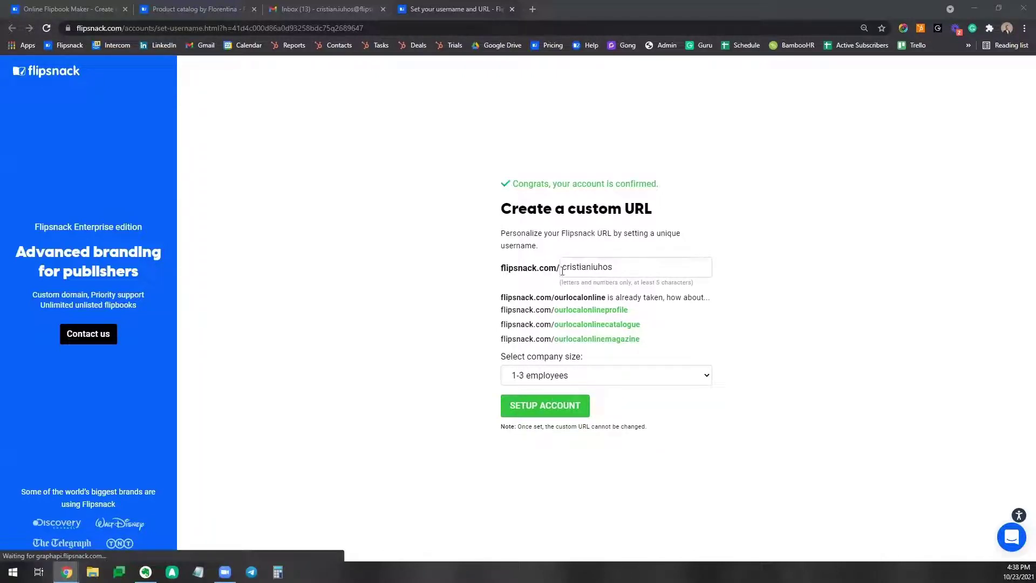
# Finish the account setup with the entered custom URL and 1-3 employees, and open the Flipsnack templates gallery.
pyautogui.click(540, 414)
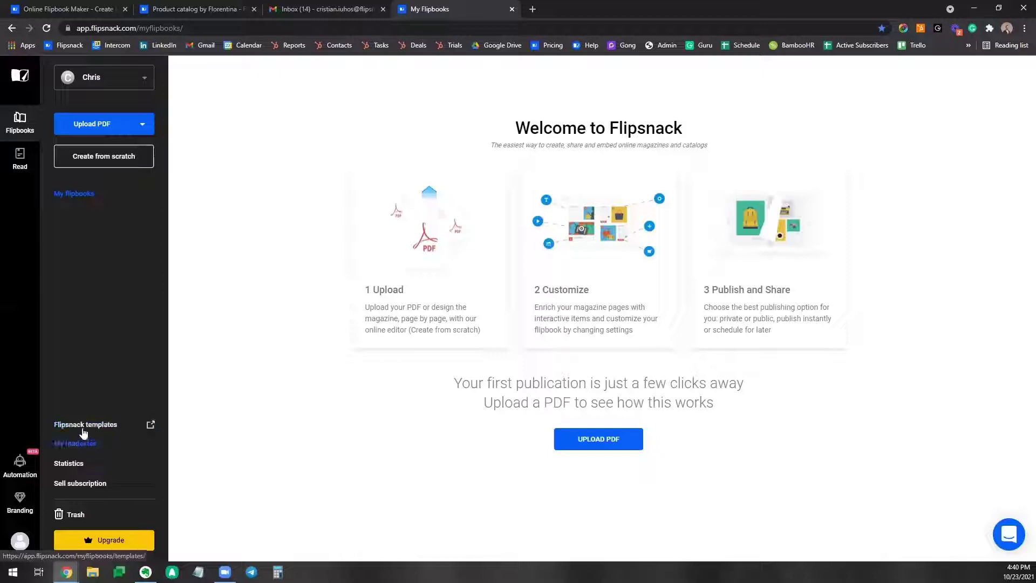
pyautogui.click(84, 426)
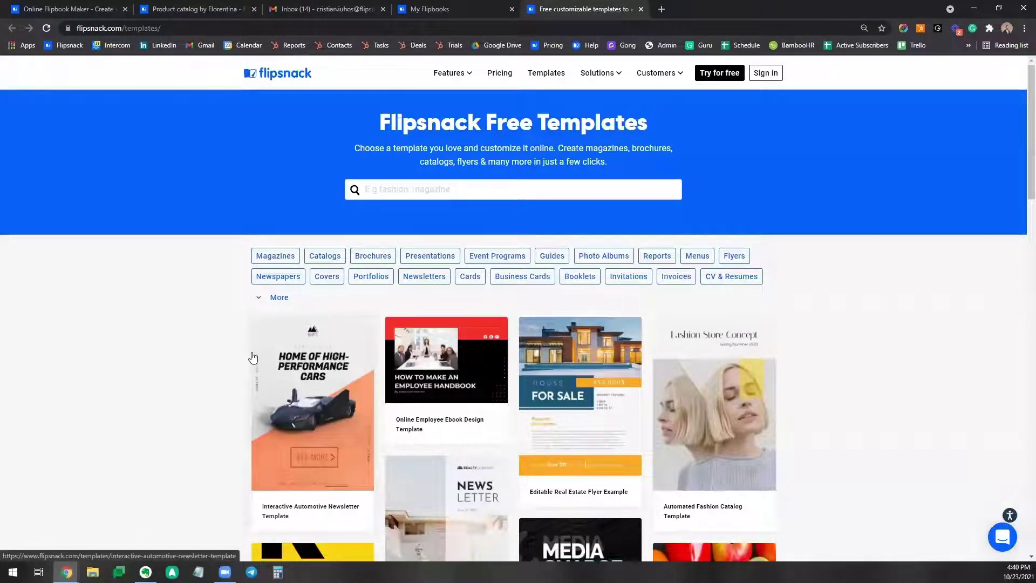
# Look through the first page of free templates in the gallery.
pyautogui.scroll(-4, 254, 356)
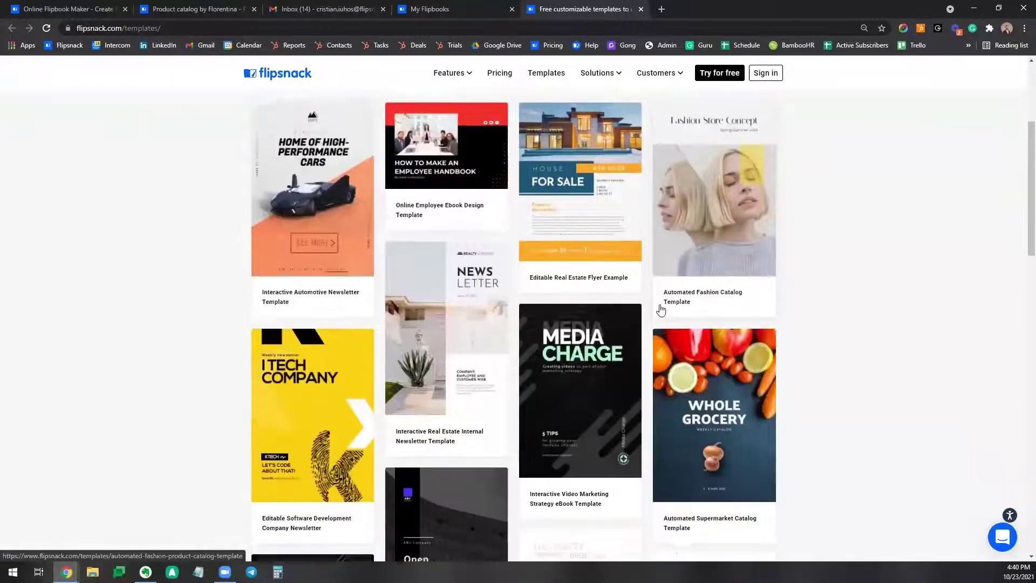
pyautogui.scroll(-7, 662, 309)
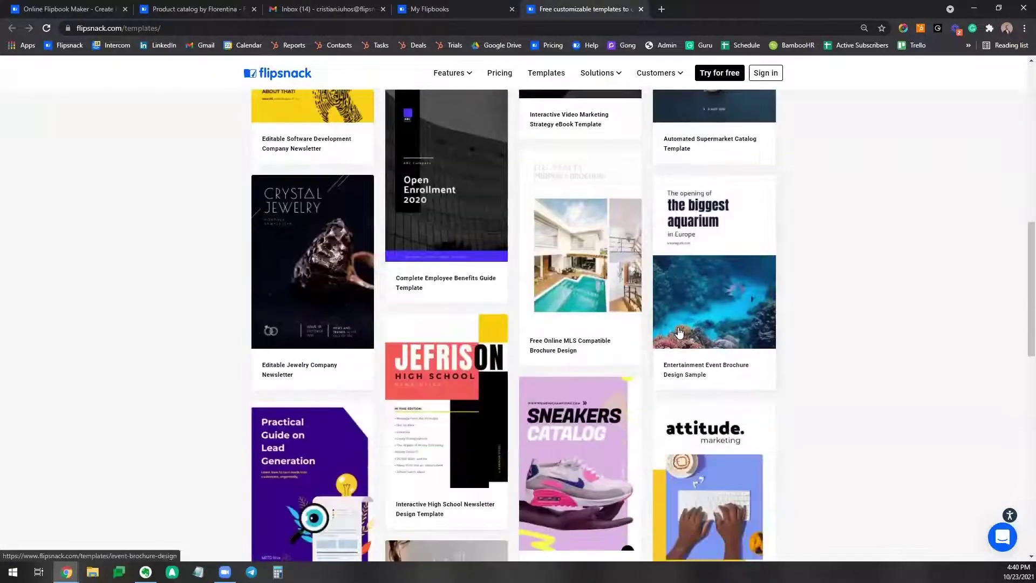
pyautogui.scroll(-7, 679, 332)
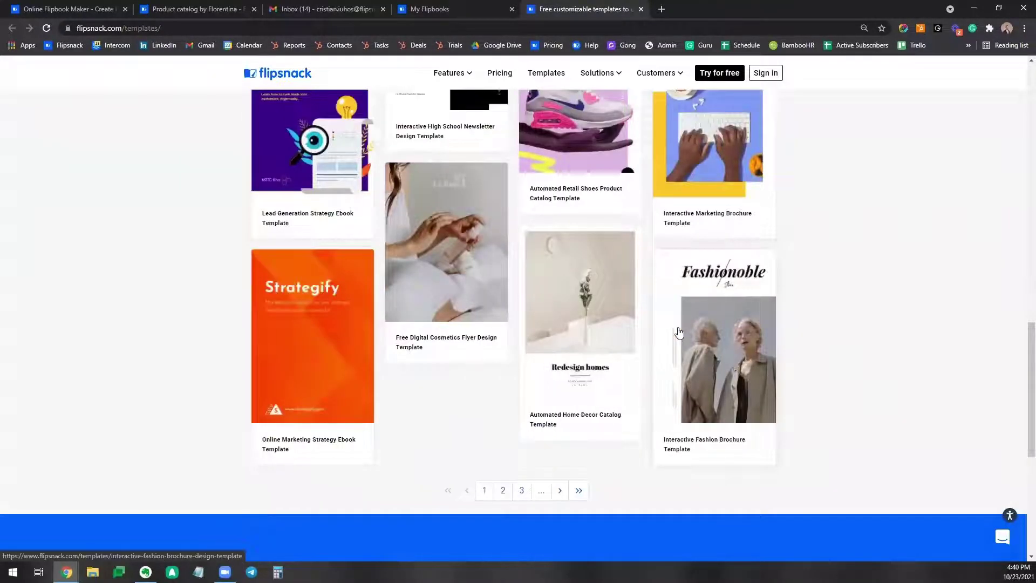
pyautogui.scroll(16, 679, 333)
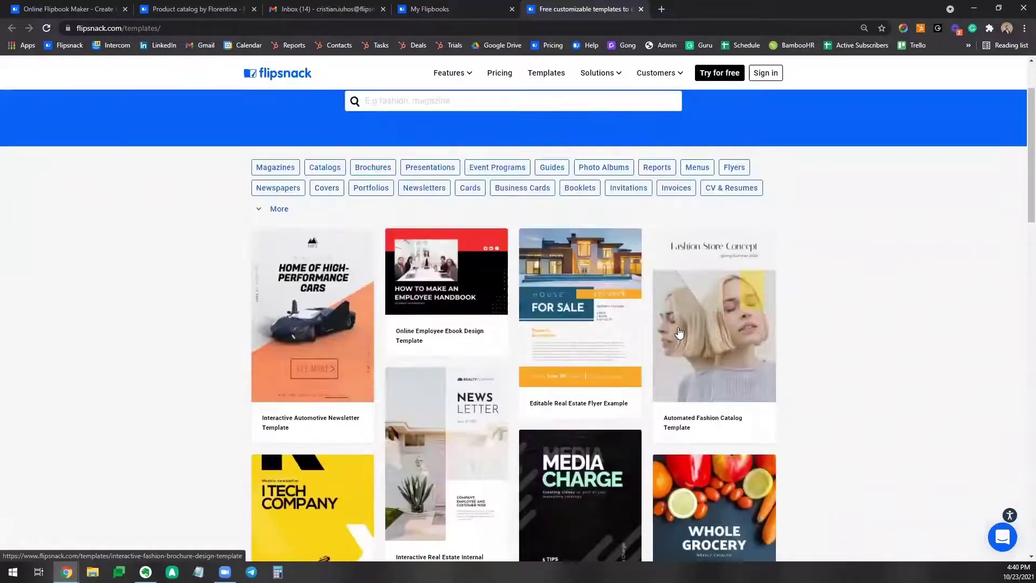
pyautogui.scroll(2, 679, 332)
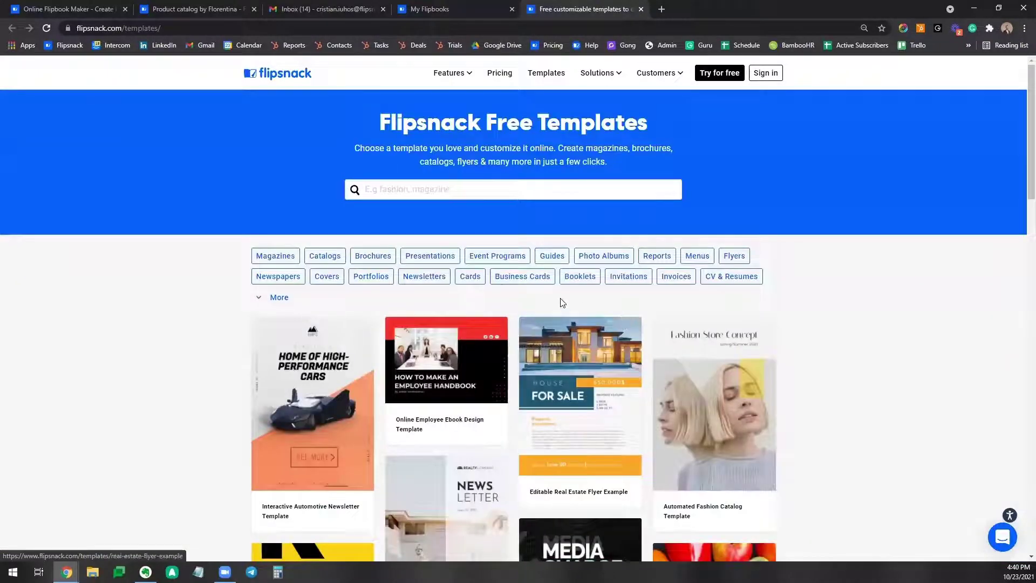
# Expand the full list of template categories and examine the template designs on offer.
pyautogui.click(280, 298)
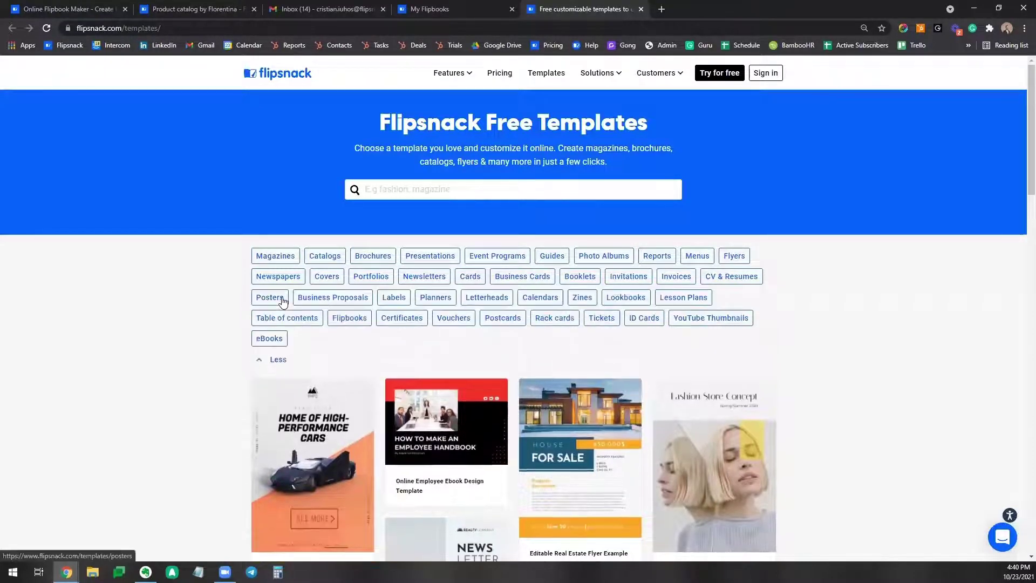
pyautogui.scroll(-4, 297, 327)
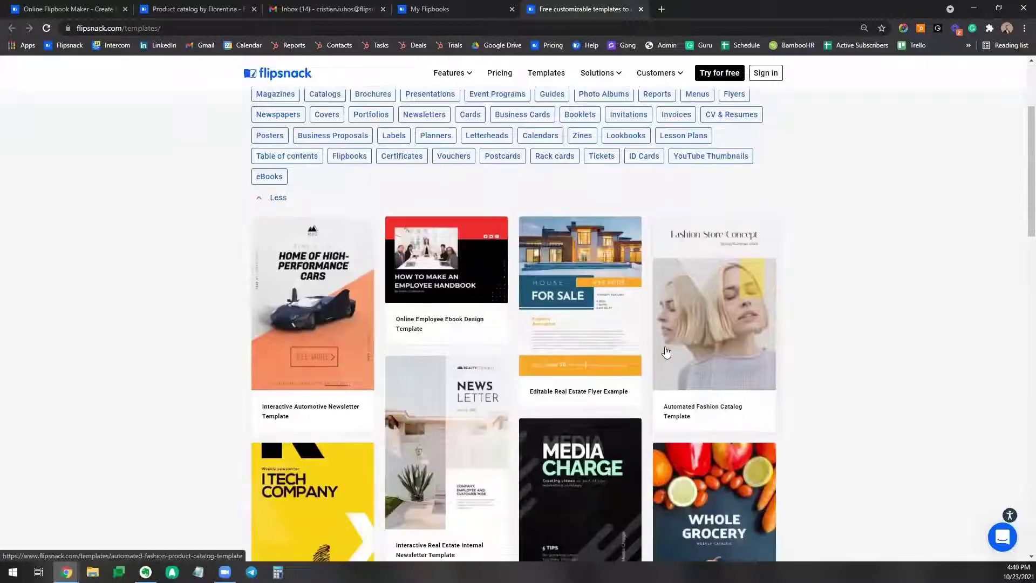
pyautogui.scroll(-4, 667, 352)
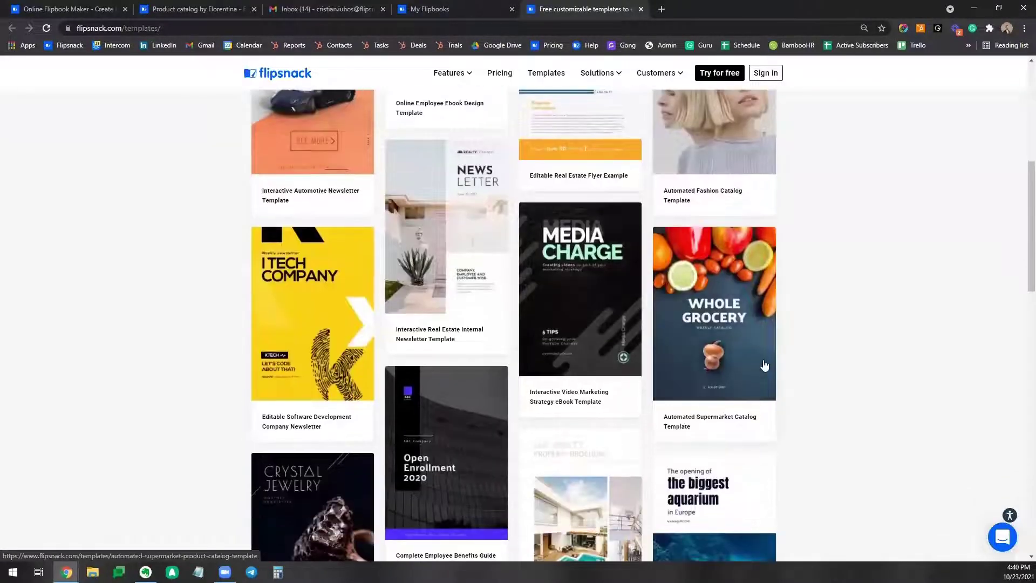
pyautogui.scroll(-2, 794, 352)
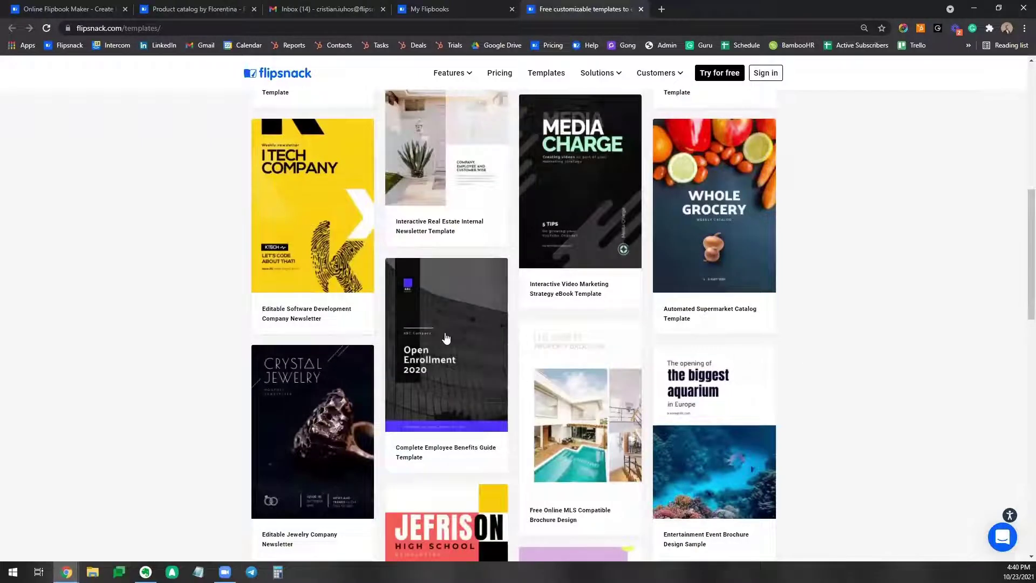
pyautogui.scroll(-1, 724, 417)
pyautogui.scroll(-2, 724, 417)
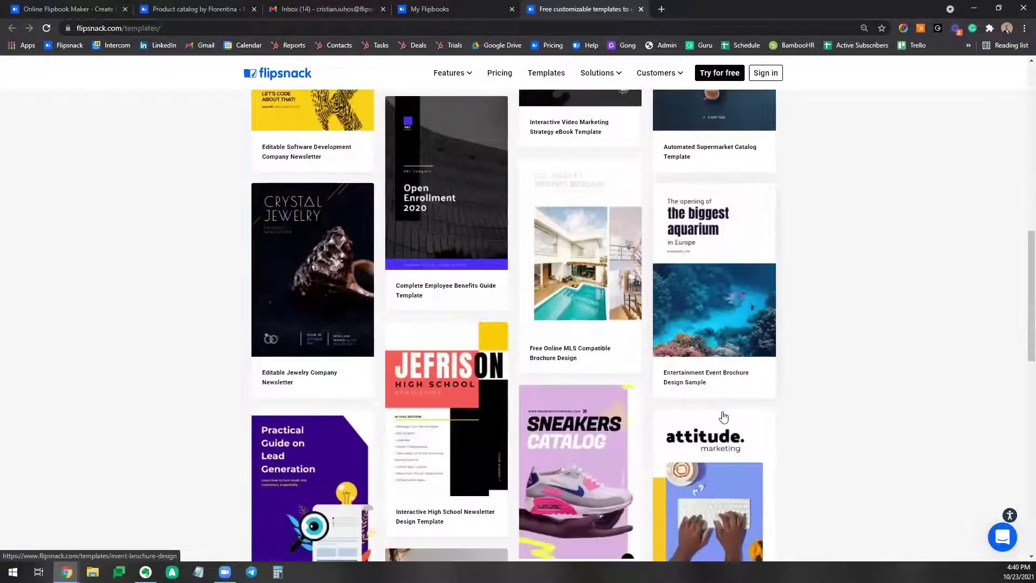
pyautogui.scroll(-2, 546, 306)
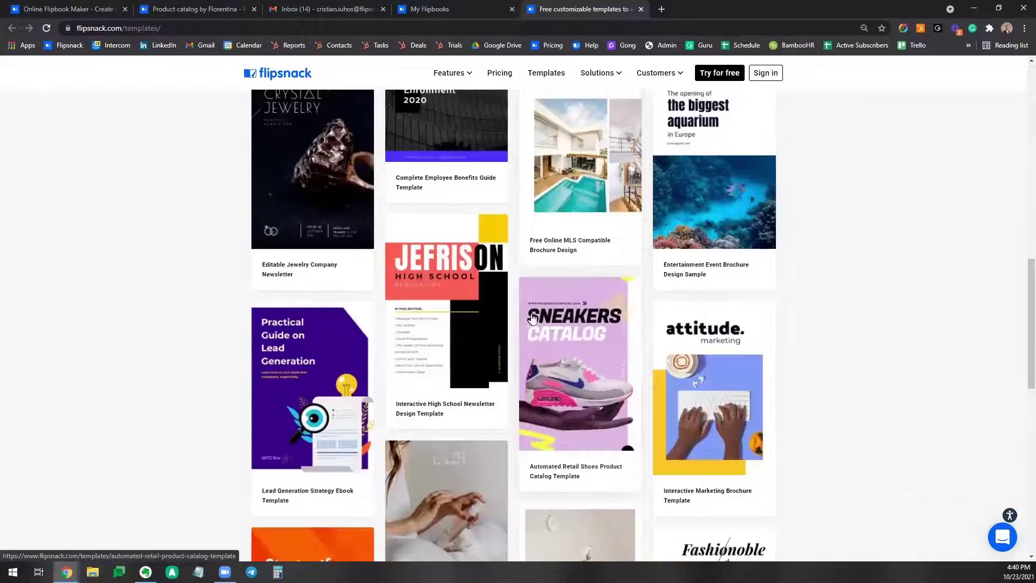
pyautogui.scroll(-2, 455, 292)
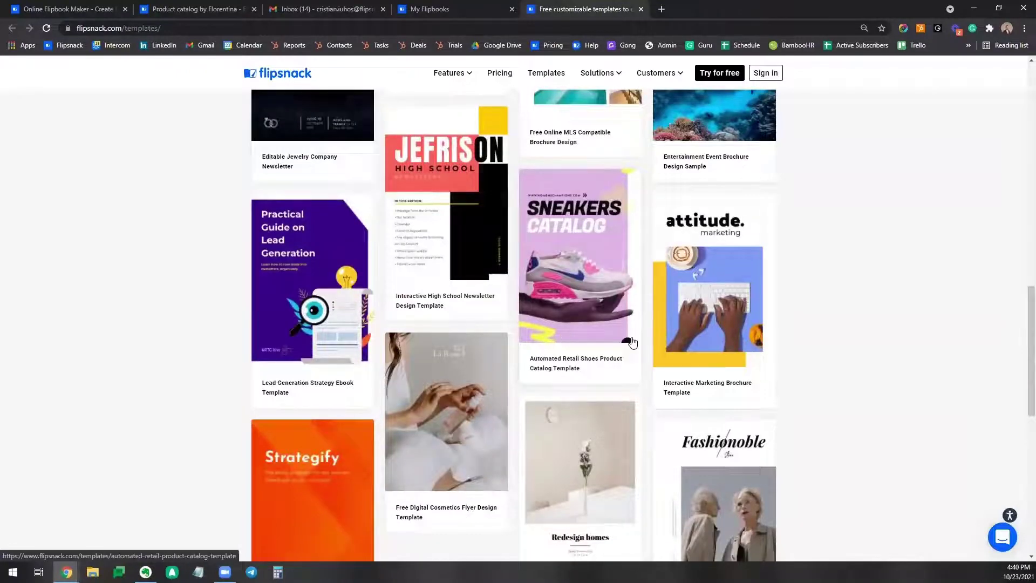
pyautogui.scroll(-3, 521, 358)
pyautogui.scroll(4, 339, 347)
pyautogui.scroll(12, 339, 347)
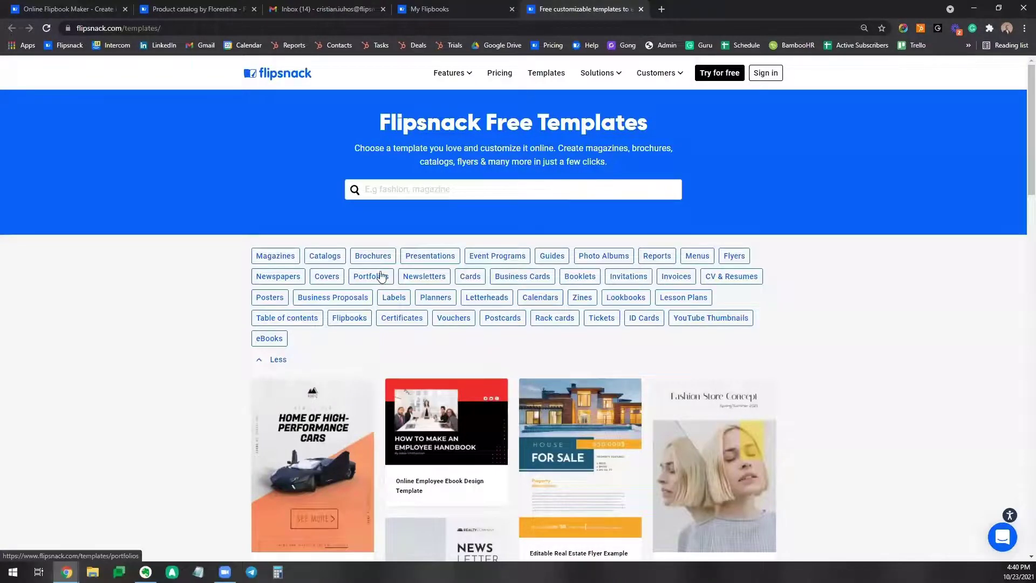
# Narrow the gallery to Business templates within the Catalogs category and look through the available designs.
pyautogui.click(325, 257)
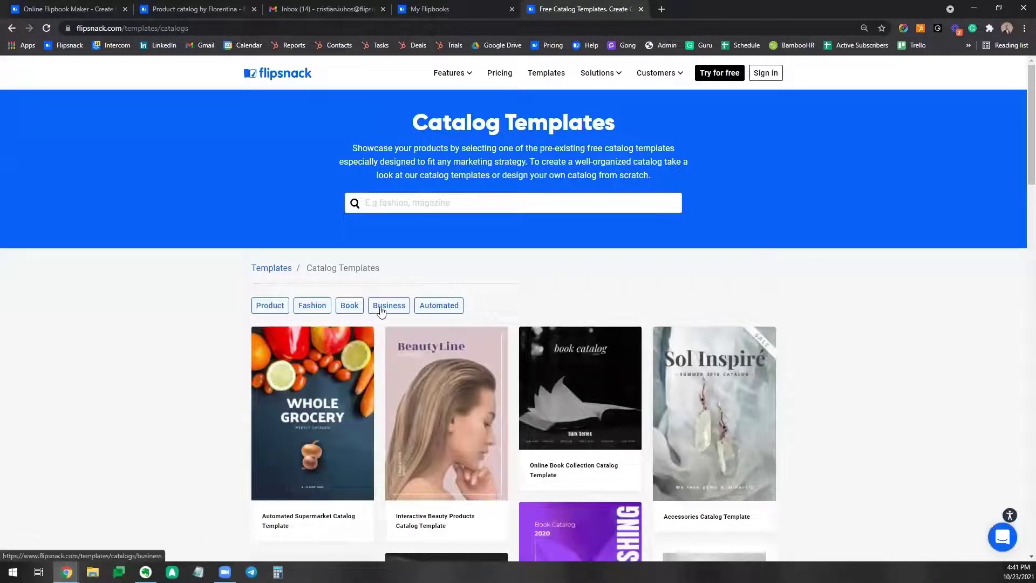
pyautogui.click(395, 327)
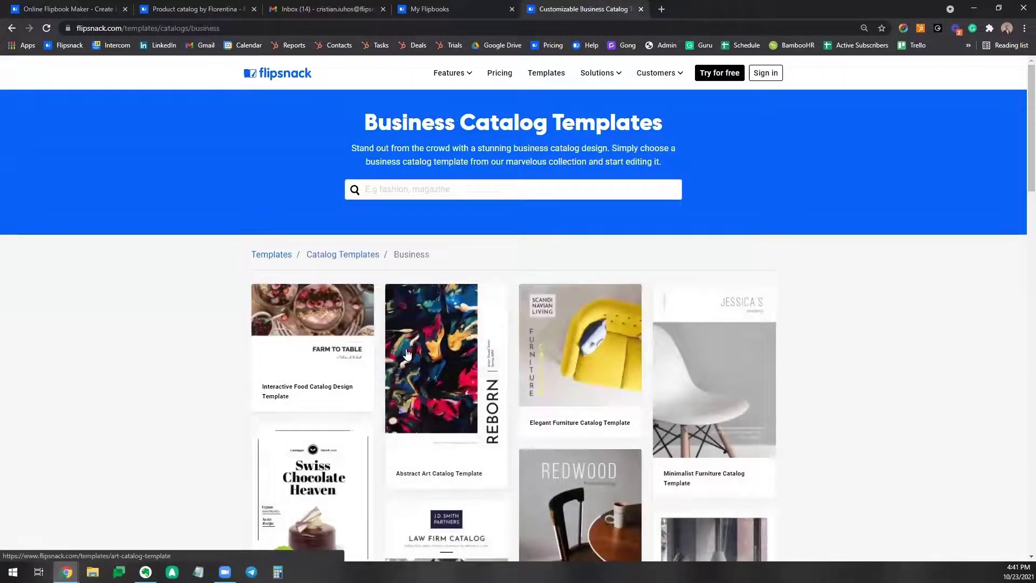
pyautogui.scroll(-5, 402, 357)
pyautogui.scroll(-10, 407, 353)
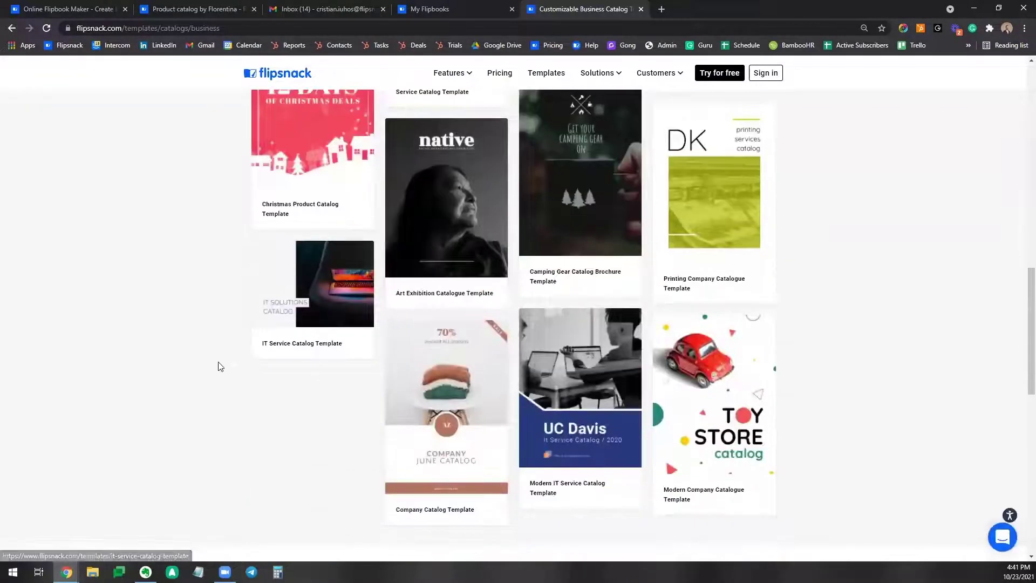
pyautogui.scroll(-2, 219, 365)
pyautogui.scroll(9, 216, 366)
pyautogui.scroll(5, 212, 367)
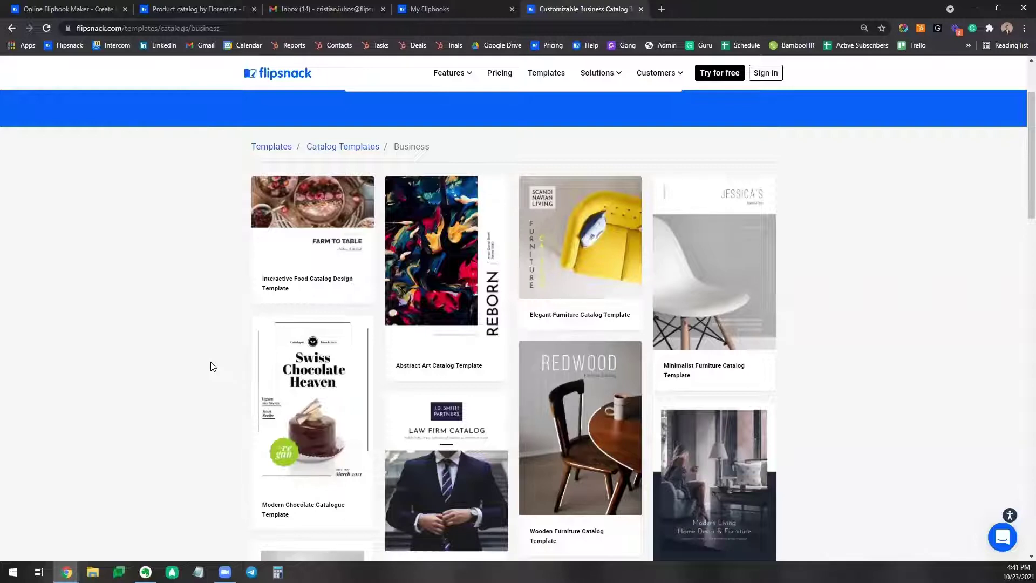
pyautogui.scroll(2, 211, 366)
pyautogui.scroll(-7, 479, 352)
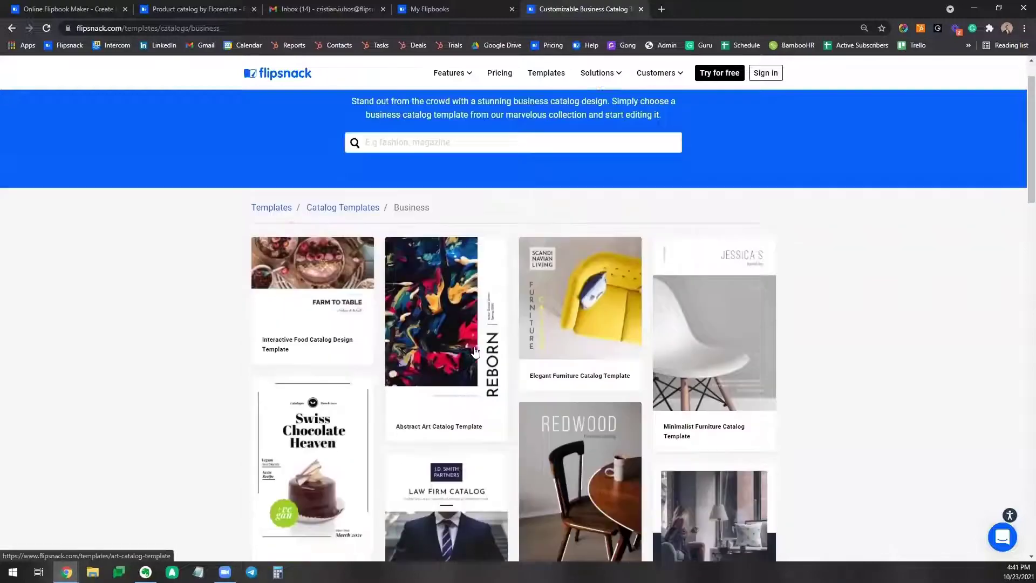
pyautogui.scroll(-10, 656, 352)
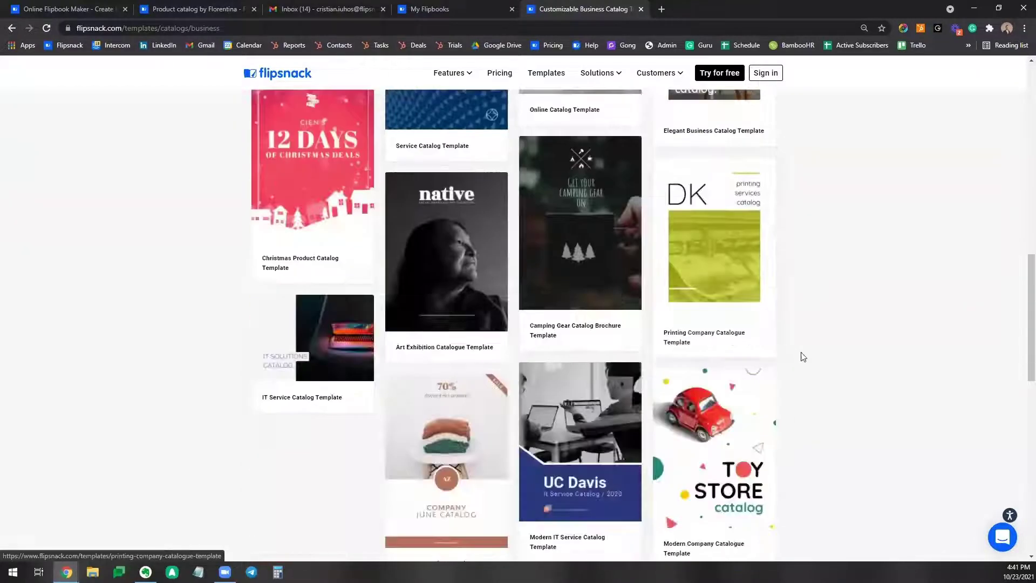
pyautogui.scroll(15, 815, 359)
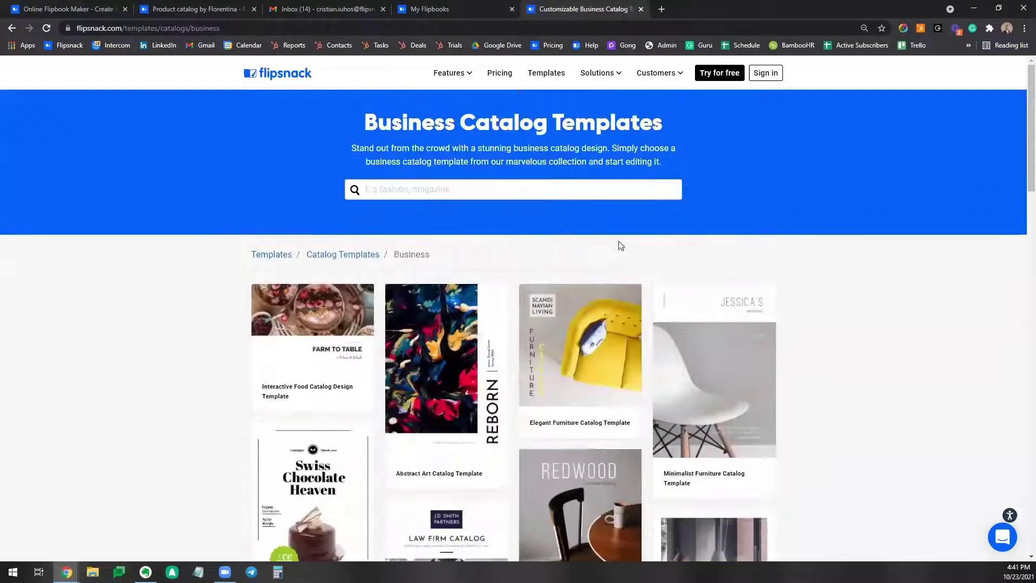
# Search the templates for "elegant business catalog".
pyautogui.click(534, 190)
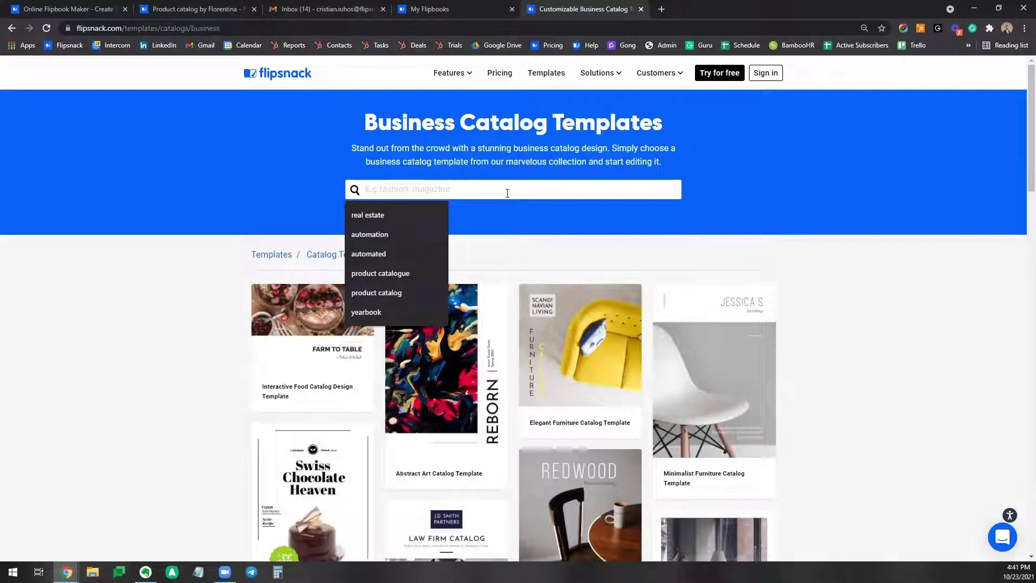
pyautogui.write('elegant ')
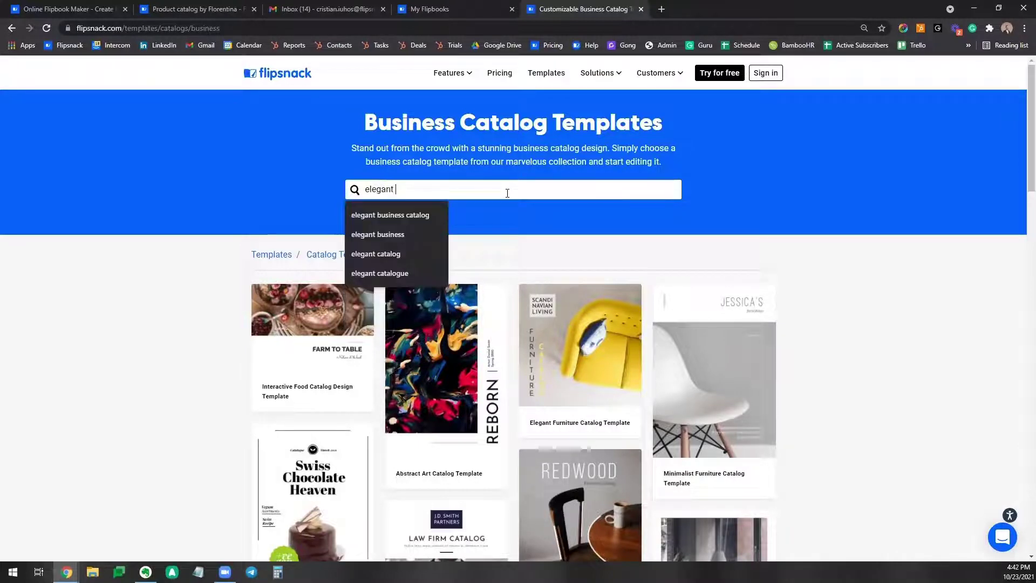
pyautogui.write('business catalog')
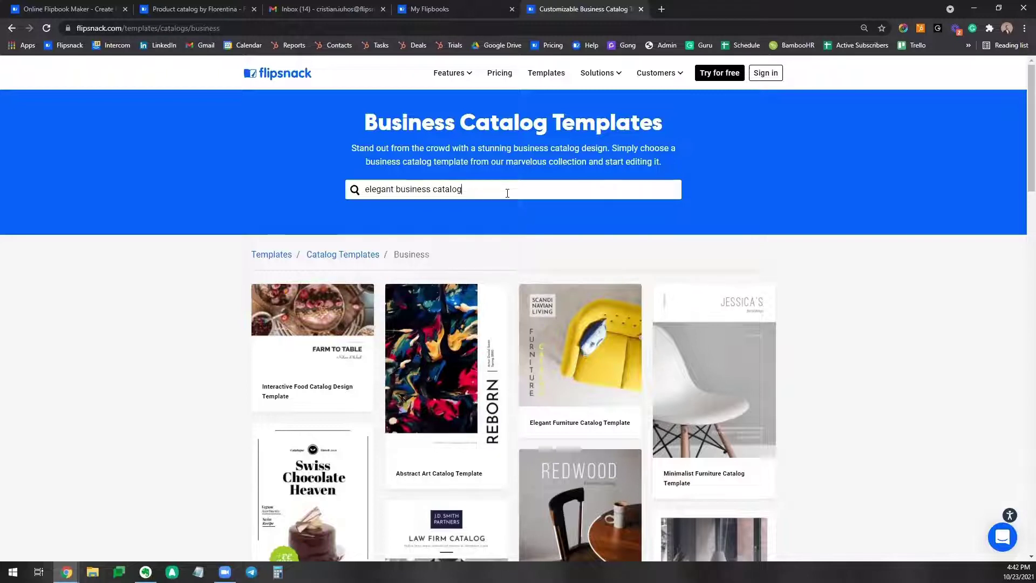
pyautogui.press('Return')
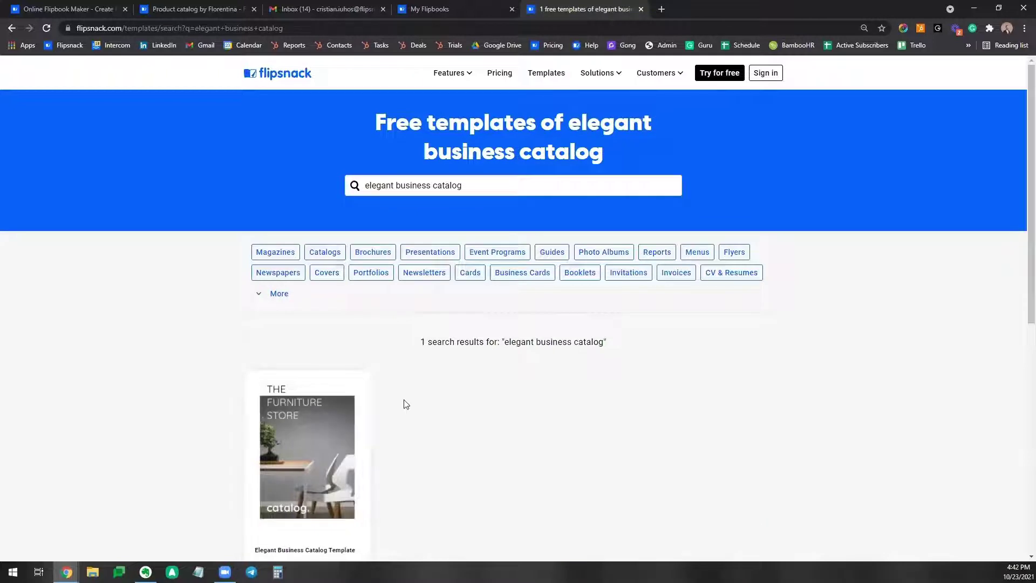
# Open the Elegant Business Catalog Template from the search results.
pyautogui.scroll(-1, 406, 404)
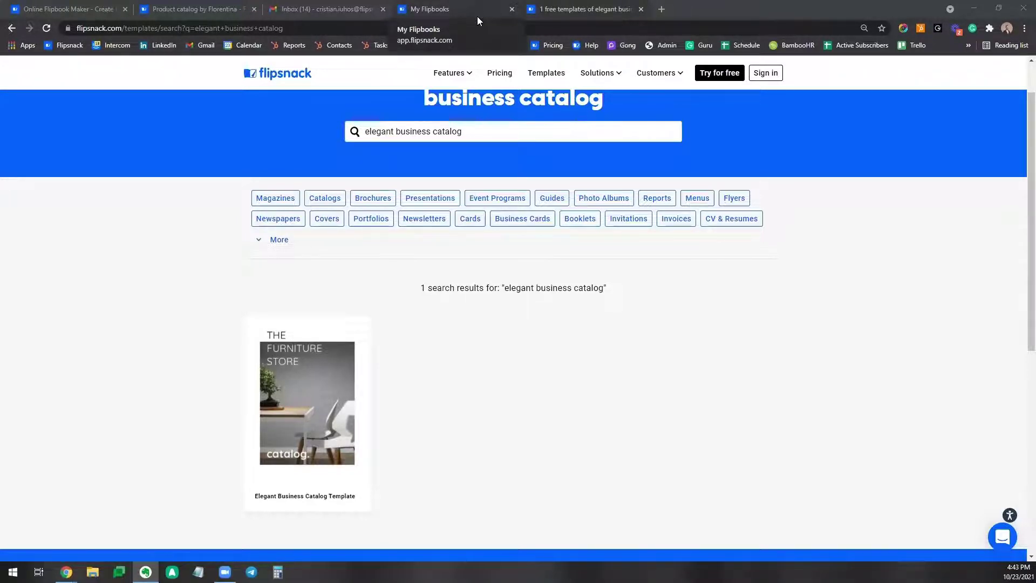
pyautogui.moveTo(475, 131); pyautogui.dragTo(338, 130)
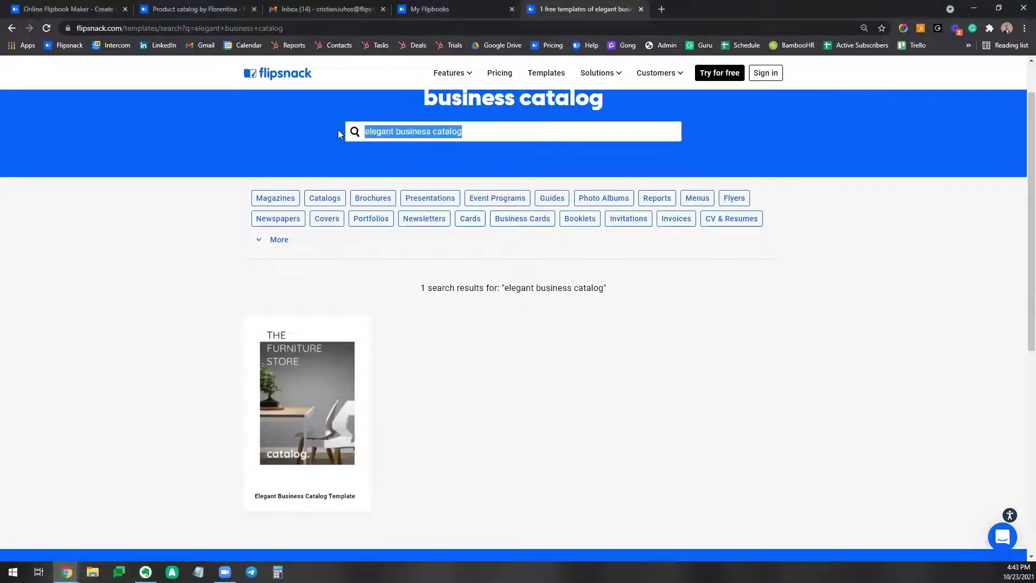
pyautogui.click(470, 131)
pyautogui.scroll(-1, 431, 188)
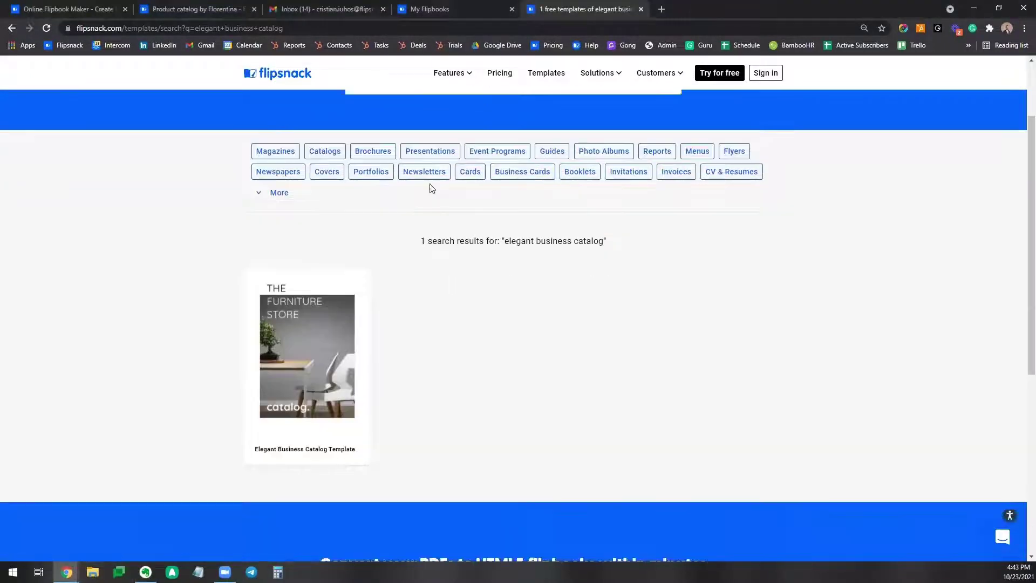
pyautogui.scroll(-1, 432, 188)
pyautogui.scroll(1, 322, 318)
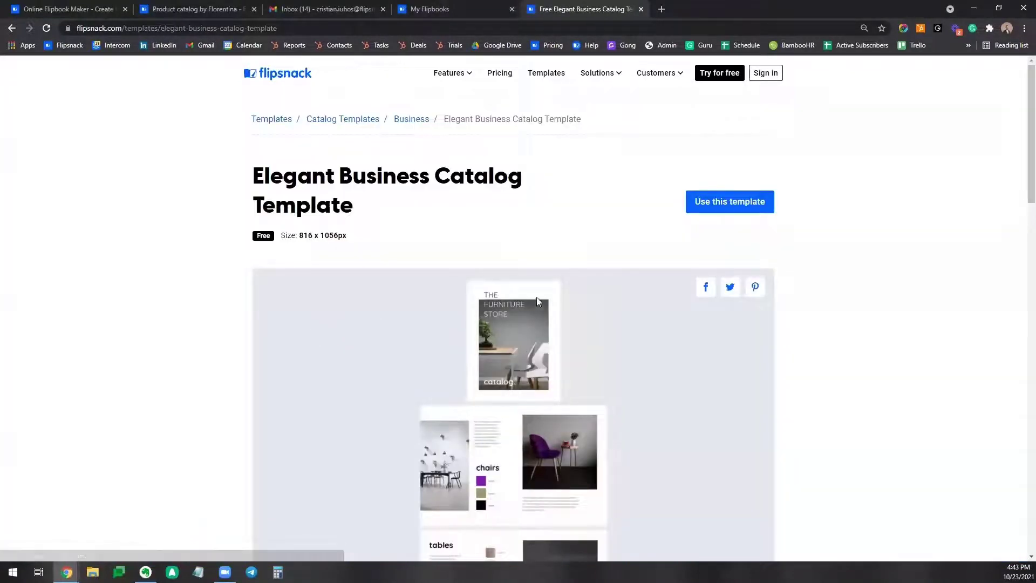
# Examine the page previews of the Elegant Business Catalog Template, from the cover through the chairs and tables spreads to the back page.
pyautogui.scroll(-3, 569, 297)
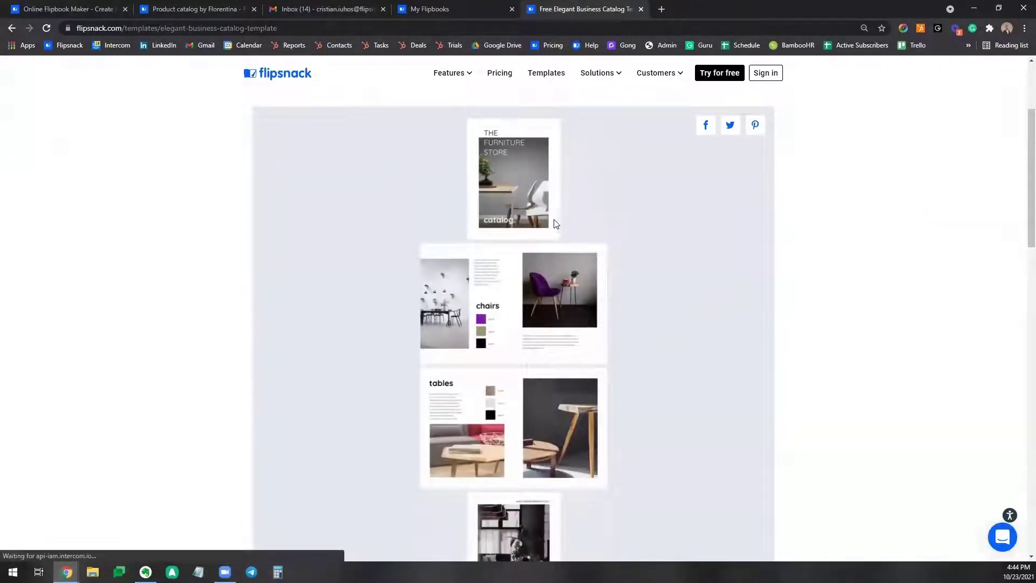
pyautogui.scroll(-2, 555, 224)
pyautogui.scroll(-2, 525, 351)
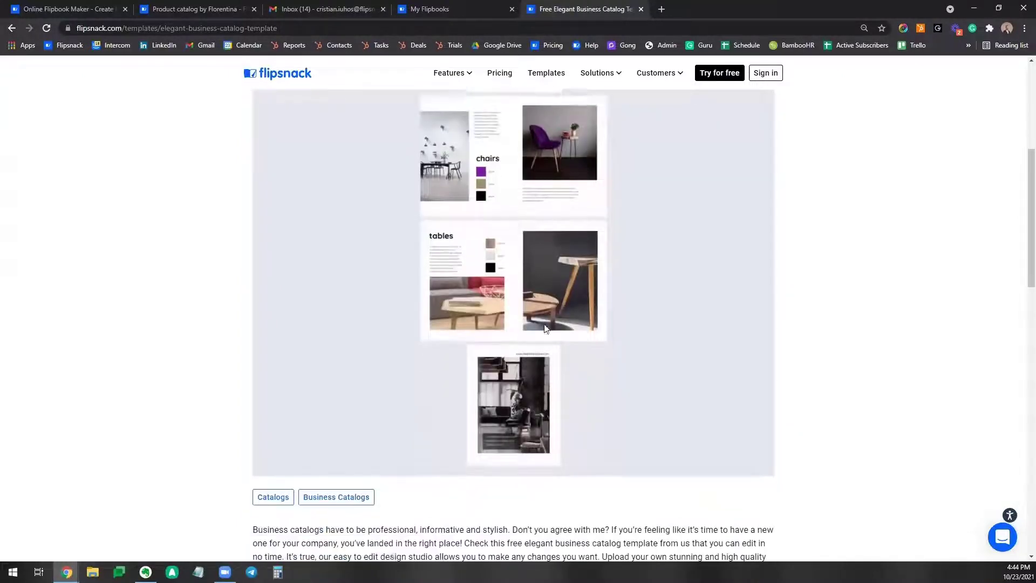
pyautogui.scroll(2, 525, 352)
pyautogui.scroll(3, 524, 352)
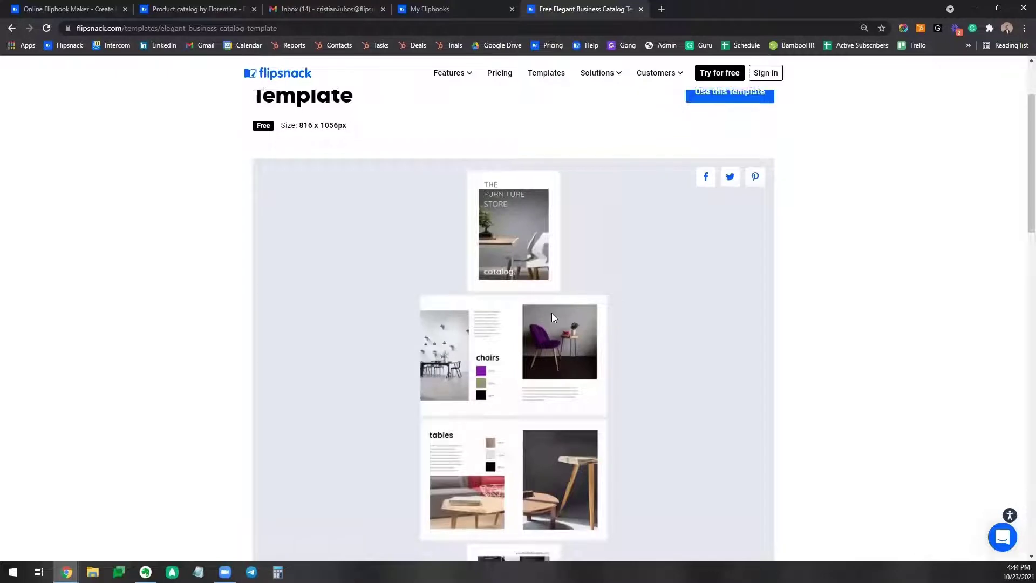
pyautogui.scroll(-1, 551, 315)
pyautogui.scroll(1, 536, 211)
pyautogui.scroll(-1, 507, 259)
pyautogui.scroll(-1, 508, 260)
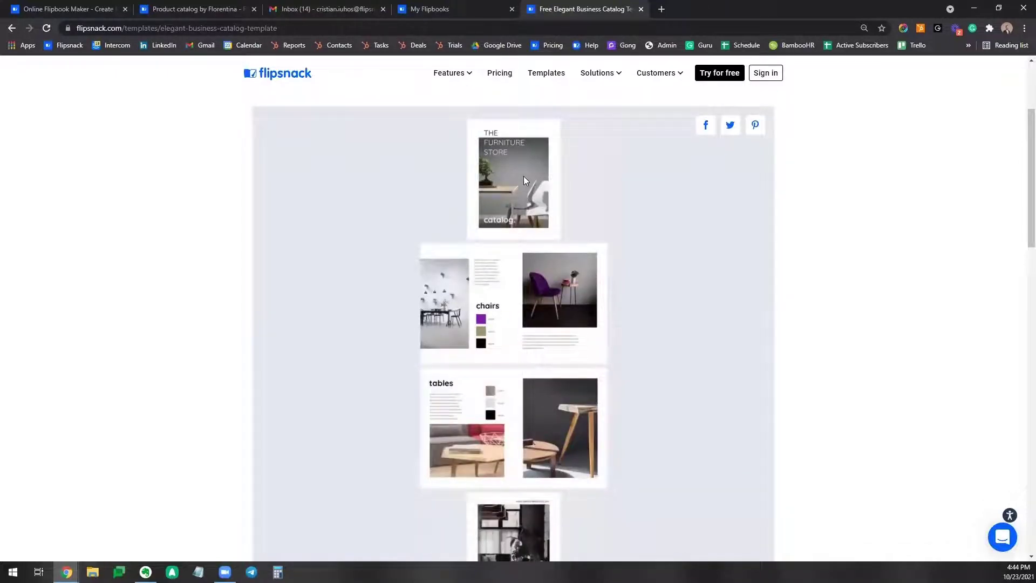
pyautogui.scroll(-1, 511, 227)
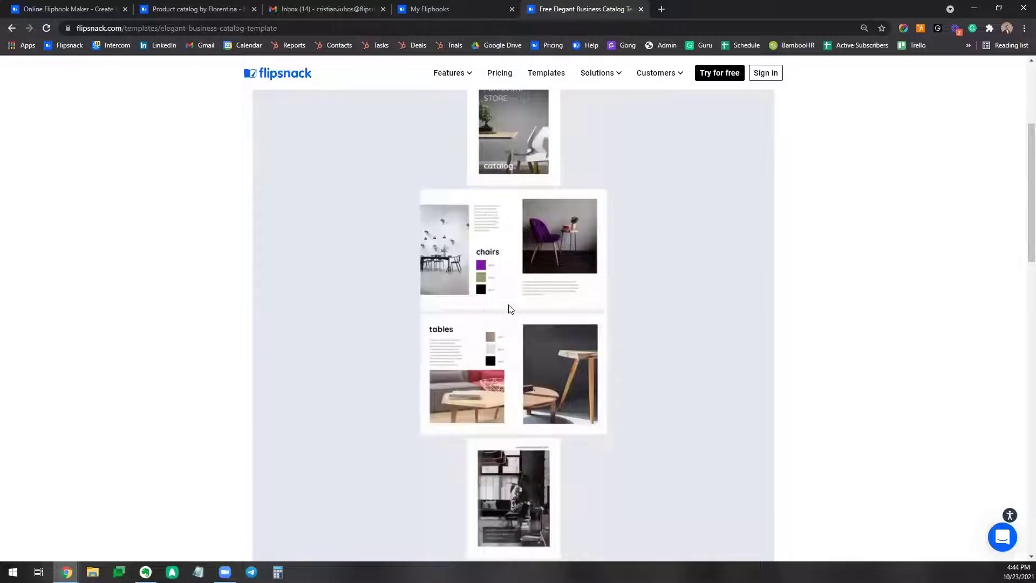
# Finish looking over the Elegant Business Catalog Template's pages and start a new flipbook from it.
pyautogui.scroll(-2, 510, 308)
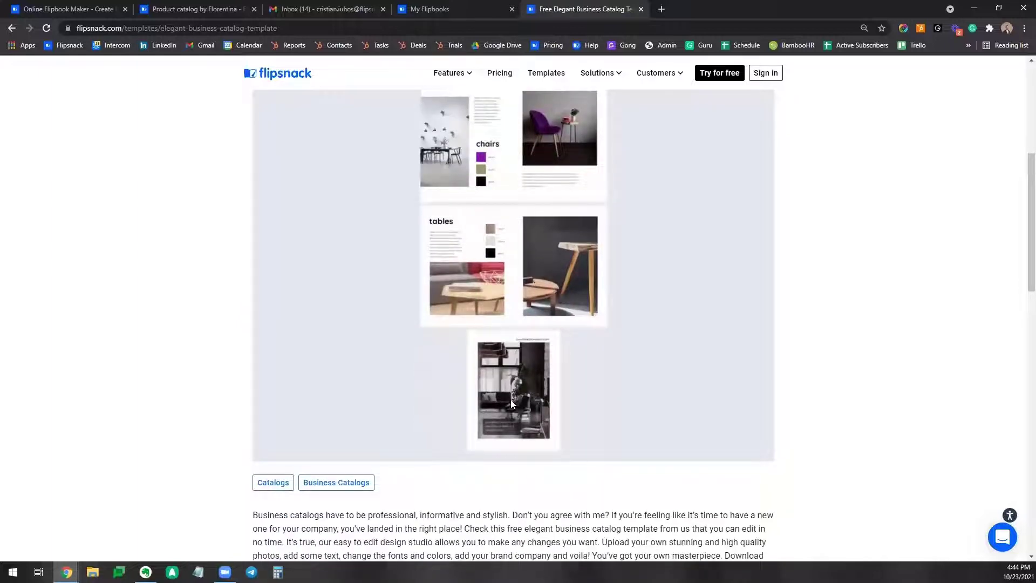
pyautogui.scroll(6, 511, 402)
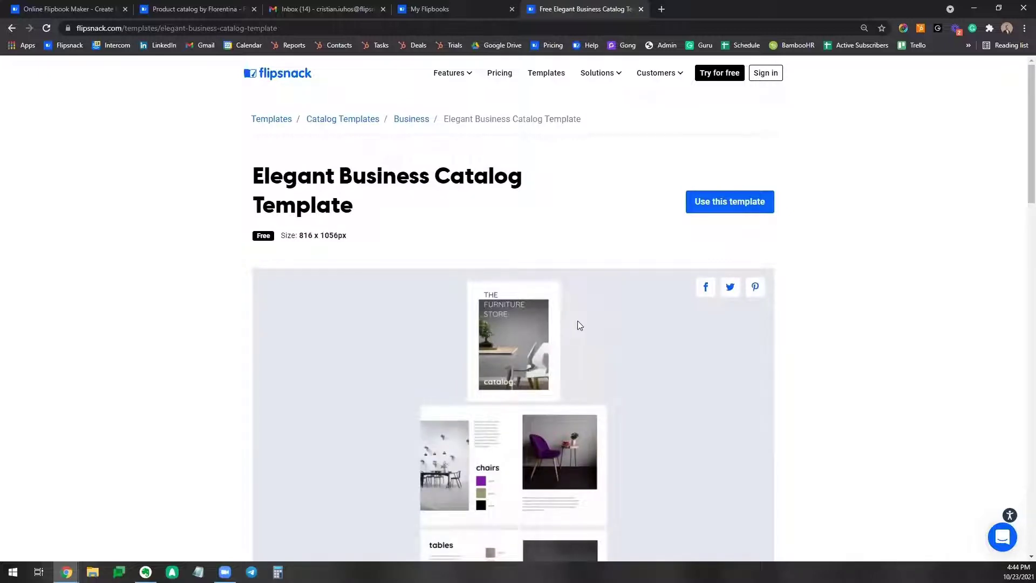
pyautogui.click(734, 210)
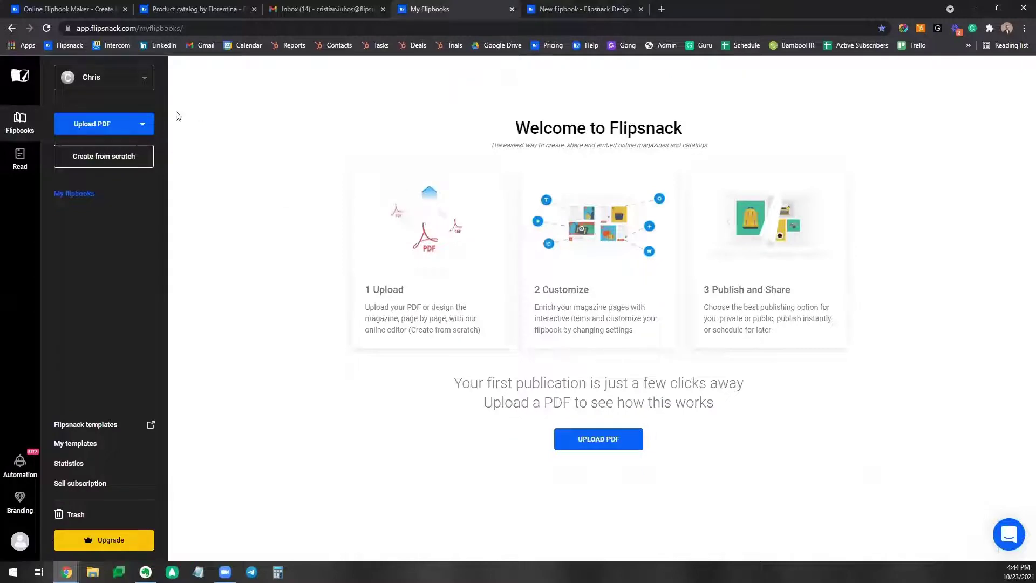
# Open the Flipsnack template gallery from the dashboard, search for "elegant business catalog" and open the Elegant Business Catalog Template.
pyautogui.click(103, 425)
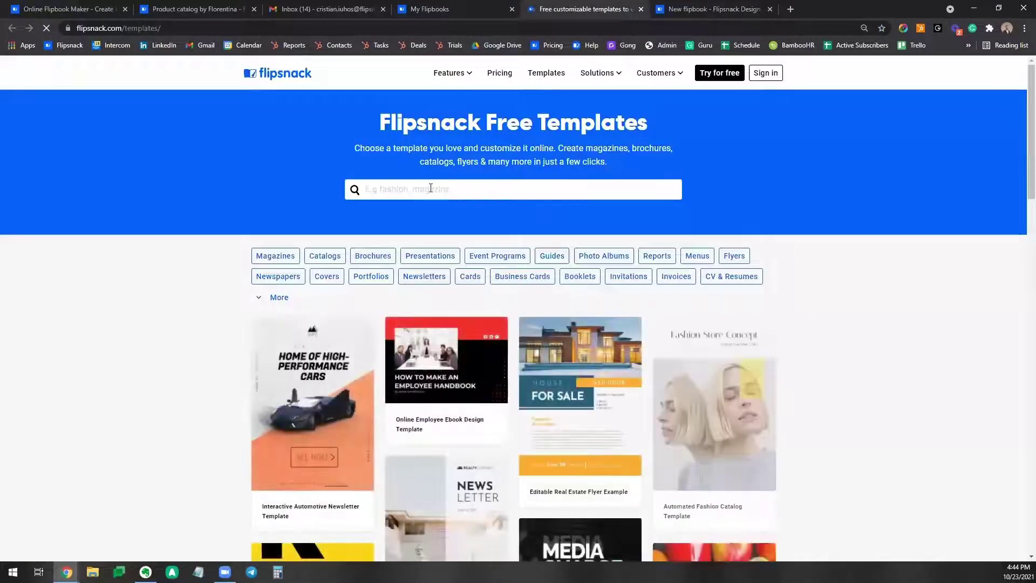
pyautogui.click(430, 189)
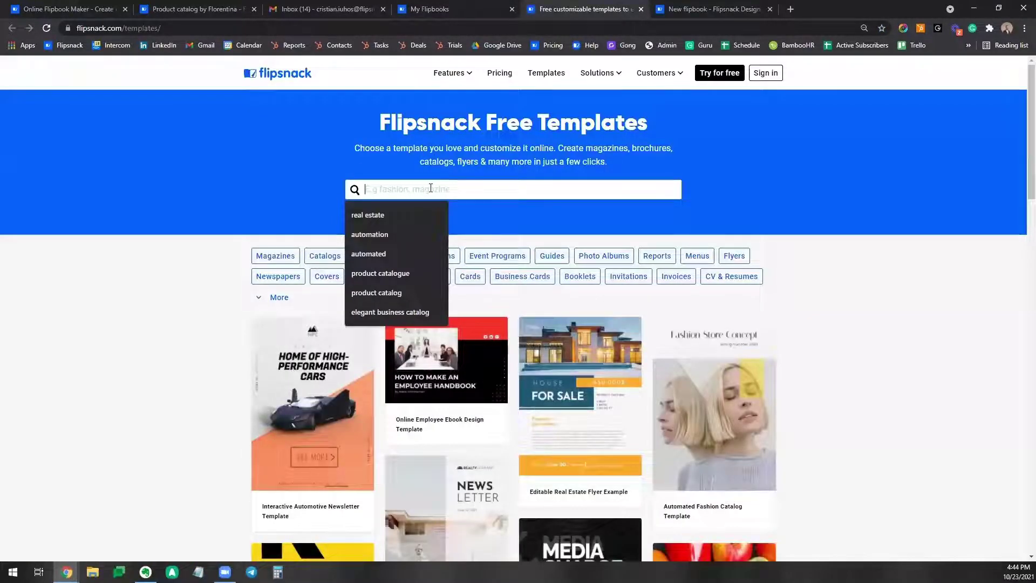
pyautogui.write('ele')
pyautogui.press('Down')
pyautogui.press('Return')
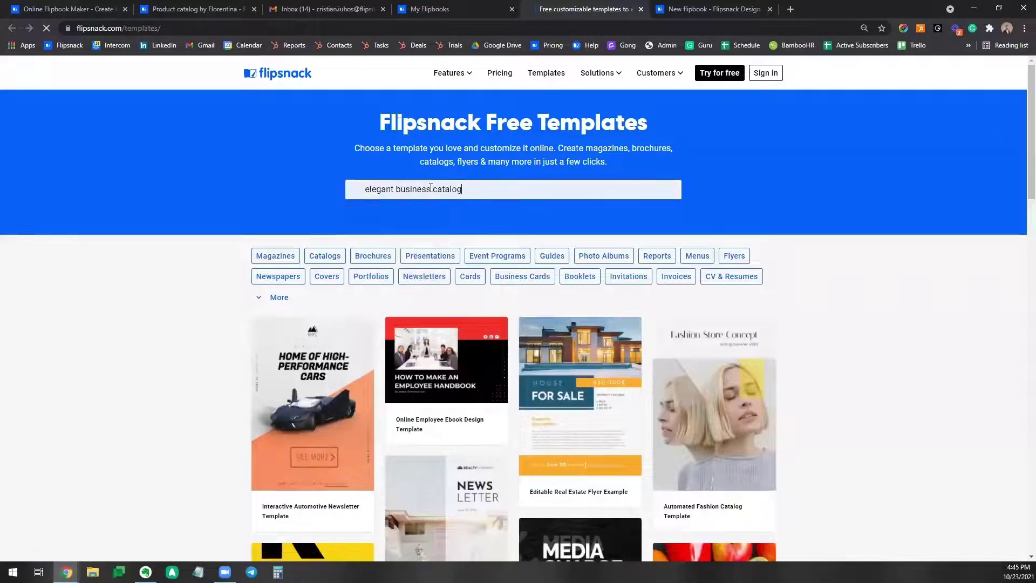
pyautogui.scroll(2, 301, 253)
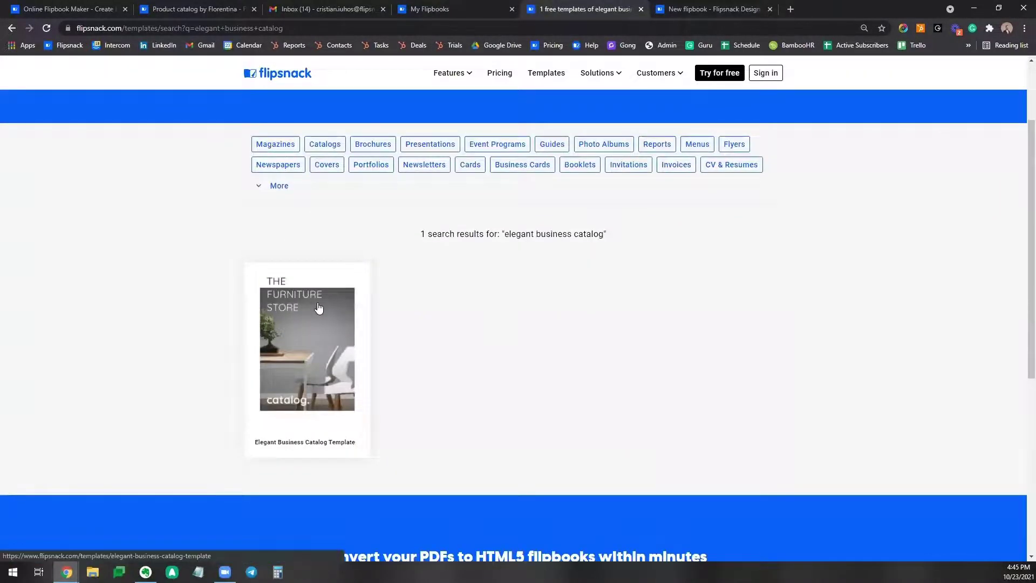
pyautogui.click(318, 309)
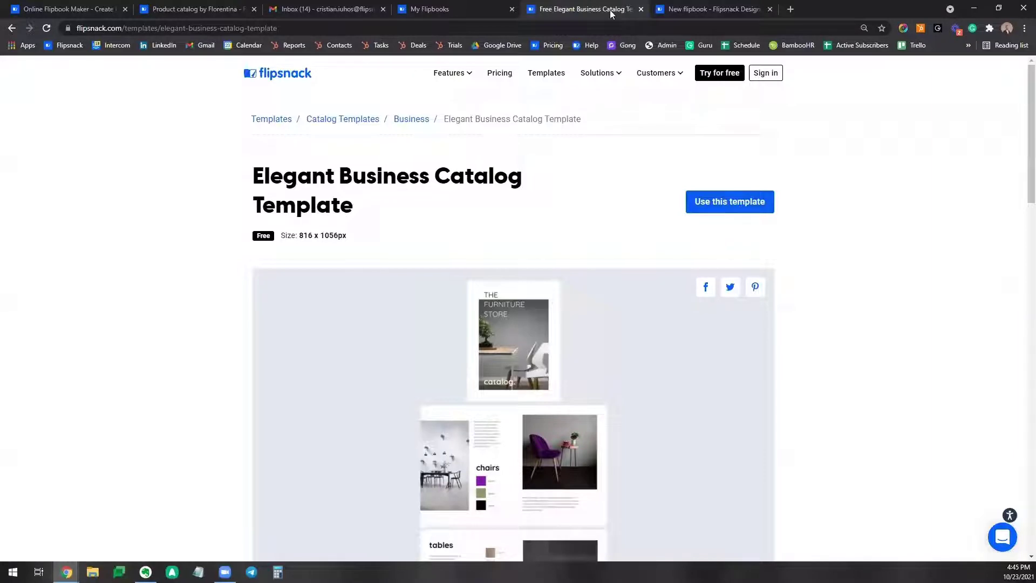
# Switch to the new flipbook in the design studio and close the template's web page.
pyautogui.click(658, 14)
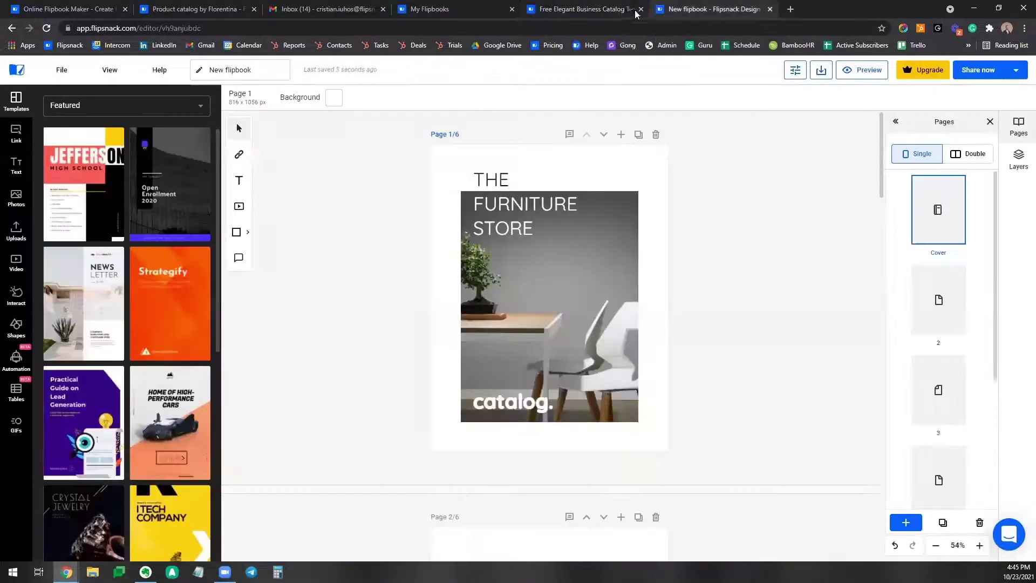
pyautogui.click(641, 9)
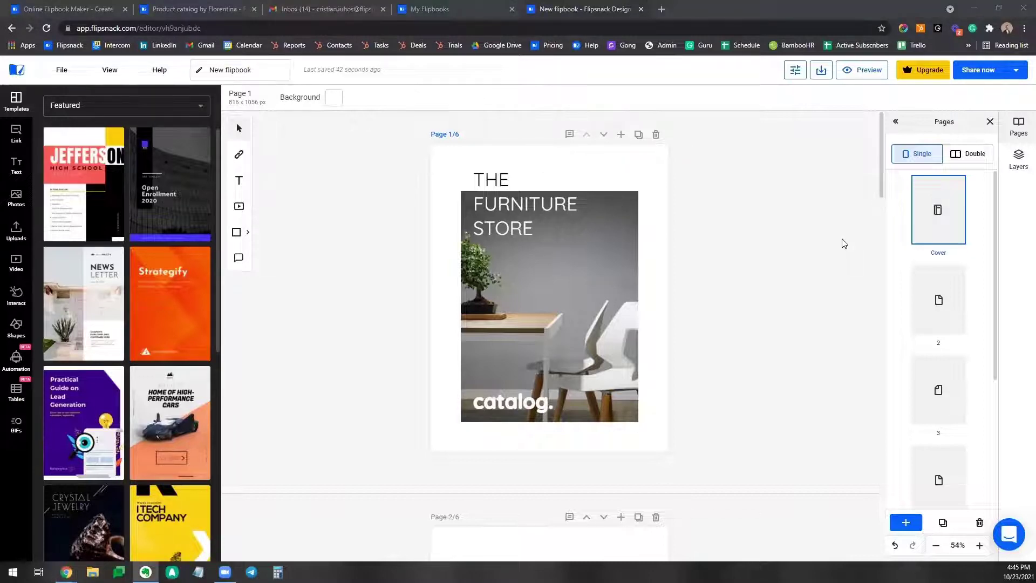
pyautogui.scroll(-2, 842, 240)
pyautogui.scroll(2, 836, 258)
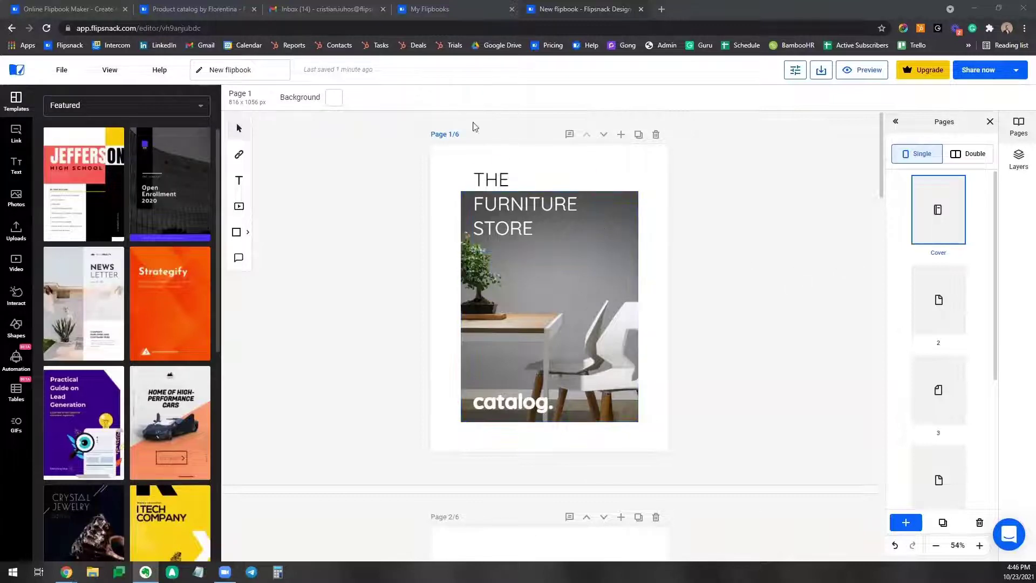
# Review the finished sample product catalog by paging back from the back page through the tables and chairs spreads to the cover.
pyautogui.click(187, 20)
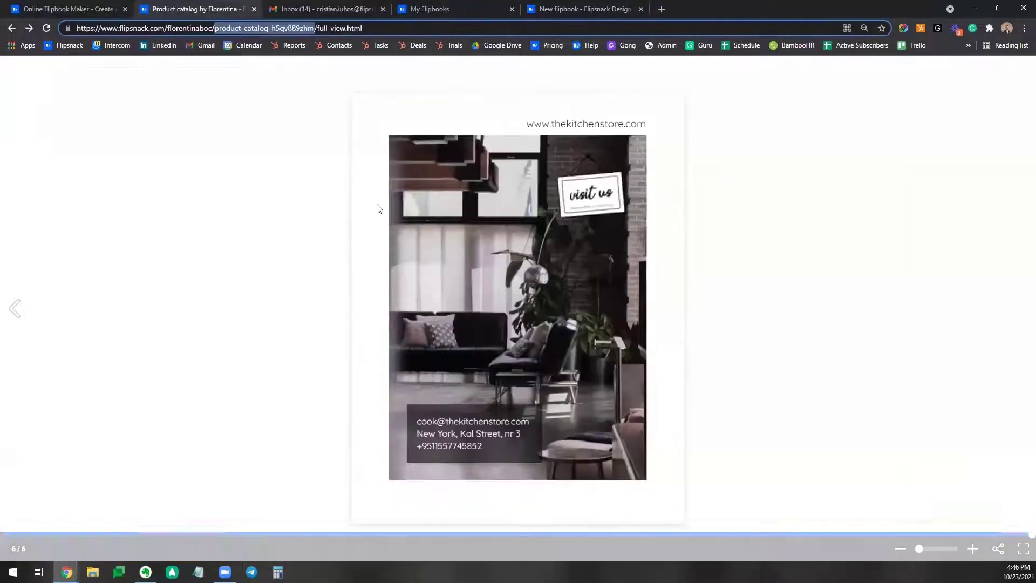
pyautogui.click(190, 292)
pyautogui.click(190, 291)
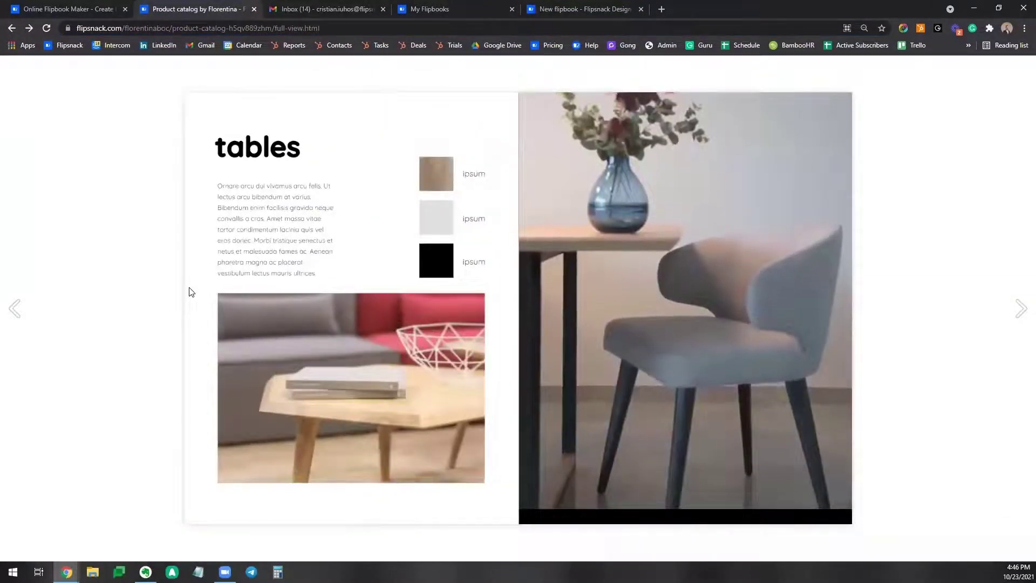
pyautogui.click(191, 292)
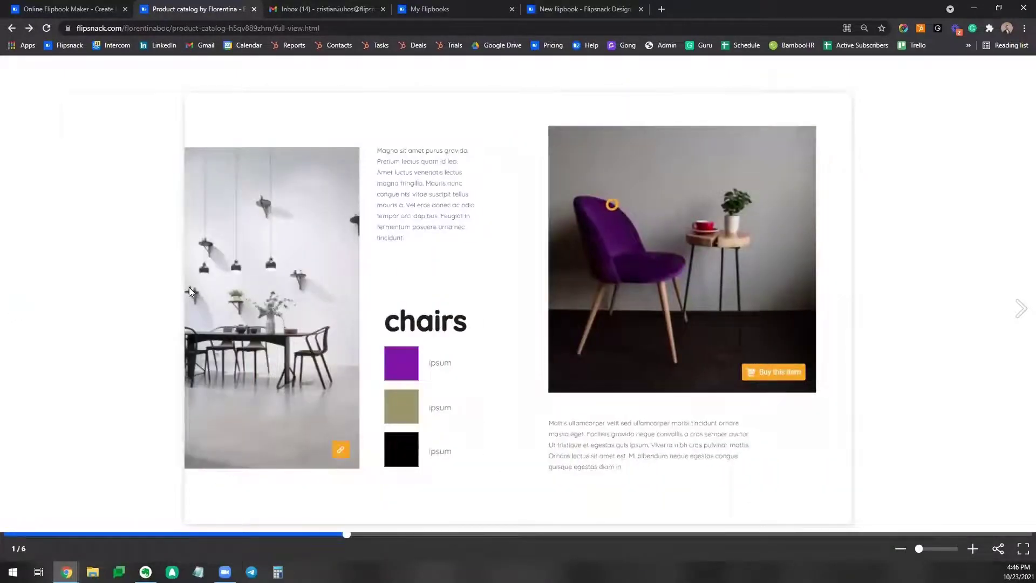
pyautogui.click(189, 287)
# Return to the new flipbook and look through its pages, jumping to page 3 and then back up to the cover.
pyautogui.click(587, 6)
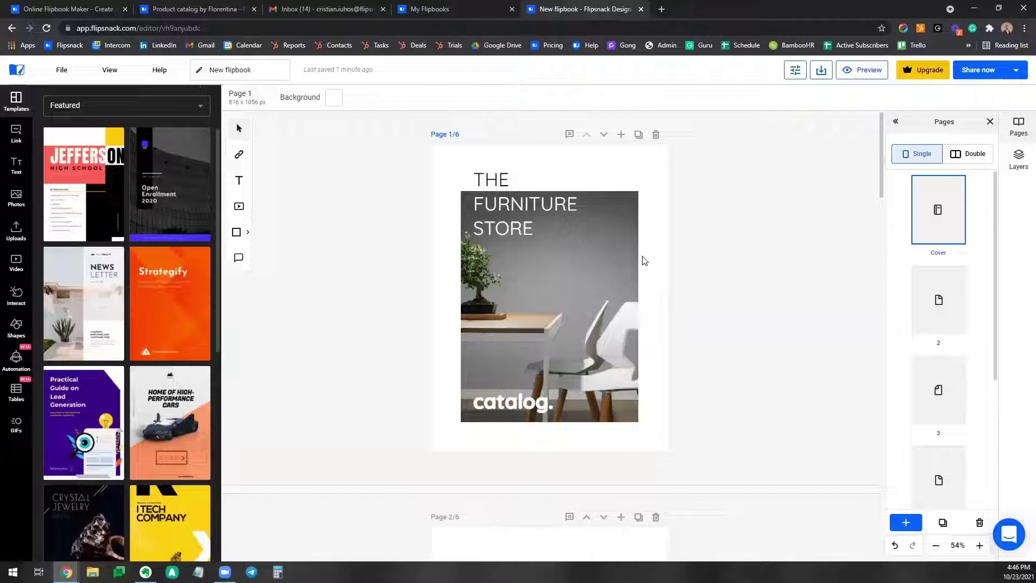
pyautogui.scroll(-1, 961, 212)
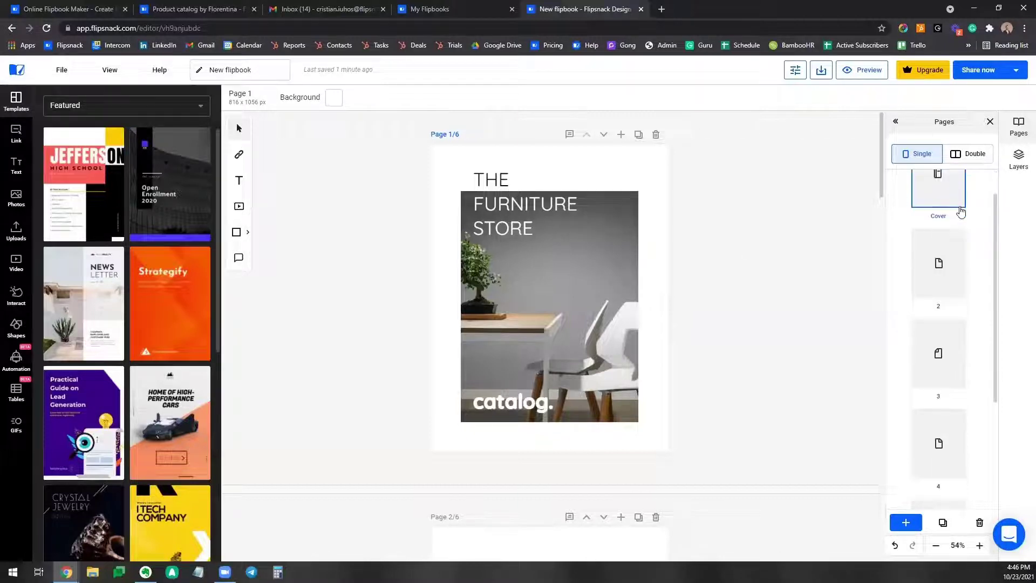
pyautogui.scroll(1, 961, 215)
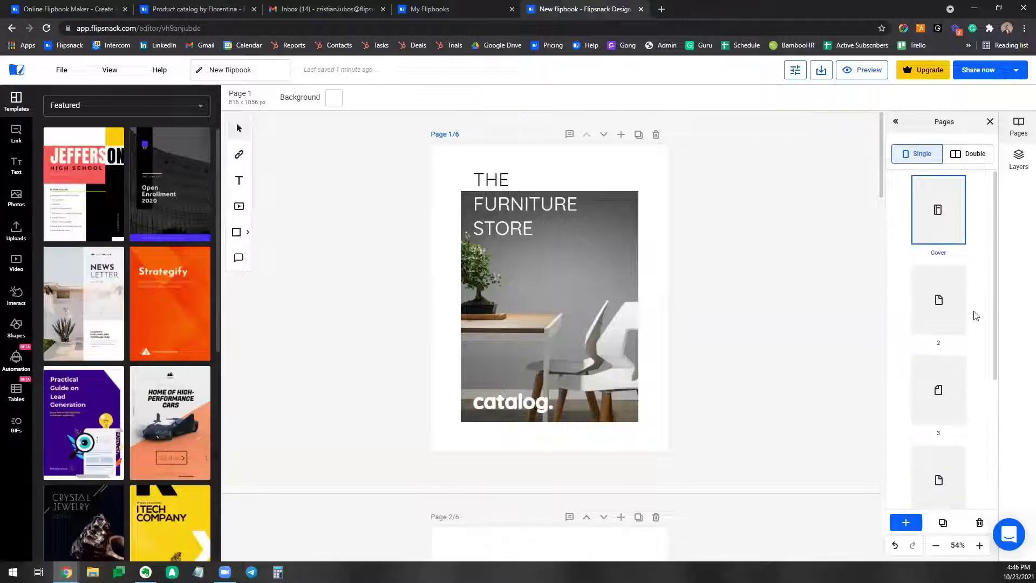
pyautogui.scroll(-3, 964, 301)
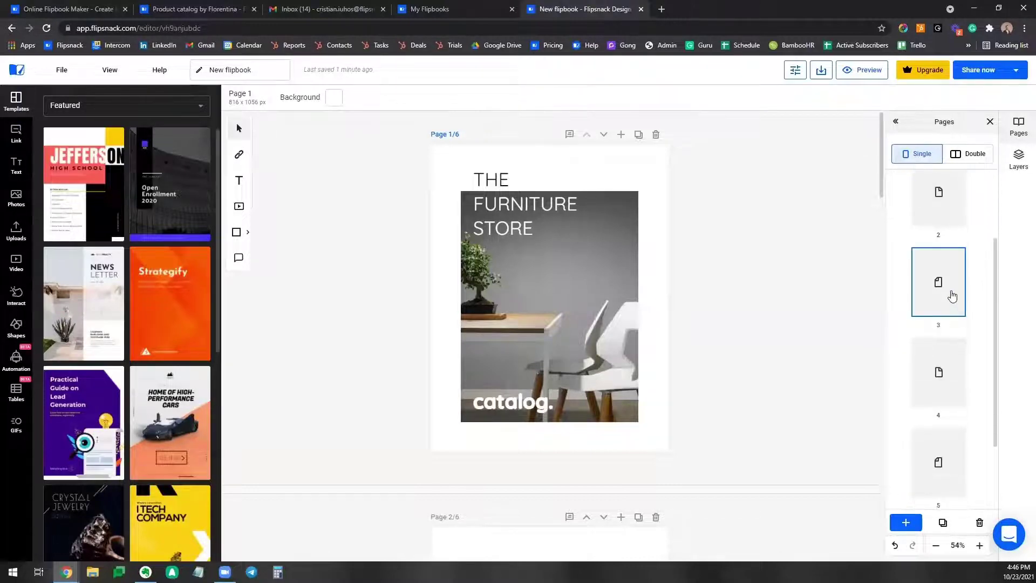
pyautogui.click(952, 294)
pyautogui.scroll(-1, 941, 310)
pyautogui.scroll(-5, 771, 326)
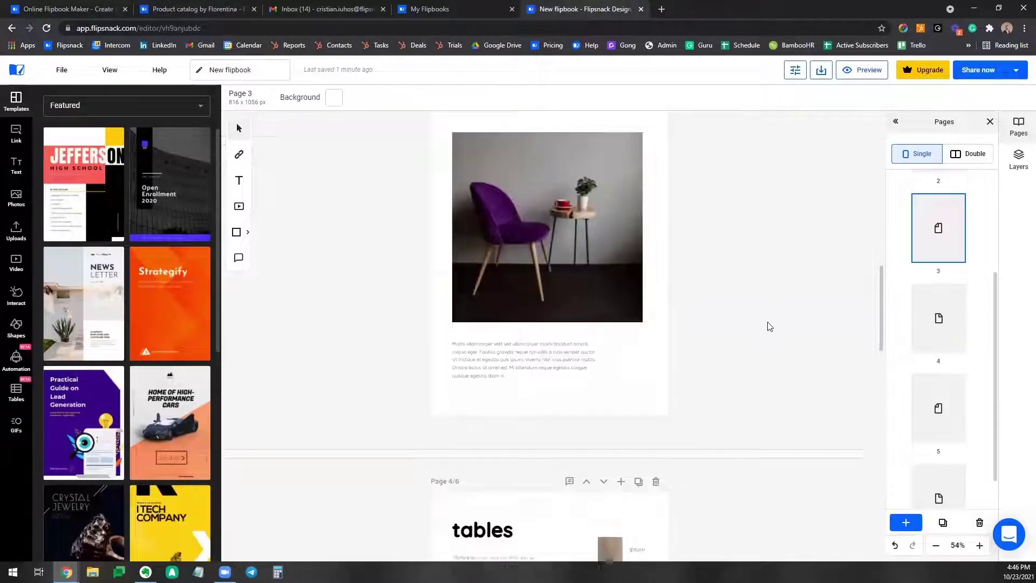
pyautogui.moveTo(881, 329); pyautogui.dragTo(901, 133)
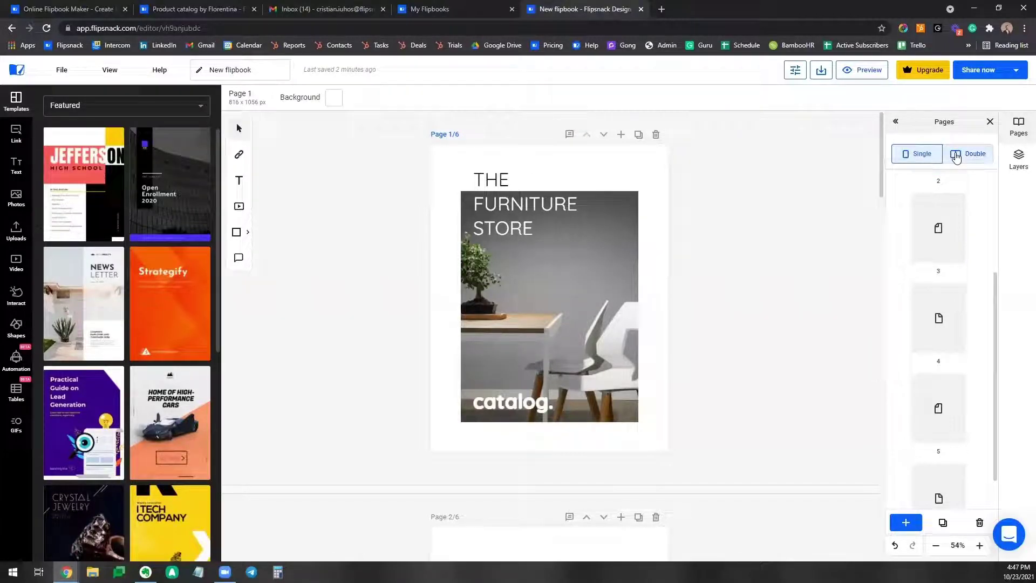
pyautogui.moveTo(881, 146); pyautogui.dragTo(875, 217)
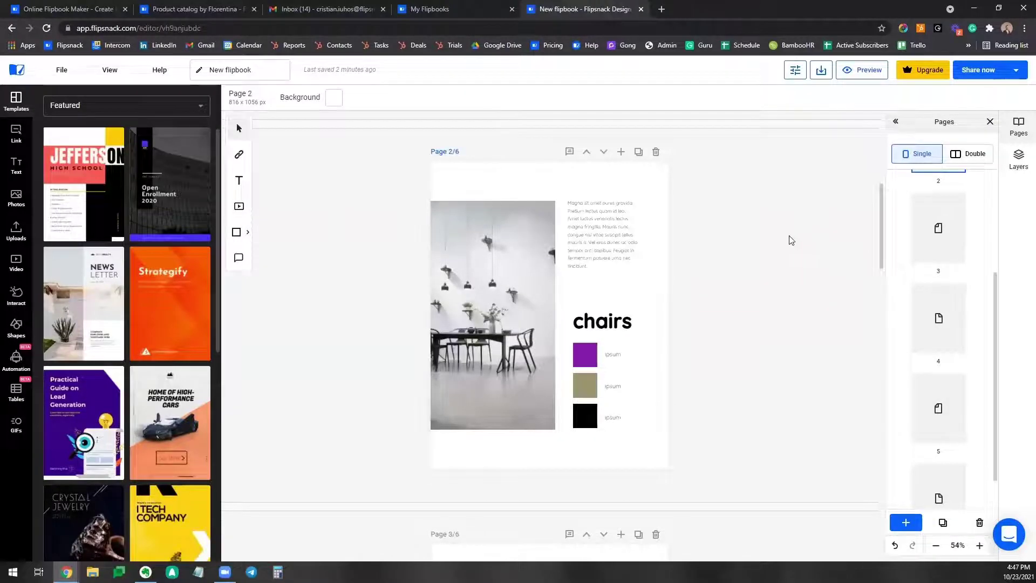
pyautogui.scroll(5, 791, 238)
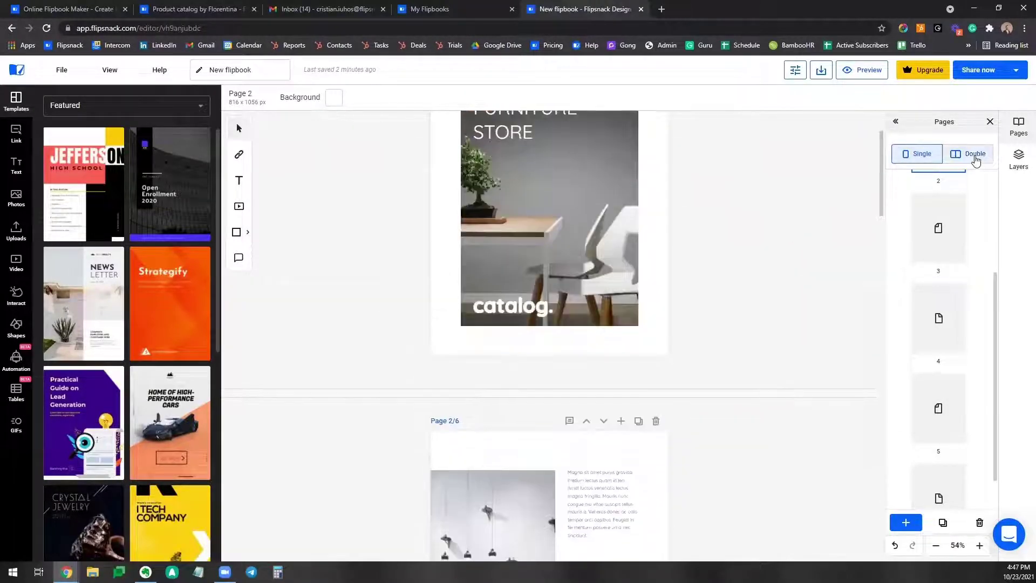
# Examine the chairs and tables spreads in double-page view, and return to single-page view at the cover.
pyautogui.click(969, 156)
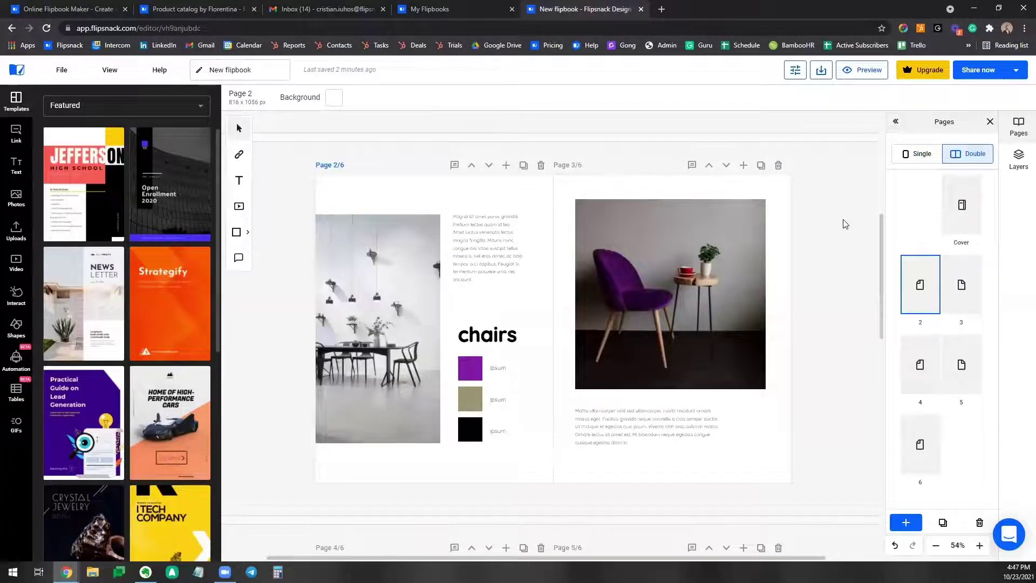
pyautogui.scroll(-1, 845, 223)
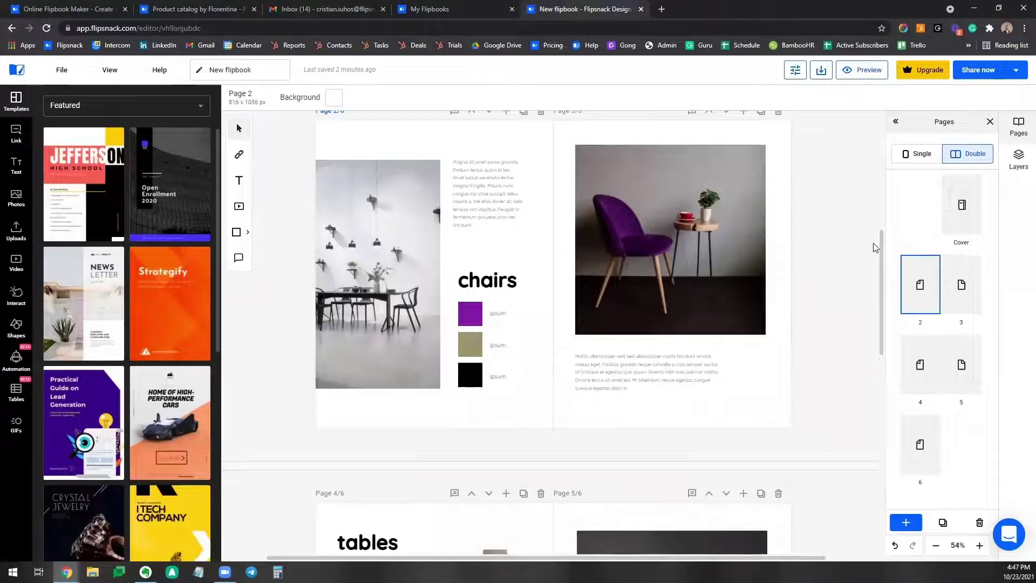
pyautogui.scroll(4, 691, 244)
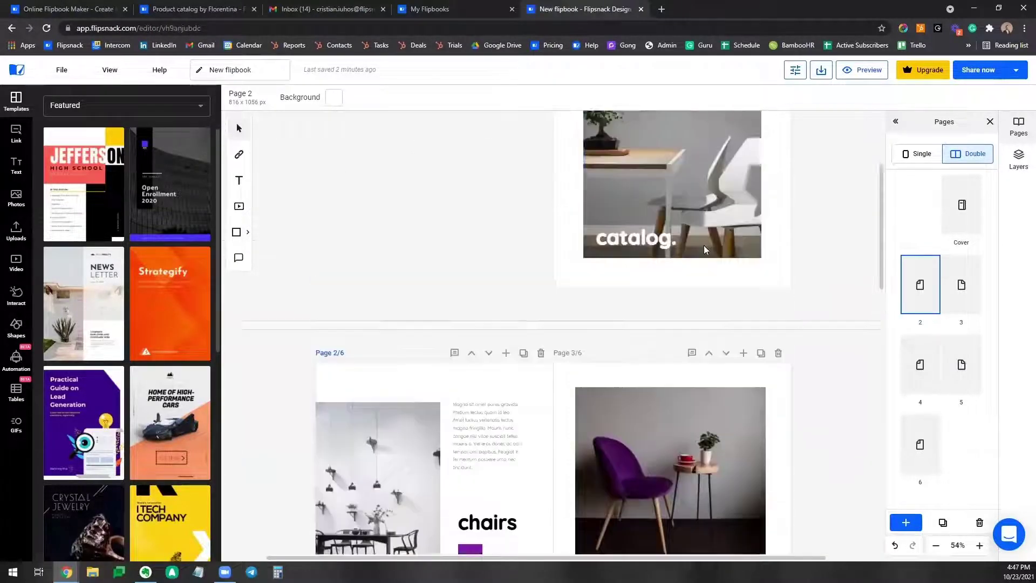
pyautogui.scroll(-6, 712, 232)
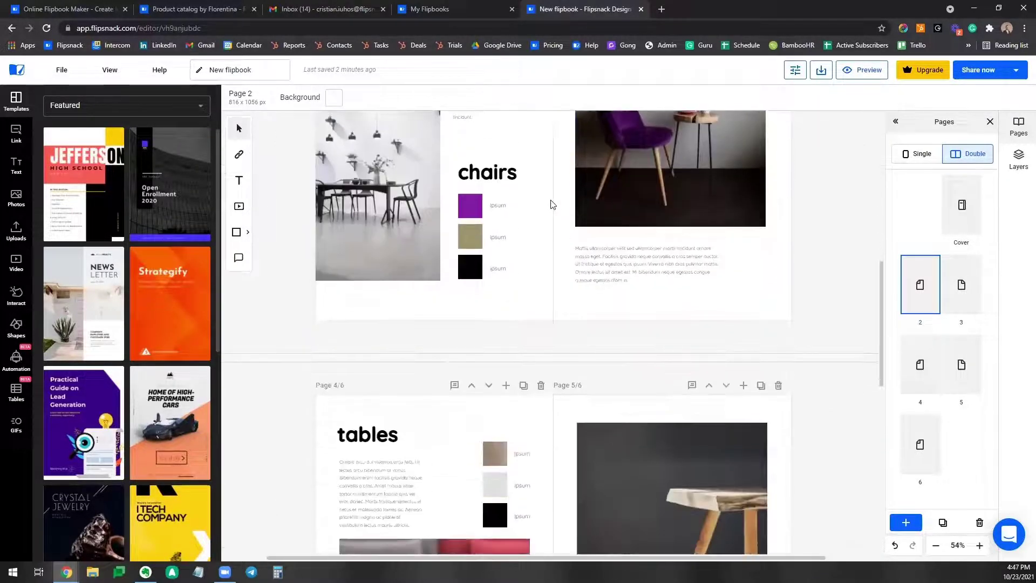
pyautogui.scroll(3, 562, 216)
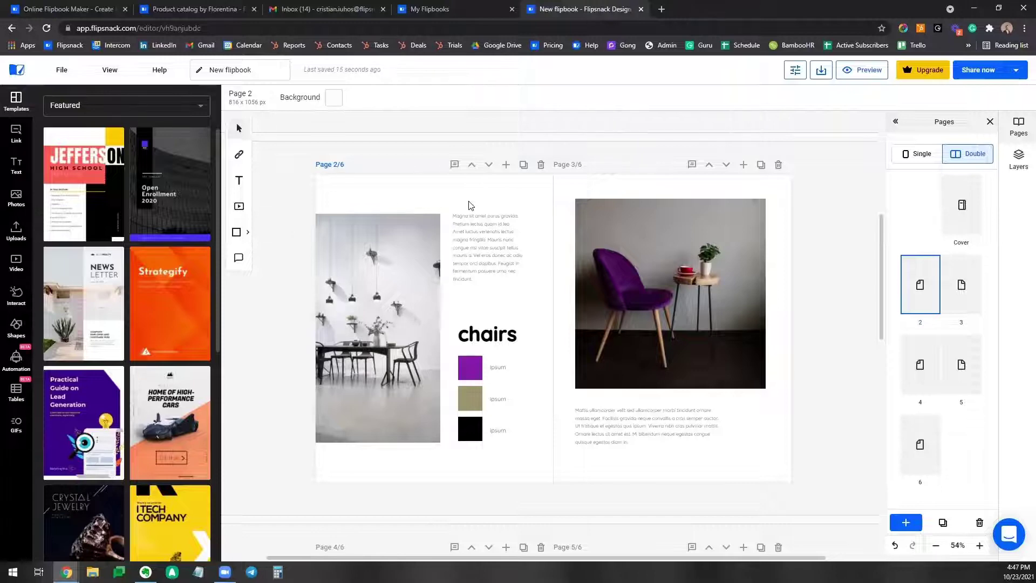
pyautogui.scroll(-2, 561, 259)
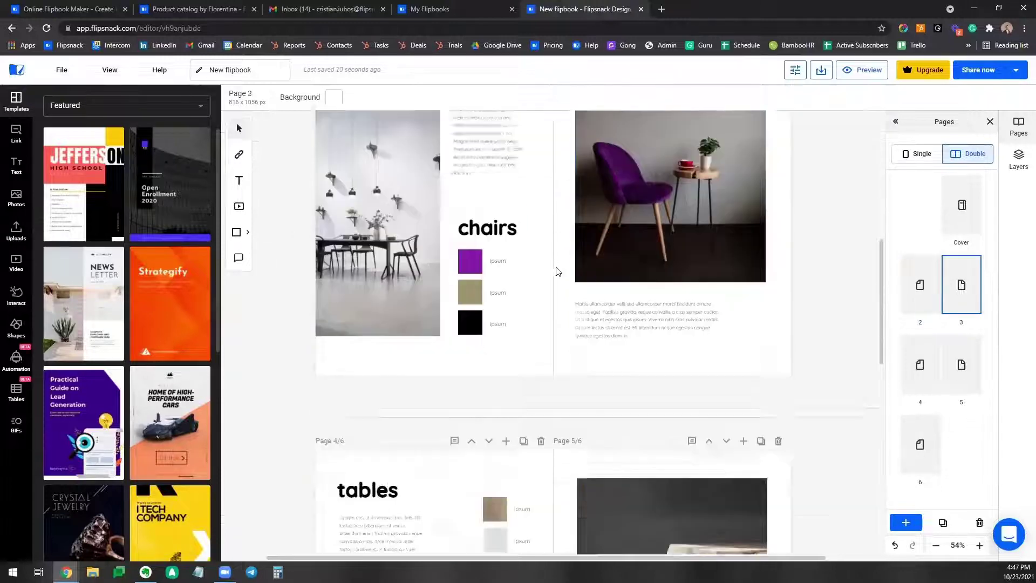
pyautogui.scroll(5, 556, 272)
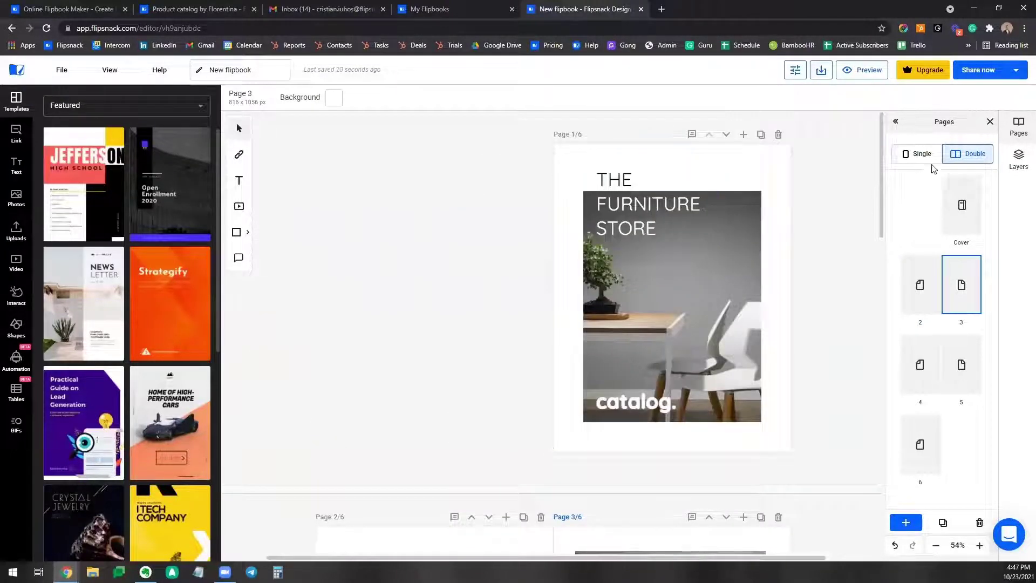
pyautogui.click(929, 160)
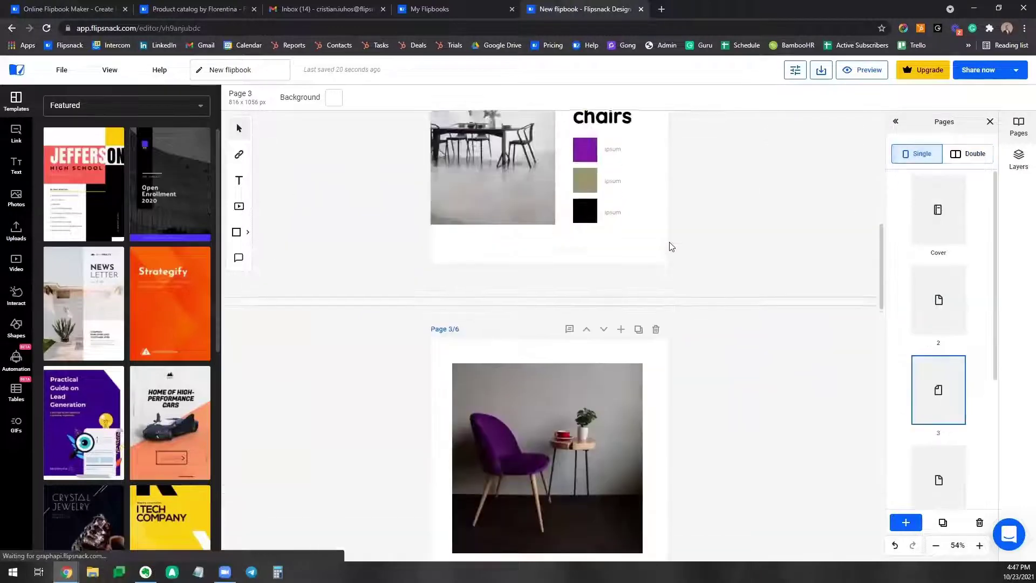
pyautogui.scroll(10, 675, 246)
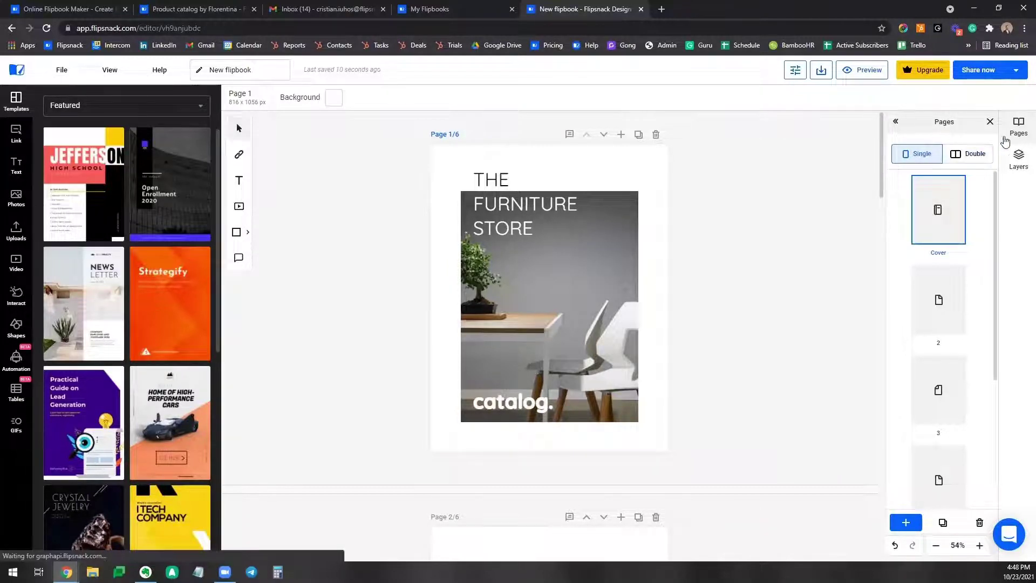
# Hide and reopen the page overview, and switch the layout to double pages and back to single pages.
pyautogui.click(1018, 128)
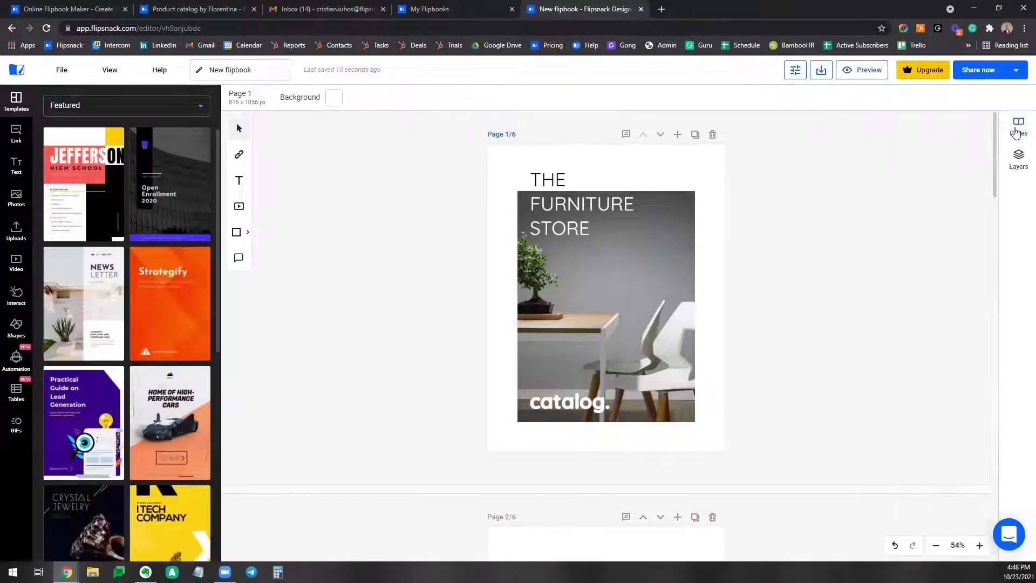
pyautogui.click(1023, 136)
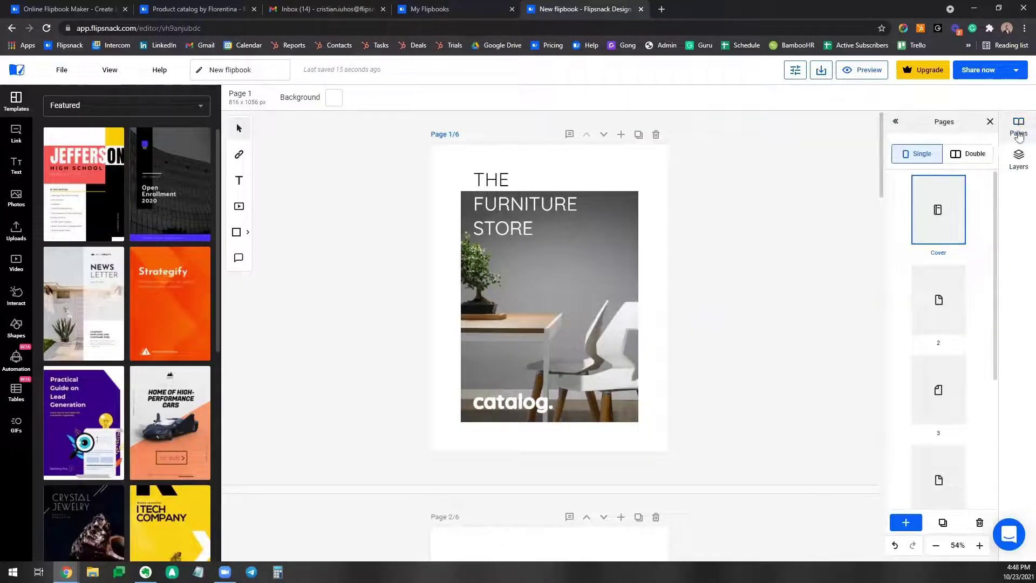
pyautogui.click(964, 155)
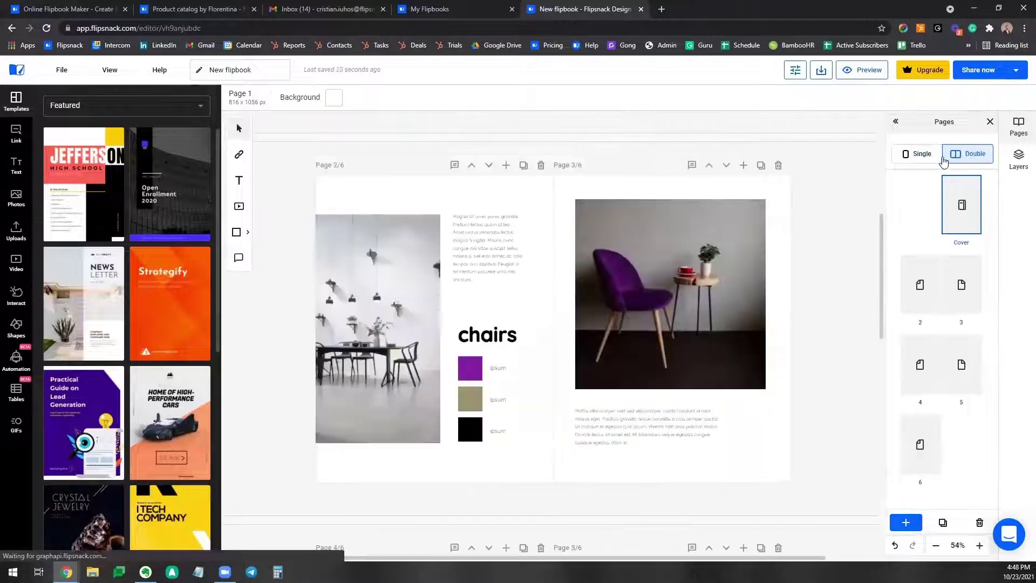
pyautogui.click(933, 158)
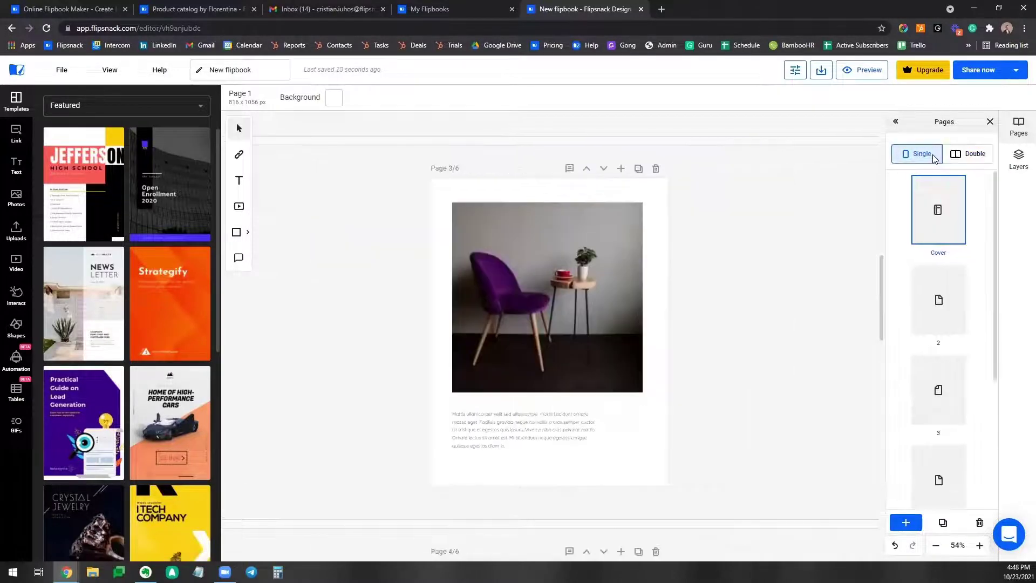
# Show the cover page's layers and inspect the title text, background image and "catalog." text one after another.
pyautogui.scroll(15, 778, 247)
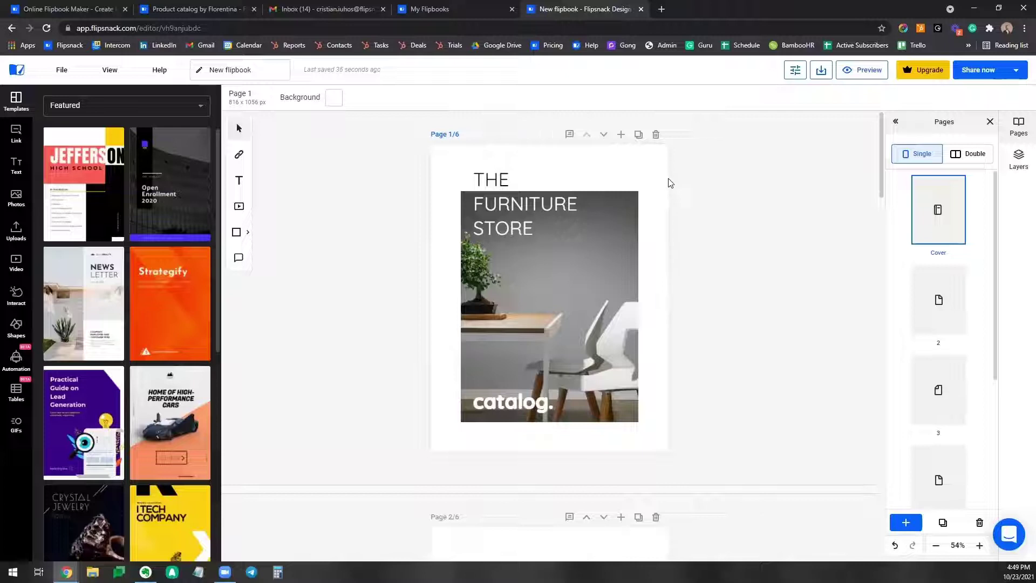
pyautogui.click(1019, 162)
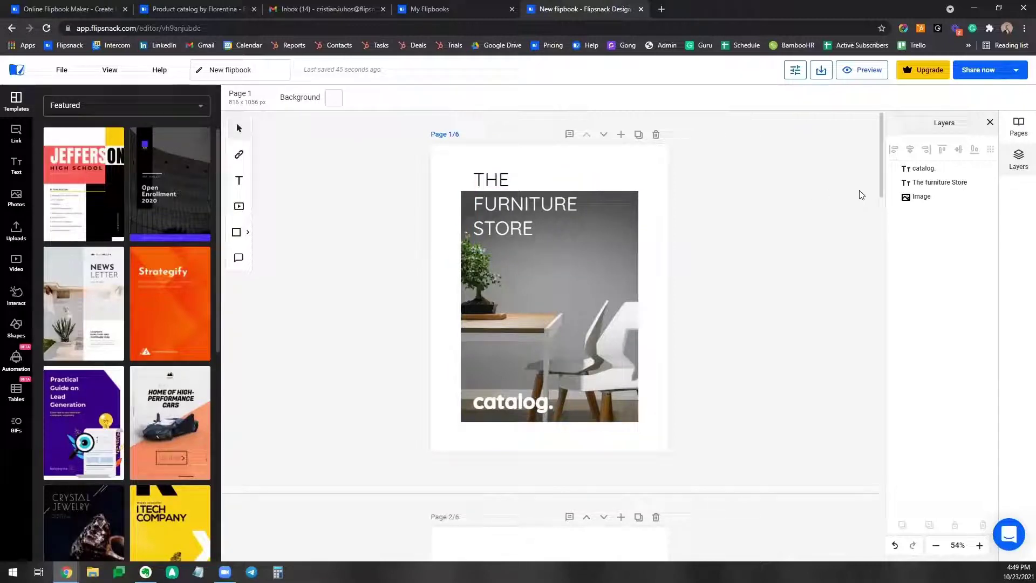
pyautogui.click(500, 186)
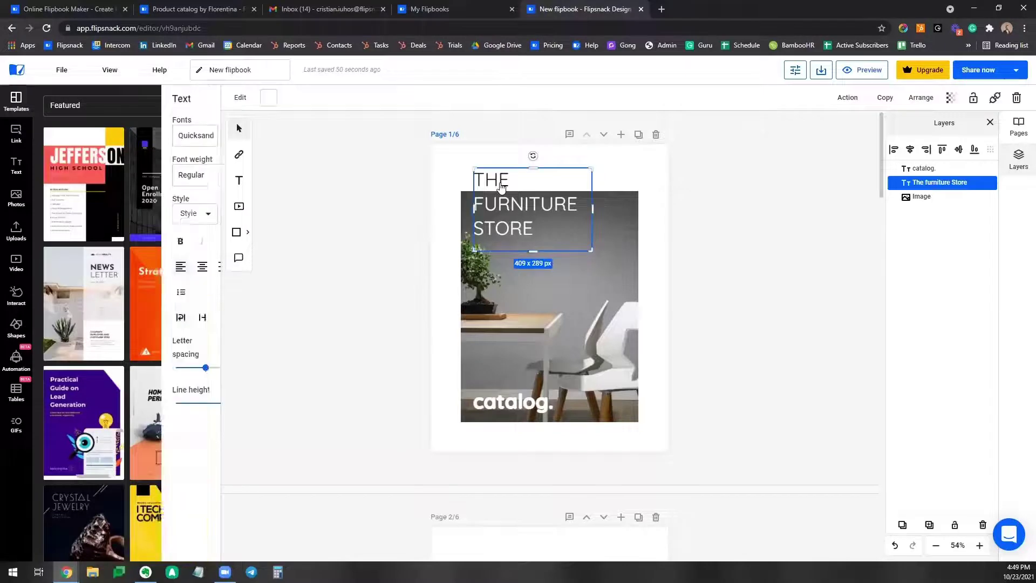
pyautogui.click(782, 252)
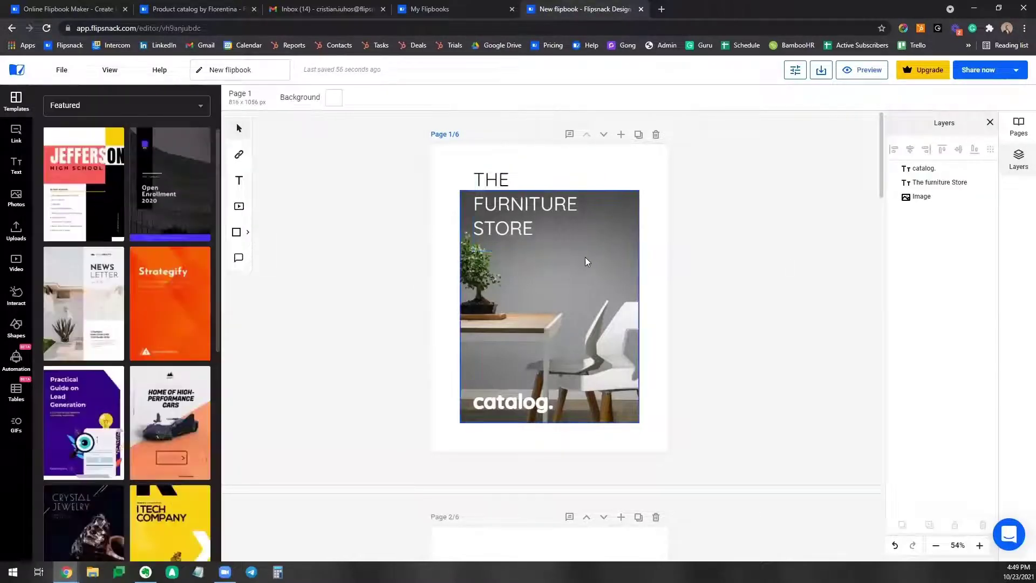
pyautogui.click(585, 256)
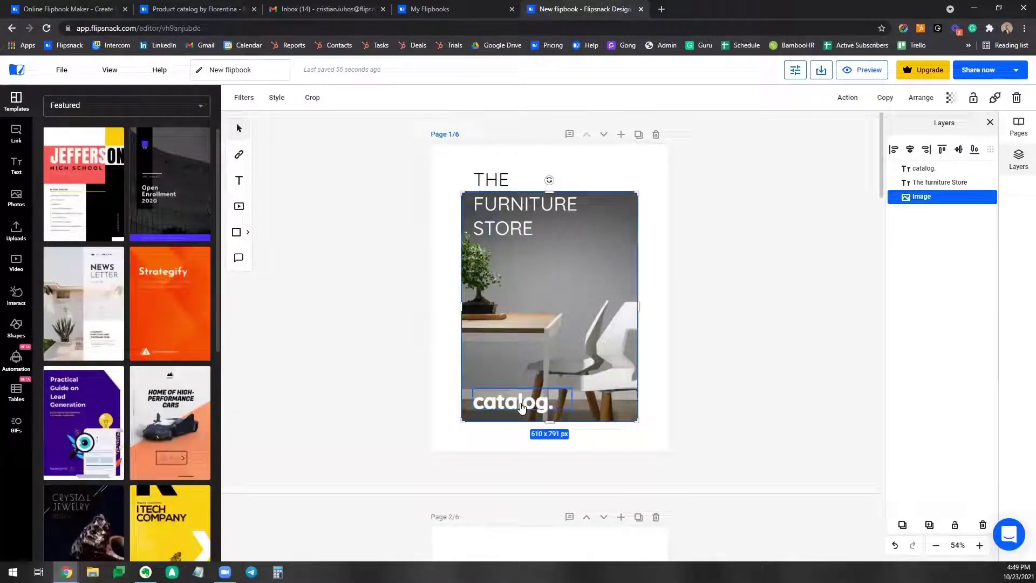
pyautogui.click(522, 407)
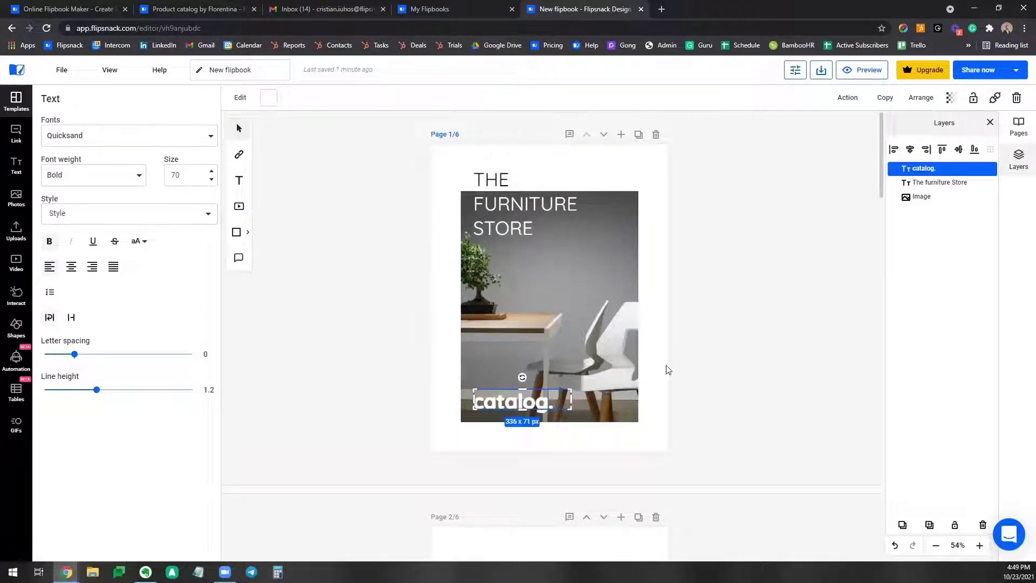
pyautogui.click(721, 346)
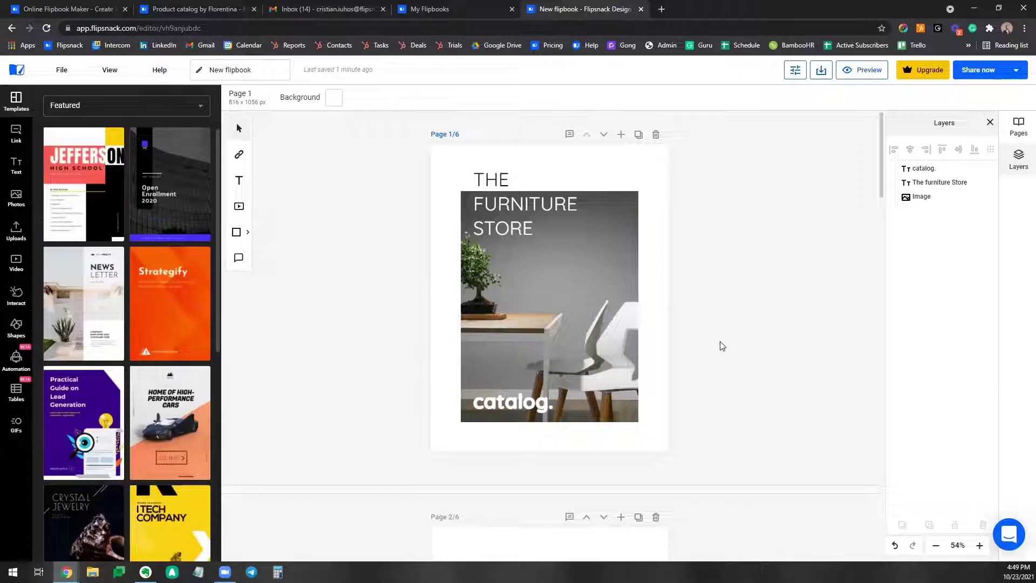
# Set the font of the cover title "The Furniture Store" to Cantarell and its size to 56.
pyautogui.click(513, 186)
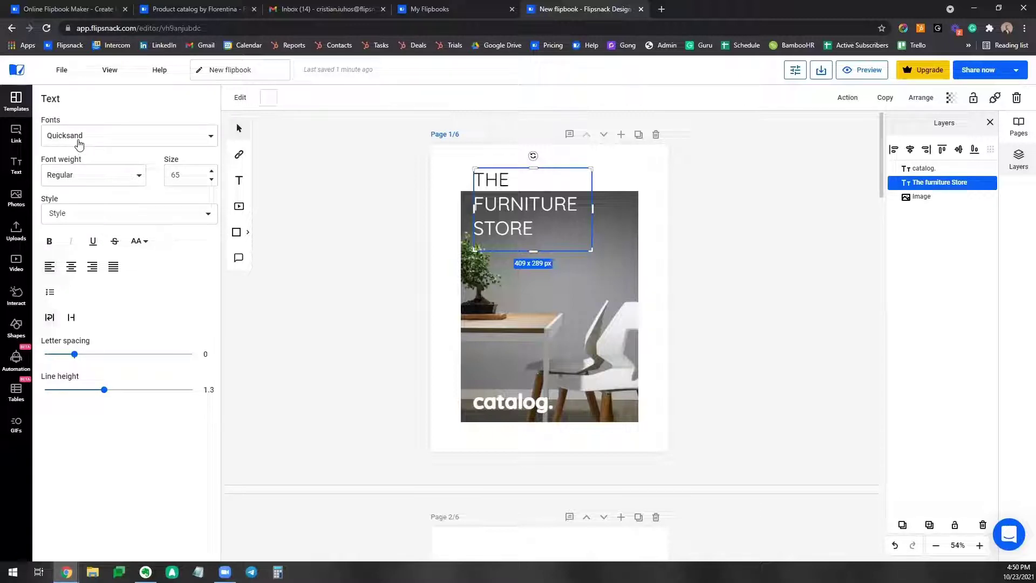
pyautogui.click(113, 144)
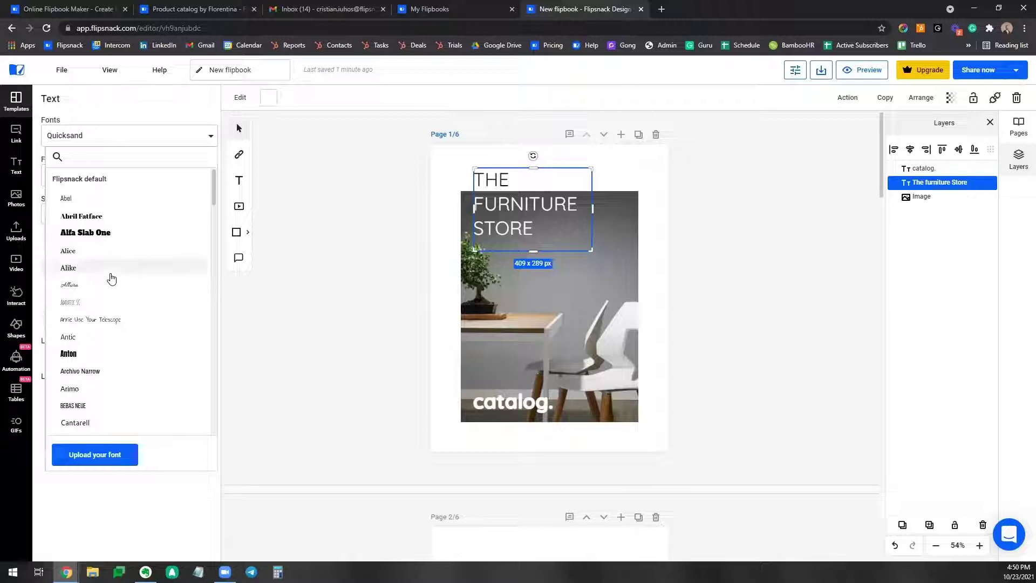
pyautogui.scroll(-3, 112, 278)
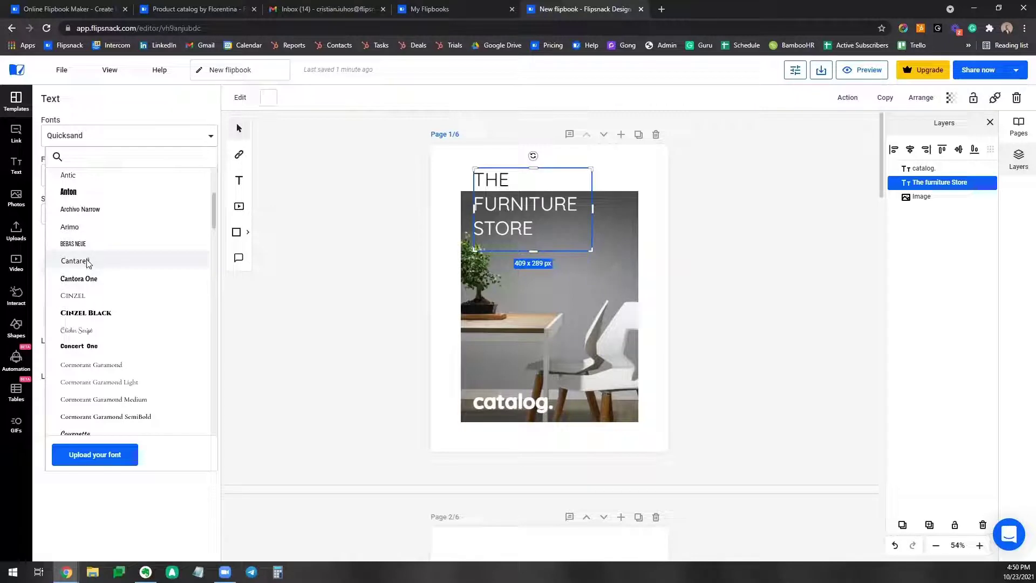
pyautogui.click(88, 263)
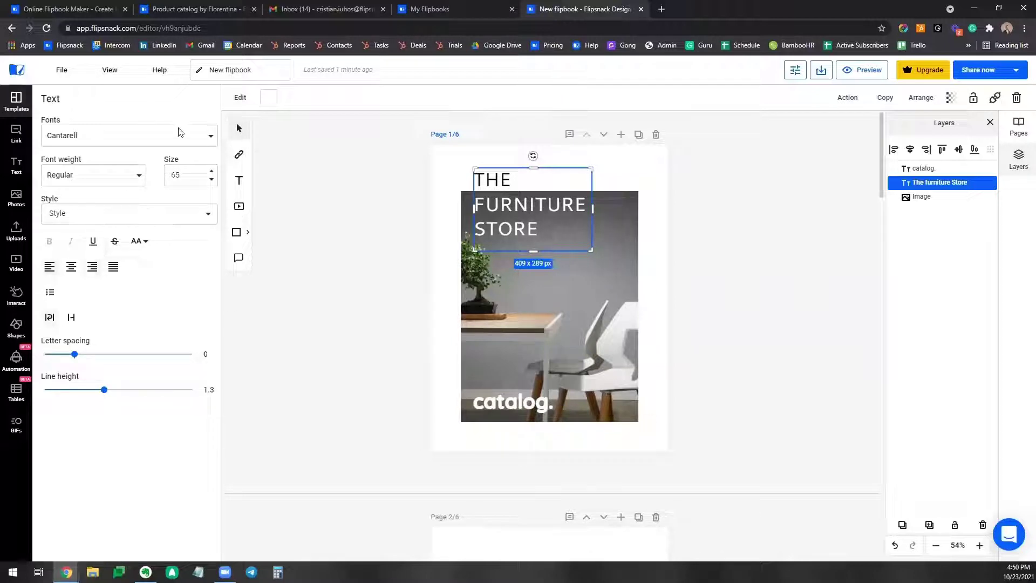
pyautogui.click(186, 176)
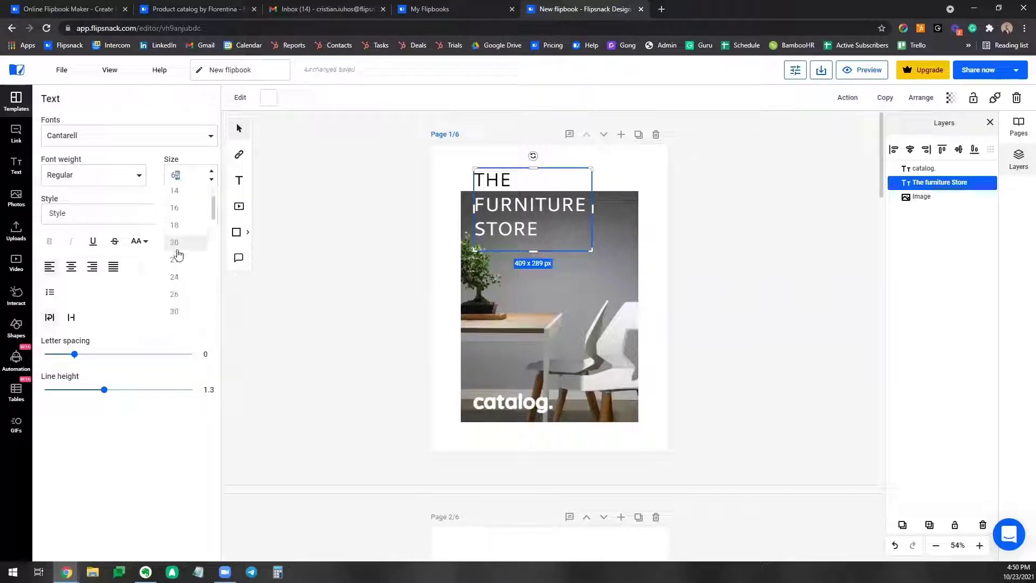
pyautogui.scroll(-5, 179, 259)
pyautogui.scroll(3, 183, 270)
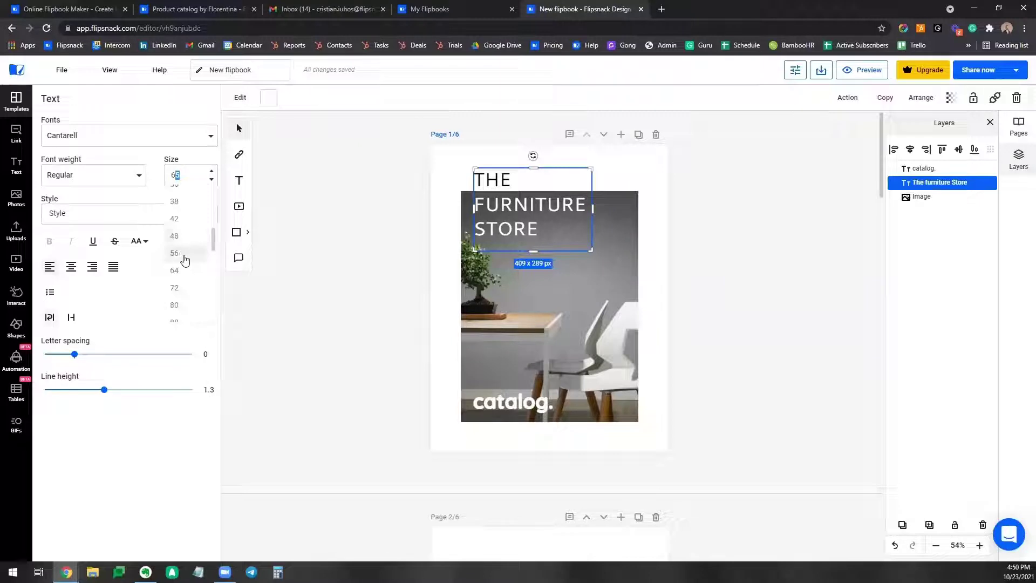
pyautogui.click(175, 253)
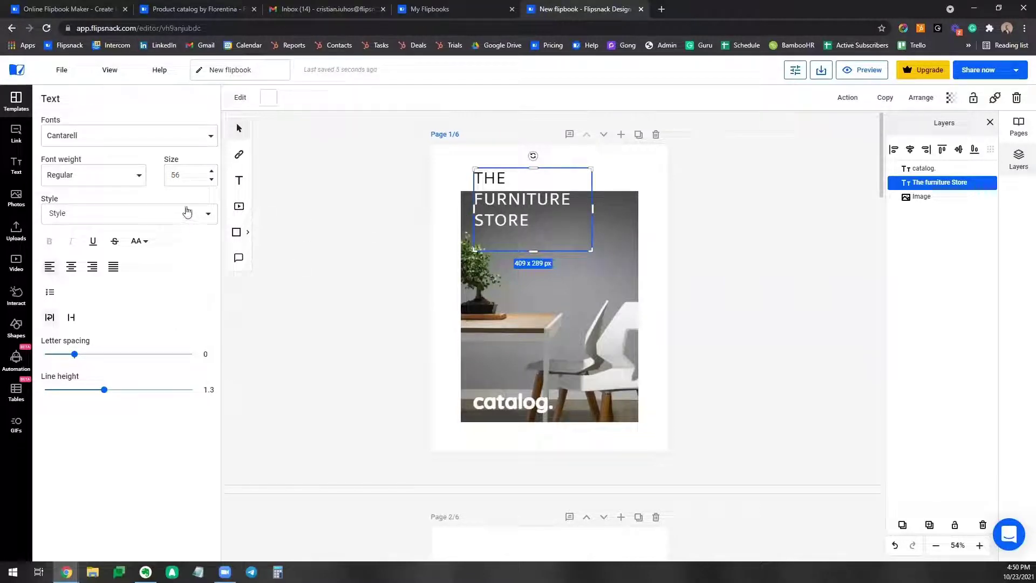
pyautogui.click(113, 177)
pyautogui.click(114, 178)
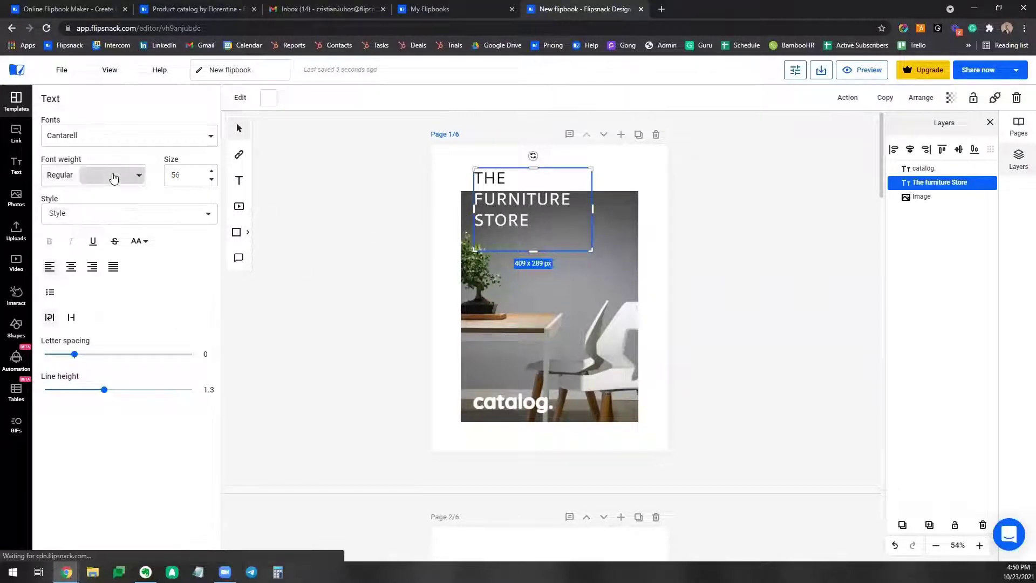
pyautogui.click(89, 212)
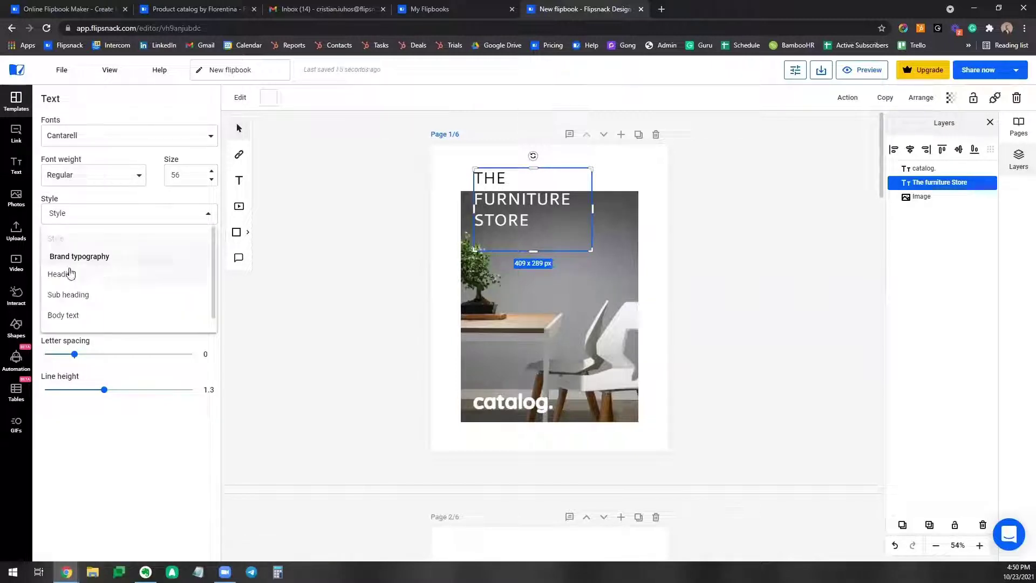
pyautogui.click(89, 214)
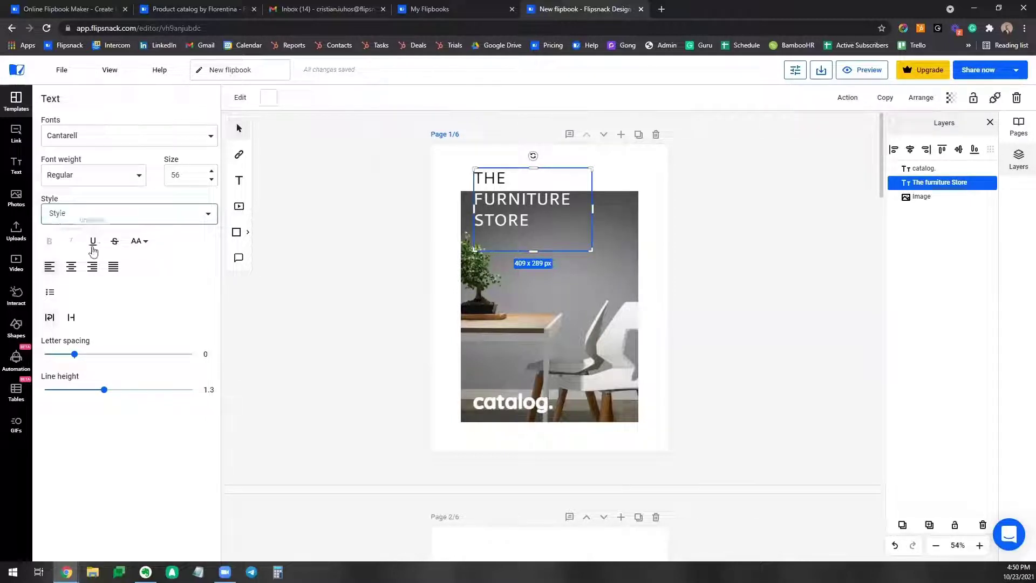
# Try underline, strikethrough and centred alignment on the cover title, and restore its plain left-aligned formatting.
pyautogui.click(94, 244)
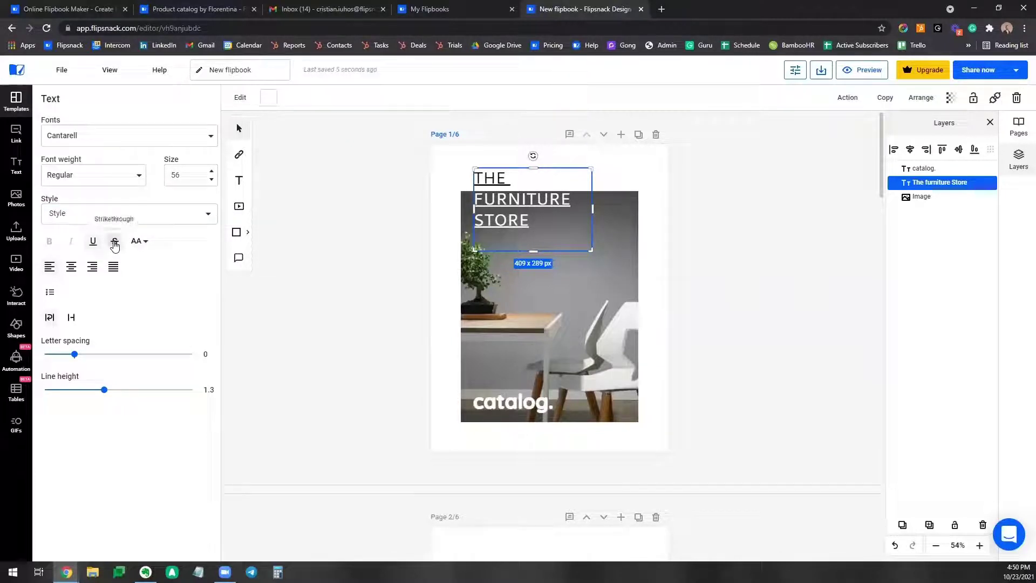
pyautogui.click(113, 243)
pyautogui.click(113, 243)
pyautogui.click(95, 242)
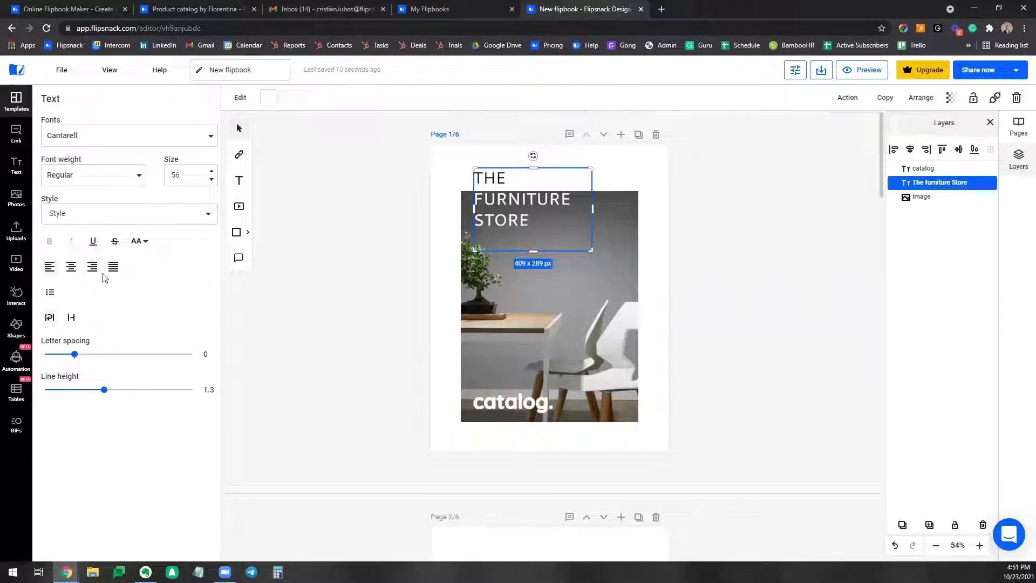
pyautogui.click(71, 268)
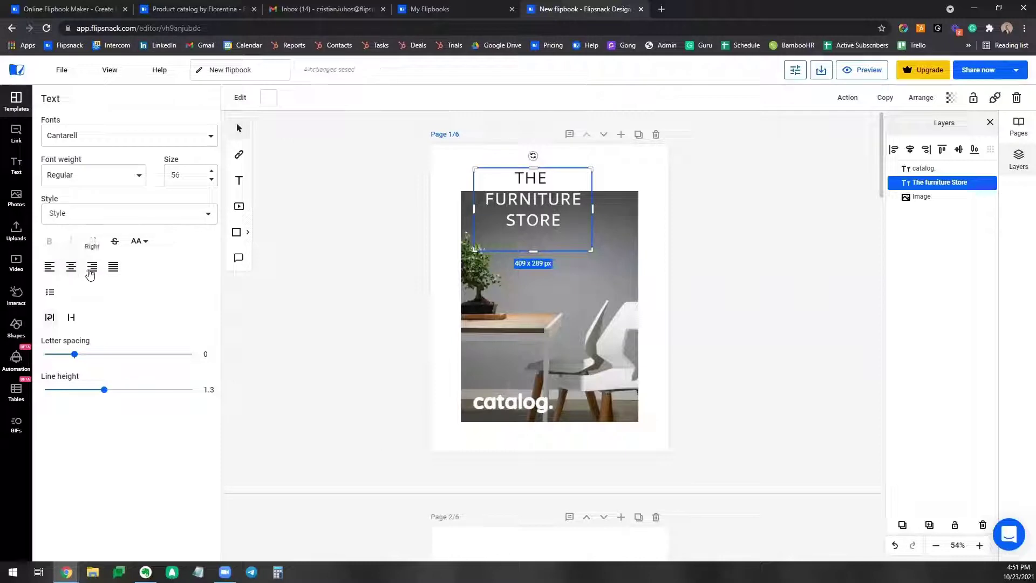
pyautogui.click(50, 267)
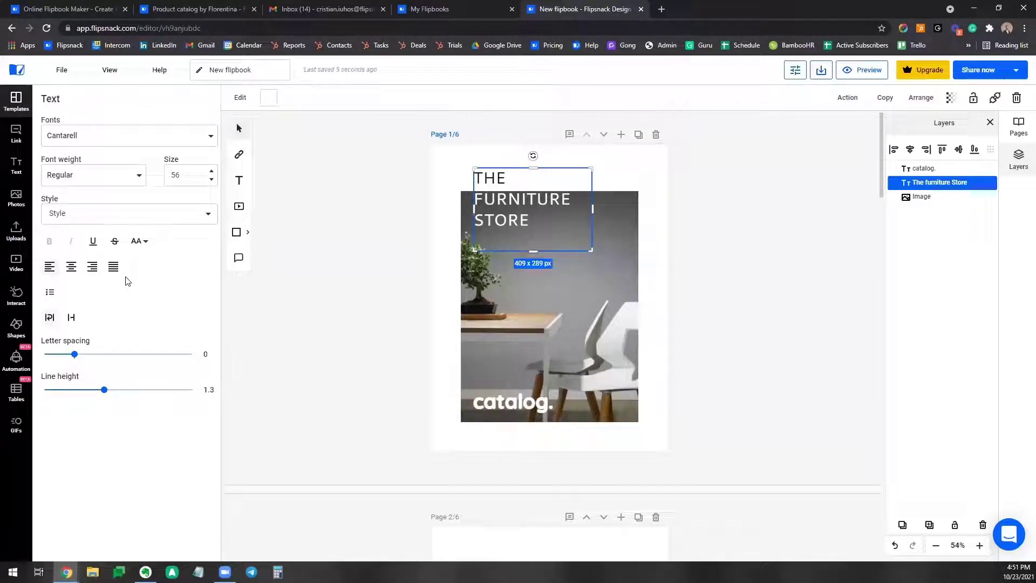
# Try Alfa Slab One on the cover's "catalog." text, and settle on the Alike font for it.
pyautogui.click(514, 402)
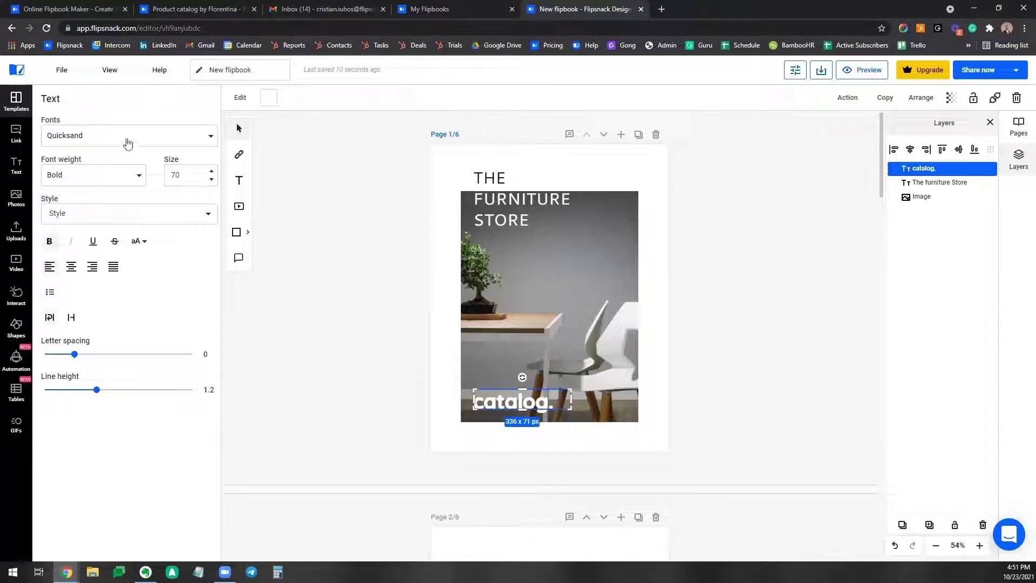
pyautogui.click(128, 140)
pyautogui.click(97, 231)
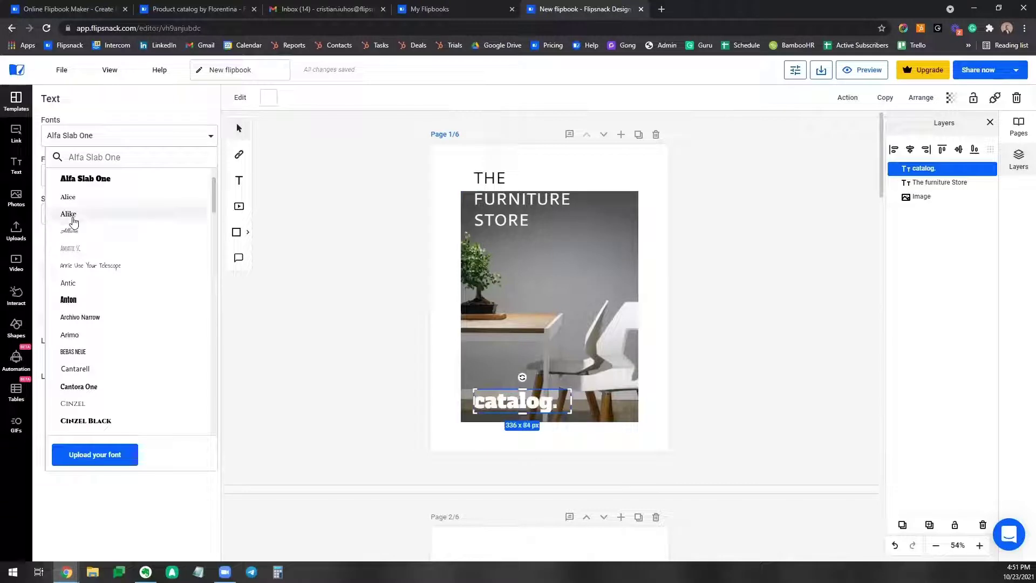
pyautogui.click(74, 216)
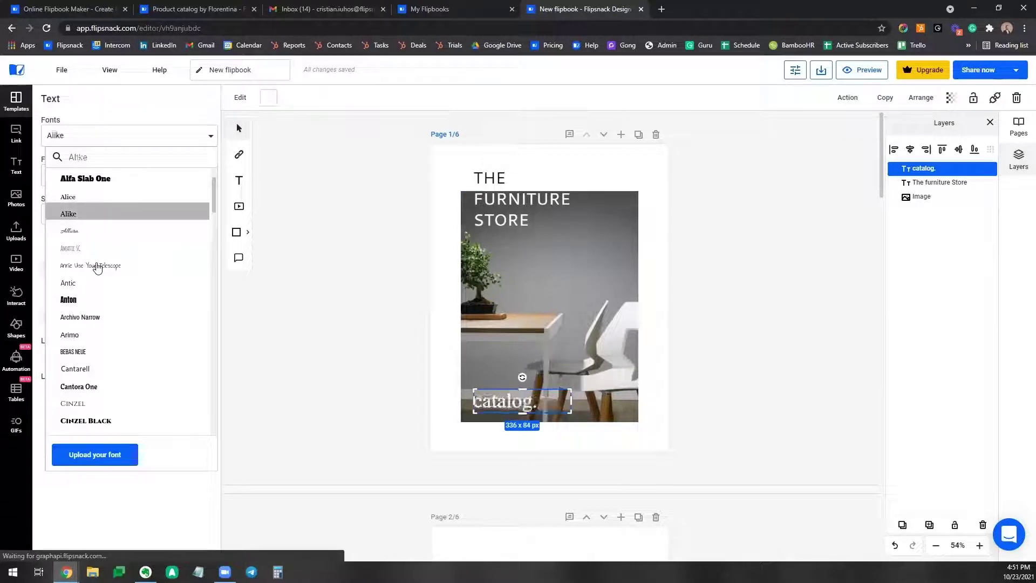
pyautogui.click(192, 502)
pyautogui.click(101, 222)
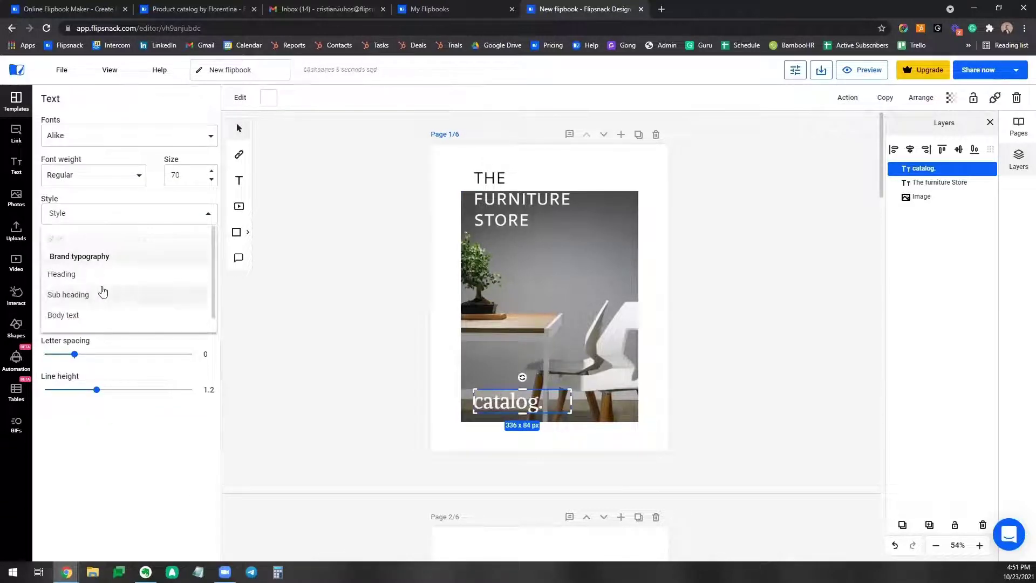
pyautogui.click(124, 213)
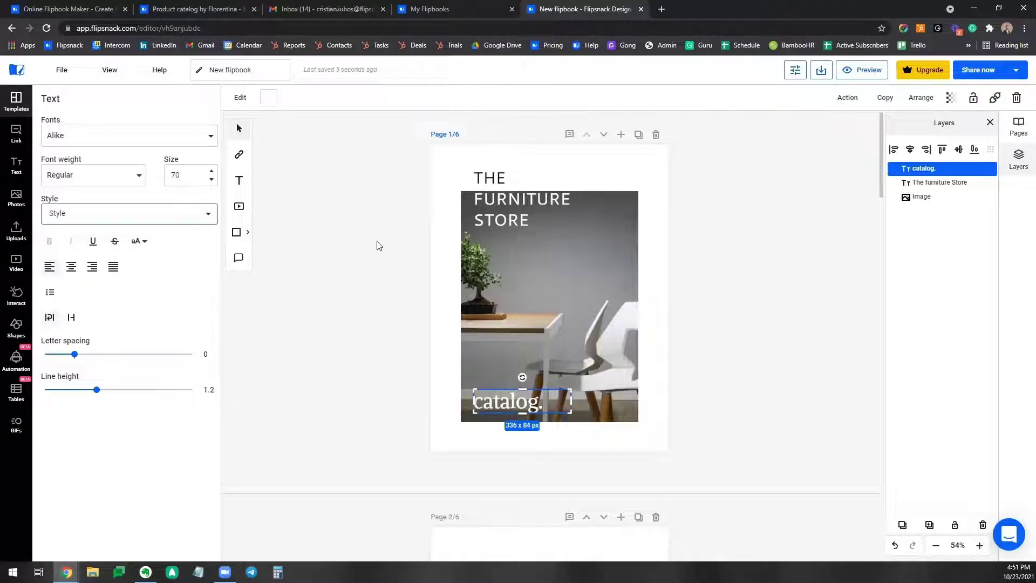
# Try a purple shade on the cover title "The Furniture Store" and set its text color to black.
pyautogui.click(504, 182)
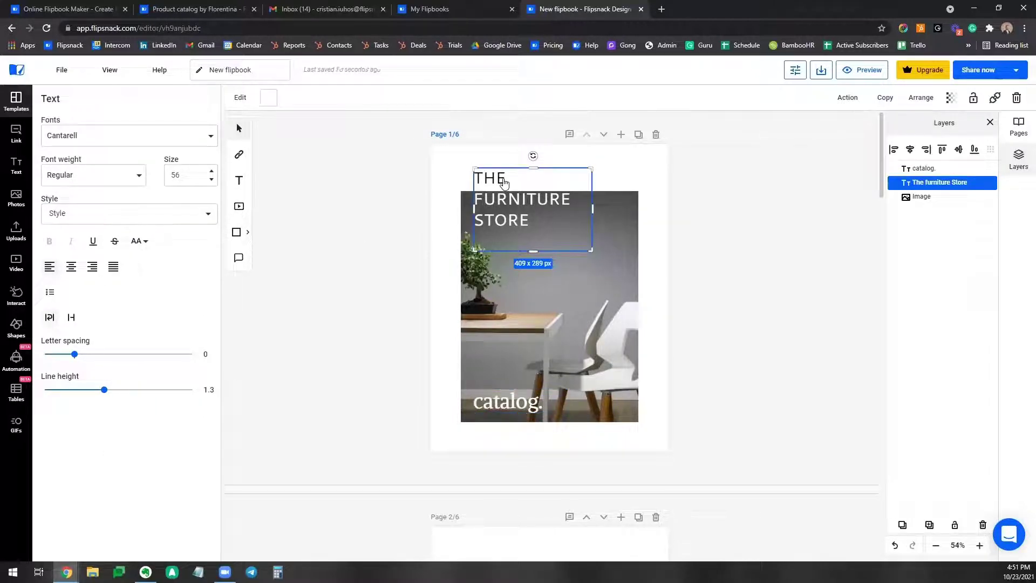
pyautogui.click(268, 103)
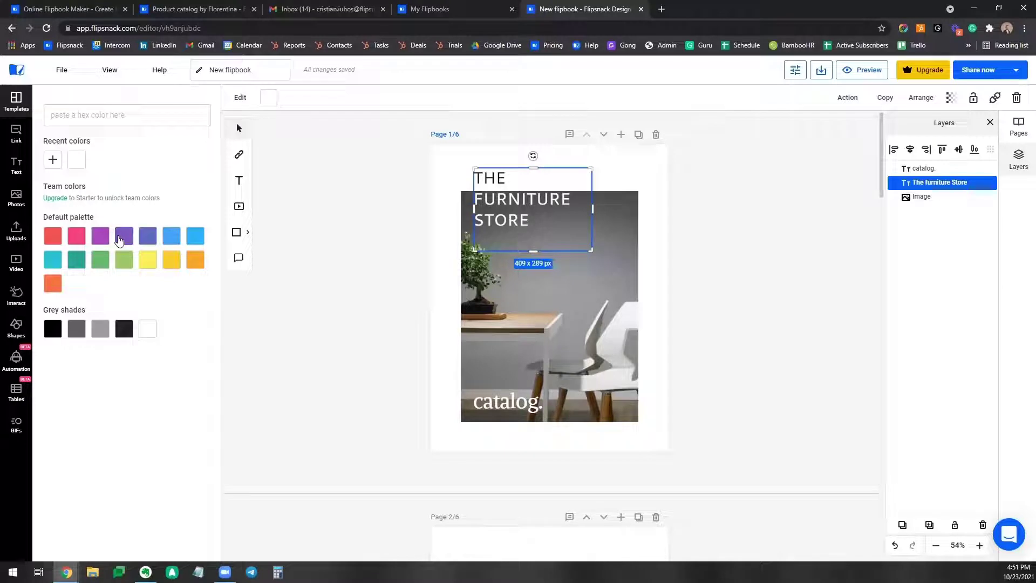
pyautogui.click(121, 238)
pyautogui.click(147, 236)
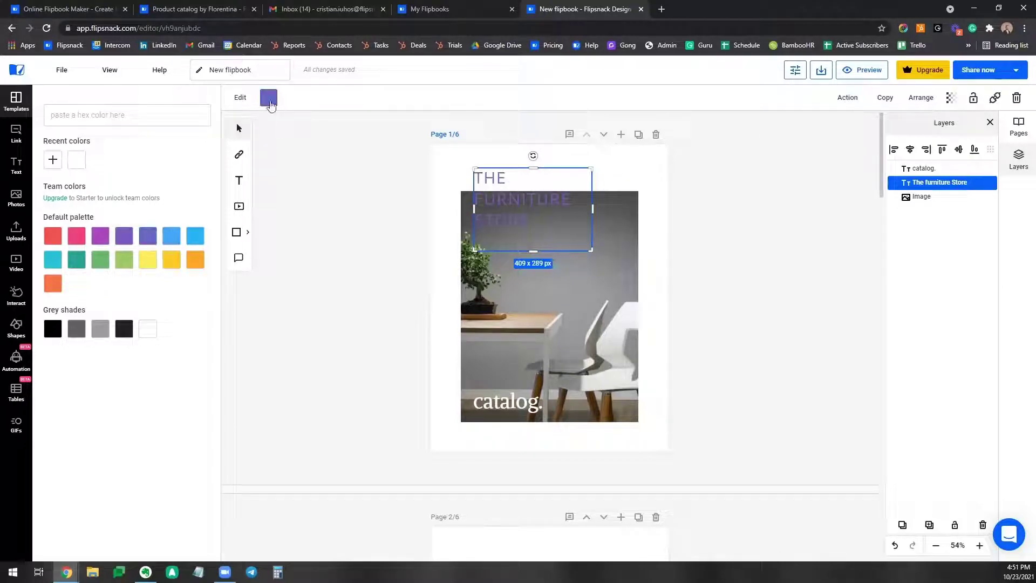
pyautogui.click(53, 328)
pyautogui.click(291, 156)
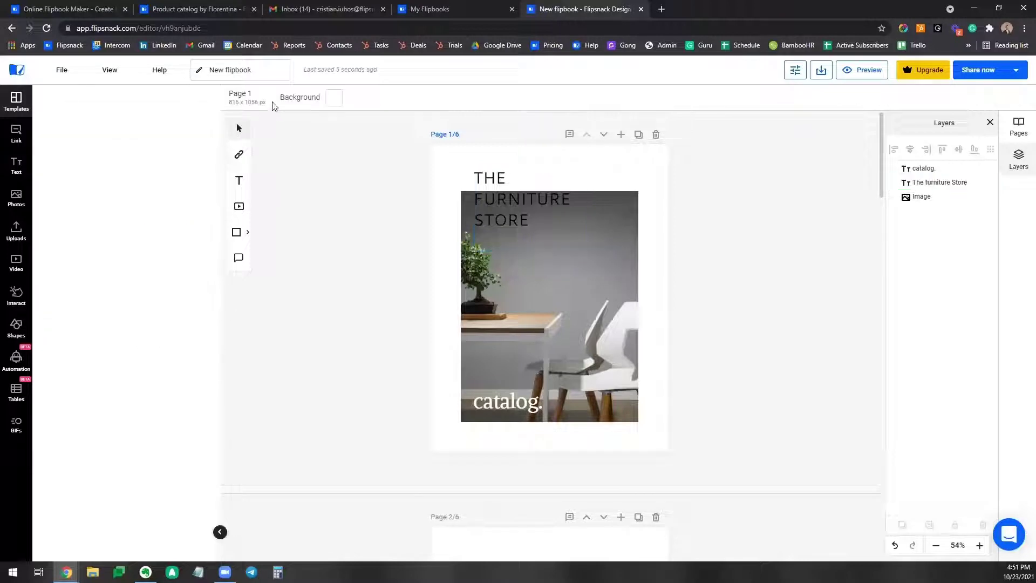
# Set the color of the cover's "catalog." text to yellow from the default palette, and deselect it.
pyautogui.click(541, 206)
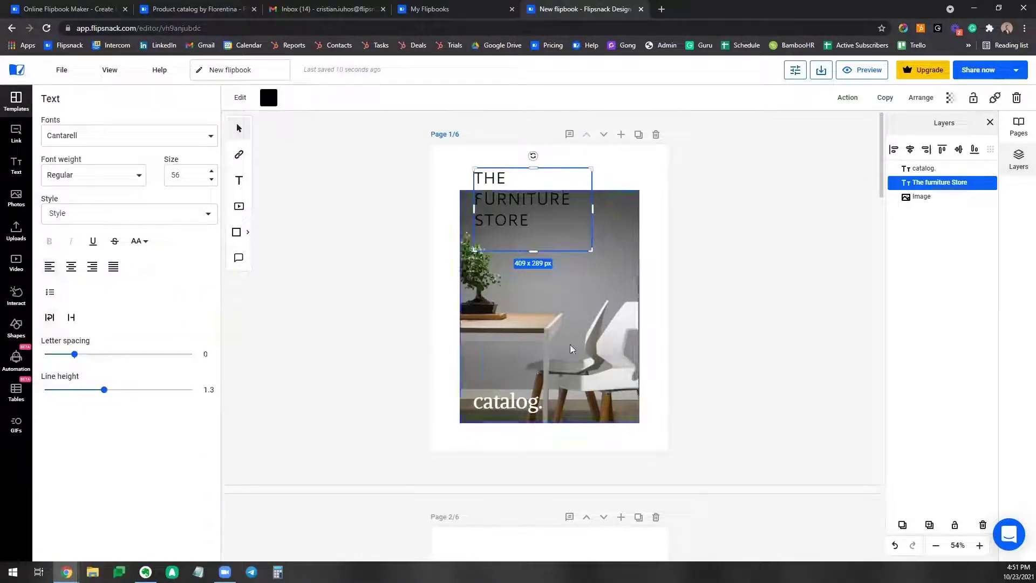
pyautogui.click(526, 406)
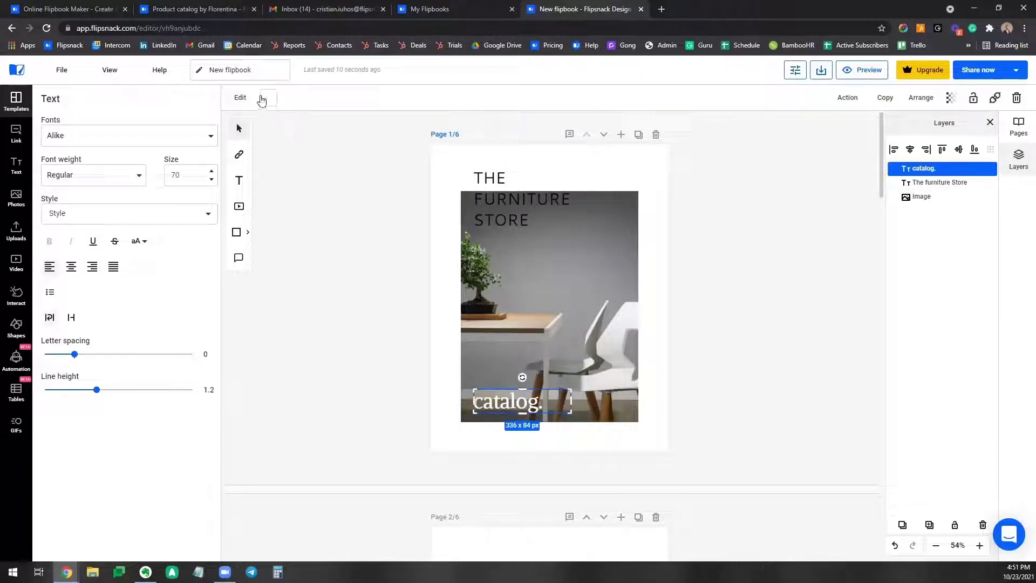
pyautogui.click(267, 98)
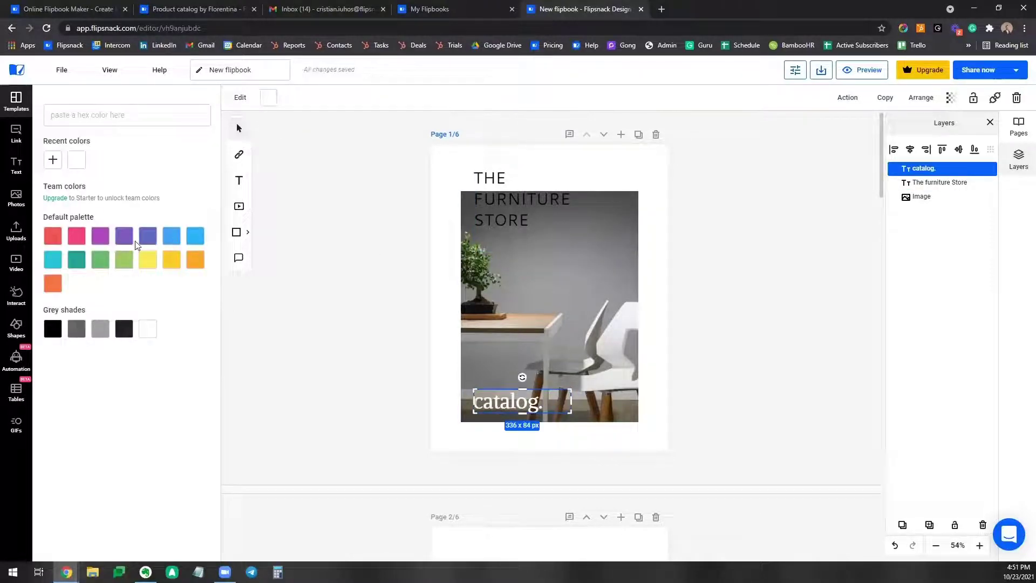
pyautogui.click(123, 235)
pyautogui.click(151, 262)
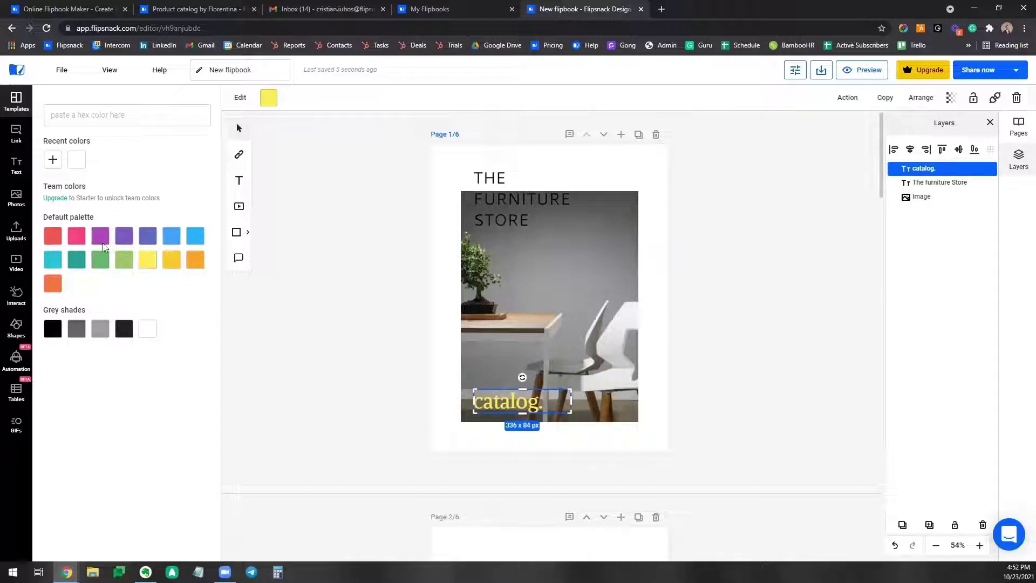
pyautogui.click(309, 263)
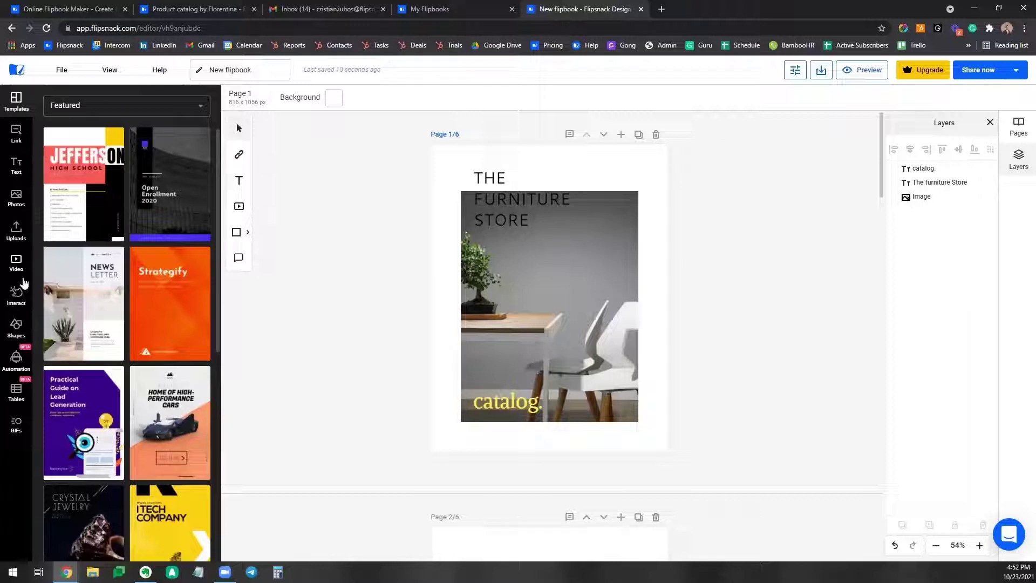
# Add a heading text box near the top edge of the cover page and replace its placeholder text with "Crochet".
pyautogui.click(20, 175)
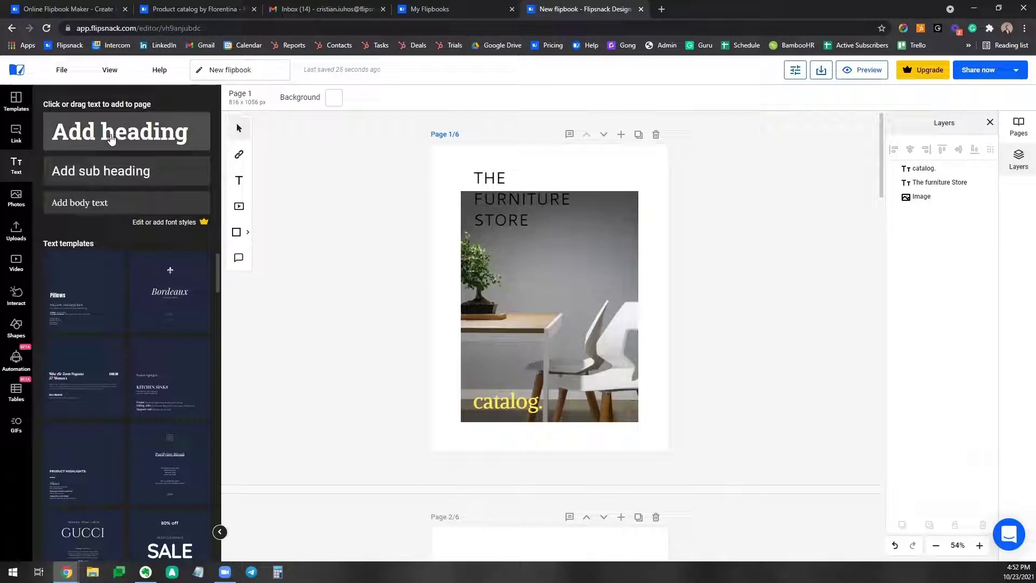
pyautogui.moveTo(111, 139); pyautogui.dragTo(558, 169)
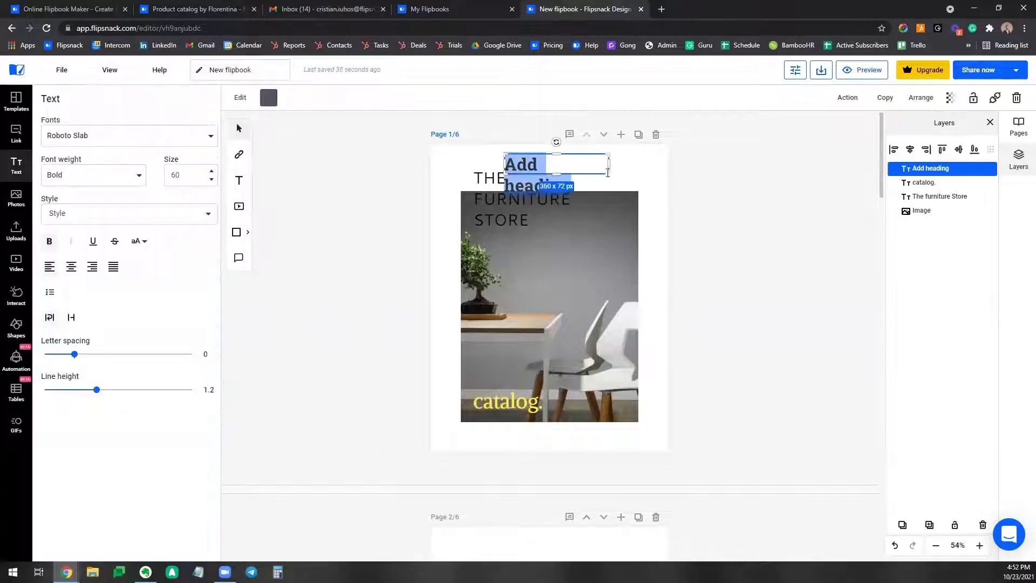
pyautogui.click(653, 182)
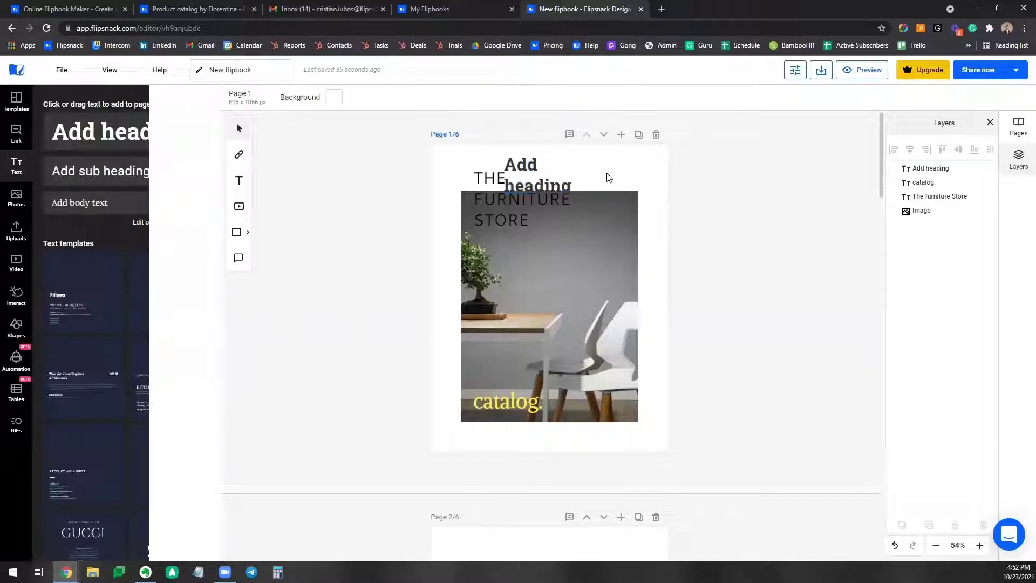
pyautogui.click(569, 171)
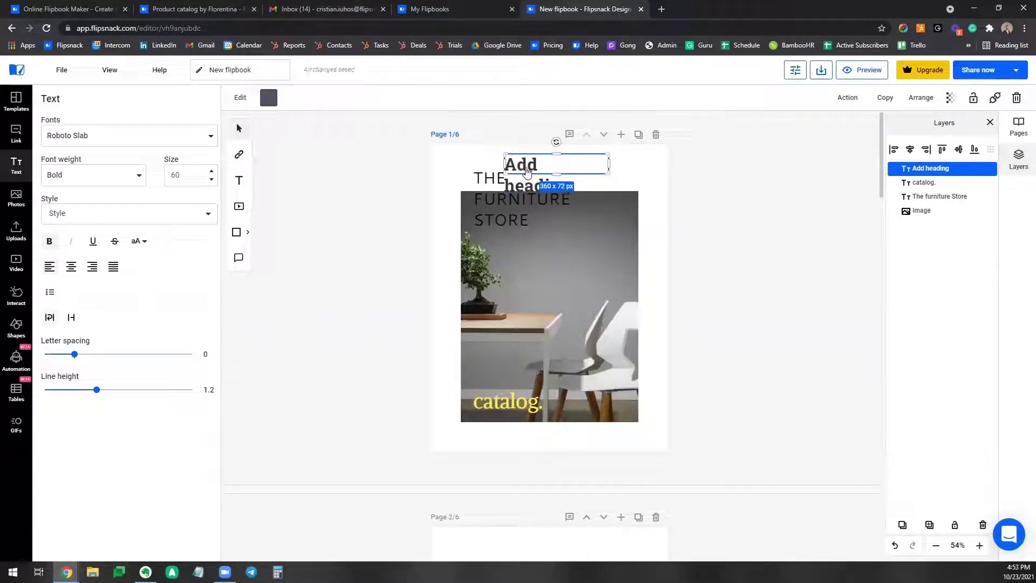
pyautogui.doubleClick(550, 167)
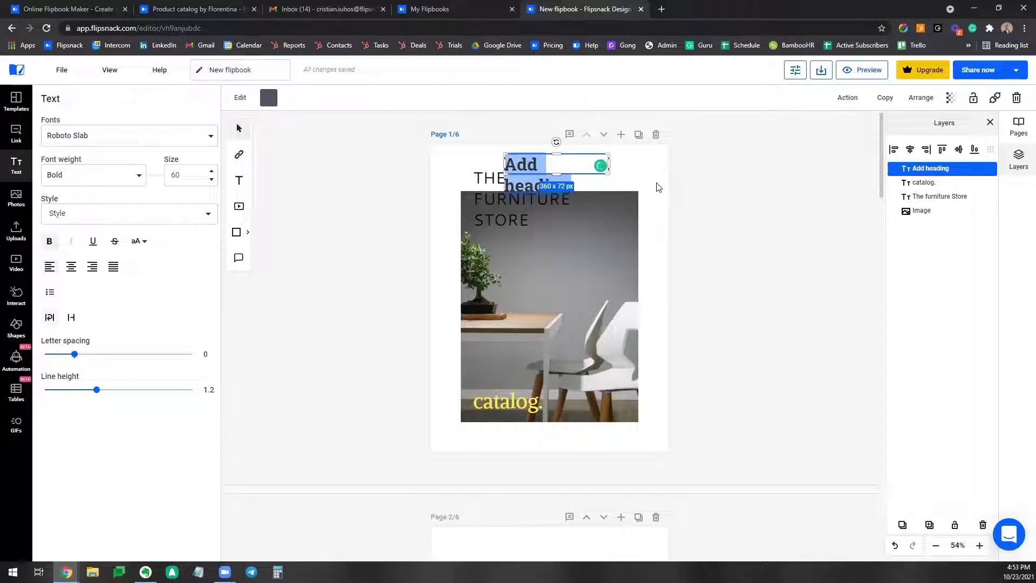
pyautogui.write('Crochet')
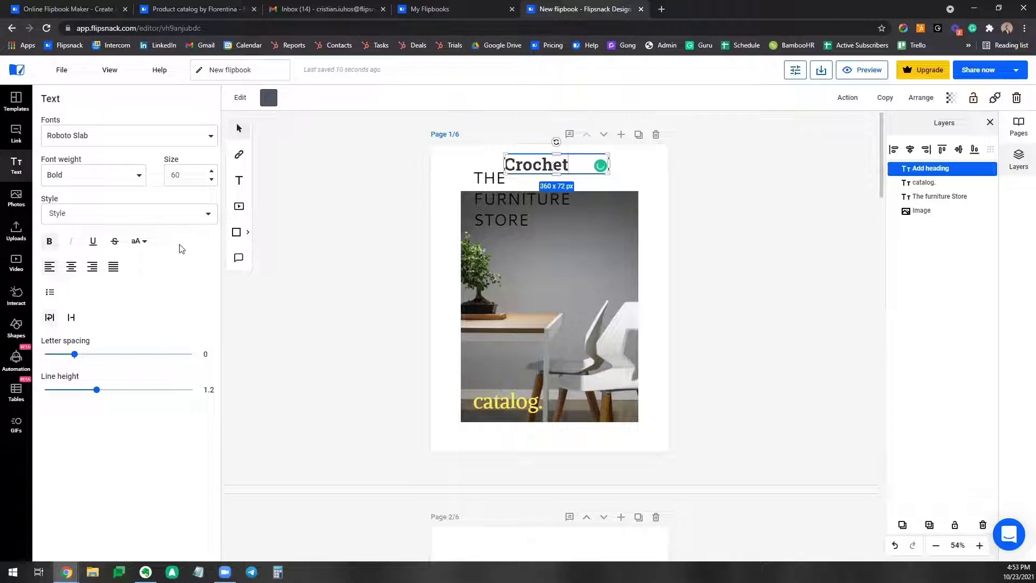
# Centre-align the "Crochet" heading and set its font to Alike.
pyautogui.click(71, 267)
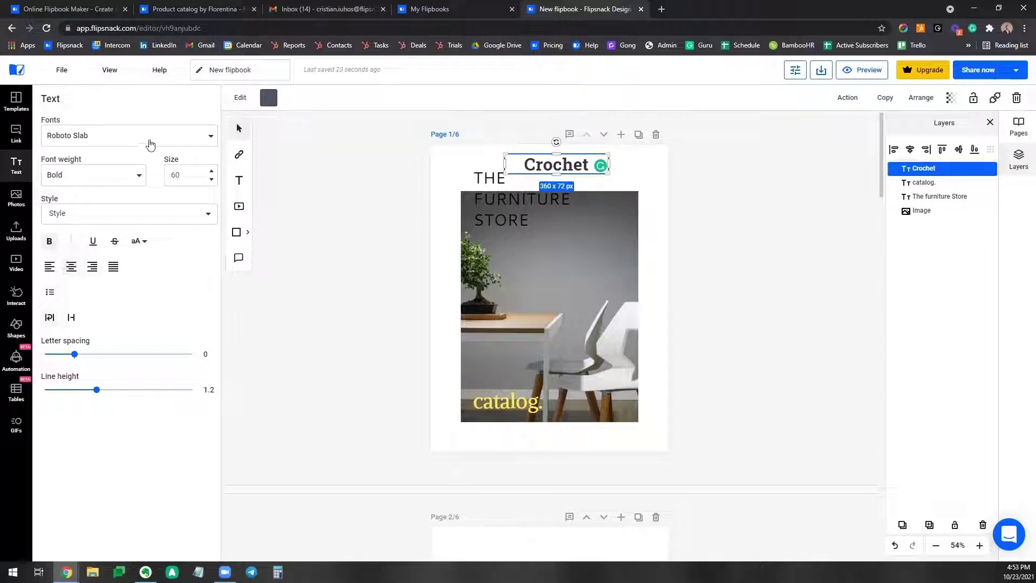
pyautogui.click(153, 138)
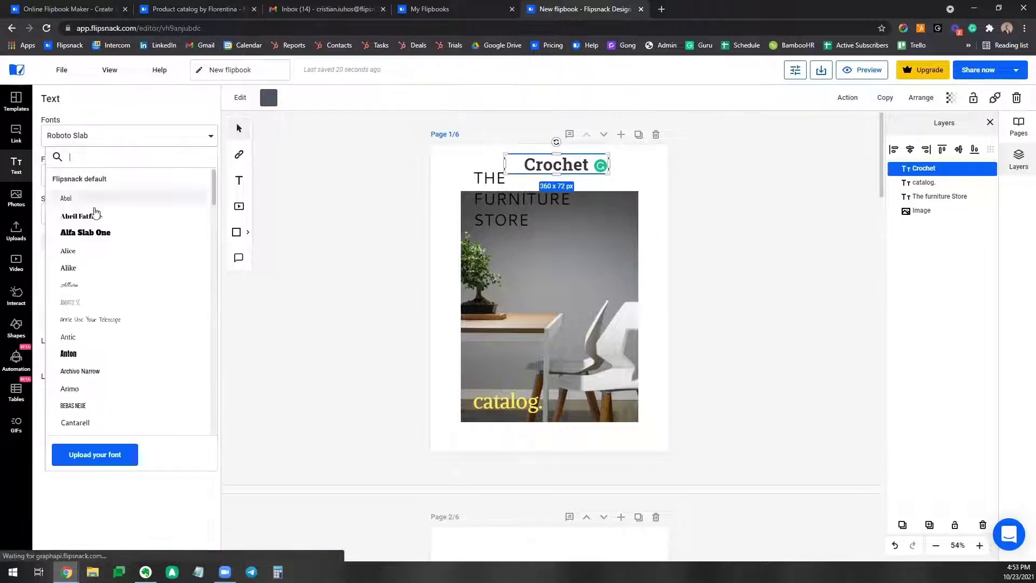
pyautogui.click(78, 267)
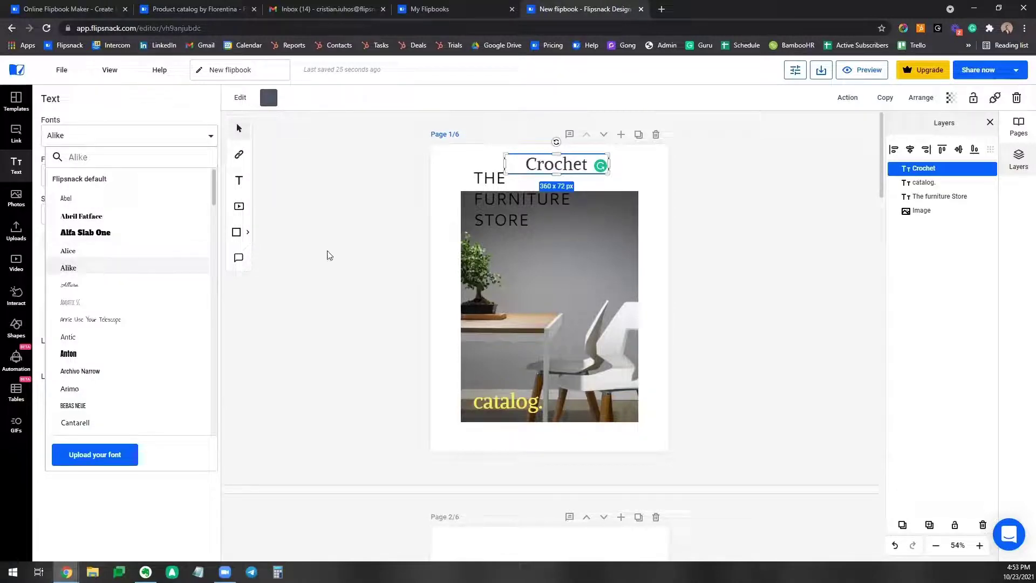
# Try yellow and a near-black grey shade as the text color of the "Crochet" heading.
pyautogui.doubleClick(535, 164)
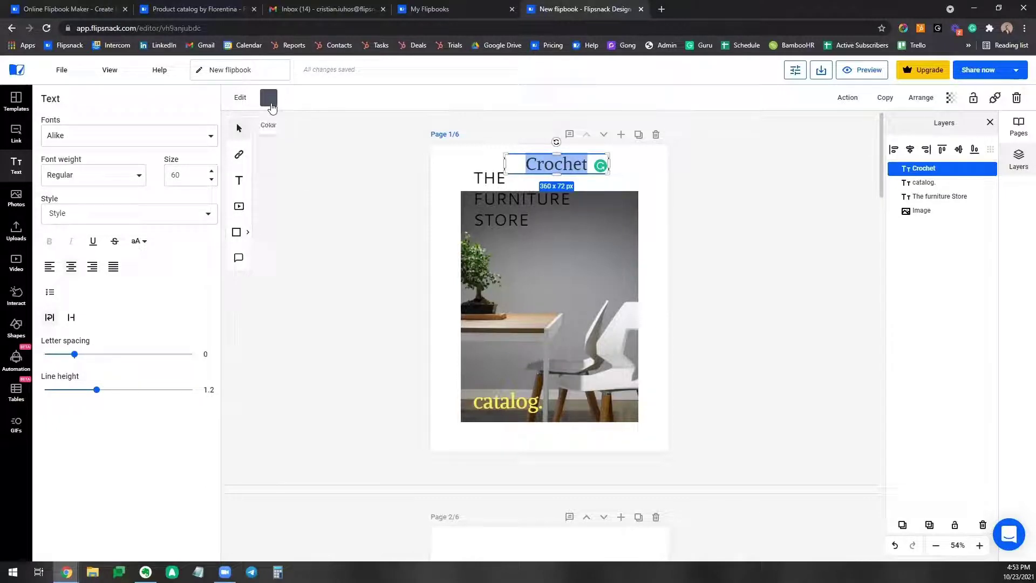
pyautogui.click(273, 98)
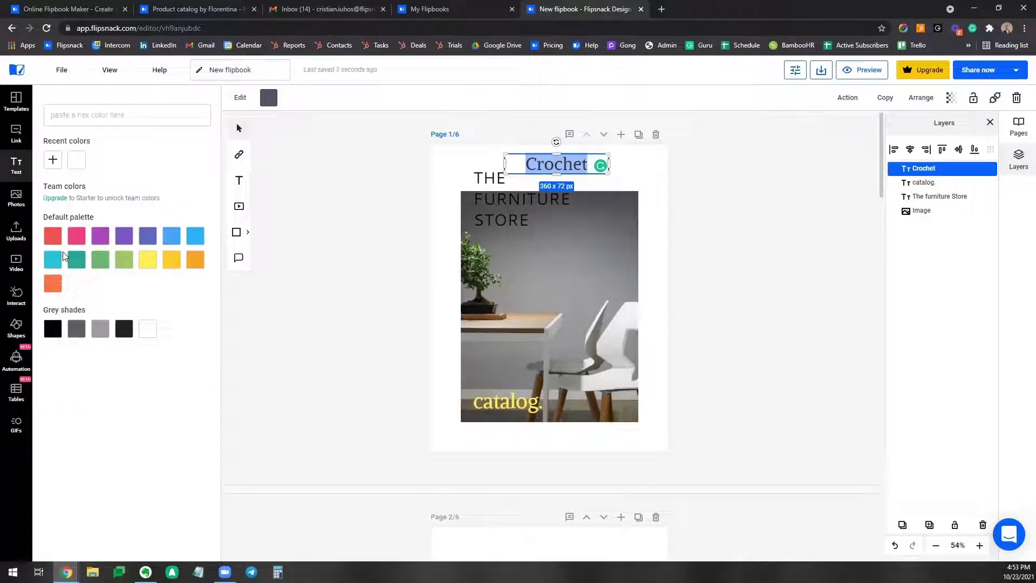
pyautogui.click(147, 260)
pyautogui.click(124, 329)
# Mix a custom color for the "Crochet" heading, trying several green tones and settling on bright green #13CB9E.
pyautogui.click(269, 100)
pyautogui.click(268, 100)
pyautogui.click(52, 162)
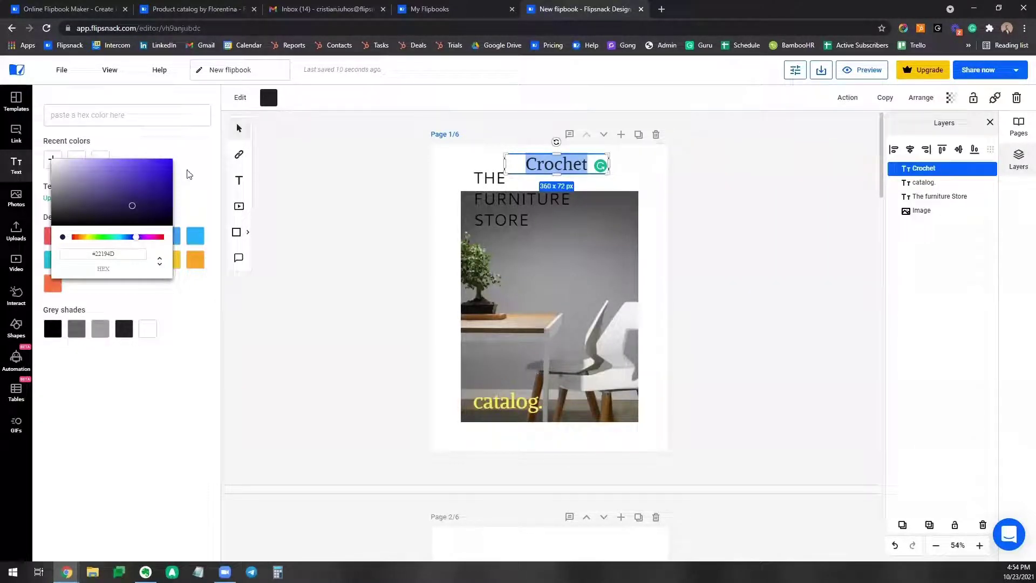
pyautogui.click(158, 169)
pyautogui.click(105, 237)
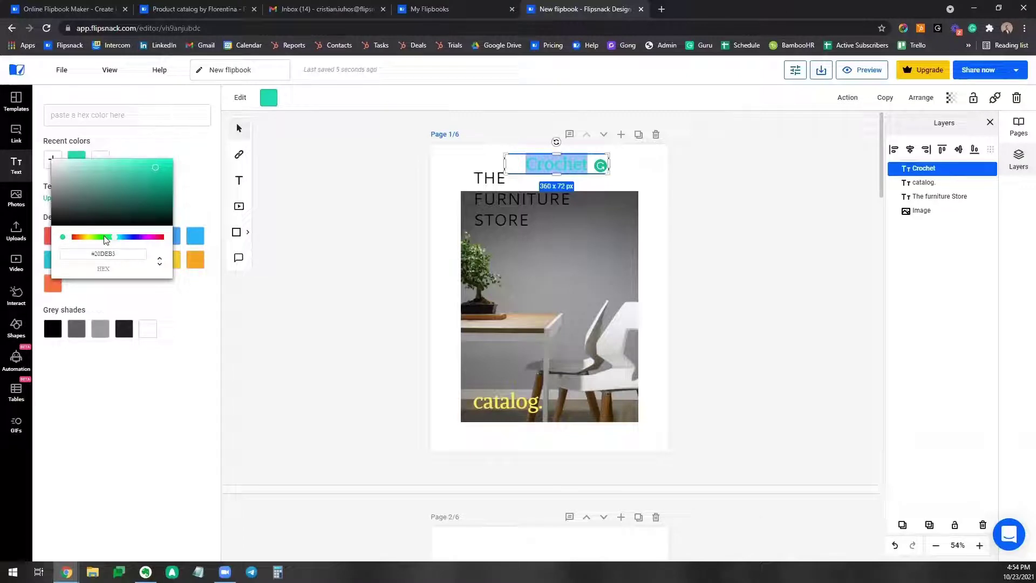
pyautogui.doubleClick(105, 255)
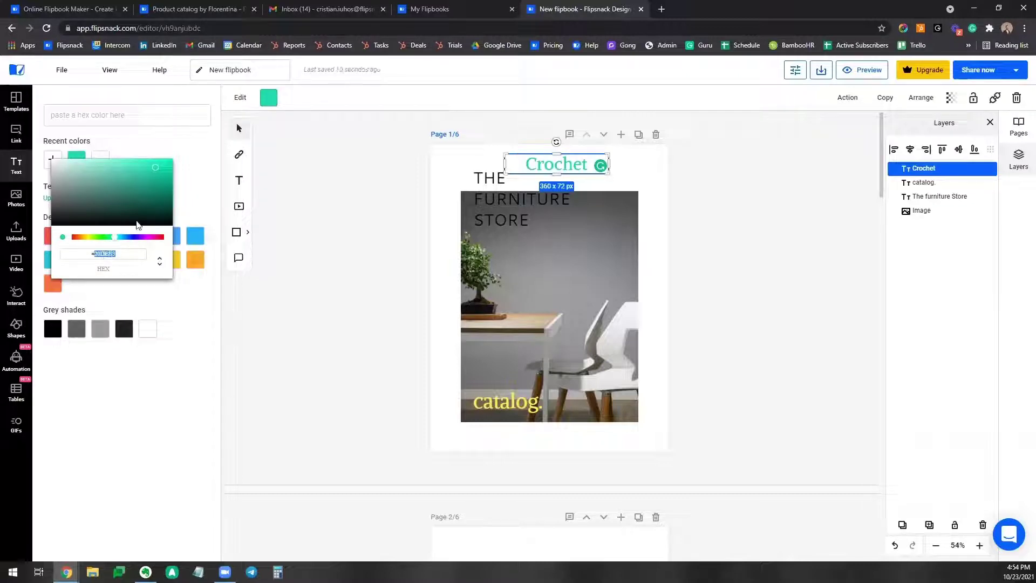
pyautogui.click(151, 209)
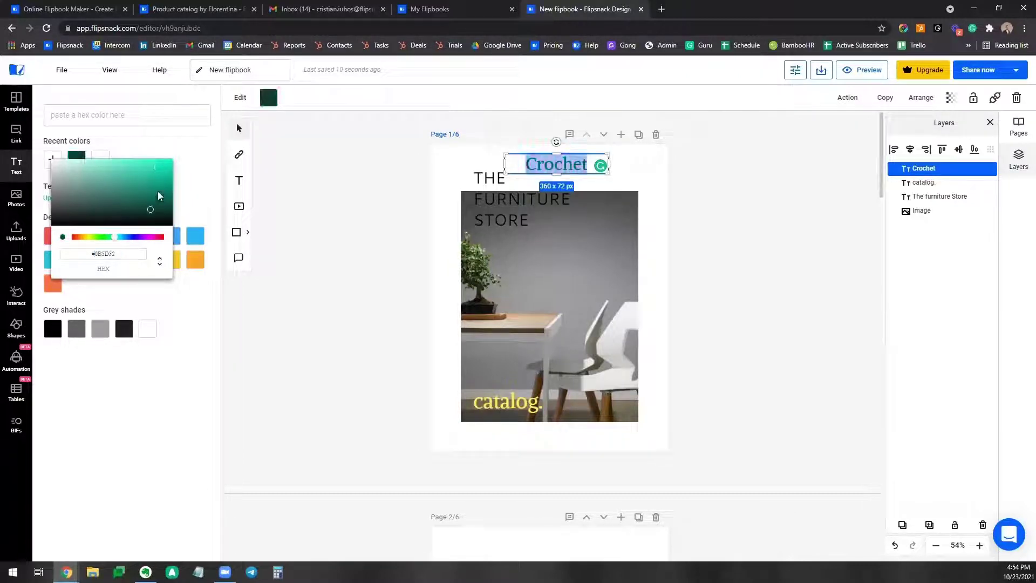
pyautogui.click(159, 168)
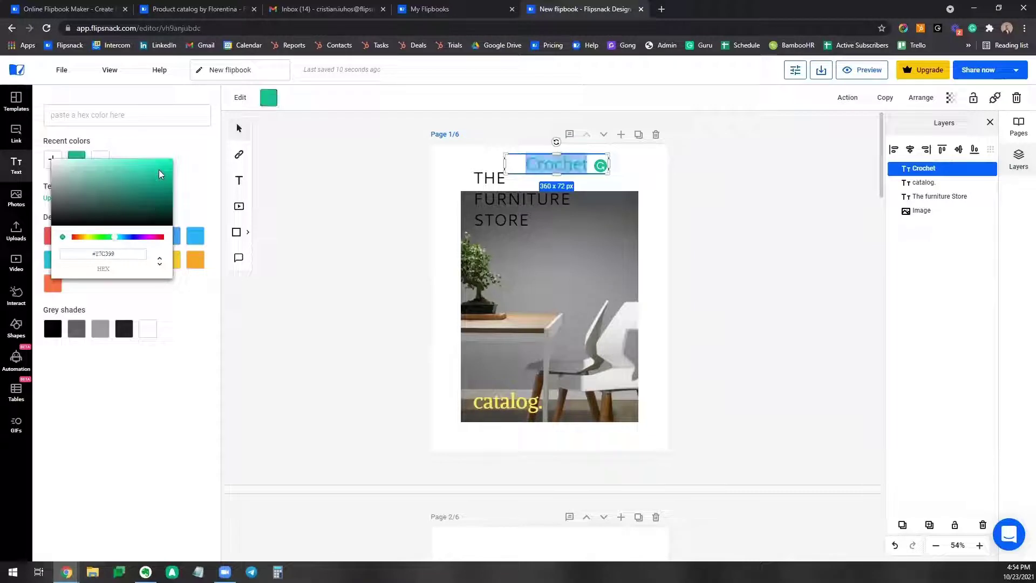
pyautogui.click(160, 172)
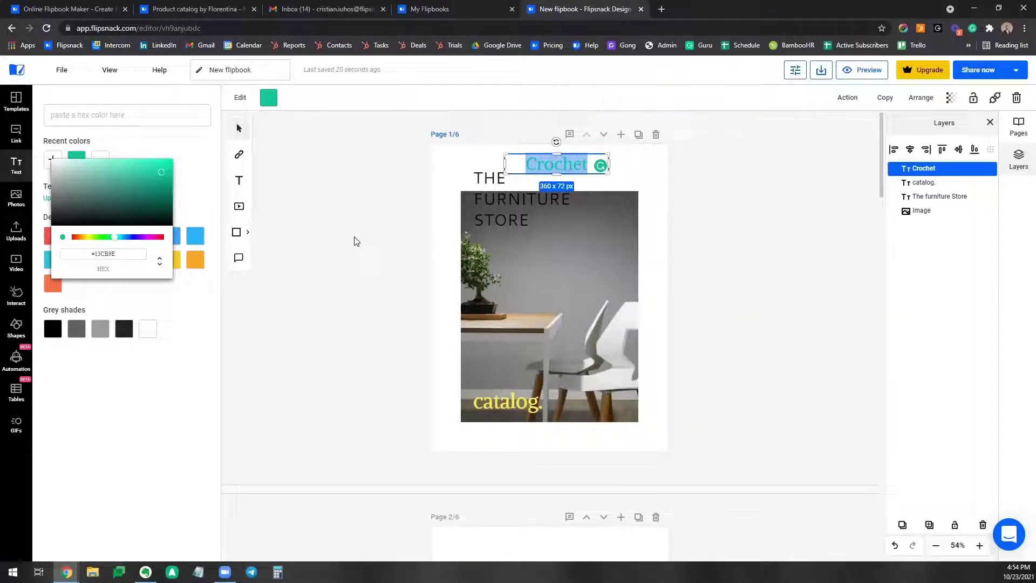
# Examine the hex code field of the custom color picker for the "Crochet" heading, and deselect the heading.
pyautogui.click(560, 163)
pyautogui.click(546, 164)
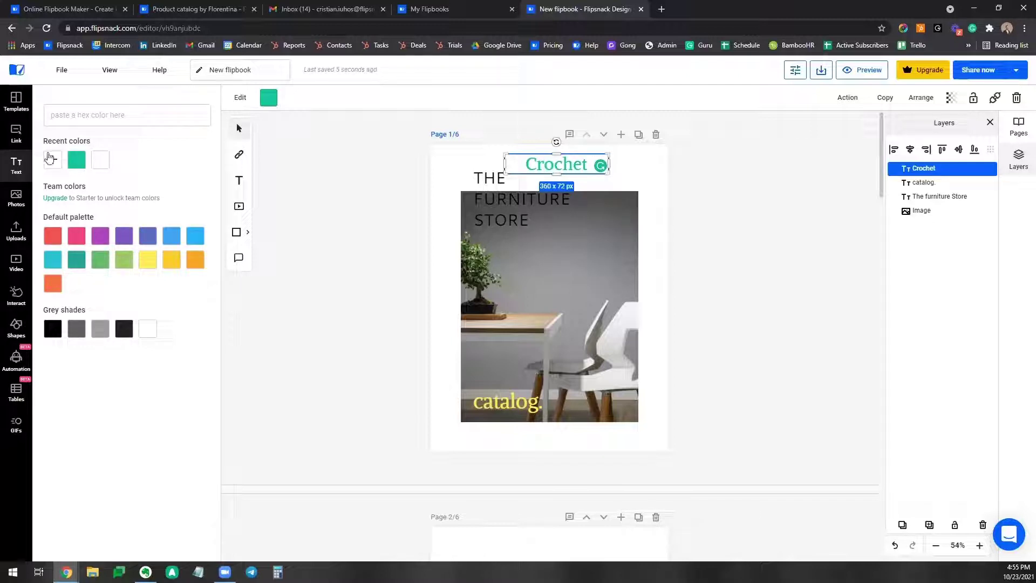
pyautogui.click(52, 159)
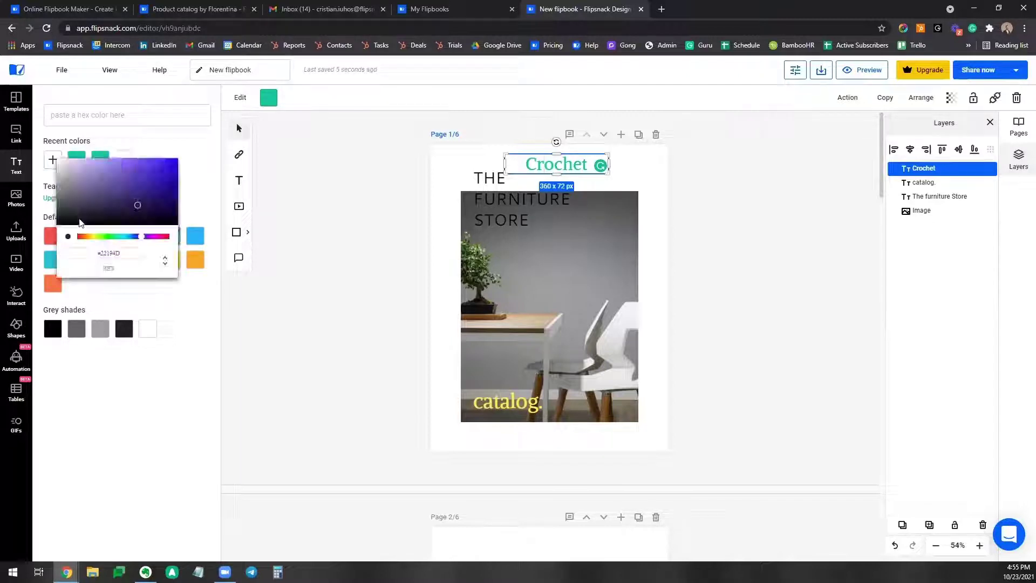
pyautogui.doubleClick(108, 254)
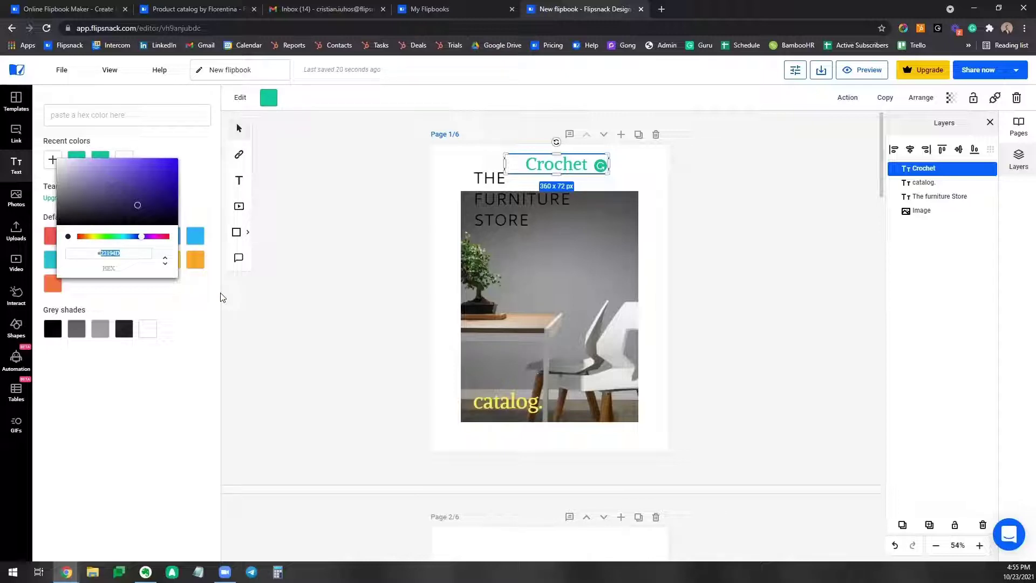
pyautogui.click(364, 271)
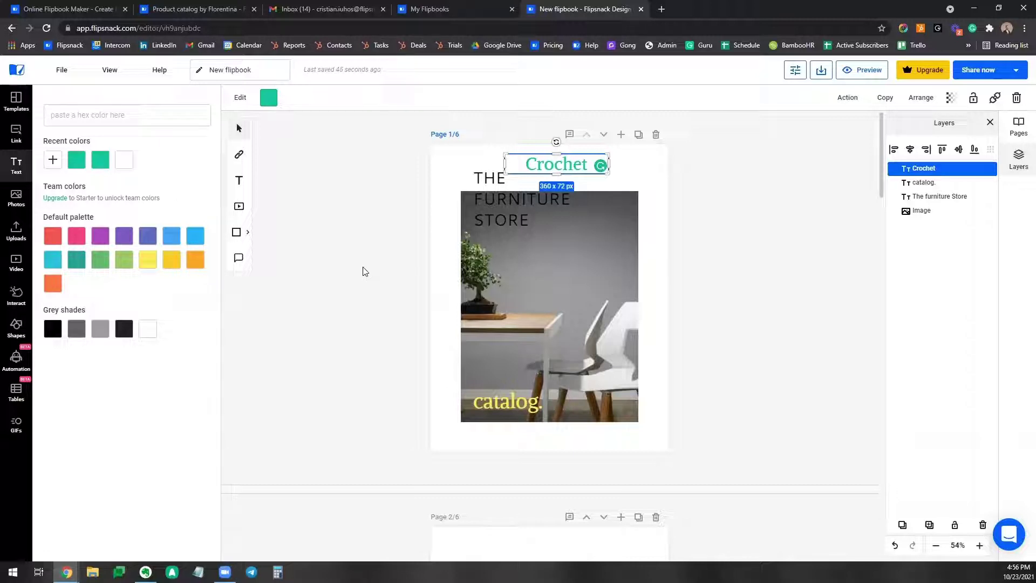
pyautogui.click(443, 171)
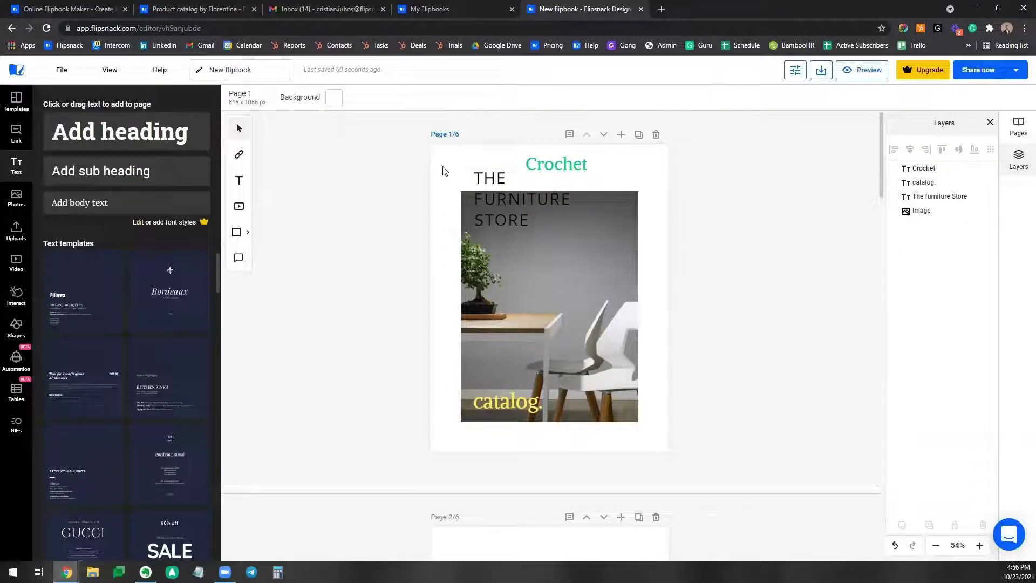
# Try purple, yellow, green, teal and grey as the cover page background, and restore the white background.
pyautogui.click(338, 100)
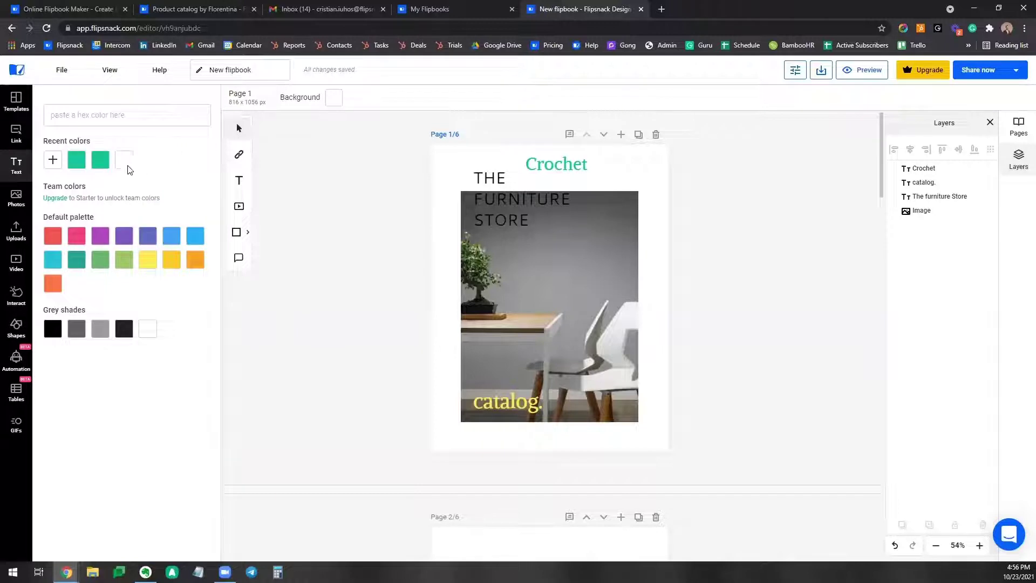
pyautogui.click(101, 235)
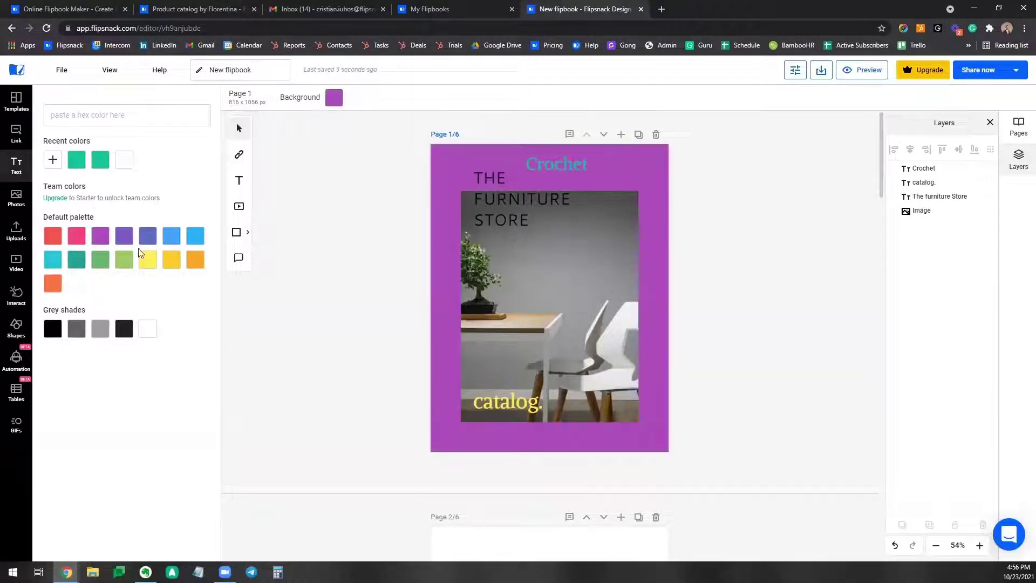
pyautogui.click(150, 261)
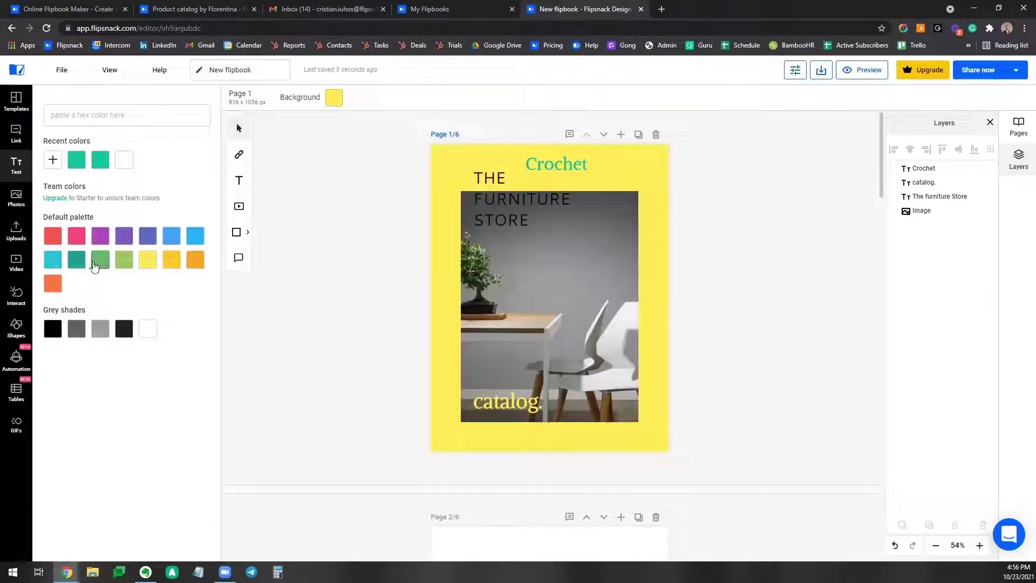
pyautogui.click(100, 261)
pyautogui.click(77, 261)
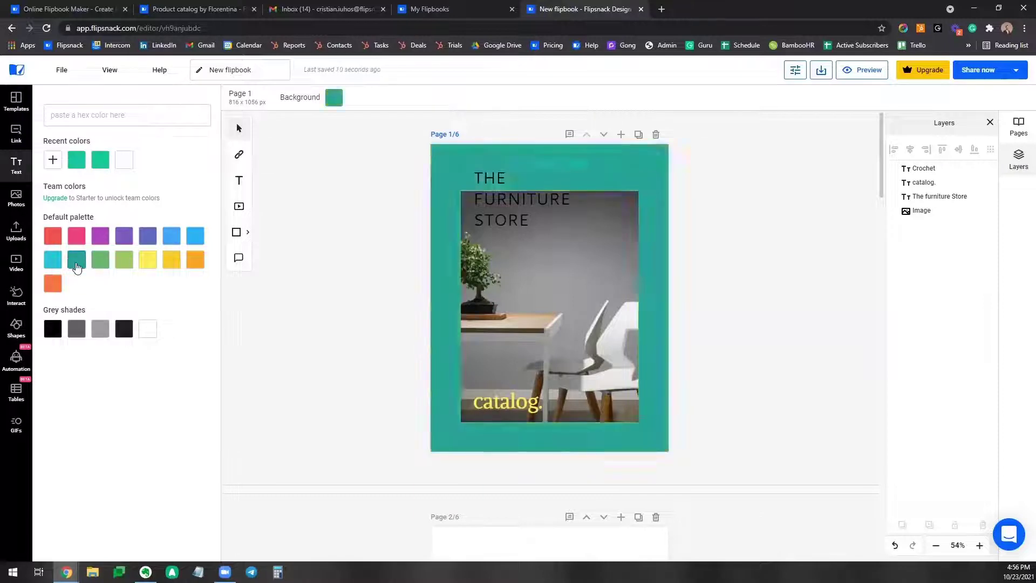
pyautogui.click(100, 328)
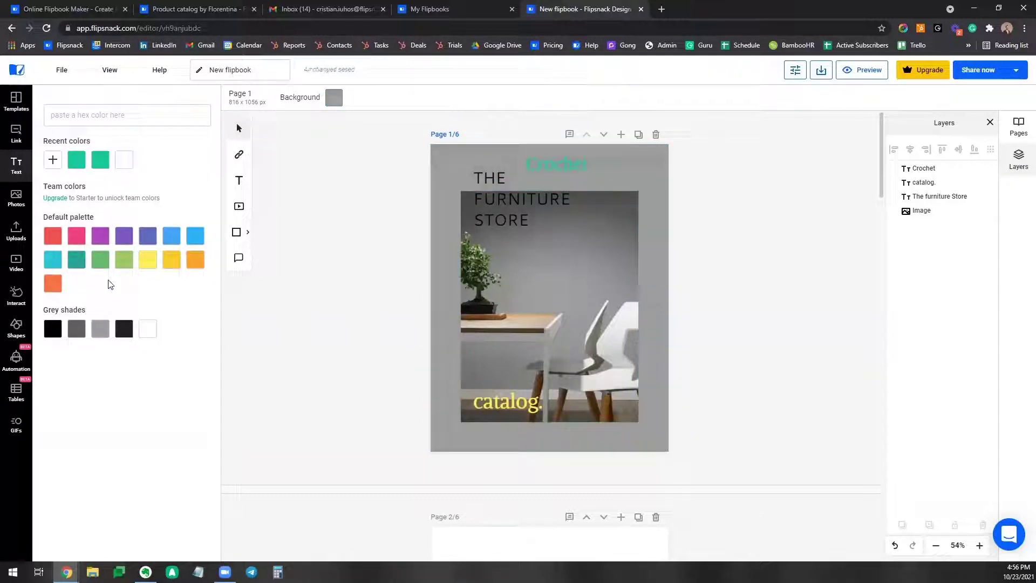
pyautogui.click(124, 261)
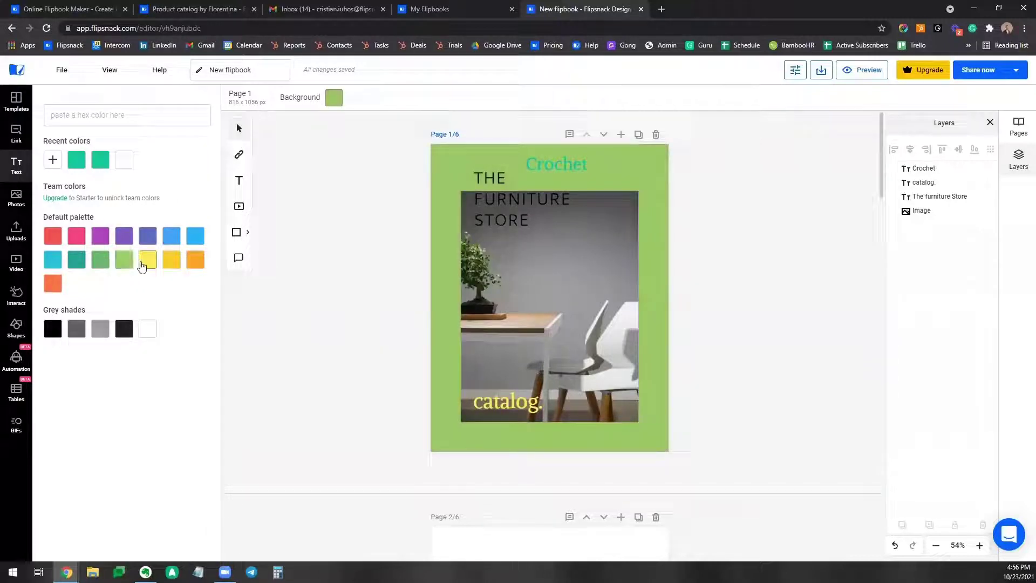
pyautogui.click(147, 261)
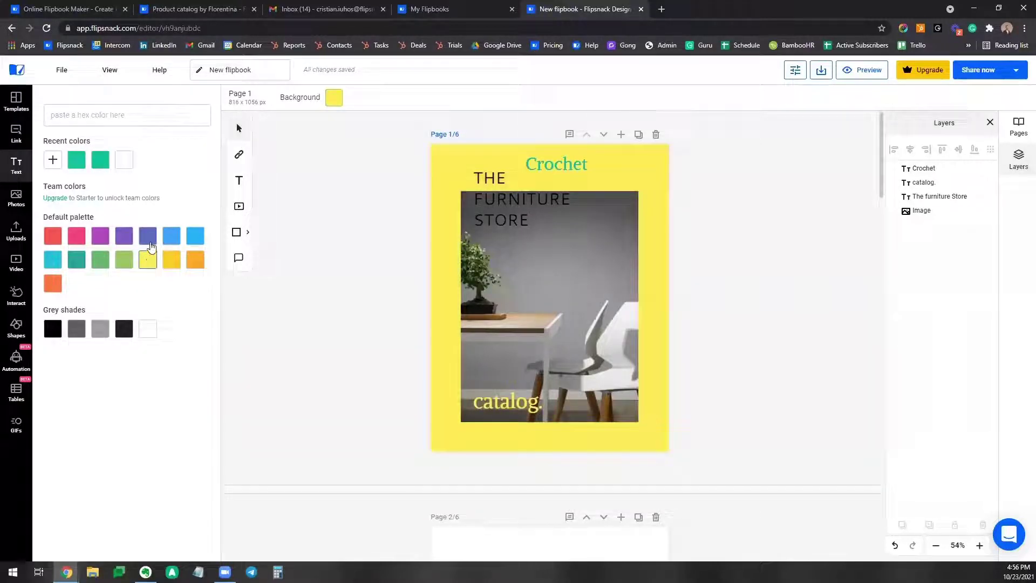
pyautogui.click(124, 160)
pyautogui.click(281, 224)
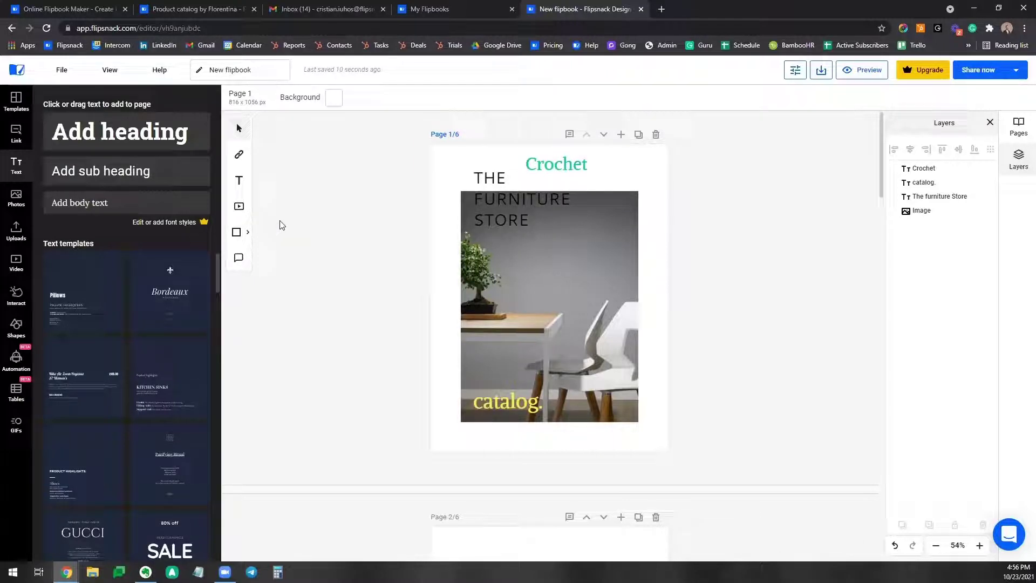
# Move the "Crochet" heading directly above the cover title, lining up its box with the title's left edge.
pyautogui.click(564, 167)
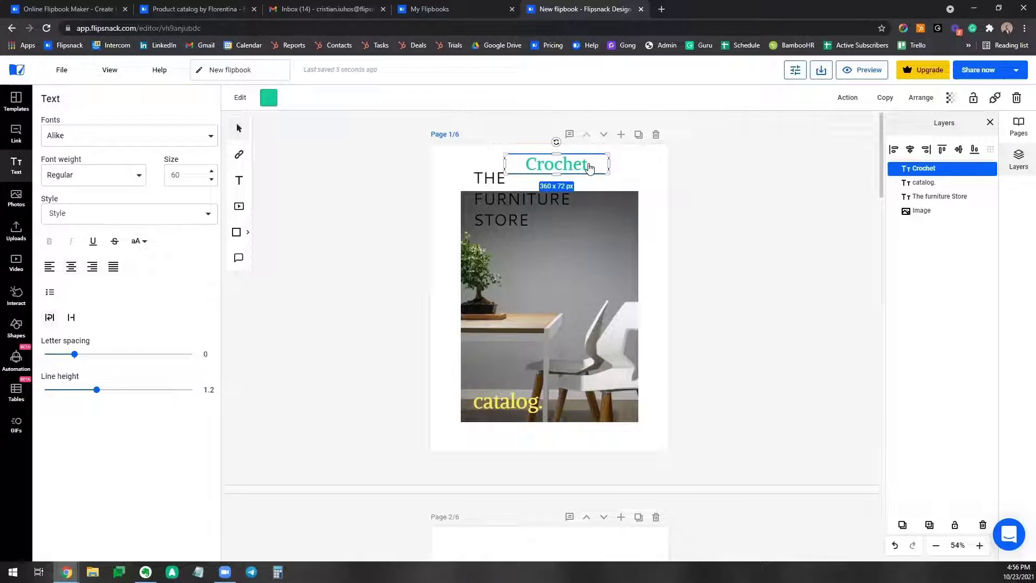
pyautogui.moveTo(589, 167)
pyautogui.mouseDown()
pyautogui.moveTo(581, 173)
pyautogui.moveTo(613, 164)
pyautogui.moveTo(580, 165)
pyautogui.mouseUp()
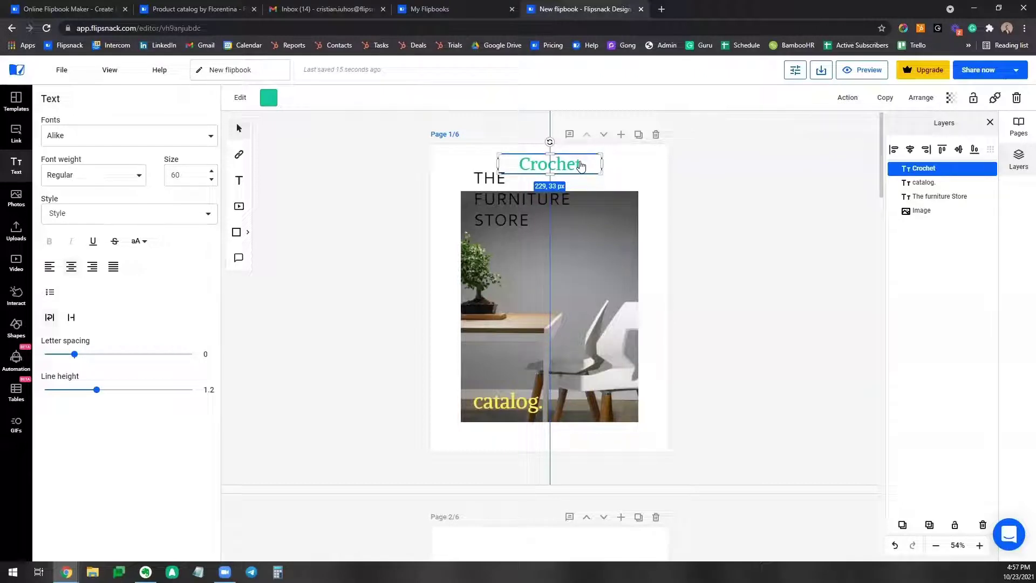
pyautogui.moveTo(581, 165); pyautogui.dragTo(555, 157)
pyautogui.click(630, 177)
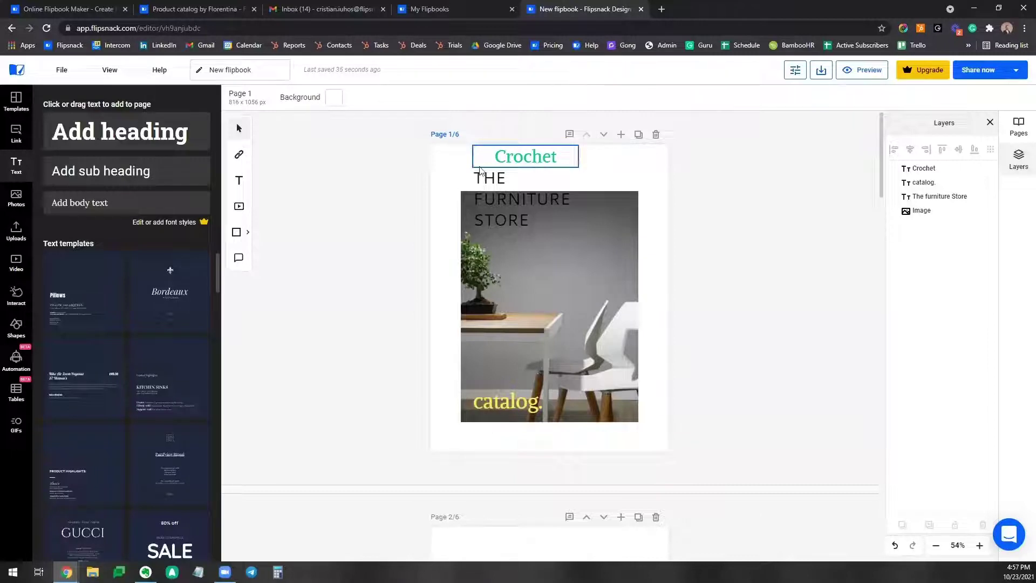
# Left-align the text of the "Crochet" heading and deselect it.
pyautogui.click(537, 167)
pyautogui.click(49, 268)
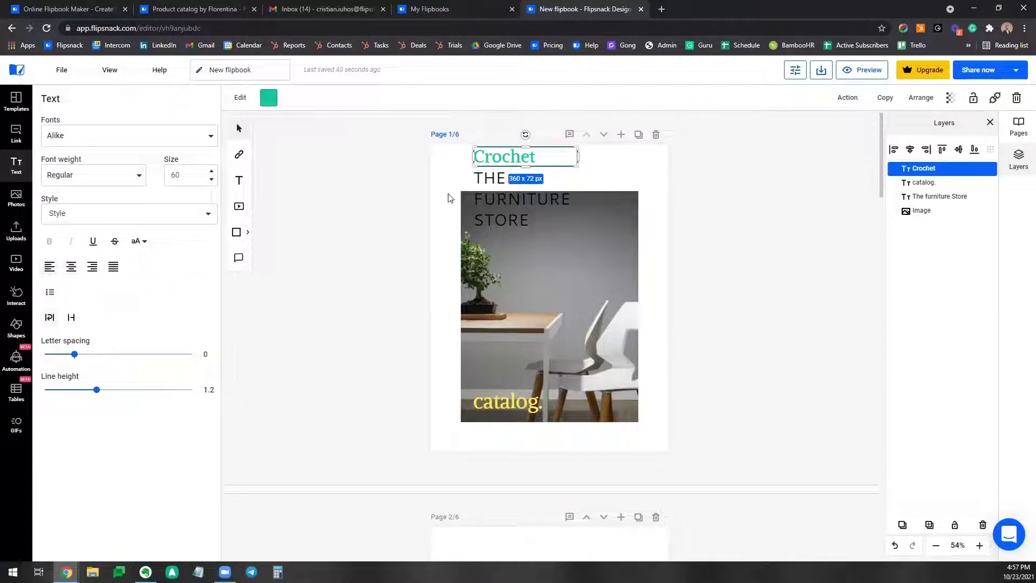
pyautogui.click(448, 197)
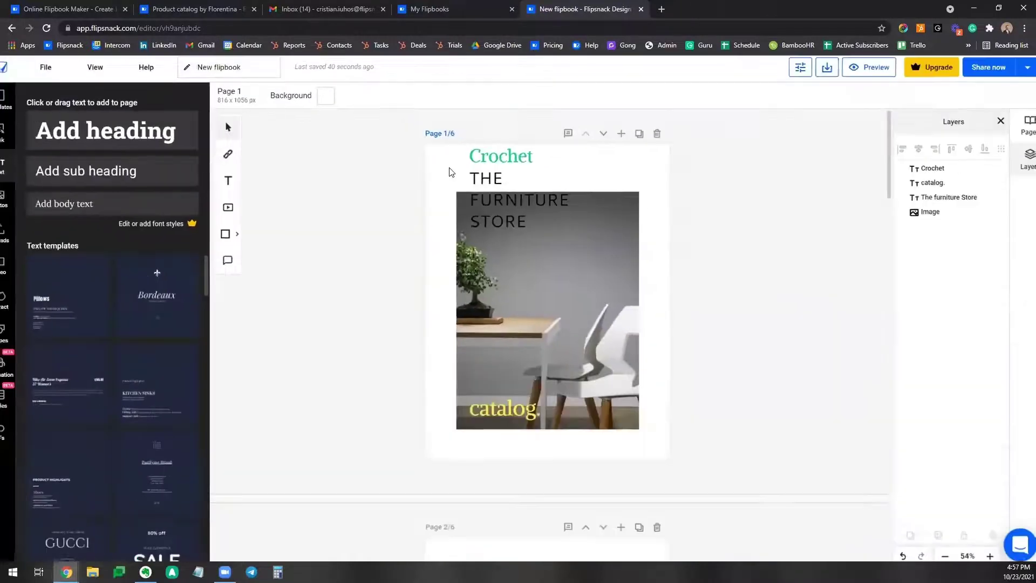
# Shift the "Crochet" heading right, starting slightly inside the cover title's left edge, and enlarge its text box to about 374 x 116 px.
pyautogui.moveTo(502, 159); pyautogui.dragTo(489, 158)
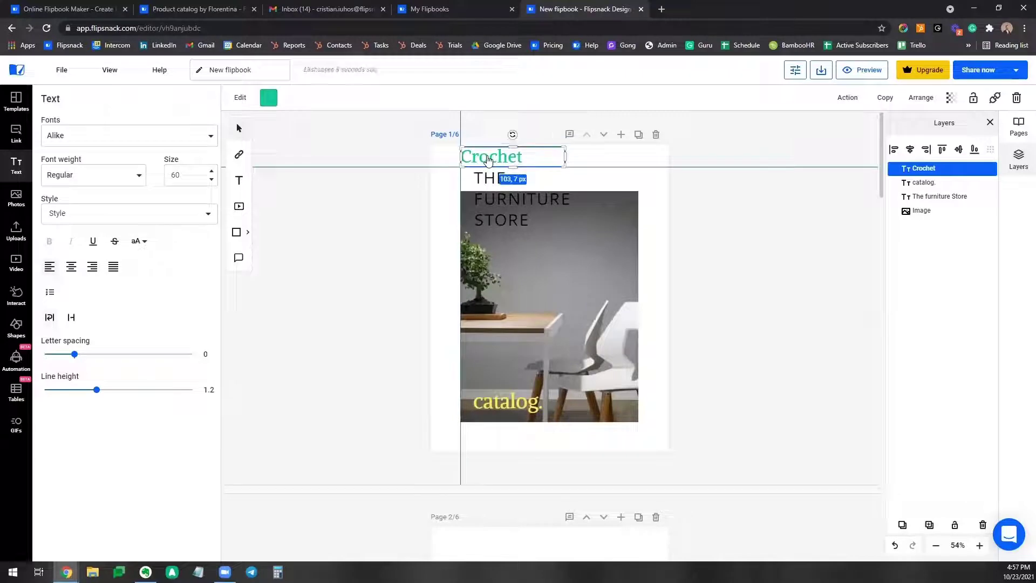
pyautogui.click(409, 201)
pyautogui.click(479, 163)
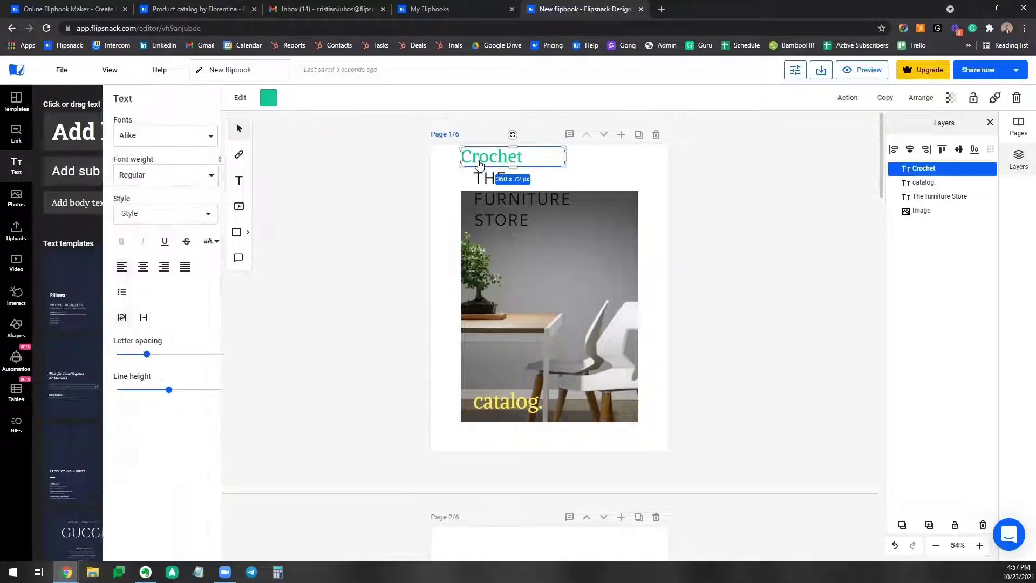
pyautogui.moveTo(479, 163); pyautogui.dragTo(520, 164)
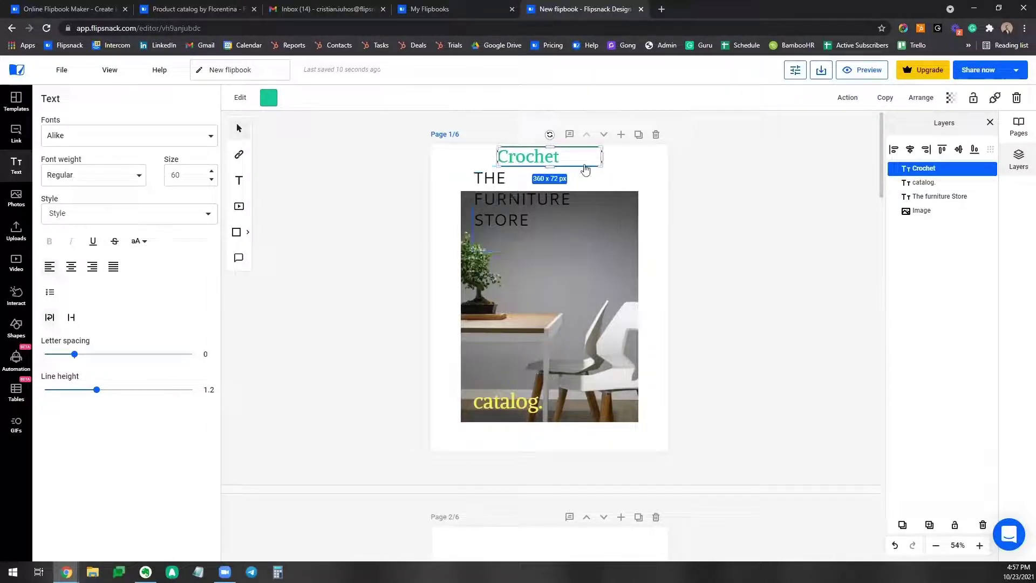
pyautogui.moveTo(603, 169)
pyautogui.mouseDown()
pyautogui.moveTo(602, 191)
pyautogui.moveTo(627, 199)
pyautogui.moveTo(602, 176)
pyautogui.mouseUp()
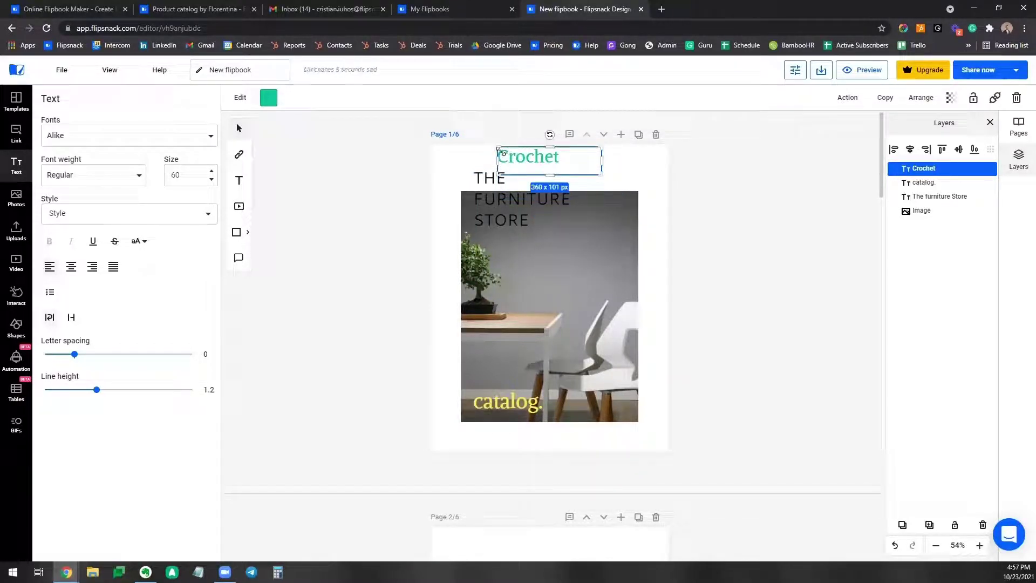
pyautogui.moveTo(602, 174)
pyautogui.mouseDown()
pyautogui.moveTo(597, 210)
pyautogui.moveTo(627, 204)
pyautogui.moveTo(624, 172)
pyautogui.moveTo(605, 179)
pyautogui.mouseUp()
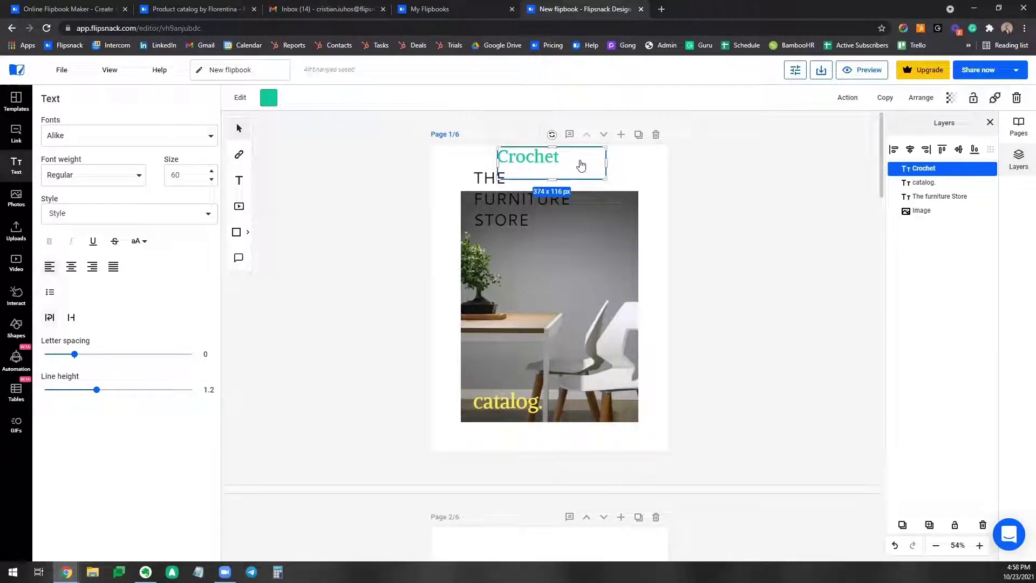
# Extend the heading text to "Crochet Catalog" and widen its box to about 441 px so it fits on one line.
pyautogui.click(574, 161)
pyautogui.doubleClick(573, 161)
pyautogui.write('Catalog')
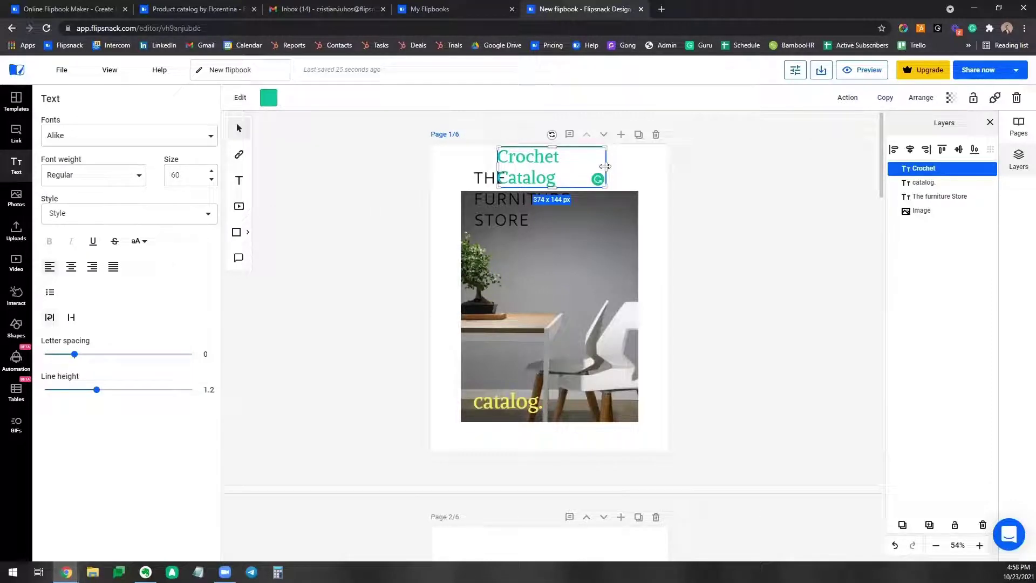
pyautogui.moveTo(605, 167); pyautogui.dragTo(626, 172)
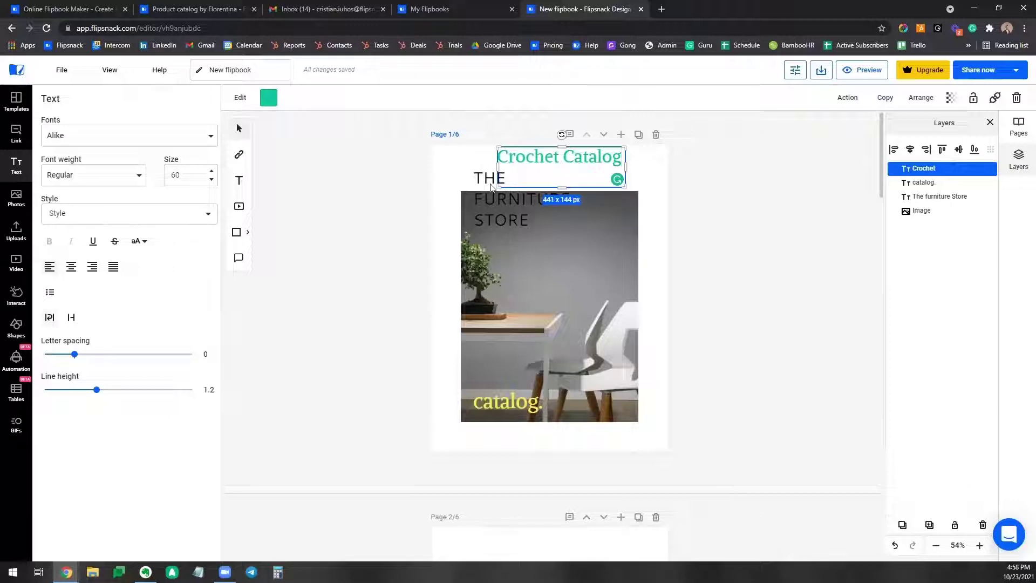
pyautogui.moveTo(500, 178)
pyautogui.mouseDown()
pyautogui.moveTo(476, 186)
pyautogui.moveTo(496, 177)
pyautogui.mouseUp()
pyautogui.click(654, 213)
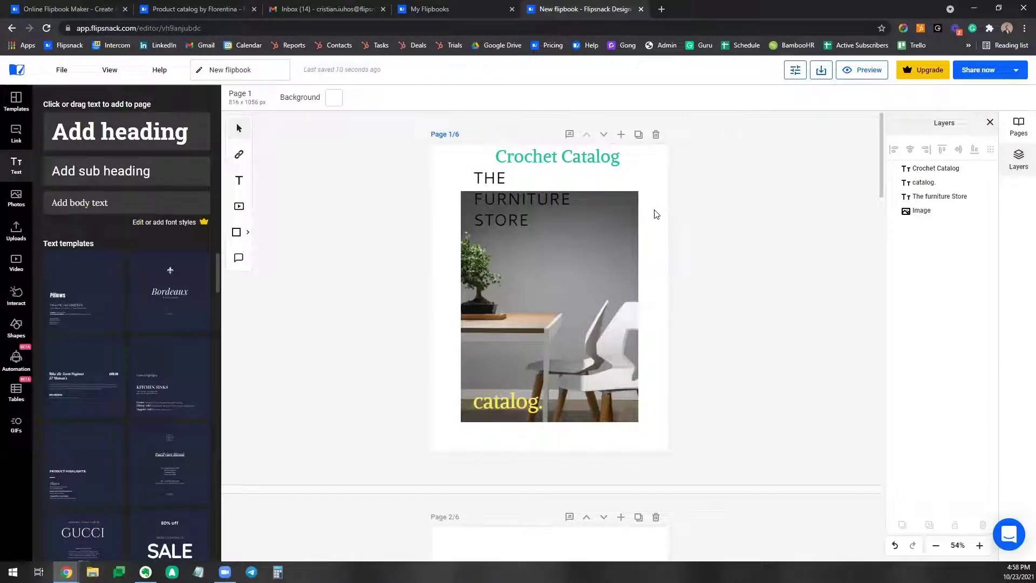
# Try deleting the "The Furniture Store" title from the cover, and undo the deletion.
pyautogui.click(498, 194)
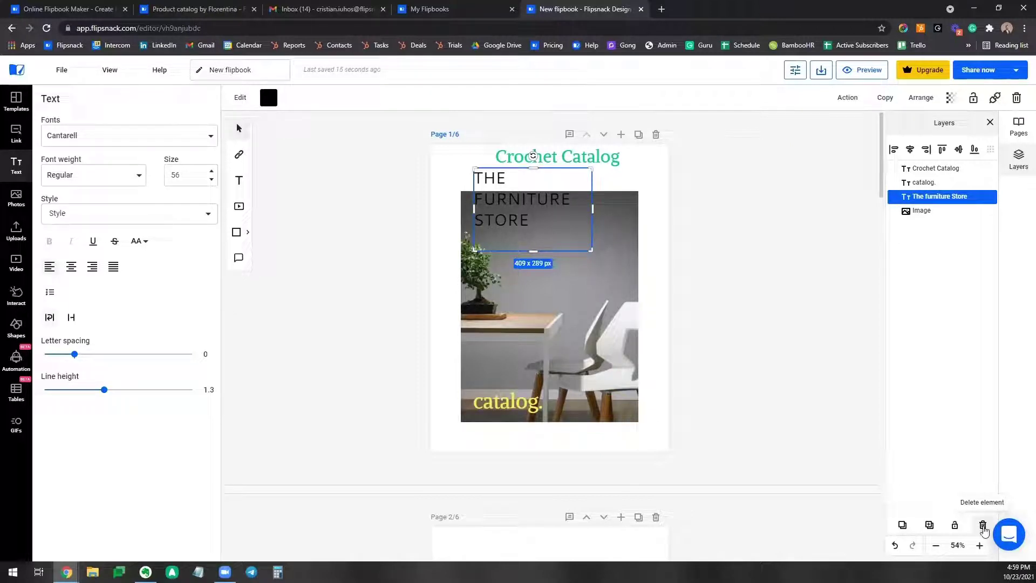
pyautogui.click(983, 526)
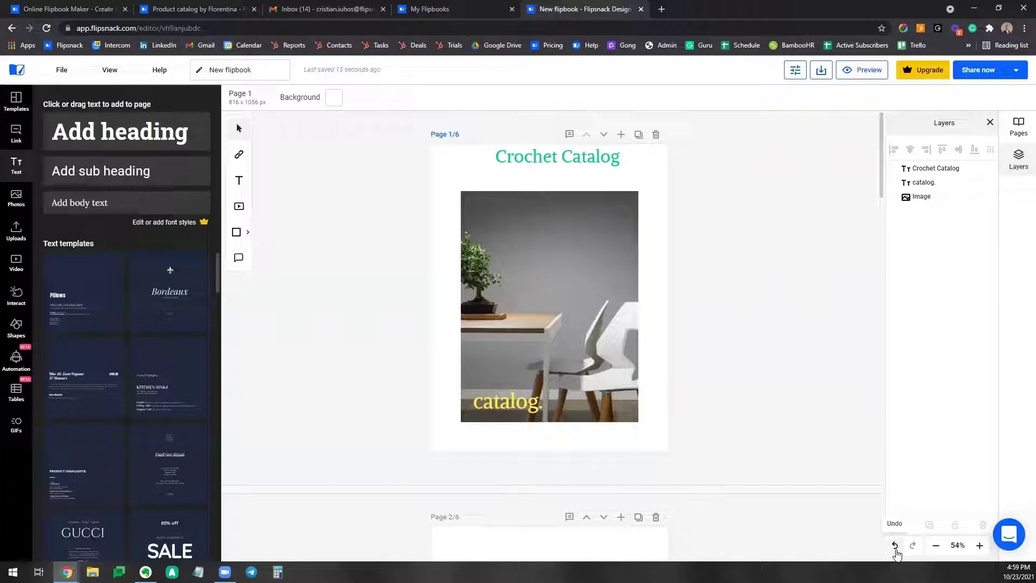
pyautogui.click(895, 546)
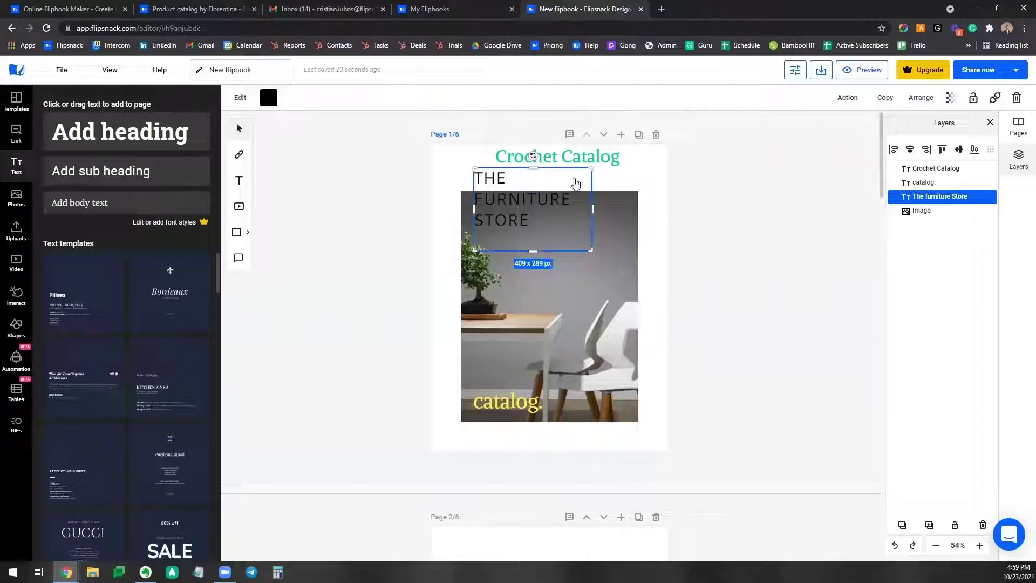
pyautogui.click(669, 183)
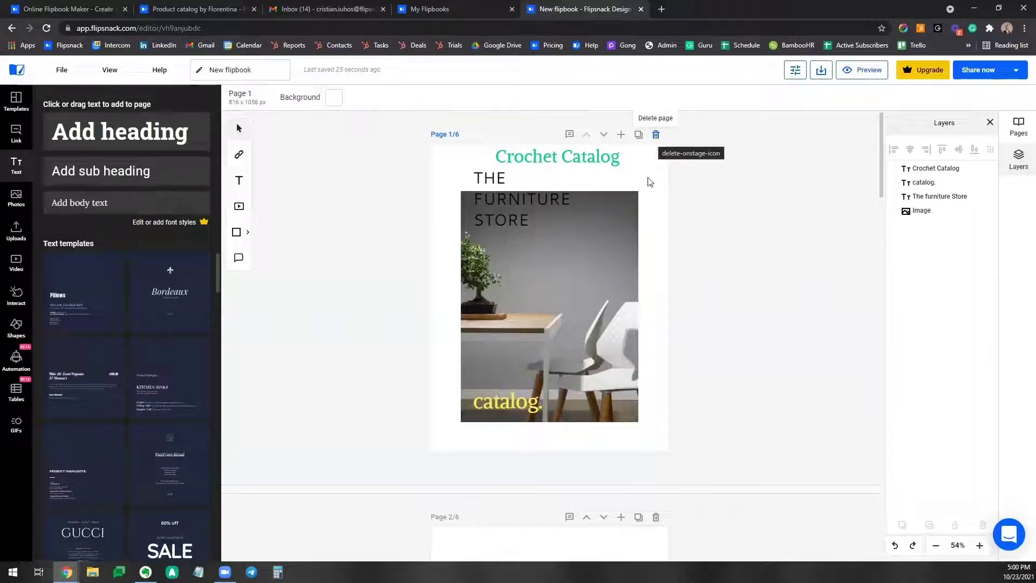
# Nudge the "The Furniture Store" title slightly, duplicate it, and place the copy below the original over the cover image.
pyautogui.click(568, 250)
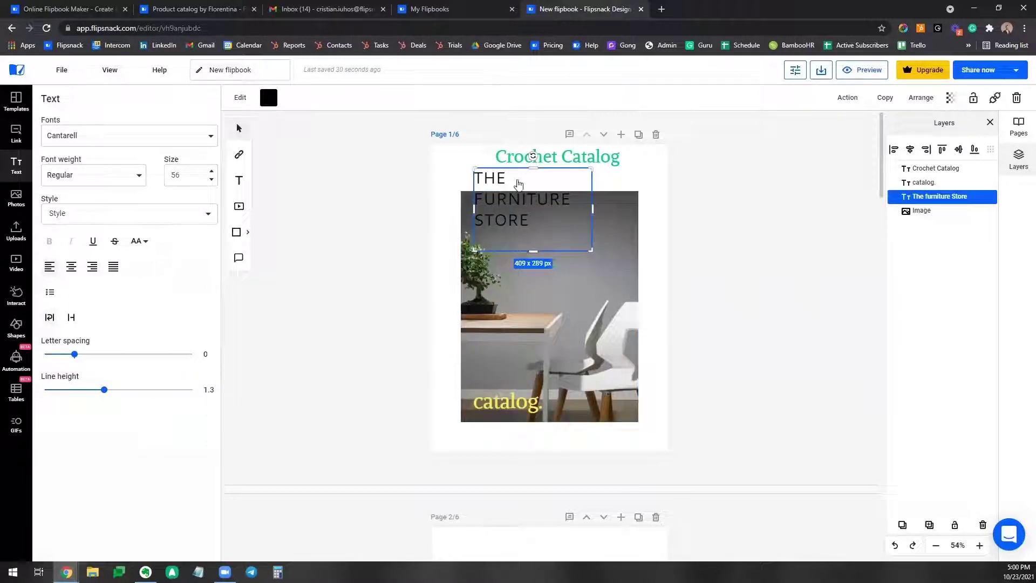
pyautogui.rightClick(518, 186)
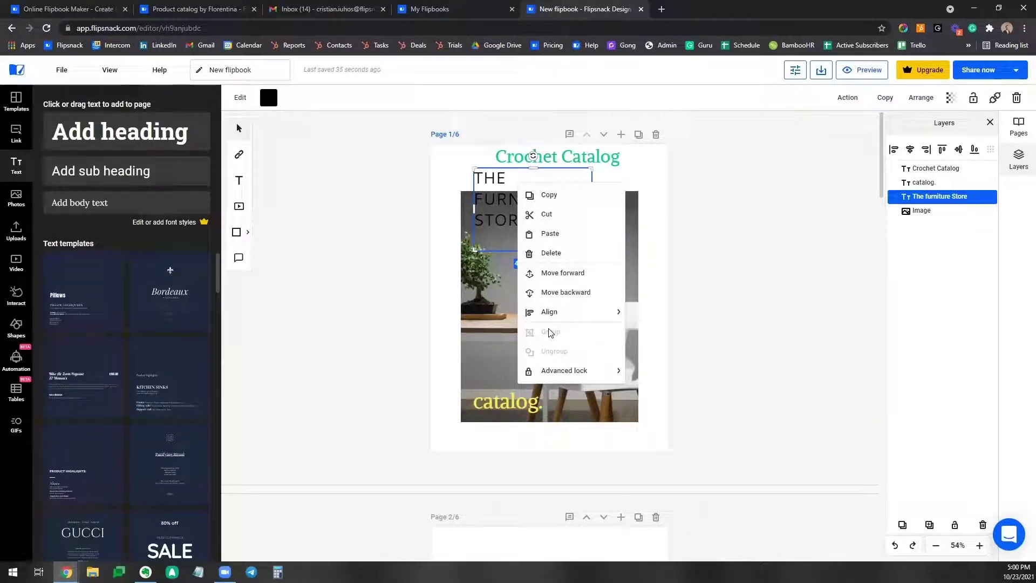
pyautogui.moveTo(498, 189); pyautogui.dragTo(502, 188)
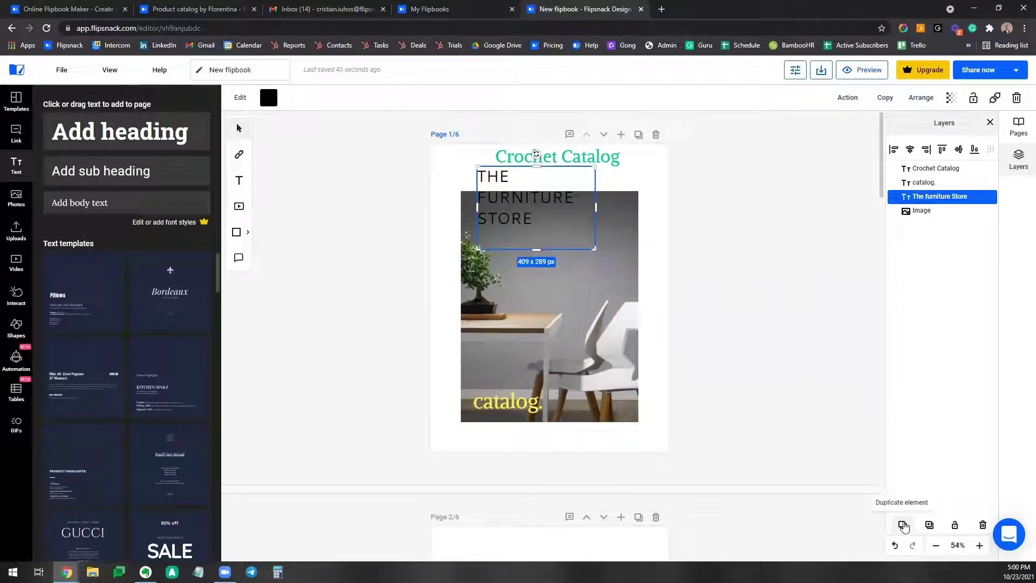
pyautogui.click(903, 525)
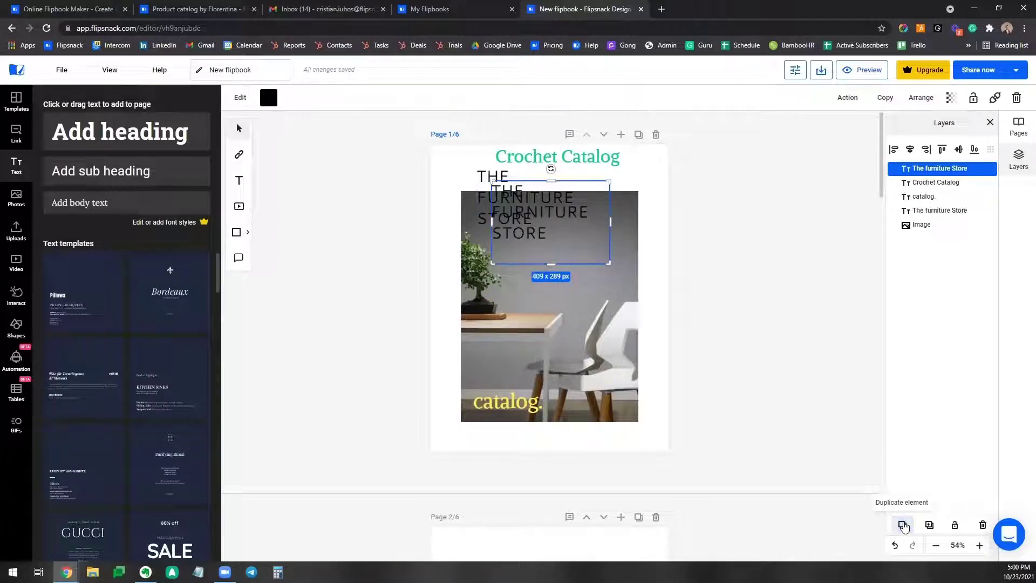
pyautogui.moveTo(567, 201); pyautogui.dragTo(549, 266)
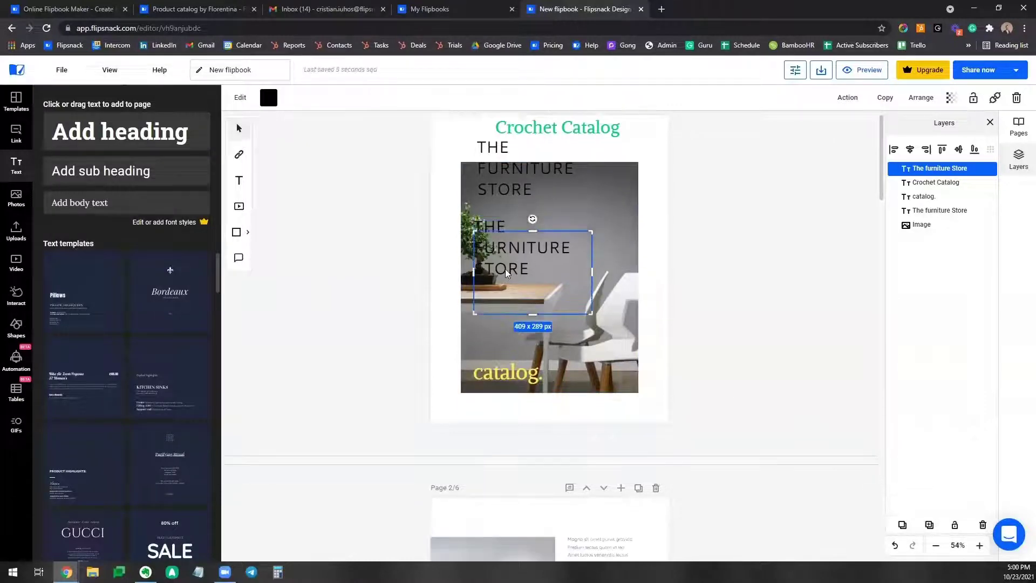
# Look through the catalog's inner pages, return to the cover page and deselect the duplicated title.
pyautogui.scroll(-6, 506, 269)
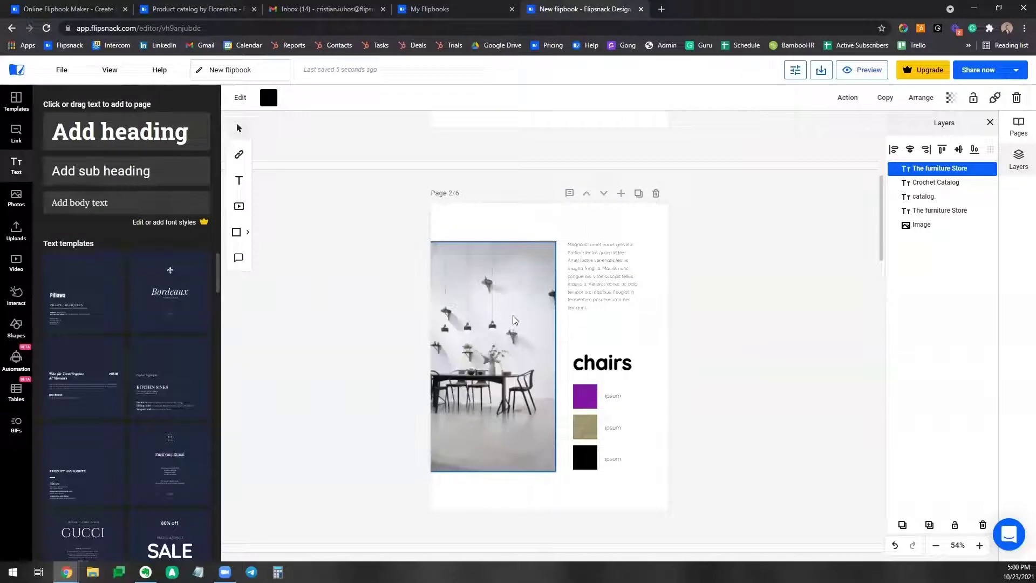
pyautogui.scroll(-8, 504, 318)
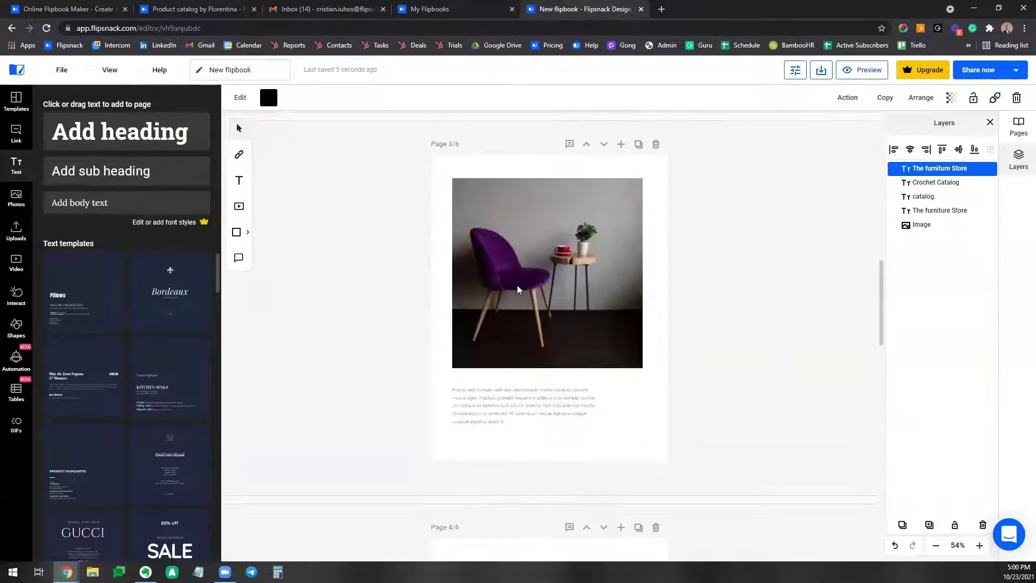
pyautogui.scroll(-3, 520, 294)
pyautogui.scroll(9, 705, 345)
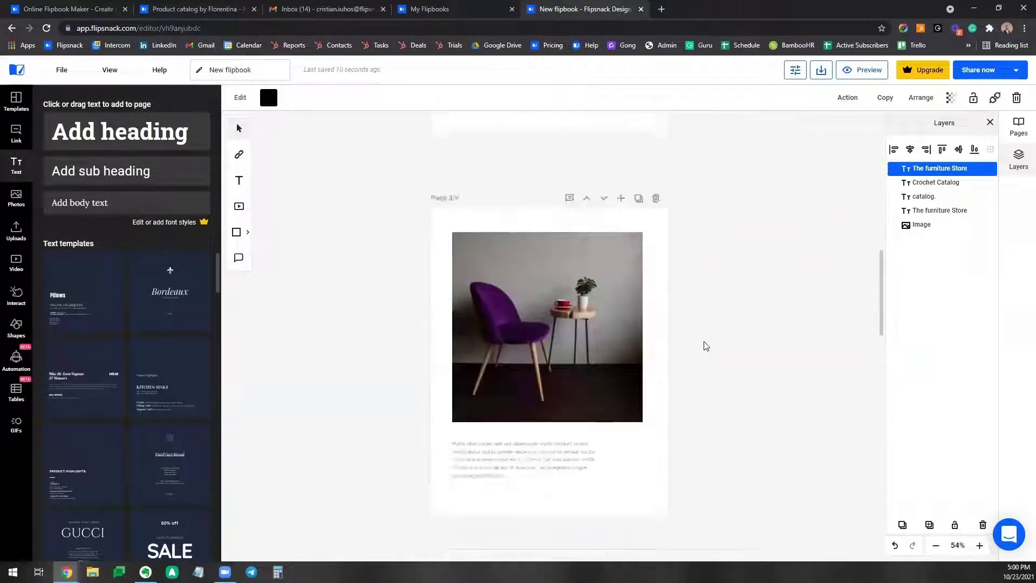
pyautogui.scroll(5, 705, 345)
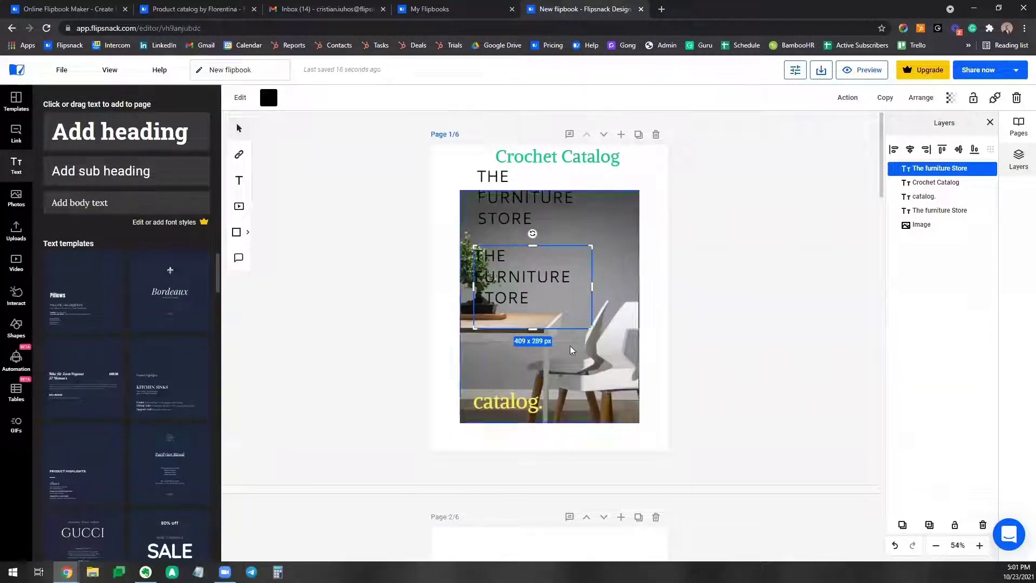
pyautogui.click(553, 445)
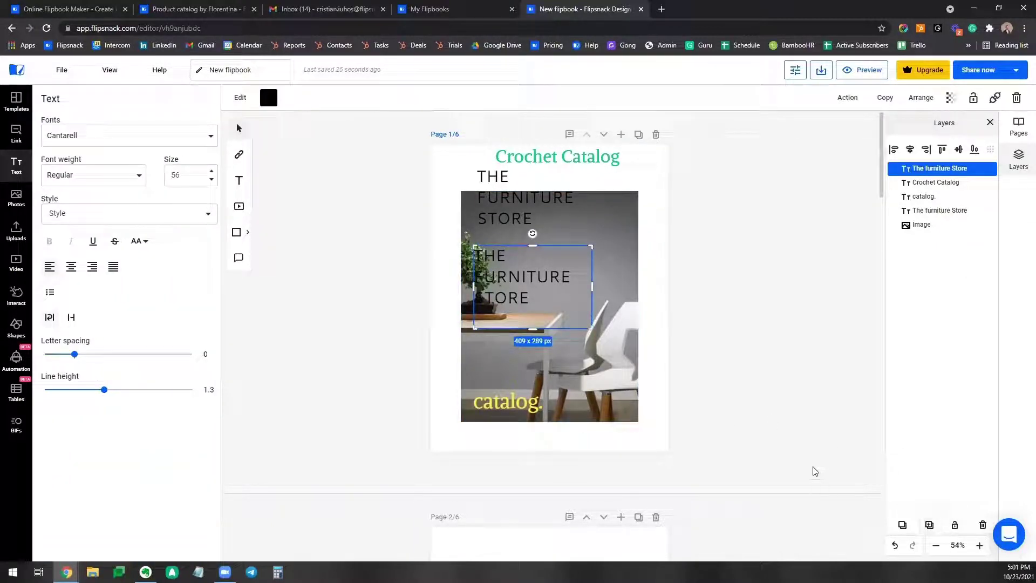
pyautogui.click(766, 391)
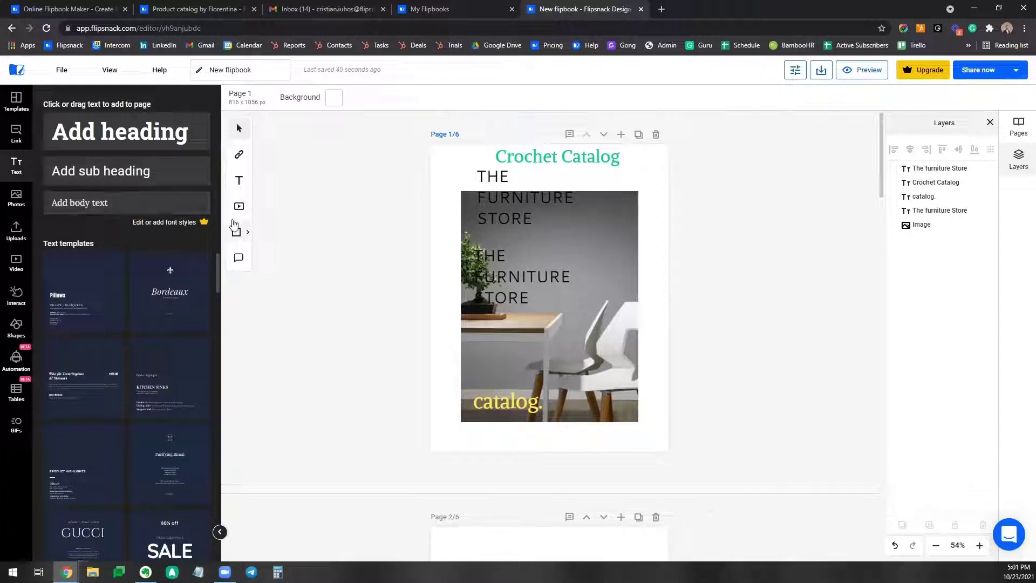
# Draw a text box about 79 px wide centrally beneath the cover image and enter "1" as the page number.
pyautogui.click(238, 183)
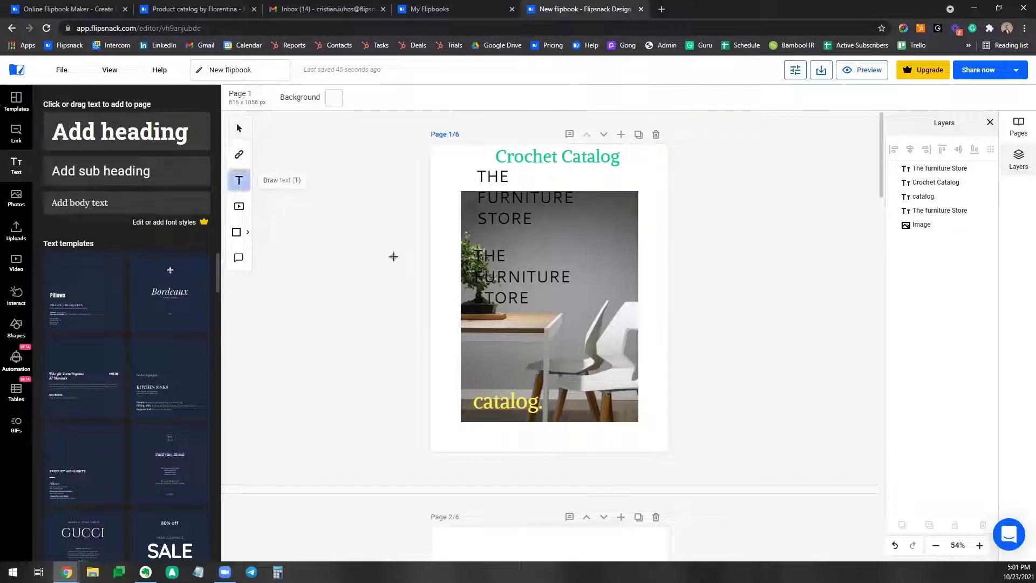
pyautogui.scroll(-1, 464, 319)
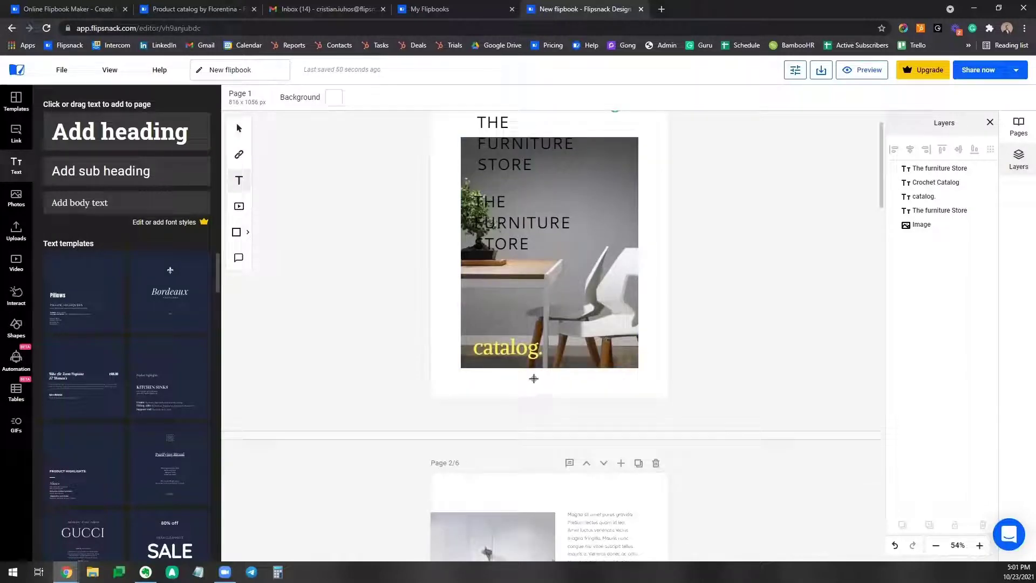
pyautogui.moveTo(532, 377); pyautogui.dragTo(557, 390)
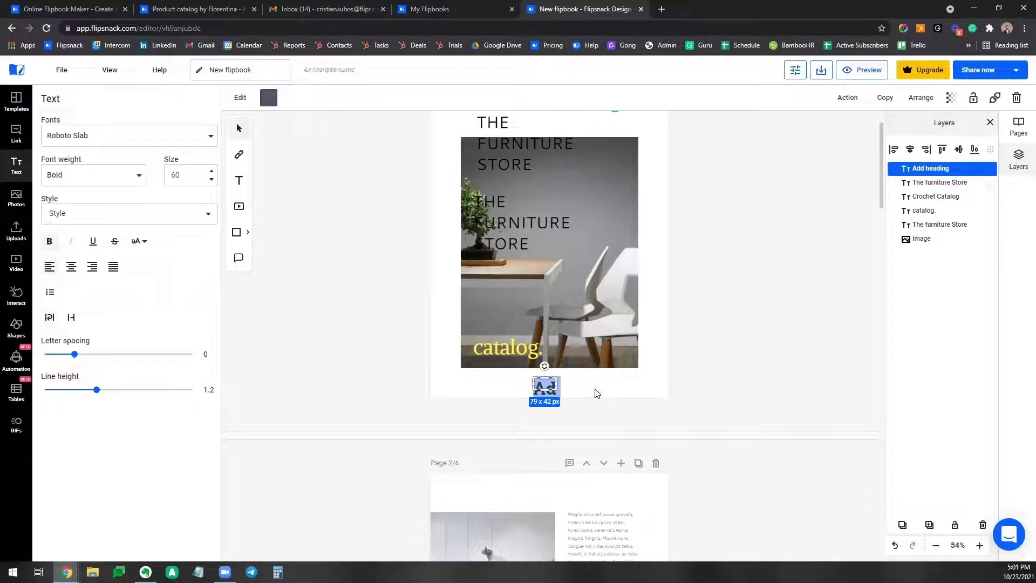
pyautogui.write('1')
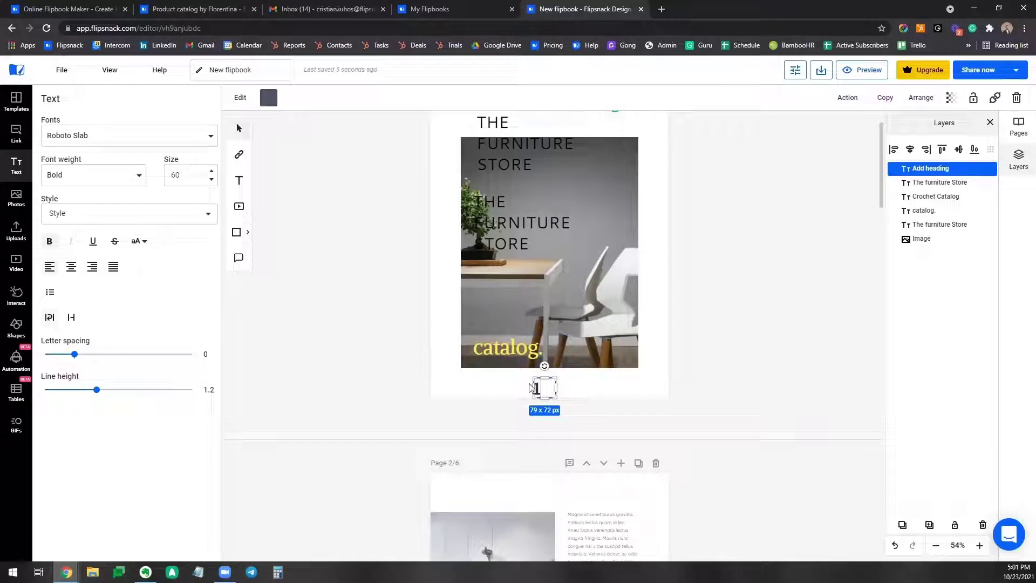
# Try font size 10 for the page number "1" and deselect its box.
pyautogui.click(190, 173)
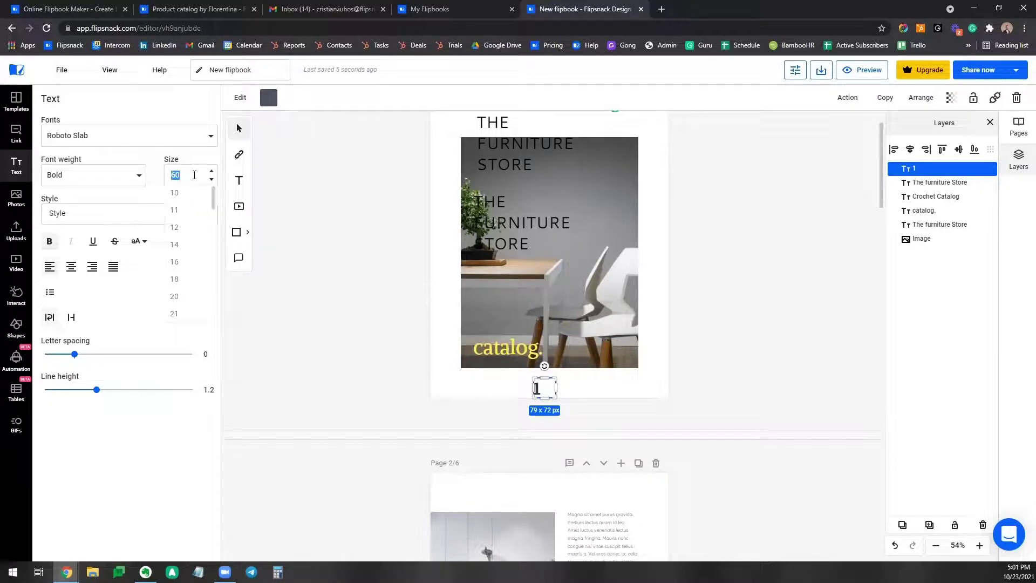
pyautogui.write('10')
pyautogui.press('Return')
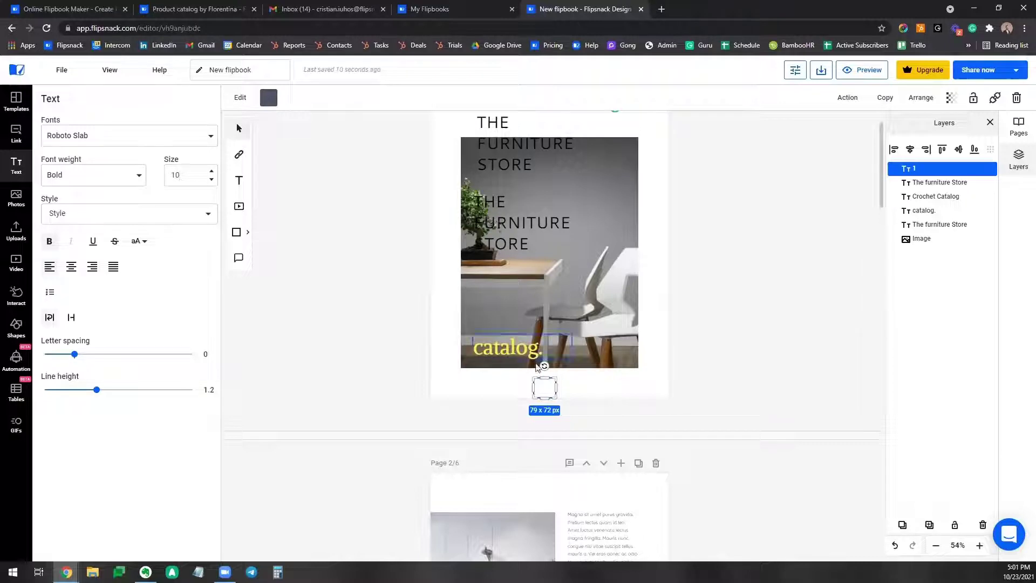
pyautogui.click(466, 390)
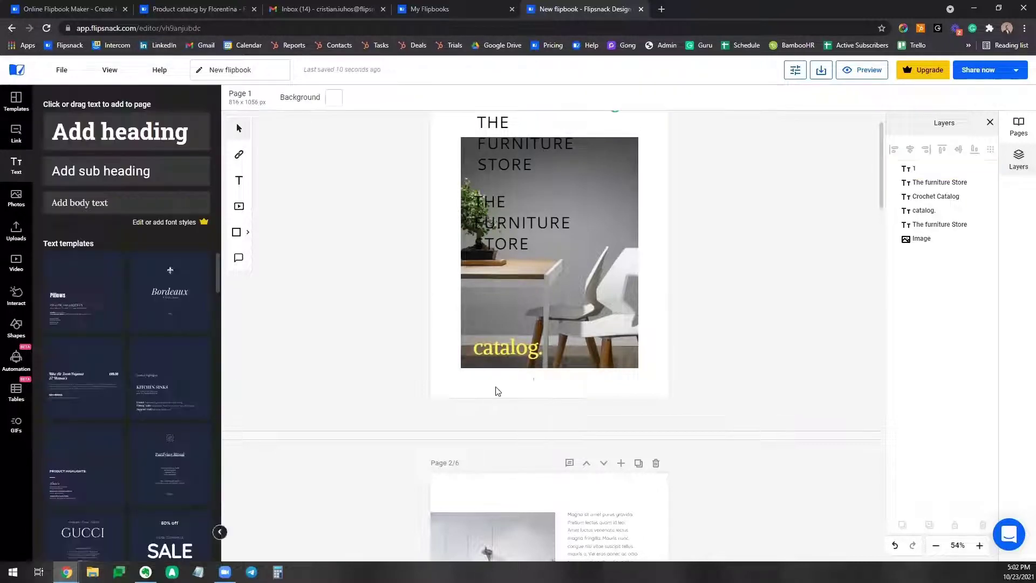
# Set the font size of the cover's page number to 20 and center the text within its box.
pyautogui.click(542, 388)
pyautogui.click(184, 171)
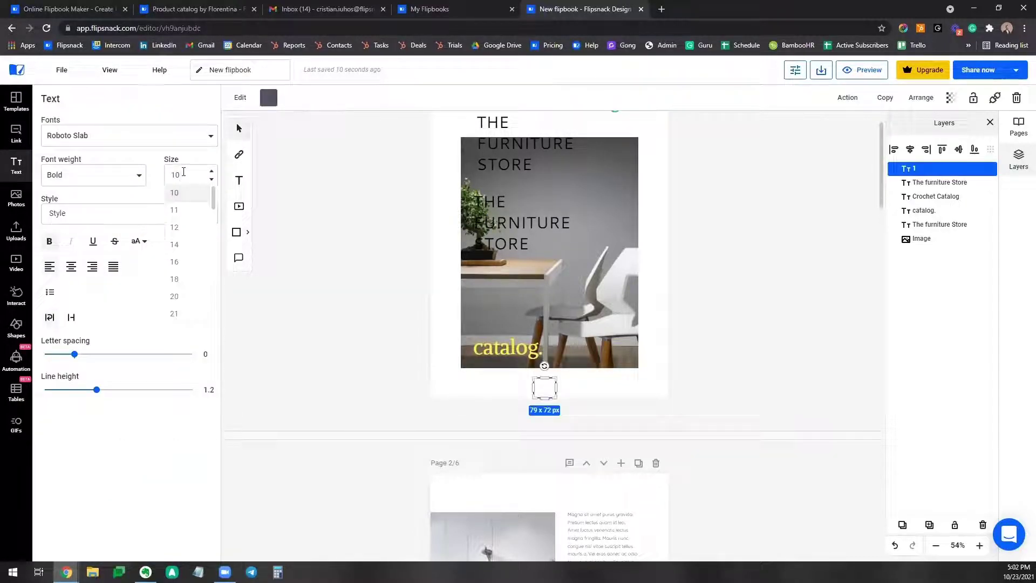
pyautogui.press('BackSpace')
pyautogui.write('12')
pyautogui.press('Return')
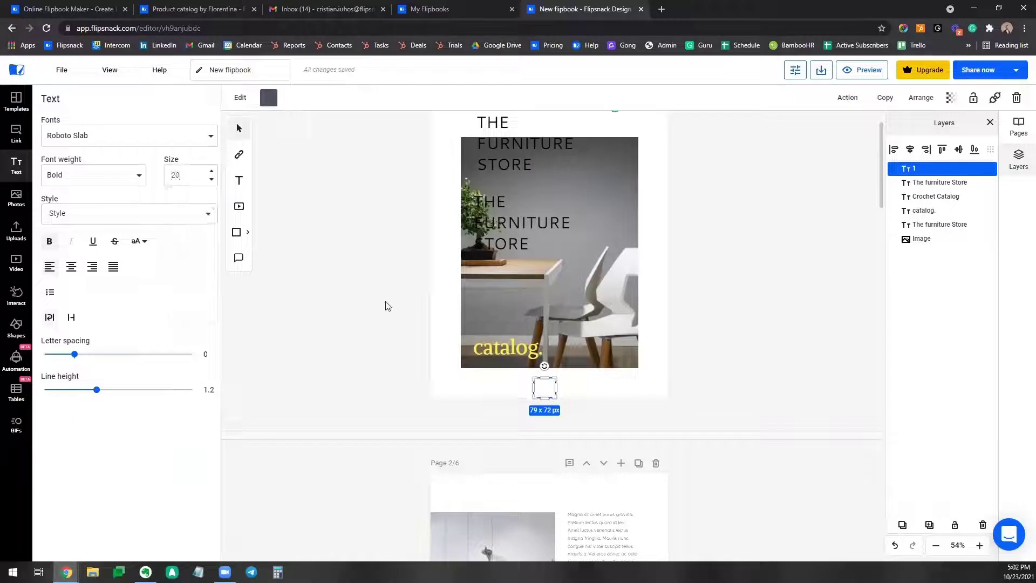
pyautogui.click(394, 349)
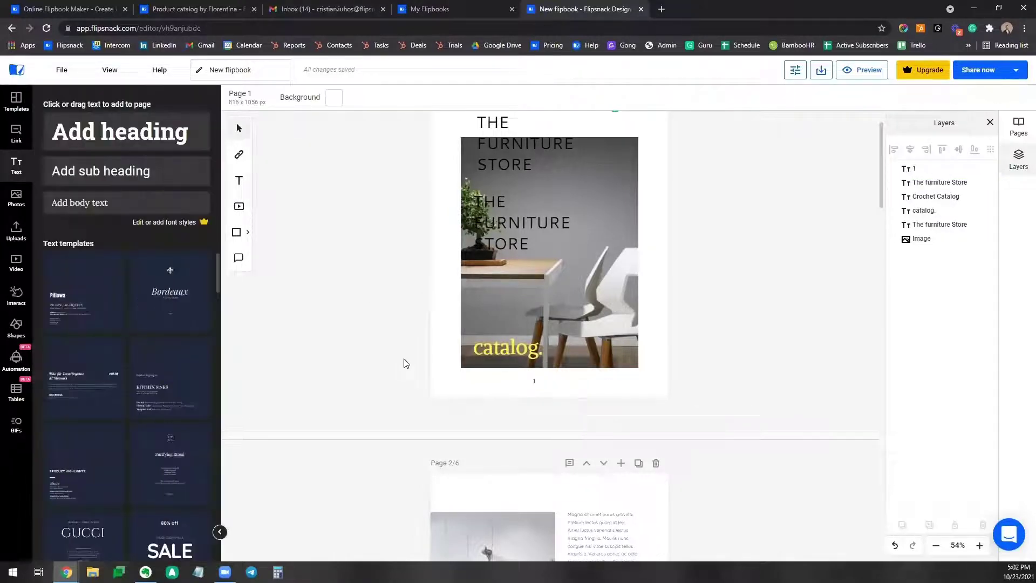
pyautogui.click(543, 386)
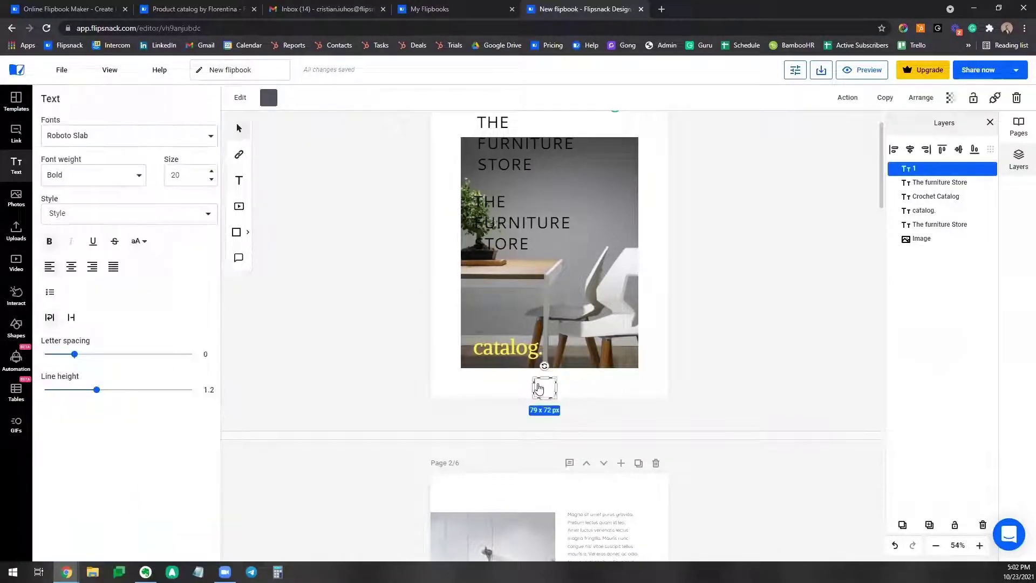
pyautogui.click(71, 267)
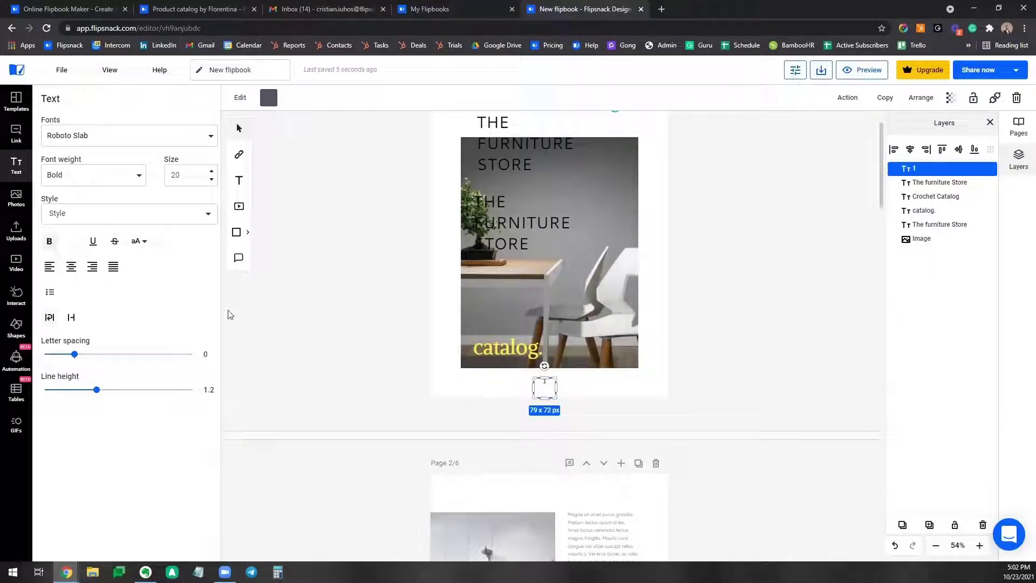
# Resize the cover's page number box to 79 x 44 px and shift it slightly right and down beneath the image.
pyautogui.moveTo(545, 391); pyautogui.dragTo(553, 395)
pyautogui.click(587, 386)
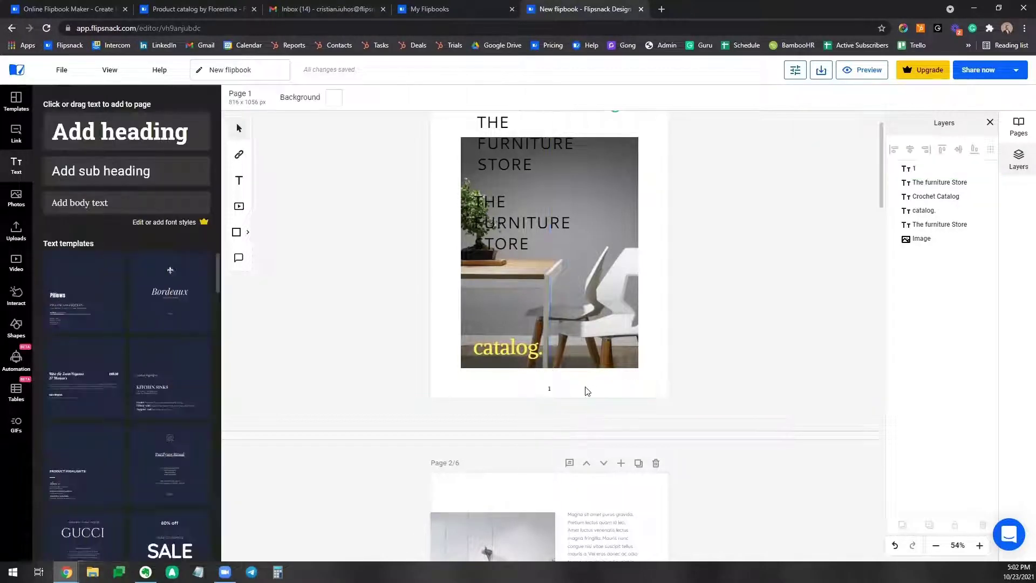
# Lock the position of the page number box on the cover.
pyautogui.click(554, 393)
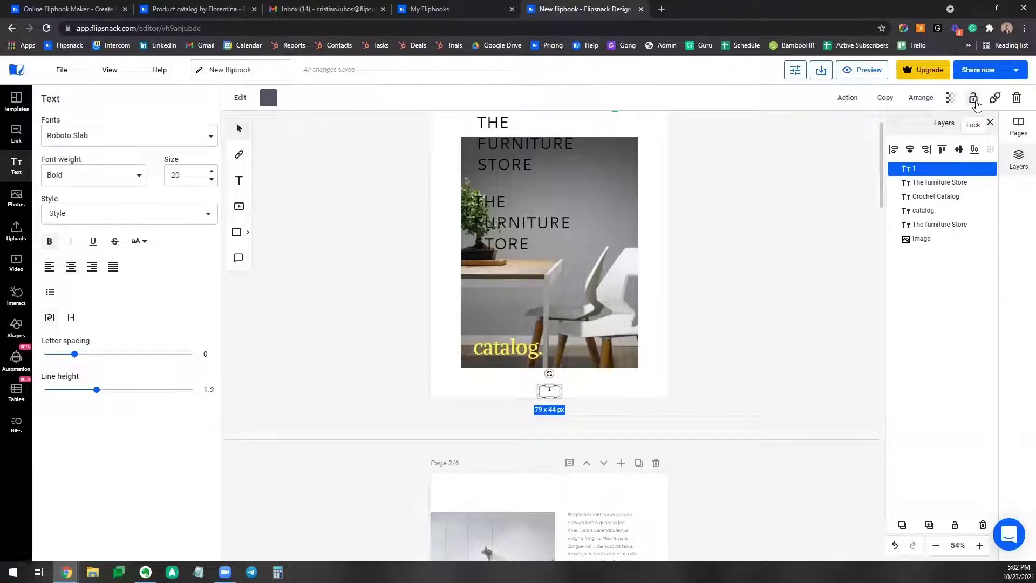
pyautogui.click(974, 102)
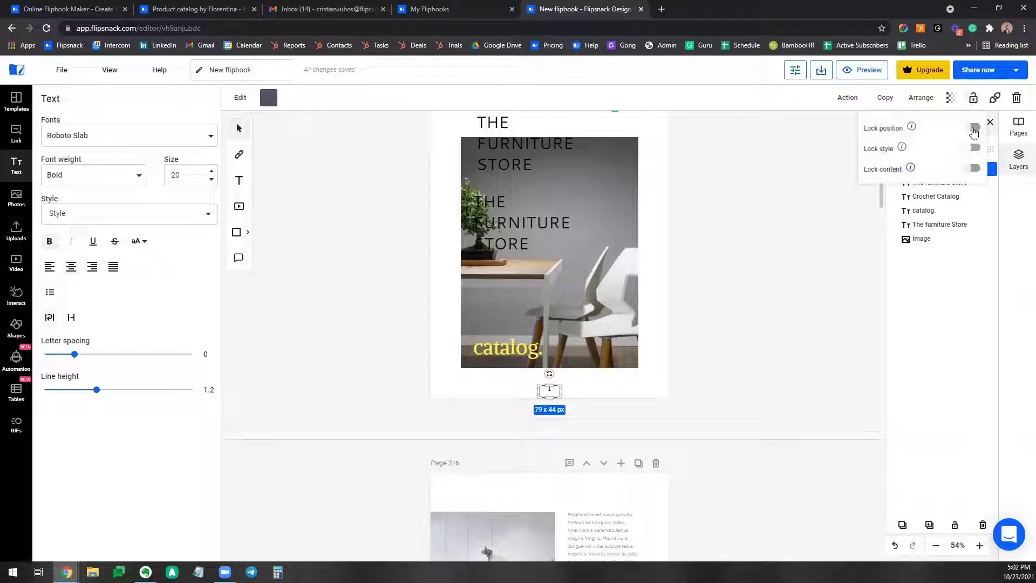
pyautogui.click(970, 130)
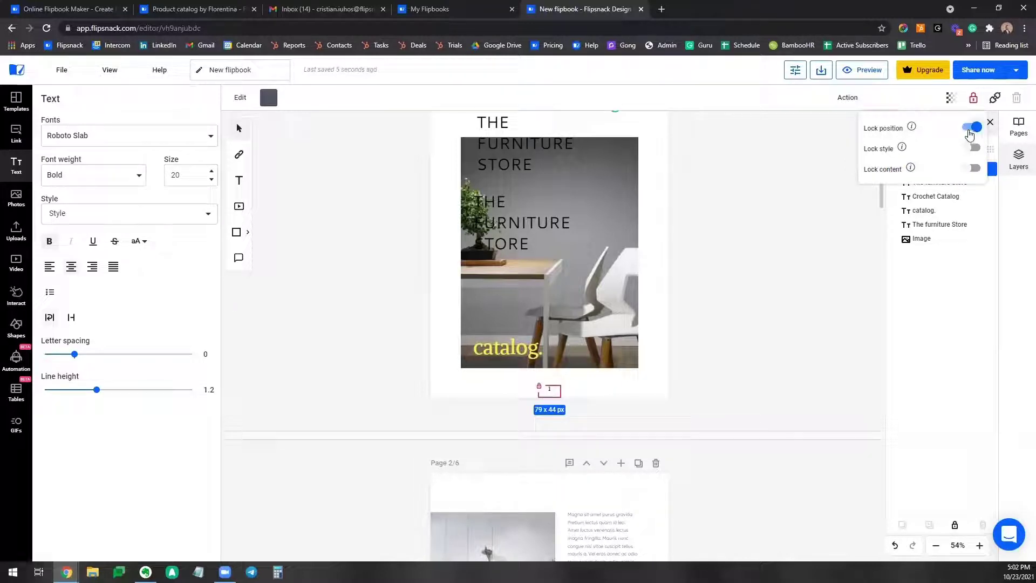
pyautogui.click(826, 220)
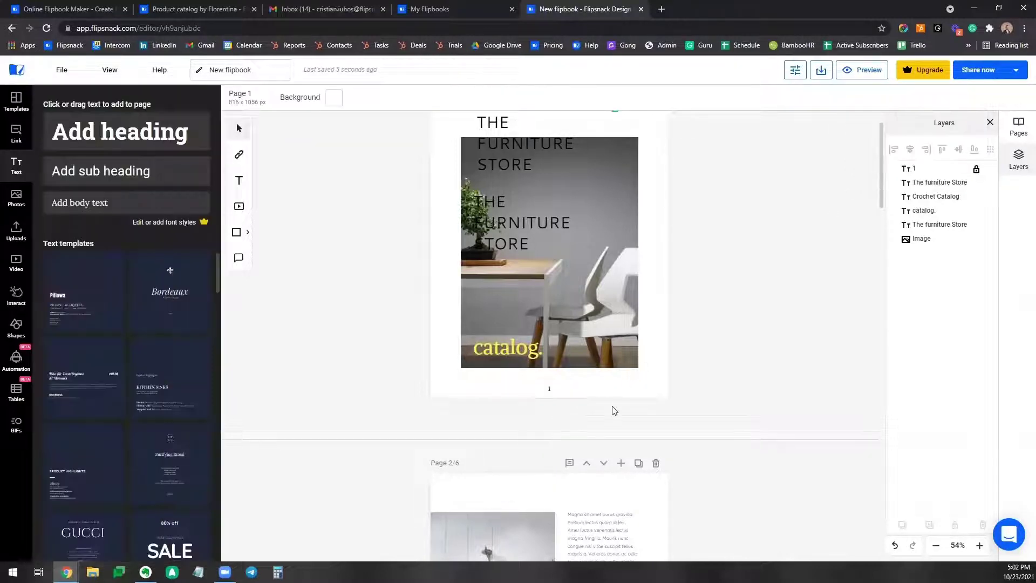
# Unlock the page number box on the cover.
pyautogui.click(556, 392)
pyautogui.click(558, 394)
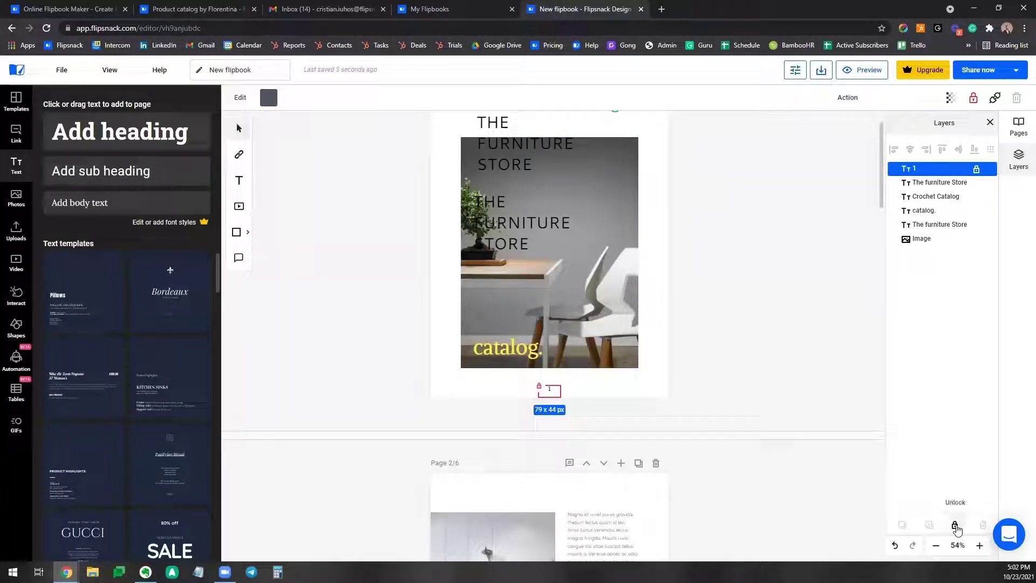
pyautogui.click(955, 526)
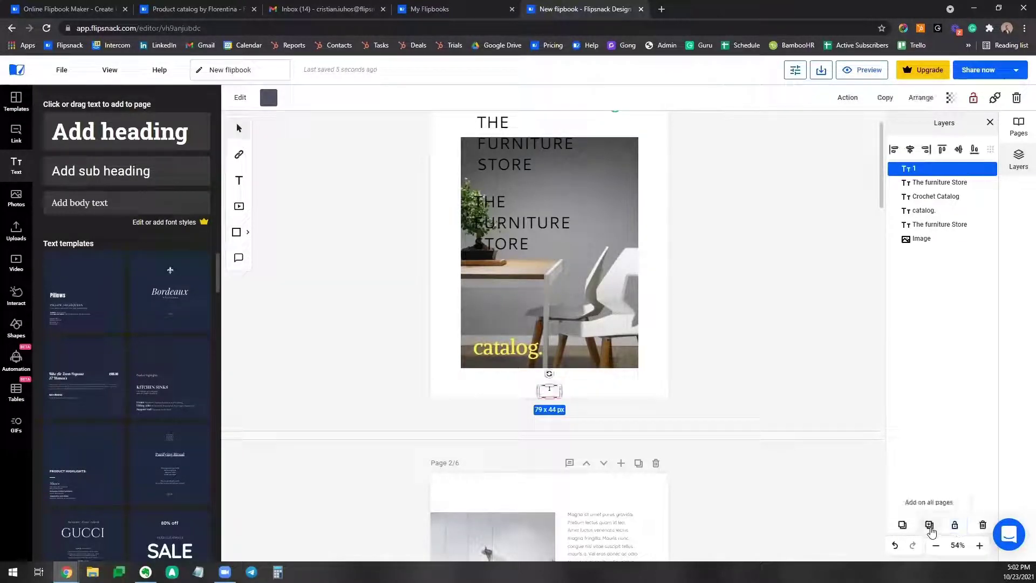
# Add the cover's page number box to all pages and check the copies on the following pages.
pyautogui.scroll(-2, 753, 415)
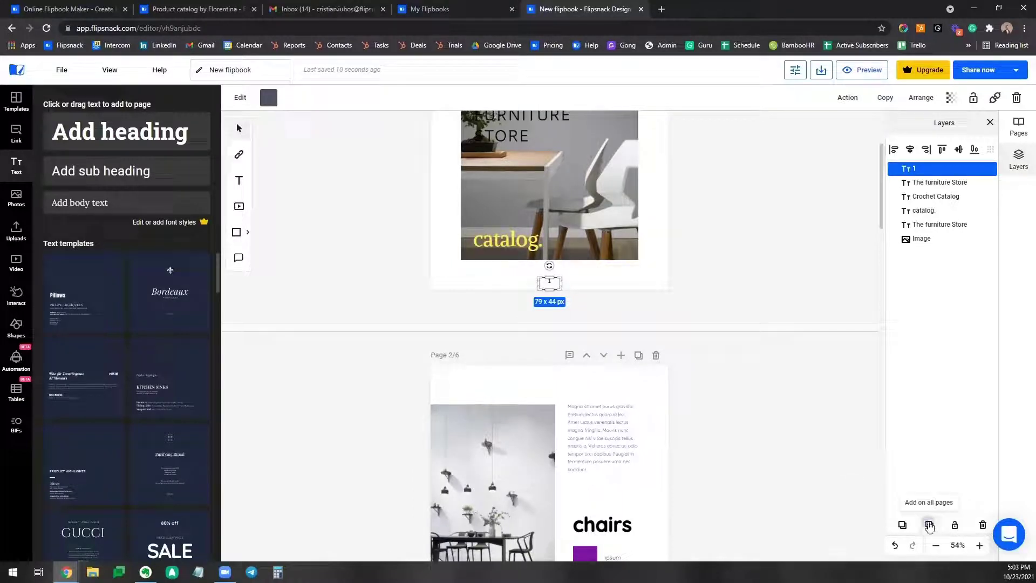
pyautogui.click(926, 526)
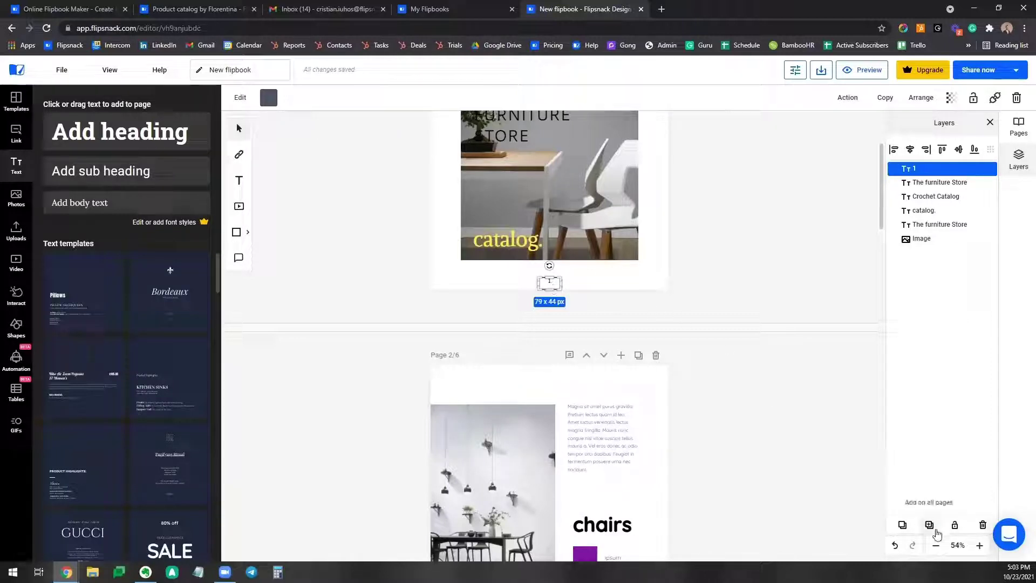
pyautogui.scroll(-5, 746, 402)
pyautogui.click(736, 400)
pyautogui.scroll(-3, 702, 388)
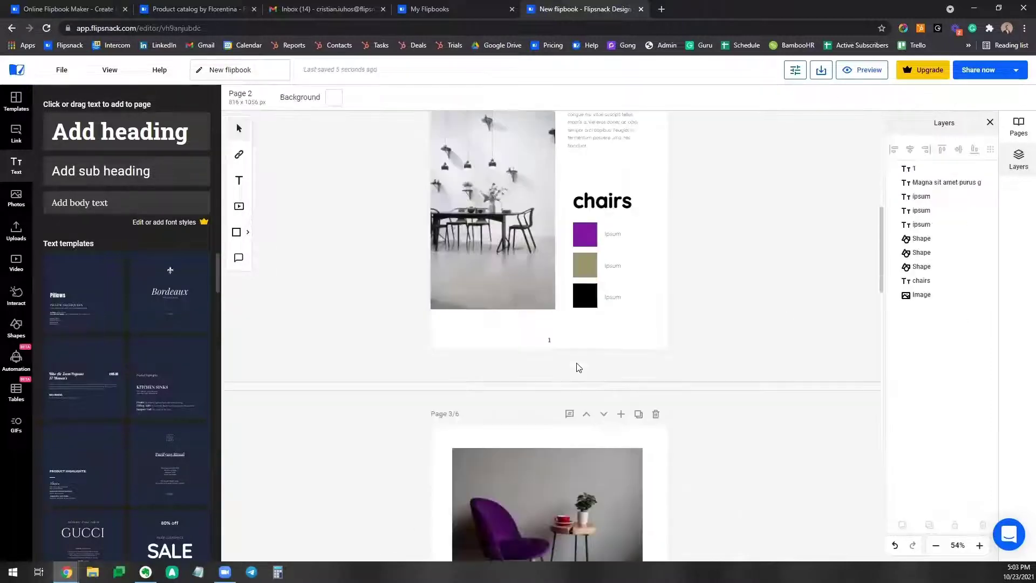
pyautogui.scroll(-5, 555, 348)
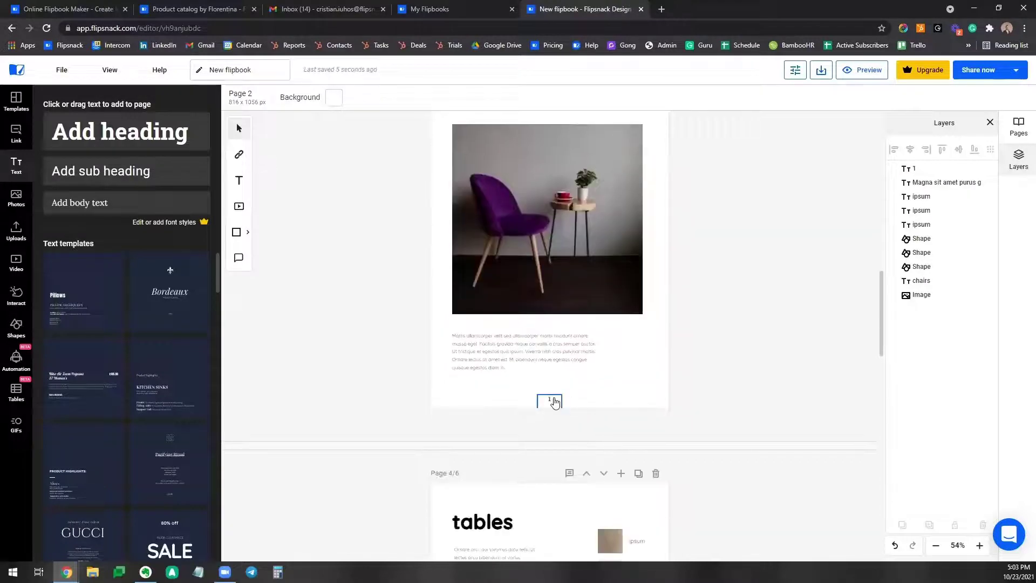
pyautogui.scroll(-6, 553, 403)
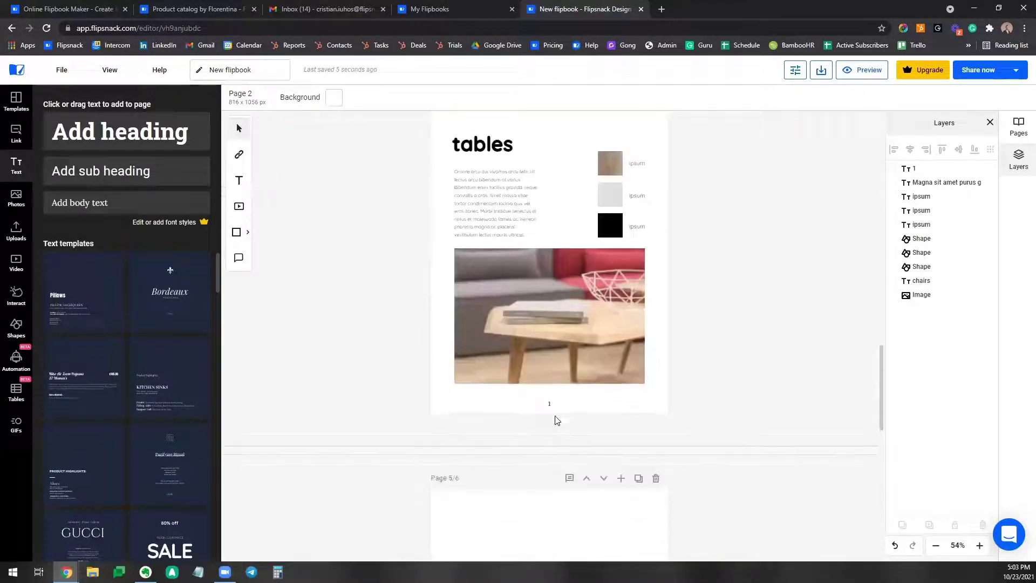
# Change the copied page numbers on pages 2 and 3 to "2" and "3".
pyautogui.scroll(10, 561, 416)
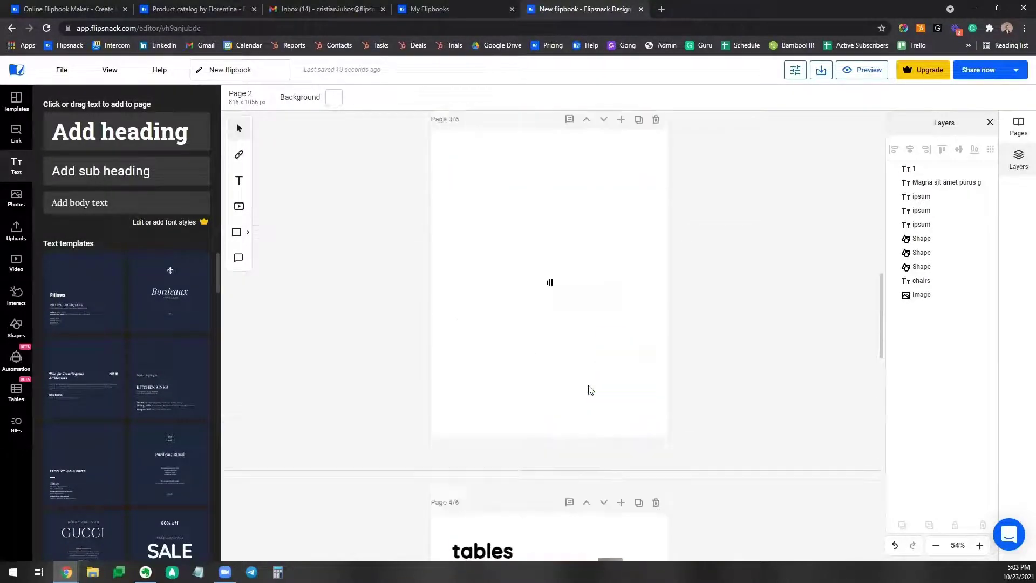
pyautogui.scroll(3, 590, 390)
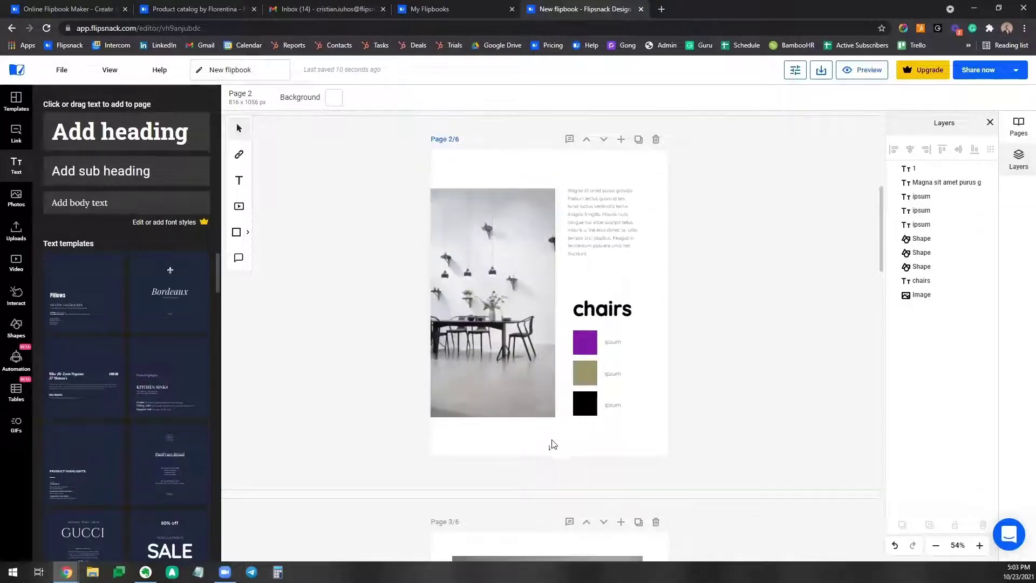
pyautogui.click(552, 451)
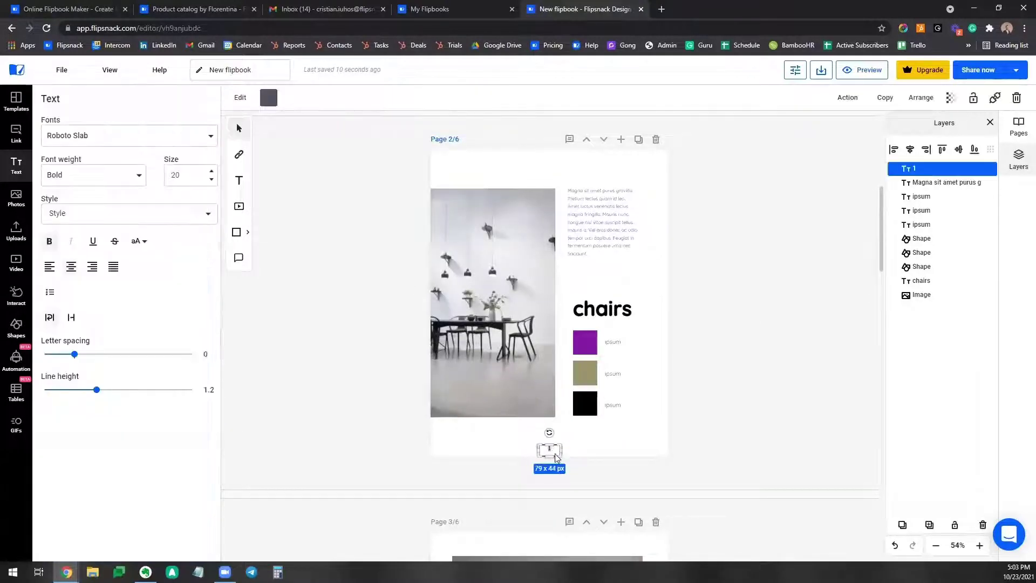
pyautogui.click(697, 436)
pyautogui.scroll(-10, 696, 435)
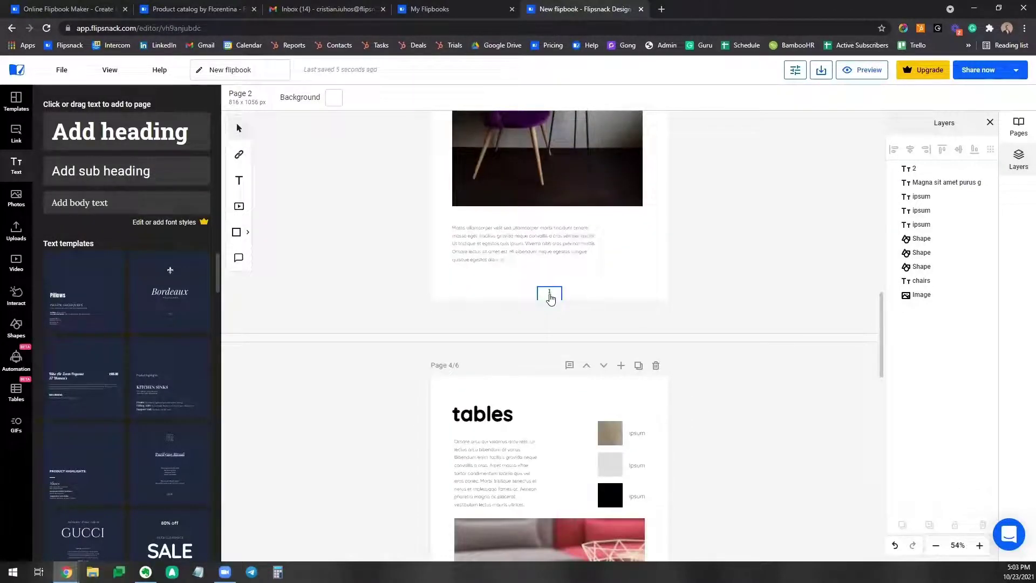
pyautogui.click(549, 293)
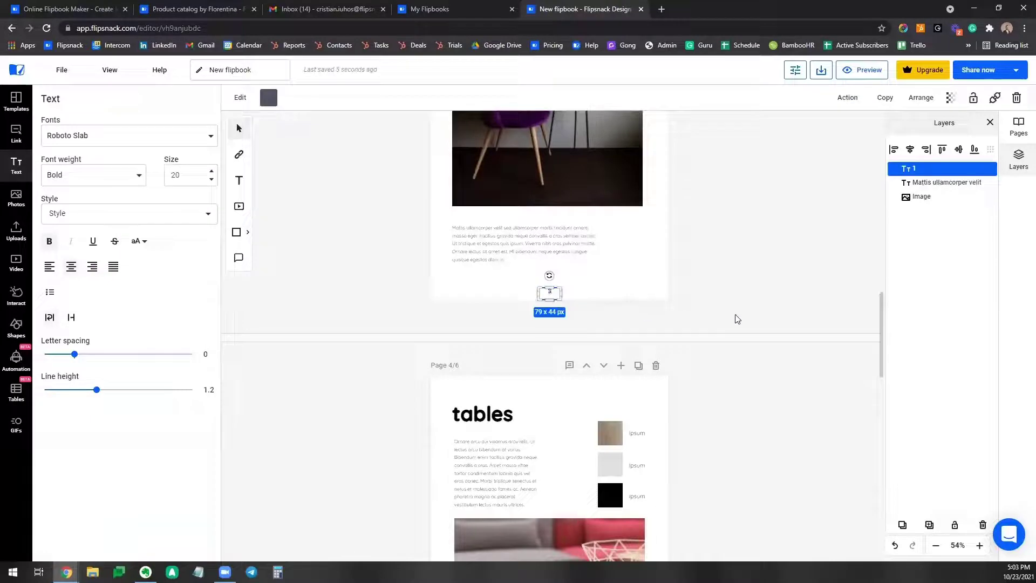
pyautogui.click(756, 316)
# Change the copied page numbers on pages 4, 5 and 6 to "4", "5" and "6".
pyautogui.scroll(-6, 756, 317)
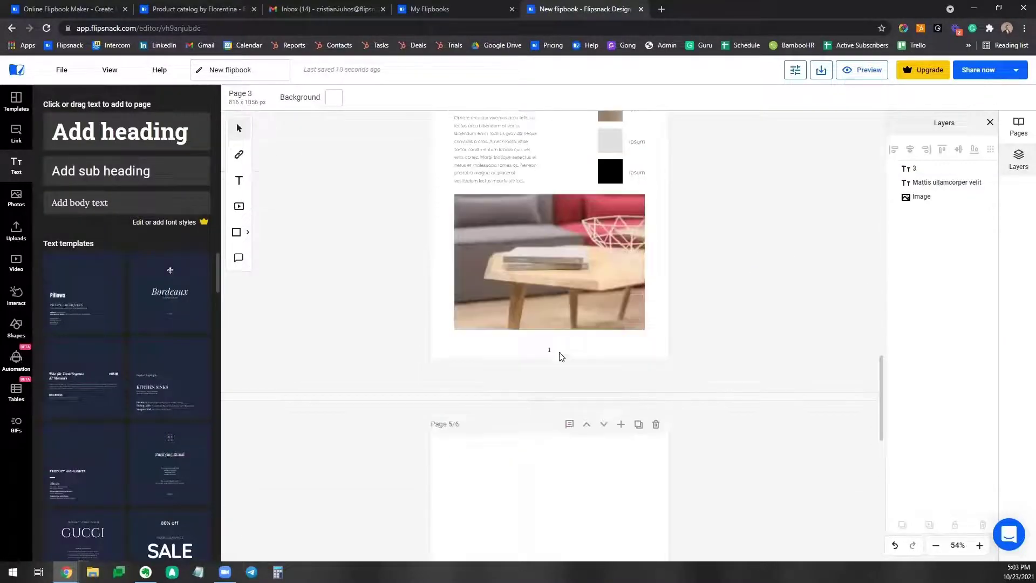
pyautogui.click(549, 354)
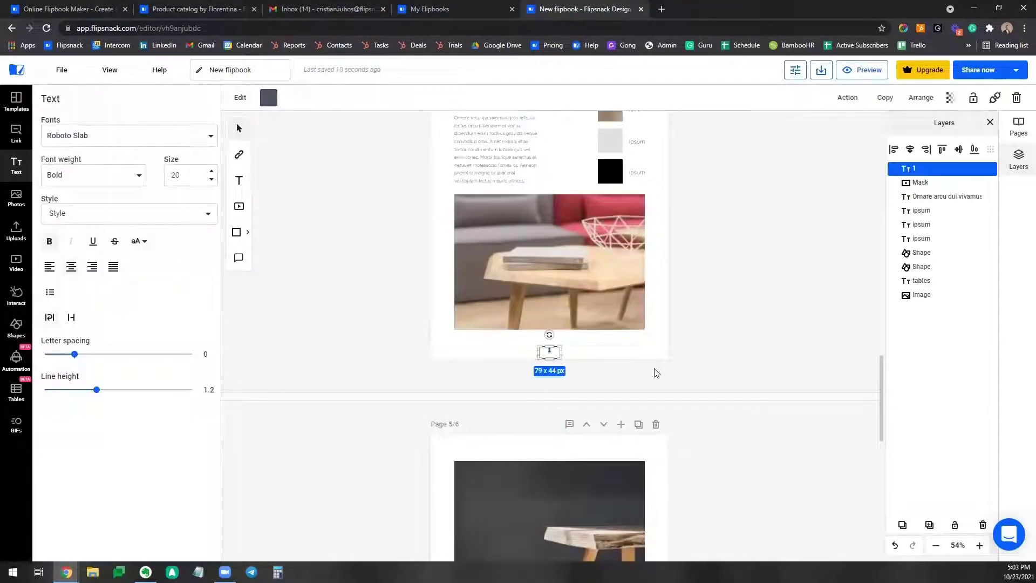
pyautogui.click(714, 369)
pyautogui.scroll(-8, 712, 367)
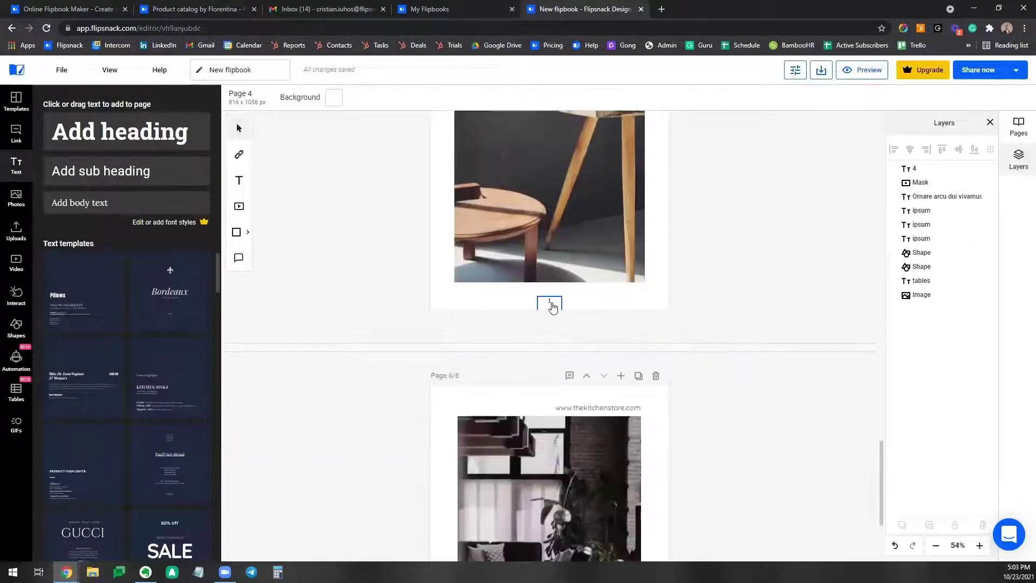
pyautogui.click(550, 301)
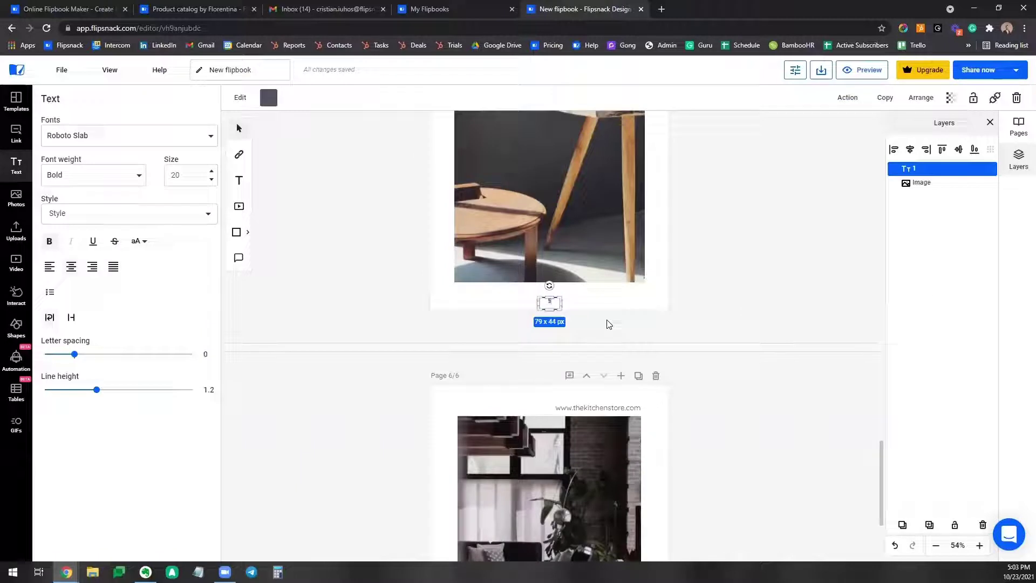
pyautogui.click(714, 341)
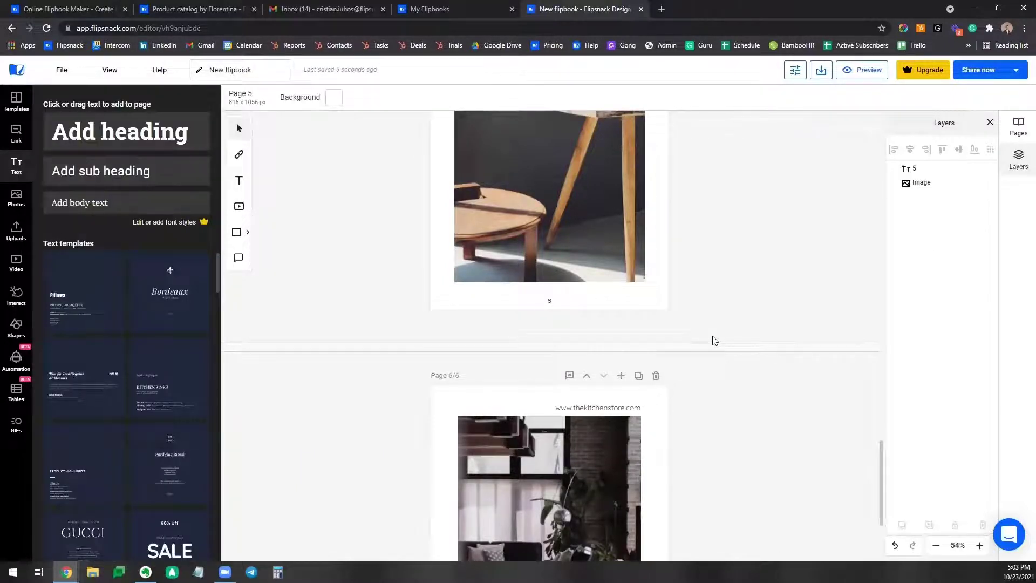
pyautogui.scroll(-3, 707, 344)
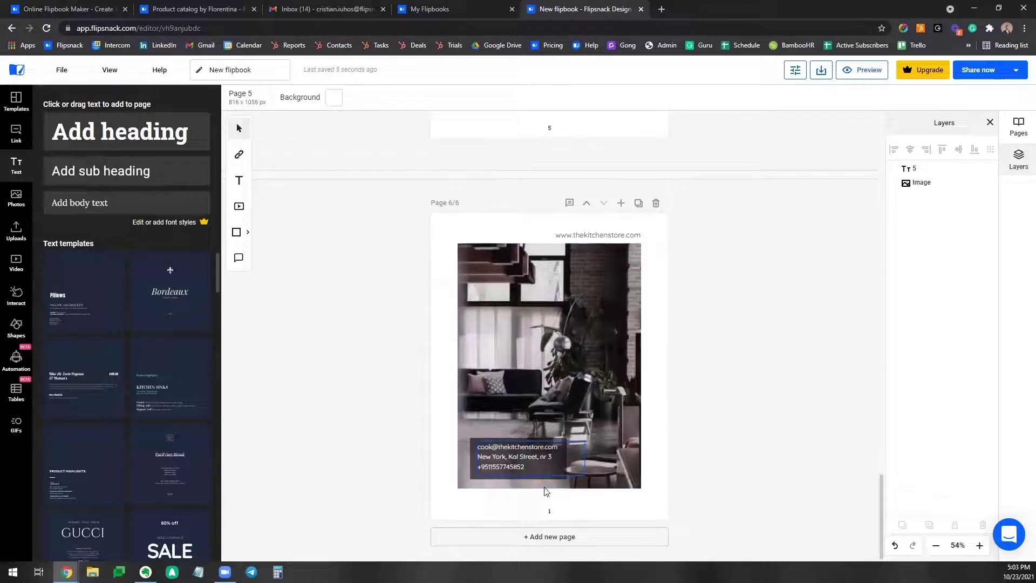
pyautogui.click(550, 511)
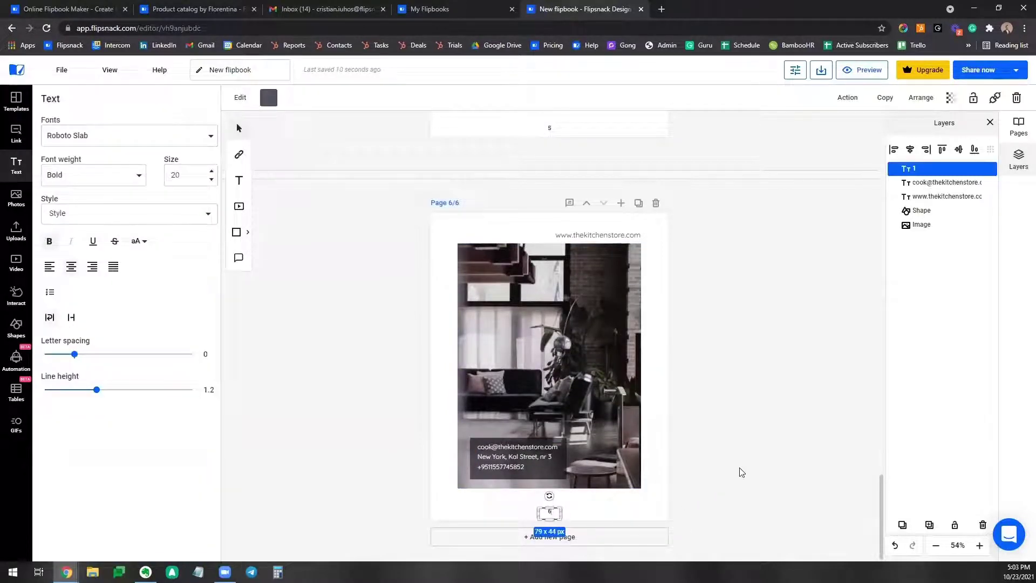
pyautogui.click(743, 471)
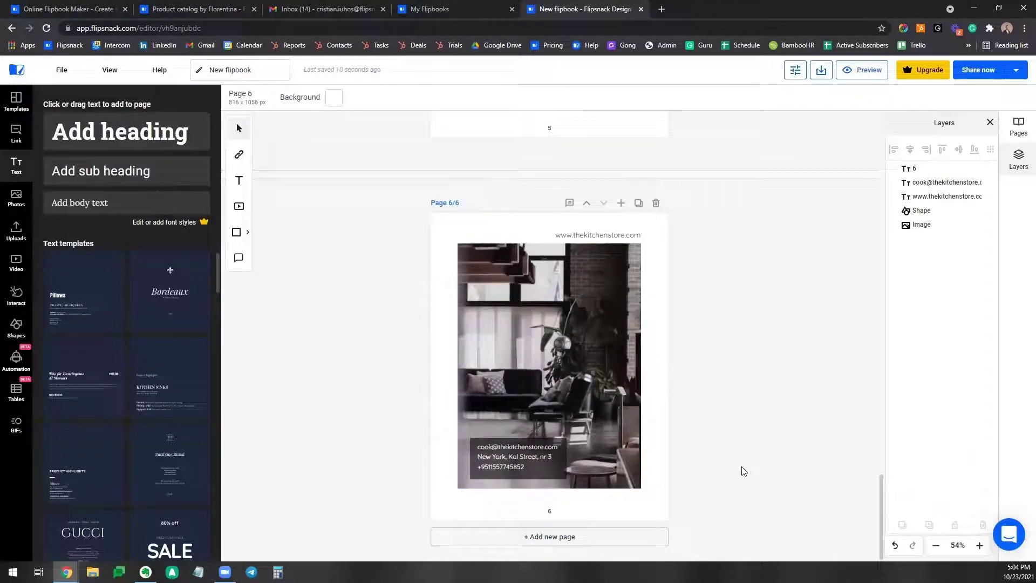
# Look over the page numbers from the last page back to the cover.
pyautogui.scroll(10, 744, 471)
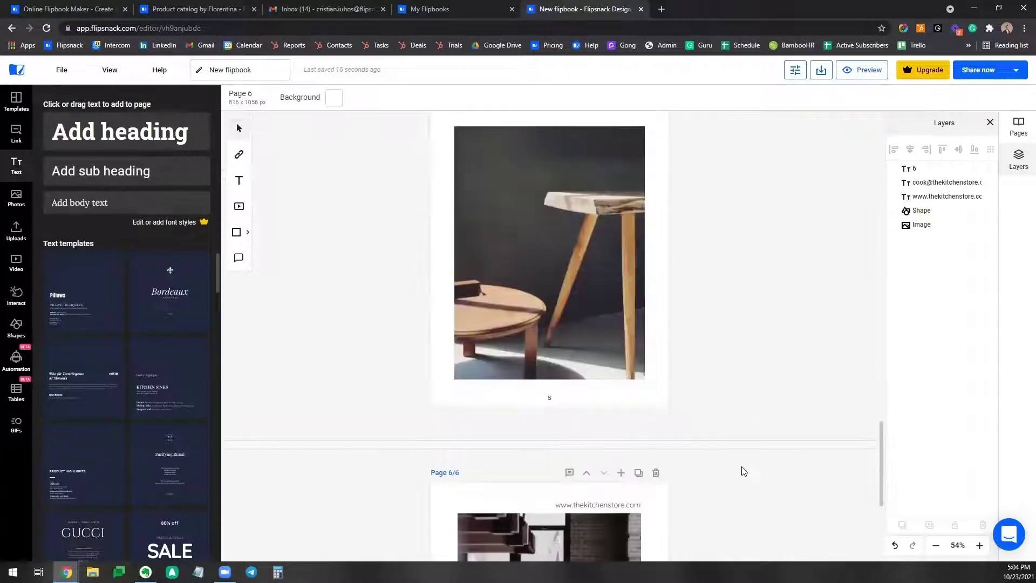
pyautogui.scroll(10, 694, 486)
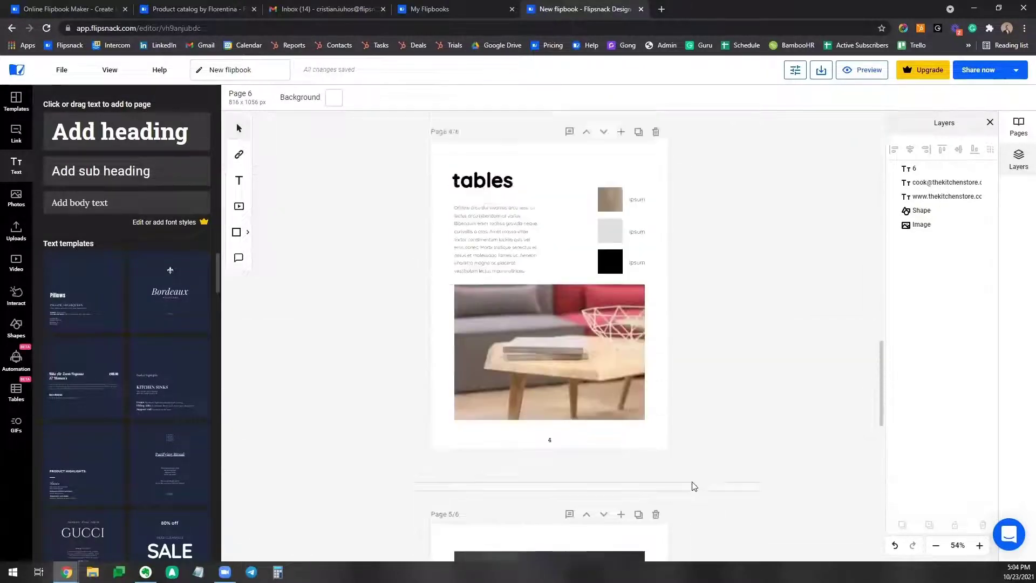
pyautogui.scroll(5, 772, 455)
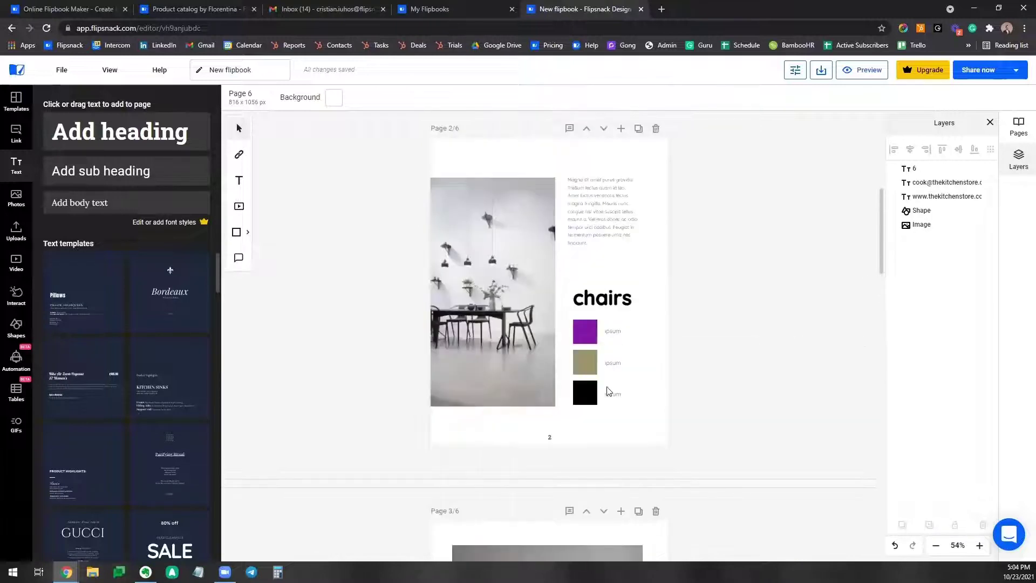
pyautogui.click(549, 438)
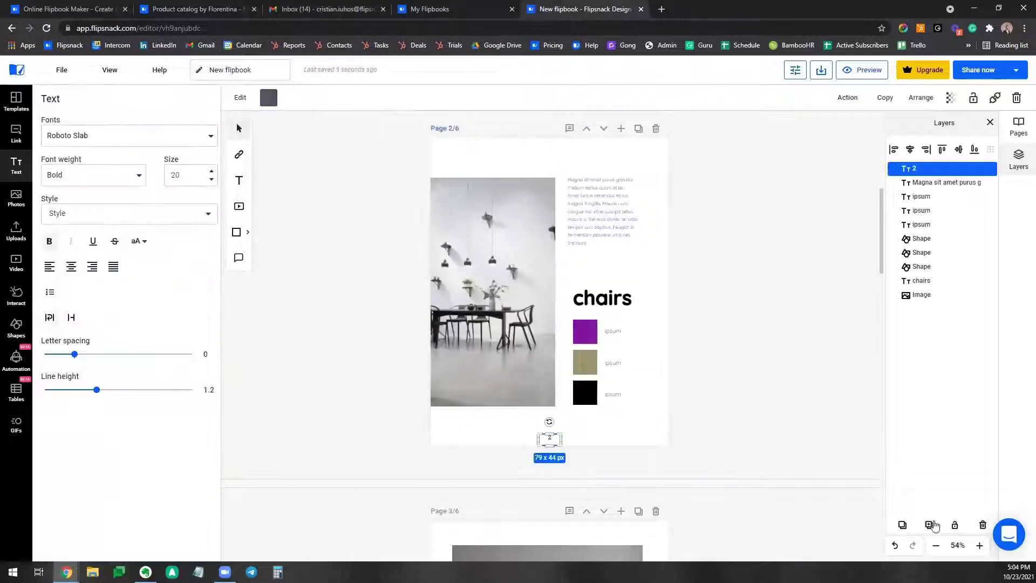
pyautogui.click(761, 462)
pyautogui.scroll(5, 761, 462)
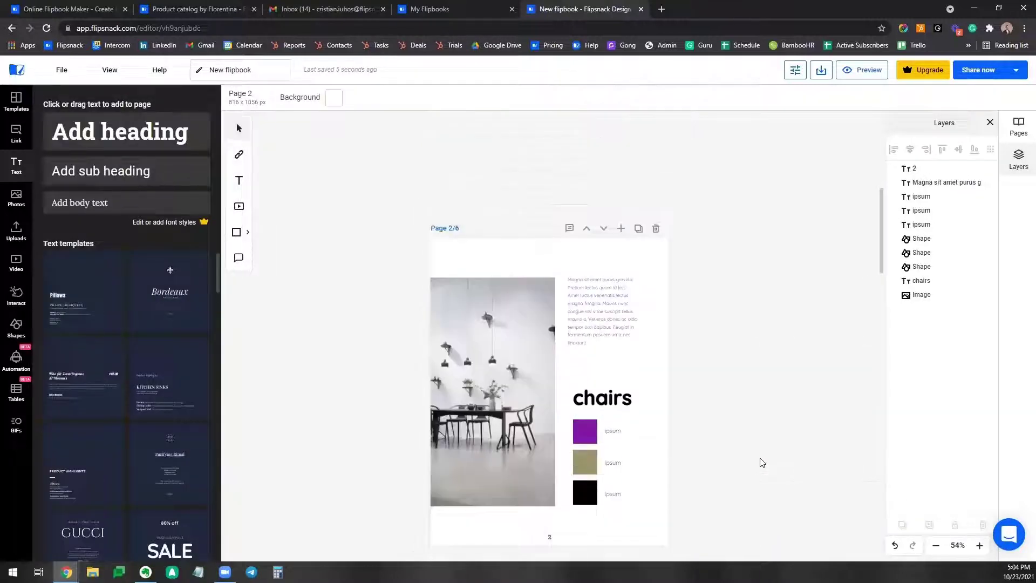
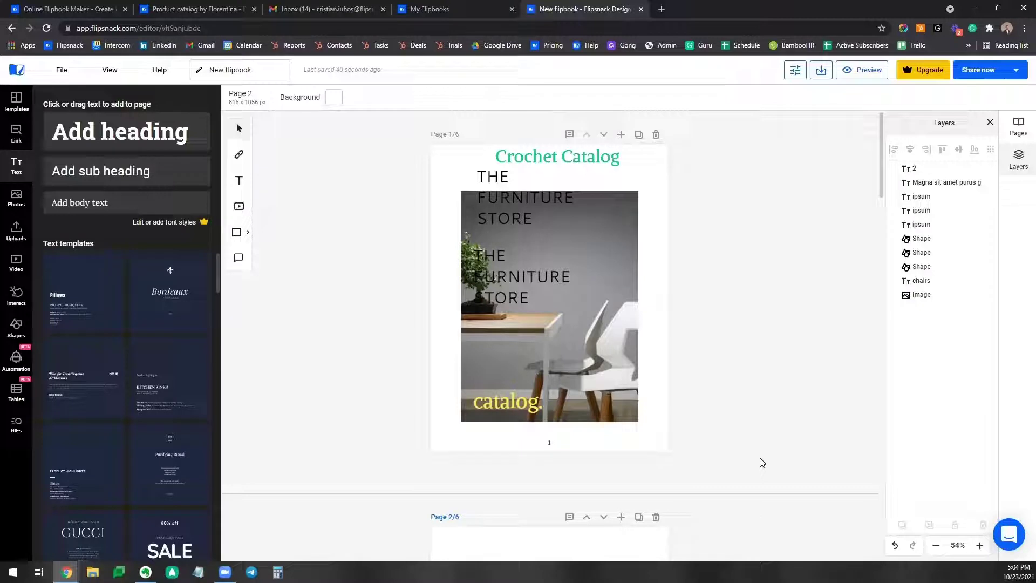
# Upload the stacked-stones image from the Downloads folder and replace the cover's furniture photo with it.
pyautogui.click(784, 416)
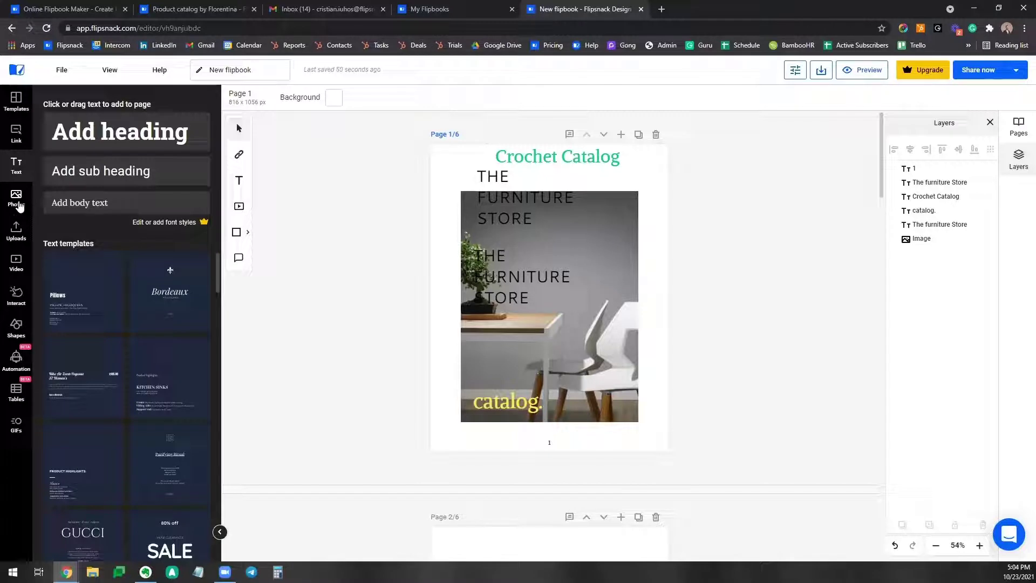
pyautogui.click(17, 232)
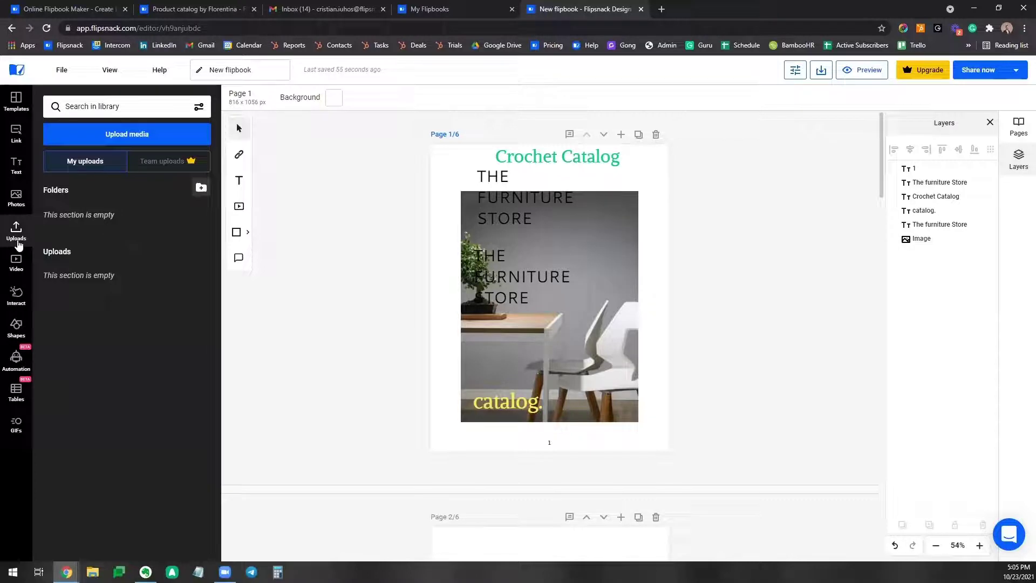
pyautogui.click(127, 136)
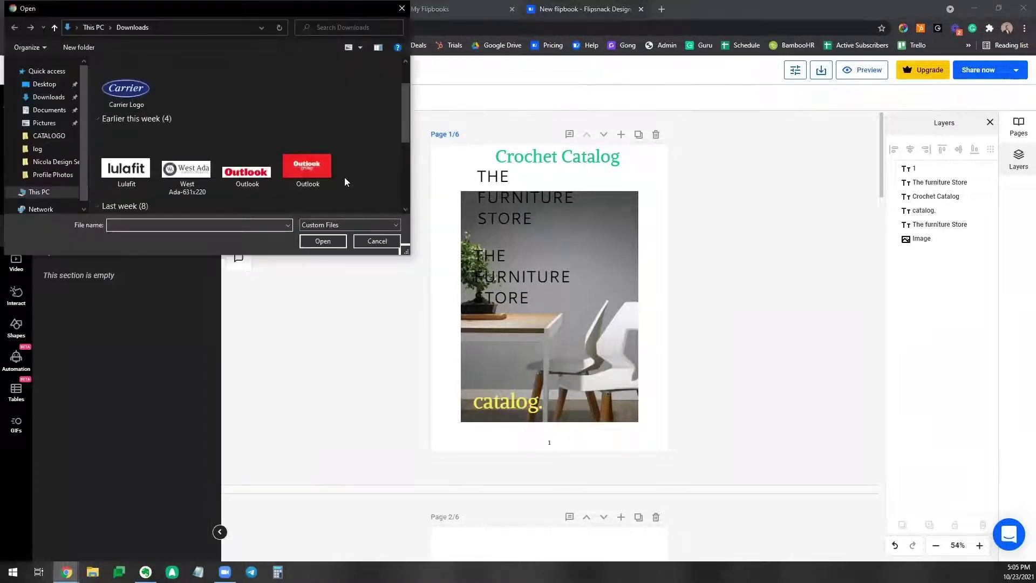
pyautogui.scroll(-5, 344, 177)
pyautogui.scroll(1, 344, 177)
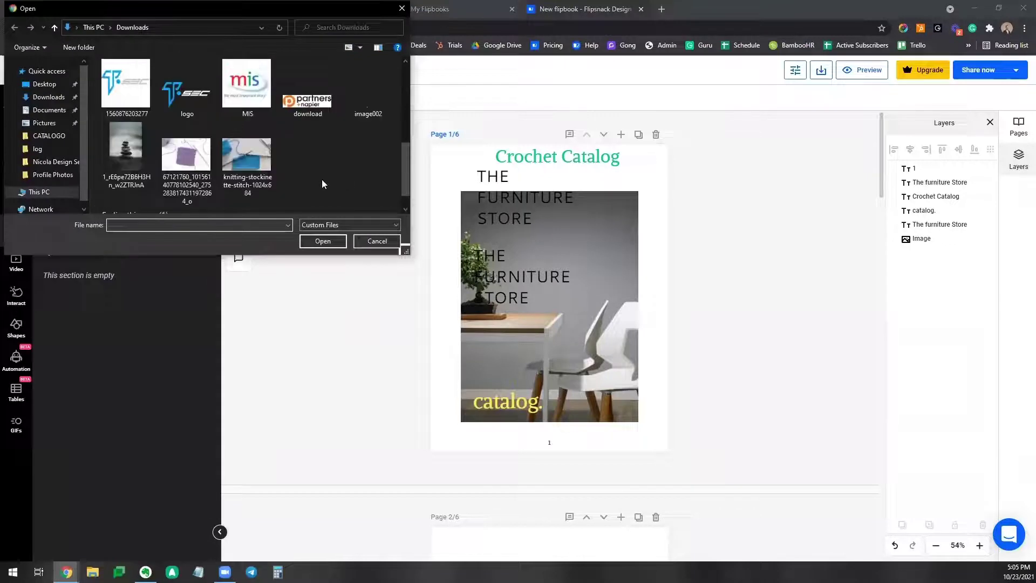
pyautogui.doubleClick(119, 149)
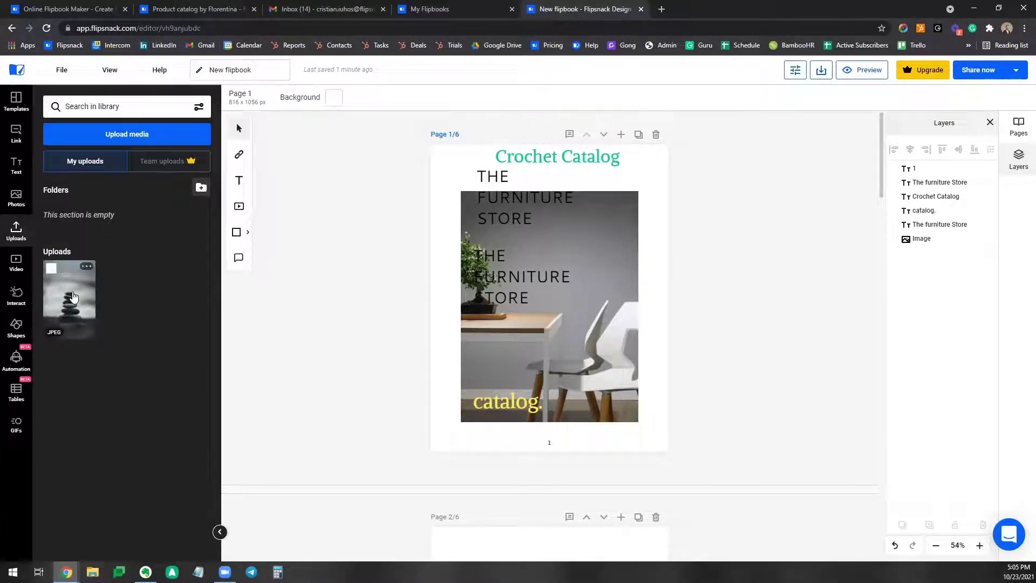
pyautogui.moveTo(67, 297); pyautogui.dragTo(561, 306)
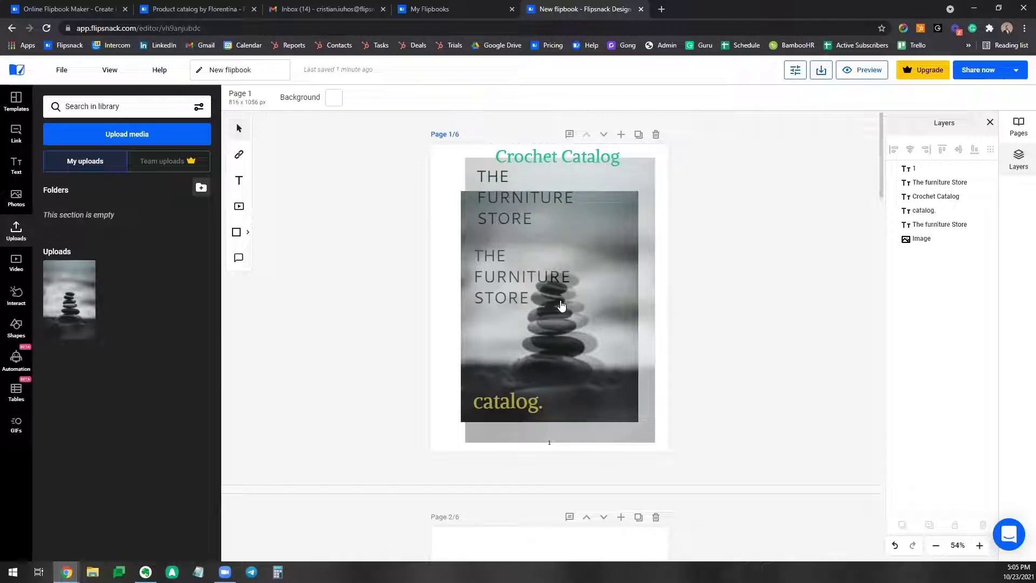
pyautogui.moveTo(559, 306); pyautogui.dragTo(552, 317)
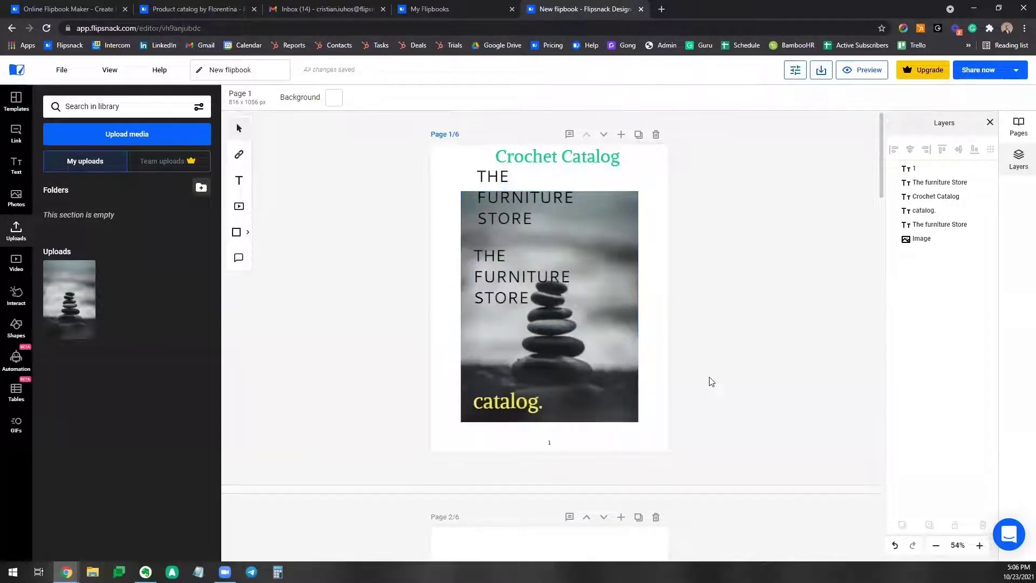
# Upload the purple crochet swatch photo from the Downloads folder and place it on the cover page.
pyautogui.click(93, 140)
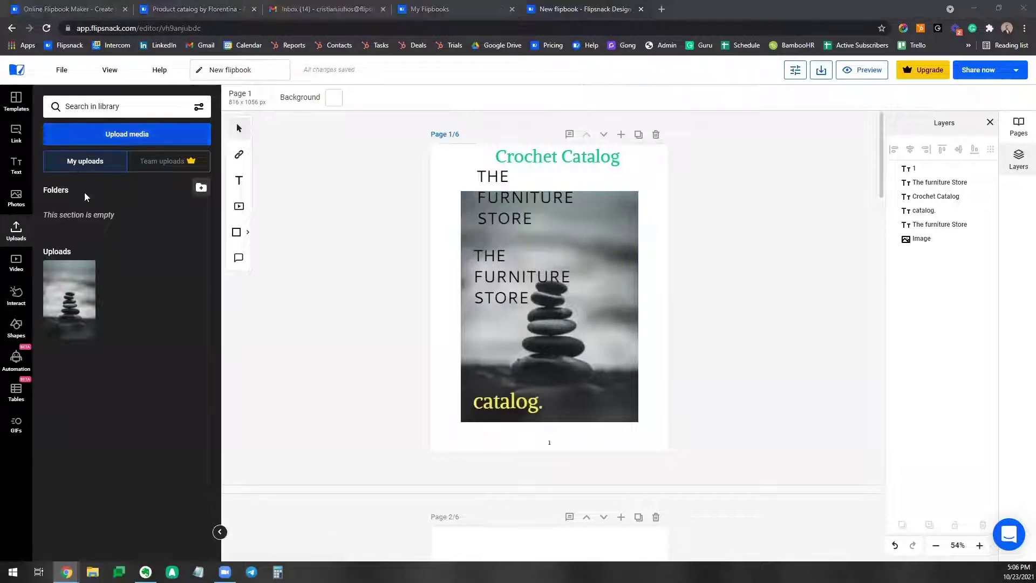
pyautogui.scroll(-5, 171, 188)
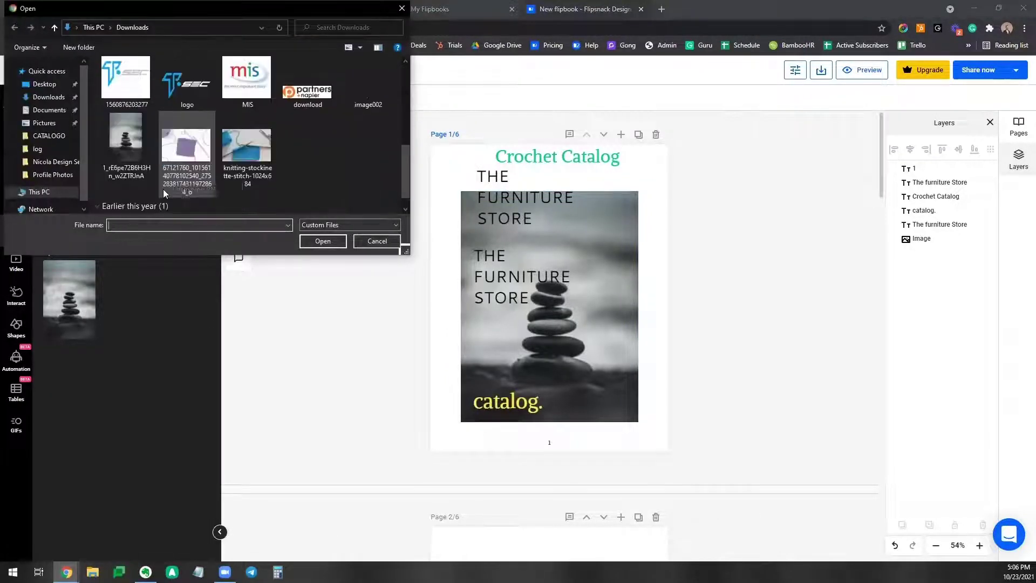
pyautogui.doubleClick(182, 123)
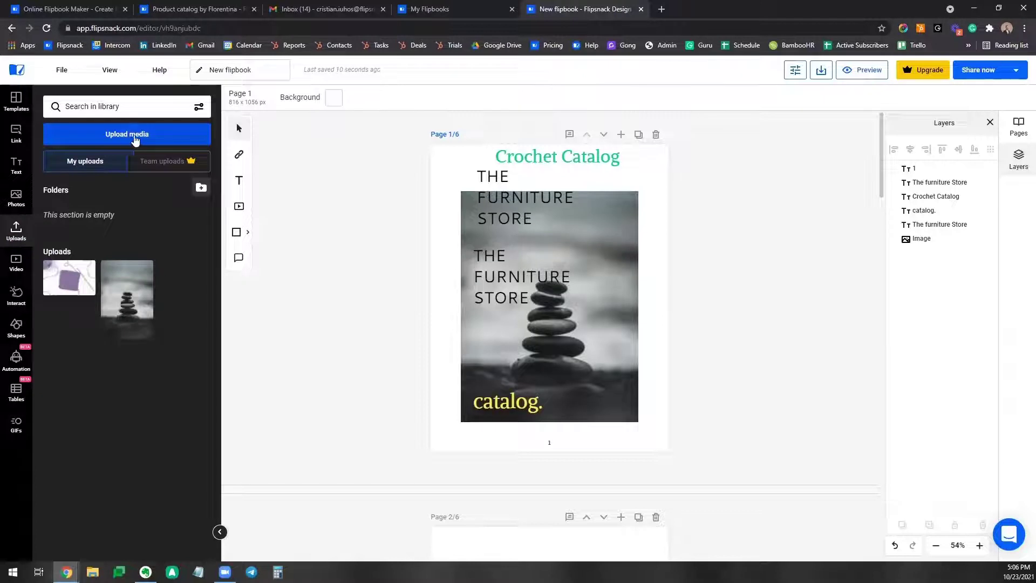
pyautogui.moveTo(71, 292)
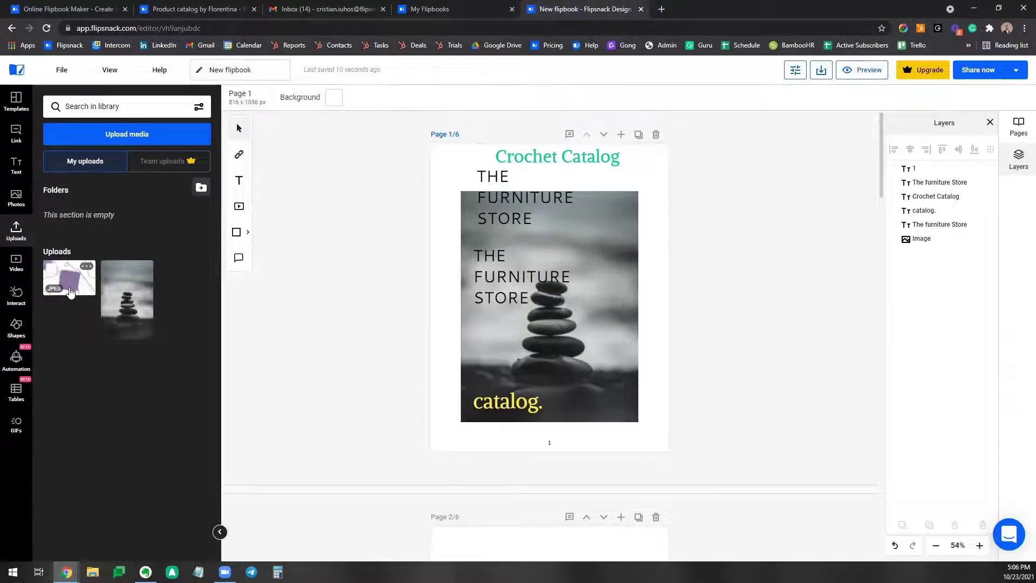
pyautogui.moveTo(71, 289); pyautogui.dragTo(430, 270)
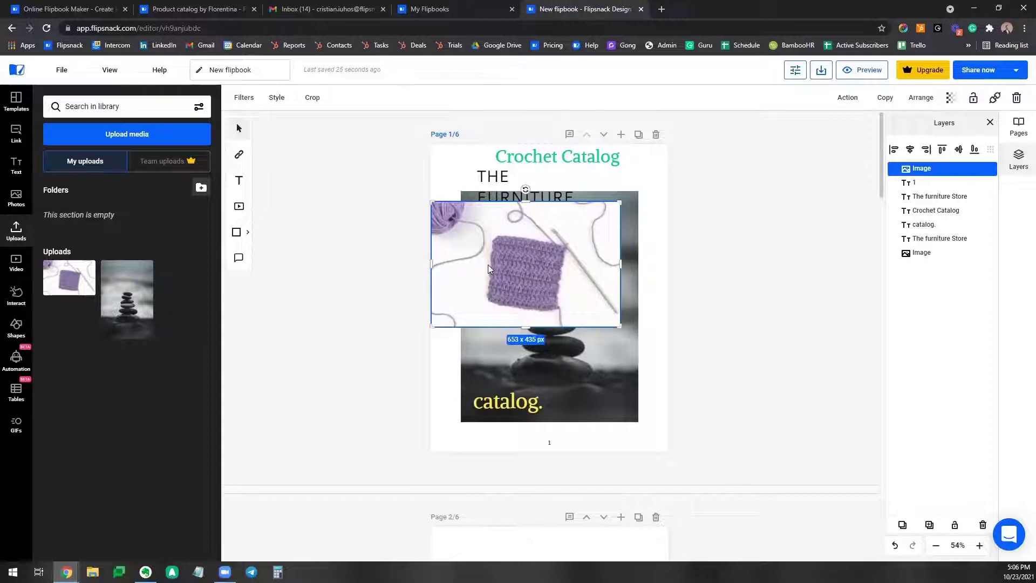
# Move and enlarge the crochet photo to about 1589 x 1058 px so that it covers the whole cover page.
pyautogui.moveTo(488, 265); pyautogui.dragTo(439, 203)
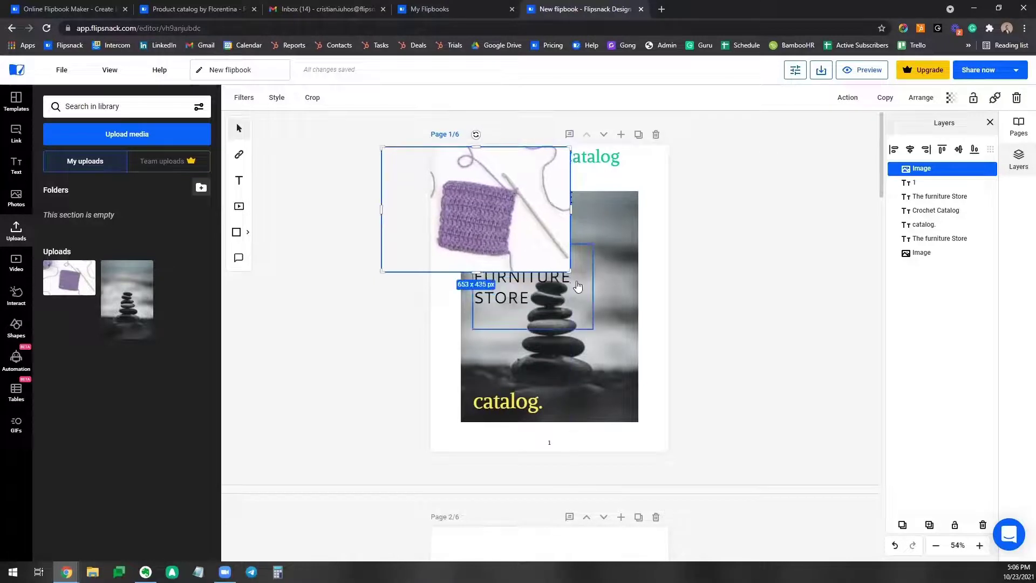
pyautogui.moveTo(570, 272); pyautogui.dragTo(740, 416)
pyautogui.moveTo(689, 312); pyautogui.dragTo(664, 354)
pyautogui.moveTo(746, 192)
pyautogui.mouseDown()
pyautogui.moveTo(801, 162)
pyautogui.moveTo(739, 187)
pyautogui.moveTo(732, 179)
pyautogui.mouseUp()
pyautogui.moveTo(800, 456)
pyautogui.mouseDown()
pyautogui.moveTo(807, 461)
pyautogui.moveTo(803, 453)
pyautogui.mouseUp()
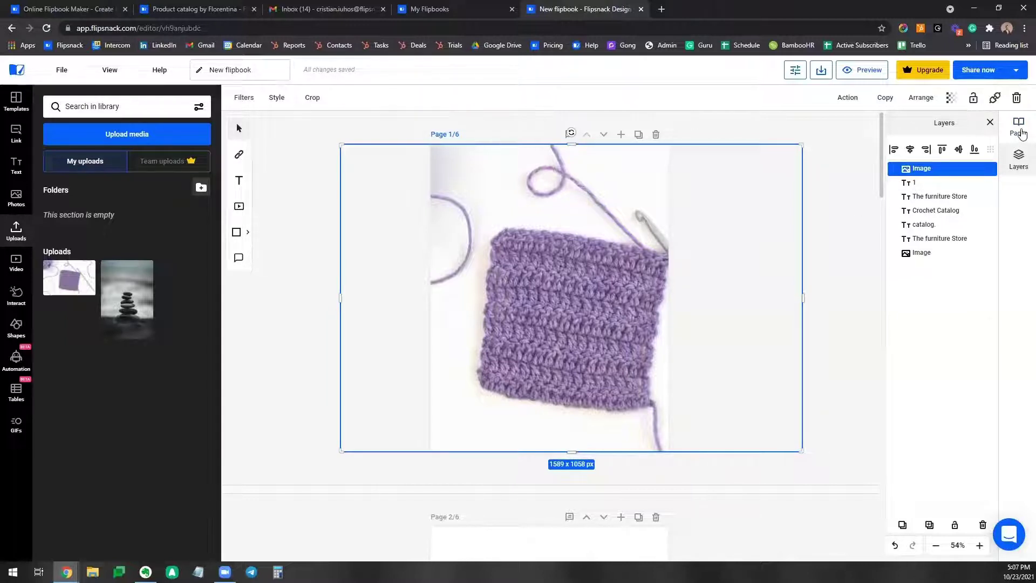
# Move the crochet photo to the bottom of the cover's layer order, behind the stones image and texts.
pyautogui.click(1019, 129)
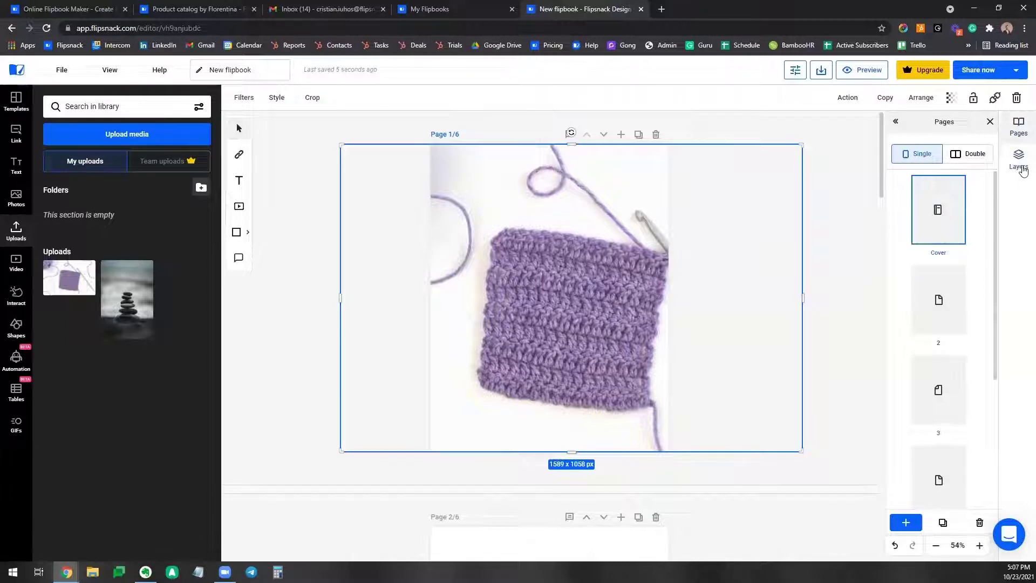
pyautogui.click(1023, 171)
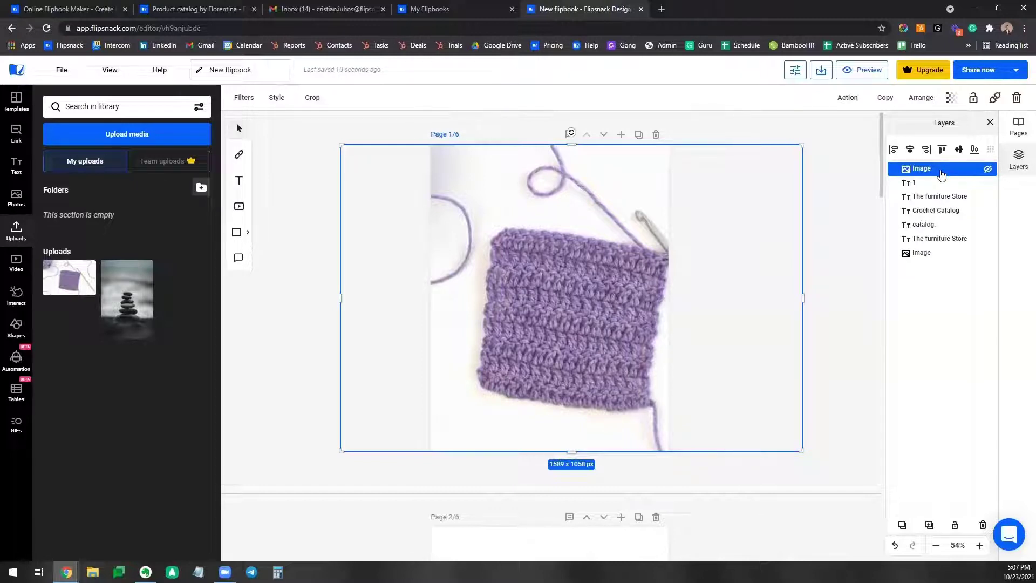
pyautogui.moveTo(942, 174); pyautogui.dragTo(940, 273)
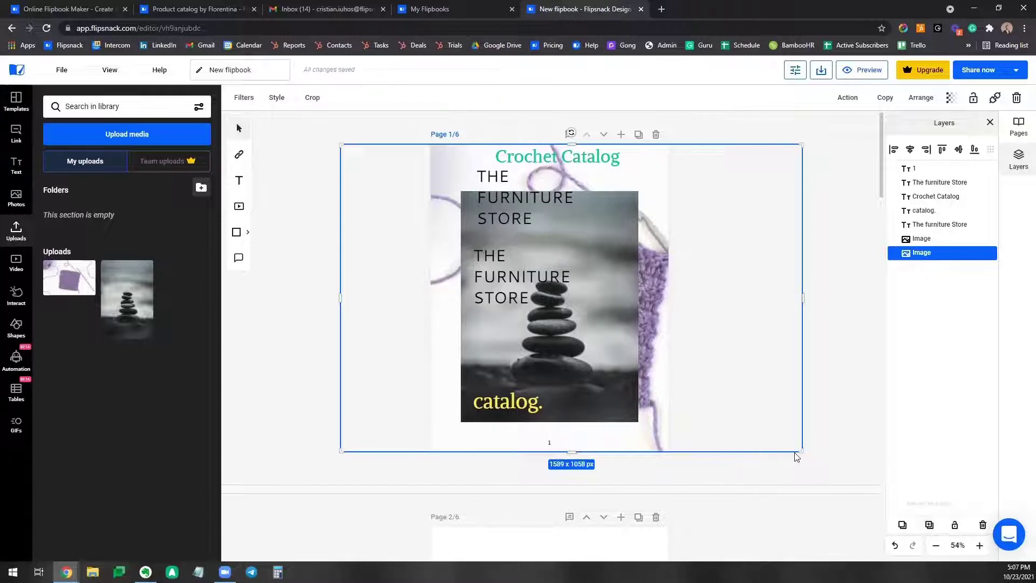
# Look through pages 2, 3 and 4 and examine which layers each page contains.
pyautogui.scroll(-5, 777, 437)
pyautogui.click(760, 375)
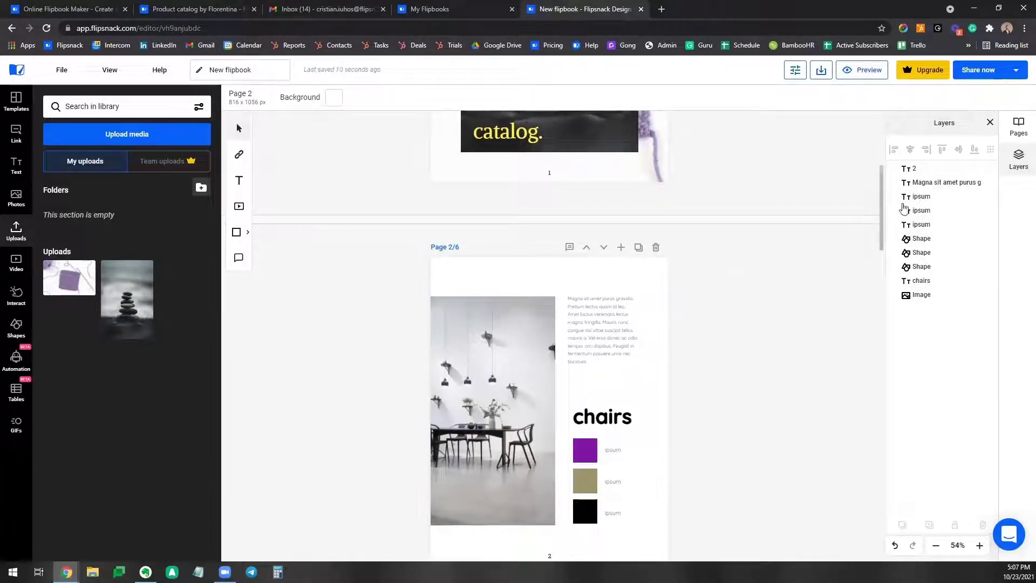
pyautogui.scroll(-3, 782, 296)
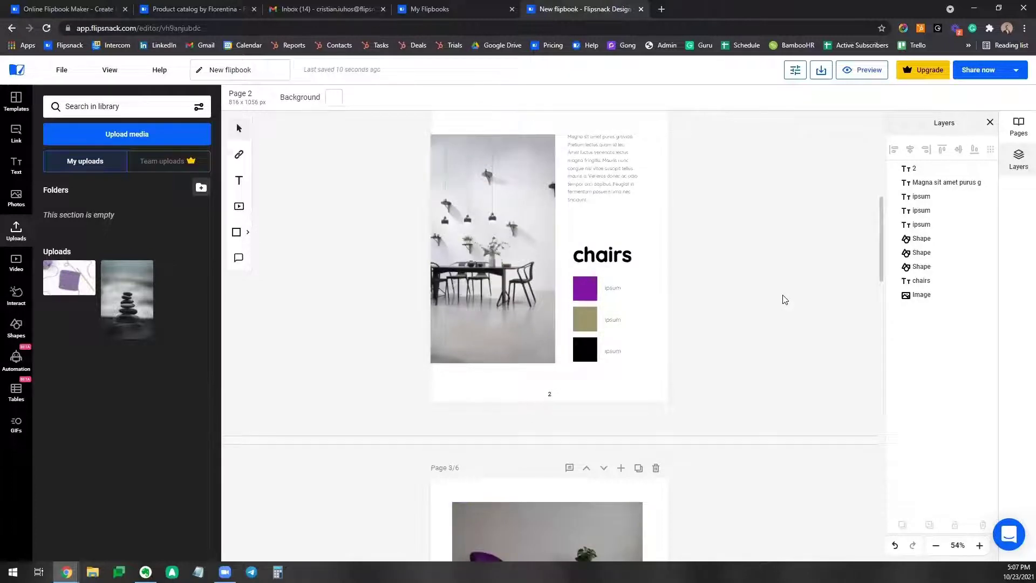
pyautogui.scroll(-3, 774, 305)
pyautogui.scroll(-4, 696, 367)
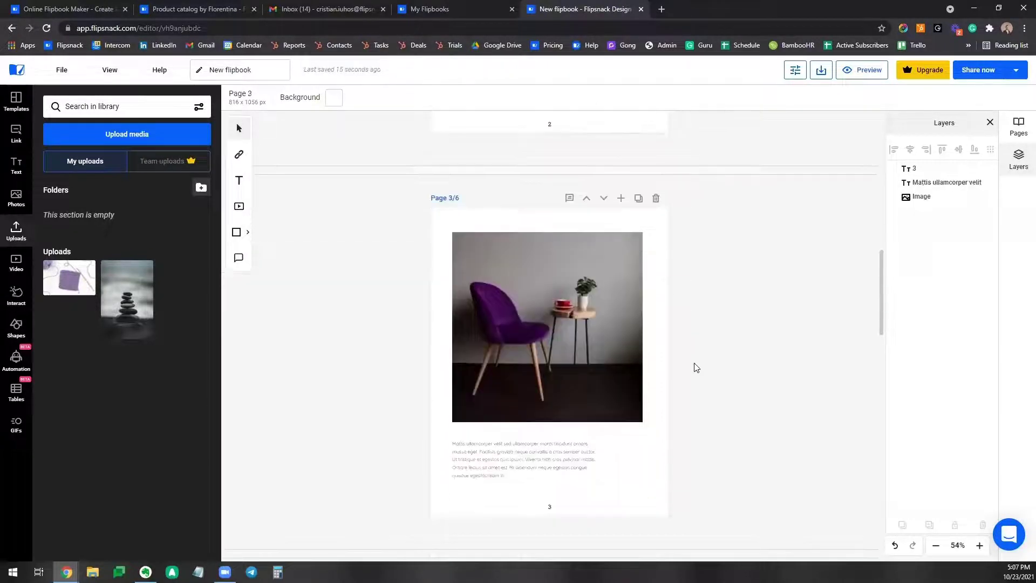
pyautogui.scroll(2, 697, 368)
pyautogui.scroll(-1, 723, 361)
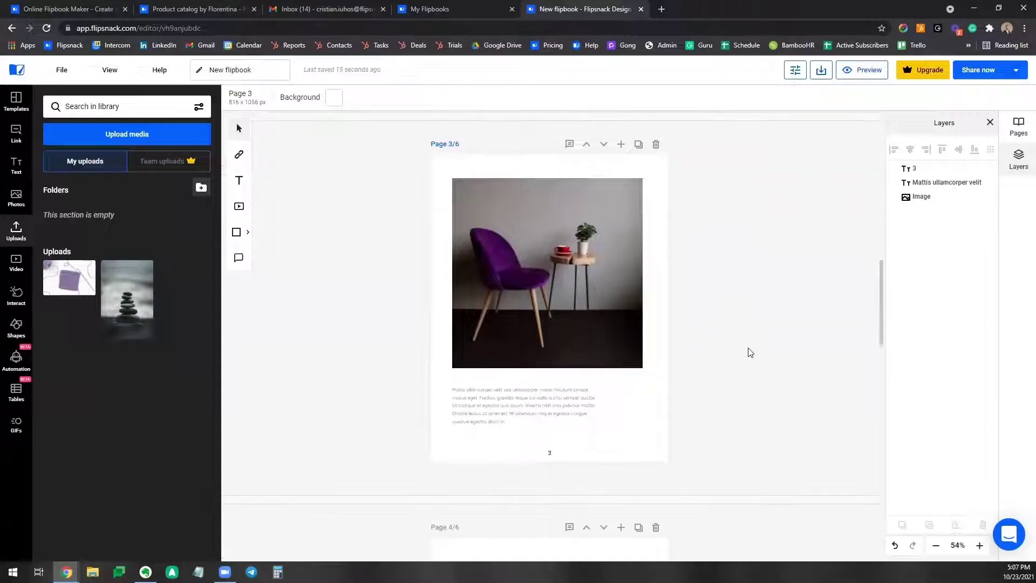
pyautogui.scroll(-7, 798, 278)
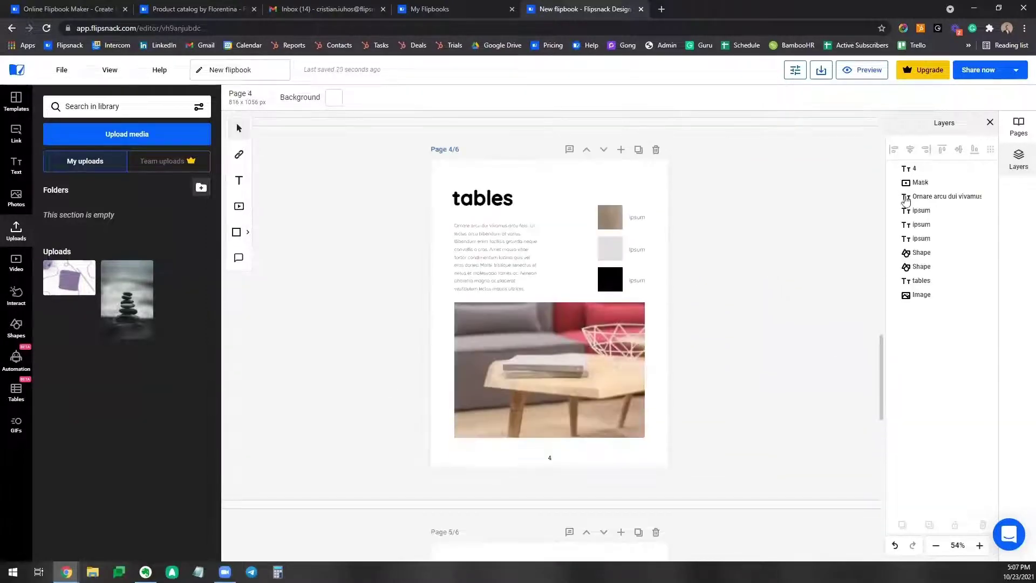
pyautogui.scroll(9, 753, 326)
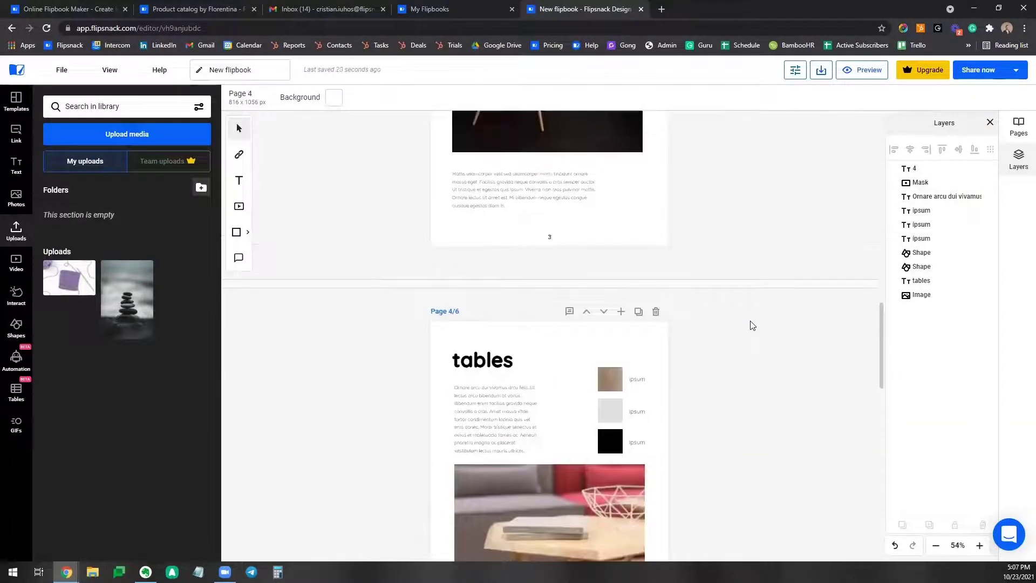
pyautogui.scroll(10, 753, 325)
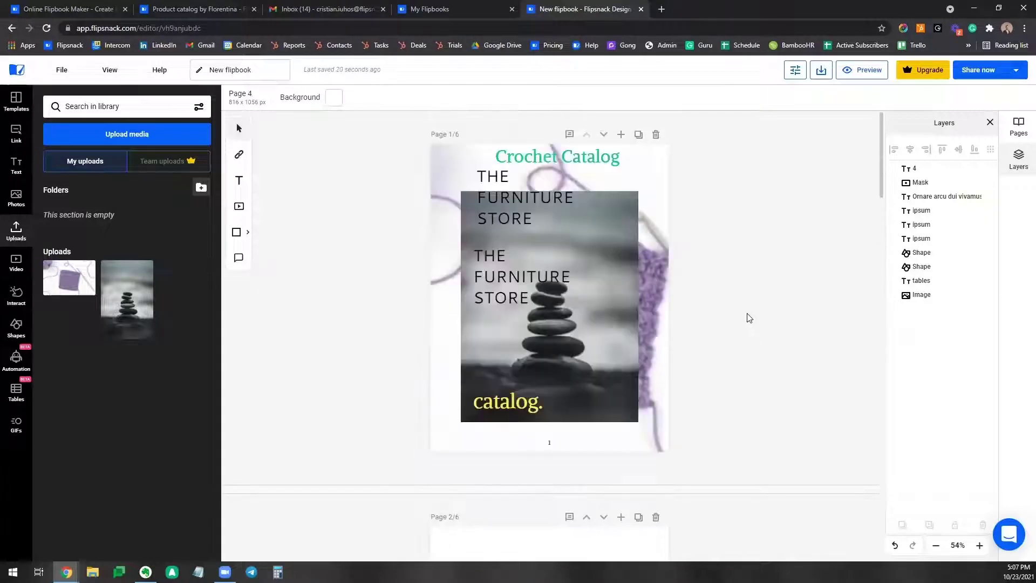
# Delete the lower of the two "The furniture Store" text boxes from the cover.
pyautogui.click(747, 300)
pyautogui.click(844, 280)
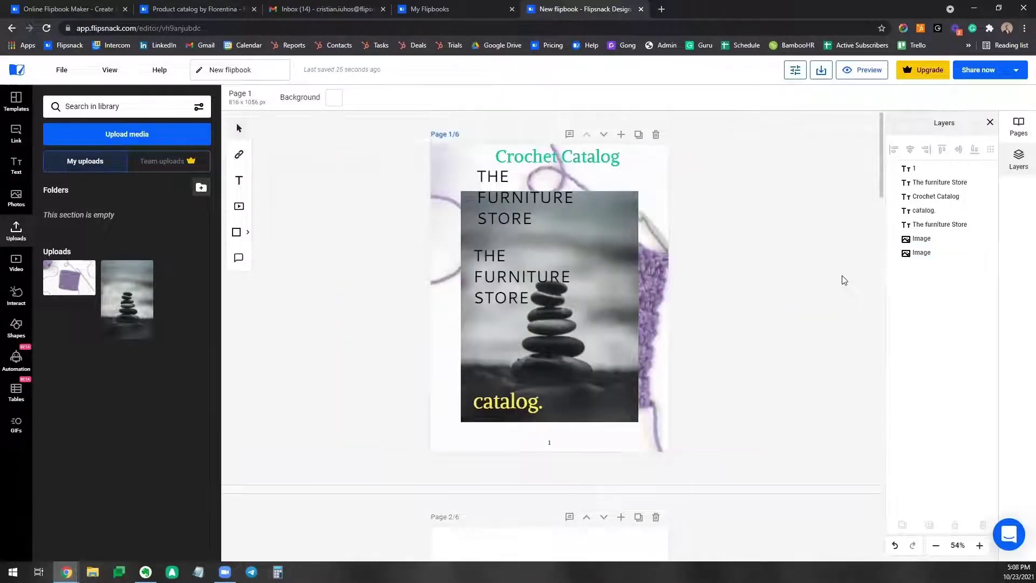
pyautogui.click(530, 287)
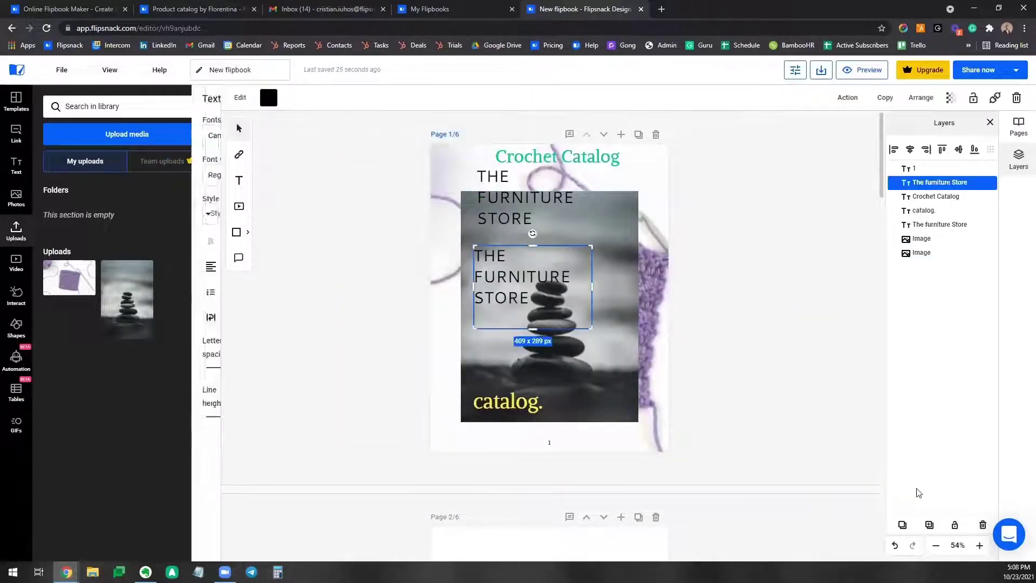
pyautogui.click(982, 525)
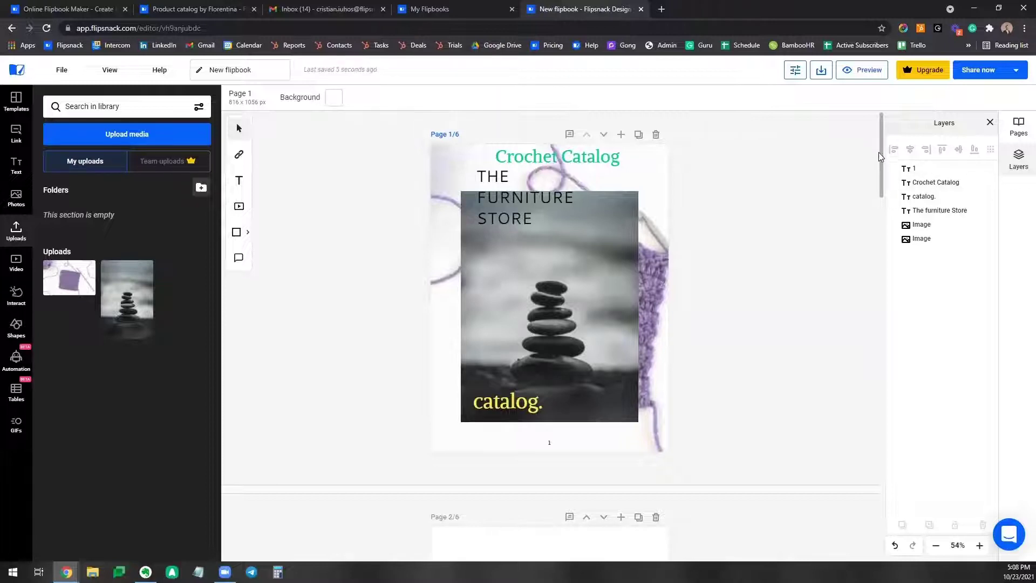
# Browse the catalog's pages and use the page thumbnails to view pages 2 and 3.
pyautogui.moveTo(879, 153); pyautogui.dragTo(885, 230)
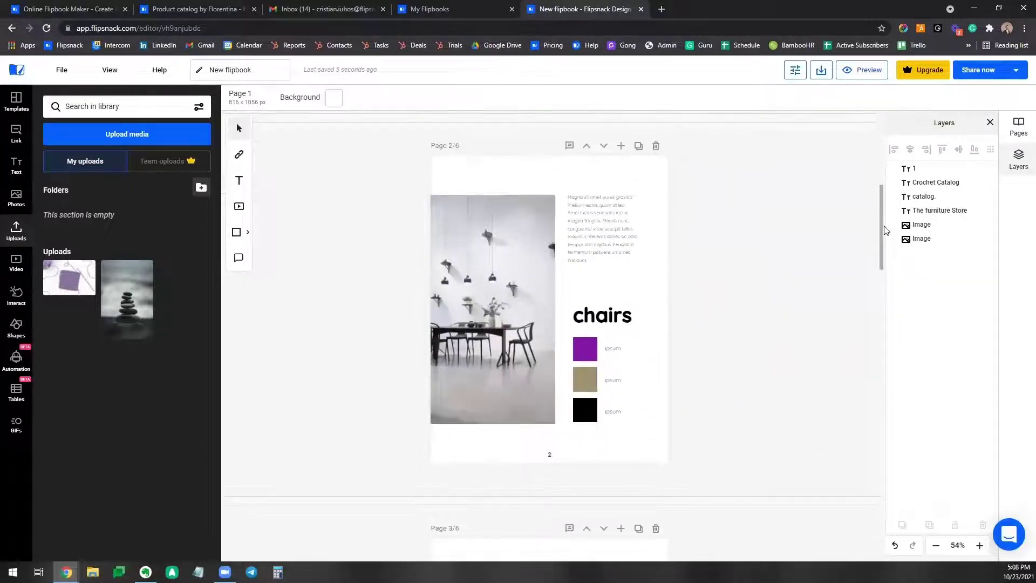
pyautogui.scroll(-5, 883, 242)
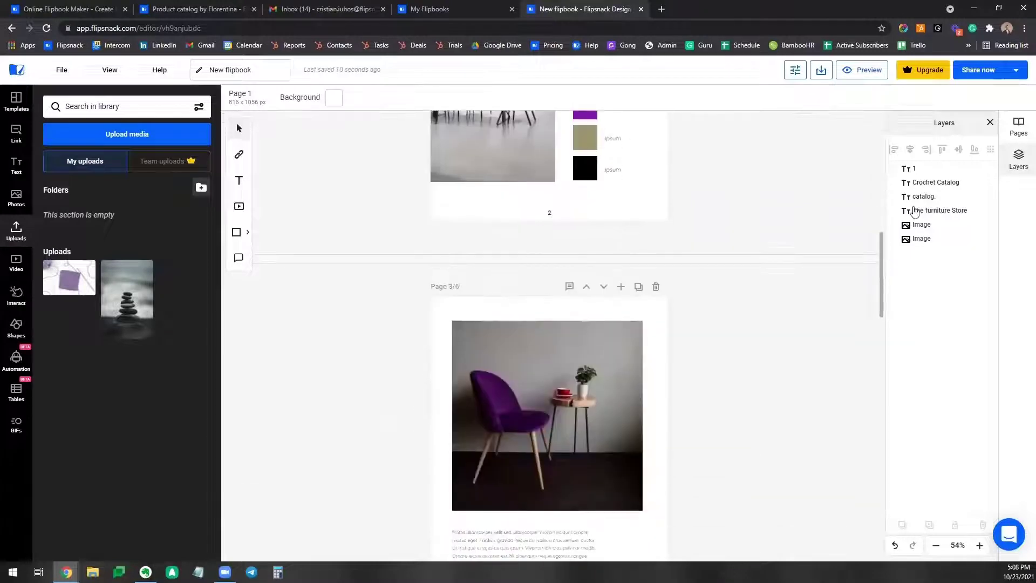
pyautogui.click(1017, 129)
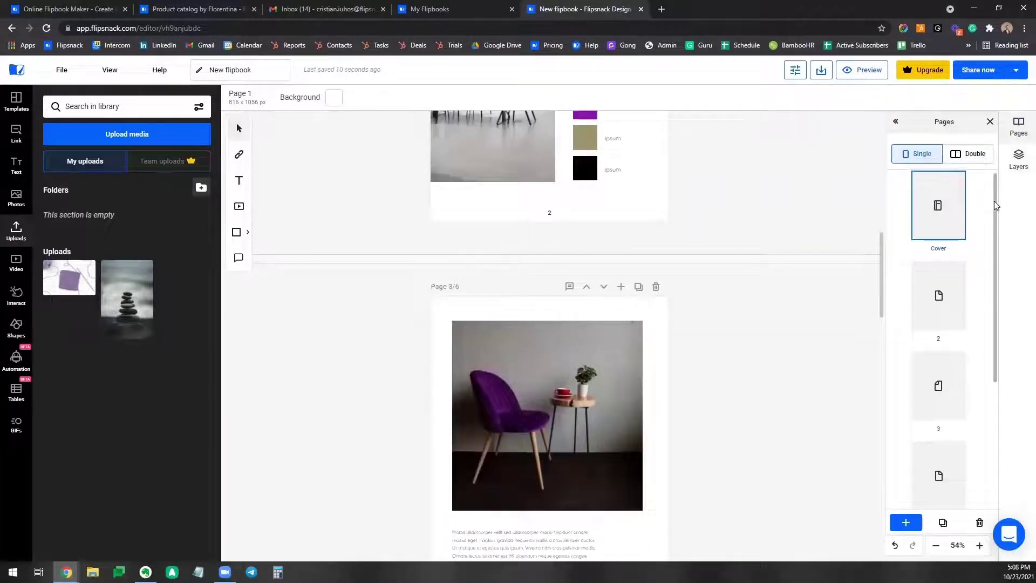
pyautogui.moveTo(994, 200); pyautogui.dragTo(944, 250)
pyautogui.click(943, 250)
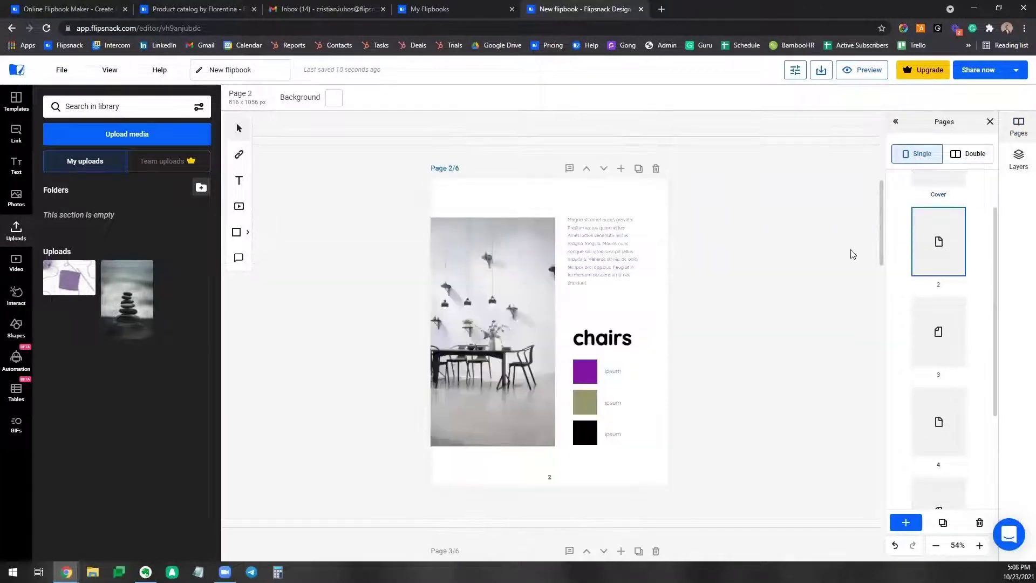
pyautogui.scroll(7, 803, 253)
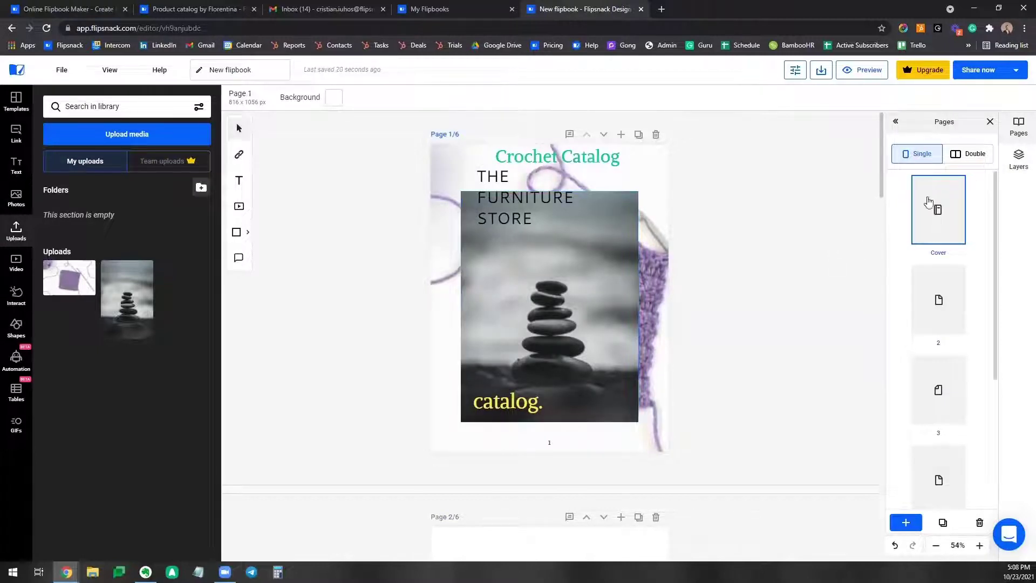
pyautogui.click(952, 306)
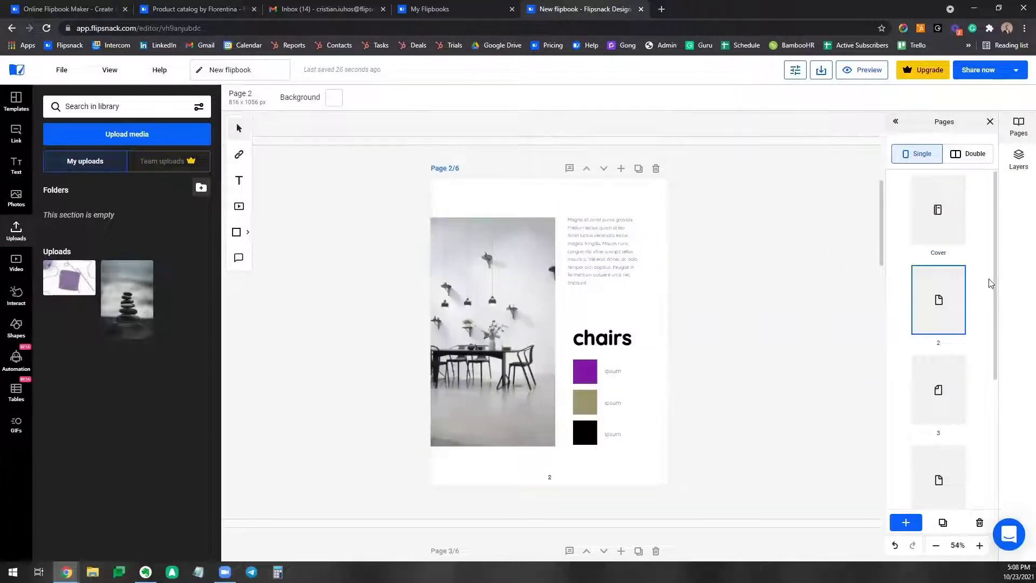
pyautogui.scroll(-2, 996, 256)
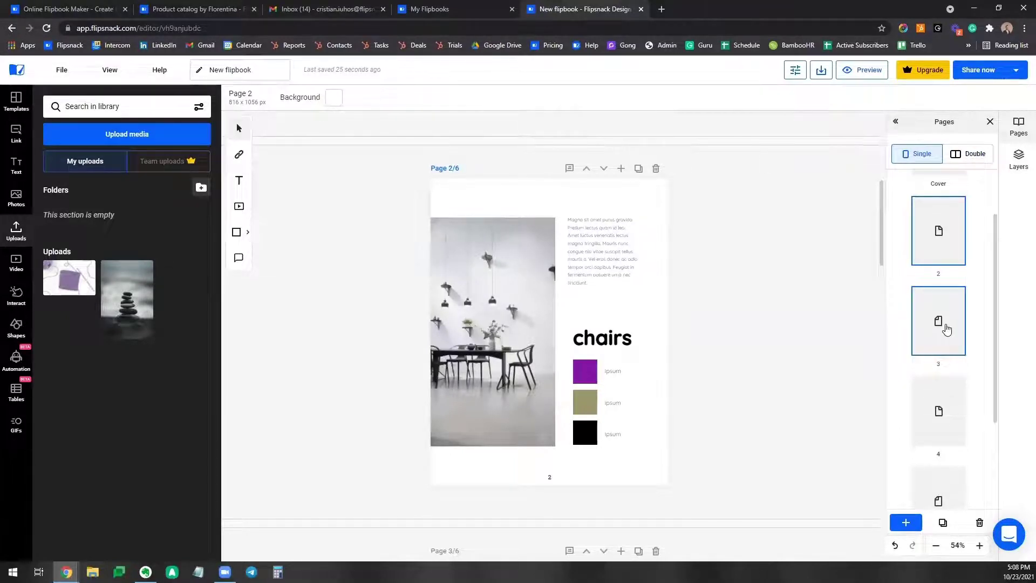
pyautogui.click(948, 329)
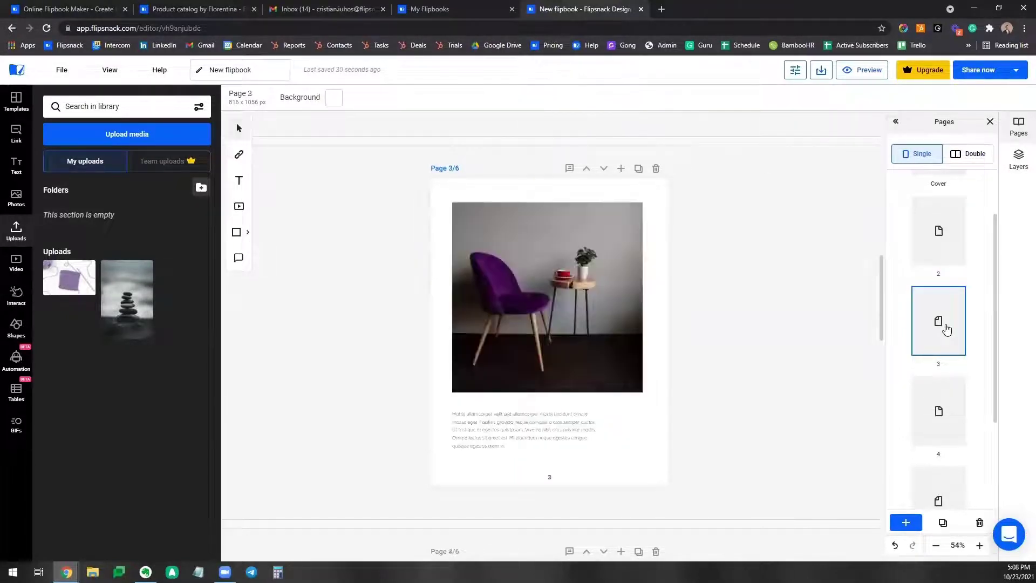
# Look through the remaining pages up to page 5 using the page thumbnails, and return to the cover to examine its background photo.
pyautogui.scroll(-2, 947, 330)
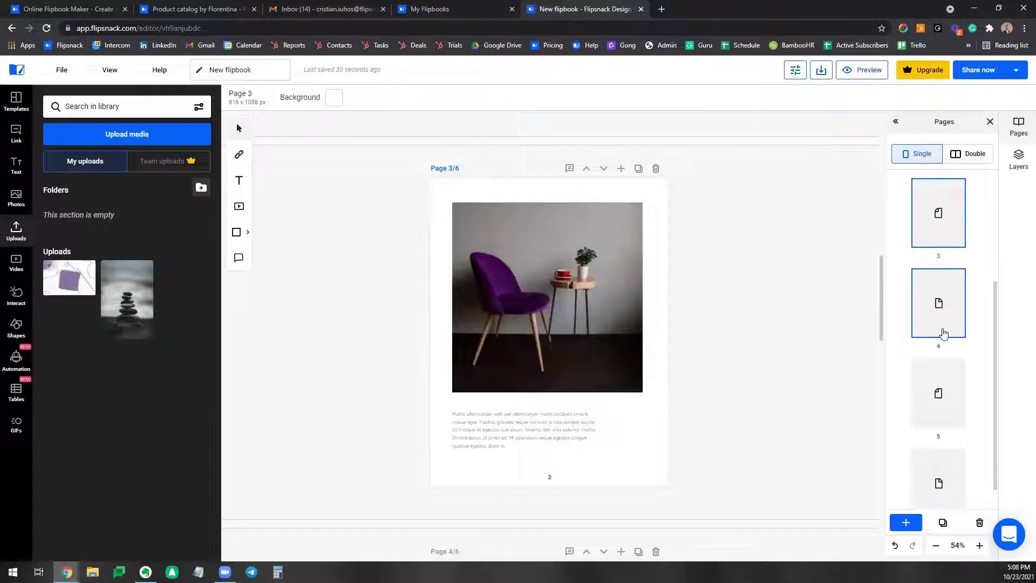
pyautogui.click(945, 330)
pyautogui.scroll(-1, 996, 345)
pyautogui.click(950, 356)
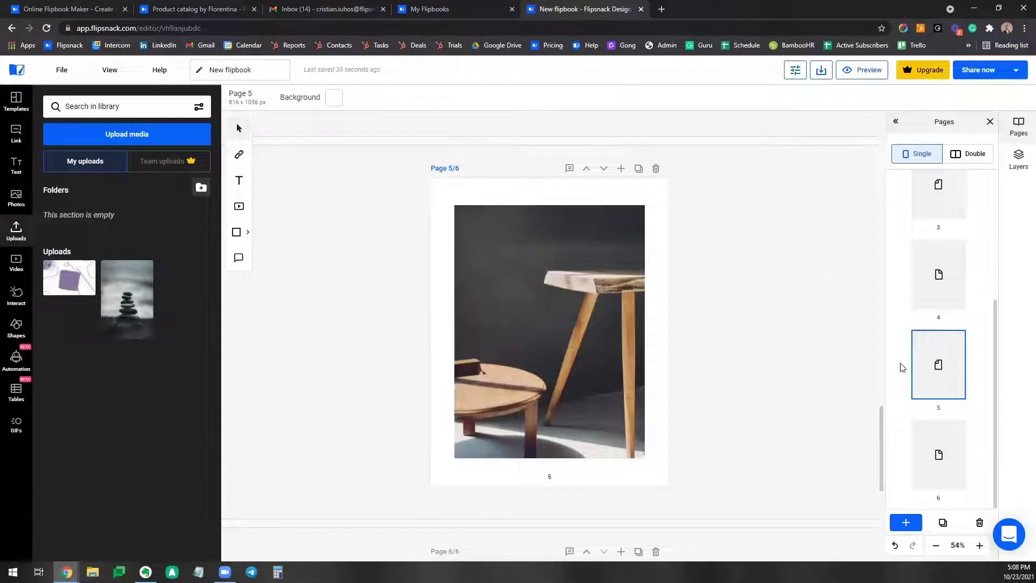
pyautogui.scroll(4, 955, 291)
pyautogui.click(944, 231)
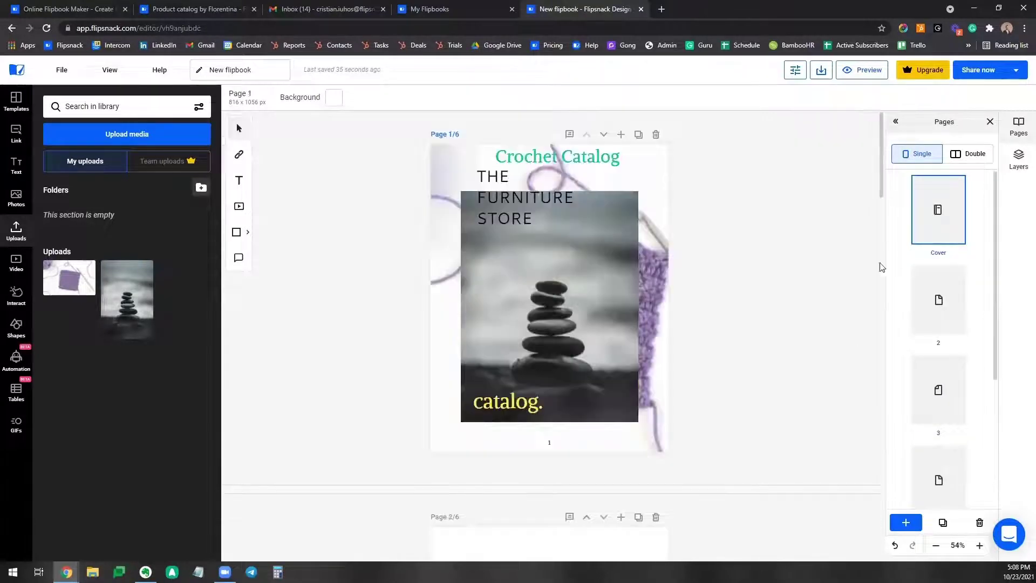
pyautogui.click(747, 232)
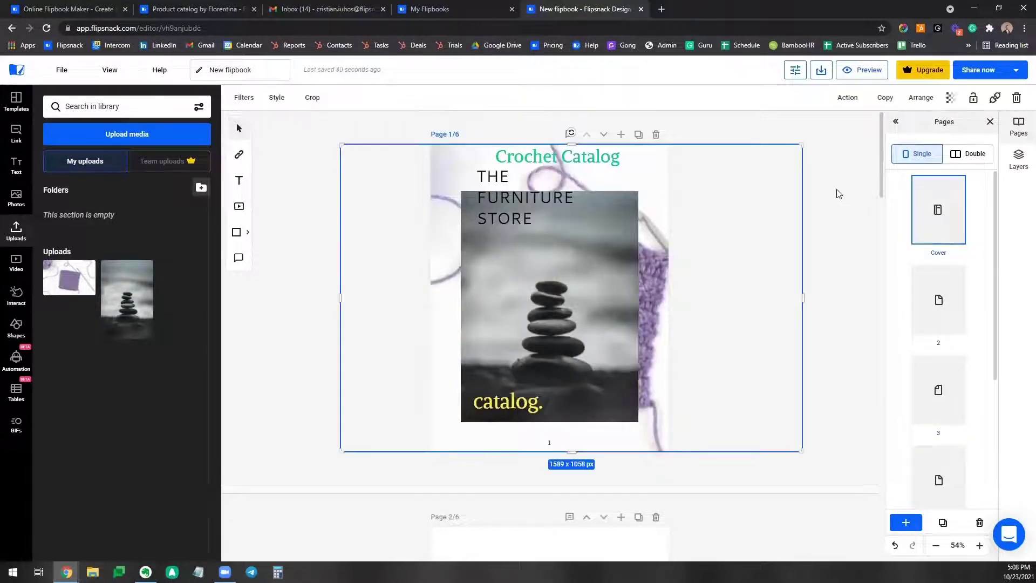
pyautogui.click(866, 169)
pyautogui.scroll(-1, 879, 157)
pyautogui.scroll(1, 864, 167)
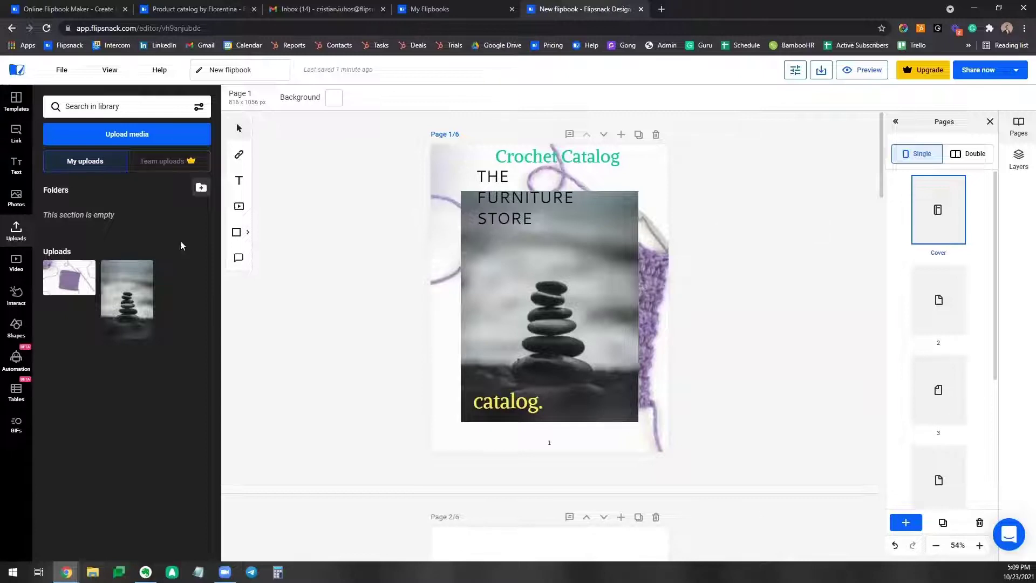
# Try placing the uploaded purple crochet photo on the cover as a separate image, and delete it again.
pyautogui.moveTo(75, 280); pyautogui.dragTo(328, 257)
pyautogui.moveTo(596, 298); pyautogui.dragTo(578, 239)
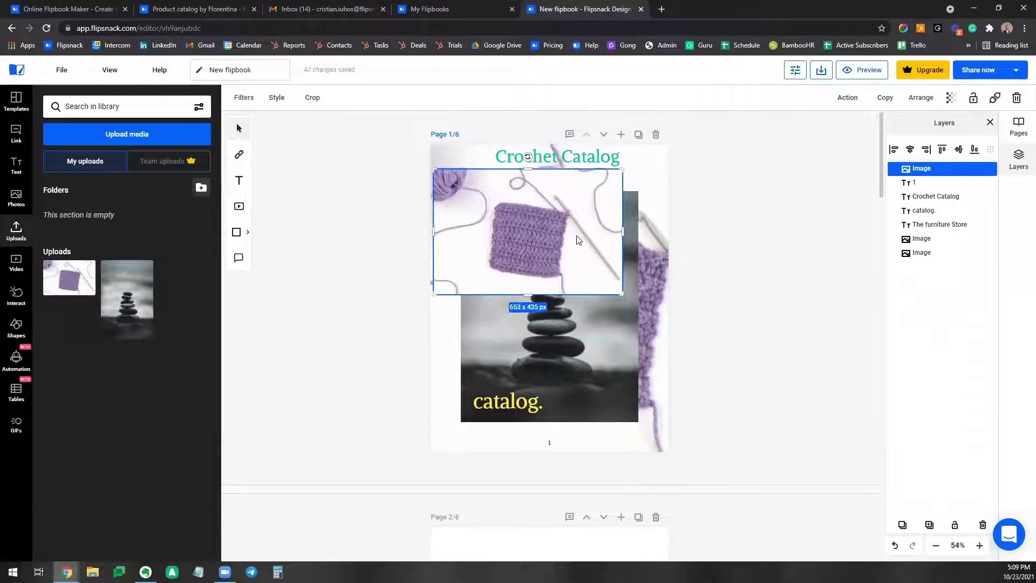
pyautogui.press('Delete')
# Try adding a second stones image to the cover, shrink it to about 214 x 321 px, and delete it.
pyautogui.moveTo(141, 303); pyautogui.dragTo(314, 272)
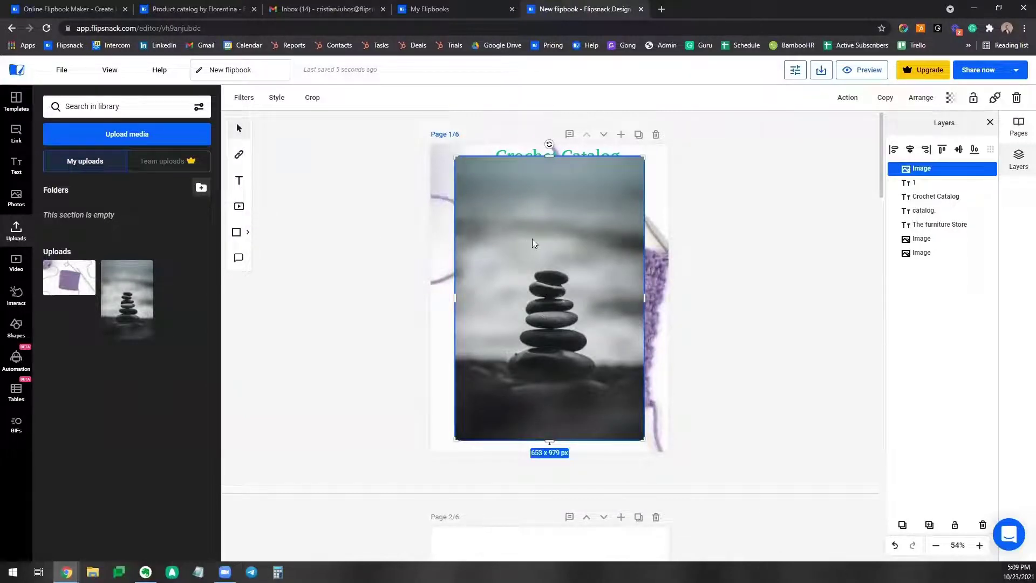
pyautogui.moveTo(532, 243)
pyautogui.mouseDown()
pyautogui.moveTo(649, 368)
pyautogui.moveTo(646, 350)
pyautogui.moveTo(548, 236)
pyautogui.mouseUp()
pyautogui.moveTo(573, 158); pyautogui.dragTo(477, 206)
pyautogui.moveTo(529, 297); pyautogui.dragTo(576, 321)
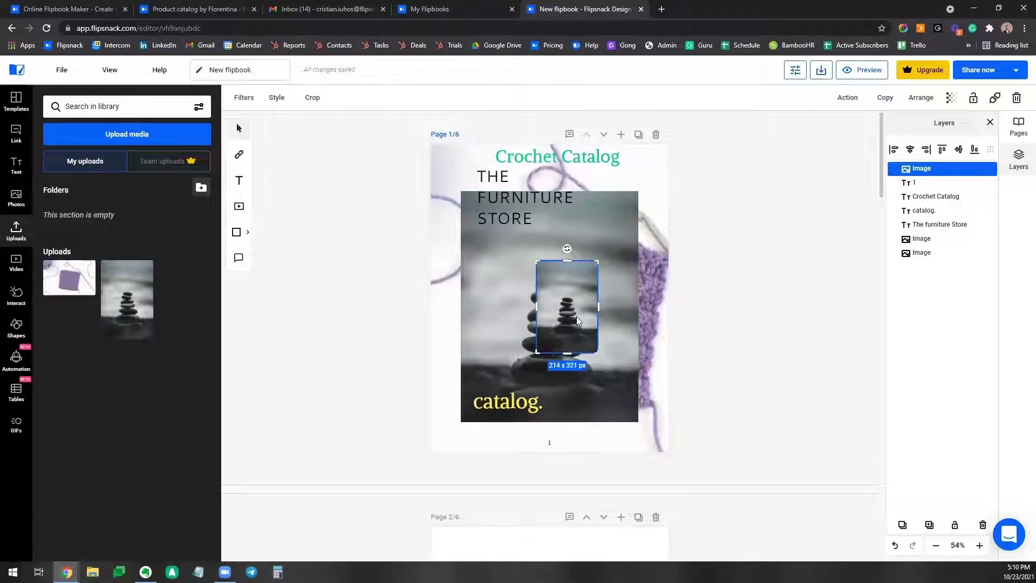
pyautogui.press('Delete')
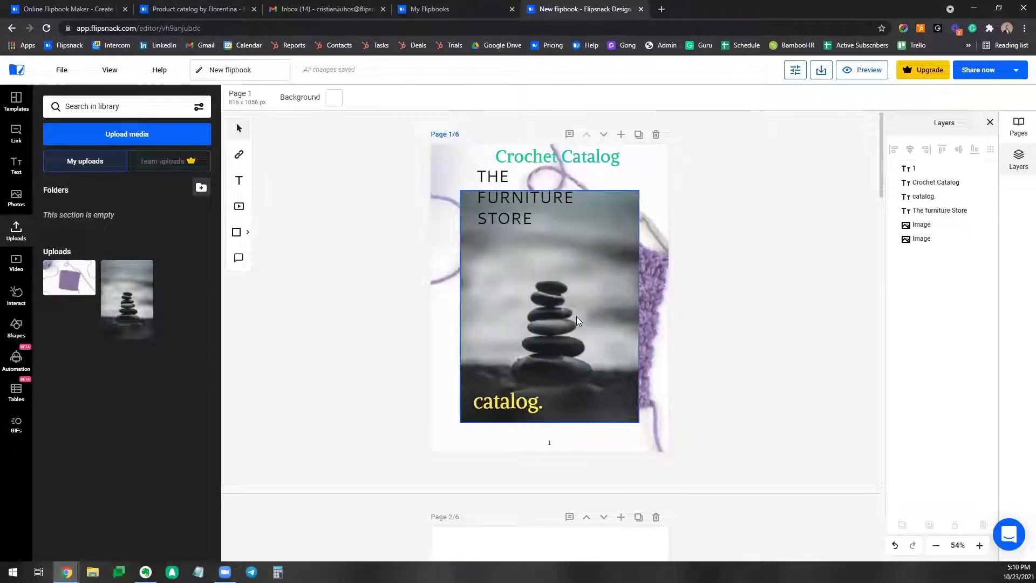
# Upload the image knitting-stockinette-stitch-1024x684 from the Downloads folder to the media library.
pyautogui.click(69, 136)
pyautogui.scroll(-5, 175, 187)
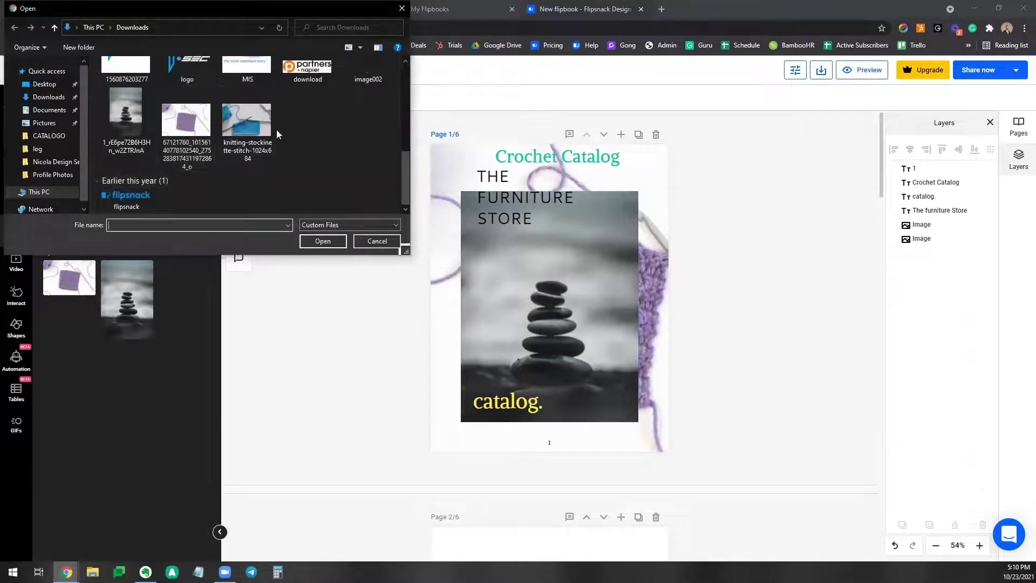
pyautogui.doubleClick(246, 121)
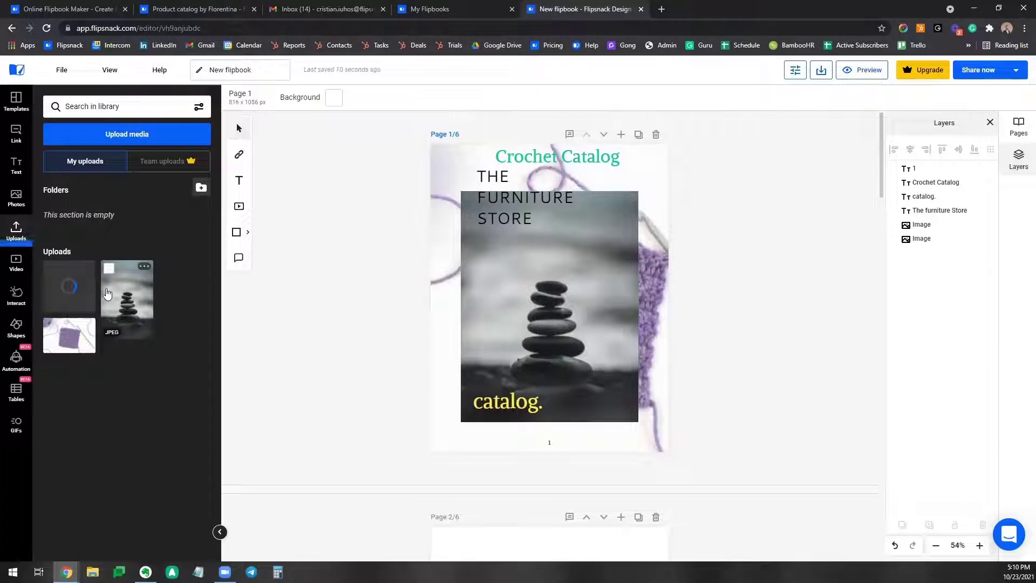
pyautogui.moveTo(113, 282)
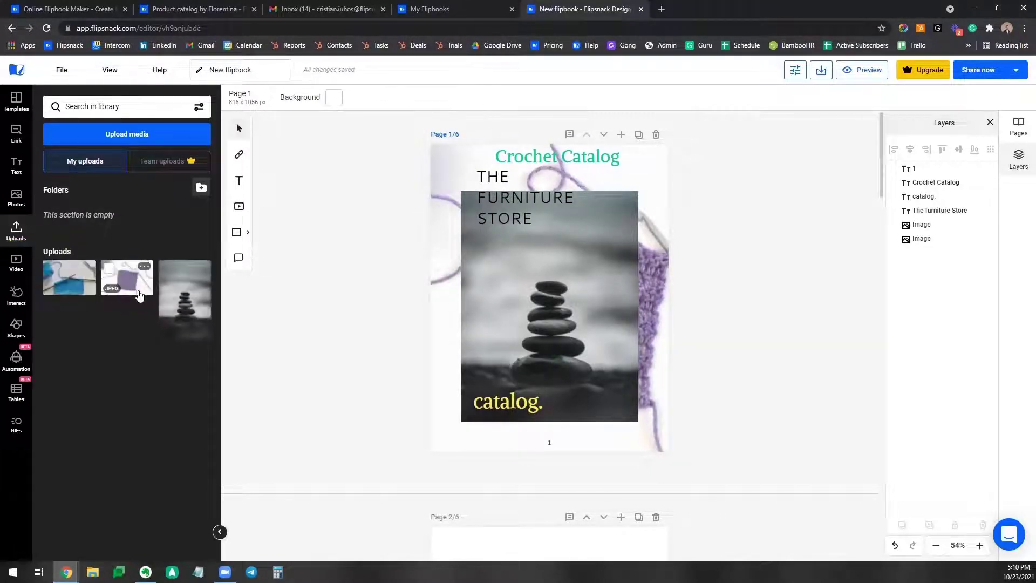
# Try placing the stones image from the uploads on the cover at a smaller size, and remove that copy.
pyautogui.moveTo(172, 292)
pyautogui.moveTo(172, 291); pyautogui.dragTo(456, 269)
pyautogui.moveTo(644, 438); pyautogui.dragTo(505, 290)
pyautogui.press('Delete')
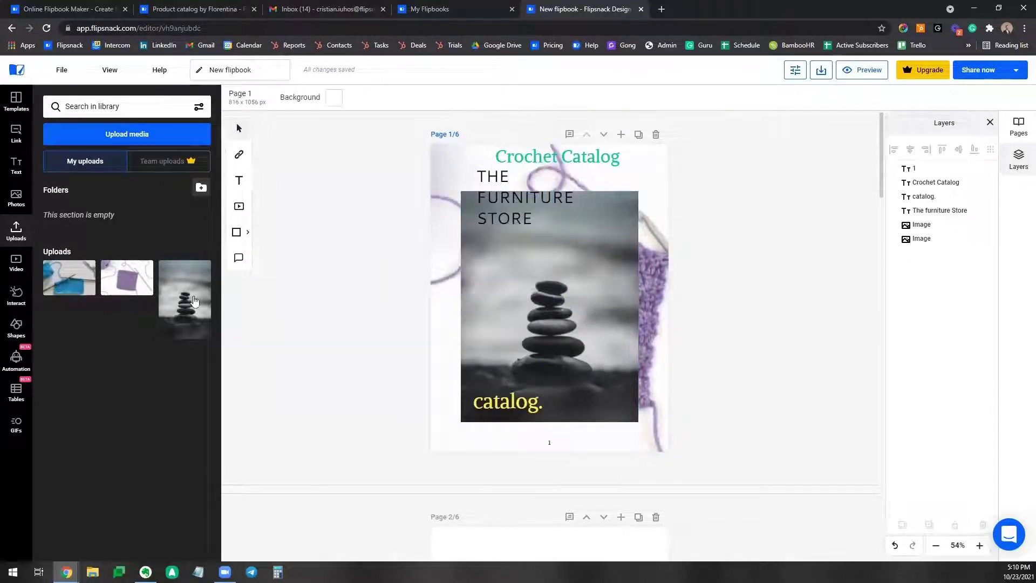
# Replace the purple crochet photo in the cover's background with the uploaded blue knitting photo.
pyautogui.moveTo(79, 288); pyautogui.dragTo(367, 280)
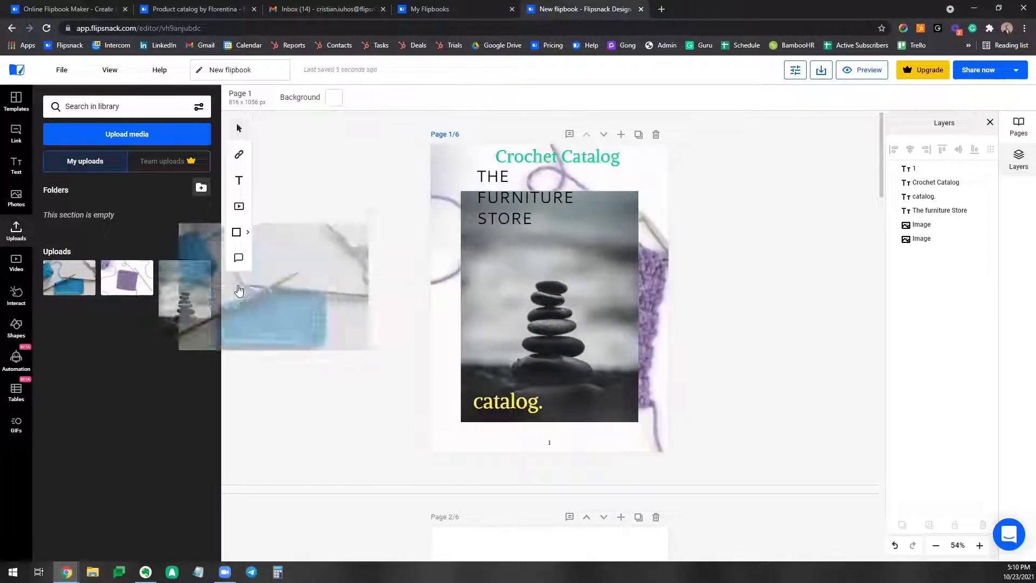
pyautogui.click(435, 252)
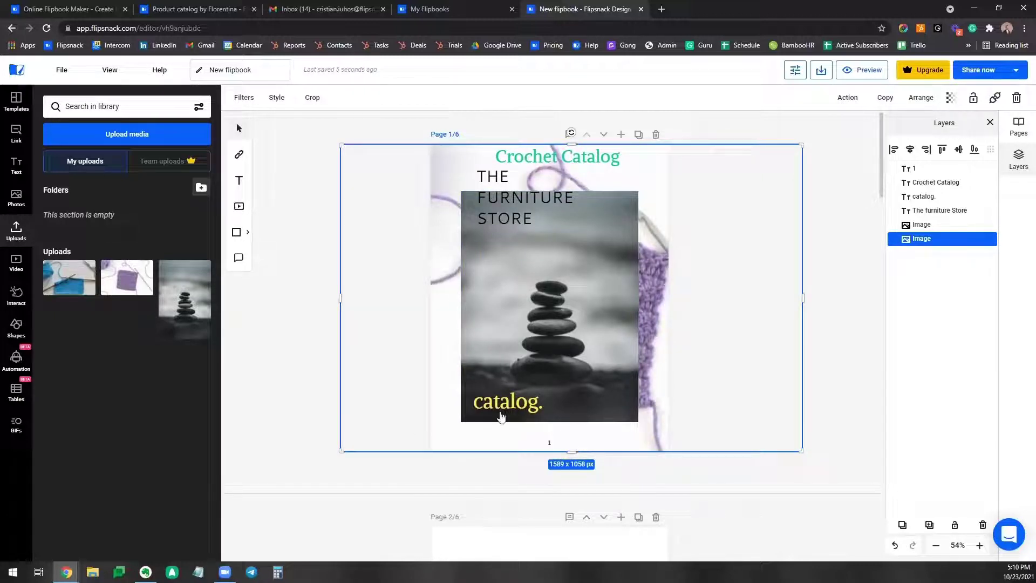
pyautogui.click(316, 281)
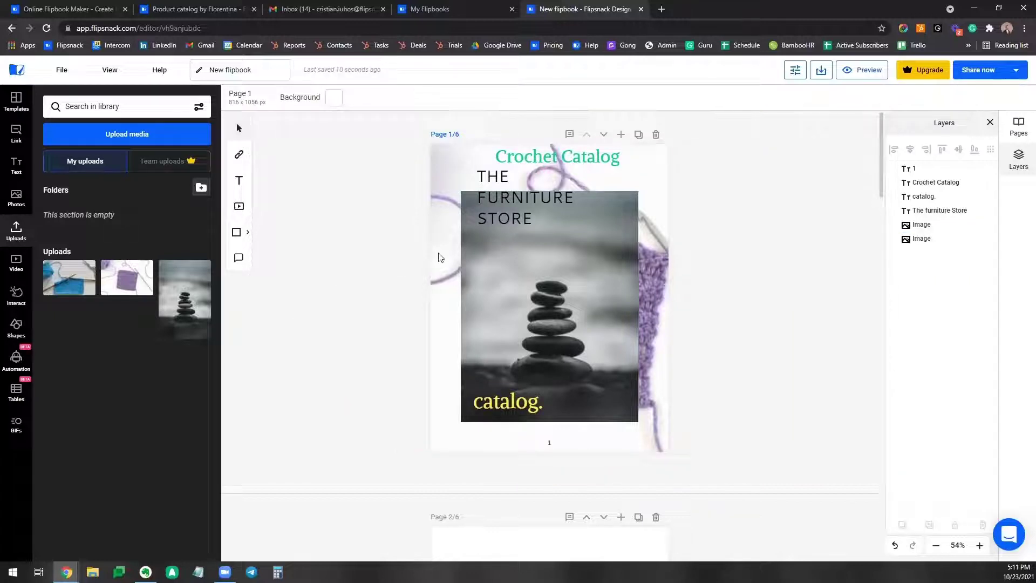
pyautogui.moveTo(60, 287); pyautogui.dragTo(406, 291)
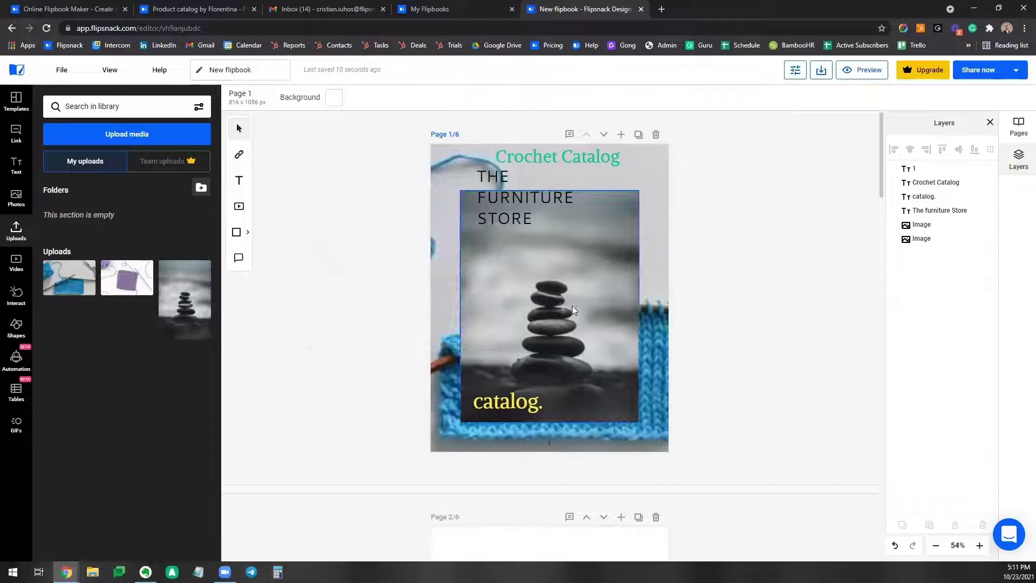
pyautogui.click(655, 308)
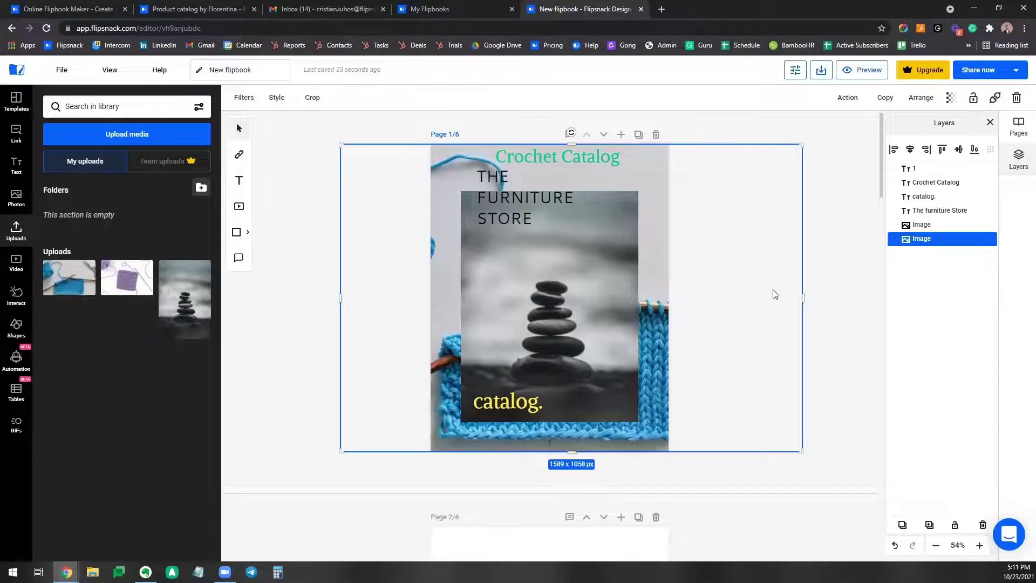
# Replace the dining room photo on page 2 with the uploaded stones image.
pyautogui.scroll(-6, 775, 295)
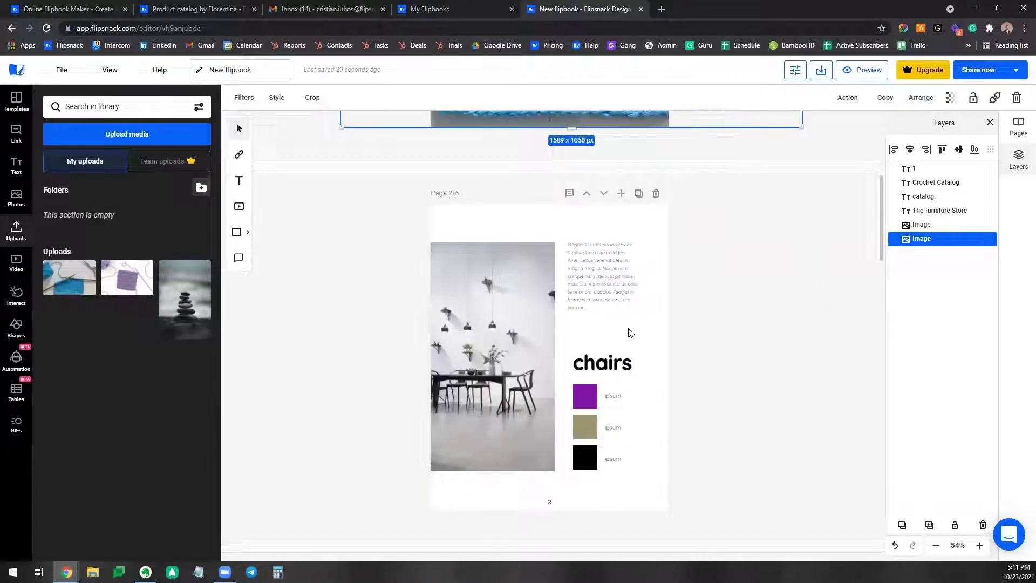
pyautogui.scroll(-1, 594, 329)
pyautogui.moveTo(186, 294); pyautogui.dragTo(463, 301)
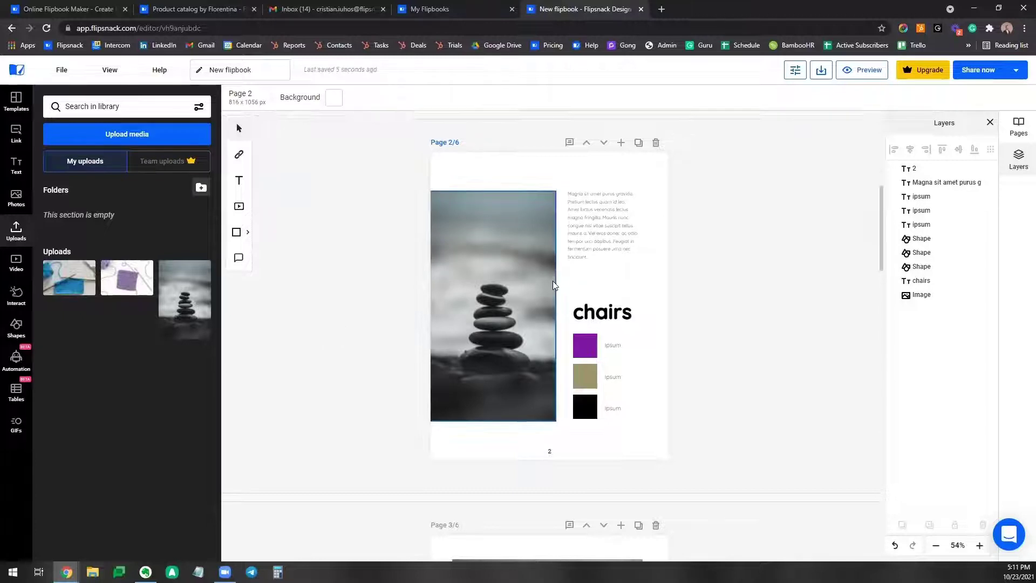
# Shift the blue knitting photo on the cover to the left so it is centered horizontally on the page.
pyautogui.scroll(6, 566, 280)
pyautogui.click(663, 300)
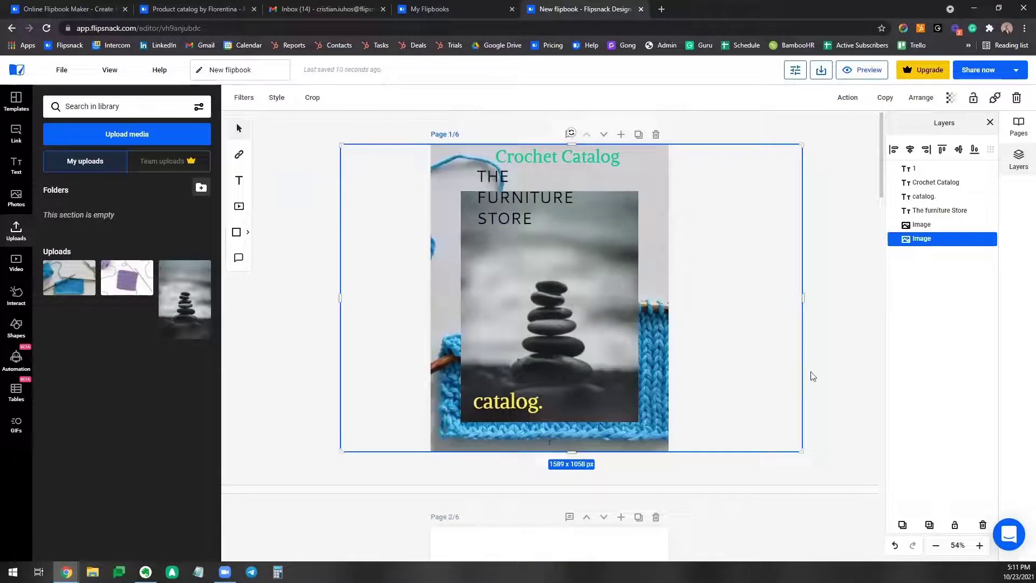
pyautogui.moveTo(758, 395); pyautogui.dragTo(709, 395)
pyautogui.moveTo(728, 393); pyautogui.dragTo(743, 394)
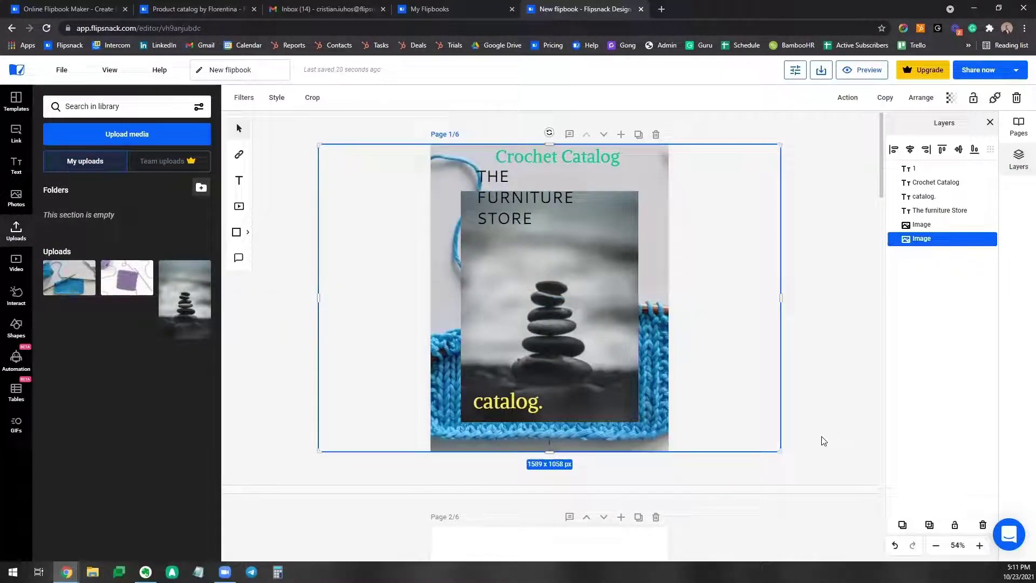
# Resize and reposition the cover's blue knitting photo to about 1693 x 1128 px so it fills the whole page.
pyautogui.moveTo(780, 451); pyautogui.dragTo(736, 394)
pyautogui.moveTo(675, 317); pyautogui.dragTo(747, 319)
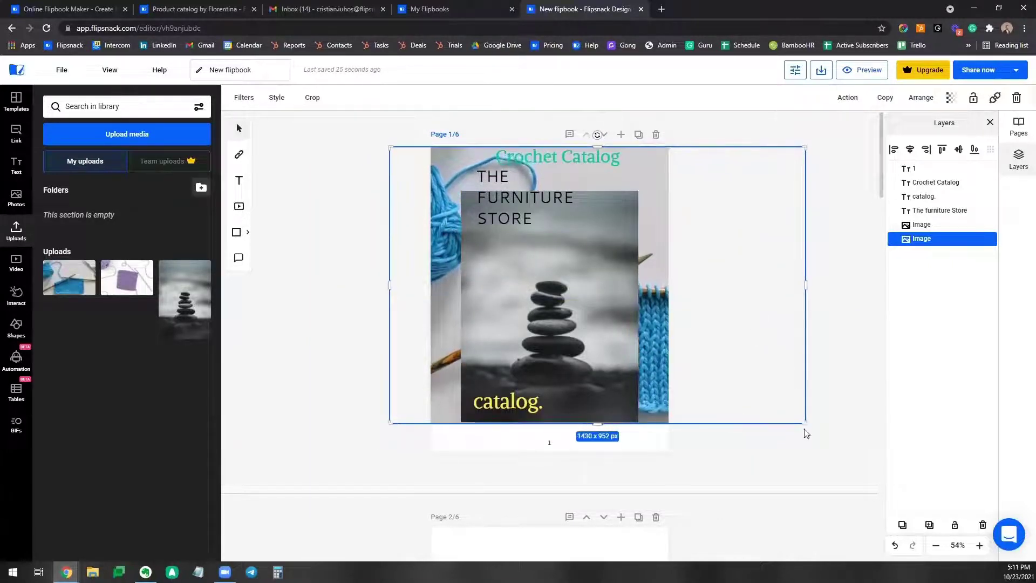
pyautogui.moveTo(400, 422); pyautogui.dragTo(381, 381)
pyautogui.click(825, 396)
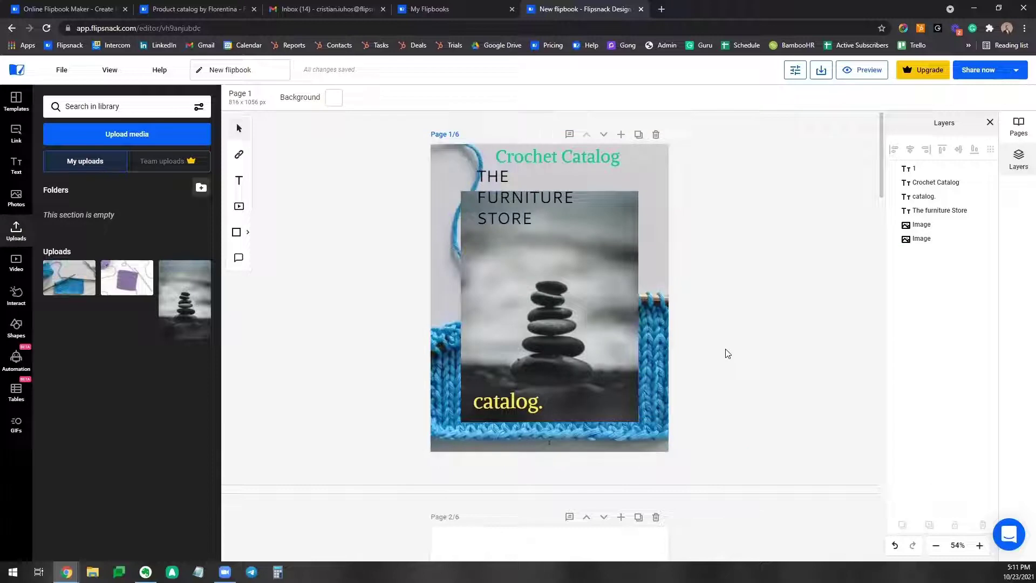
# Move the enlarged knitting photo slightly left behind the cover's stones image.
pyautogui.click(728, 354)
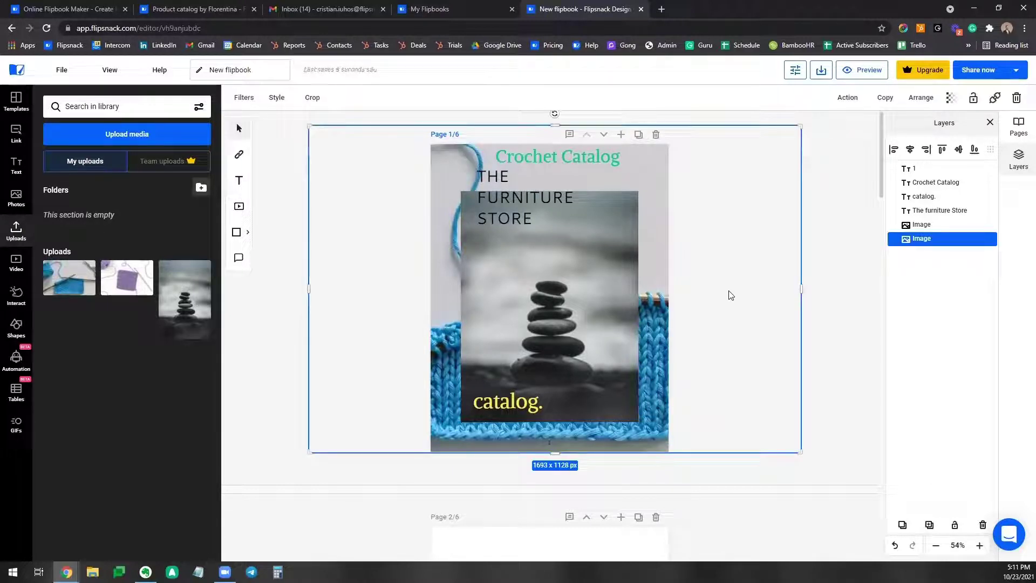
pyautogui.moveTo(731, 295); pyautogui.dragTo(707, 296)
pyautogui.click(830, 319)
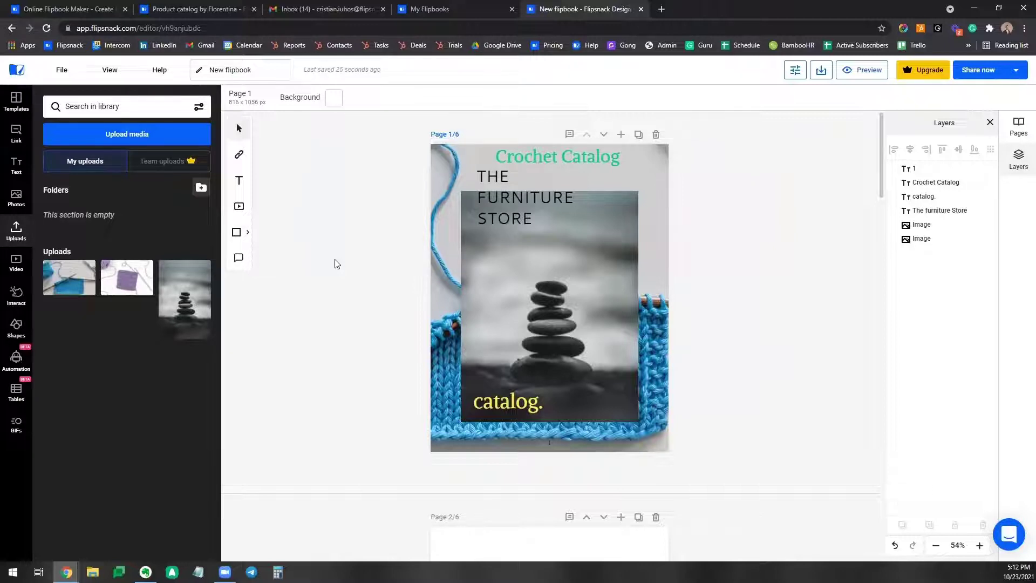
# Go to page 2 and browse the categories of the stock photo library.
pyautogui.scroll(-3, 336, 264)
pyautogui.scroll(3, 334, 263)
pyautogui.click(354, 275)
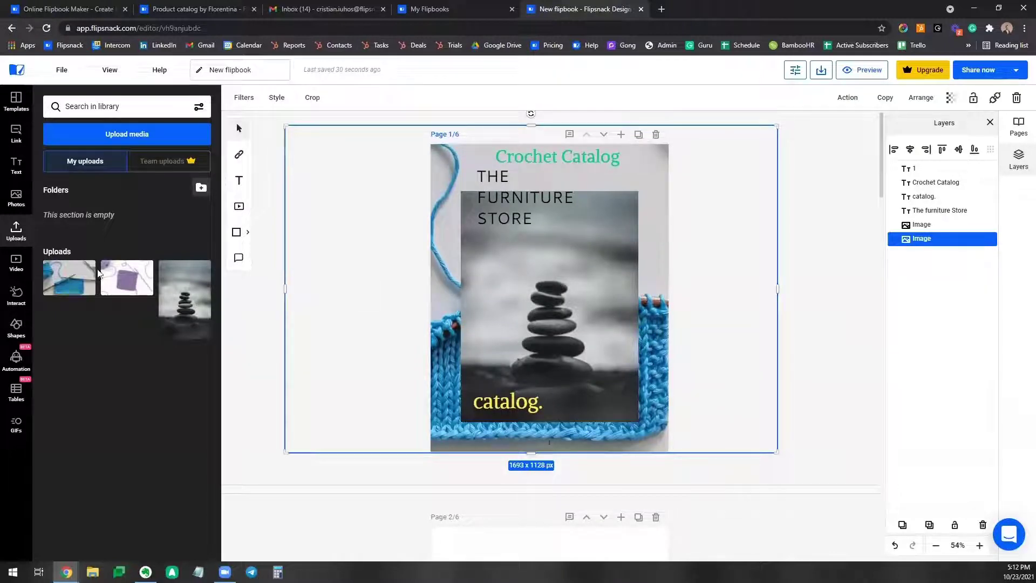
pyautogui.scroll(-2, 258, 294)
pyautogui.scroll(-2, 258, 294)
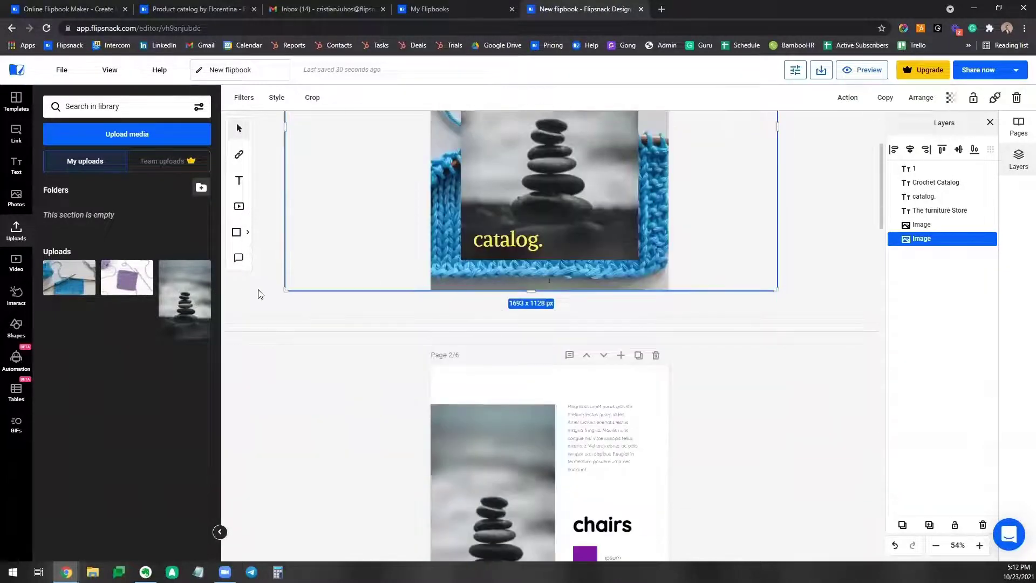
pyautogui.scroll(-3, 324, 317)
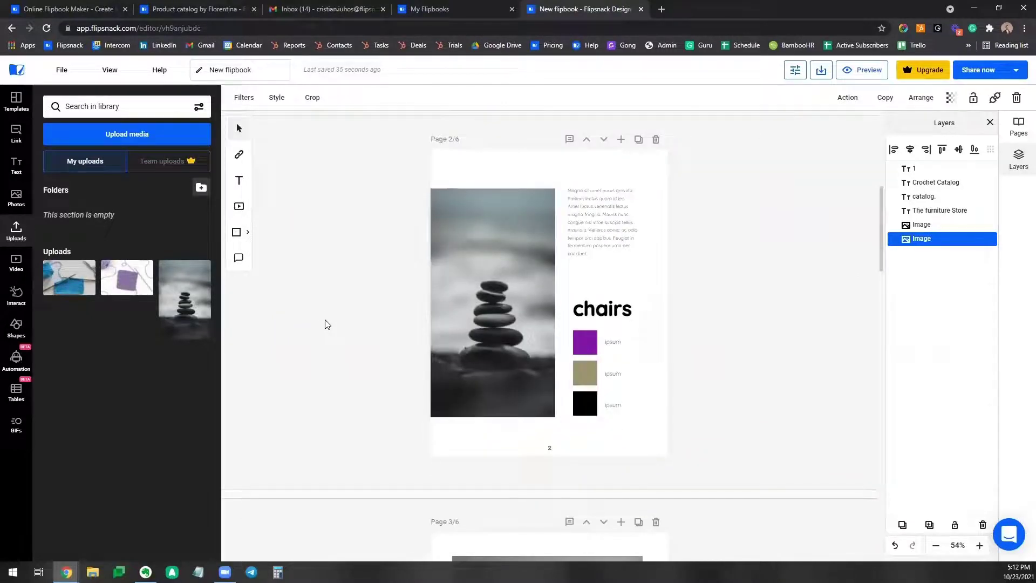
pyautogui.click(16, 203)
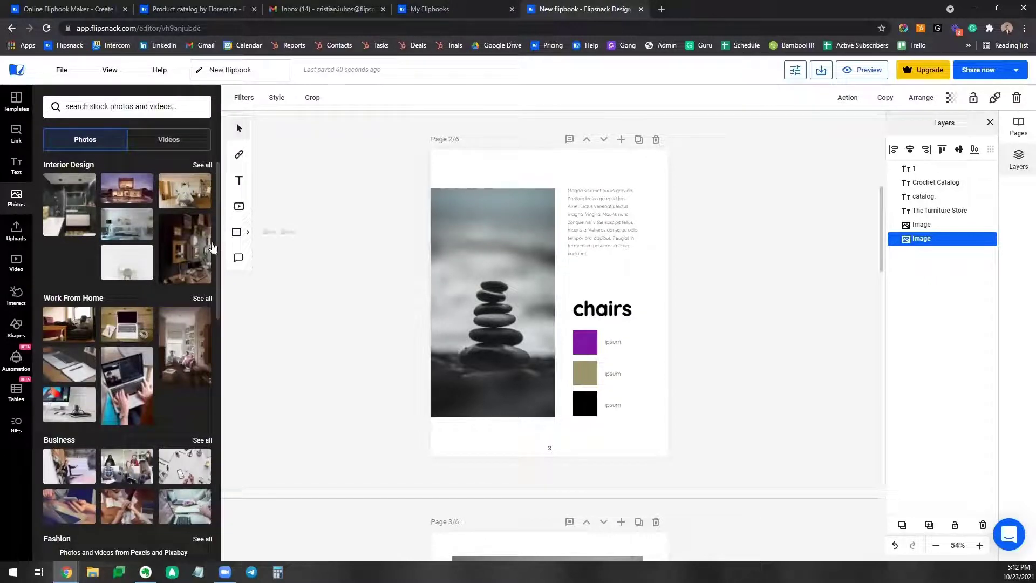
pyautogui.scroll(-3, 193, 249)
pyautogui.scroll(-8, 192, 246)
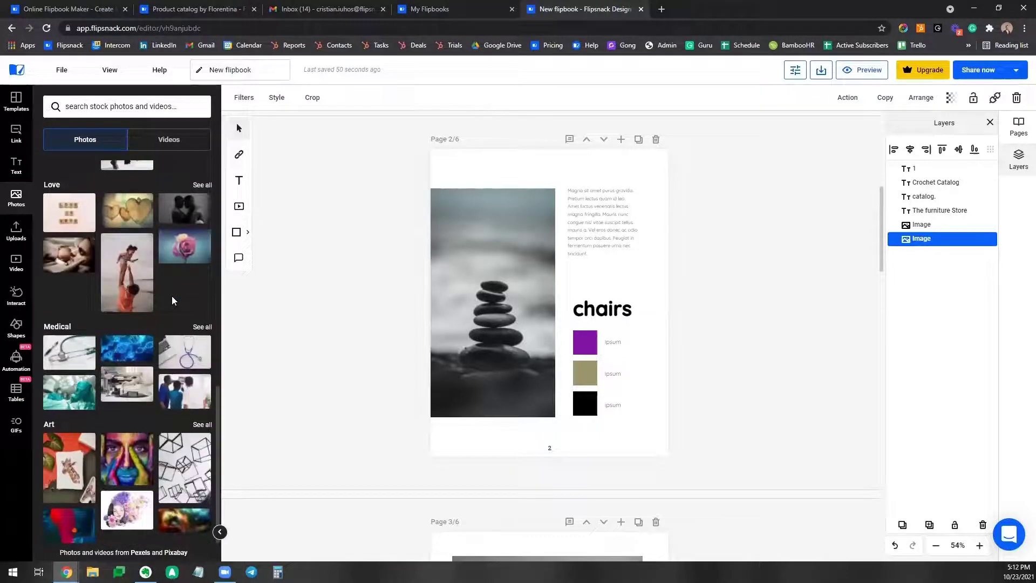
pyautogui.scroll(10, 133, 394)
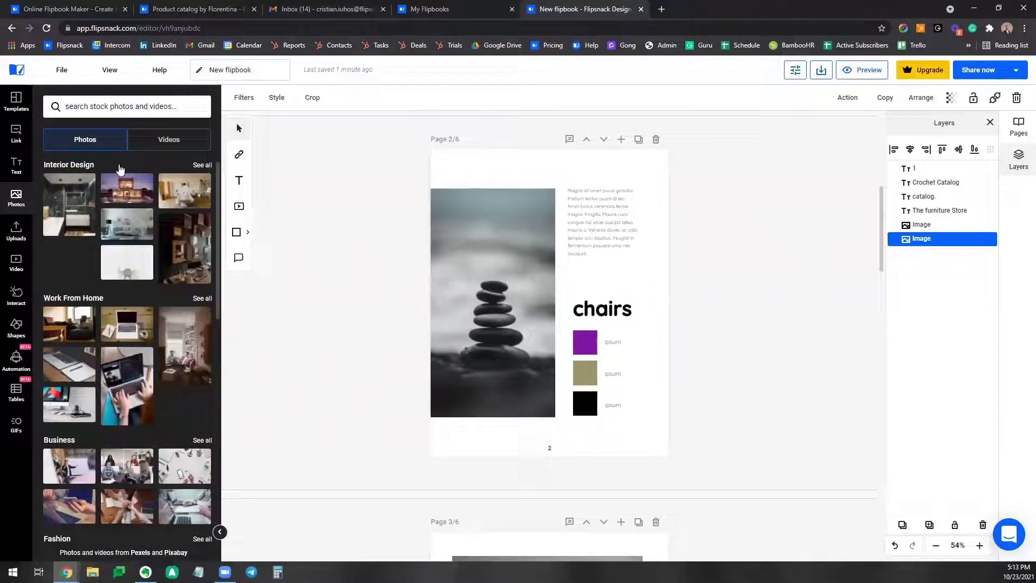
# Search the stock photos for "crochet" and look through the matching pictures.
pyautogui.click(98, 110)
pyautogui.write('crochet')
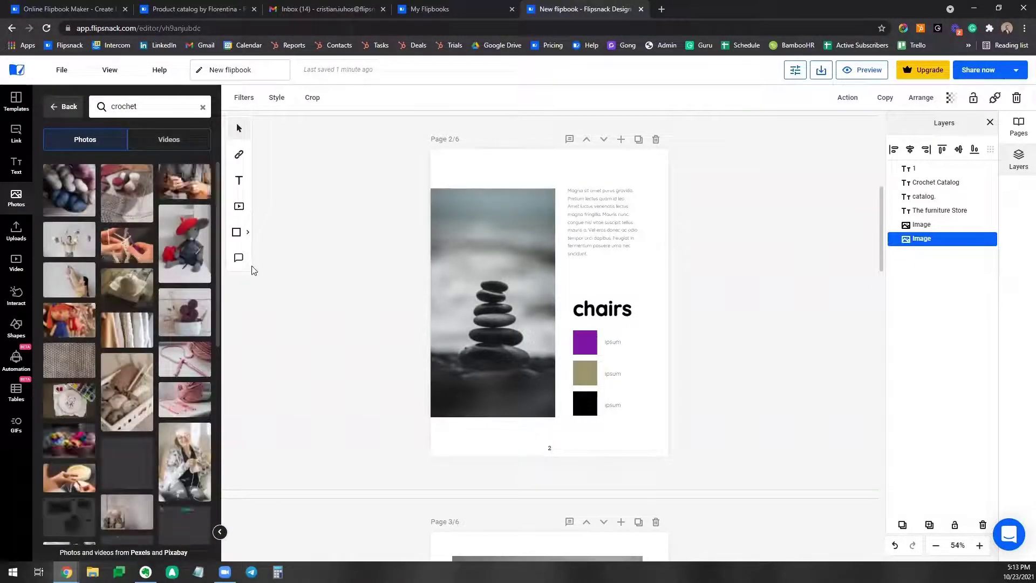
pyautogui.scroll(-1, 178, 291)
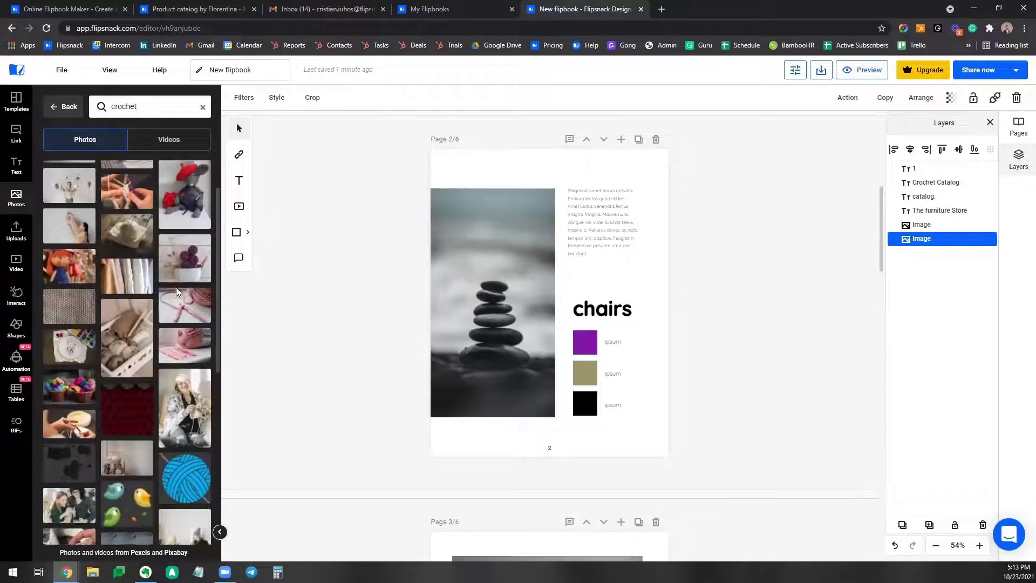
pyautogui.scroll(-3, 134, 327)
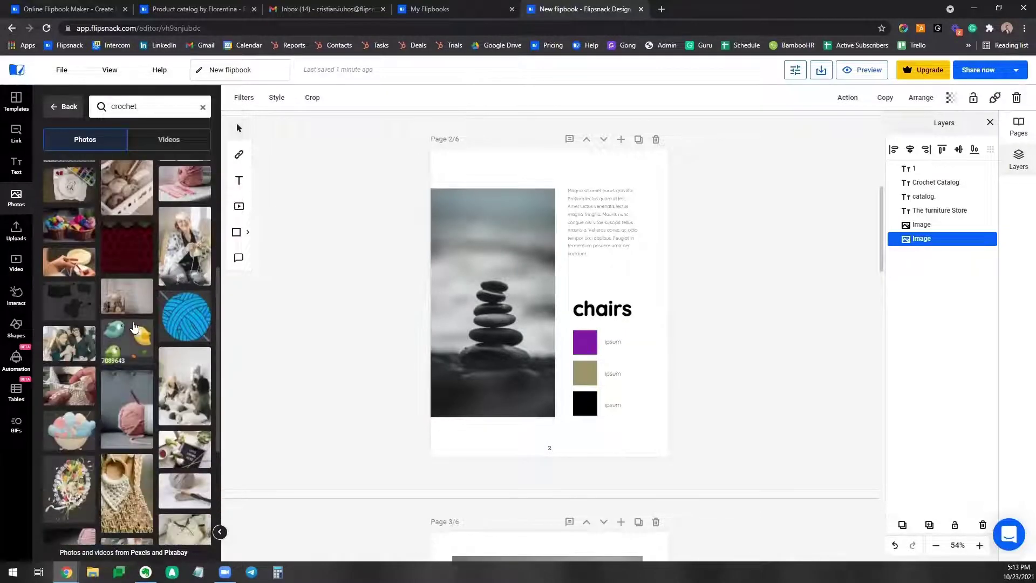
# Browse the crochet photos and replace page 2's stones image with the crocheted toy wearing a red beret.
pyautogui.scroll(-2, 135, 330)
pyautogui.scroll(-4, 142, 359)
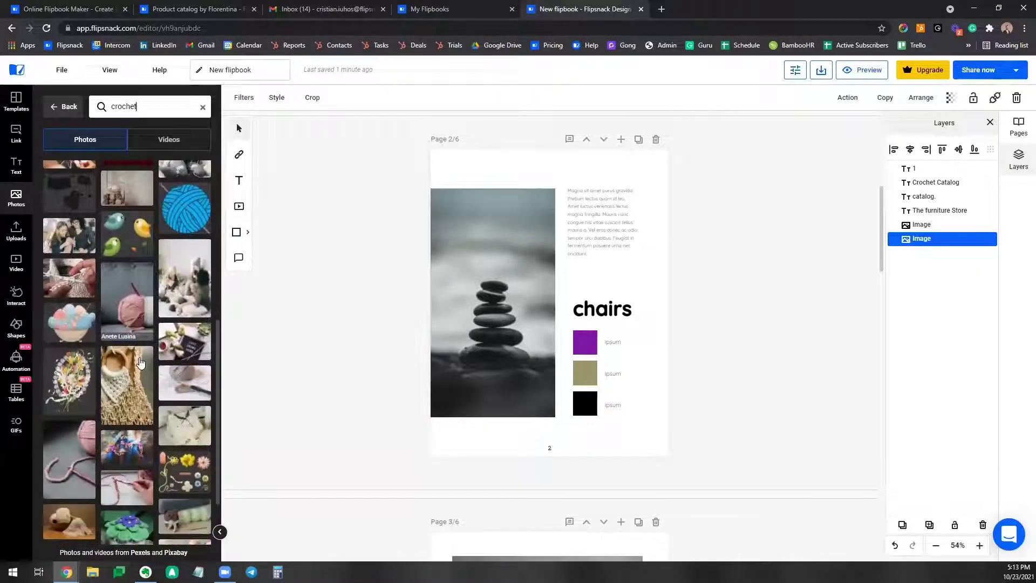
pyautogui.scroll(-5, 135, 376)
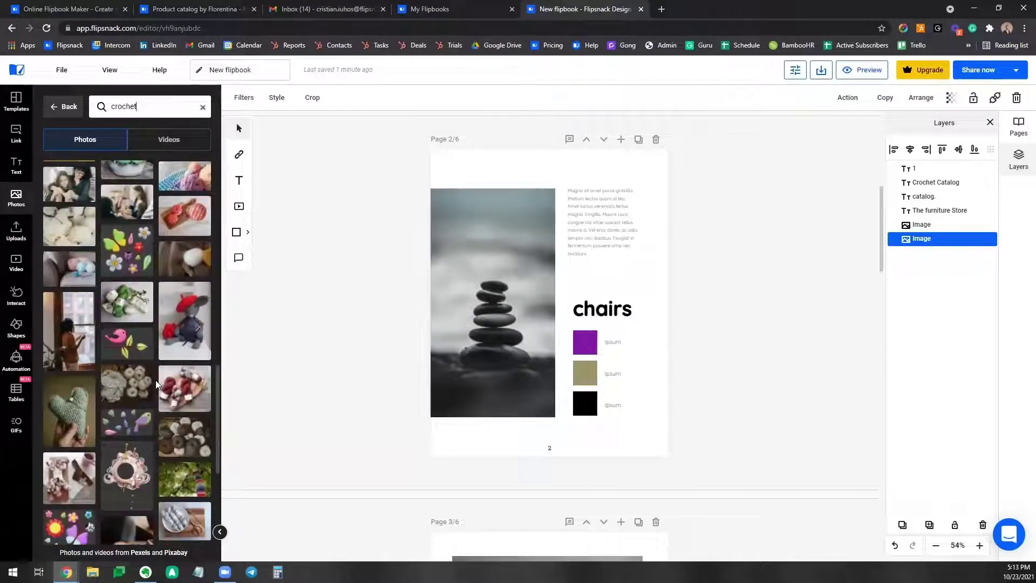
pyautogui.scroll(8, 155, 380)
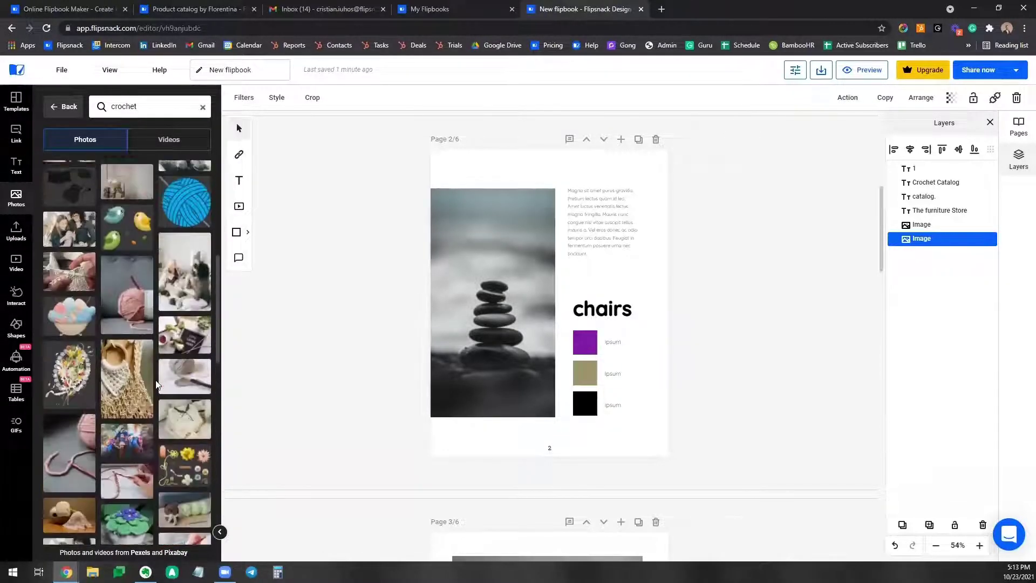
pyautogui.scroll(4, 155, 380)
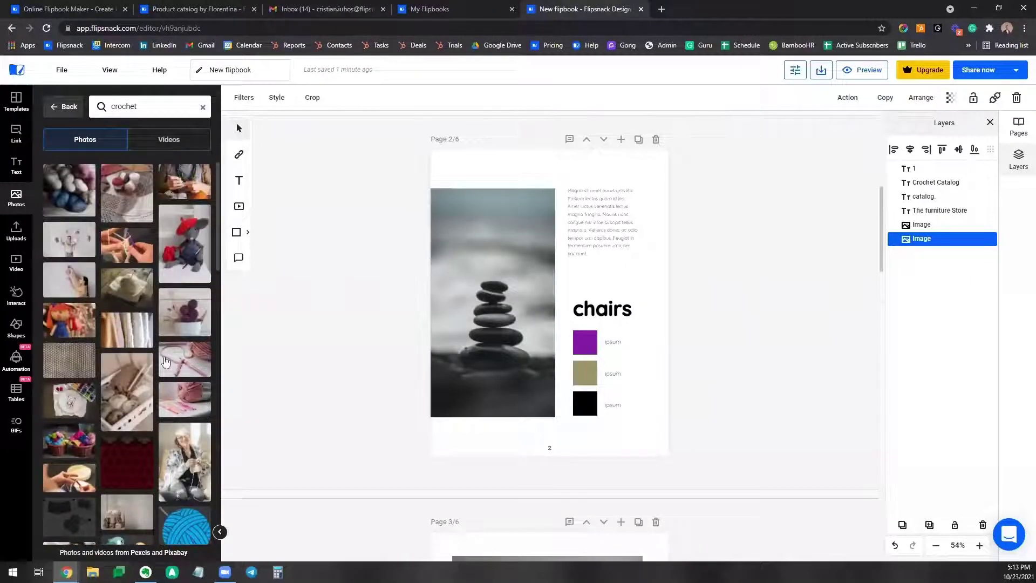
pyautogui.moveTo(169, 248); pyautogui.dragTo(493, 301)
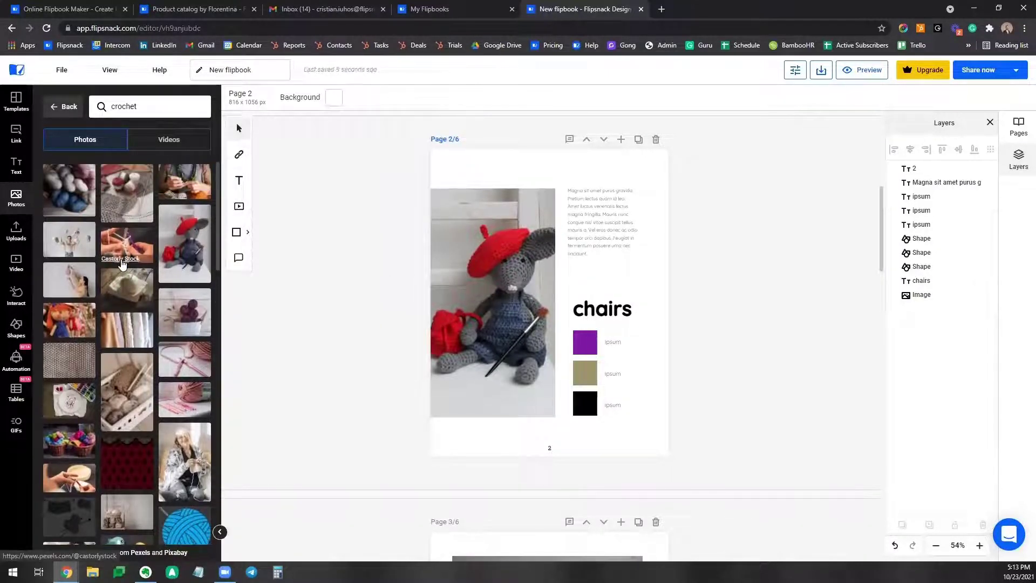
# Search the stock photos for "yoga" and fill page 2's image with the woman in white meditating with raised hands.
pyautogui.scroll(-3, 130, 278)
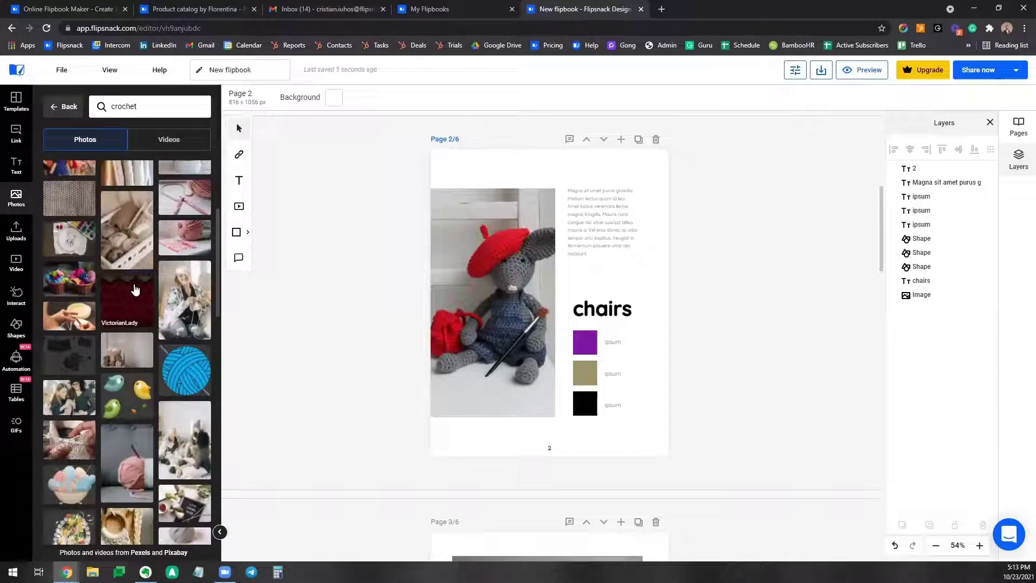
pyautogui.scroll(-3, 135, 290)
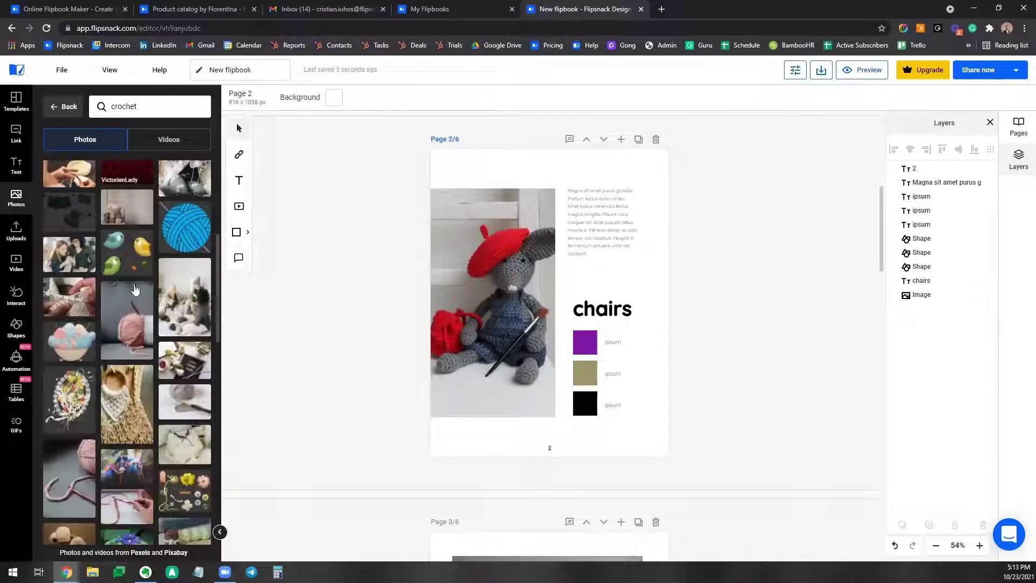
pyautogui.doubleClick(132, 98)
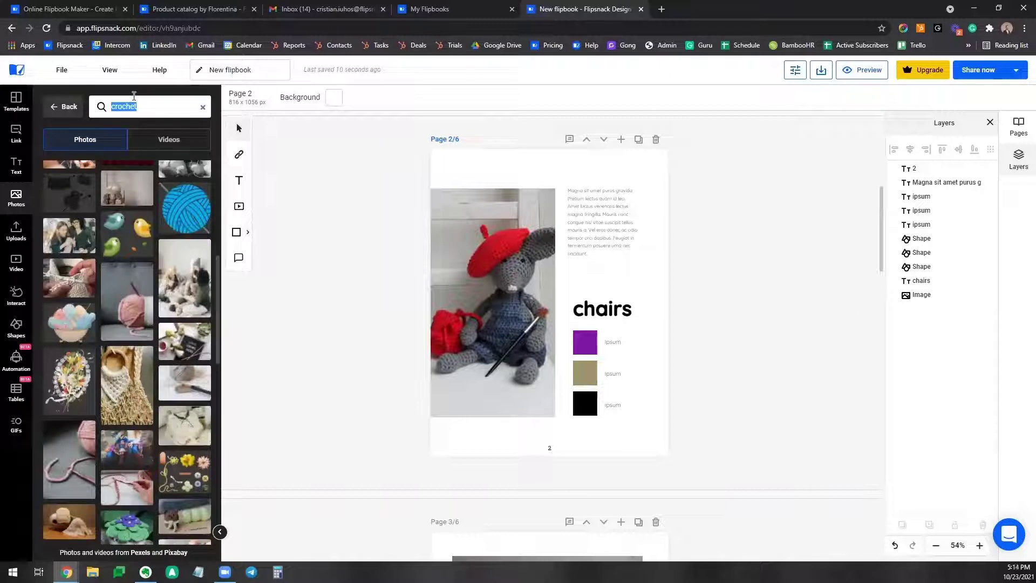
pyautogui.write('yoga')
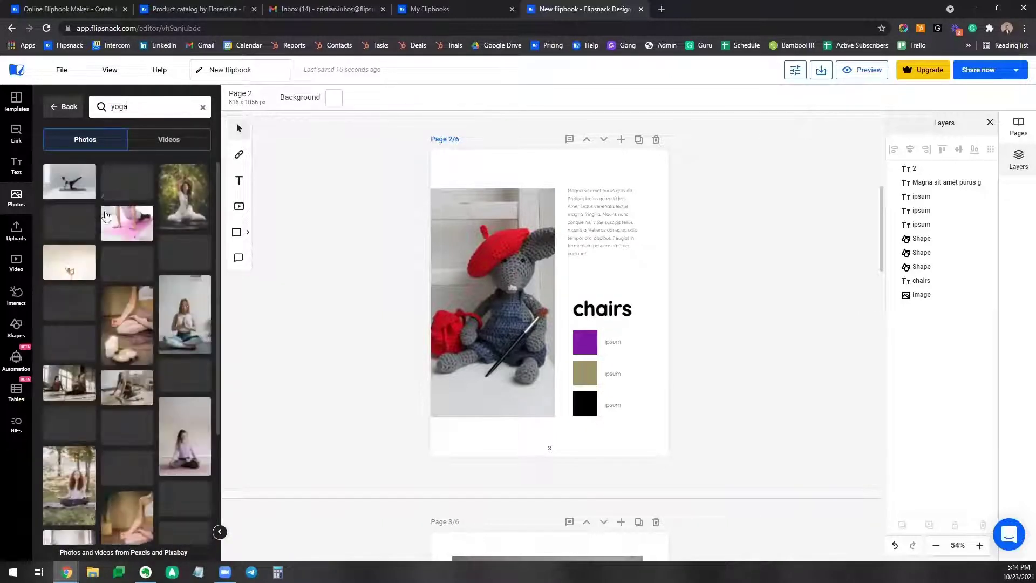
pyautogui.moveTo(189, 198); pyautogui.dragTo(405, 296)
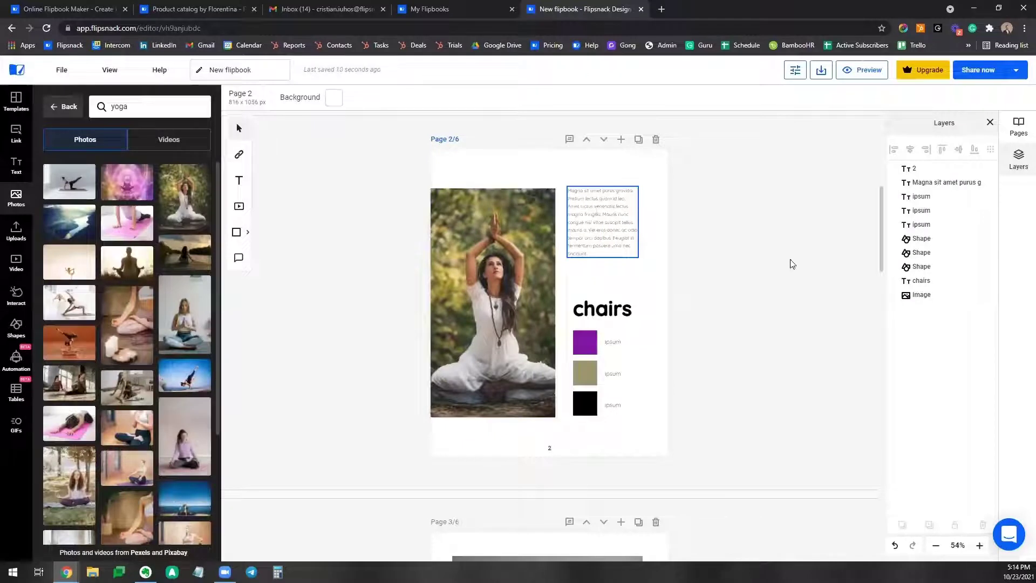
# Replace page 2's placeholder paragraph with the description beginning "Yoga is a mind and body practice" and ending "disciplines within the practice.".
pyautogui.press('F10')
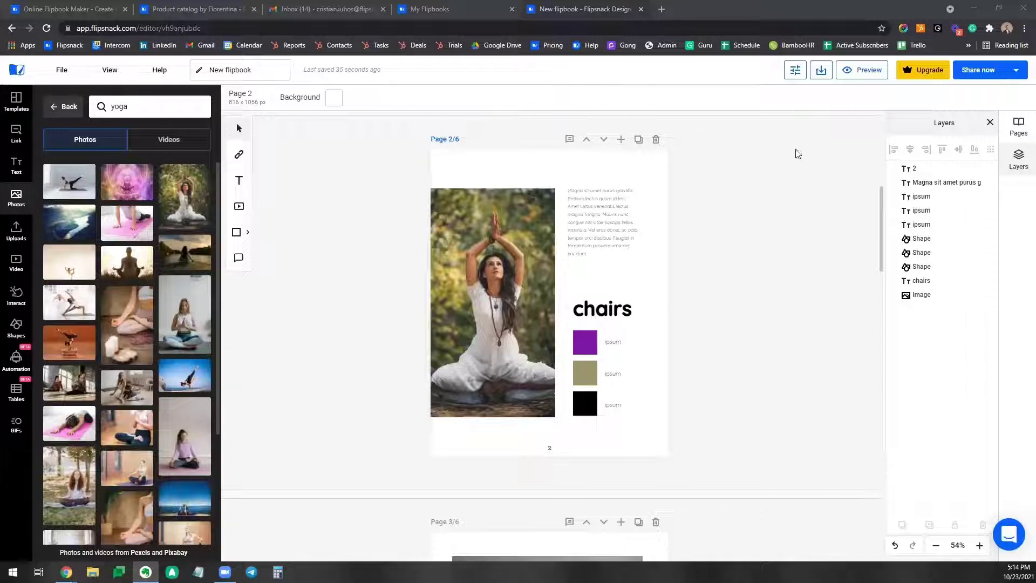
pyautogui.click(608, 223)
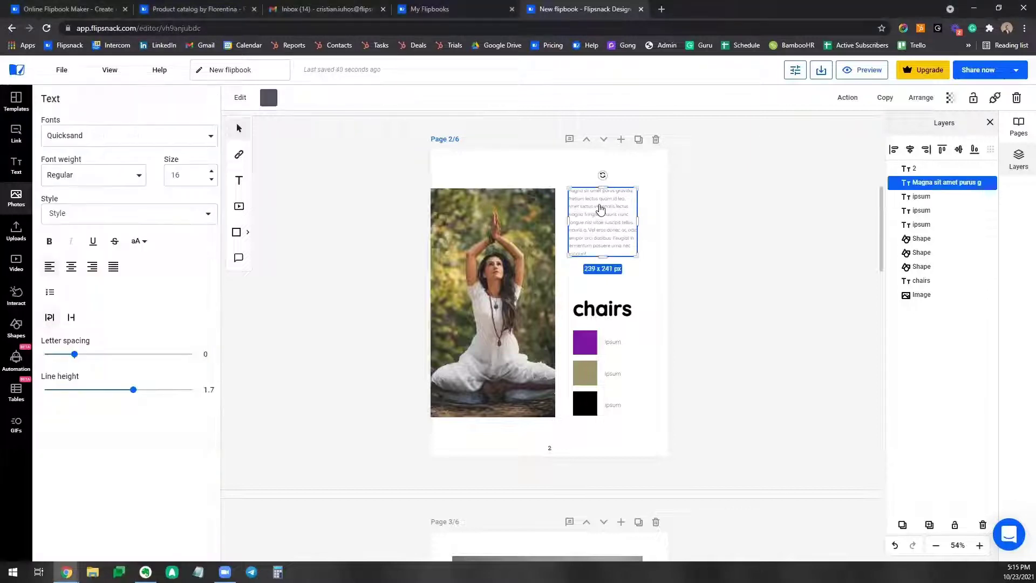
pyautogui.doubleClick(601, 222)
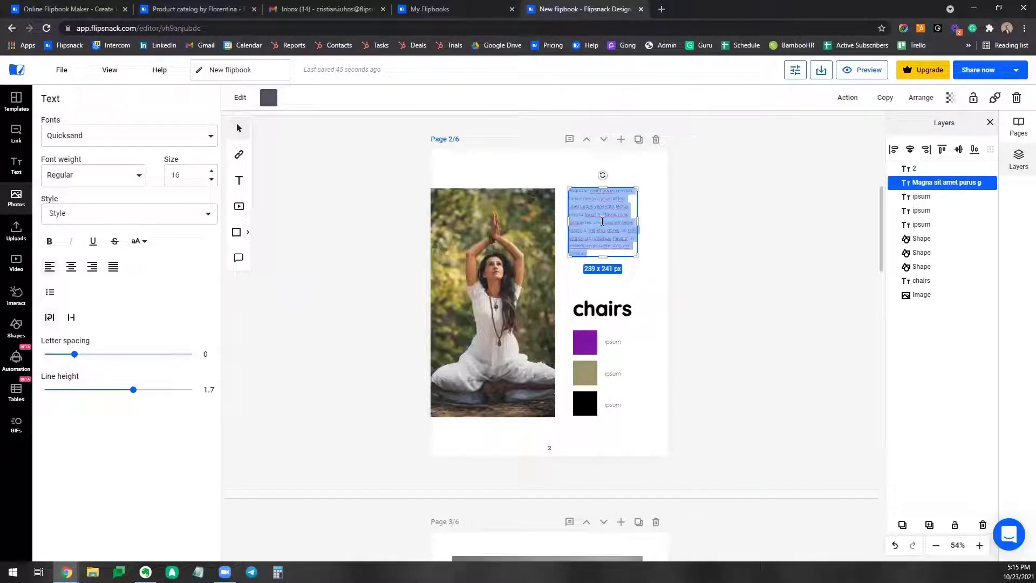
pyautogui.rightClick(603, 222)
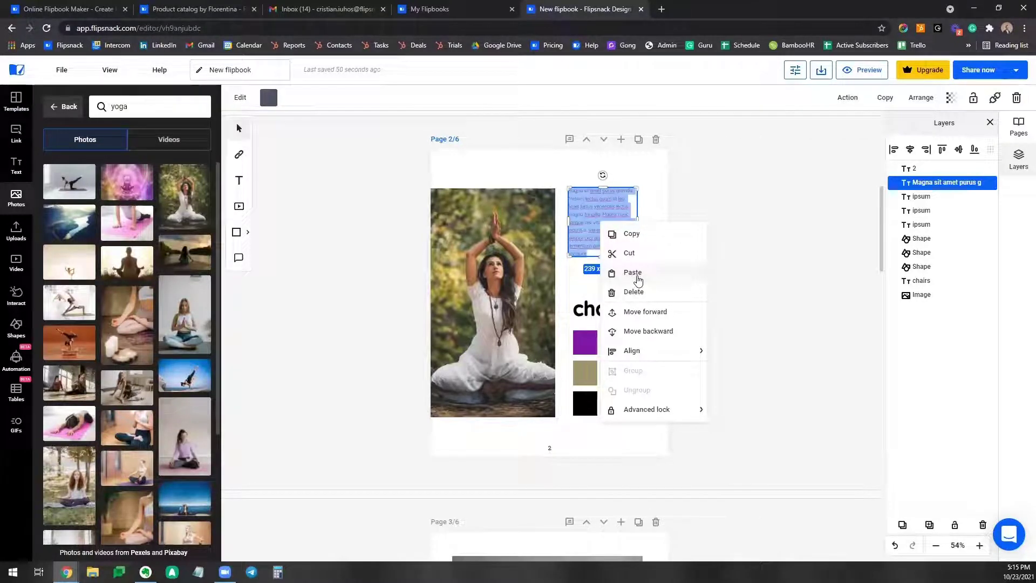
pyautogui.click(640, 280)
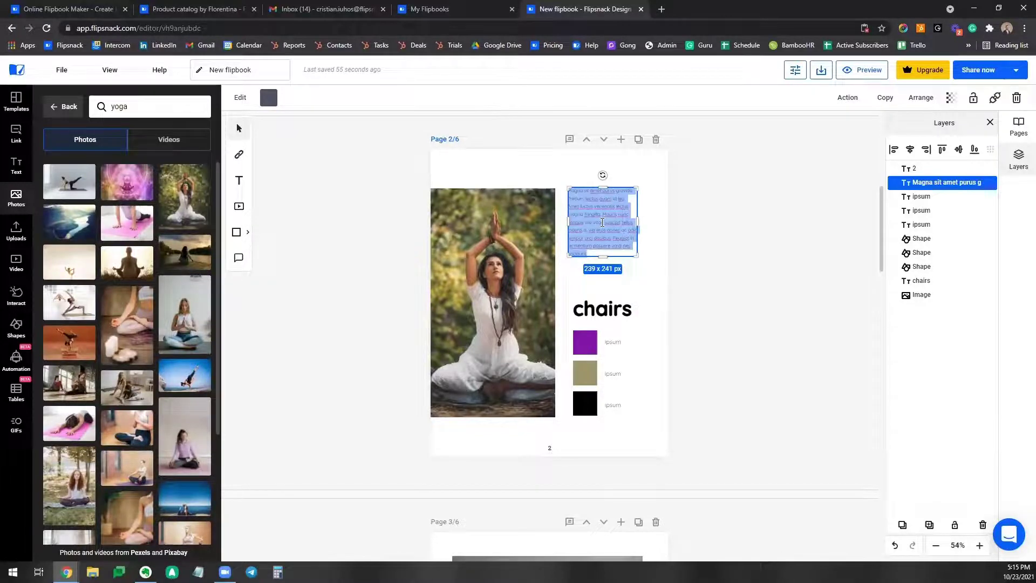
pyautogui.rightClick(602, 221)
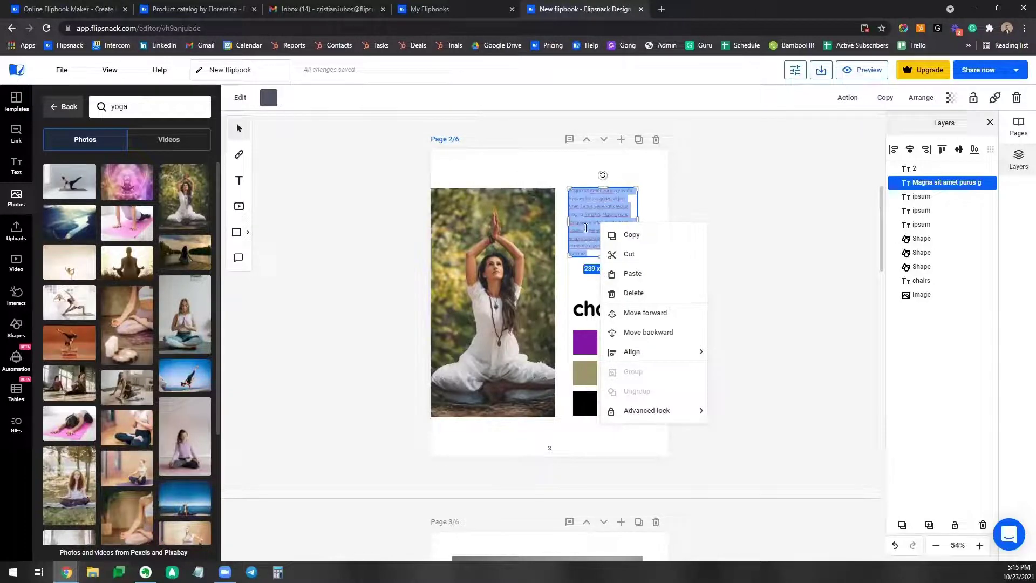
pyautogui.click(611, 241)
pyautogui.hotkey('ctrl', 'a')
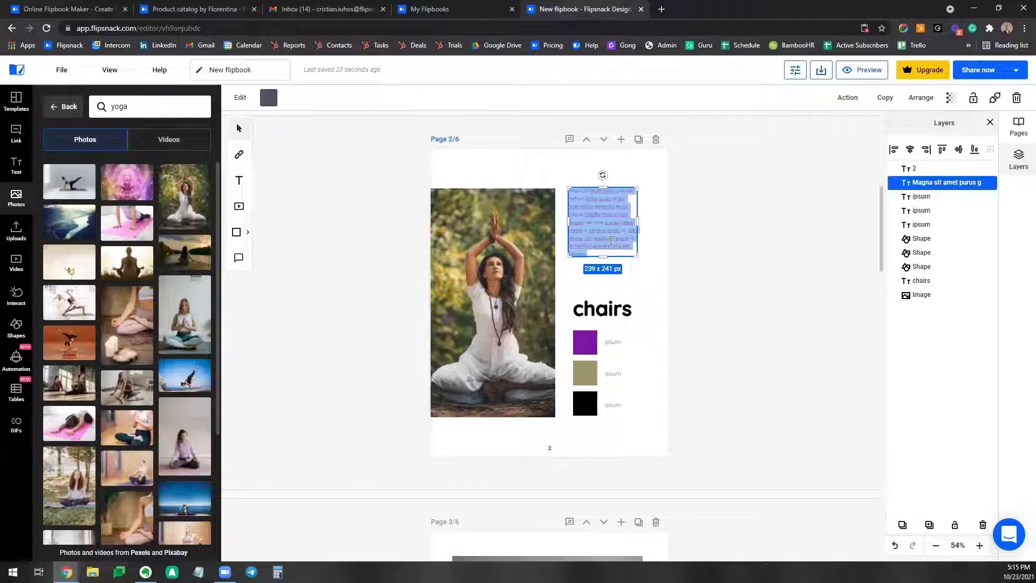
pyautogui.write('Yoga is a mind and body practice. Various styles of yoga combine physical postures, breathing techniques, and meditation or relaxation. It involves movement, meditation and breathing techniques to promote mental and physical well-being. There are several types of yoga and many disciplines within the practice.')
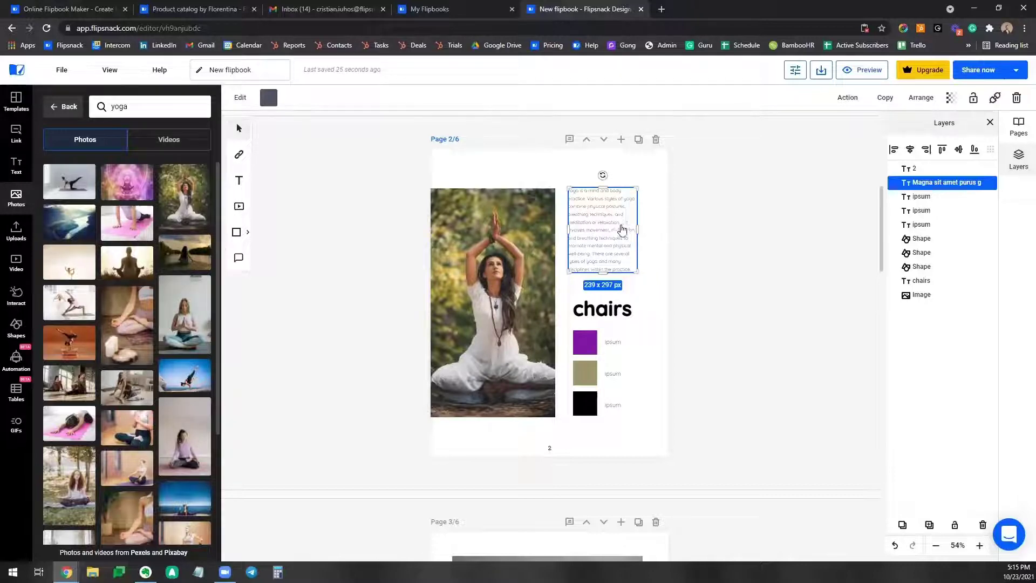
pyautogui.press('Escape')
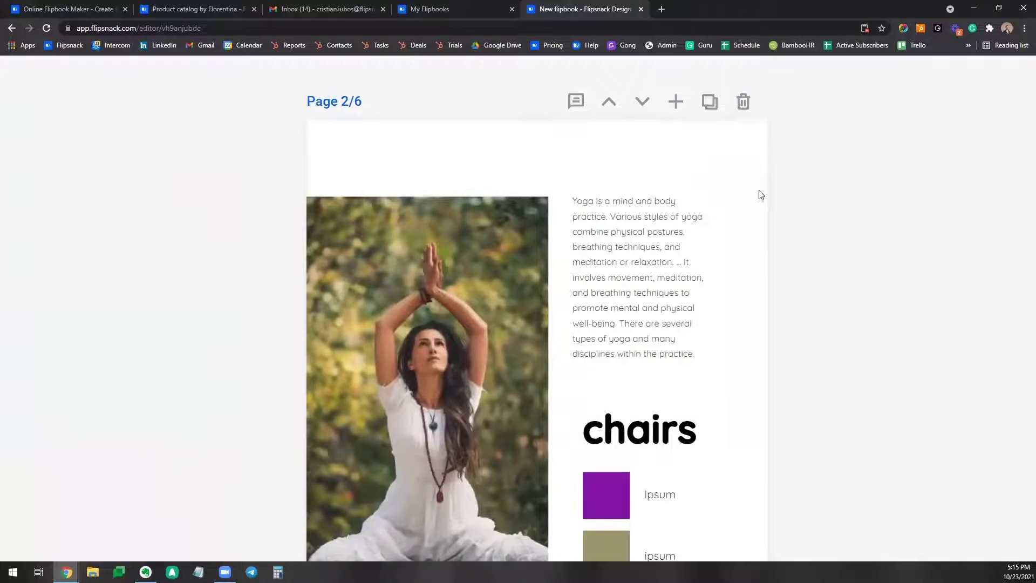
# Change the "chairs" heading on page 2 to "yoga".
pyautogui.scroll(-2, 767, 294)
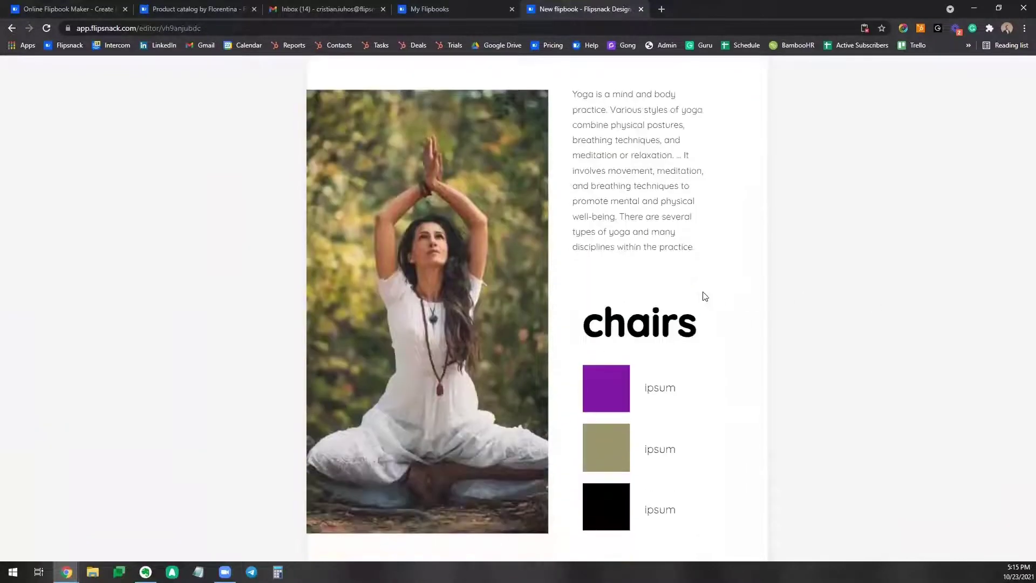
pyautogui.doubleClick(641, 324)
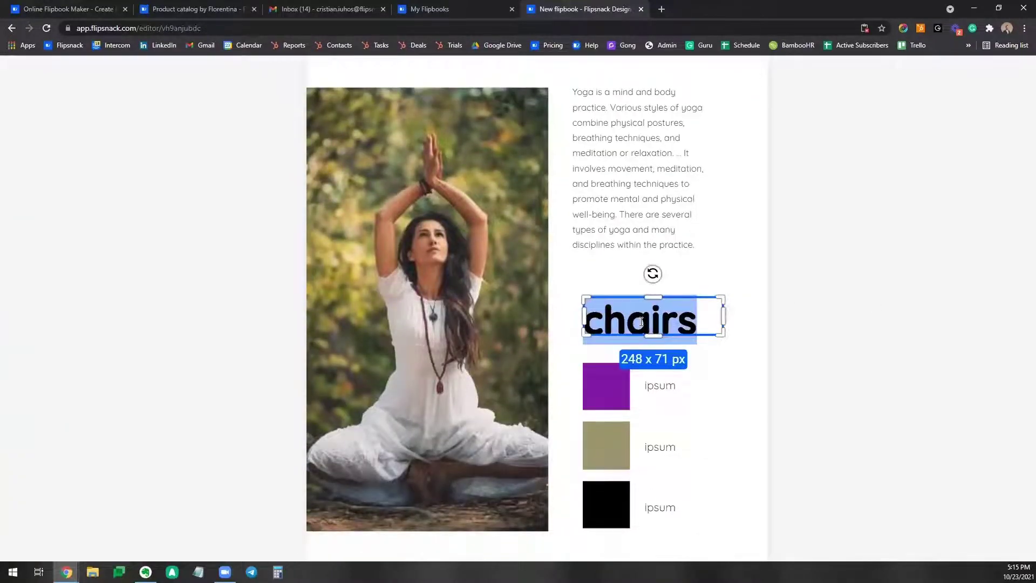
pyautogui.write('yoga')
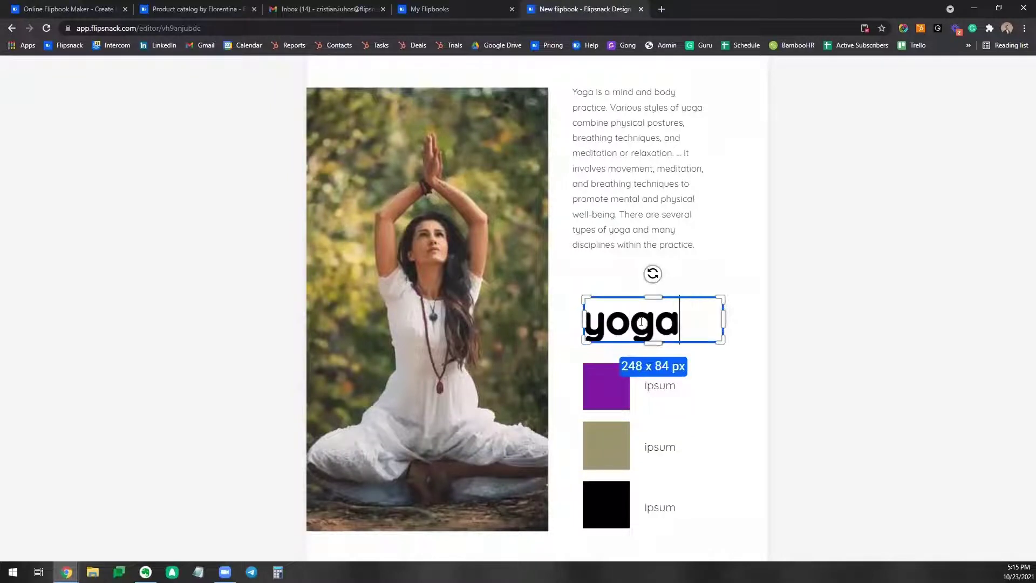
pyautogui.click(911, 292)
pyautogui.scroll(1, 911, 291)
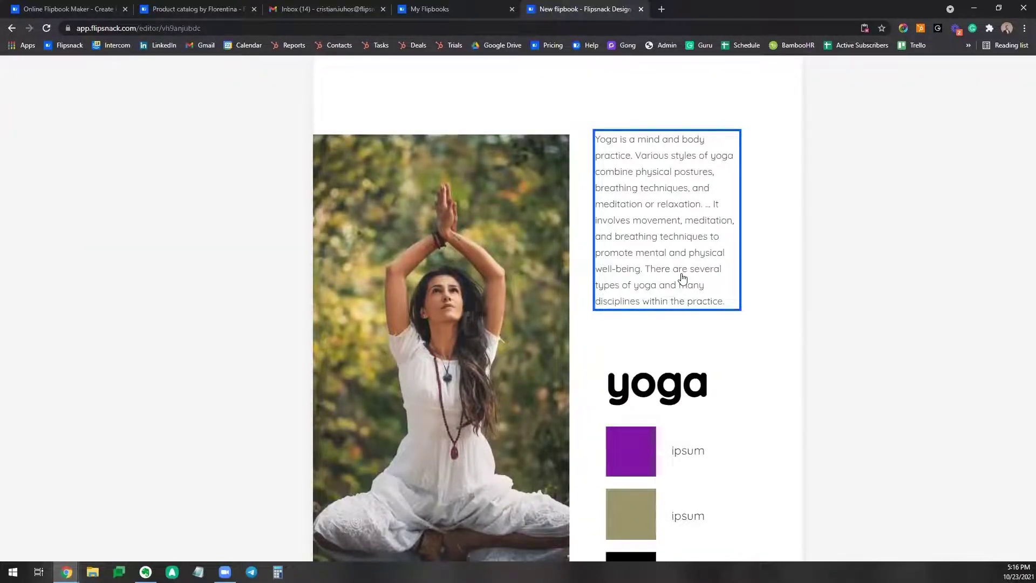
pyautogui.scroll(1, 683, 278)
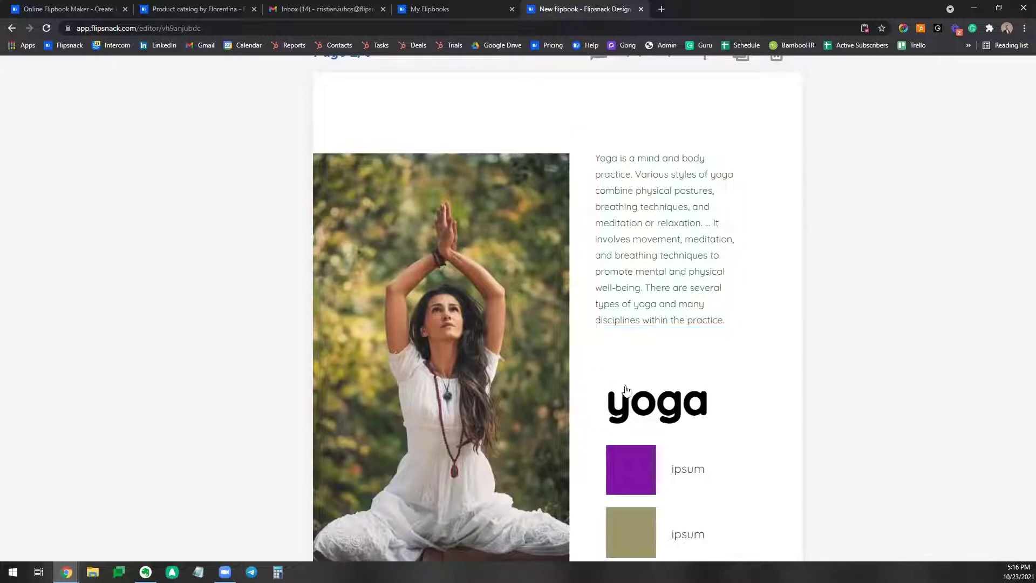
pyautogui.click(643, 399)
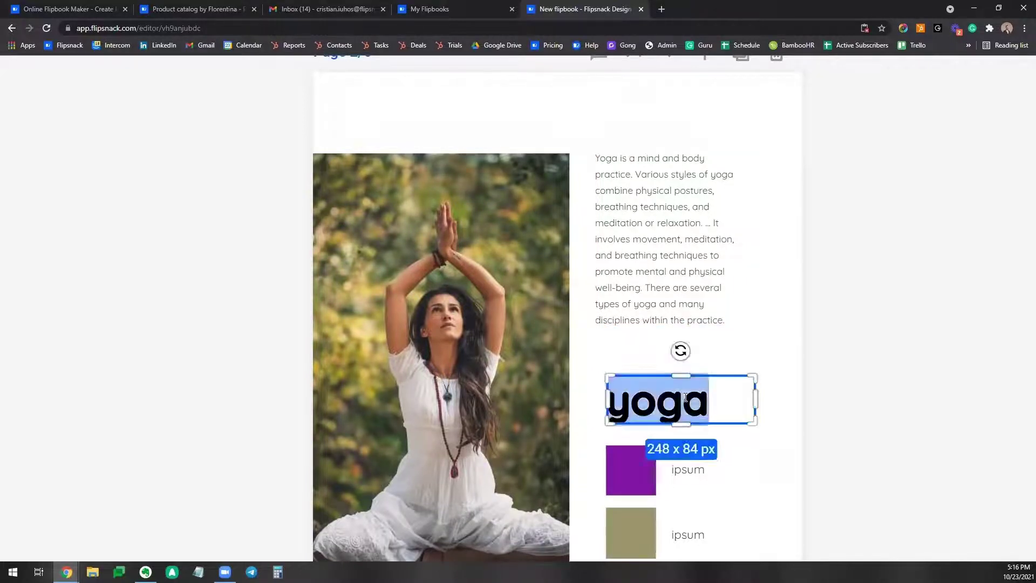
pyautogui.click(854, 365)
pyautogui.scroll(1, 700, 300)
pyautogui.scroll(-2, 731, 301)
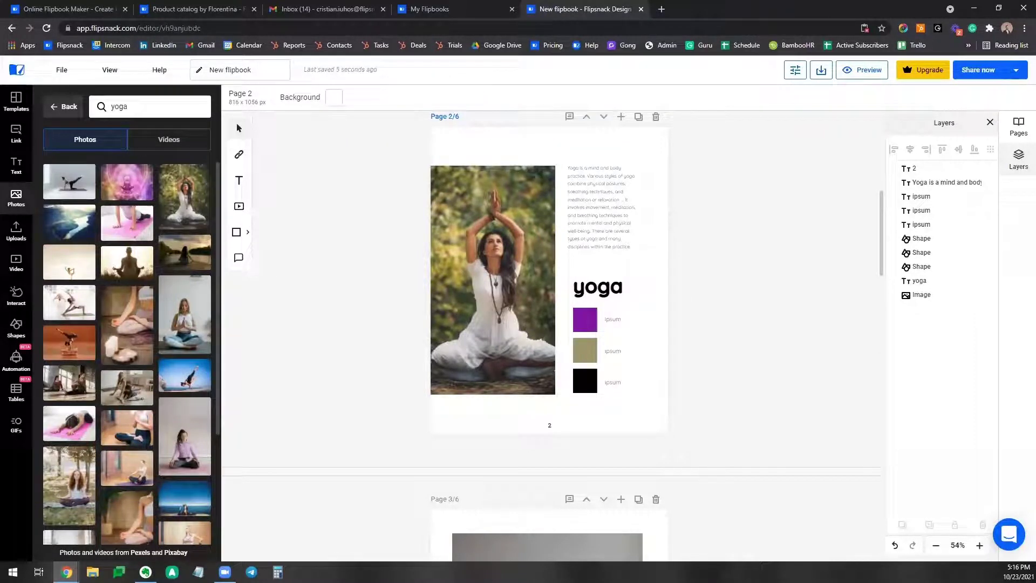
# Duplicate page 2 with its yoga photo, description and heading.
pyautogui.scroll(-2, 806, 318)
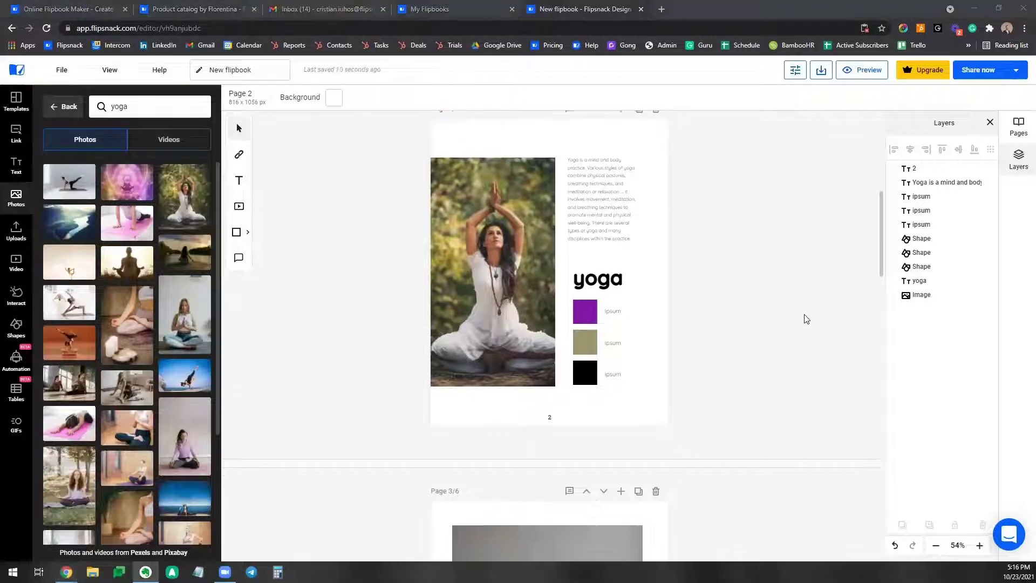
pyautogui.scroll(-1, 806, 318)
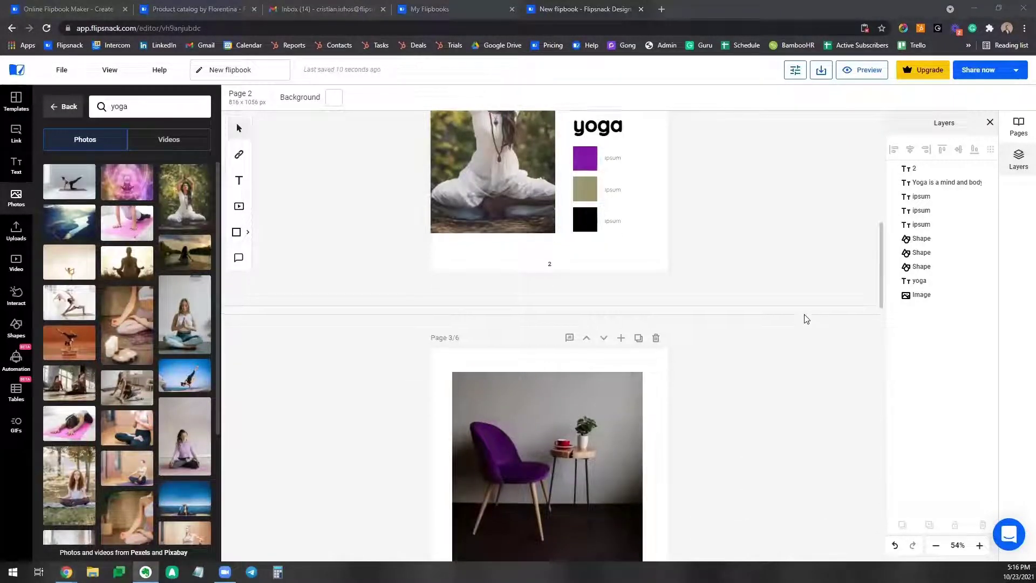
pyautogui.scroll(3, 807, 319)
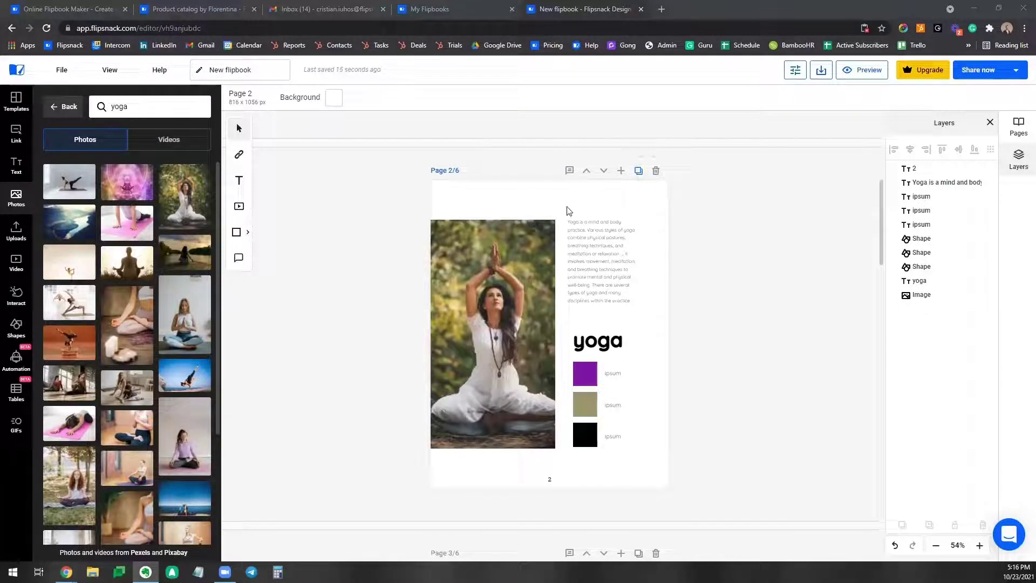
pyautogui.click(638, 171)
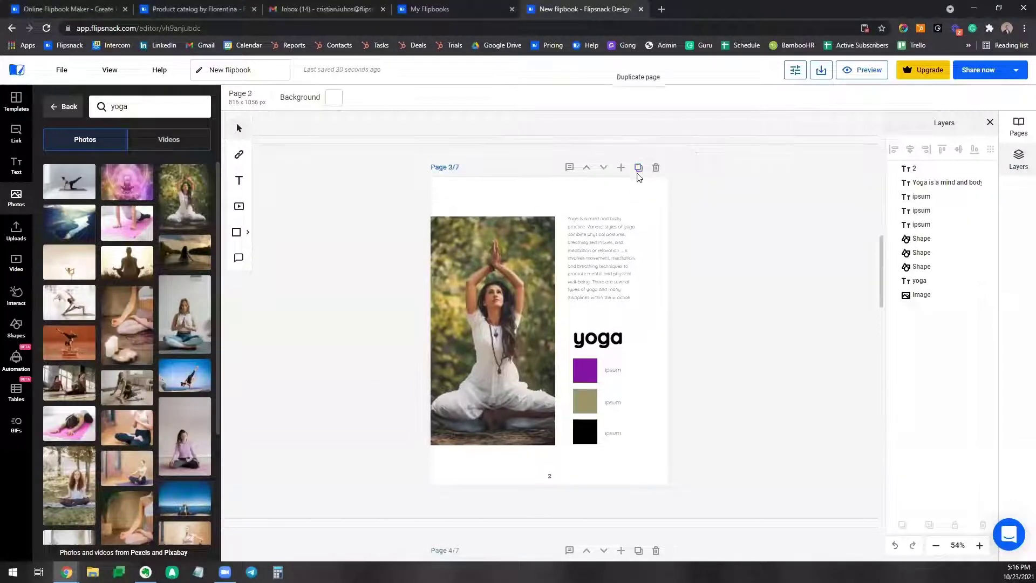
pyautogui.scroll(6, 658, 292)
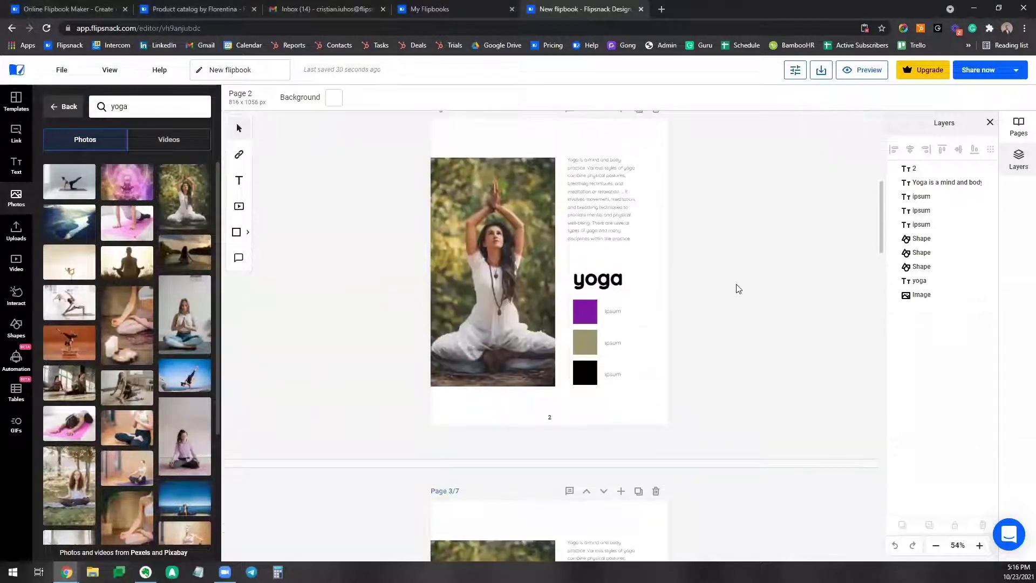
# Replace the description paragraph on the duplicated yoga page 3 with "You can type anything you want here".
pyautogui.scroll(-5, 738, 289)
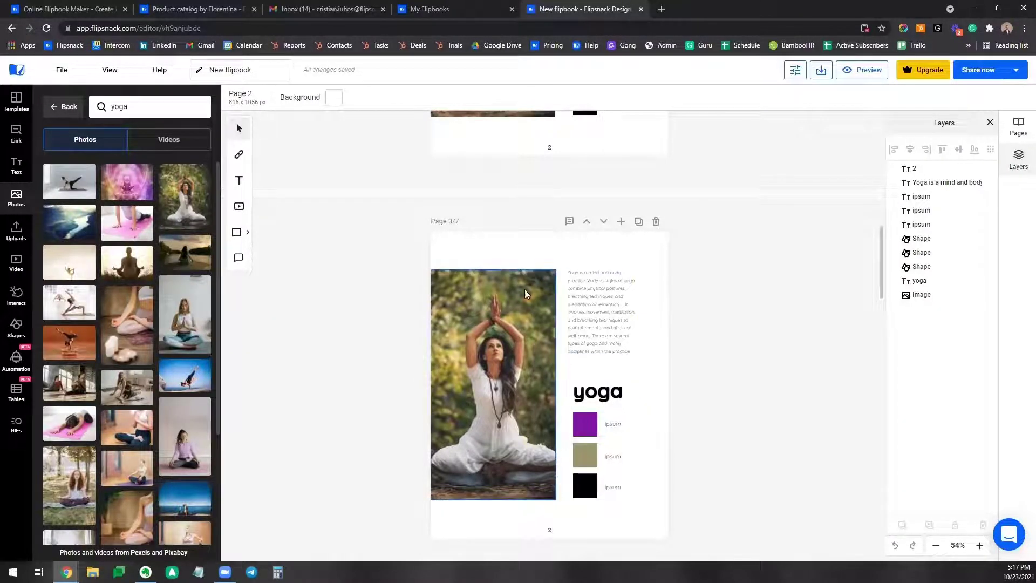
pyautogui.click(743, 346)
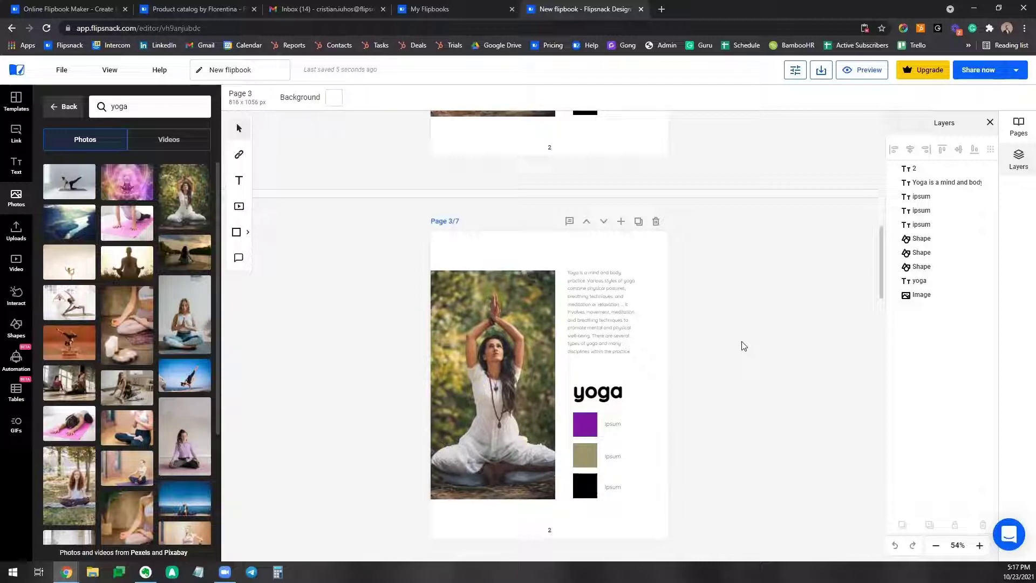
pyautogui.doubleClick(597, 300)
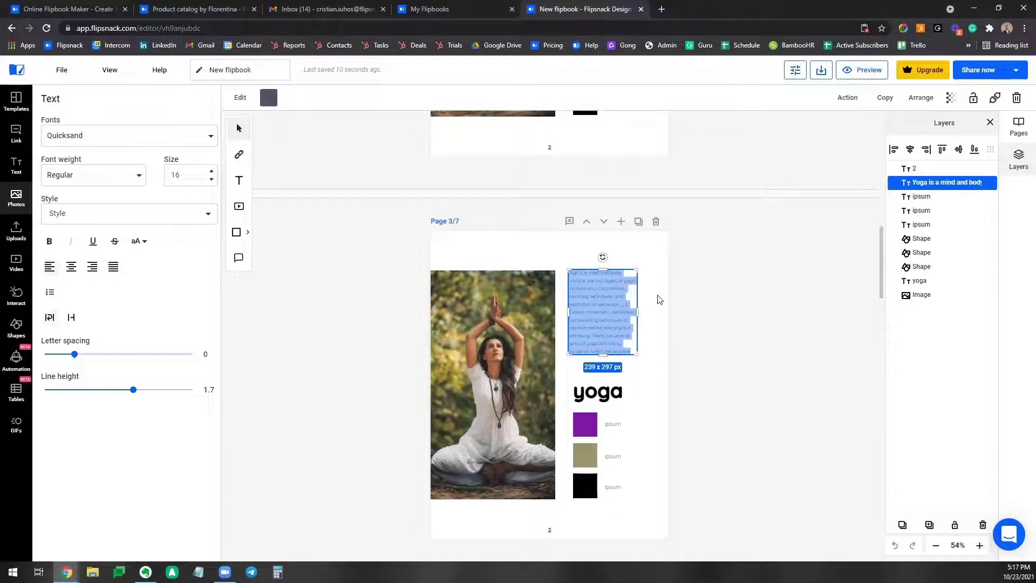
pyautogui.write('You can type')
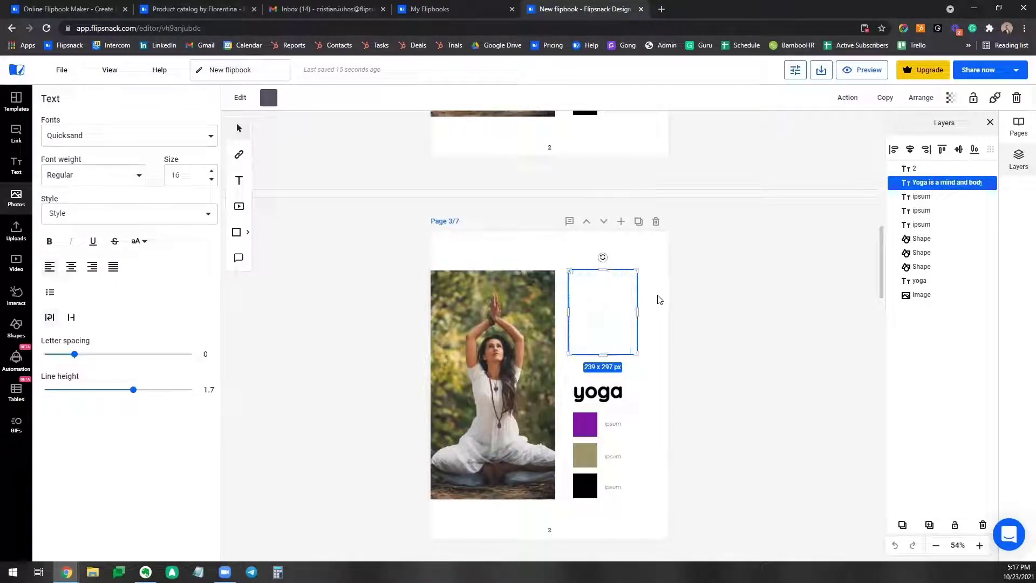
pyautogui.write(' anyth')
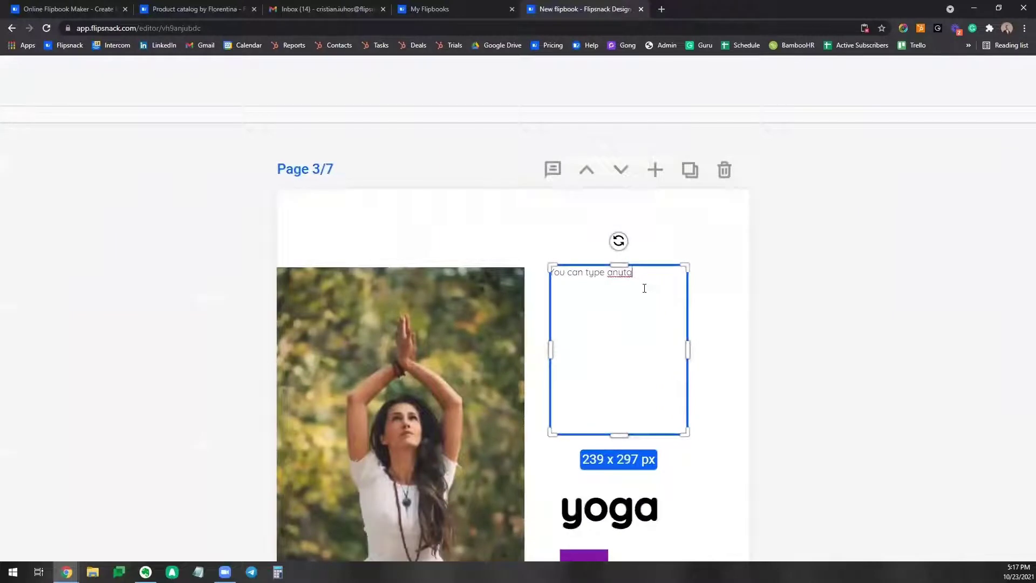
pyautogui.press('BackSpace')
pyautogui.press('BackSpace')
pyautogui.write('thing you want here')
pyautogui.click(820, 326)
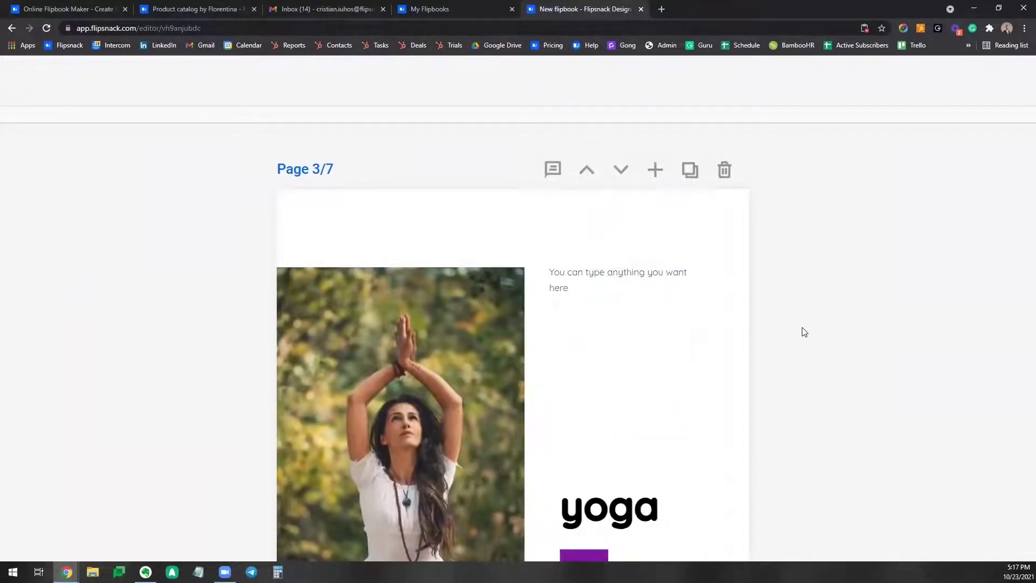
# Set page 3's new paragraph in the Alike font and color it purple from the default palette.
pyautogui.click(641, 328)
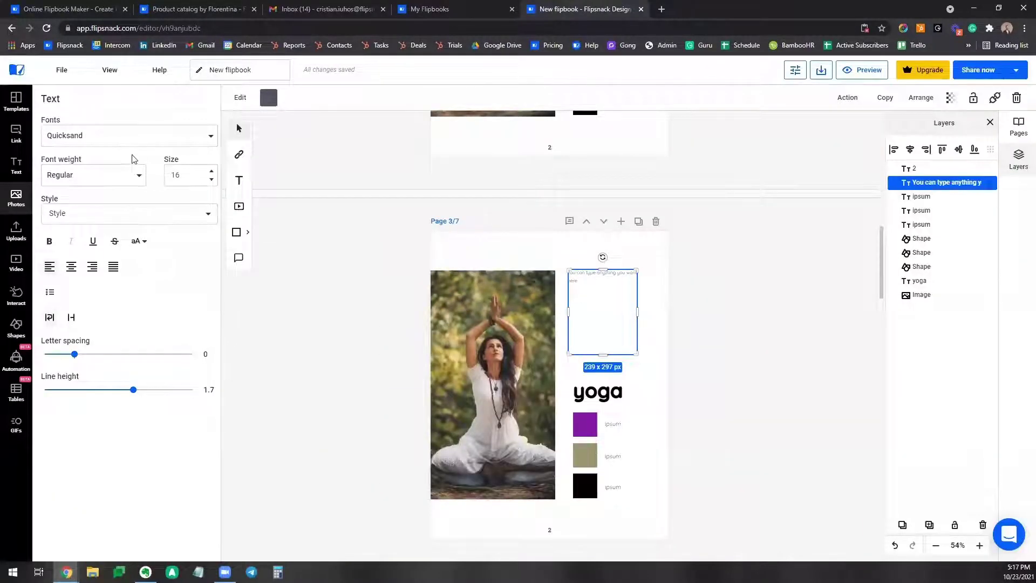
pyautogui.click(120, 140)
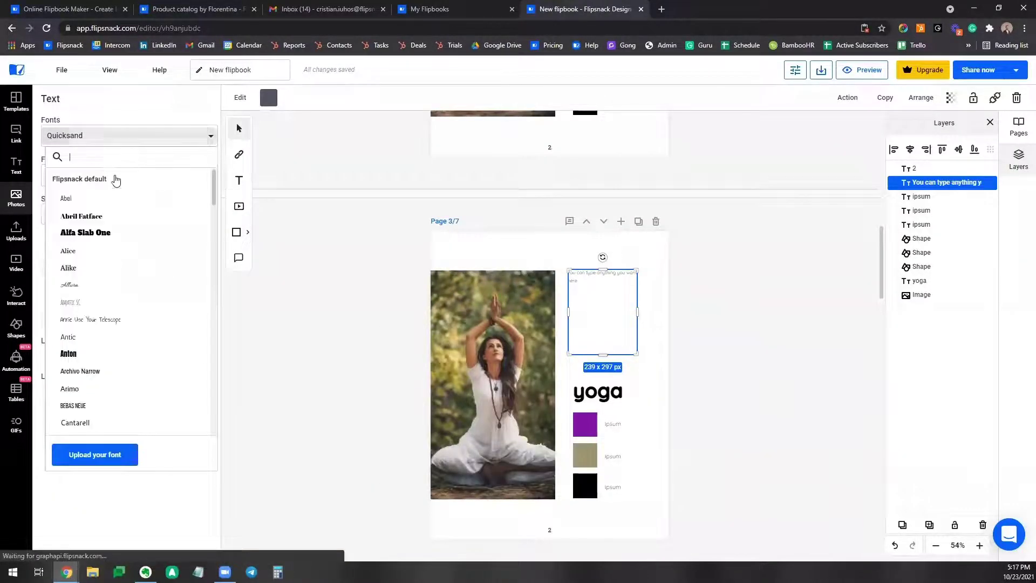
pyautogui.click(86, 268)
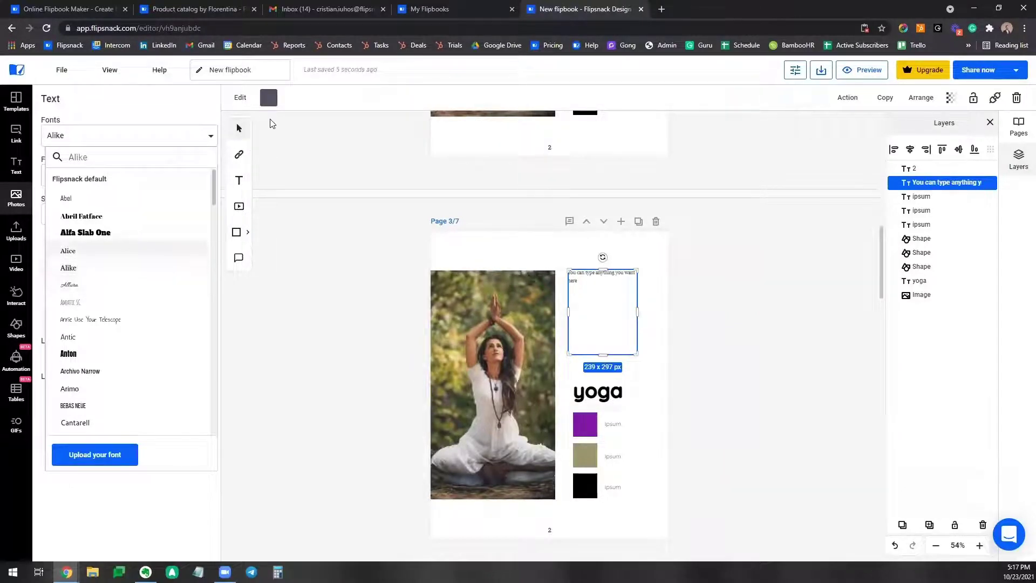
pyautogui.click(268, 99)
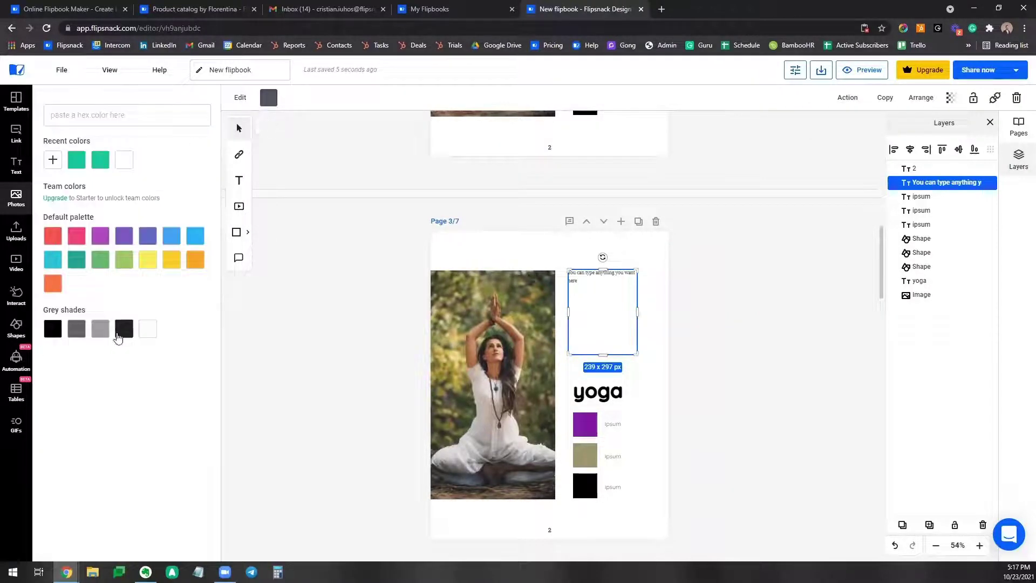
pyautogui.click(123, 236)
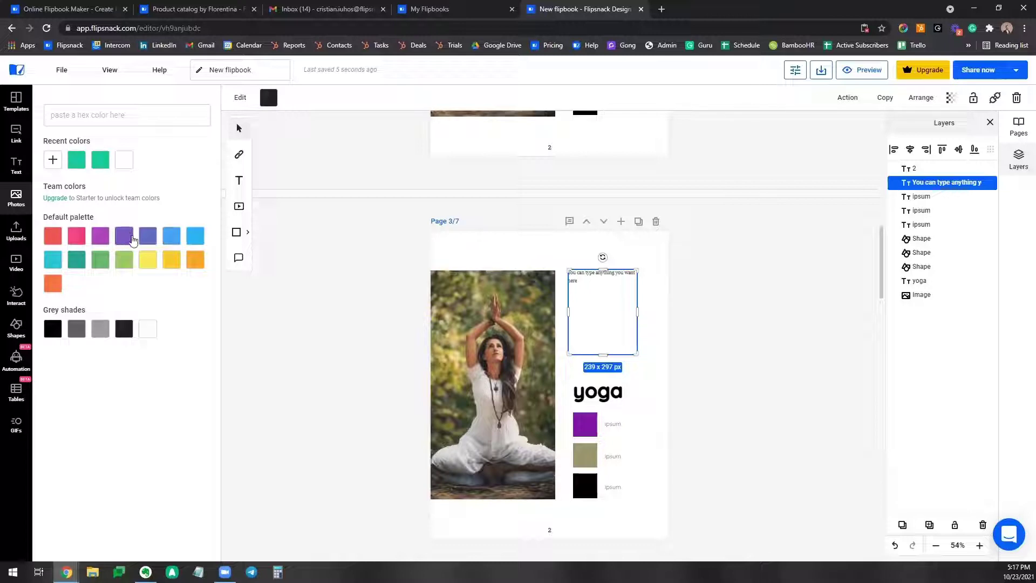
pyautogui.click(346, 282)
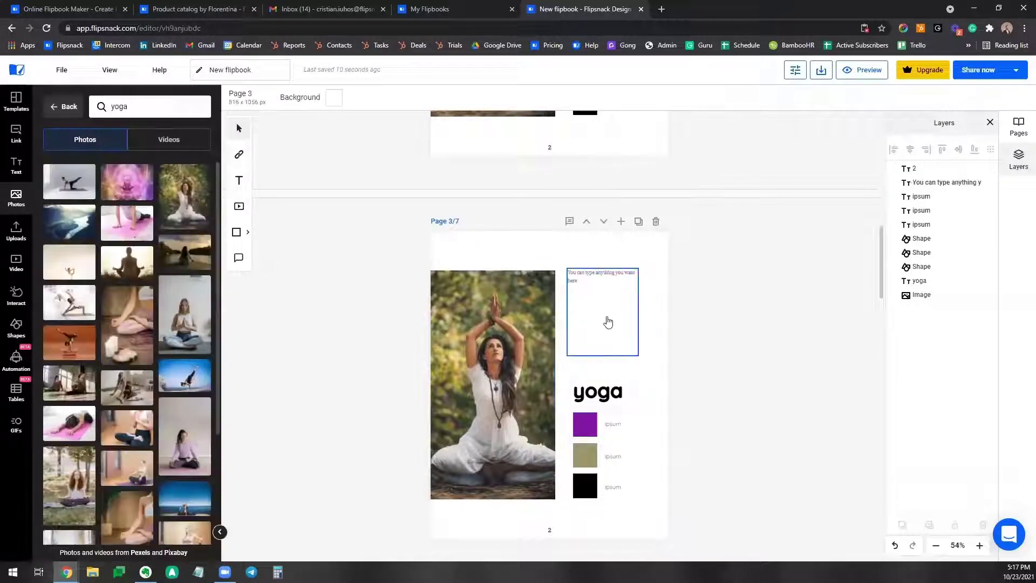
# Set the font size of page 3's paragraph to 20.
pyautogui.press('Tab')
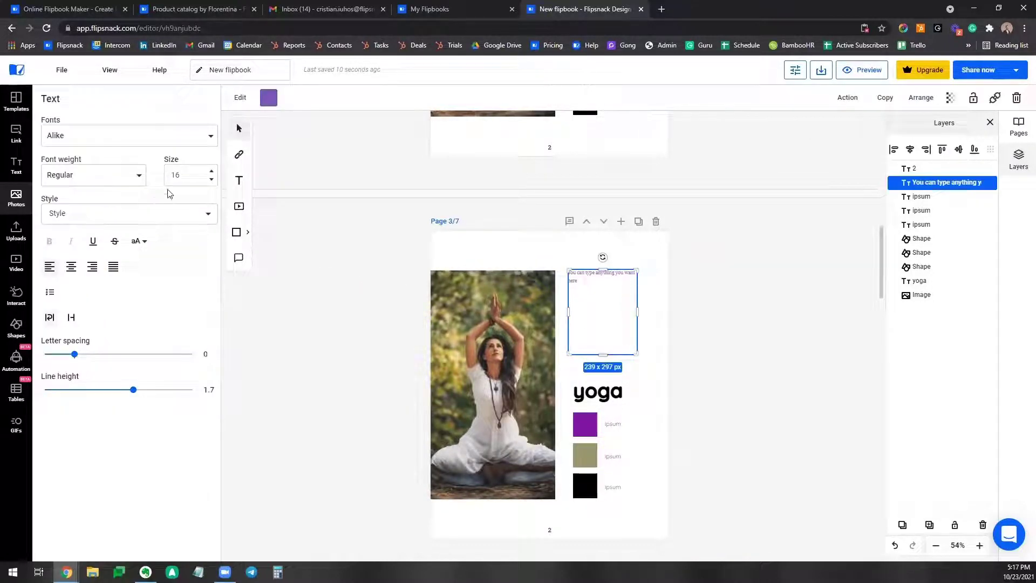
pyautogui.click(203, 176)
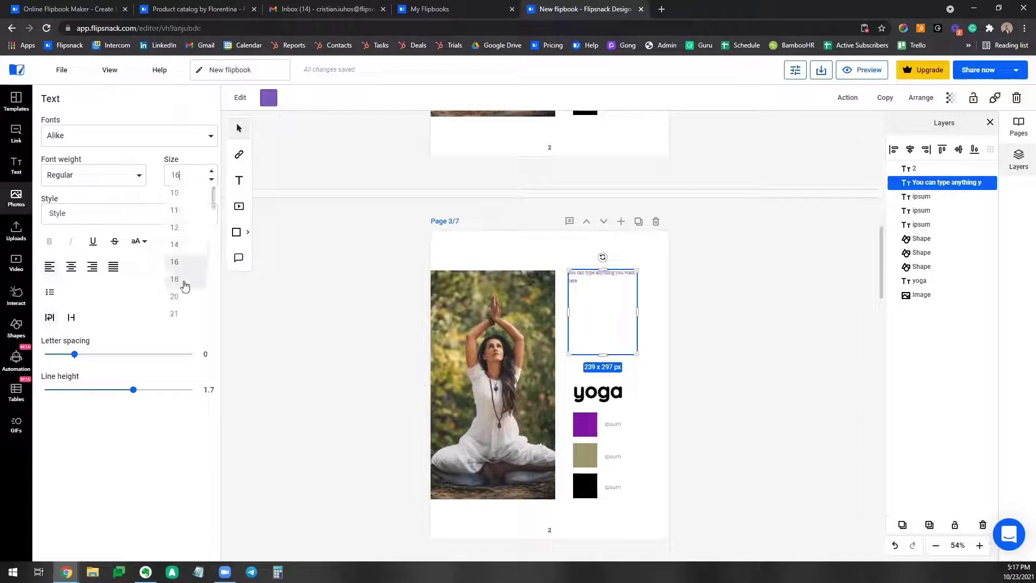
pyautogui.click(181, 300)
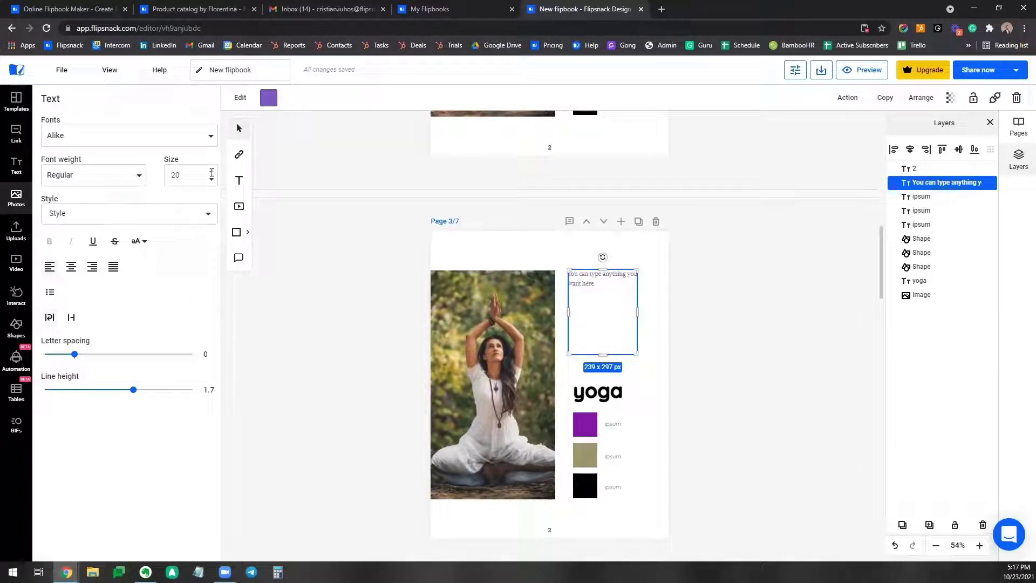
pyautogui.click(322, 299)
pyautogui.scroll(-5, 323, 300)
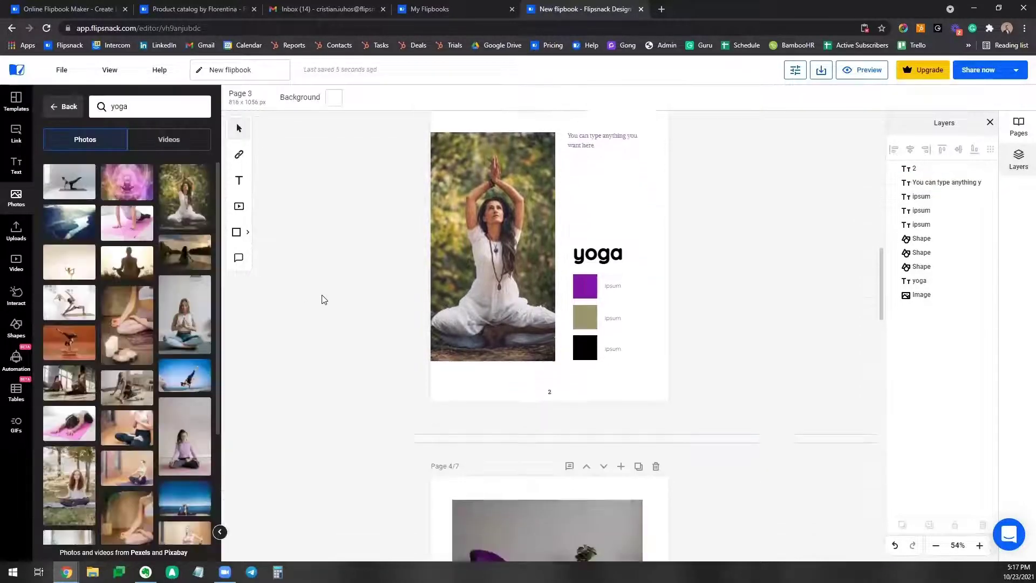
pyautogui.scroll(-1, 375, 243)
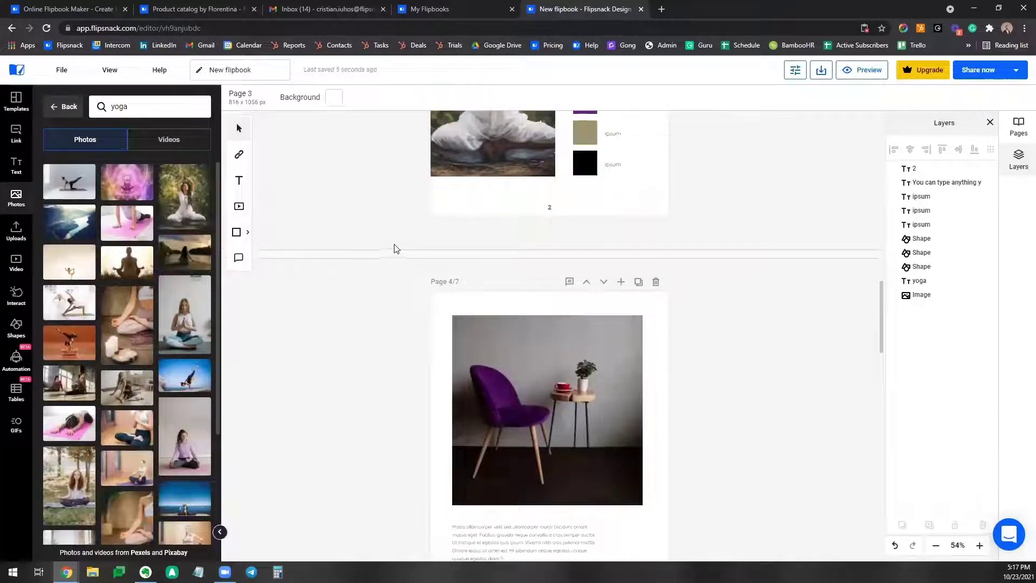
pyautogui.scroll(4, 395, 248)
pyautogui.scroll(1, 395, 248)
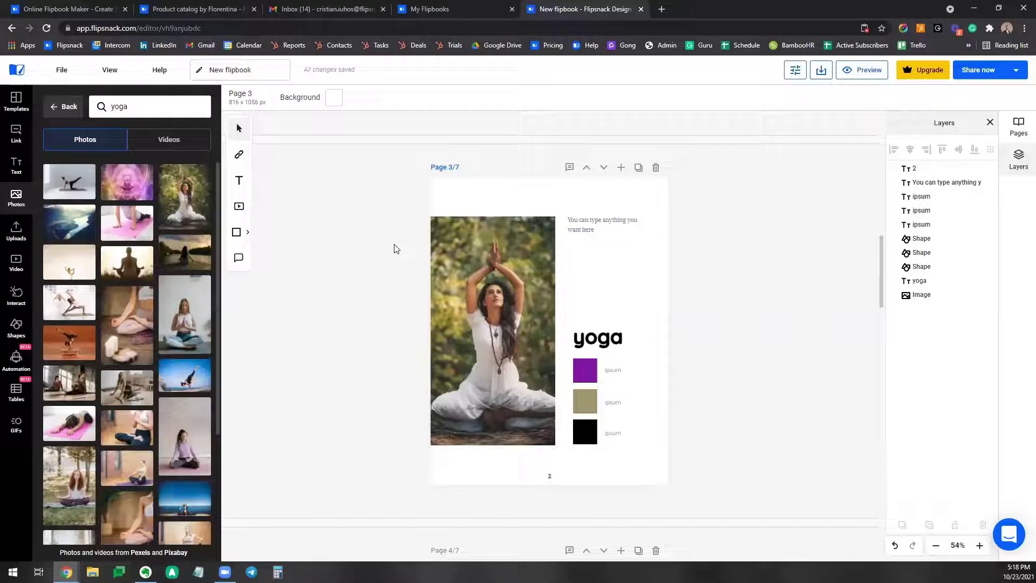
pyautogui.scroll(-2, 819, 243)
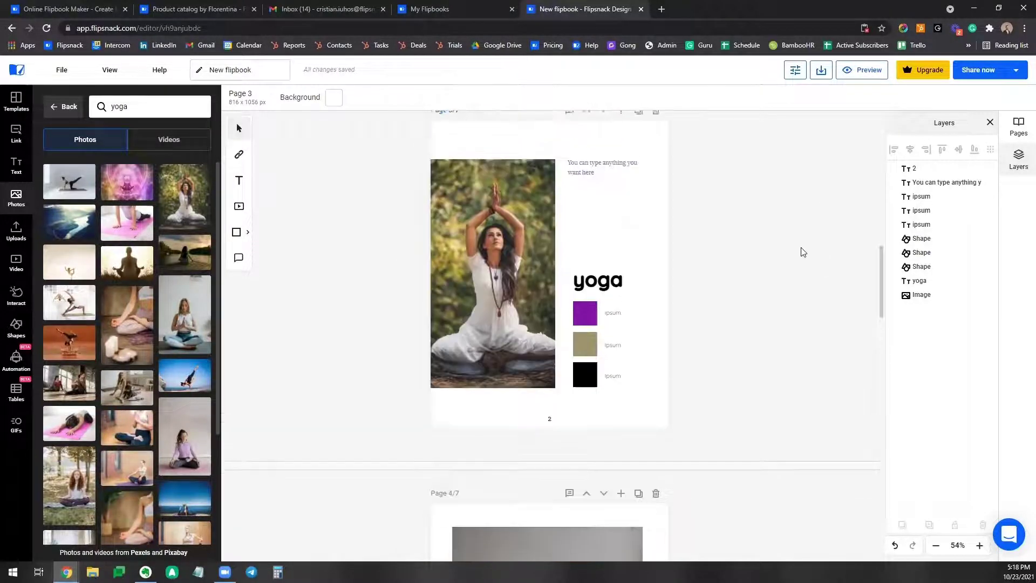
pyautogui.scroll(2, 803, 251)
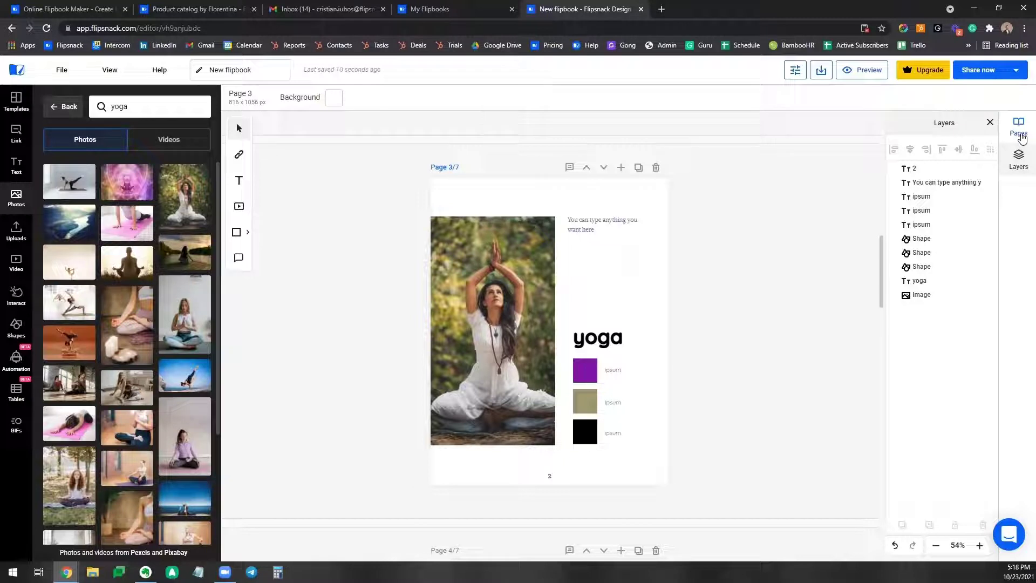
# Show the page thumbnails and move the duplicated yoga page from position 3 to position 5.
pyautogui.click(1021, 136)
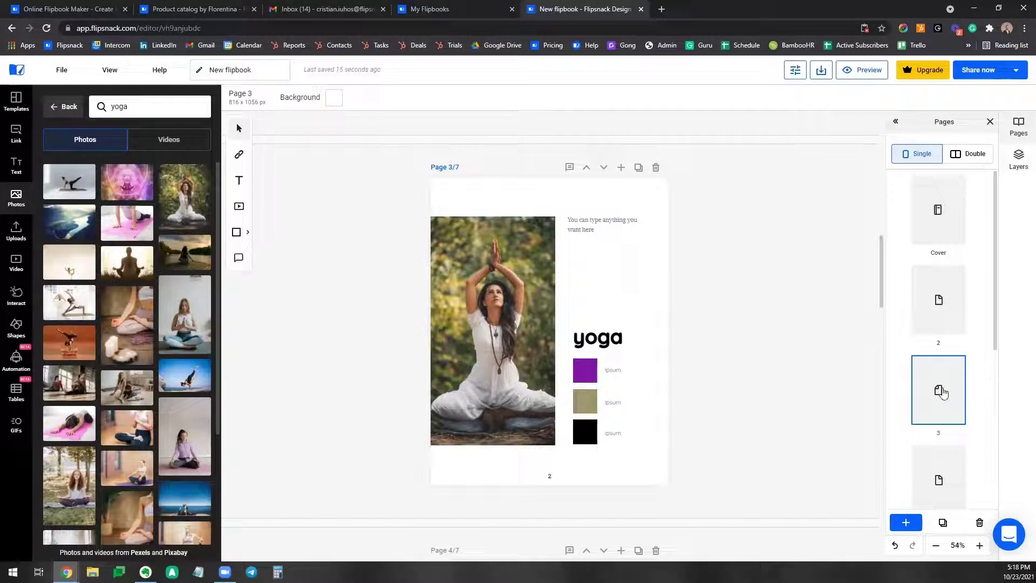
pyautogui.scroll(-1, 943, 394)
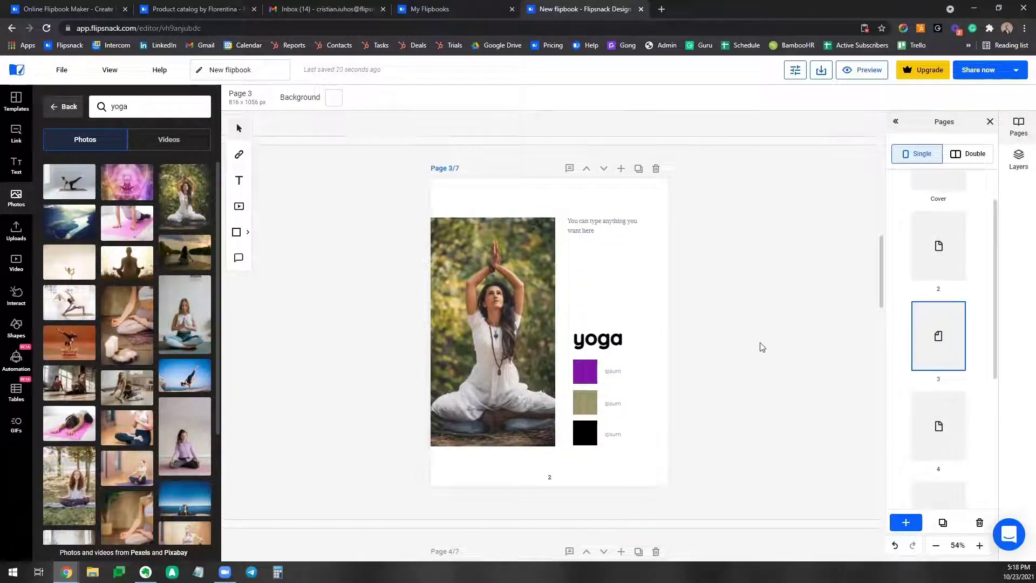
pyautogui.scroll(-2, 759, 347)
pyautogui.scroll(10, 710, 340)
pyautogui.scroll(-9, 770, 327)
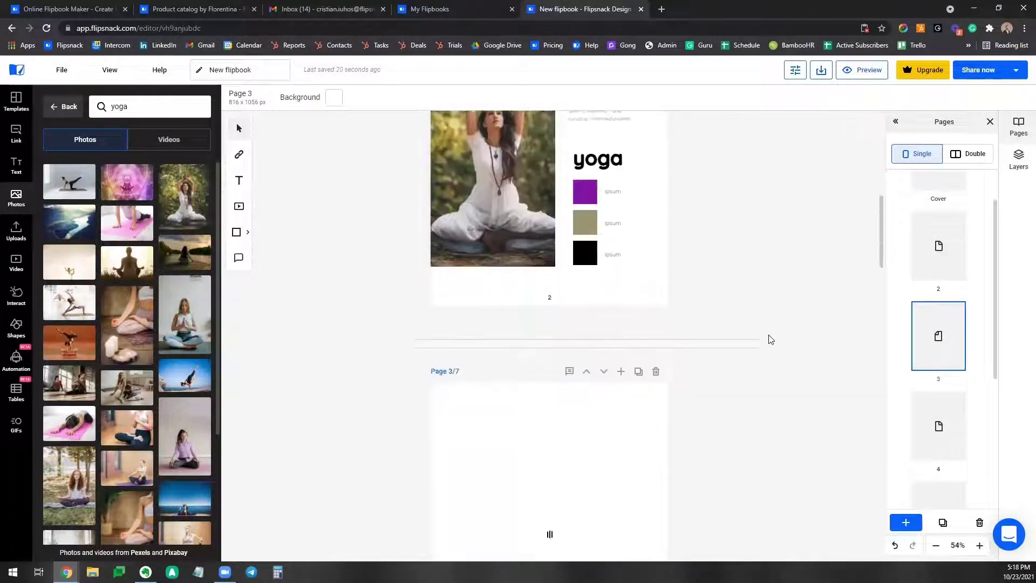
pyautogui.scroll(1, 710, 302)
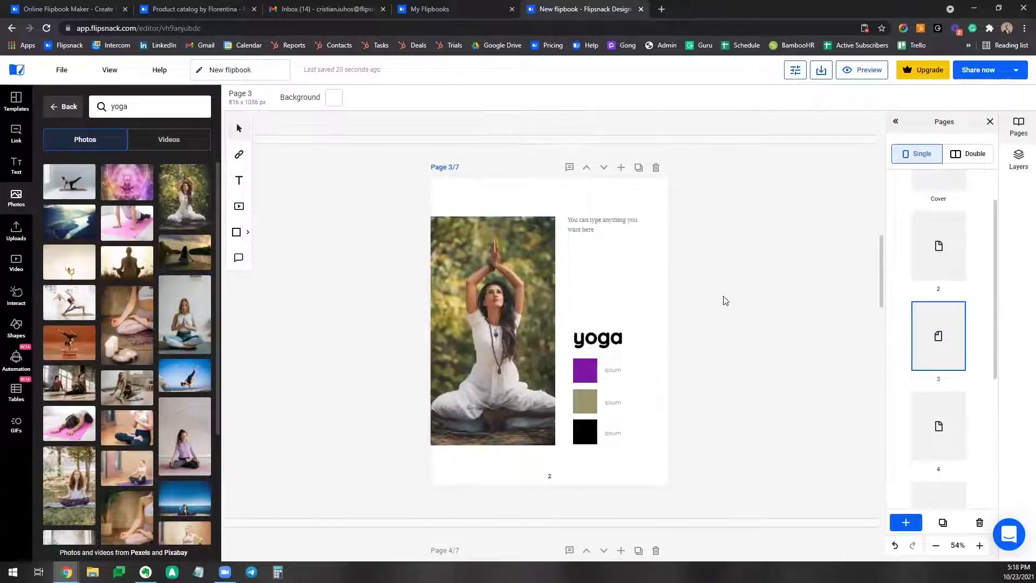
pyautogui.scroll(-2, 925, 324)
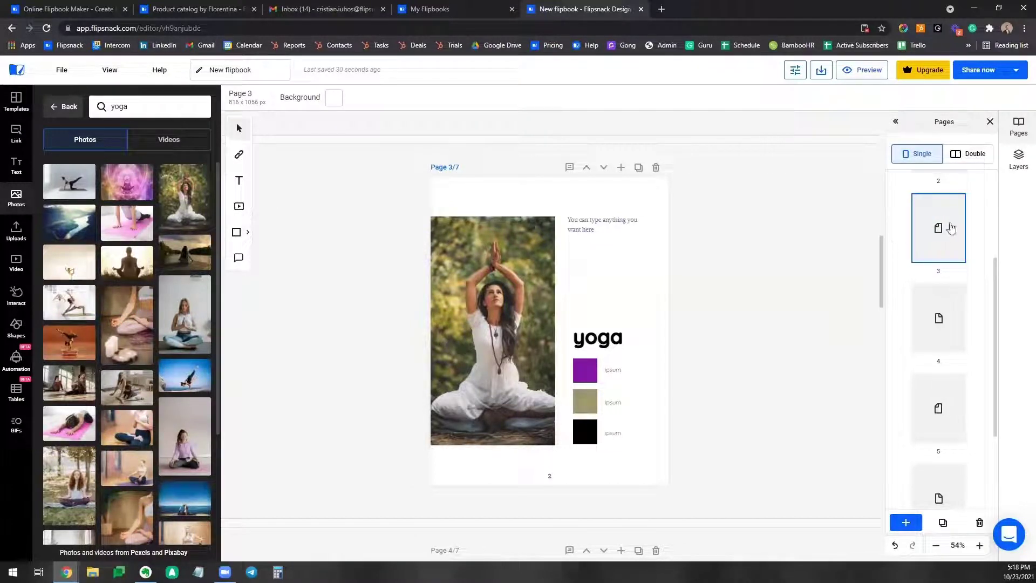
pyautogui.moveTo(949, 231); pyautogui.dragTo(952, 416)
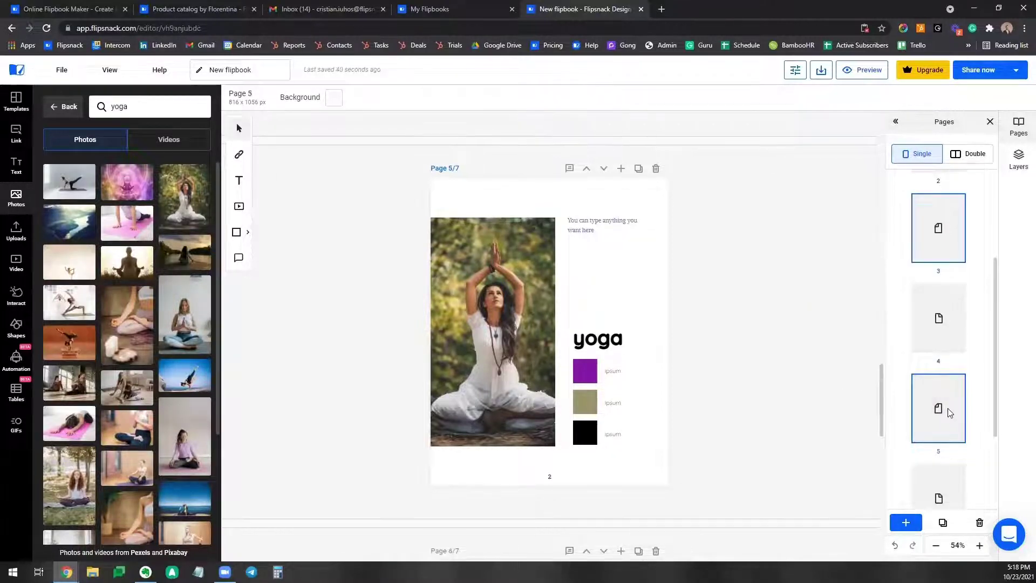
# Review the page order around the moved yoga page in the document and in the page thumbnails.
pyautogui.scroll(10, 800, 382)
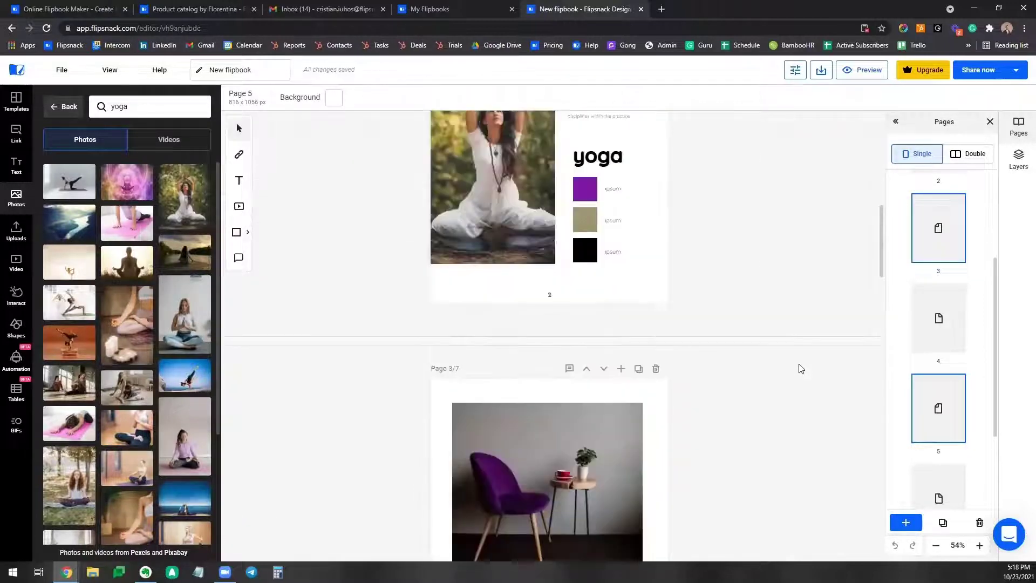
pyautogui.scroll(-4, 801, 368)
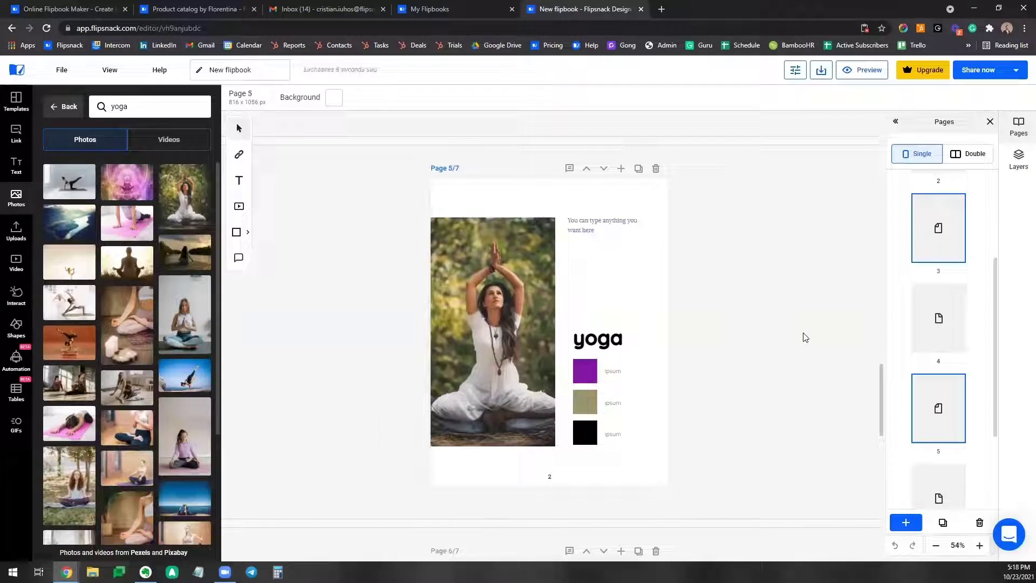
pyautogui.scroll(-2, 938, 323)
pyautogui.scroll(1, 945, 324)
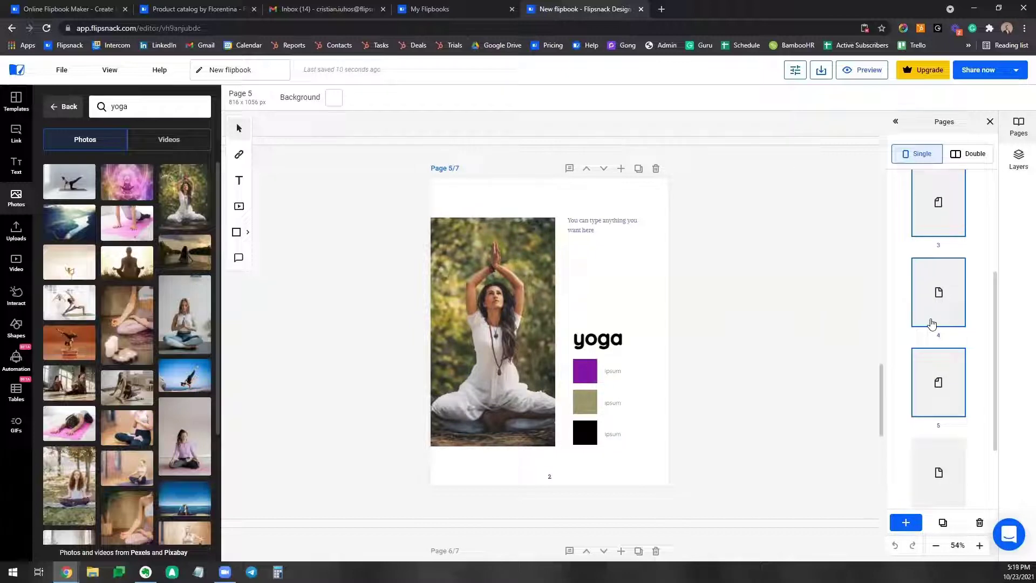
pyautogui.scroll(1, 933, 324)
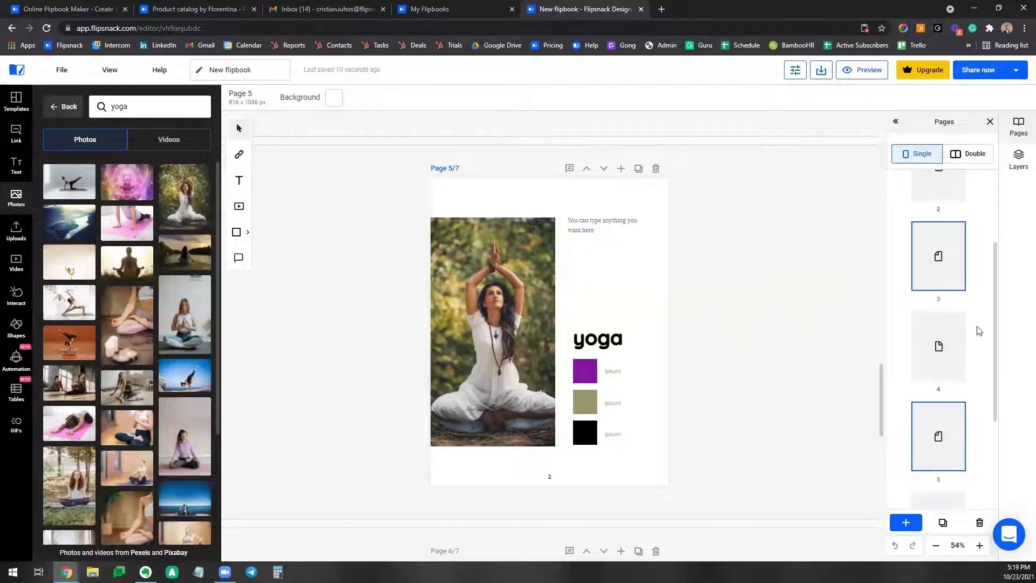
pyautogui.scroll(-1, 944, 238)
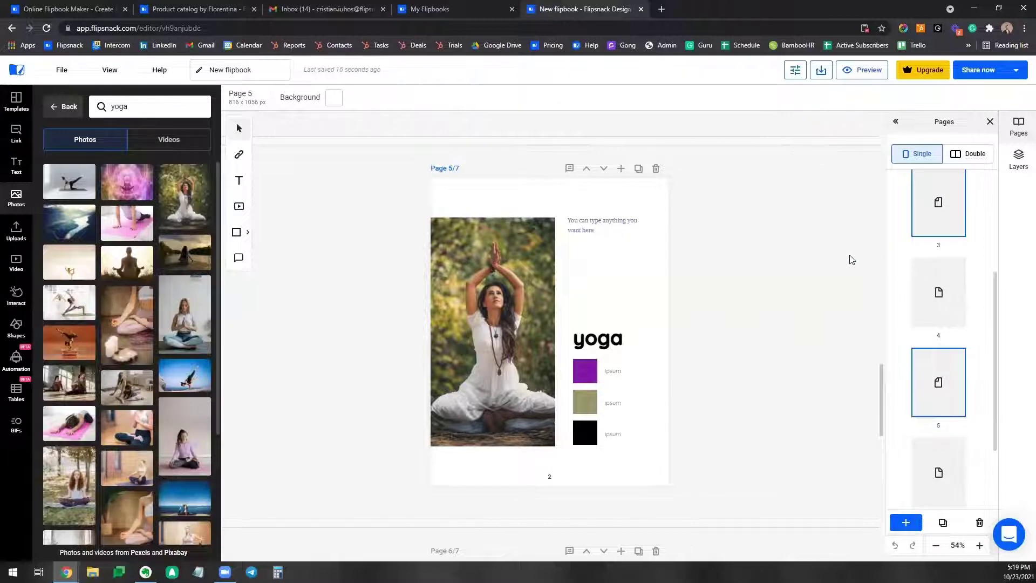
pyautogui.scroll(-1, 864, 264)
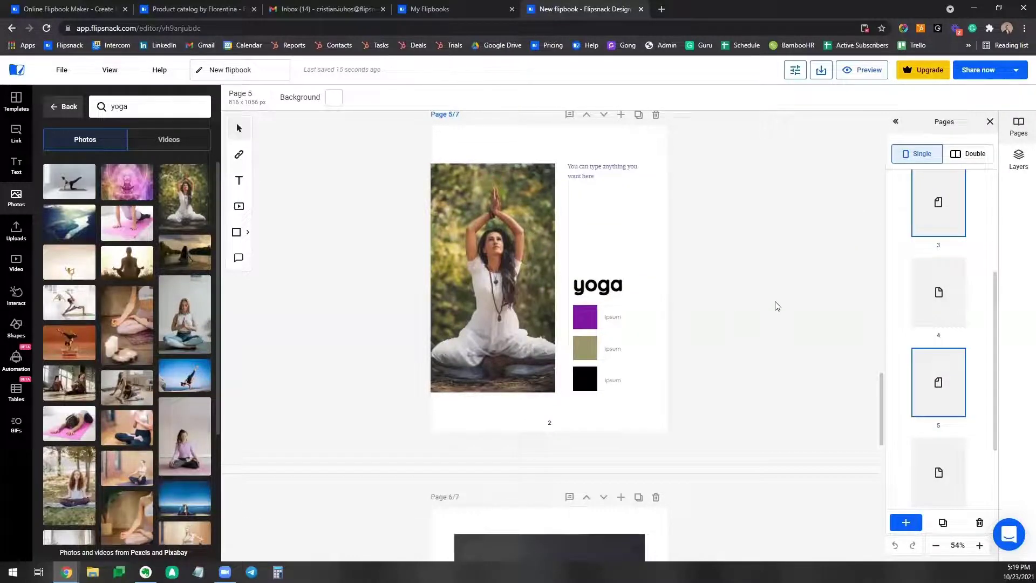
# Move the "tables" page down two places, from position 4 to position 6.
pyautogui.scroll(8, 778, 306)
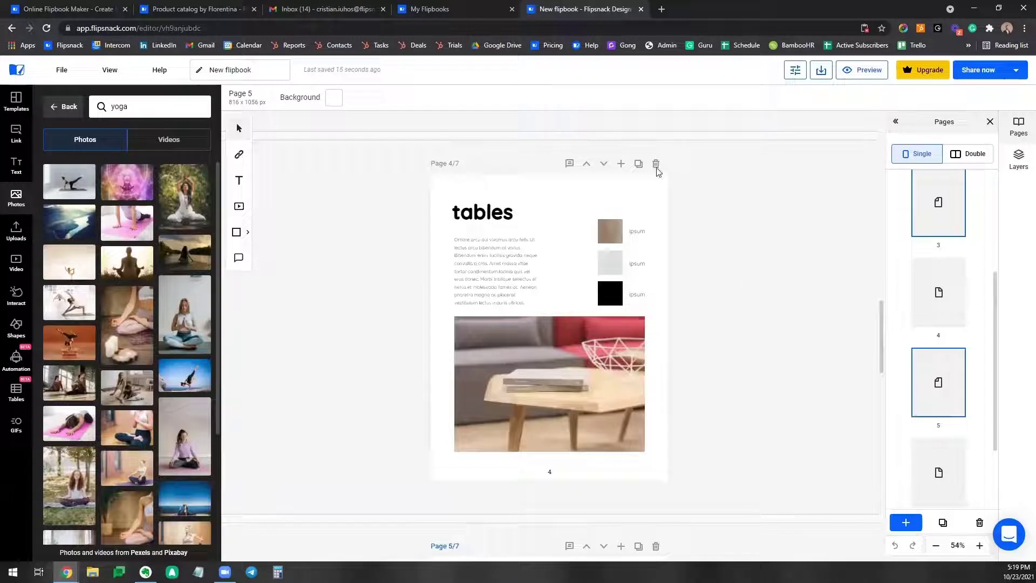
pyautogui.click(602, 165)
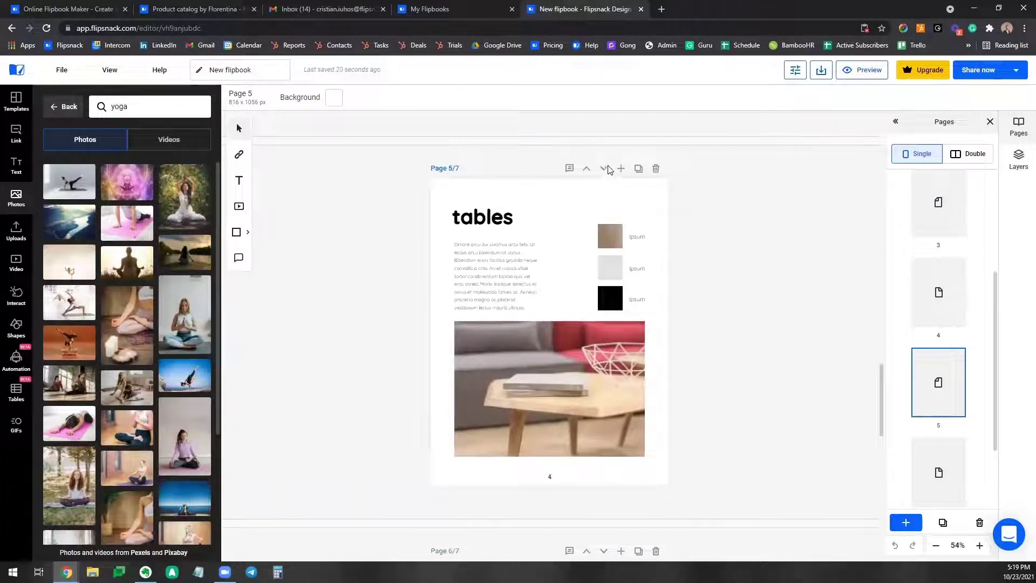
pyautogui.click(605, 168)
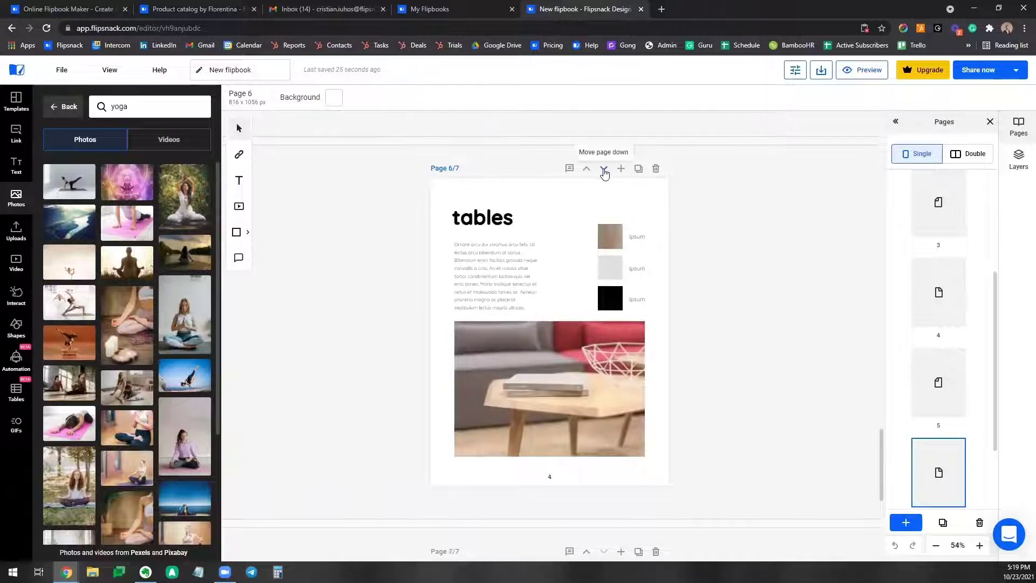
# Try reordering the "tables" page by moving it to the last position, up to position 3 and back down to position 6.
pyautogui.click(604, 169)
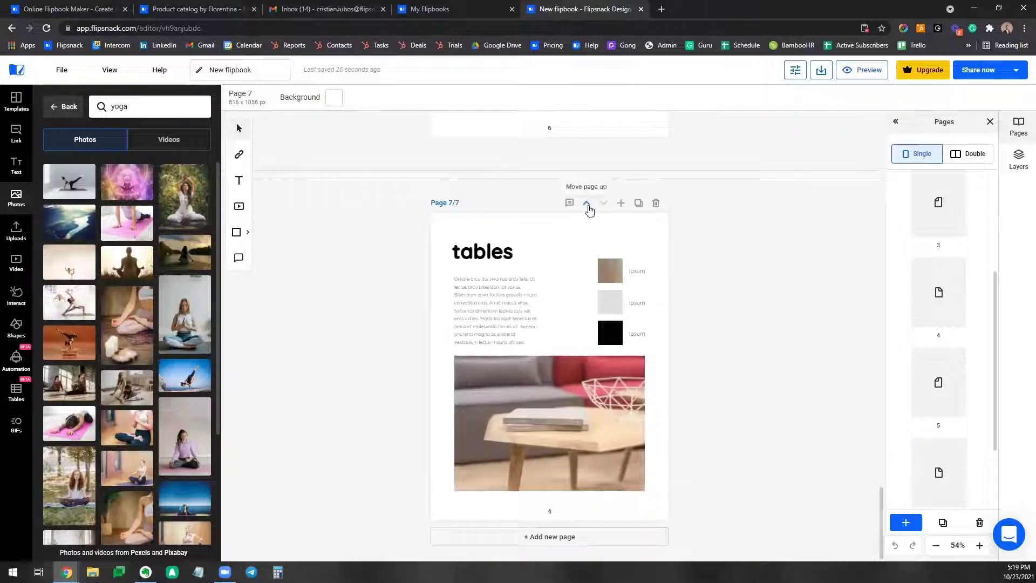
pyautogui.click(587, 205)
pyautogui.click(585, 169)
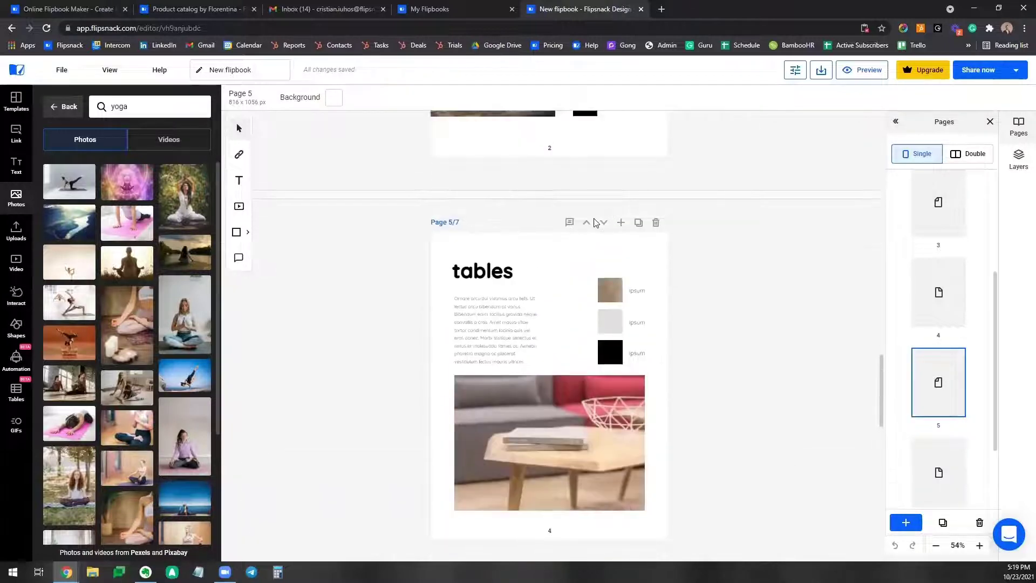
pyautogui.click(587, 214)
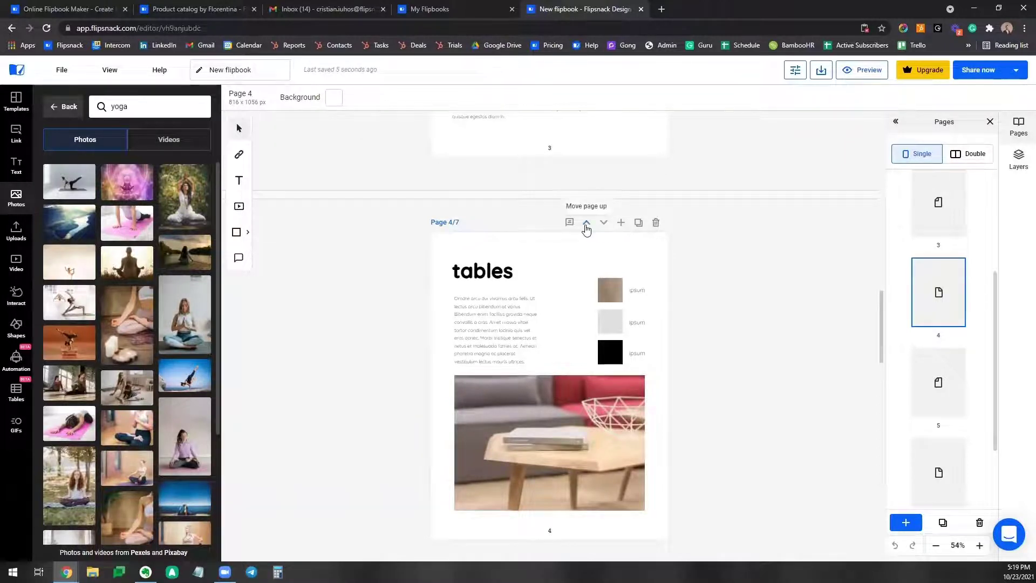
pyautogui.click(587, 225)
pyautogui.click(604, 170)
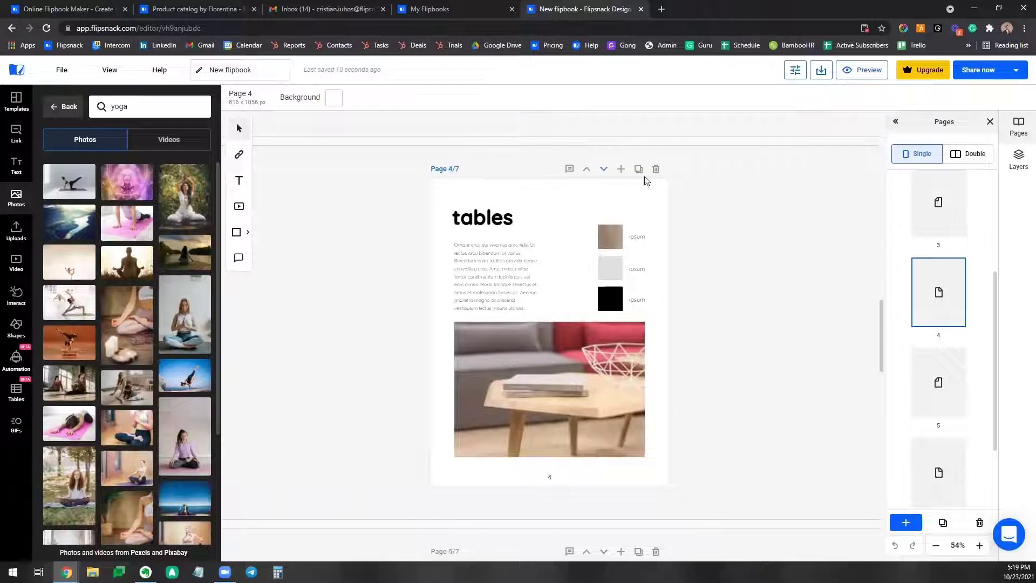
pyautogui.click(604, 169)
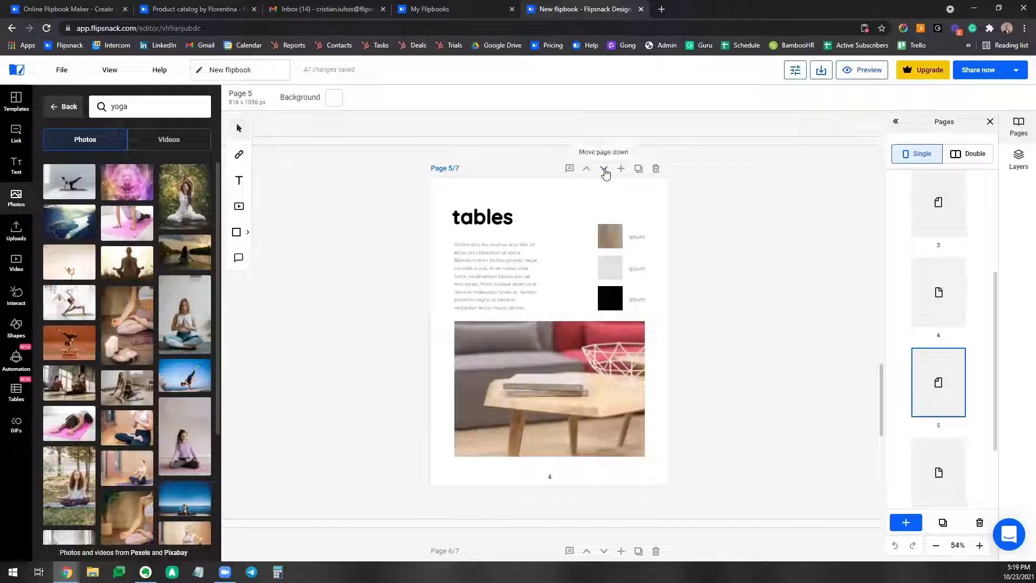
pyautogui.click(605, 170)
# Show the text templates and add a blank page directly after the yoga page on page 2.
pyautogui.scroll(10, 723, 216)
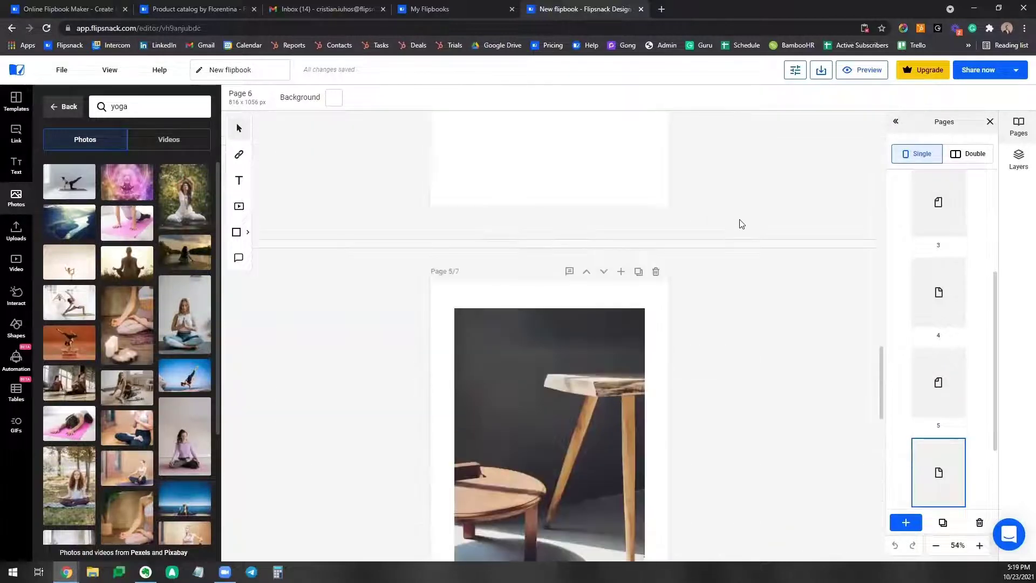
pyautogui.scroll(8, 750, 260)
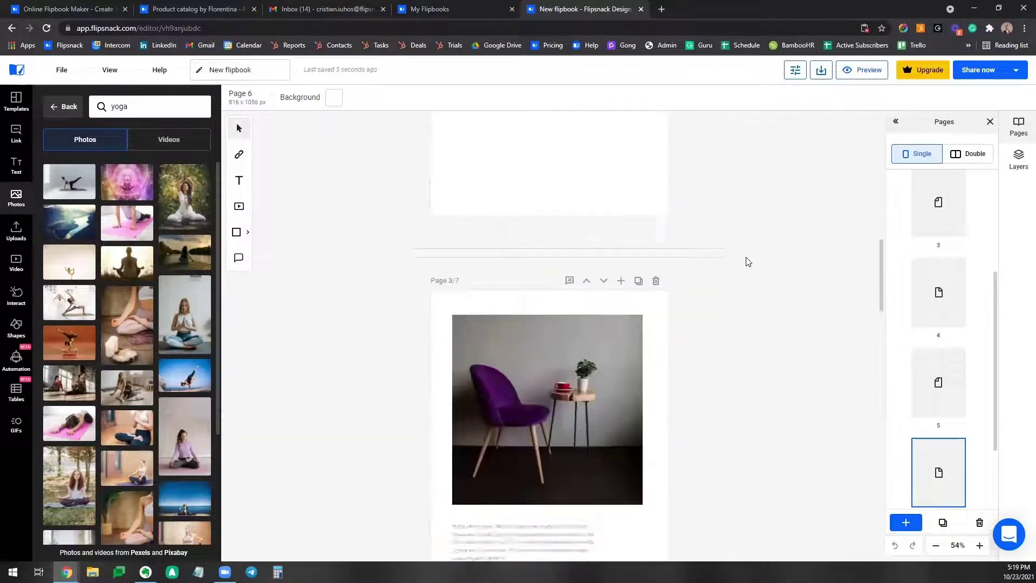
pyautogui.scroll(4, 749, 258)
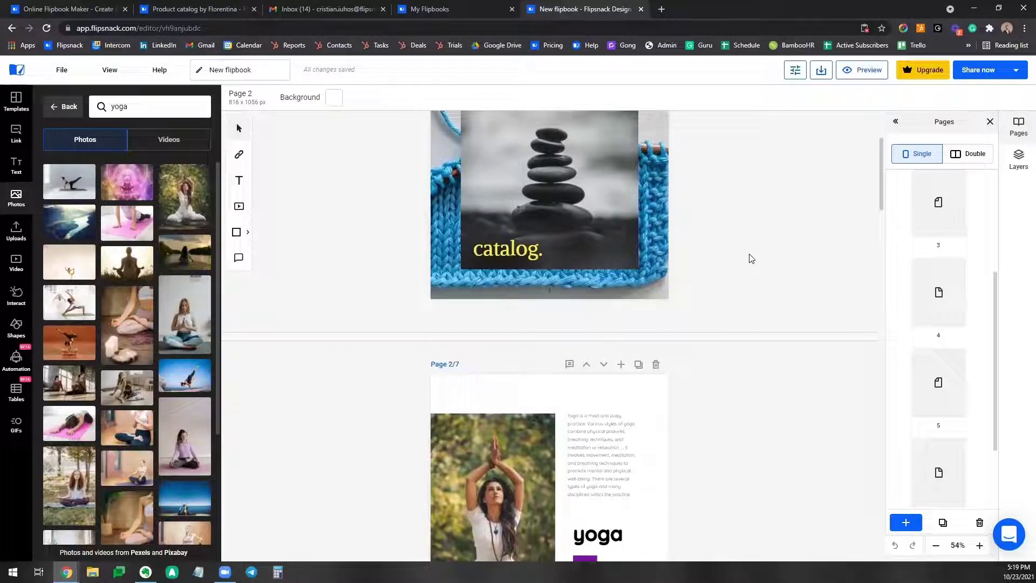
pyautogui.scroll(-3, 749, 258)
pyautogui.scroll(-1, 704, 270)
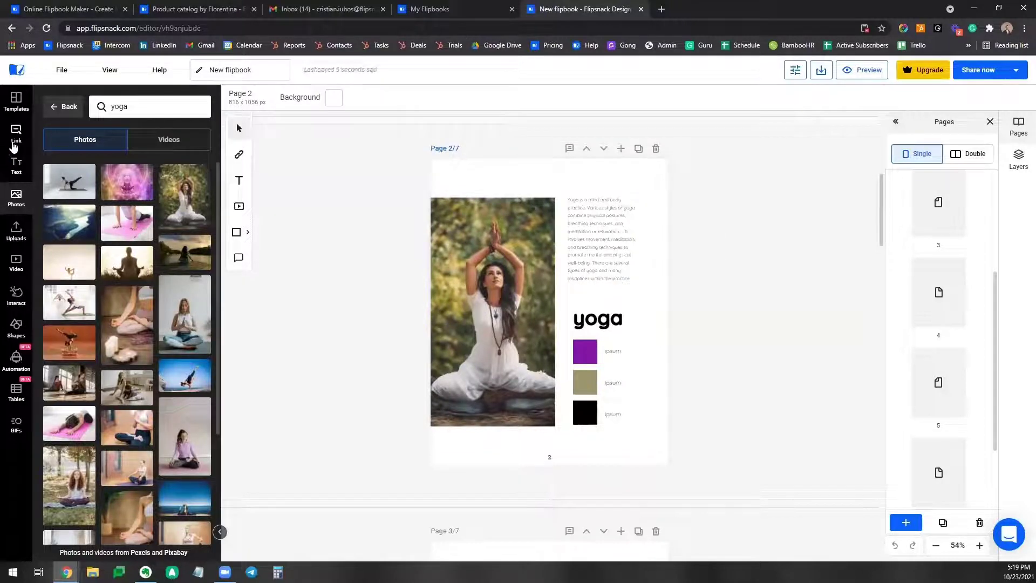
pyautogui.click(22, 111)
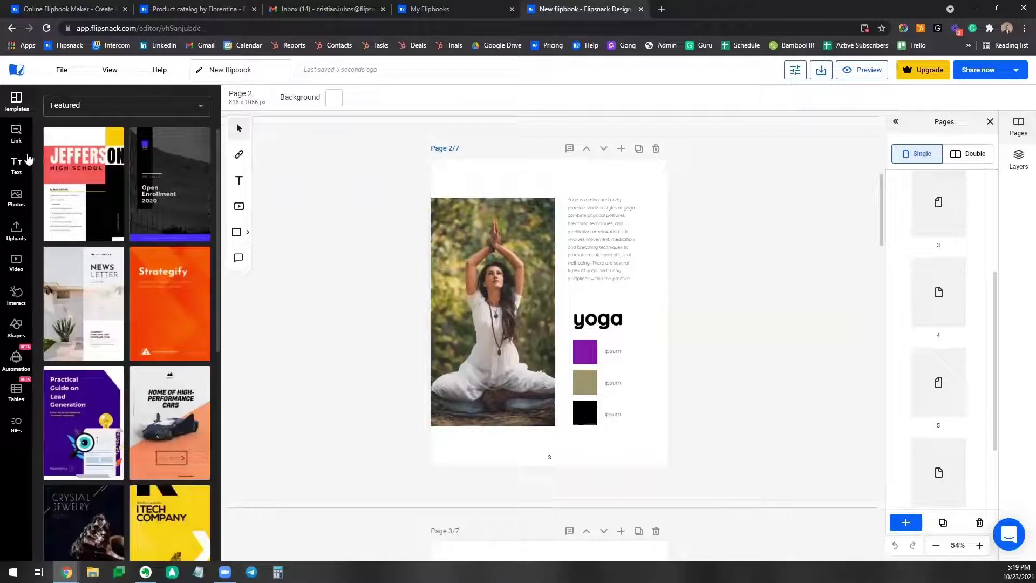
pyautogui.click(16, 165)
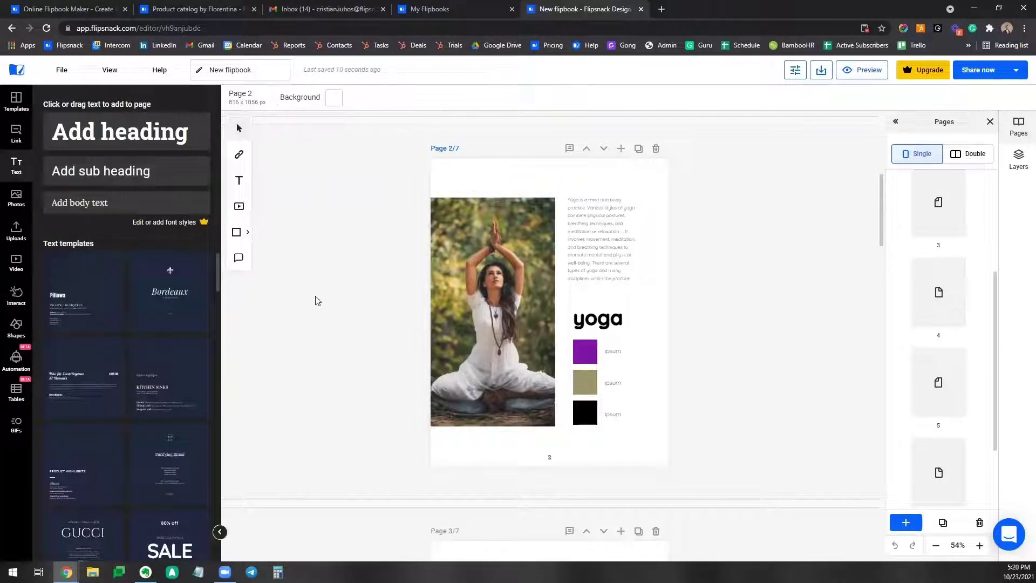
pyautogui.scroll(-1, 351, 302)
pyautogui.scroll(-2, 350, 301)
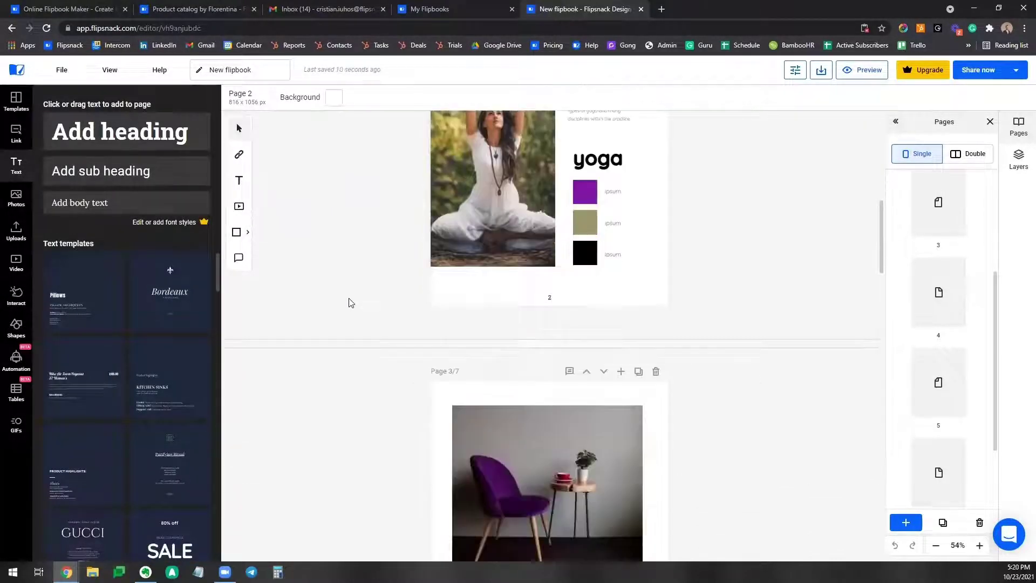
pyautogui.scroll(3, 349, 302)
pyautogui.scroll(1, 437, 296)
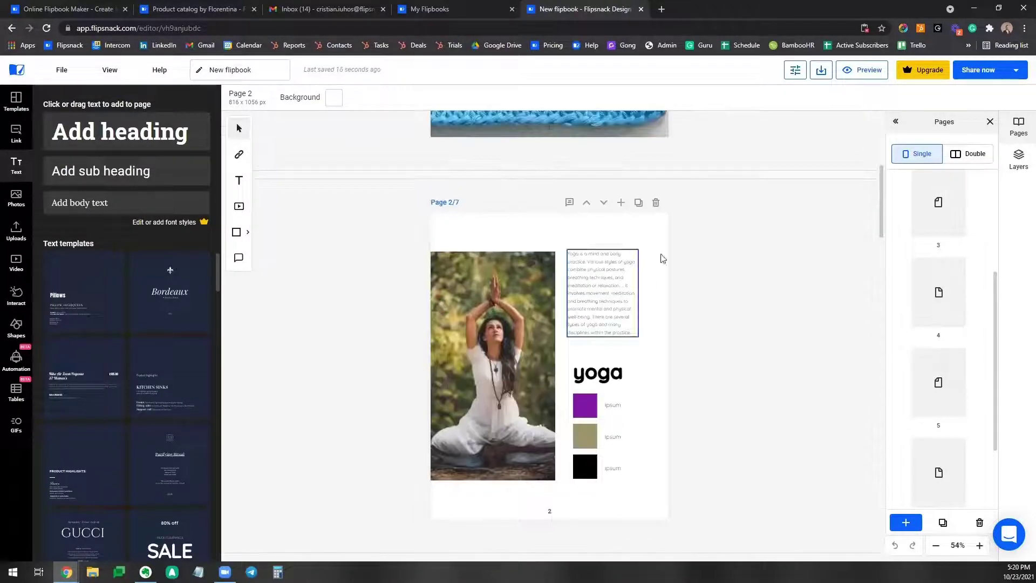
pyautogui.click(622, 202)
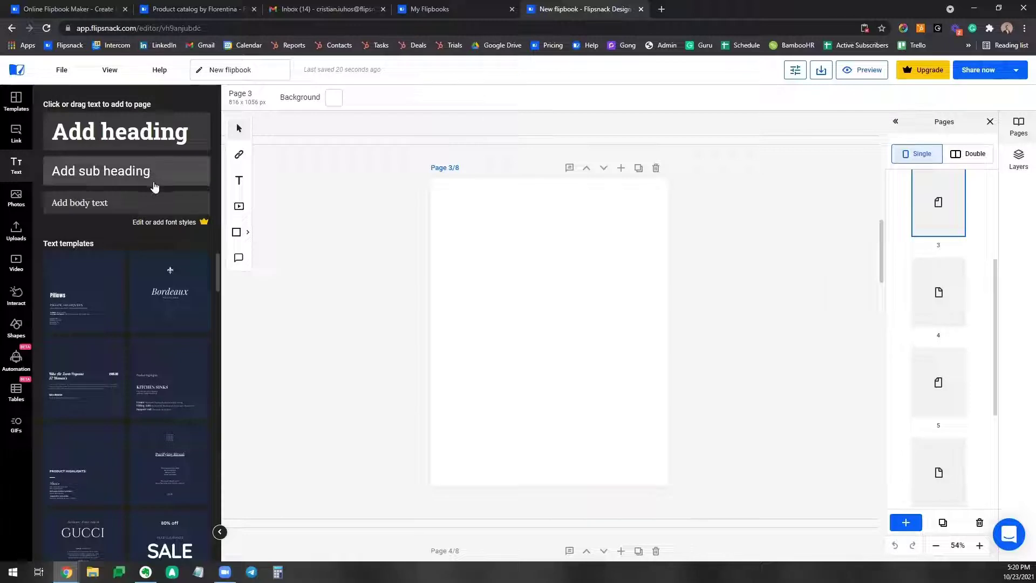
# Place the "SALE" text template with the "Big brands, small prices" line on the blank page 3.
pyautogui.scroll(-2, 174, 270)
pyautogui.scroll(-1, 166, 323)
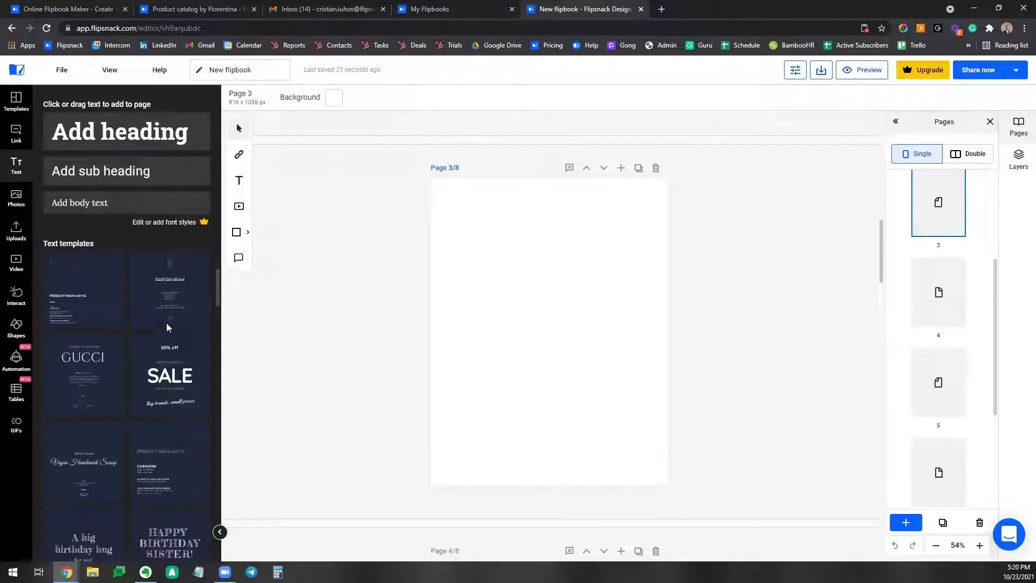
pyautogui.scroll(-3, 166, 323)
pyautogui.scroll(2, 167, 322)
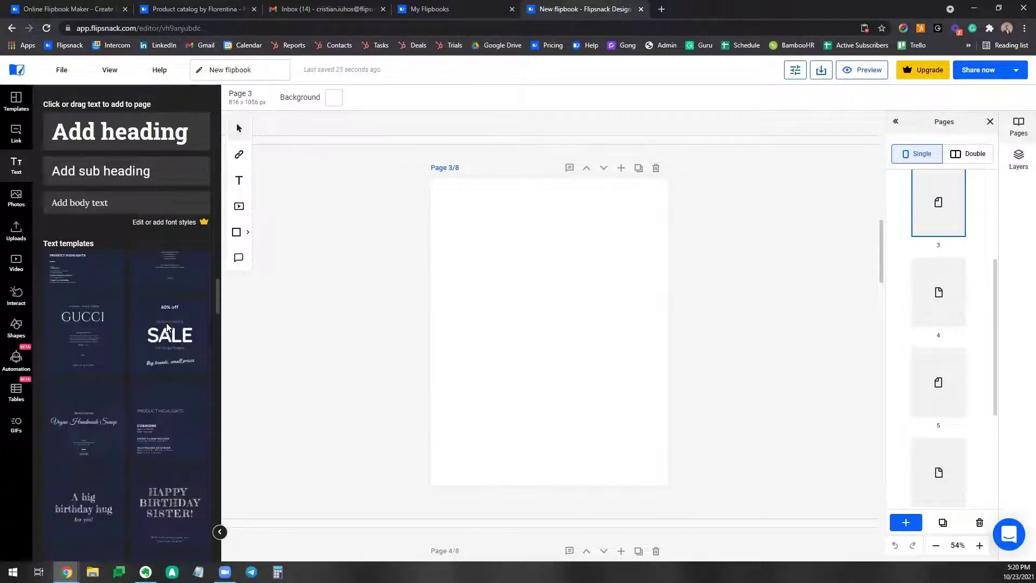
pyautogui.scroll(1, 168, 326)
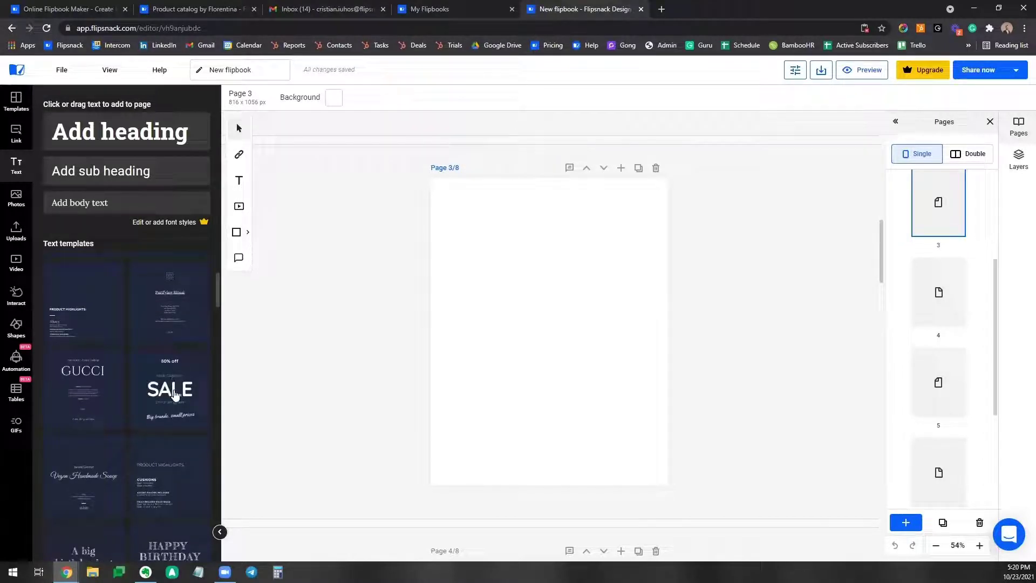
pyautogui.moveTo(175, 394); pyautogui.dragTo(538, 342)
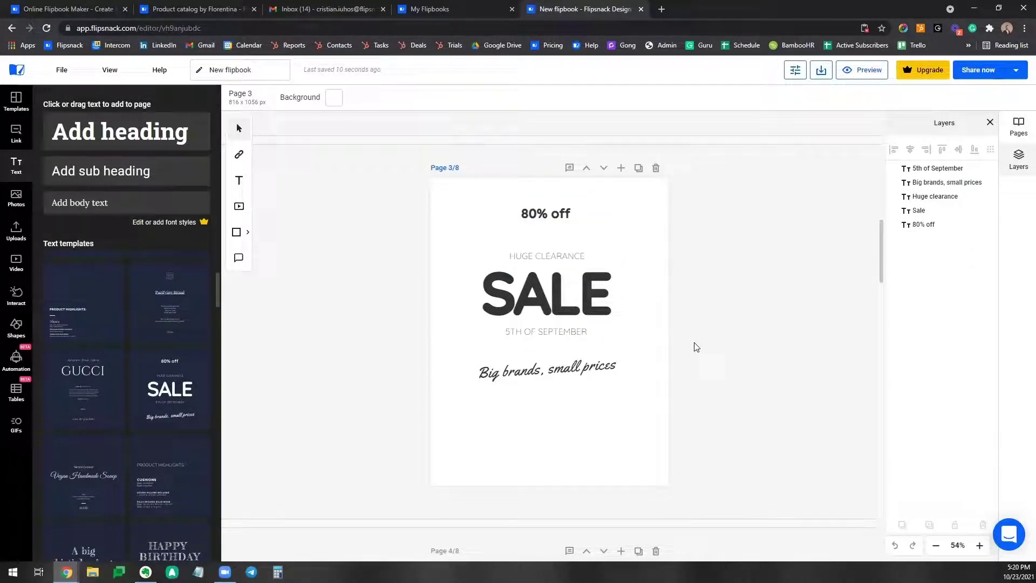
# Change the discount text above the sale heading on page 3 to "50% off".
pyautogui.click(537, 217)
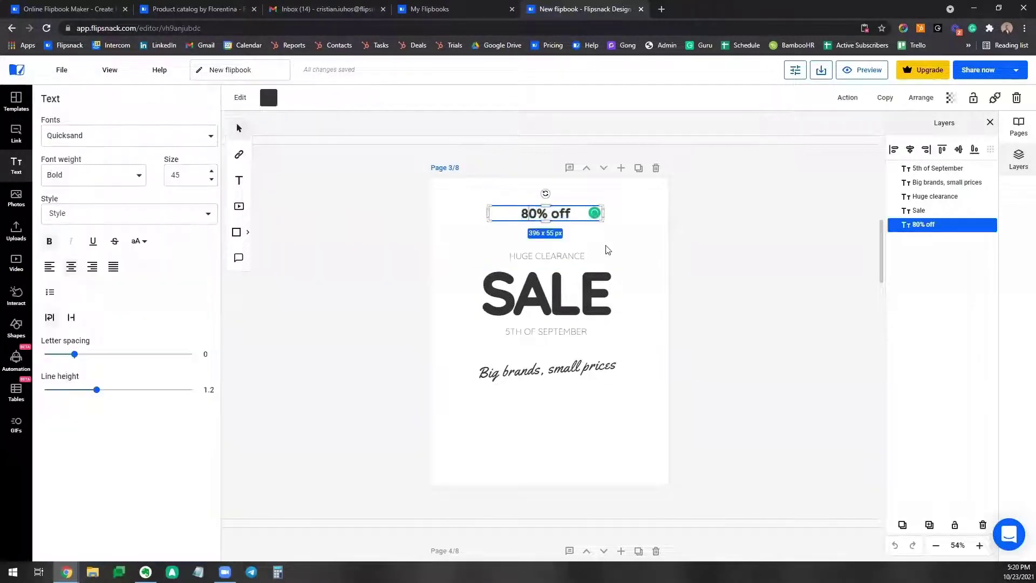
pyautogui.press('BackSpace')
pyautogui.write('5')
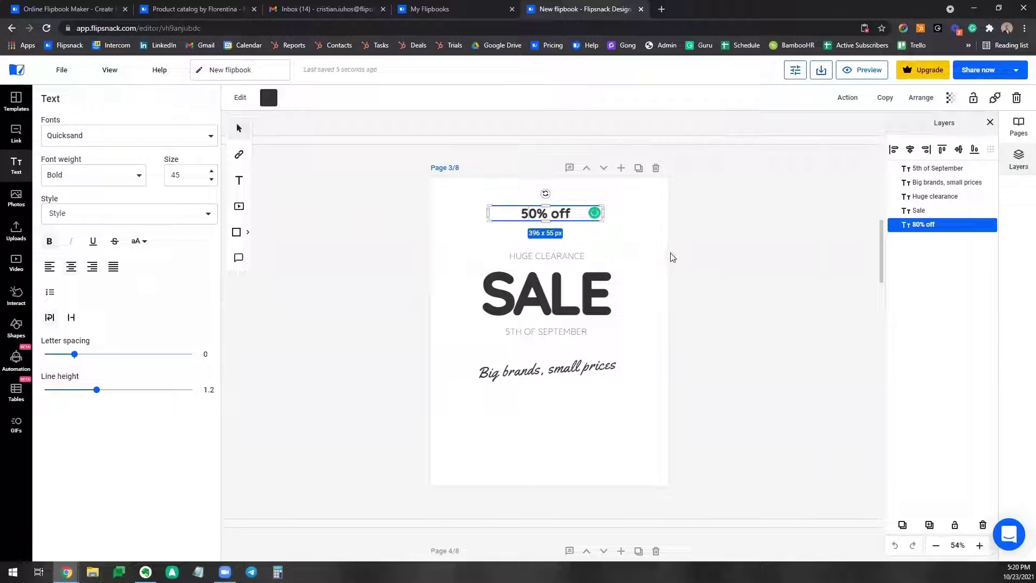
pyautogui.click(673, 258)
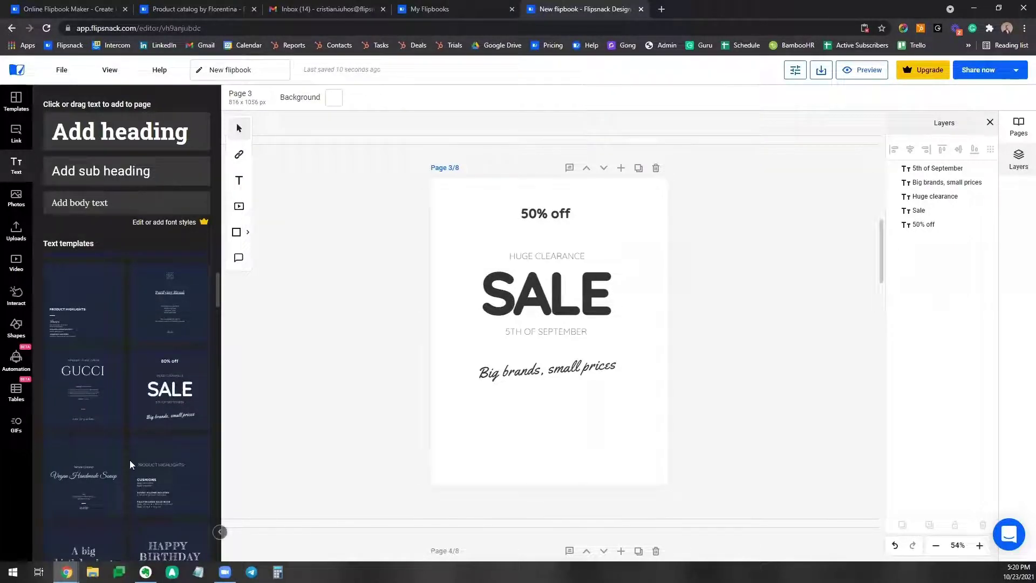
# Browse the remaining text templates for other ready-made layouts such as greetings, charts, contact information and product descriptions.
pyautogui.scroll(-5, 135, 464)
pyautogui.scroll(-6, 171, 445)
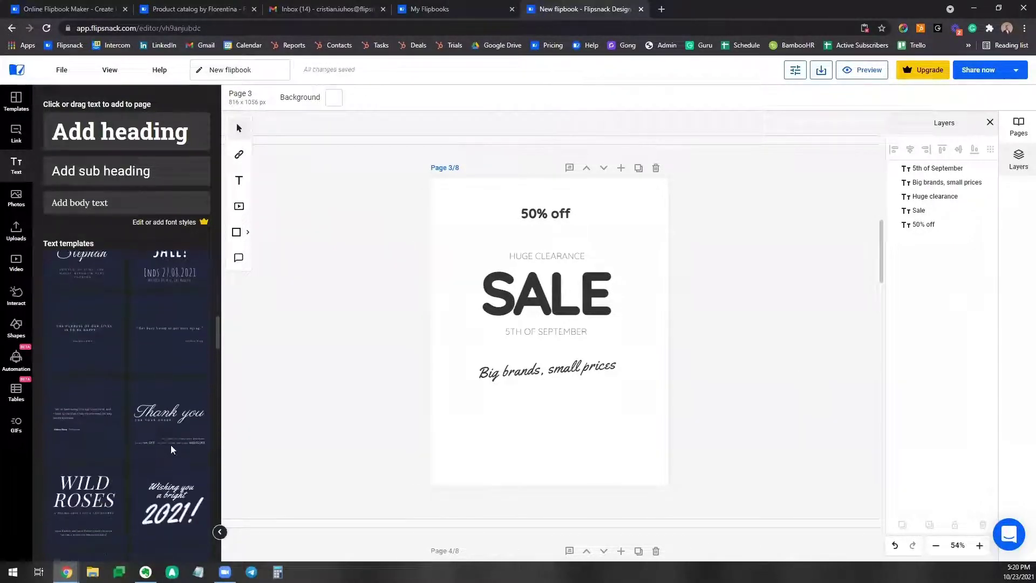
pyautogui.scroll(-10, 209, 405)
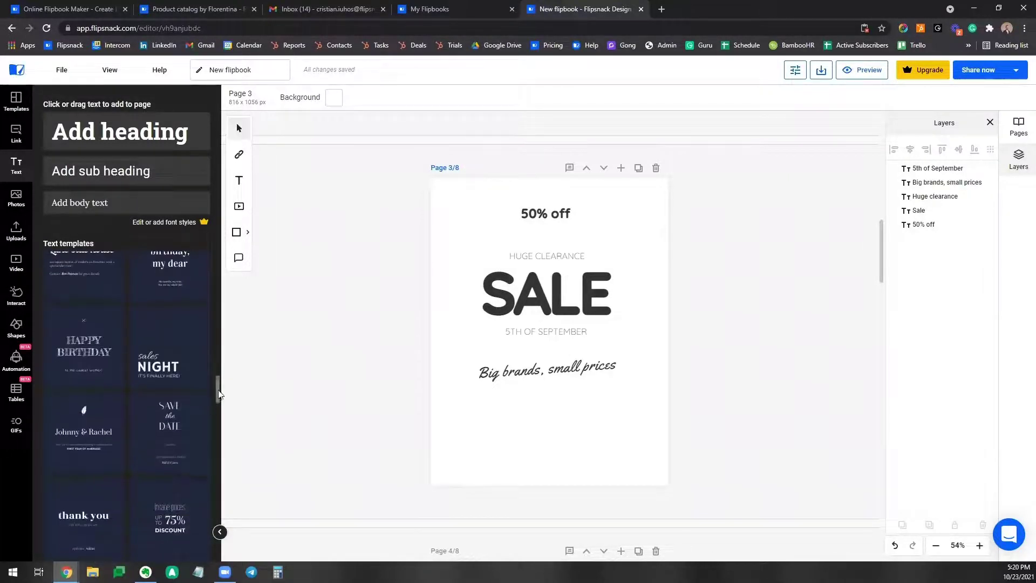
pyautogui.moveTo(218, 394); pyautogui.dragTo(219, 422)
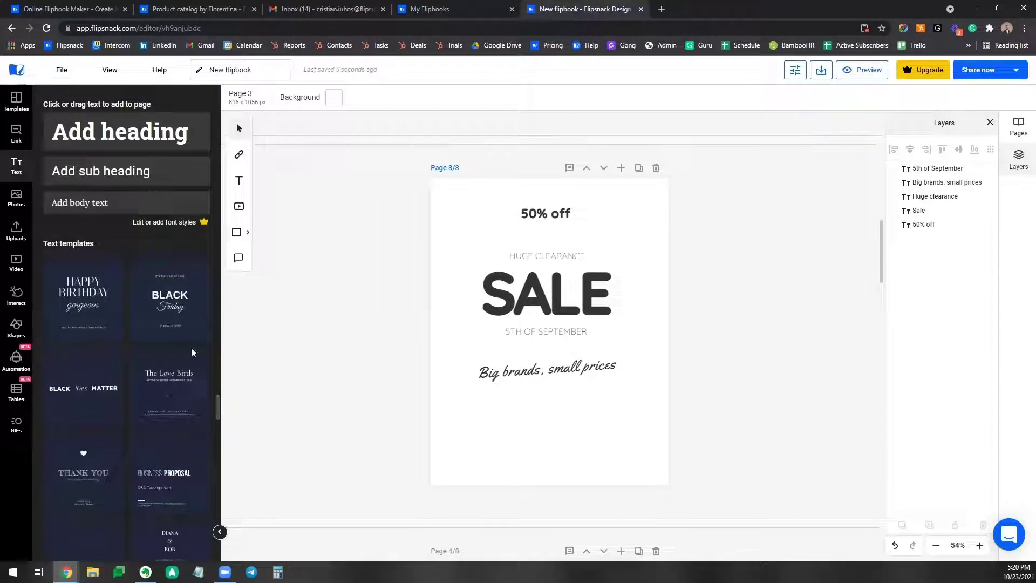
pyautogui.scroll(-3, 190, 372)
pyautogui.scroll(-6, 192, 402)
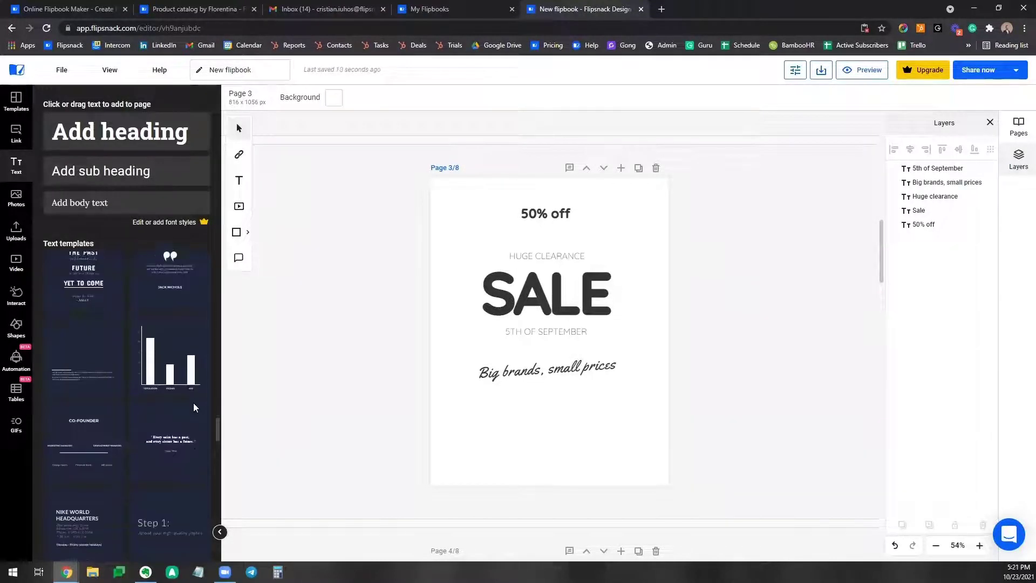
pyautogui.scroll(-4, 188, 436)
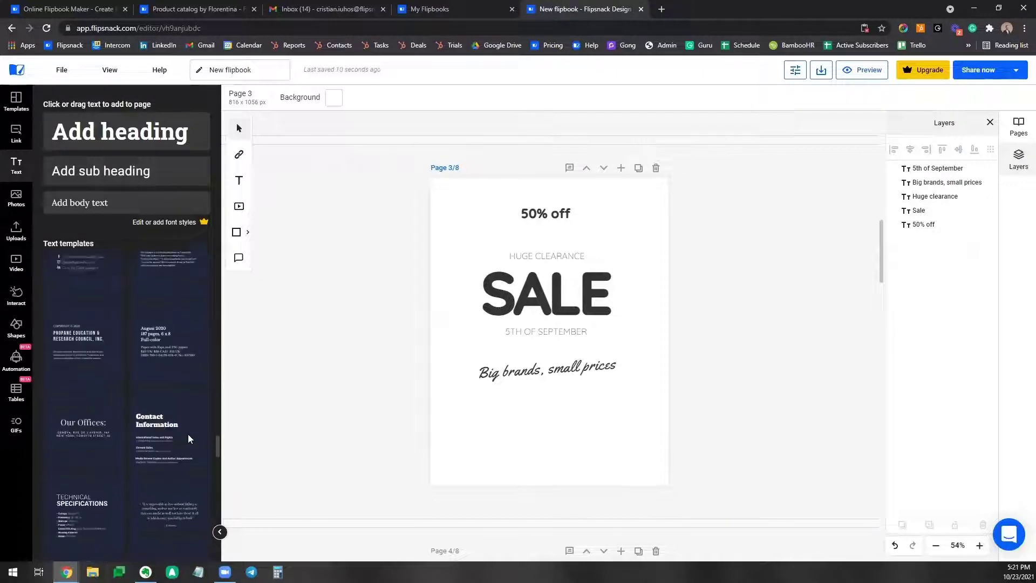
pyautogui.scroll(-4, 188, 434)
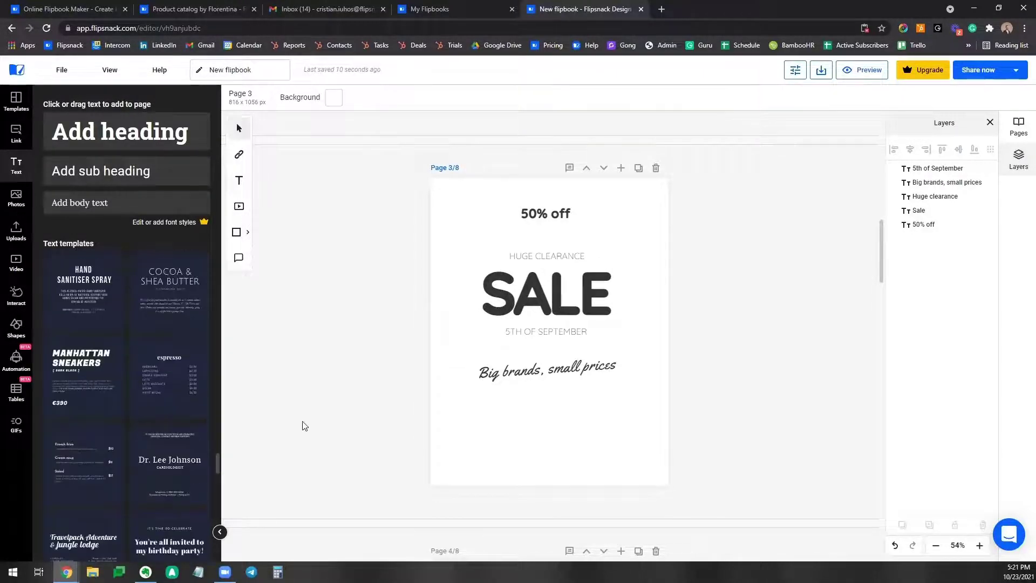
pyautogui.scroll(-3, 302, 425)
# Look over the cover, yoga and sale pages in the document and examine more of the product text templates.
pyautogui.scroll(6, 304, 423)
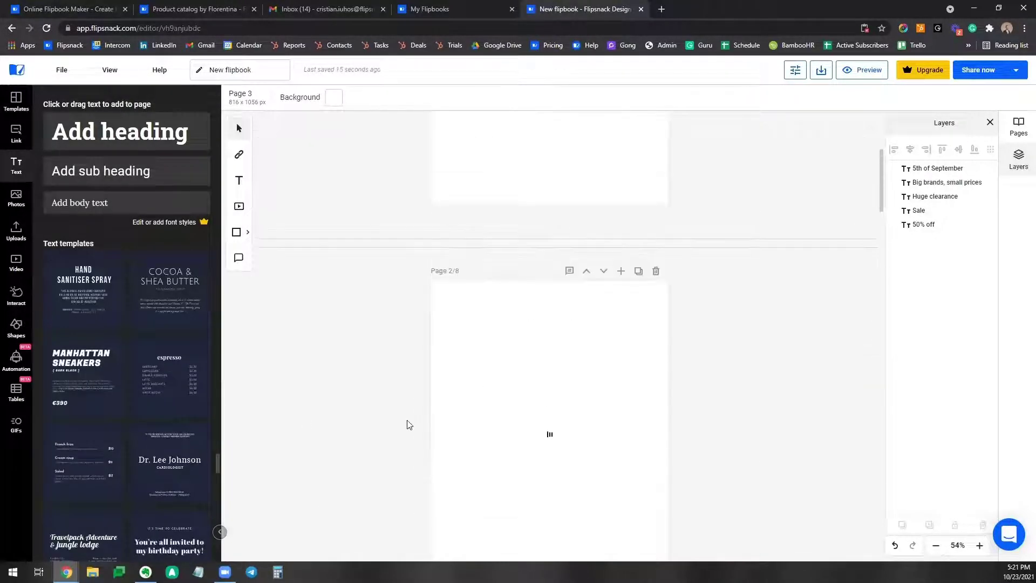
pyautogui.scroll(4, 407, 385)
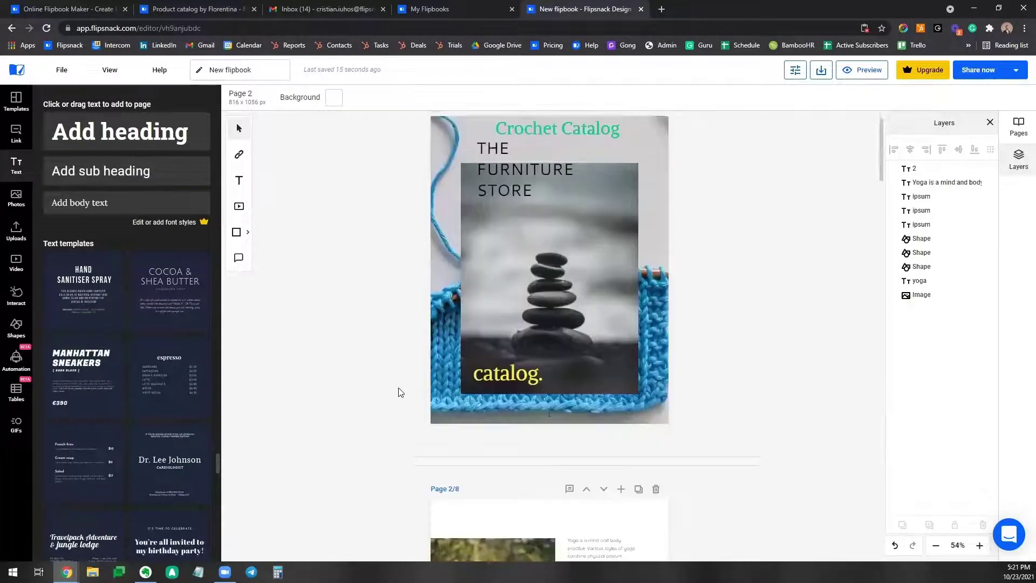
pyautogui.scroll(-4, 357, 380)
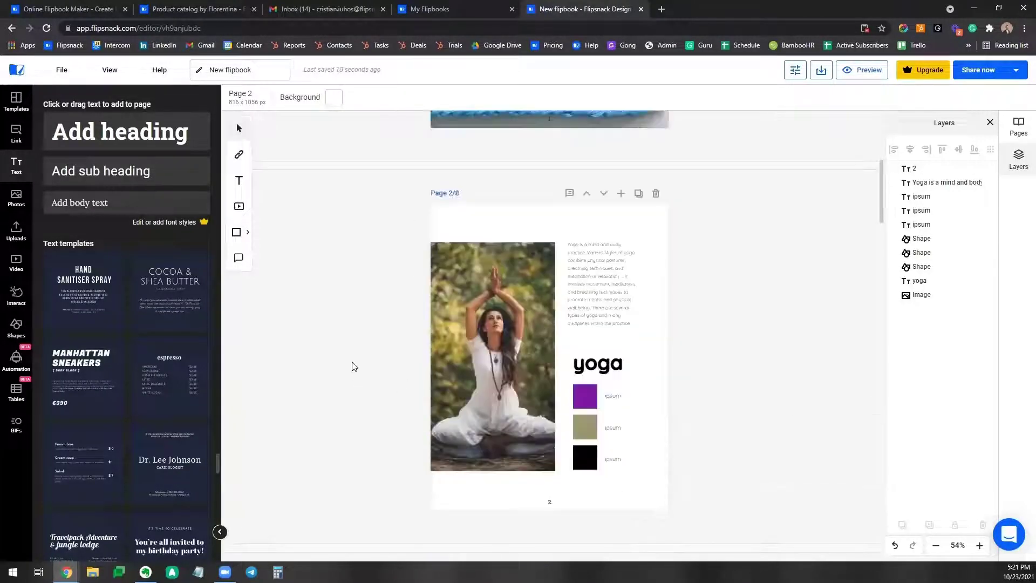
pyautogui.scroll(2, 353, 367)
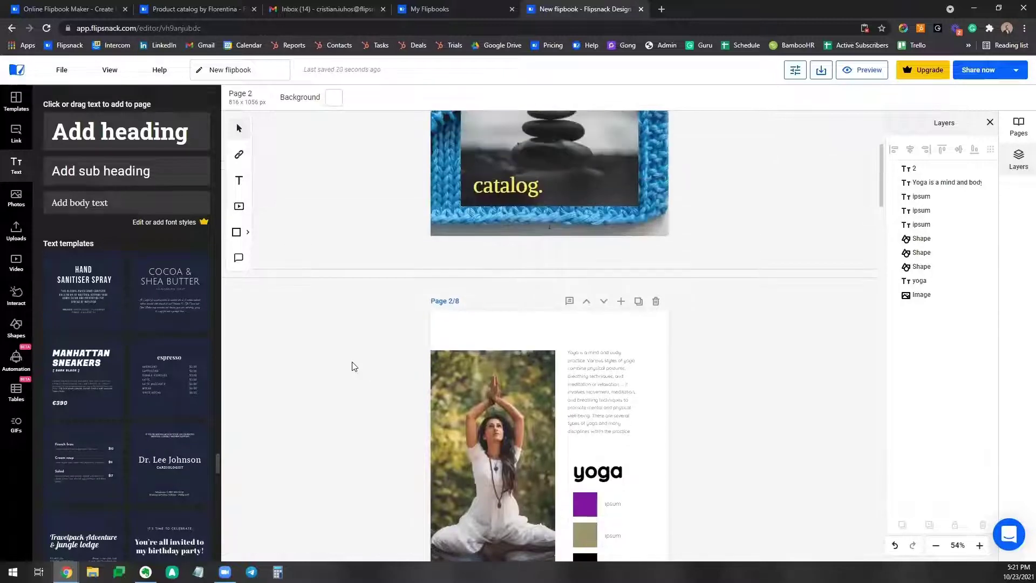
pyautogui.scroll(-2, 351, 366)
pyautogui.scroll(-3, 195, 392)
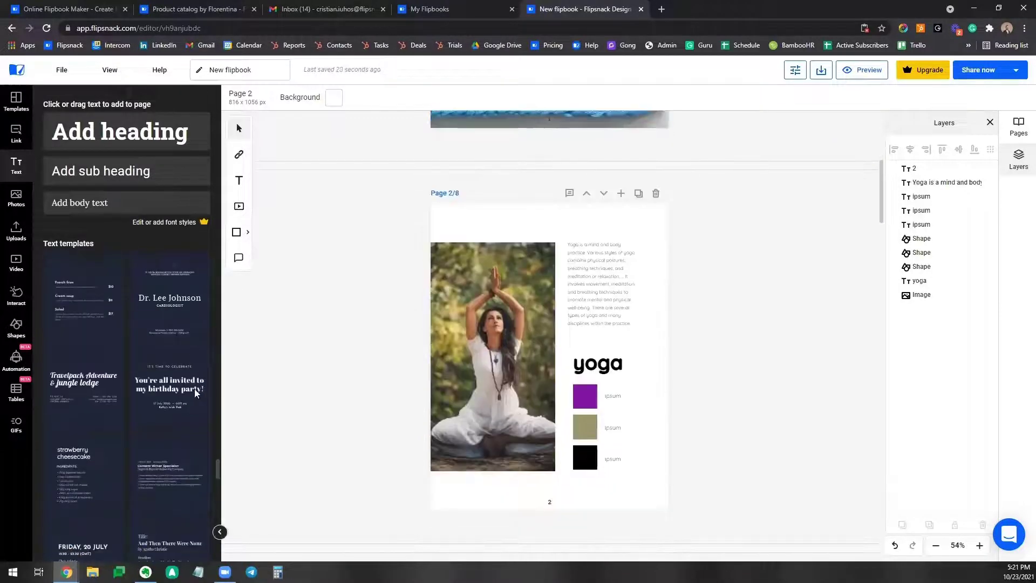
pyautogui.scroll(-4, 196, 393)
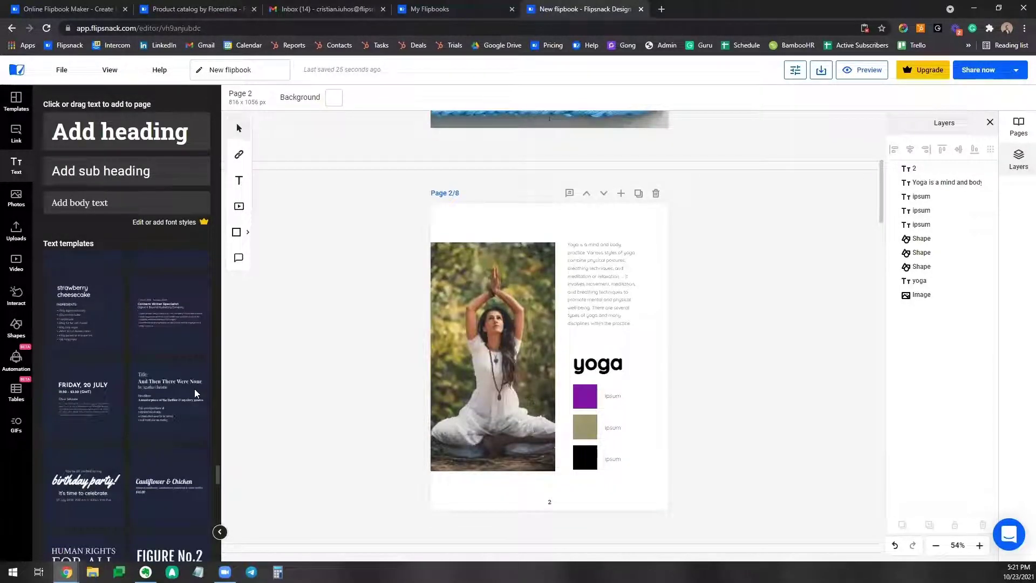
pyautogui.scroll(7, 195, 393)
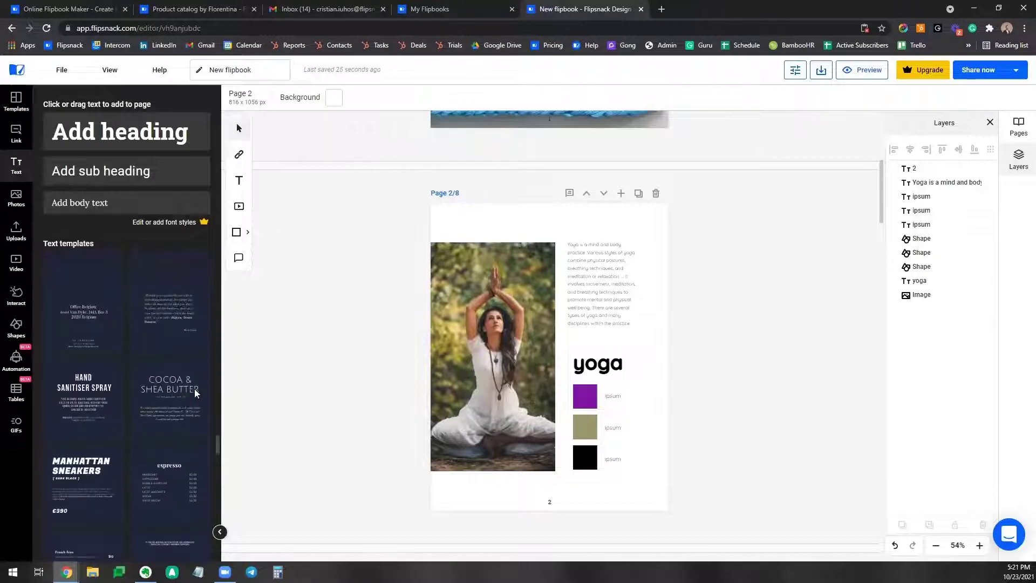
pyautogui.scroll(-3, 195, 389)
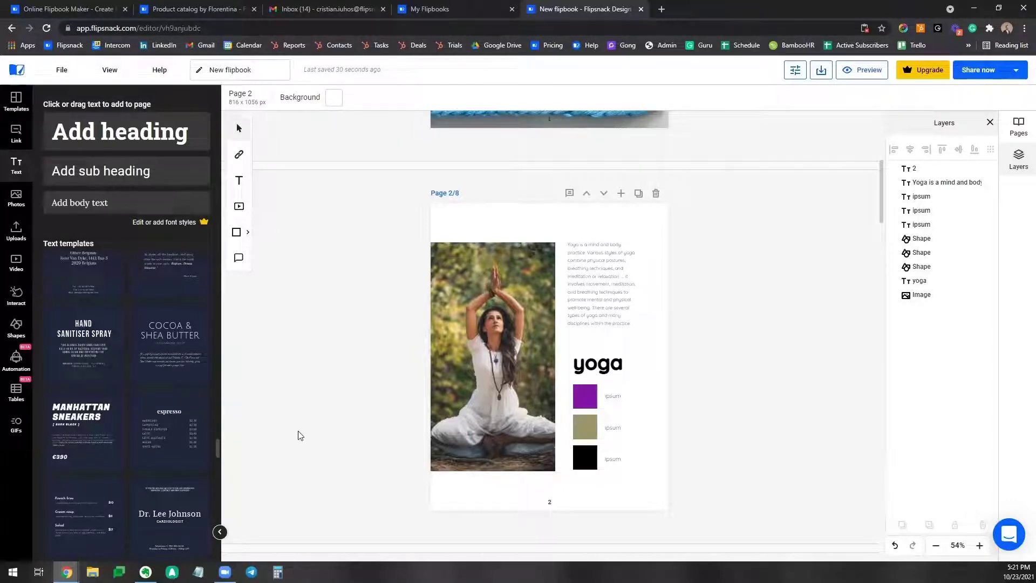
pyautogui.scroll(-5, 296, 435)
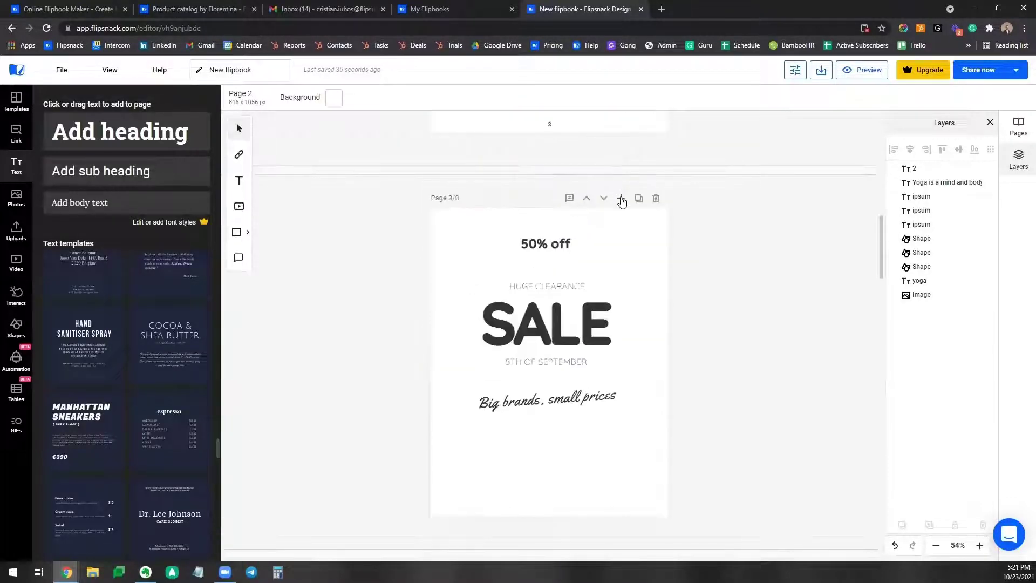
# Add a blank page after page 3 and place the espresso price list text template on it.
pyautogui.click(621, 197)
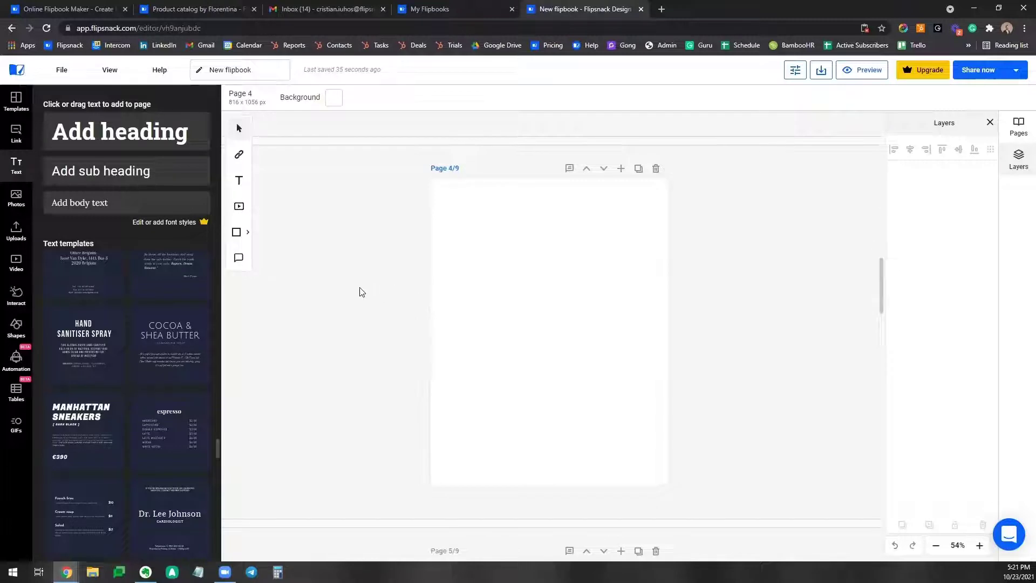
pyautogui.moveTo(169, 427); pyautogui.dragTo(520, 335)
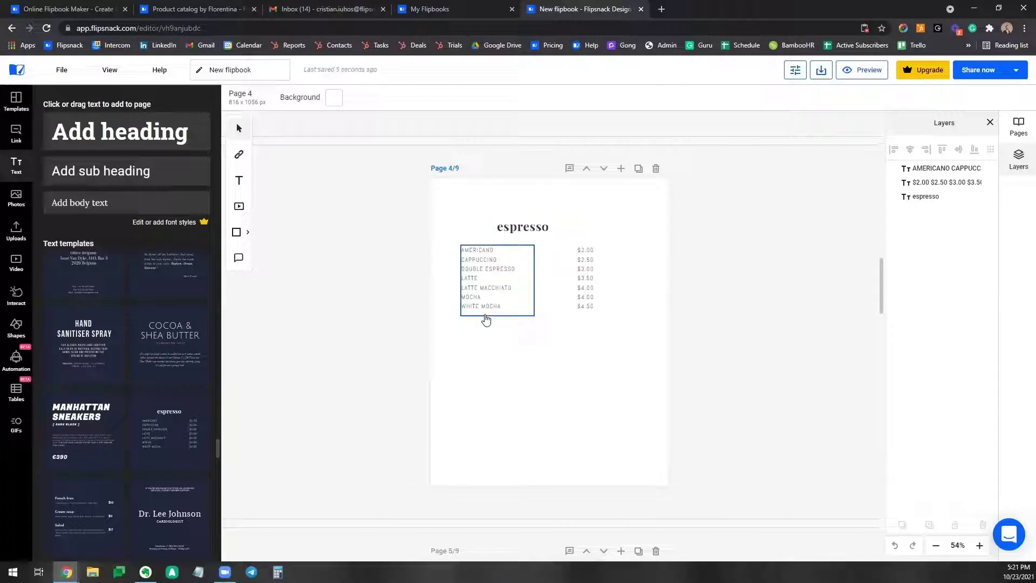
pyautogui.scroll(-2, 157, 378)
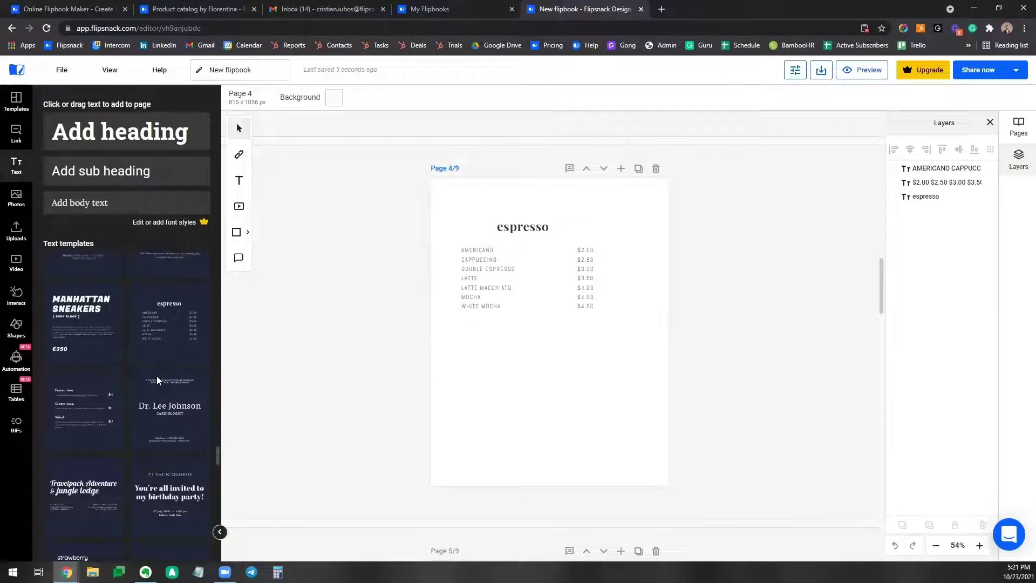
pyautogui.scroll(2, 157, 376)
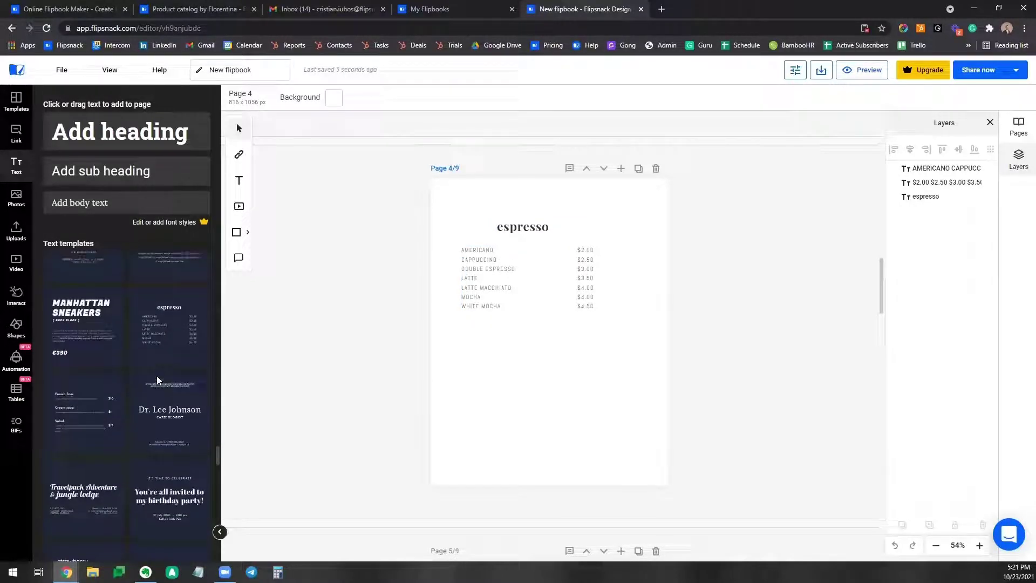
# Enlarge the espresso heading, drinks list and prices together to about 679 x 568 px on page 4.
pyautogui.click(582, 273)
pyautogui.click(638, 233)
pyautogui.moveTo(639, 213); pyautogui.dragTo(442, 338)
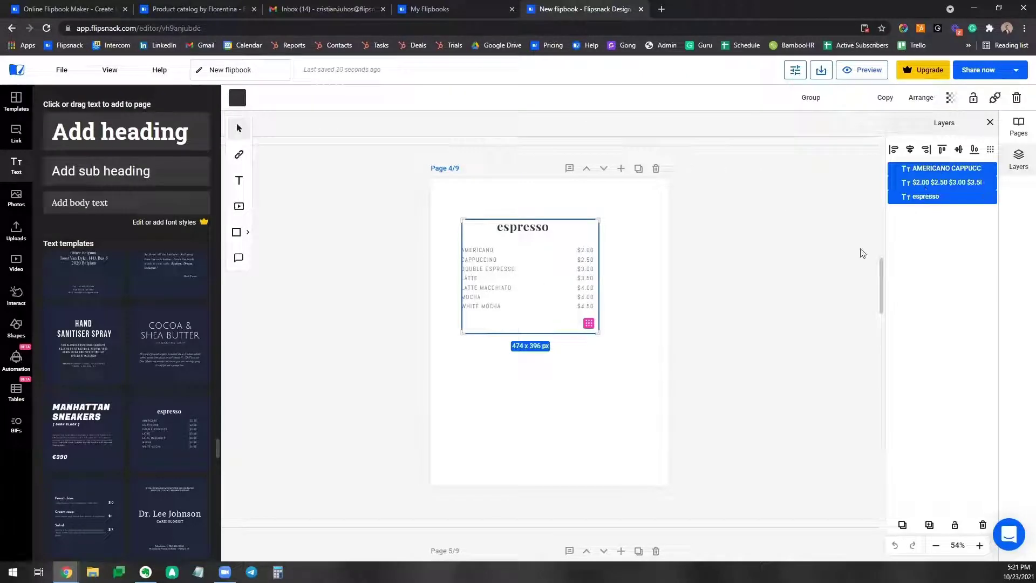
pyautogui.moveTo(597, 333); pyautogui.dragTo(648, 388)
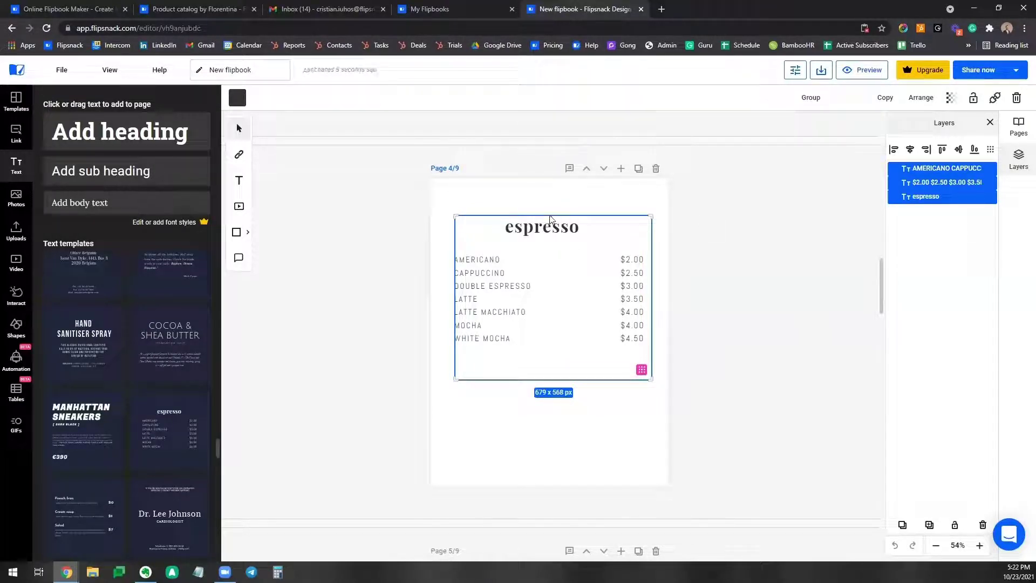
pyautogui.click(538, 231)
pyautogui.click(510, 262)
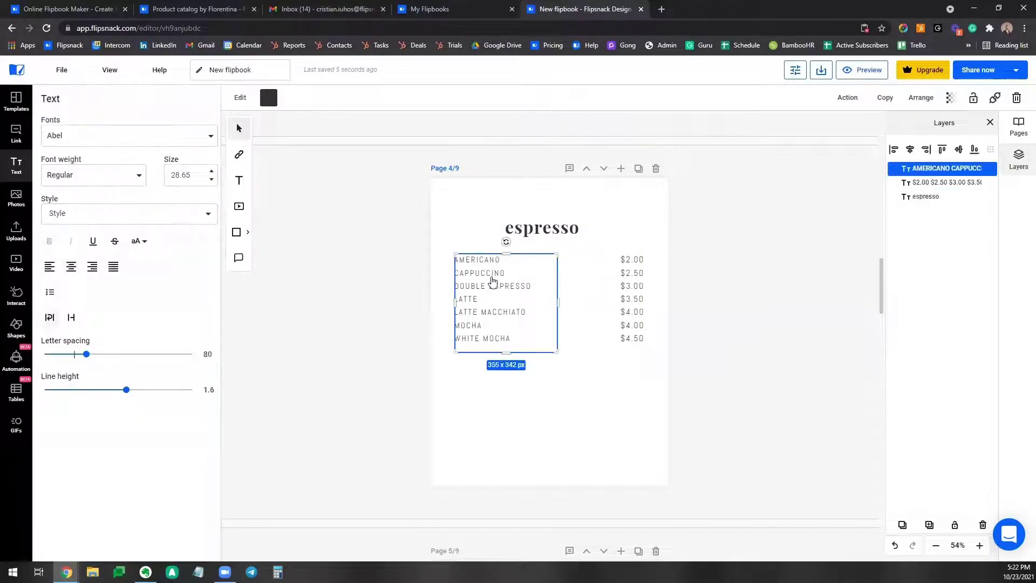
pyautogui.click(653, 273)
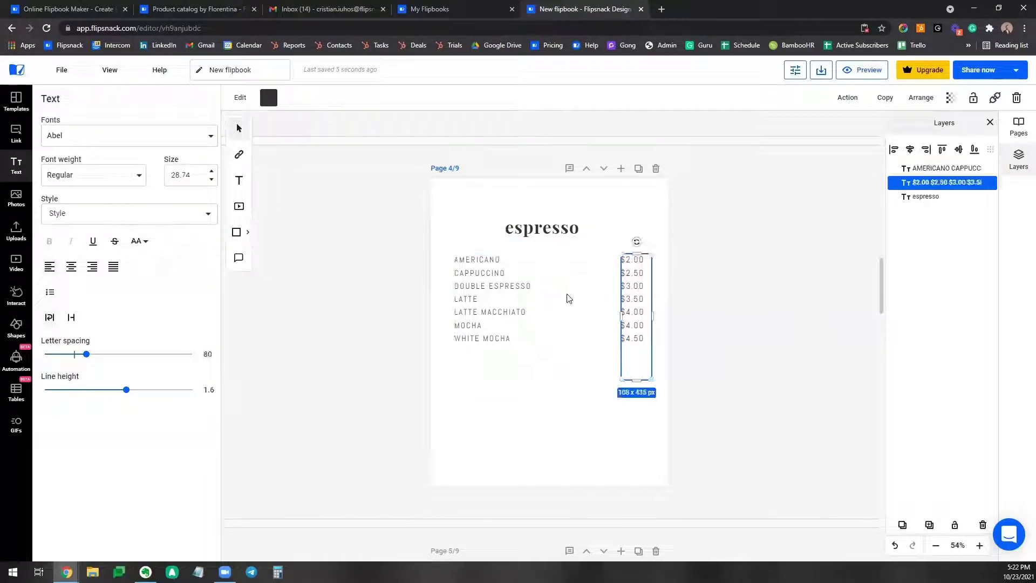
# Scale all the espresso texts together to about 781 x 649 px and shift them slightly up and left on the page.
pyautogui.moveTo(701, 212); pyautogui.dragTo(438, 391)
pyautogui.moveTo(548, 354); pyautogui.dragTo(542, 328)
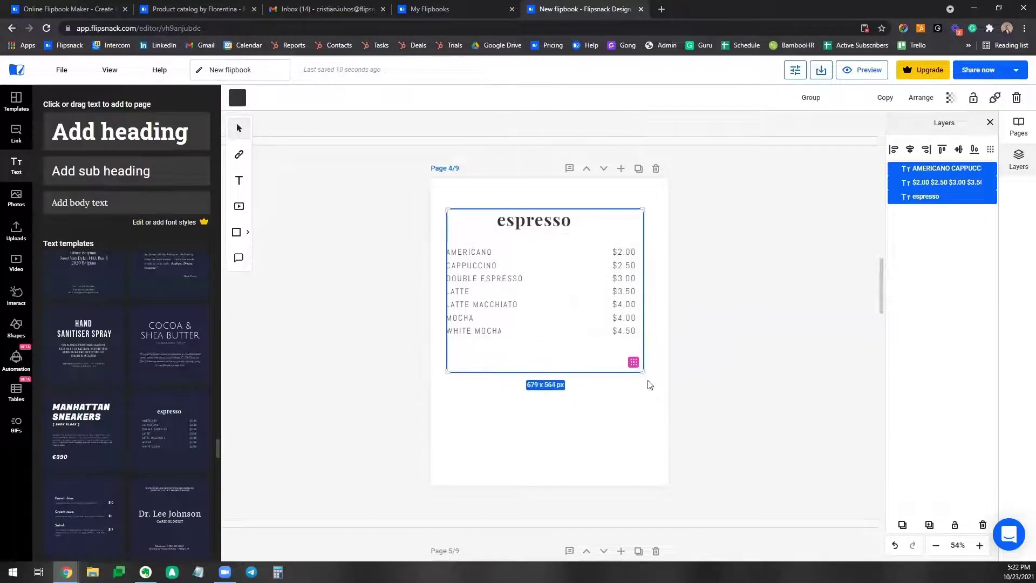
pyautogui.moveTo(649, 385); pyautogui.dragTo(673, 402)
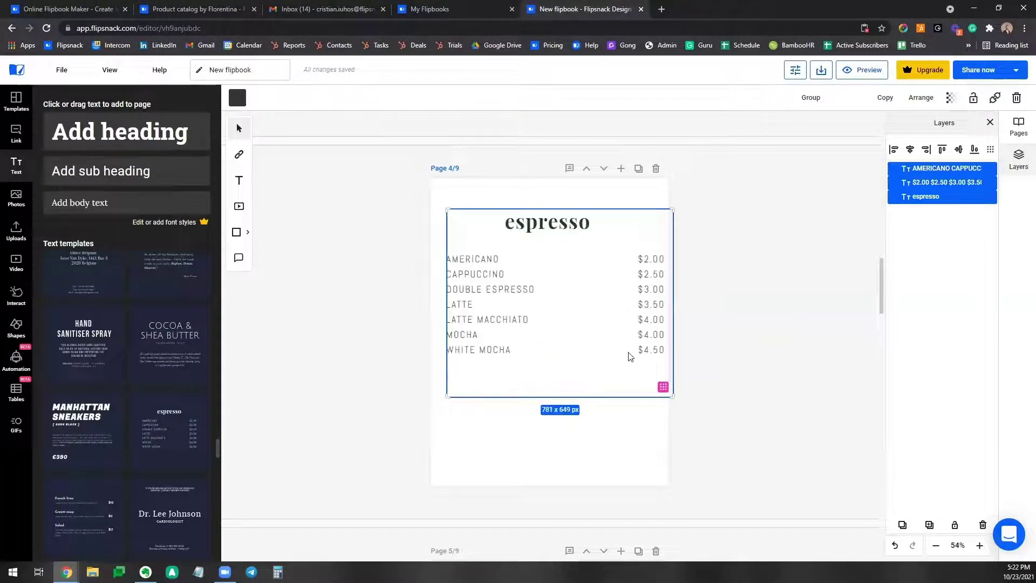
pyautogui.moveTo(629, 355)
pyautogui.mouseDown()
pyautogui.moveTo(609, 342)
pyautogui.moveTo(624, 346)
pyautogui.mouseUp()
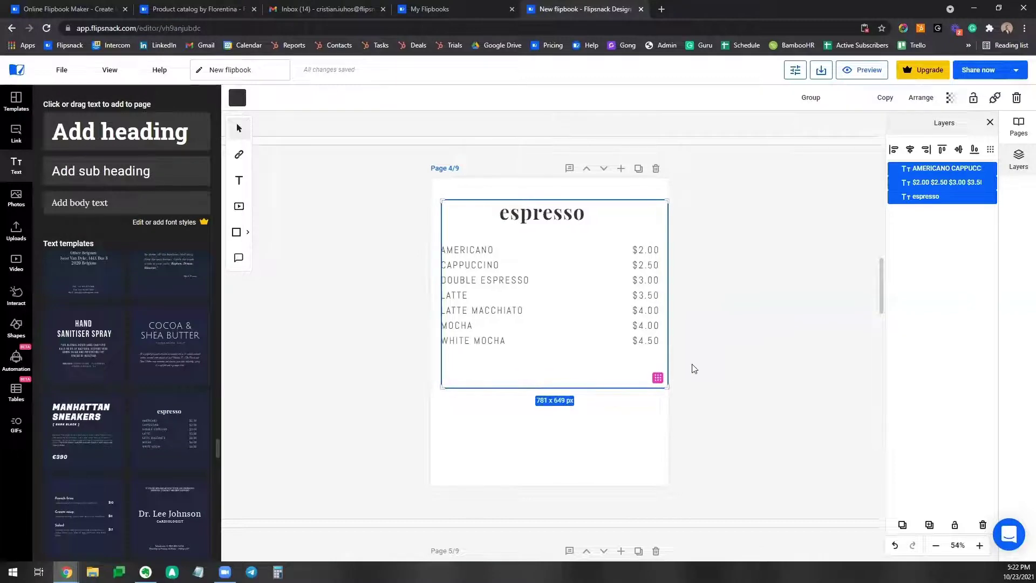
pyautogui.click(754, 332)
# Delete the large blue crochet background image from page 1.
pyautogui.scroll(-2, 321, 319)
pyautogui.scroll(8, 322, 319)
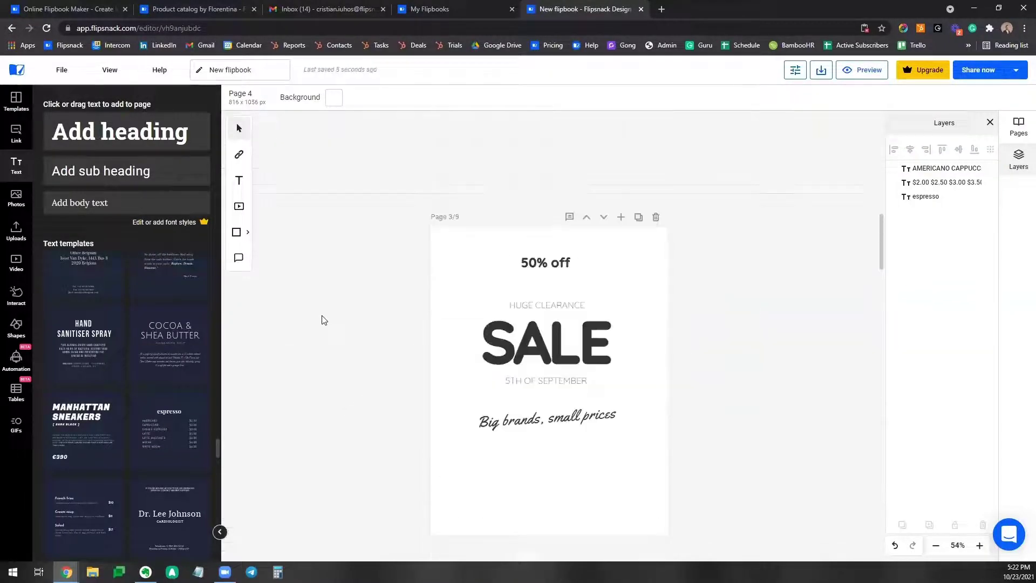
pyautogui.scroll(-2, 324, 329)
pyautogui.scroll(-5, 156, 348)
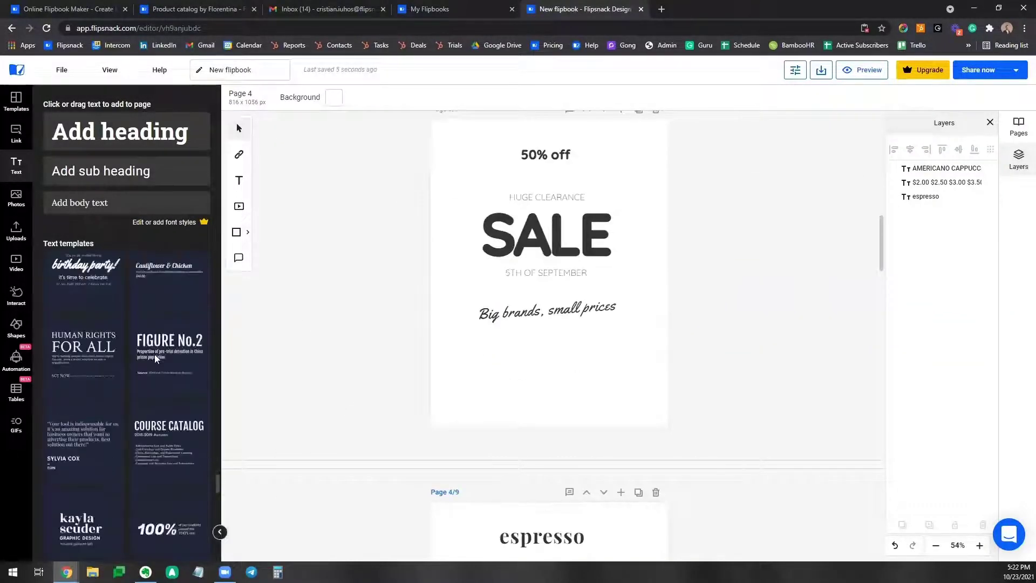
pyautogui.scroll(-5, 157, 354)
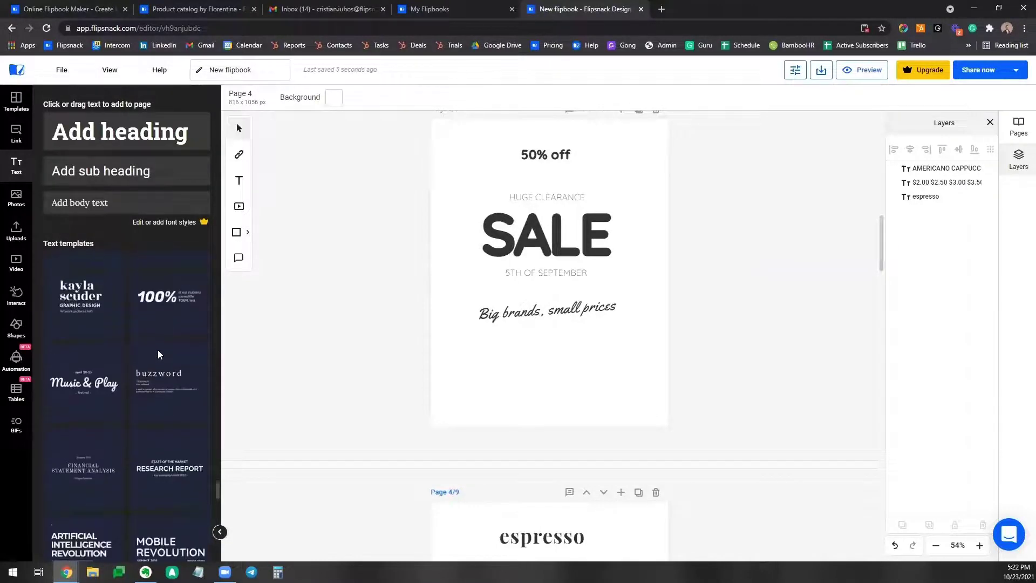
pyautogui.scroll(1, 159, 354)
pyautogui.scroll(10, 266, 347)
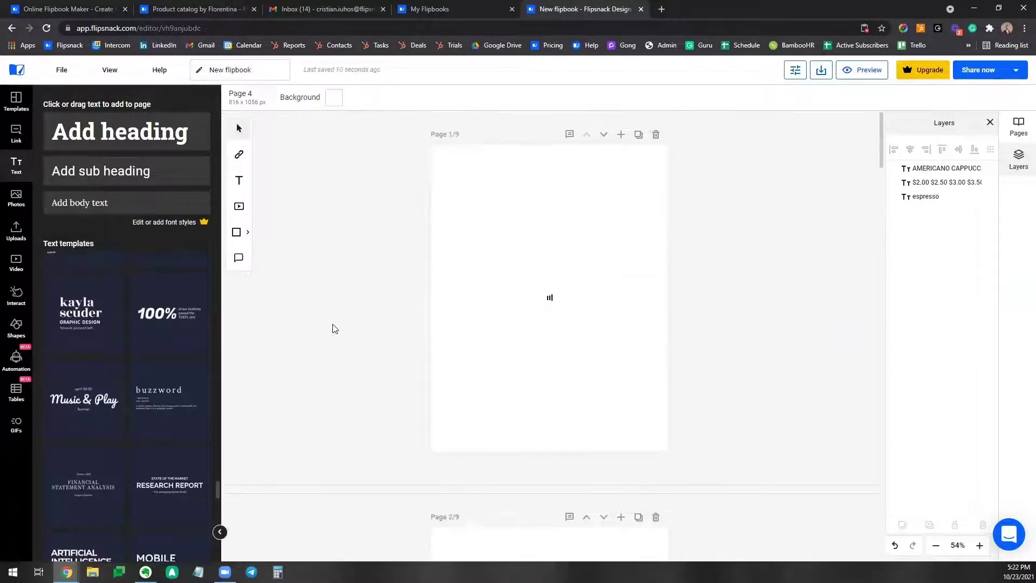
pyautogui.click(292, 338)
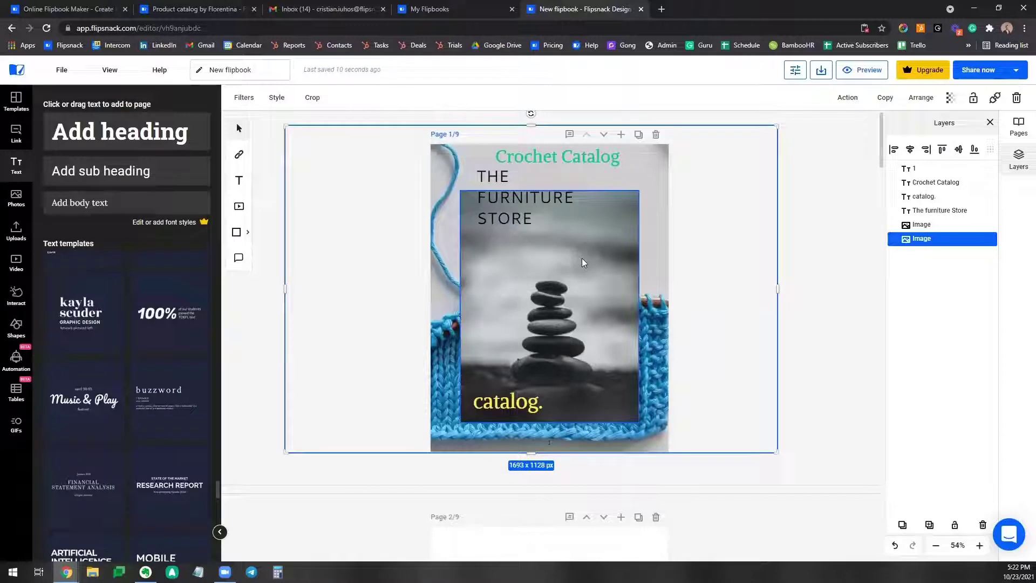
pyautogui.press('Delete')
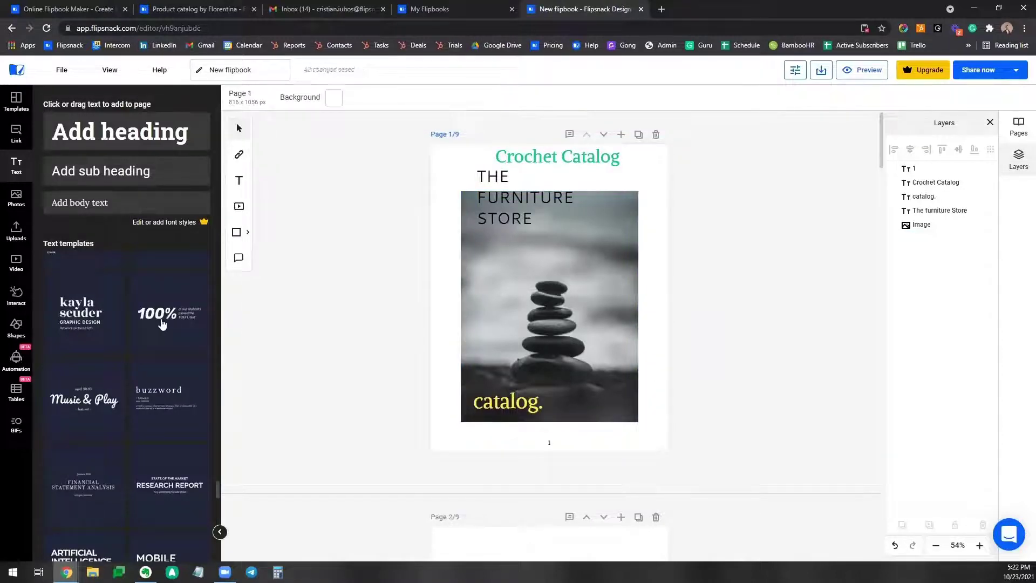
# Add the "100%" text template to page 1 and move both its texts over the stacked stones photo.
pyautogui.moveTo(162, 321); pyautogui.dragTo(586, 264)
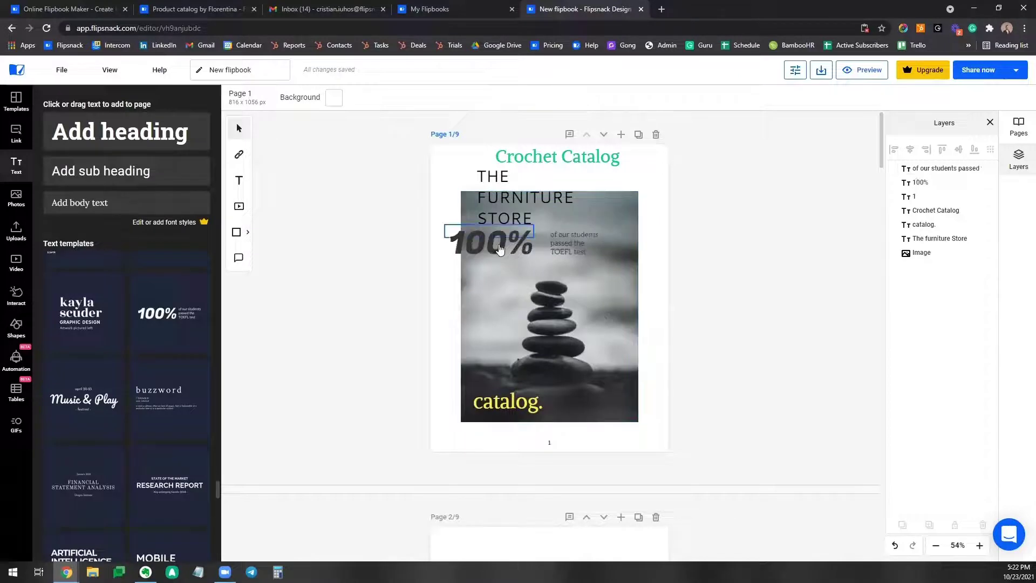
pyautogui.click(481, 241)
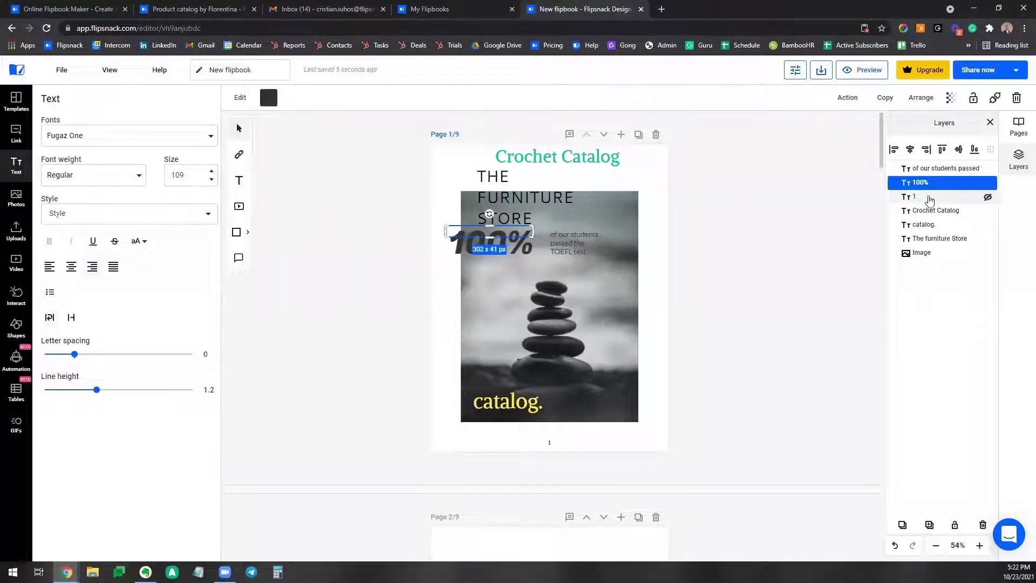
pyautogui.click(929, 198)
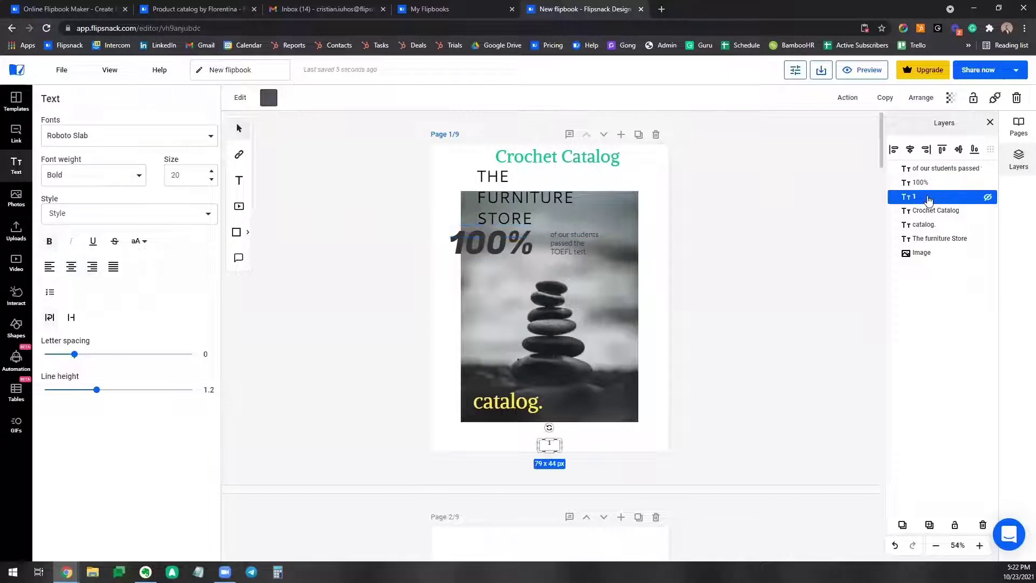
pyautogui.click(574, 234)
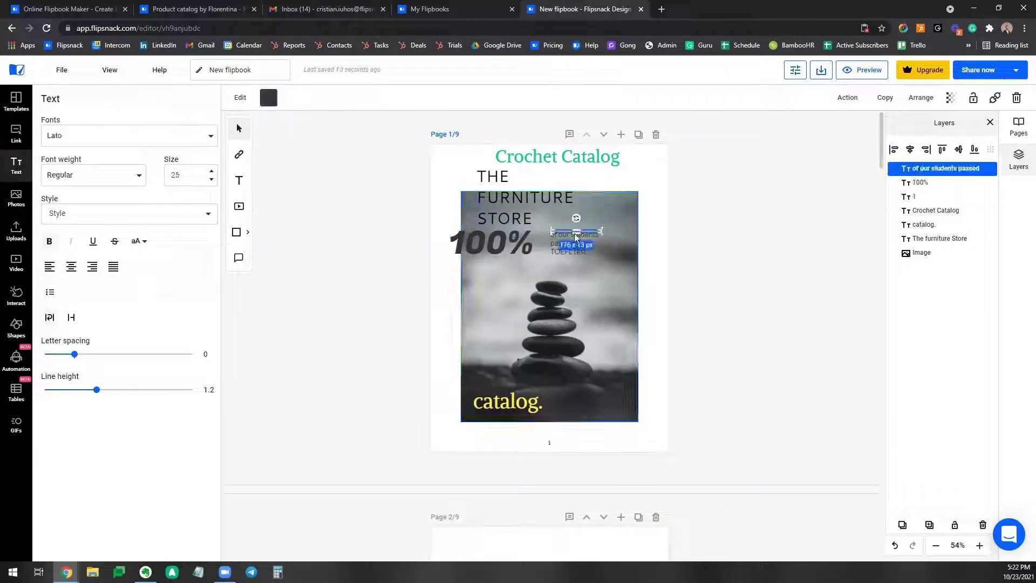
pyautogui.keyDown('shift'); pyautogui.click(940, 184); pyautogui.keyUp('shift')
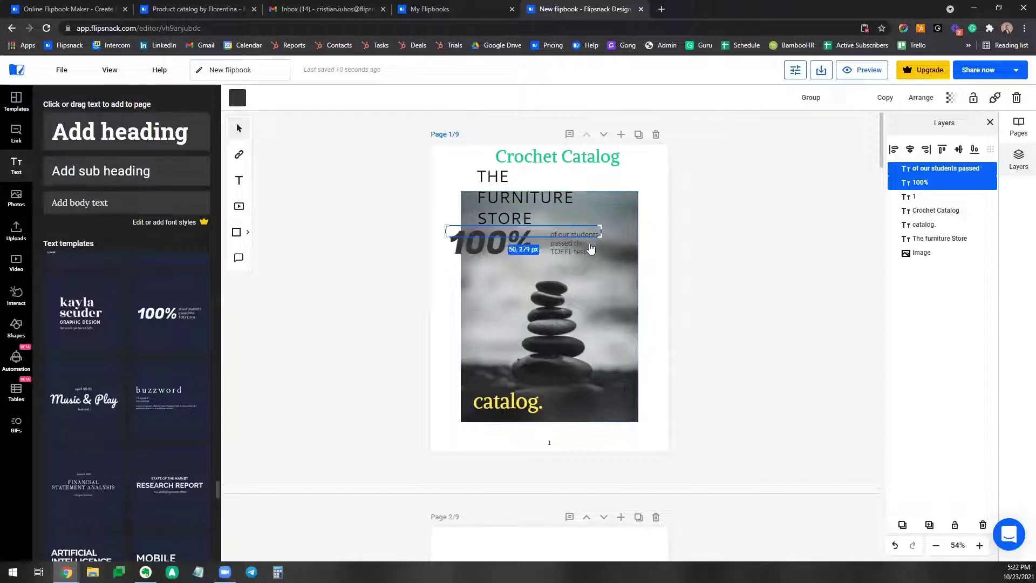
pyautogui.moveTo(566, 228); pyautogui.dragTo(587, 238)
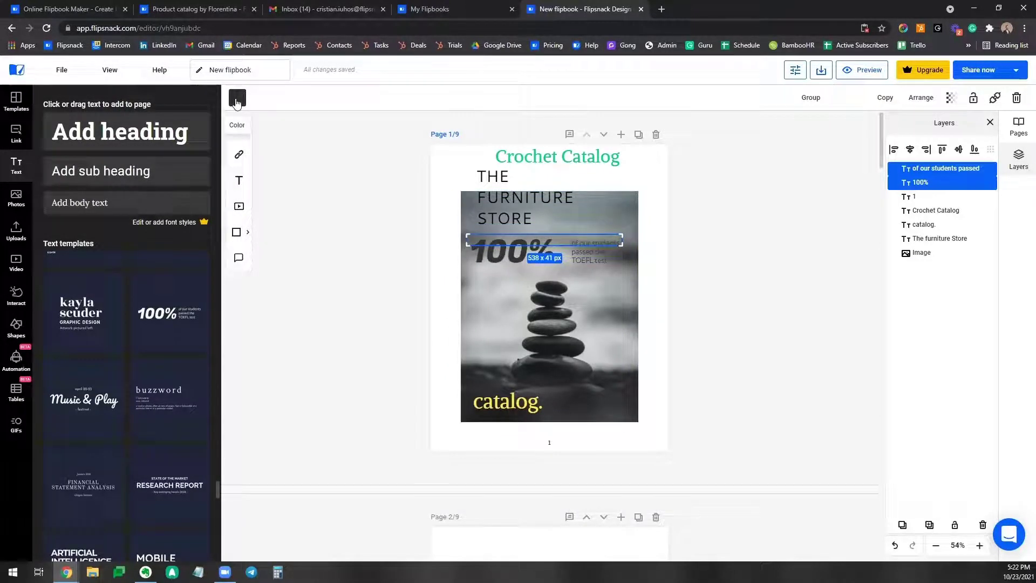
# Recolor the "100%" text and its caption yellow from the default palette.
pyautogui.click(238, 98)
pyautogui.click(125, 159)
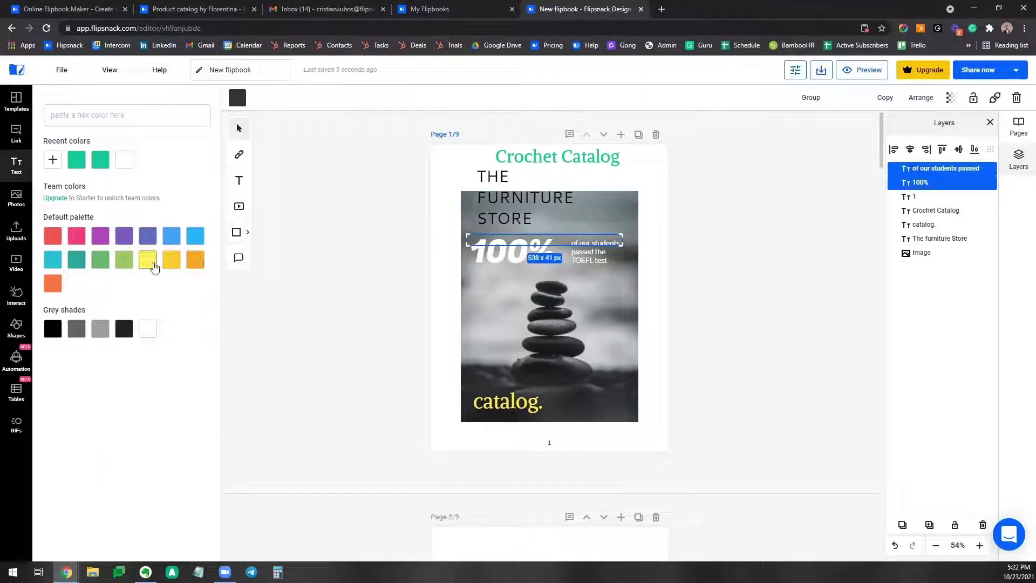
pyautogui.click(151, 260)
pyautogui.click(385, 349)
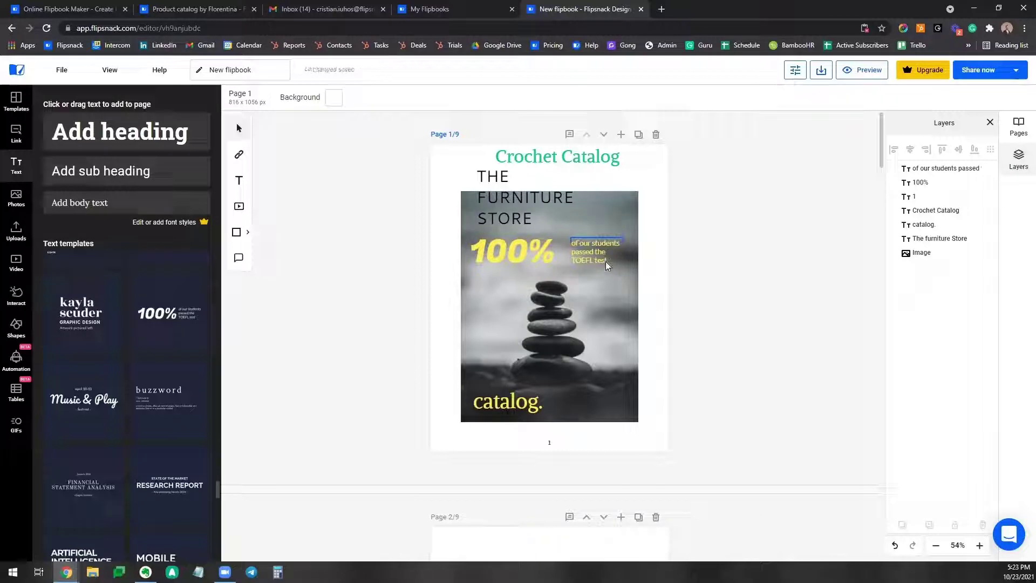
# Insert the vertical stock video of a yoga pose on page 2, from the yoga video results, about 627 x 366 px.
pyautogui.scroll(-5, 709, 284)
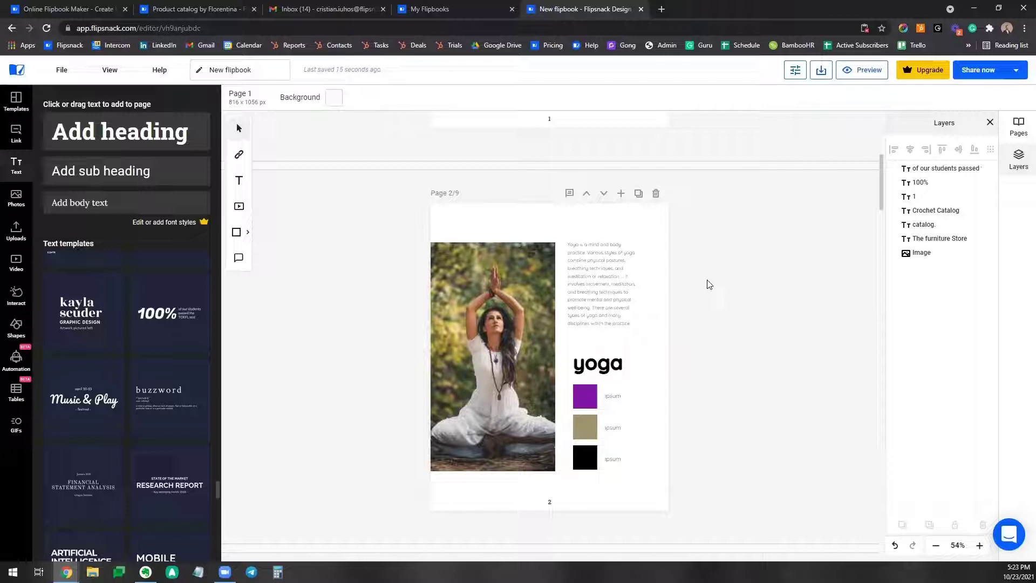
pyautogui.click(16, 198)
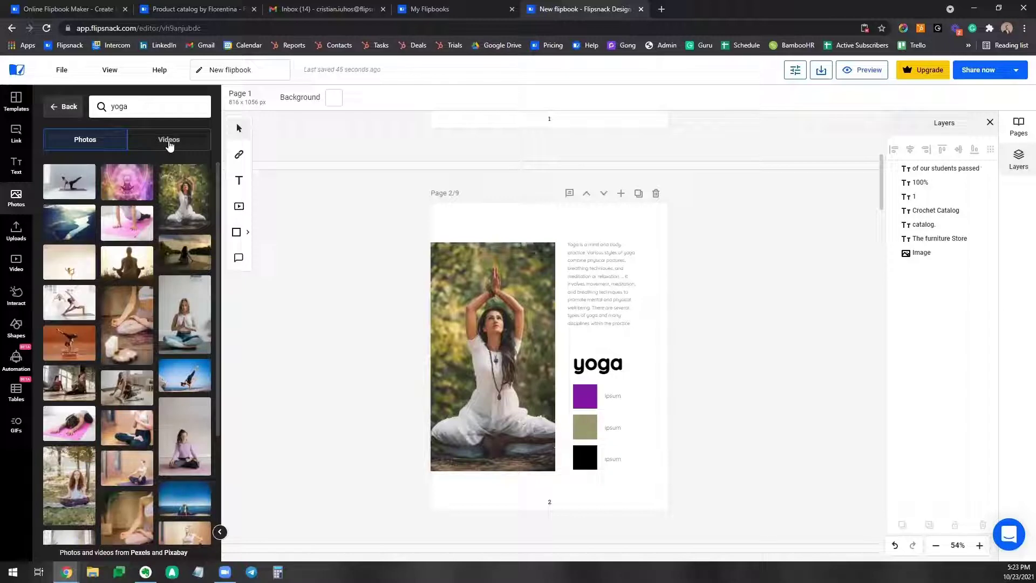
pyautogui.click(169, 139)
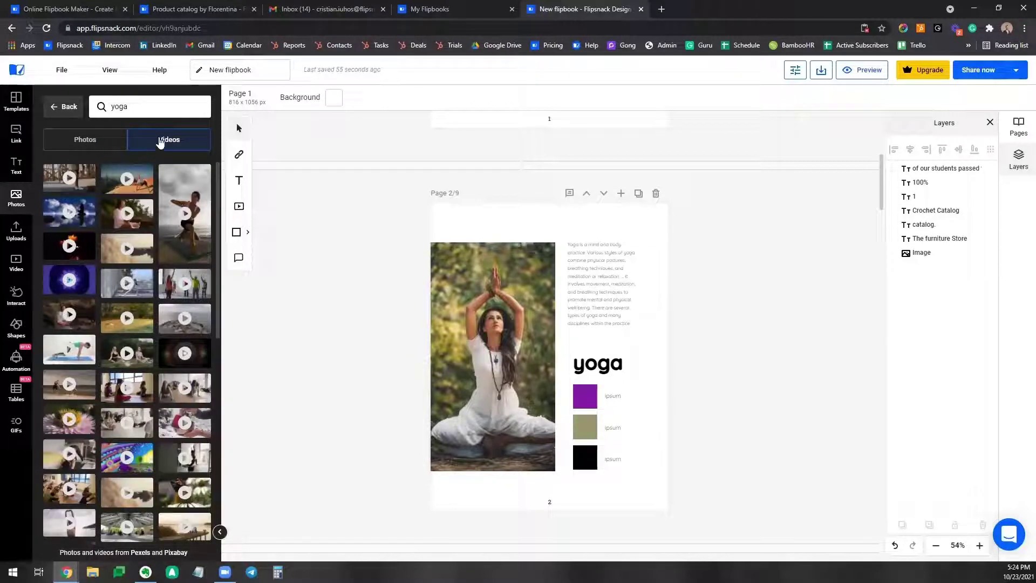
pyautogui.moveTo(129, 103); pyautogui.dragTo(106, 103)
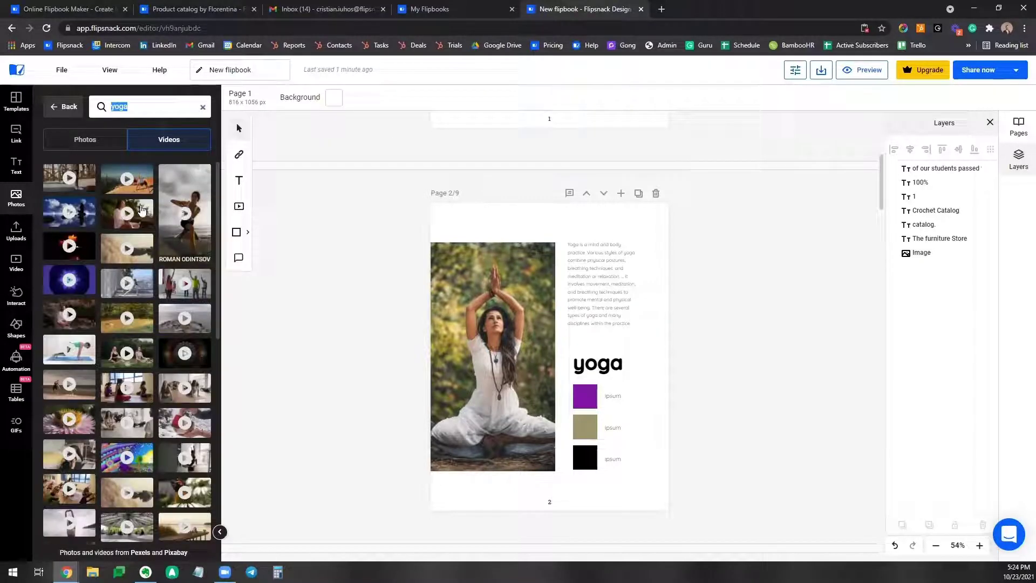
pyautogui.moveTo(164, 205); pyautogui.dragTo(528, 290)
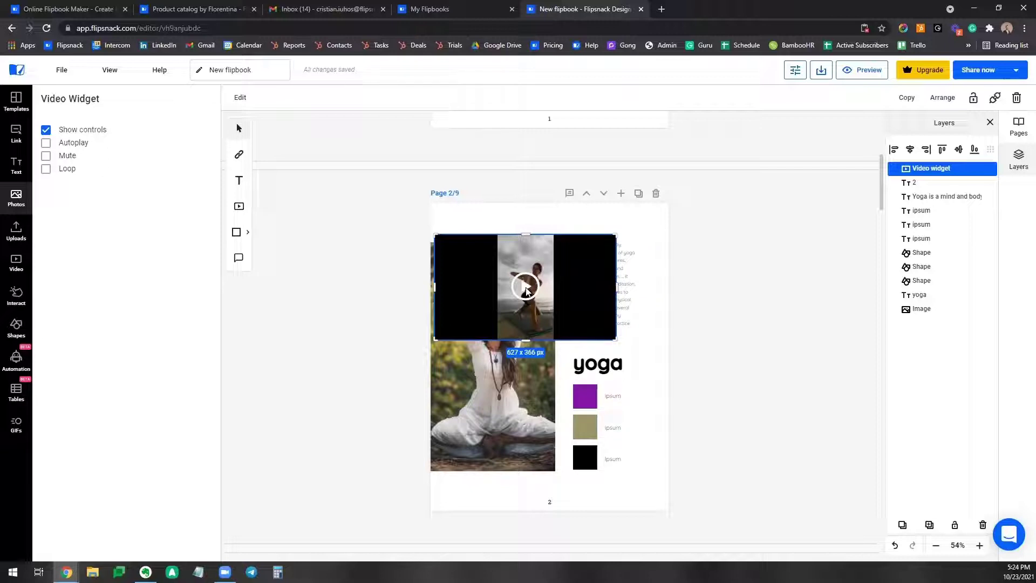
# Search the stock videos for "crochet" and browse the results.
pyautogui.click(240, 207)
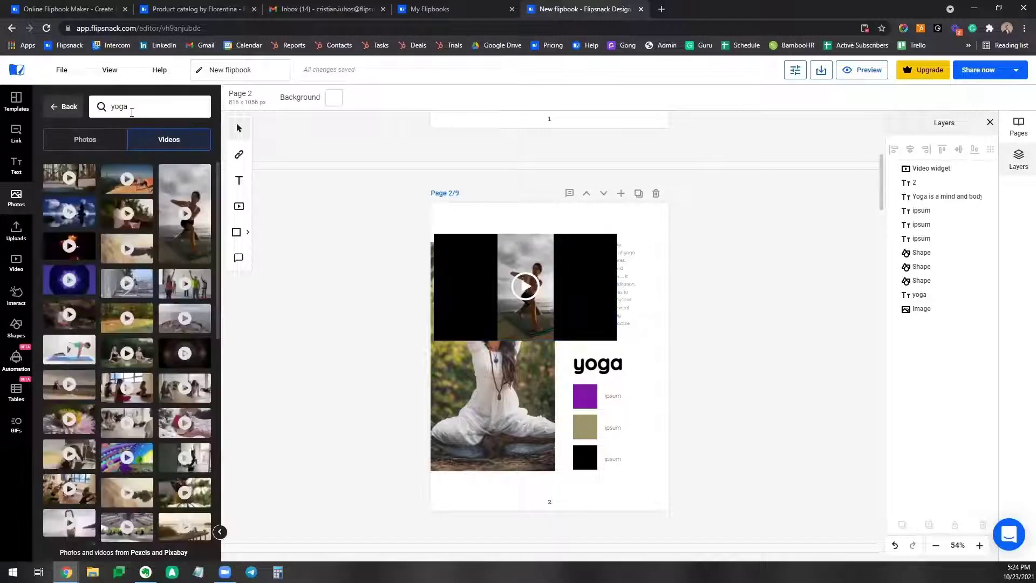
pyautogui.moveTo(132, 111); pyautogui.dragTo(101, 109)
pyautogui.write('crochet')
pyautogui.press('Return')
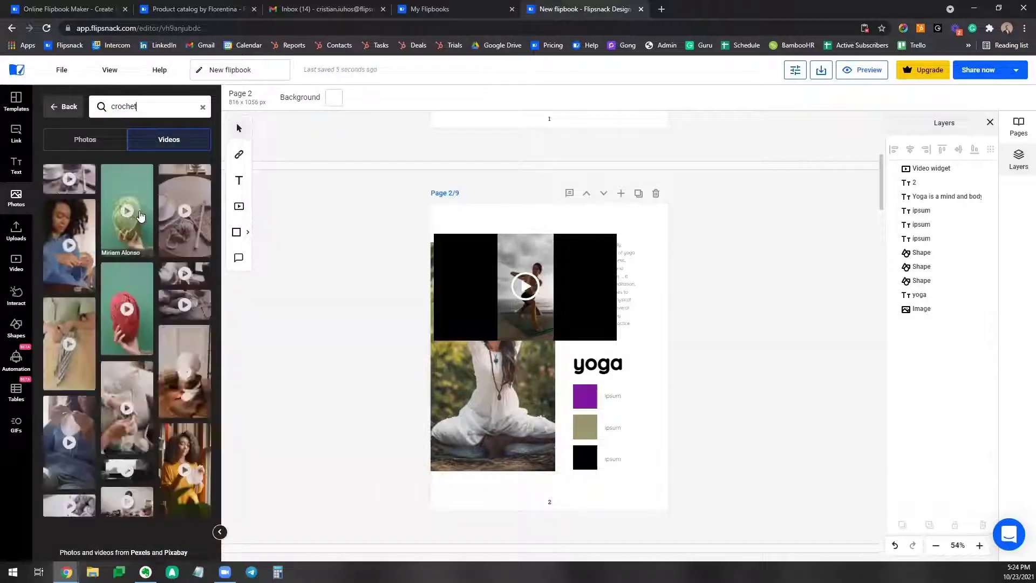
pyautogui.scroll(-4, 119, 259)
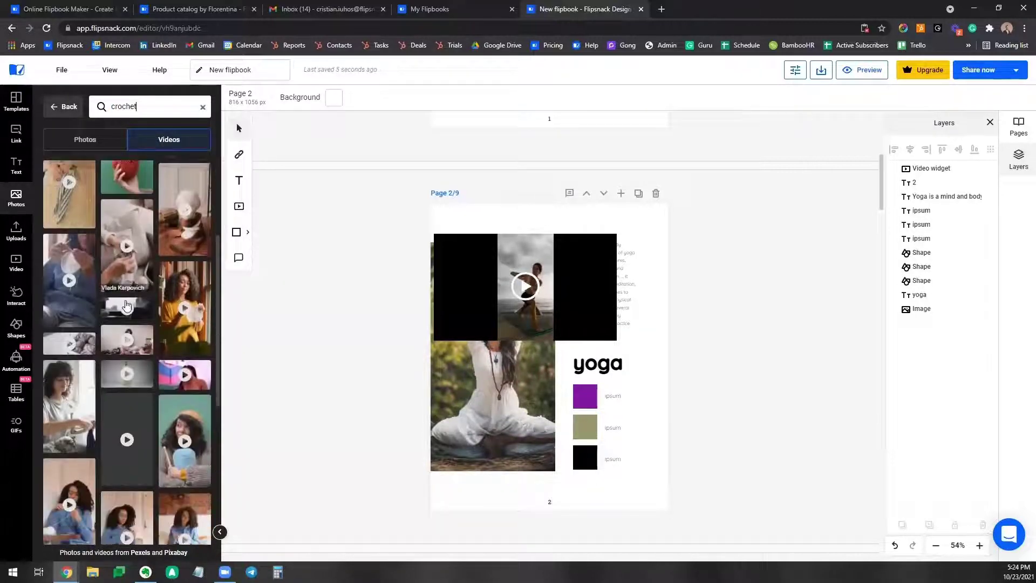
pyautogui.scroll(1, 128, 308)
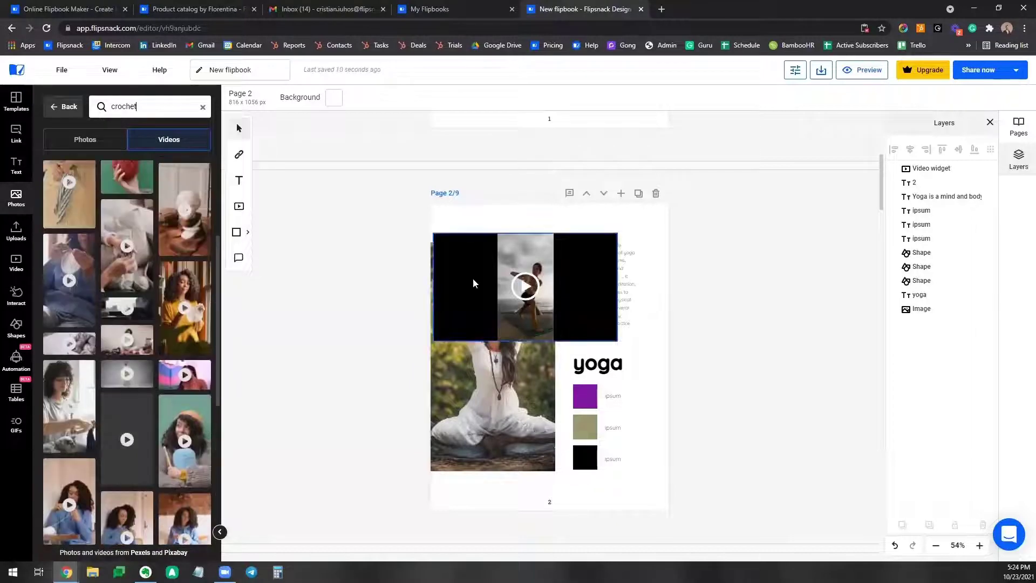
# Resize the yoga video on page 2 to about 429 x 830 px and position it over the yoga photo.
pyautogui.click(501, 307)
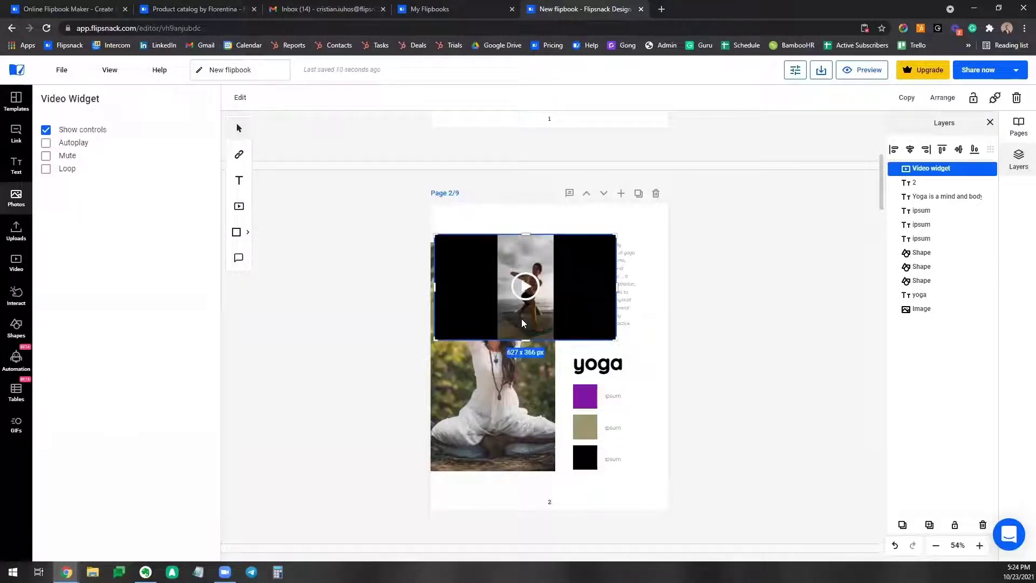
pyautogui.scroll(1, 522, 322)
pyautogui.scroll(-1, 522, 323)
pyautogui.moveTo(539, 321)
pyautogui.mouseDown()
pyautogui.moveTo(578, 303)
pyautogui.moveTo(528, 310)
pyautogui.moveTo(534, 321)
pyautogui.mouseUp()
pyautogui.moveTo(523, 343); pyautogui.dragTo(518, 489)
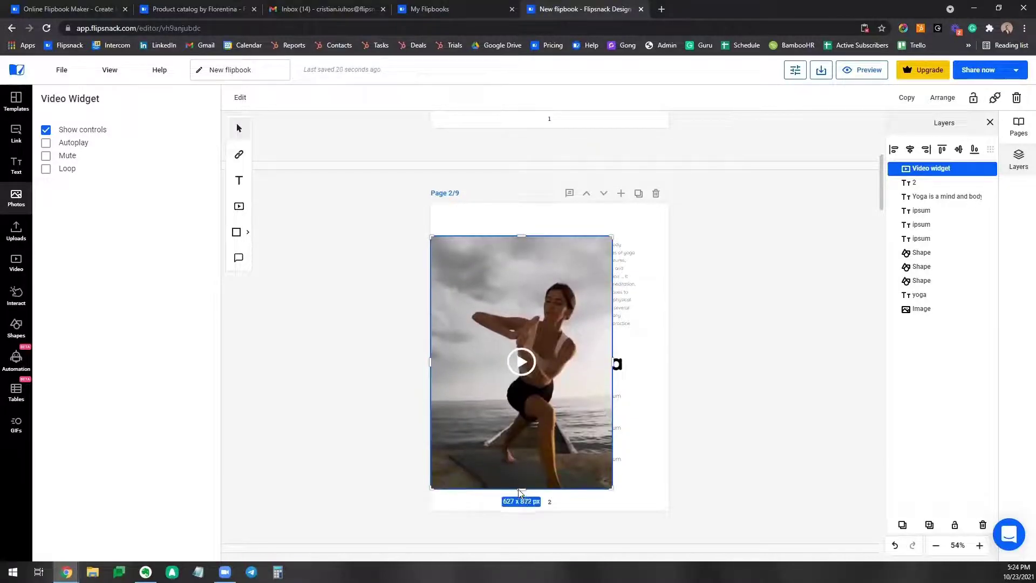
pyautogui.moveTo(512, 412)
pyautogui.mouseDown()
pyautogui.moveTo(517, 399)
pyautogui.moveTo(512, 406)
pyautogui.mouseUp()
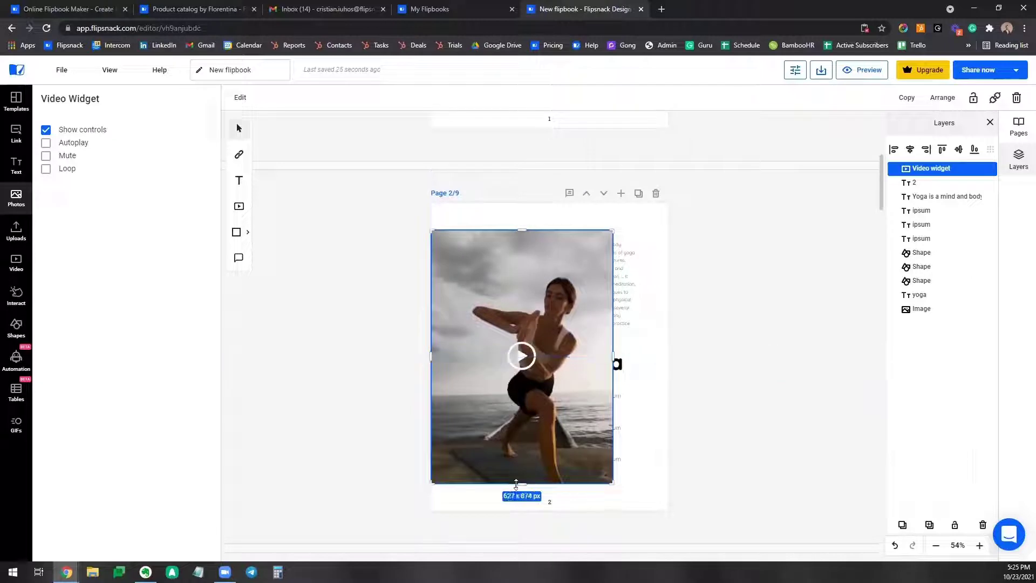
pyautogui.moveTo(522, 484)
pyautogui.mouseDown()
pyautogui.moveTo(537, 354)
pyautogui.moveTo(521, 500)
pyautogui.mouseUp()
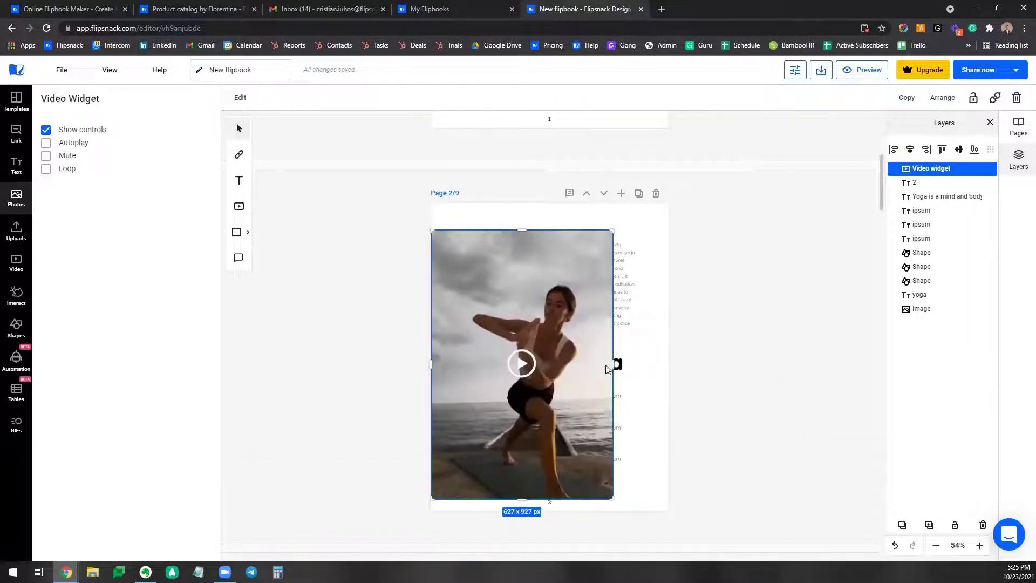
pyautogui.moveTo(614, 365); pyautogui.dragTo(555, 360)
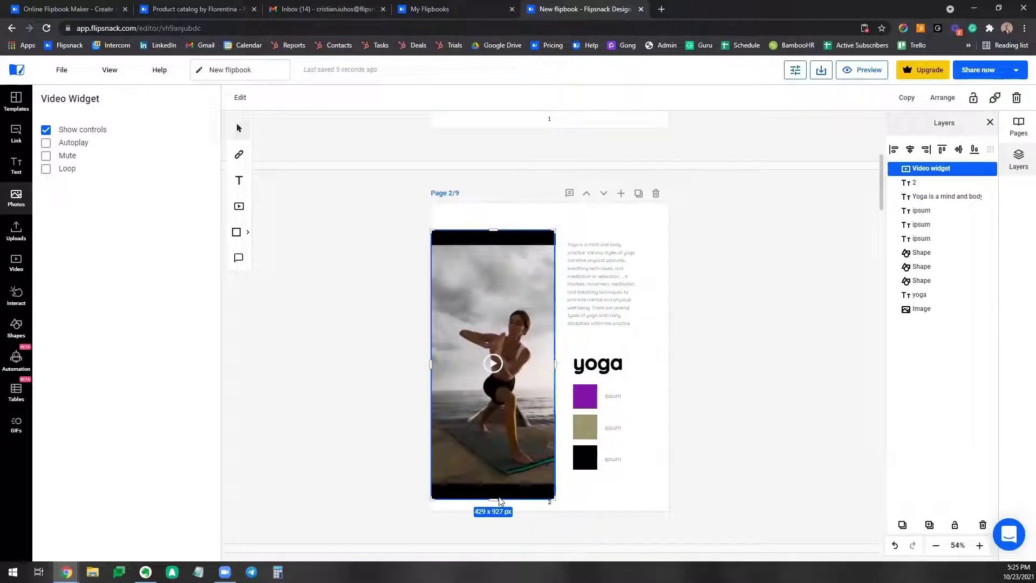
pyautogui.moveTo(500, 501); pyautogui.dragTo(508, 476)
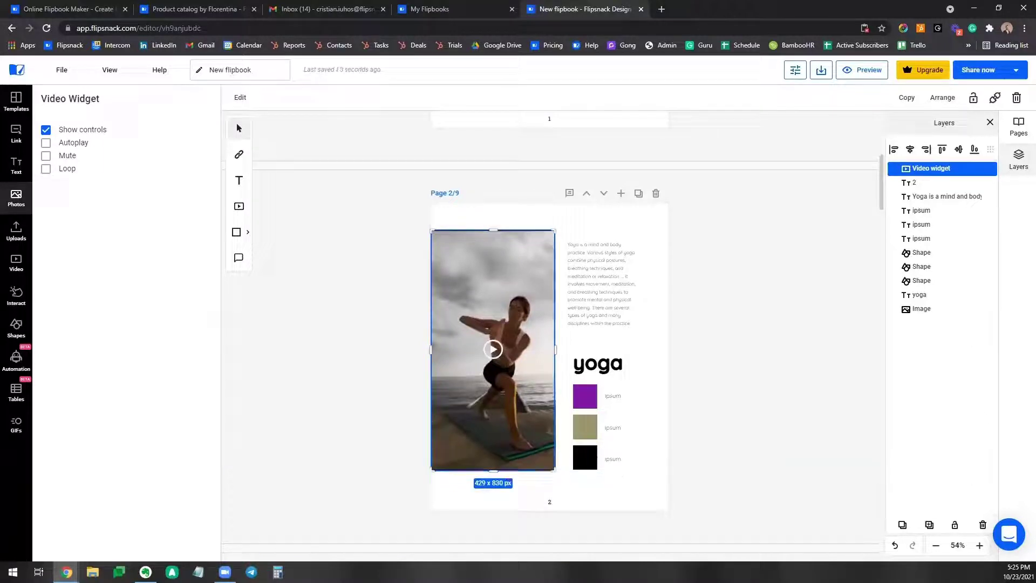
pyautogui.click(788, 346)
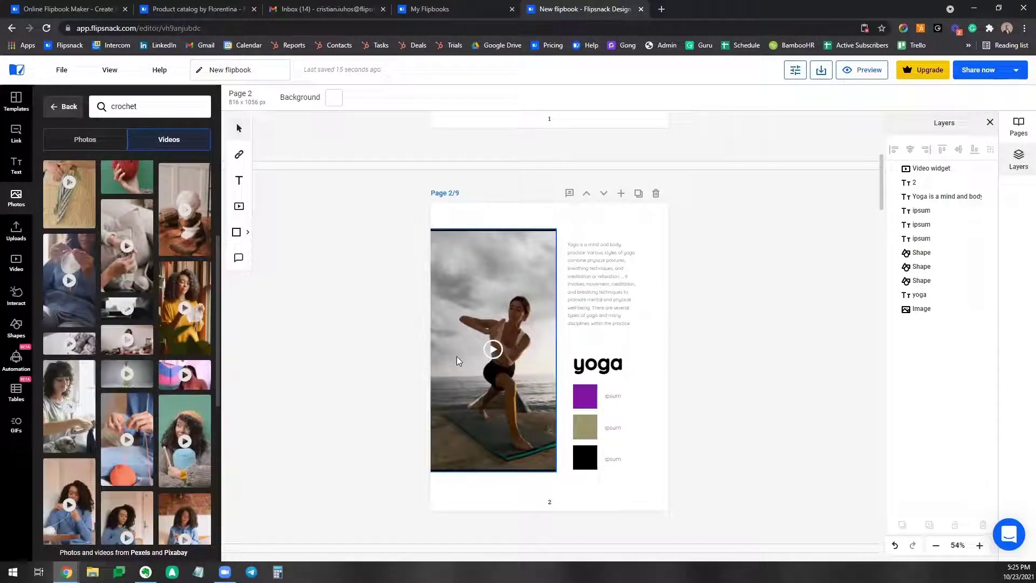
pyautogui.moveTo(474, 325); pyautogui.dragTo(472, 335)
pyautogui.click(371, 329)
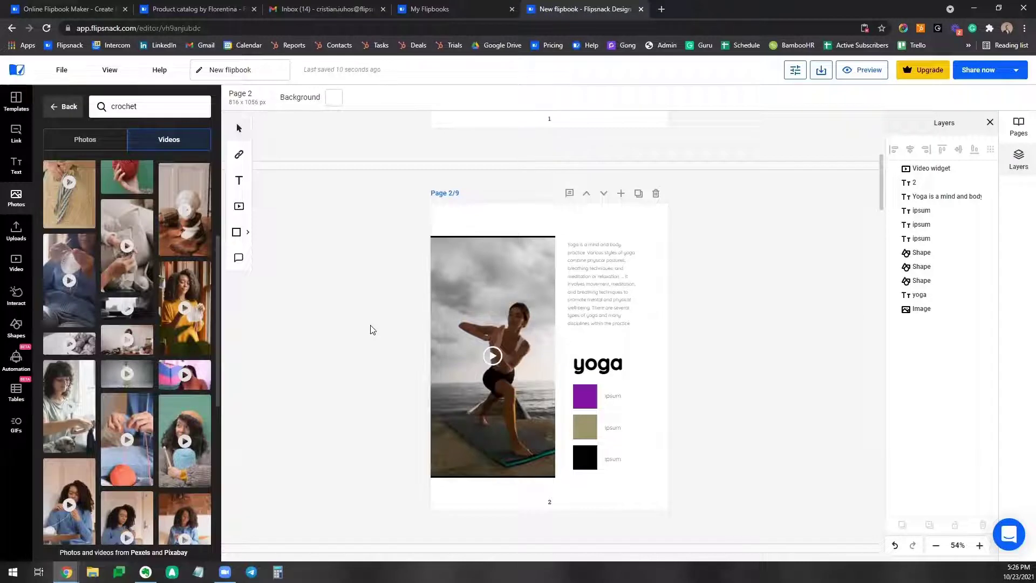
# Preview the flipbook to check the yoga video on page 2, and return to the editor.
pyautogui.scroll(1, 370, 329)
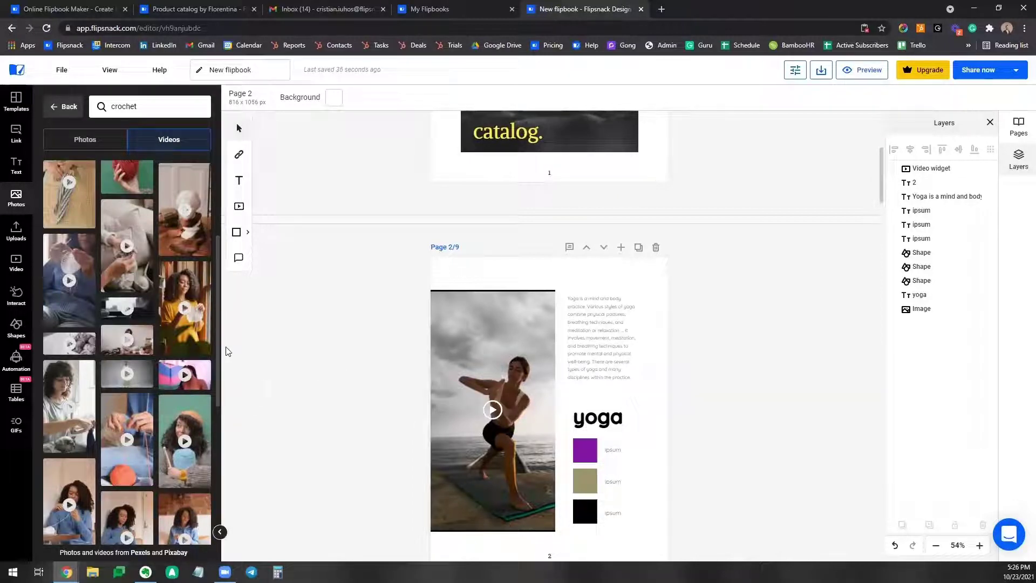
pyautogui.scroll(-1, 402, 350)
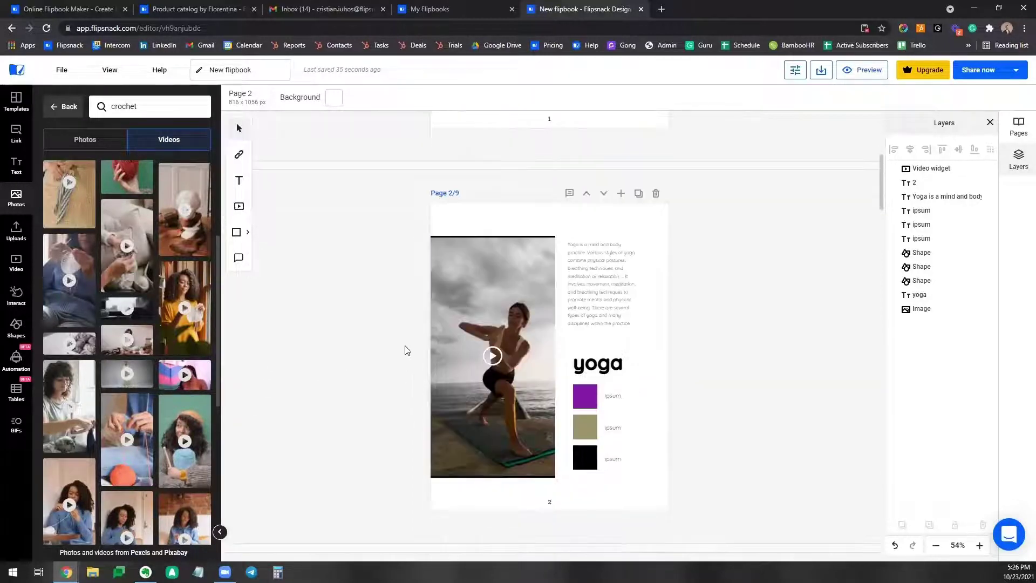
pyautogui.click(859, 70)
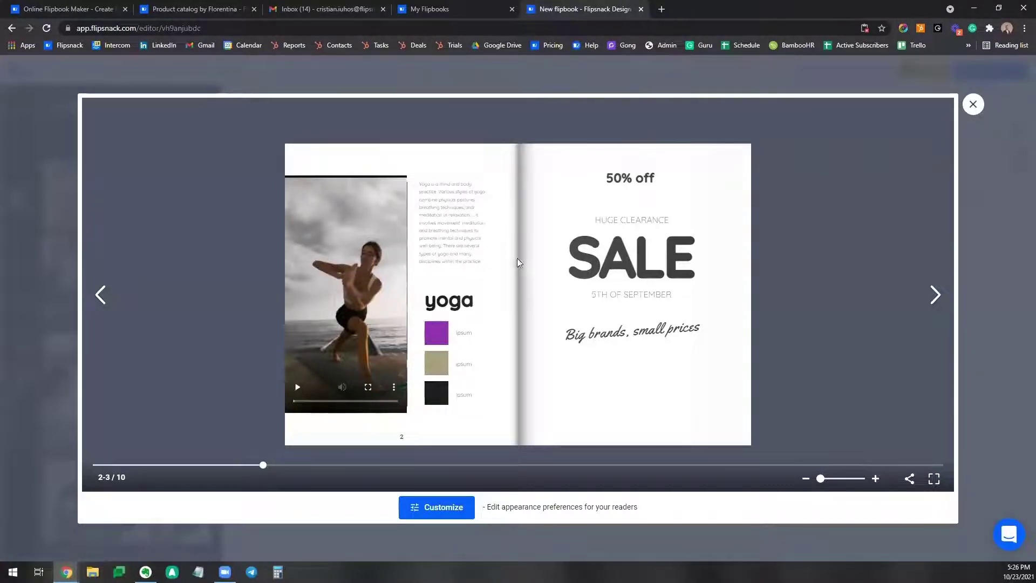
pyautogui.click(971, 106)
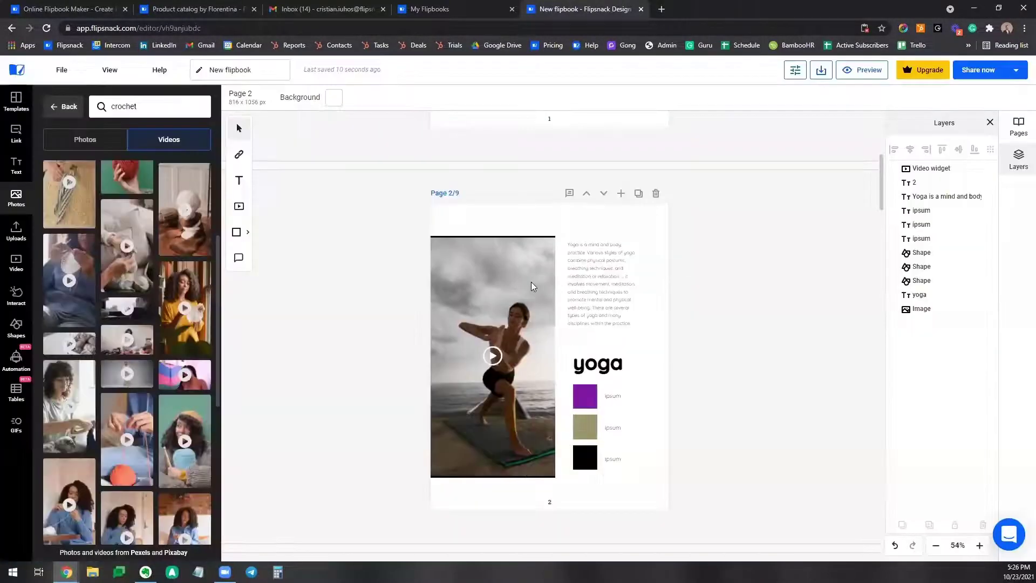
# Set the page 2 yoga video to autoplay and loop, with its controls hidden.
pyautogui.click(508, 356)
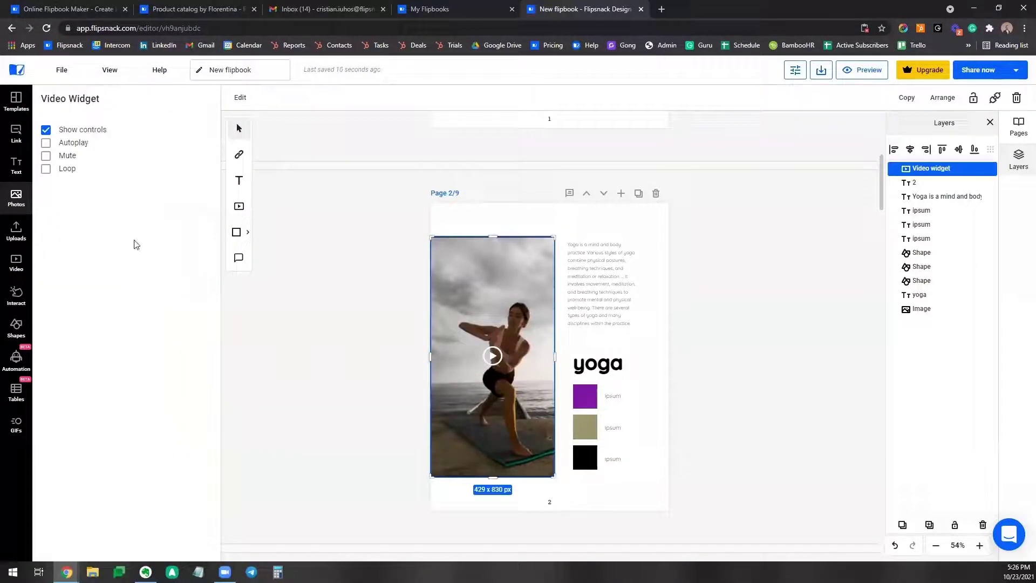
pyautogui.click(46, 143)
pyautogui.click(65, 130)
pyautogui.click(61, 179)
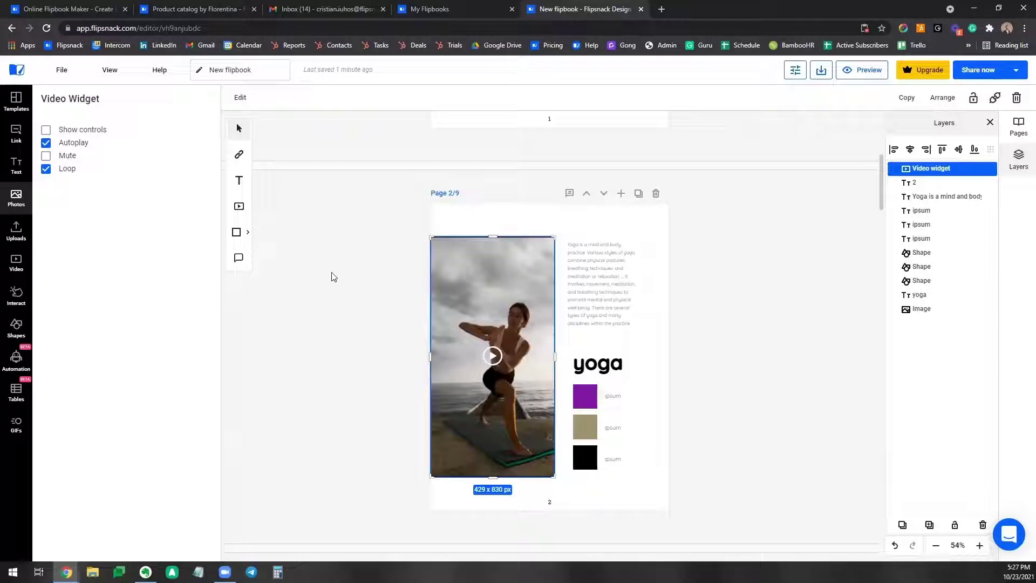
pyautogui.click(345, 280)
# Preview the flipbook from the cover, turn to pages 2-3 to check the video playback, and close the preview.
pyautogui.scroll(5, 703, 343)
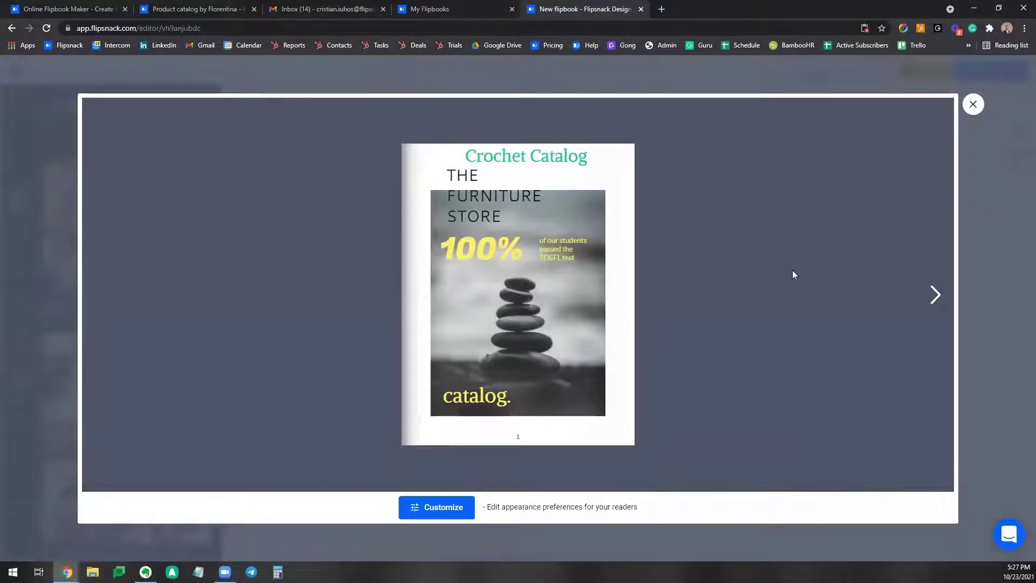
pyautogui.moveTo(594, 167); pyautogui.dragTo(282, 165)
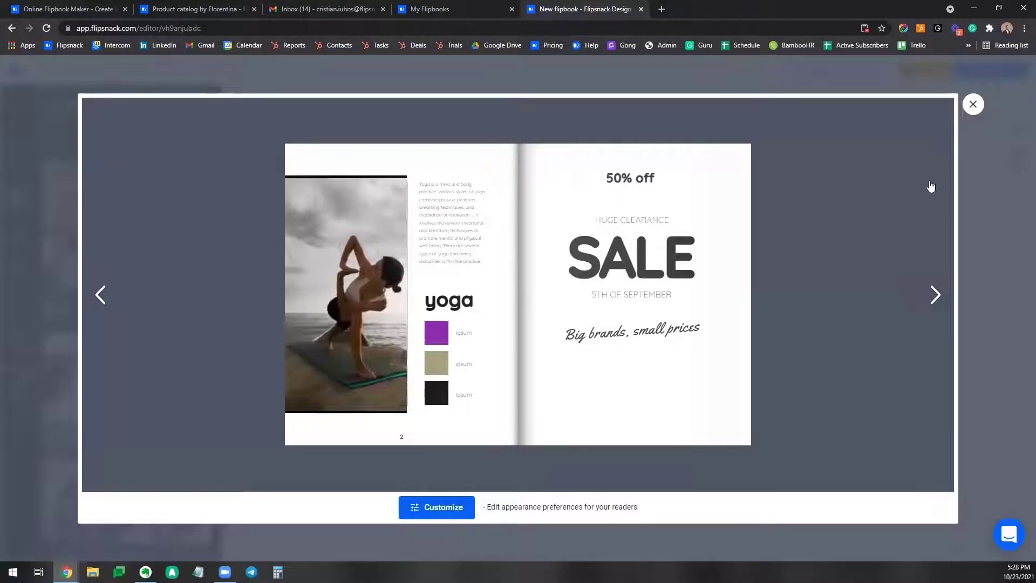
pyautogui.press('Escape')
# Clear the sale text from page 3 and insert the crochet stock video of a person in a blue sweater.
pyautogui.scroll(-10, 804, 291)
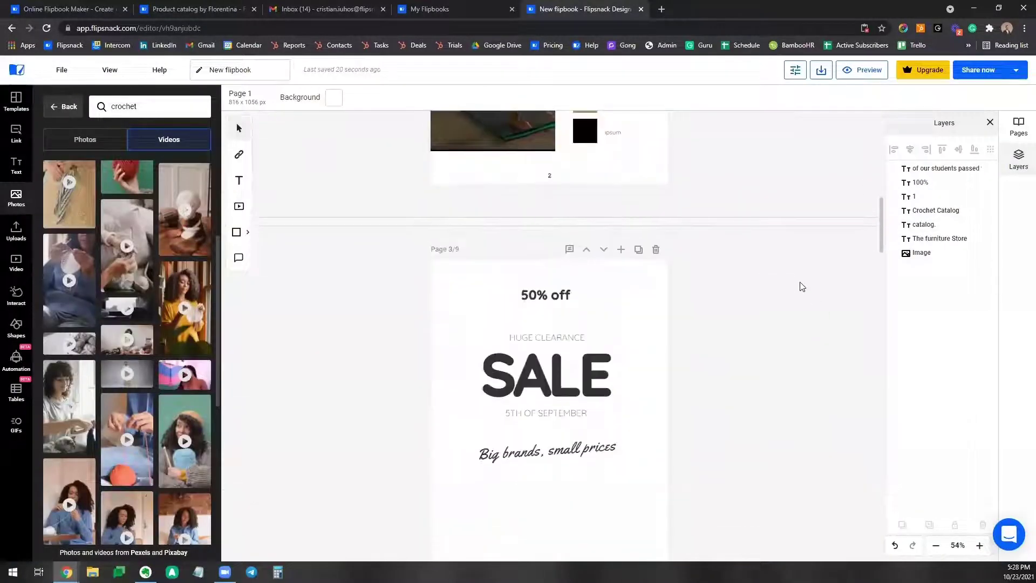
pyautogui.scroll(-7, 803, 287)
pyautogui.scroll(6, 765, 298)
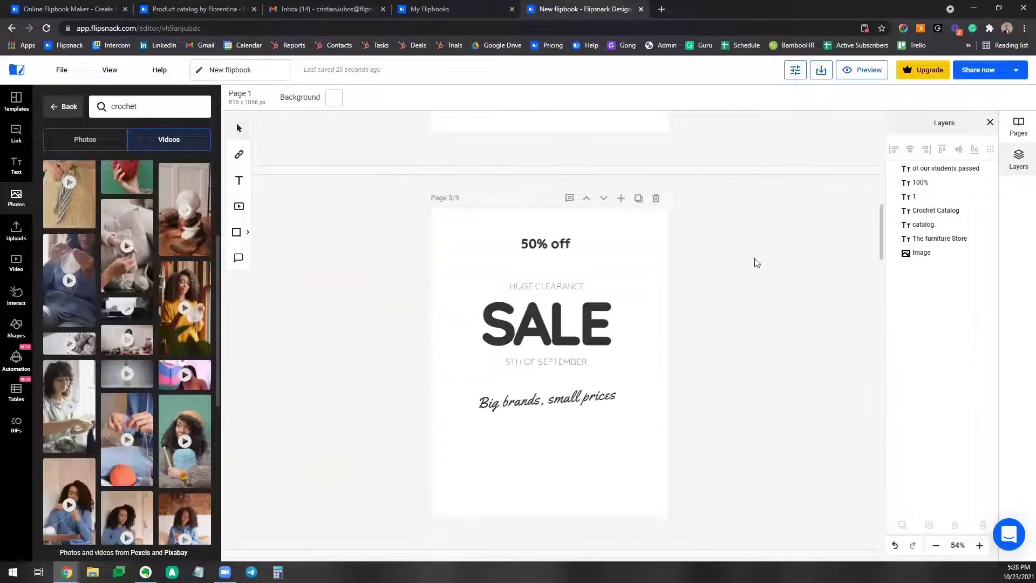
pyautogui.click(463, 392)
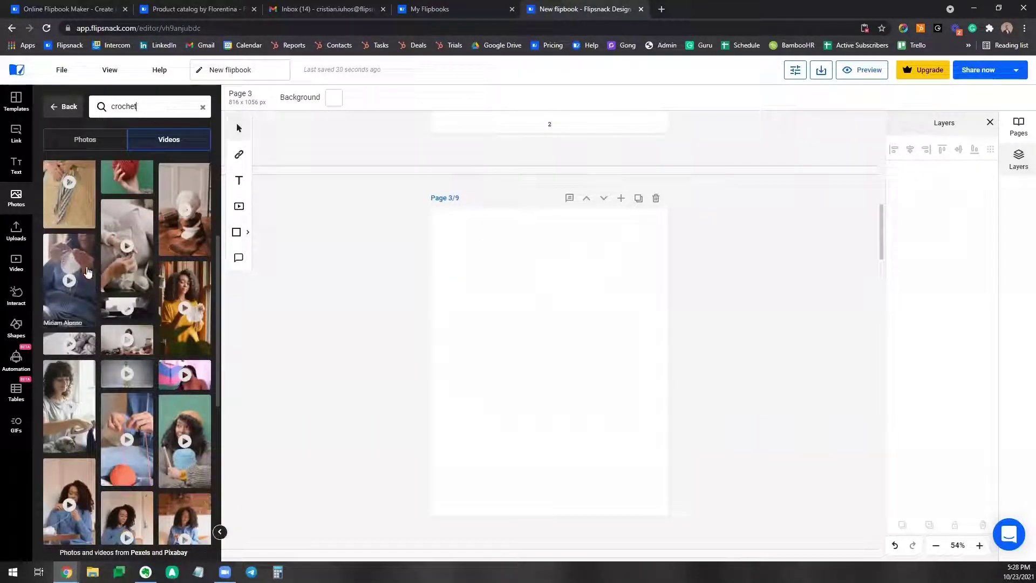
pyautogui.moveTo(87, 270); pyautogui.dragTo(513, 289)
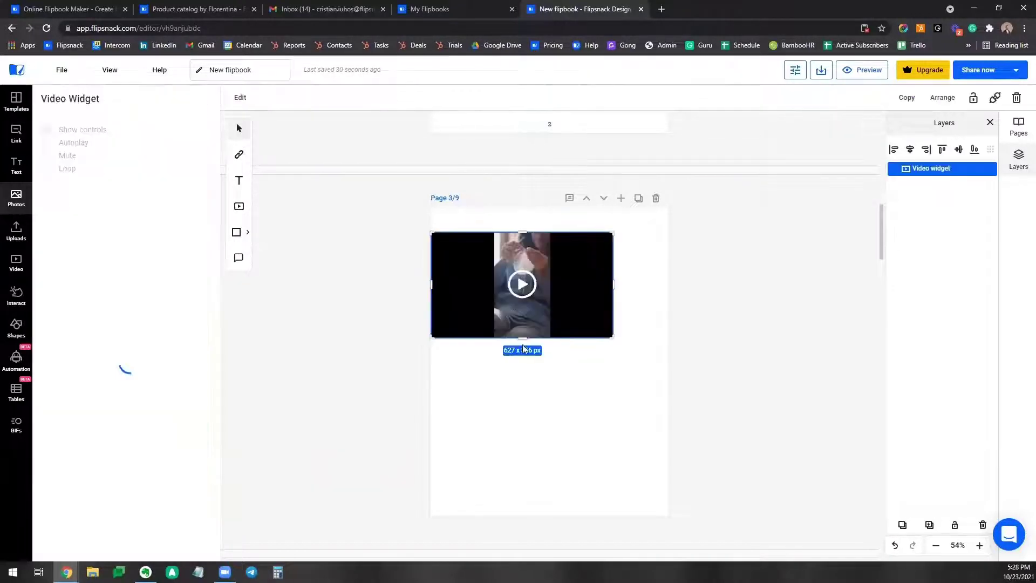
# Enlarge and reposition the crochet video so it covers nearly all of page 3 and extends past its edges.
pyautogui.moveTo(521, 338); pyautogui.dragTo(529, 526)
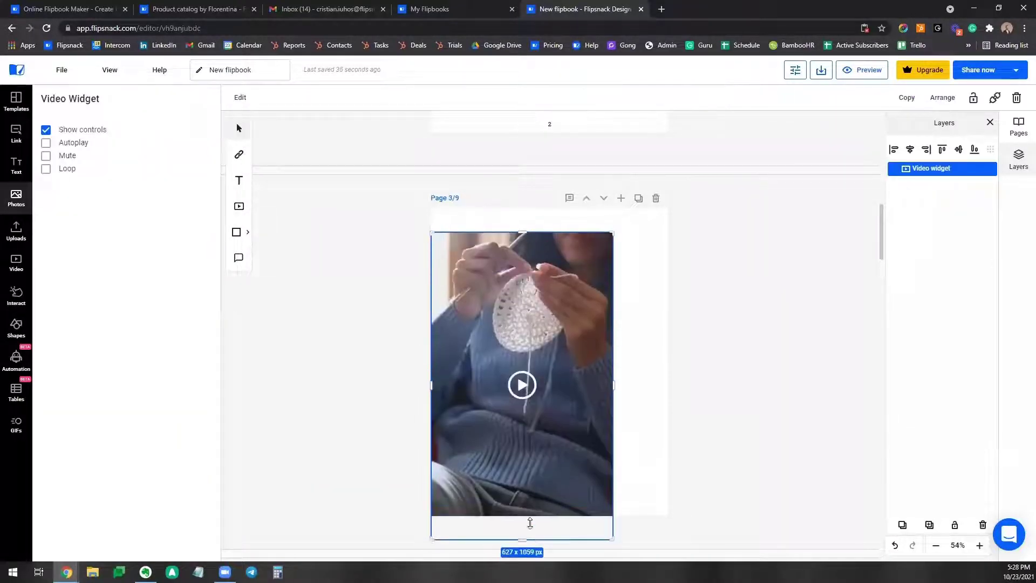
pyautogui.moveTo(534, 450); pyautogui.dragTo(536, 425)
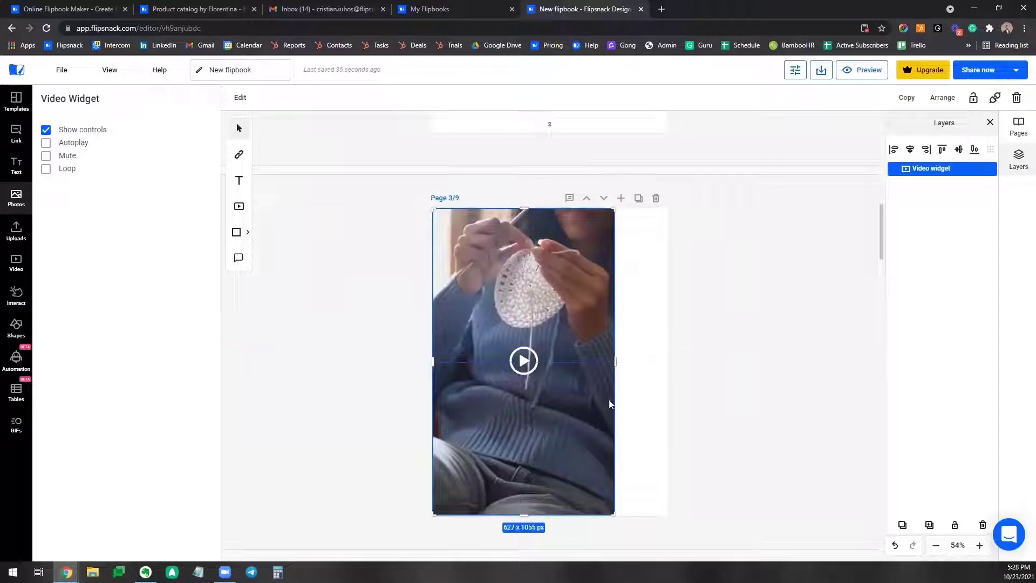
pyautogui.moveTo(606, 507); pyautogui.dragTo(660, 561)
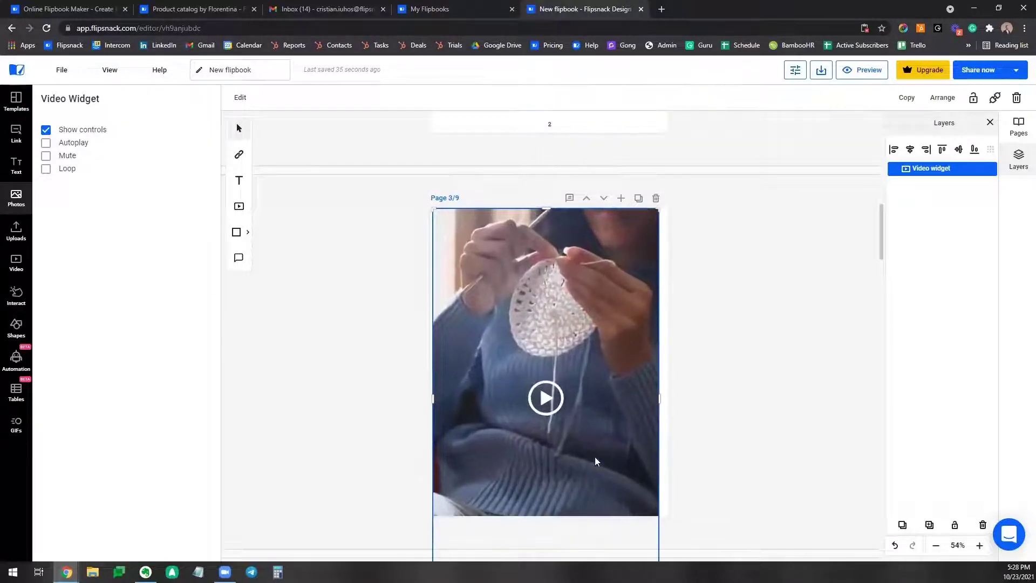
pyautogui.moveTo(594, 456); pyautogui.dragTo(590, 419)
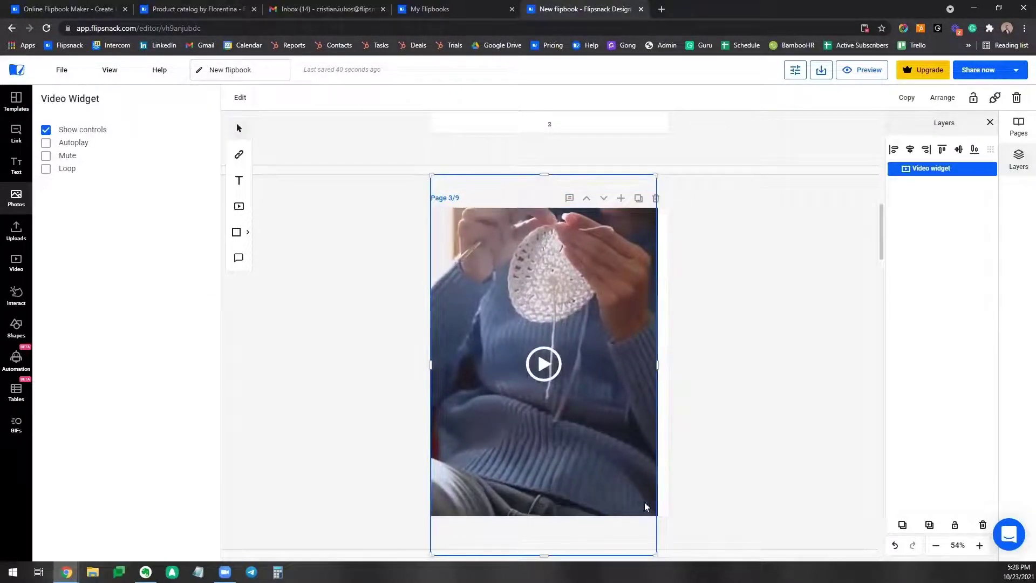
pyautogui.moveTo(656, 175); pyautogui.dragTo(673, 160)
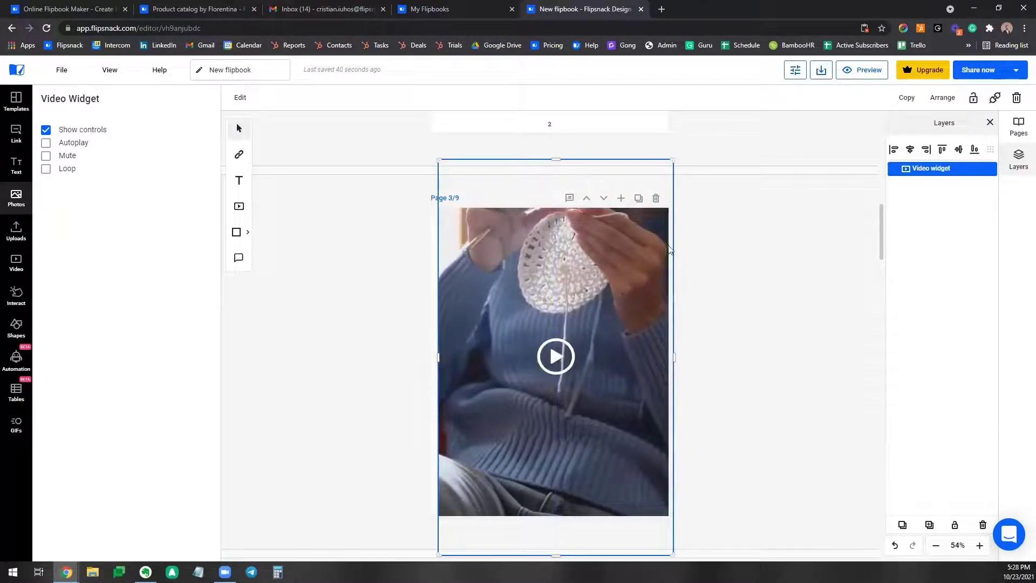
# Set the page 3 crochet video to autoplay and loop, with its controls hidden.
pyautogui.click(87, 142)
pyautogui.click(82, 132)
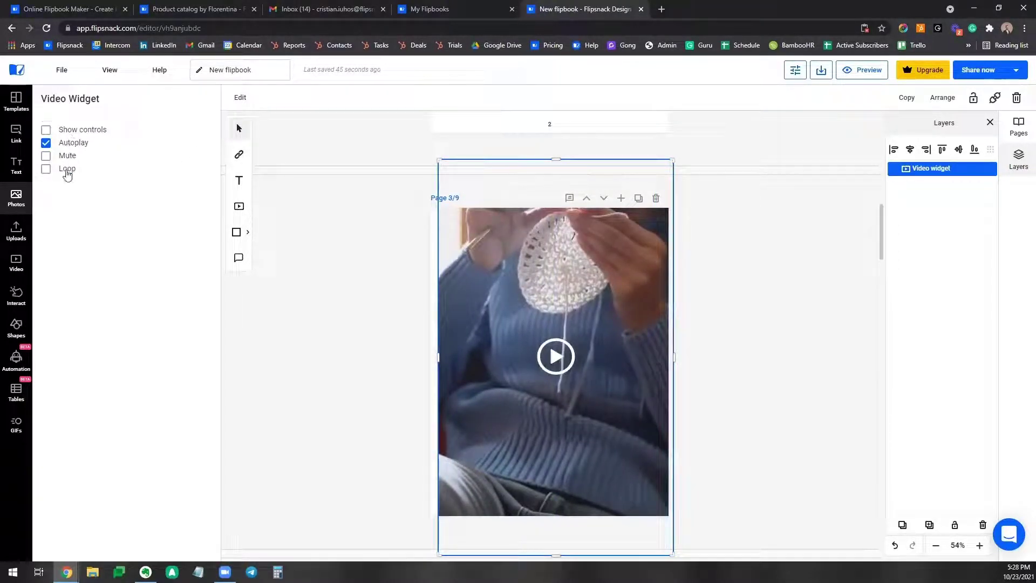
pyautogui.click(67, 169)
# Preview the flipbook to check how the enlarged crochet video fills page 3, and close the preview.
pyautogui.click(698, 163)
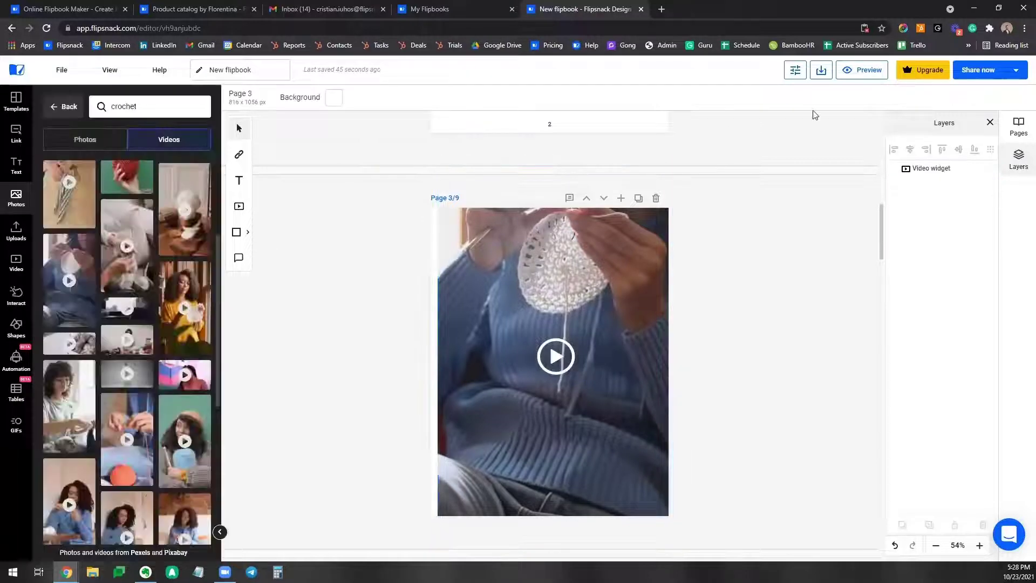
pyautogui.click(853, 75)
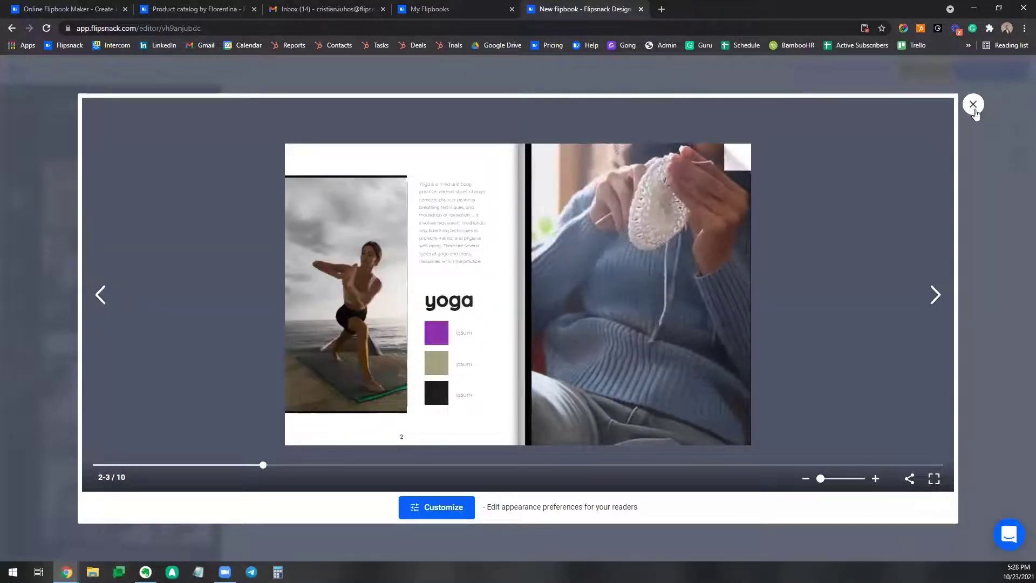
pyautogui.click(973, 104)
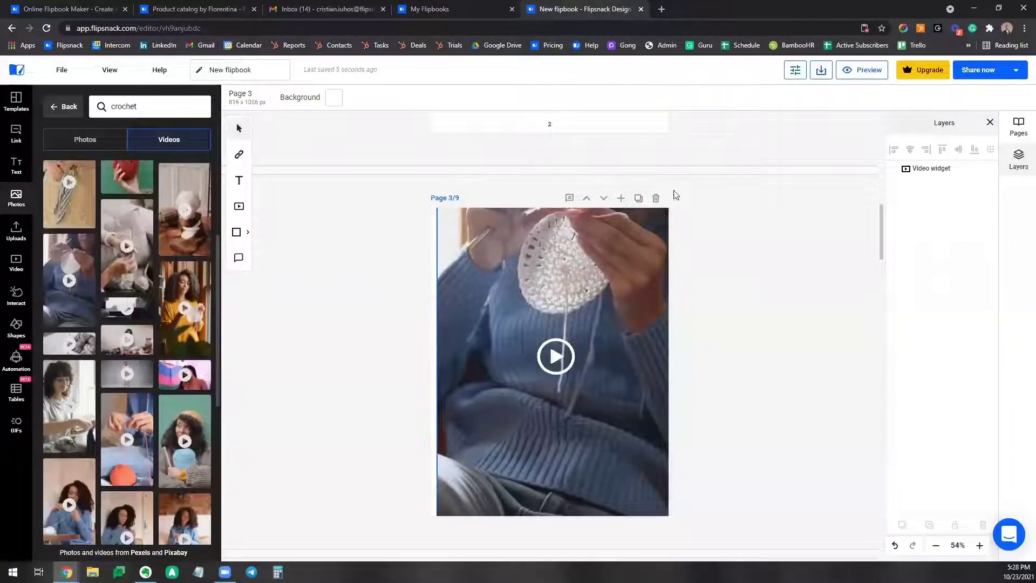
# Shrink the crochet video to about three quarters of page 3's width and move it up against the page's left edge.
pyautogui.click(669, 164)
pyautogui.click(673, 162)
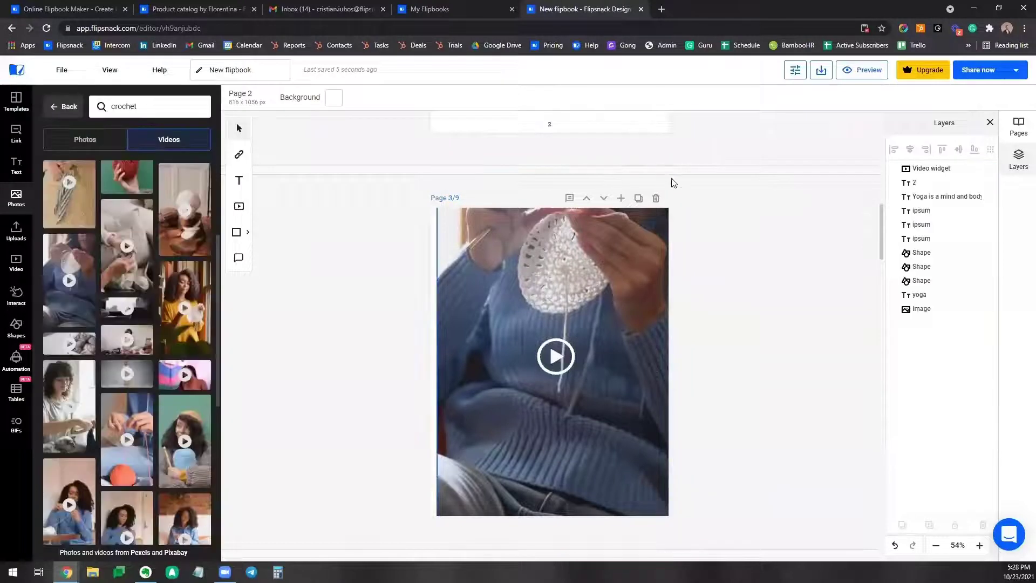
pyautogui.click(672, 160)
pyautogui.moveTo(660, 176); pyautogui.dragTo(602, 245)
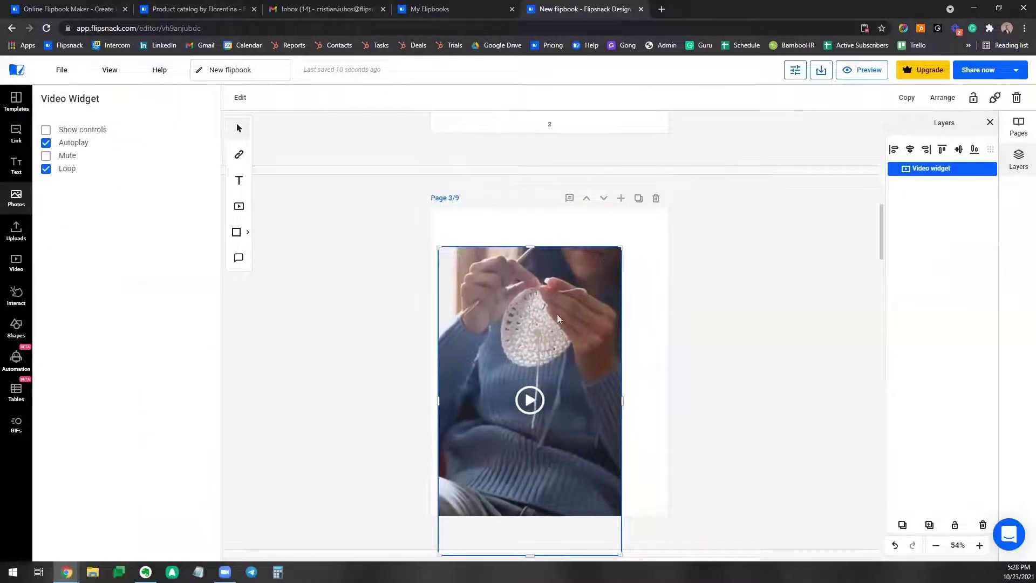
pyautogui.moveTo(557, 314); pyautogui.dragTo(547, 285)
# Preview the flipbook again to check the reduced crochet video on page 3, and return to the editor.
pyautogui.click(814, 129)
pyautogui.click(858, 73)
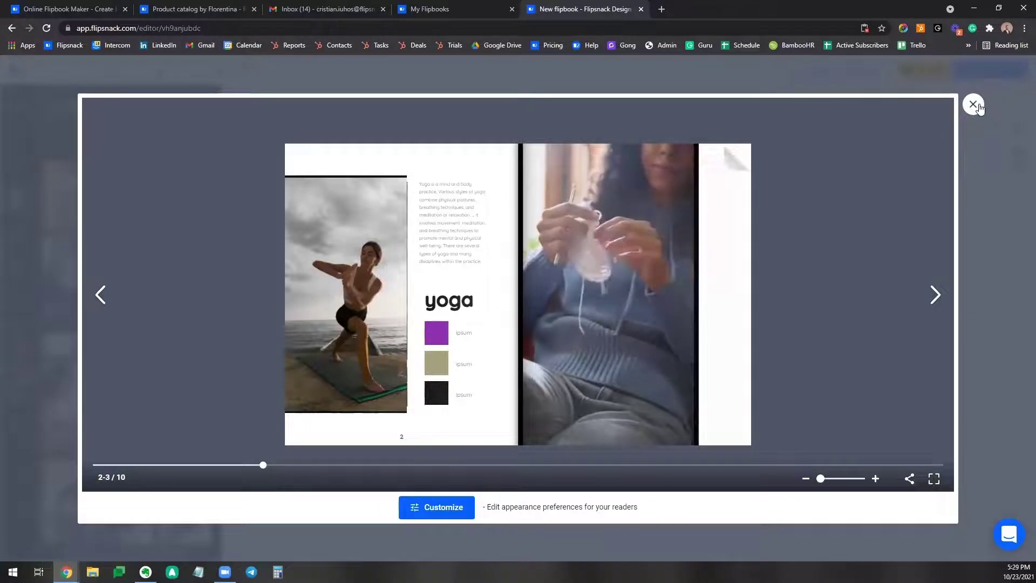
pyautogui.click(973, 105)
# Add the credit-card "Buy this item" shopping button to page 2, just above the yoga heading.
pyautogui.scroll(10, 779, 390)
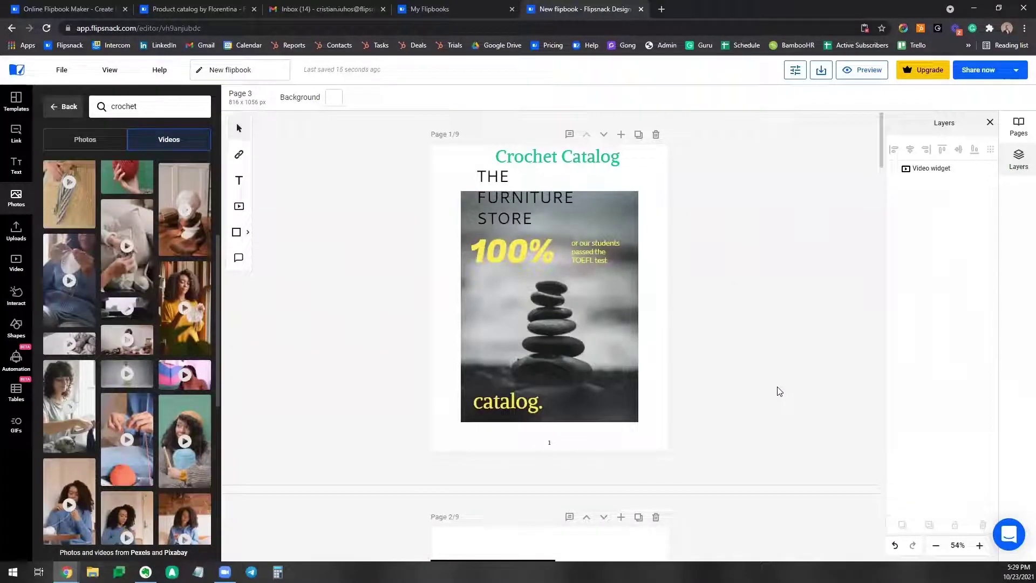
pyautogui.click(16, 297)
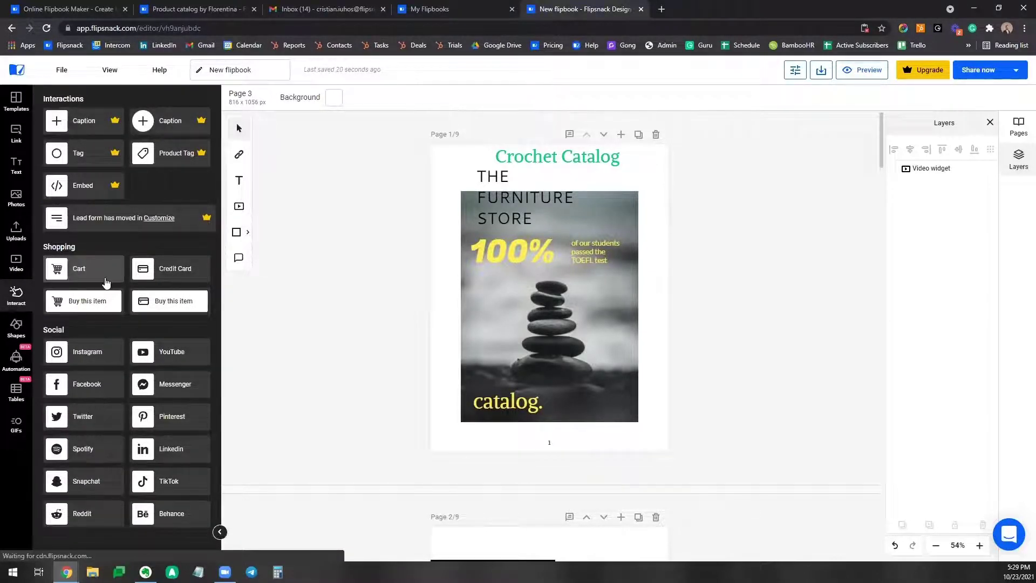
pyautogui.scroll(-8, 342, 324)
pyautogui.scroll(2, 416, 317)
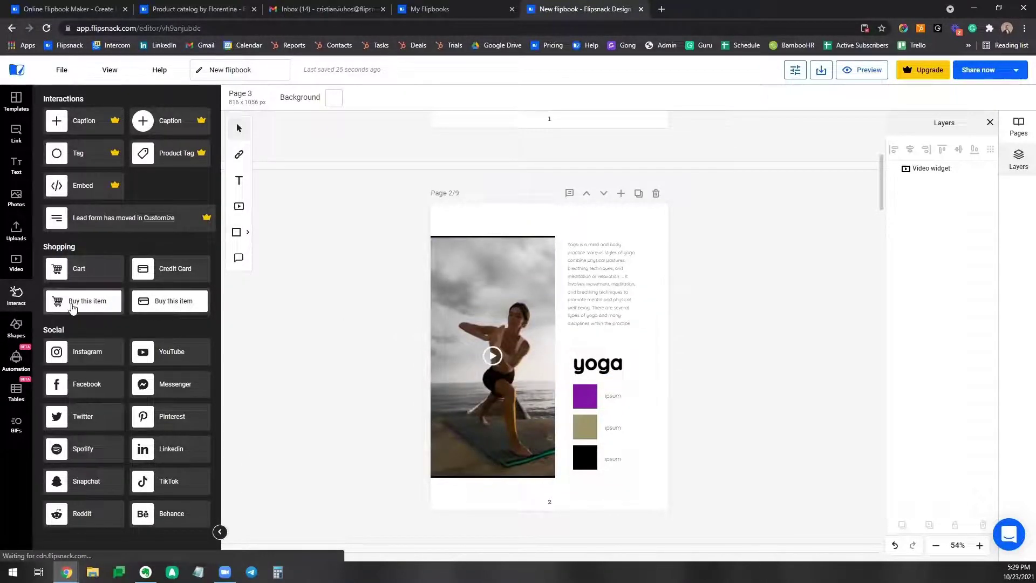
pyautogui.moveTo(158, 303); pyautogui.dragTo(624, 346)
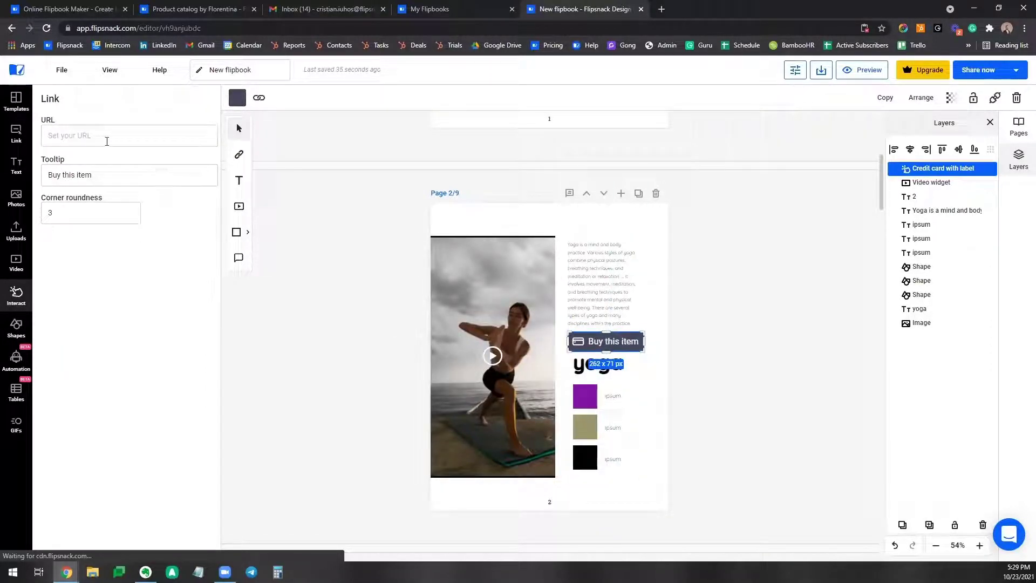
# Link the "Buy this item" button to the copied Amazon product address for the Apple AirPods Pro.
pyautogui.click(106, 137)
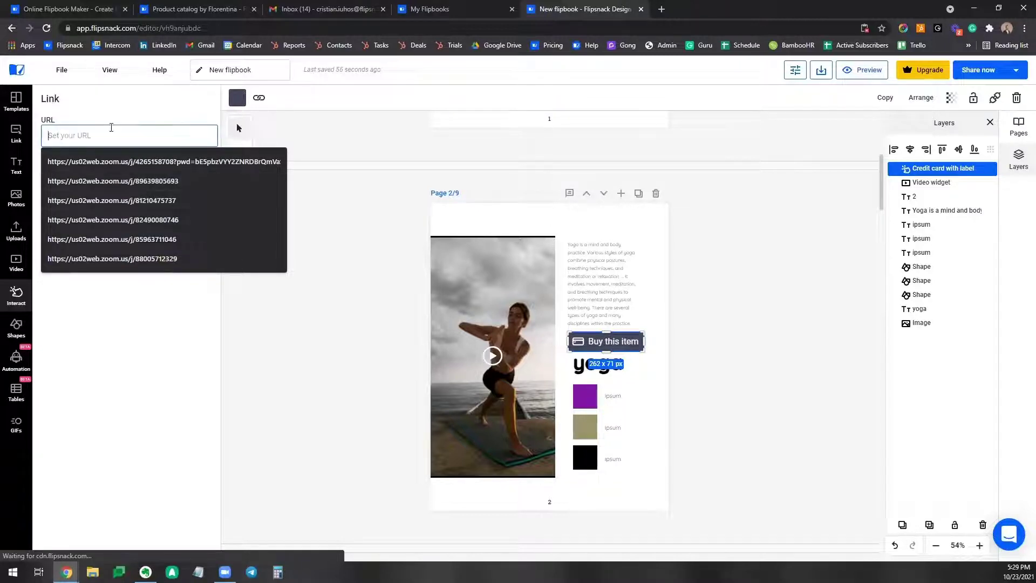
pyautogui.click(118, 372)
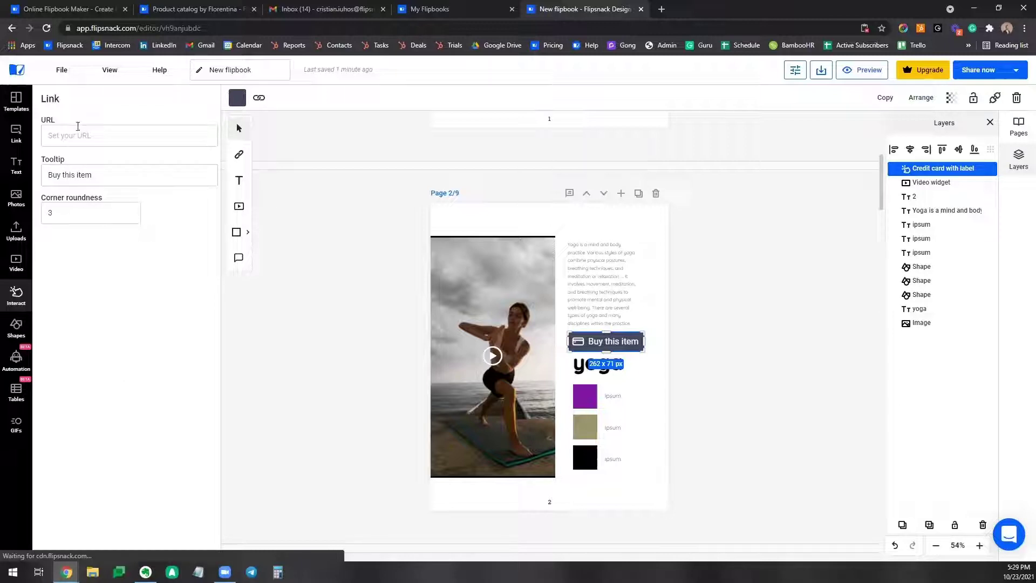
pyautogui.click(78, 126)
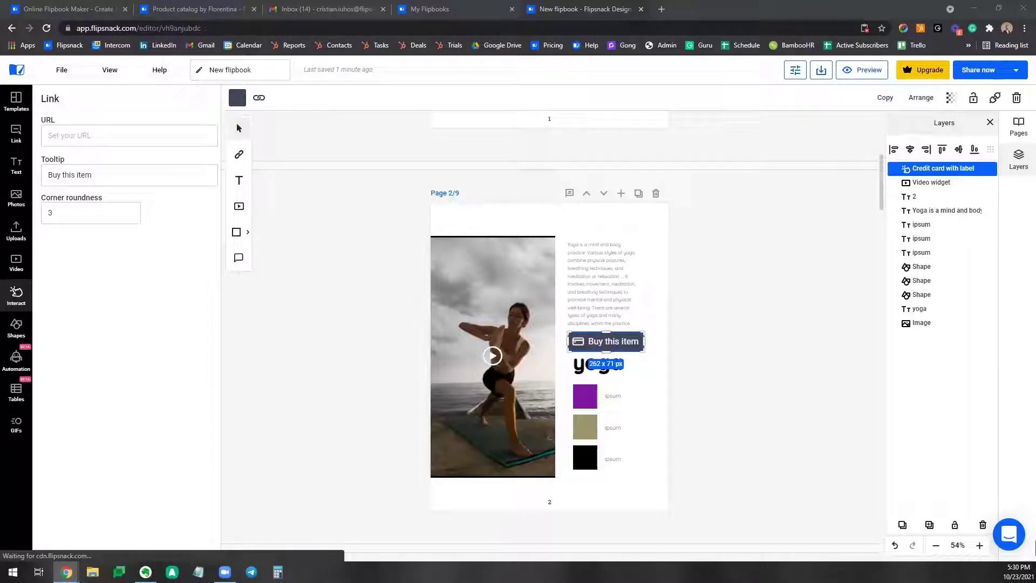
pyautogui.click(119, 133)
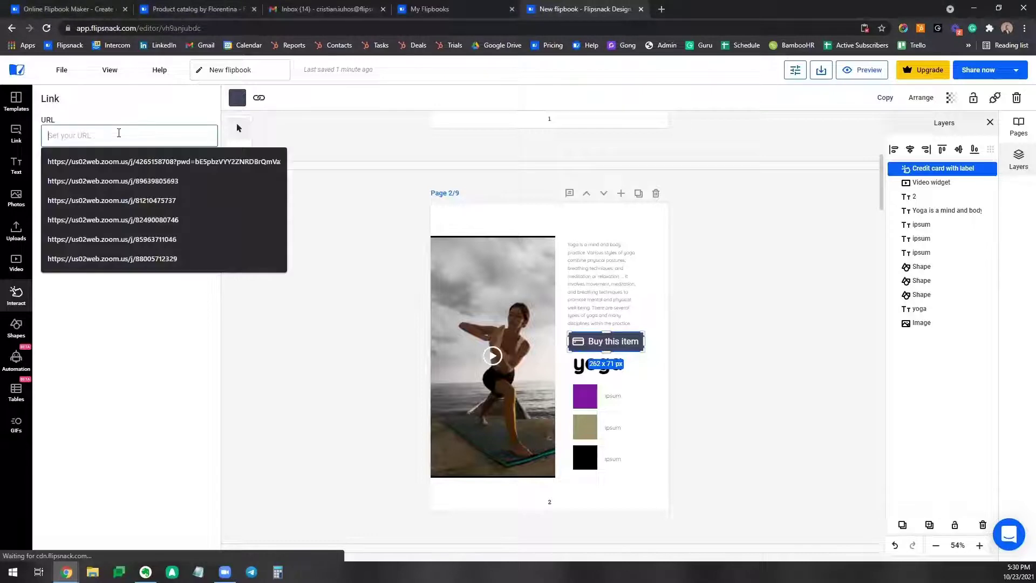
pyautogui.hotkey('ctrl', 'v')
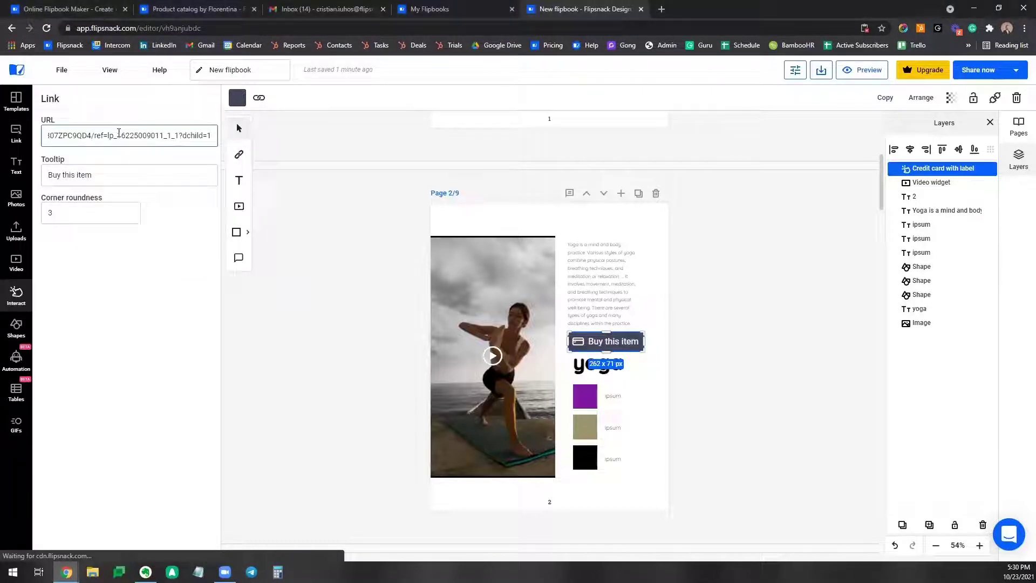
pyautogui.press('Home')
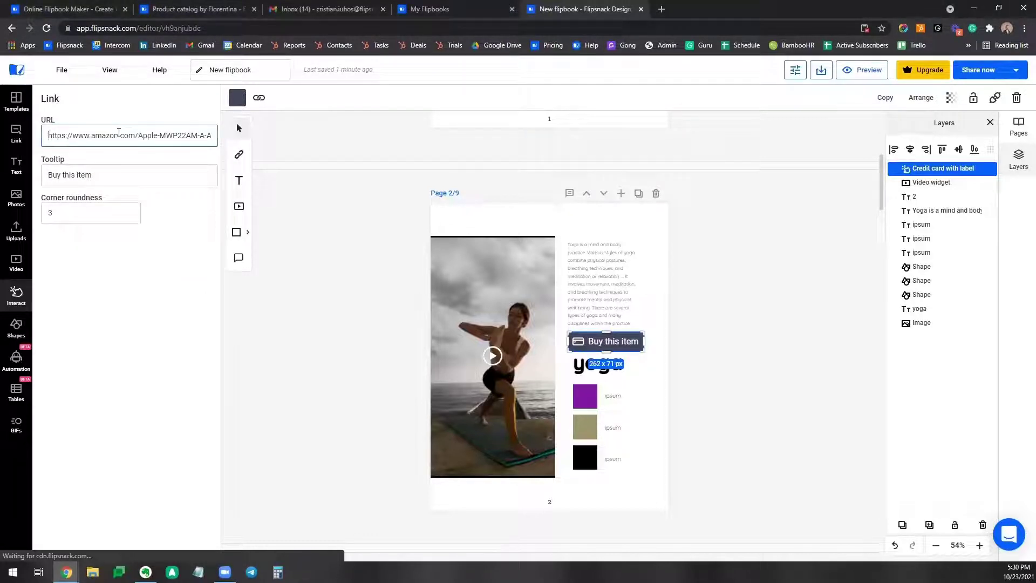
pyautogui.hotkey('ctrl', 'a')
pyautogui.press('BackSpace')
pyautogui.rightClick(118, 135)
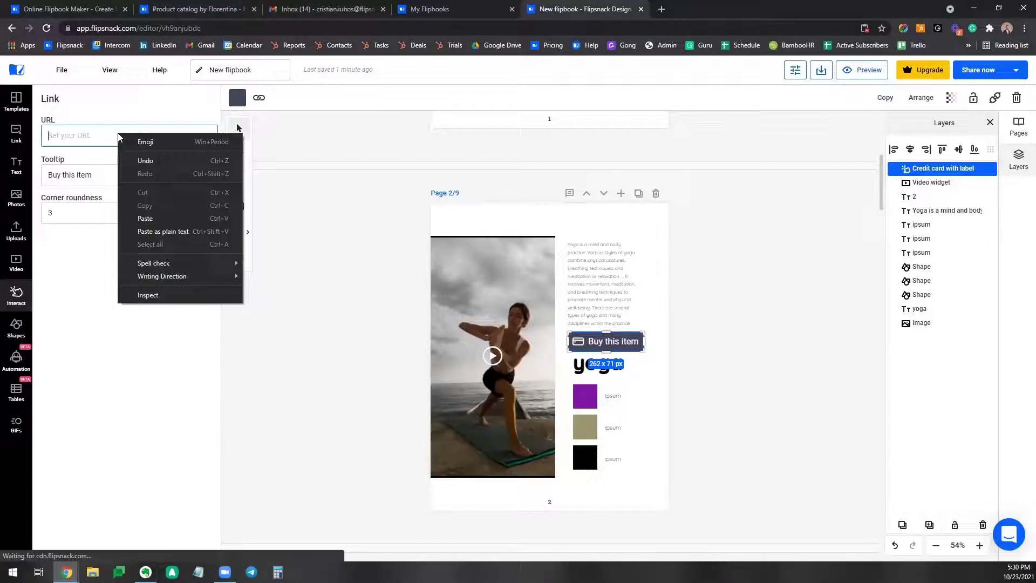
pyautogui.click(143, 219)
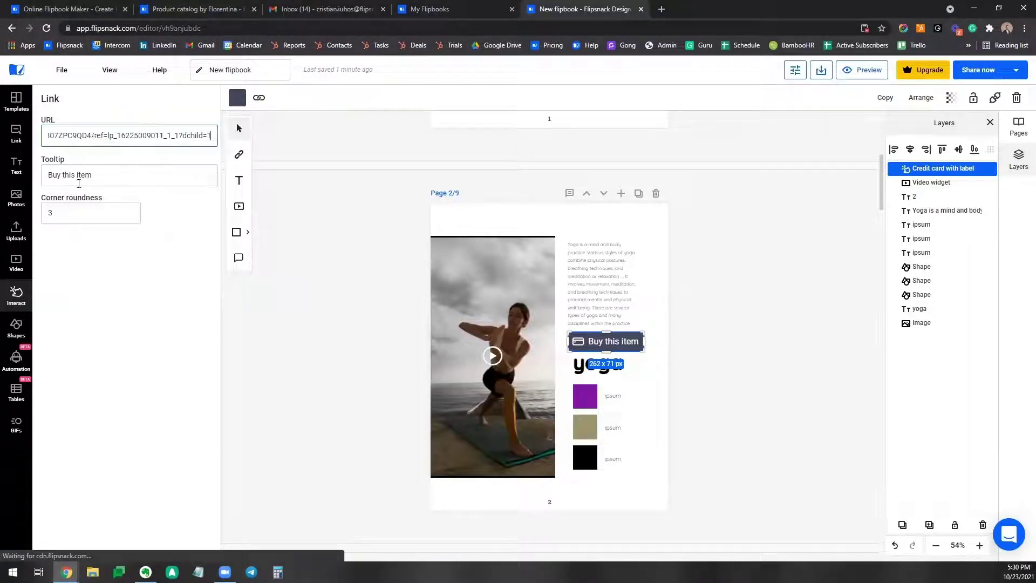
# Relabel the page 2 shopping button as "Purchase now" and enlarge it to about 288 x 74 px.
pyautogui.tripleClick(83, 178)
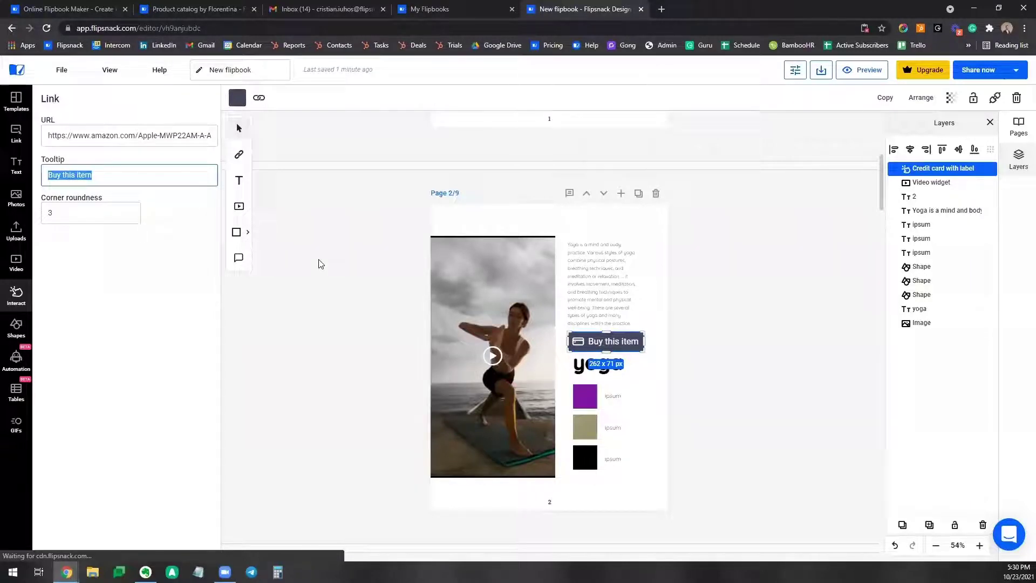
pyautogui.write('Purchase now')
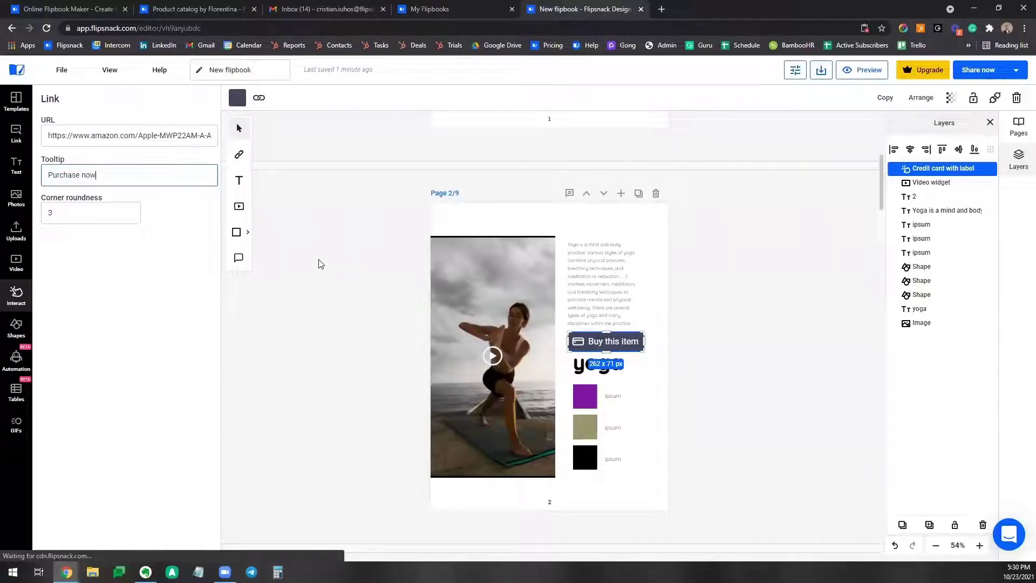
pyautogui.click(347, 271)
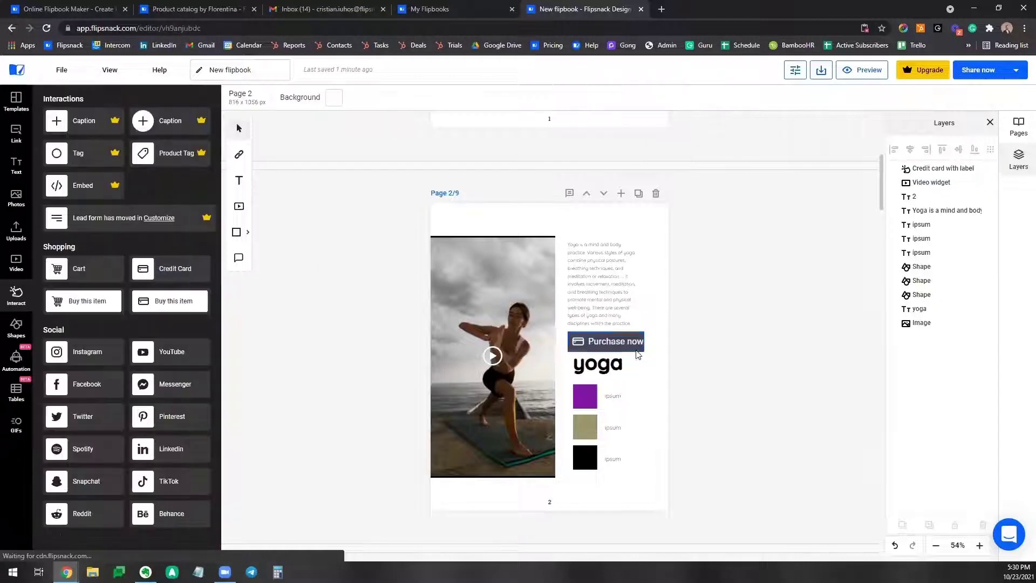
pyautogui.click(618, 352)
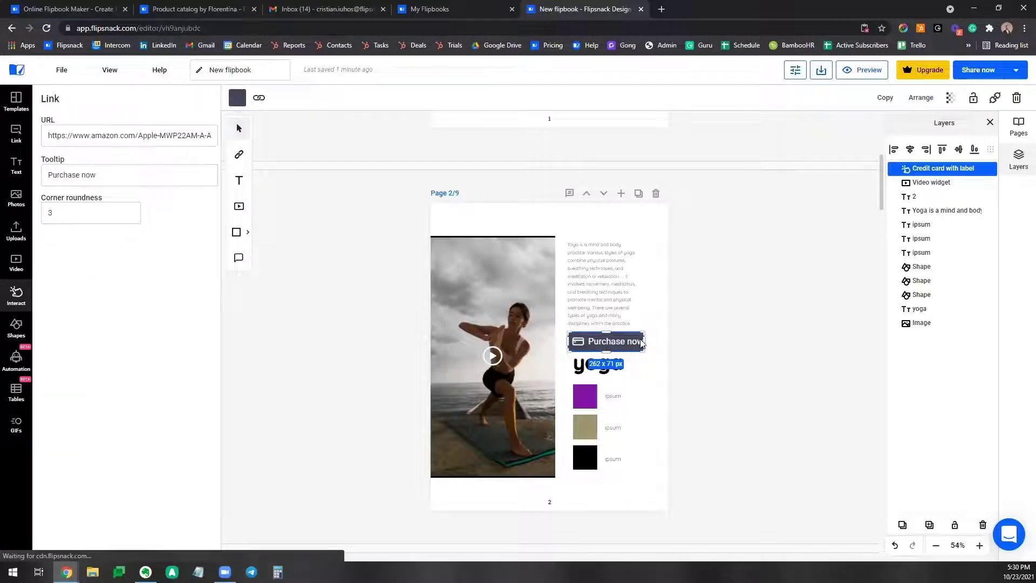
pyautogui.moveTo(645, 343)
pyautogui.mouseDown()
pyautogui.moveTo(661, 362)
pyautogui.moveTo(653, 348)
pyautogui.mouseUp()
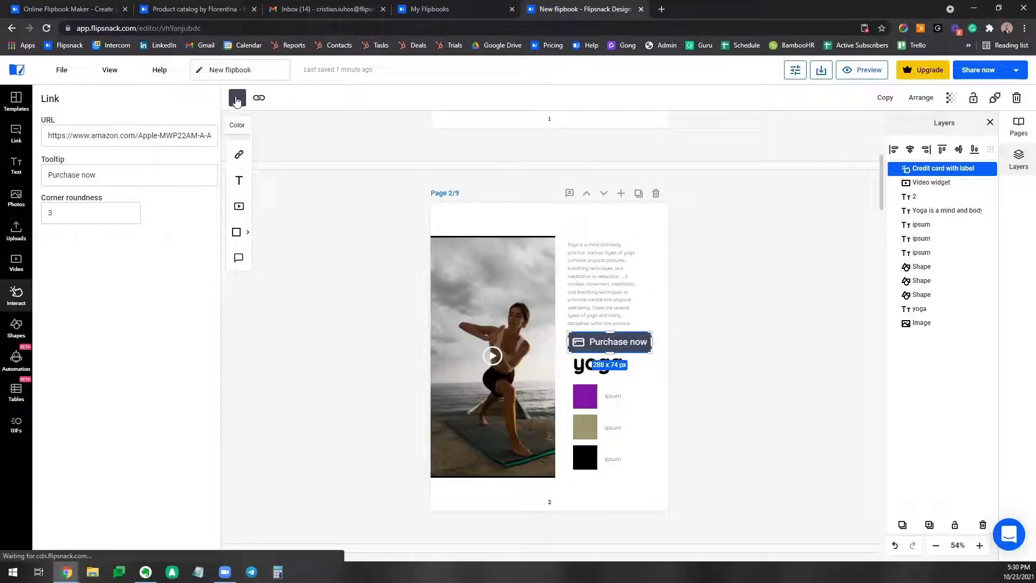
# Try white, black and green on the "Purchase now" button and settle on purple from the default palette.
pyautogui.click(236, 99)
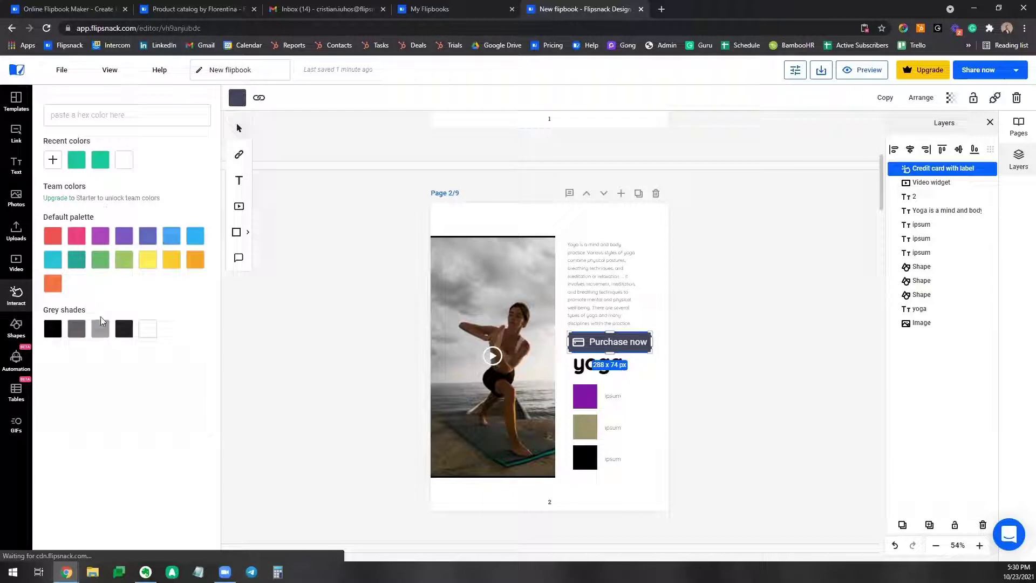
pyautogui.click(146, 330)
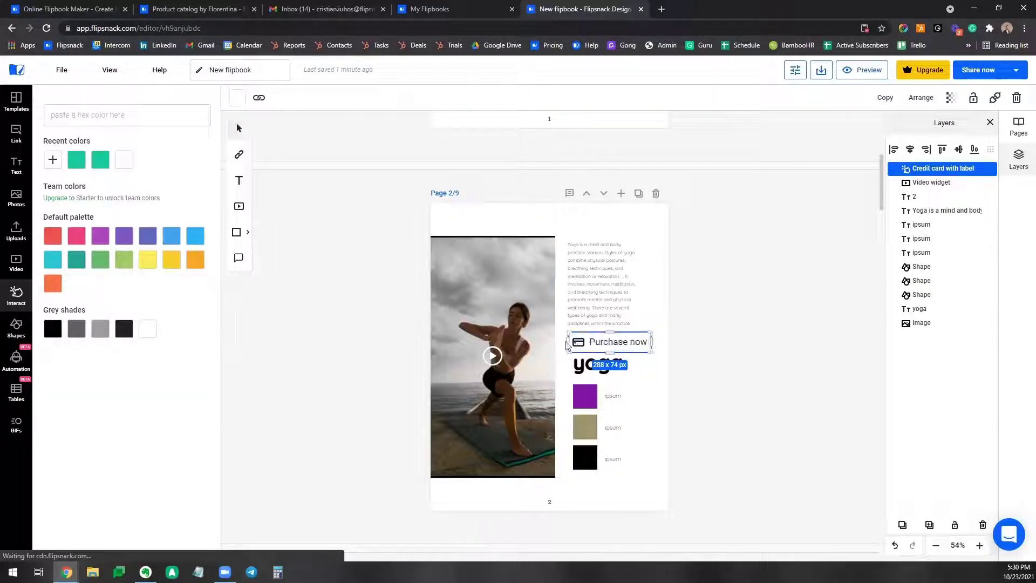
pyautogui.click(53, 329)
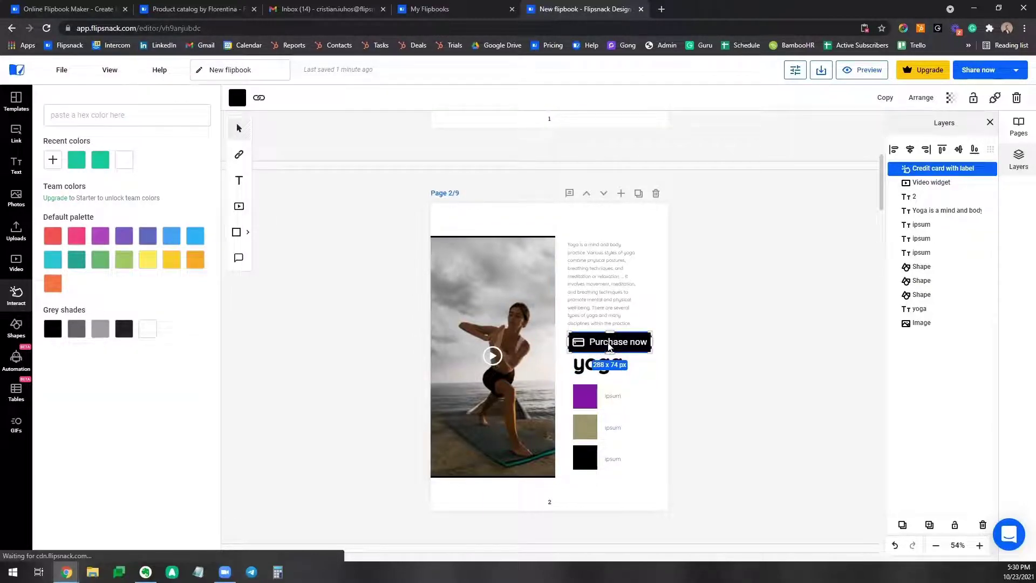
pyautogui.moveTo(609, 345); pyautogui.dragTo(609, 344)
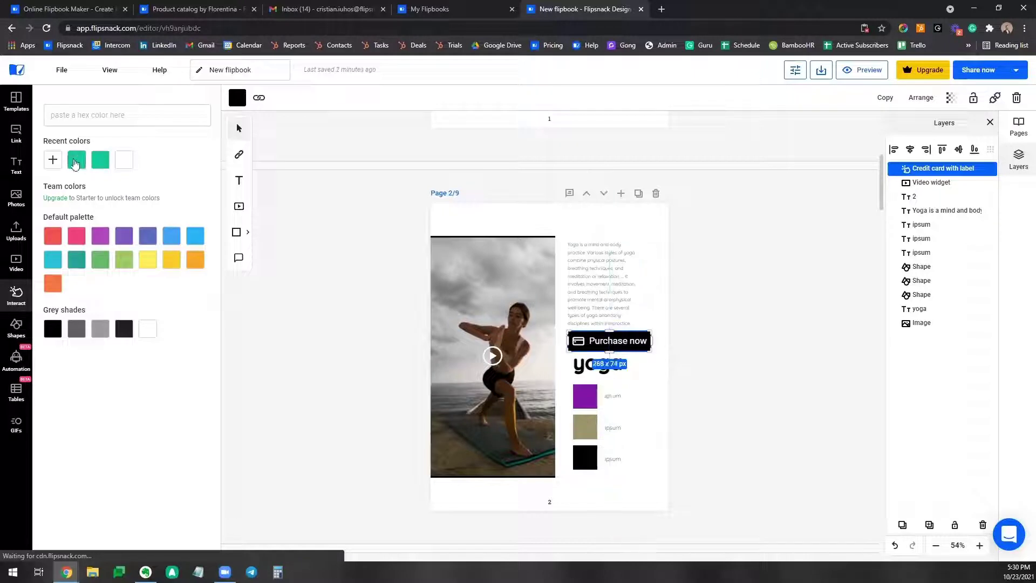
pyautogui.click(80, 162)
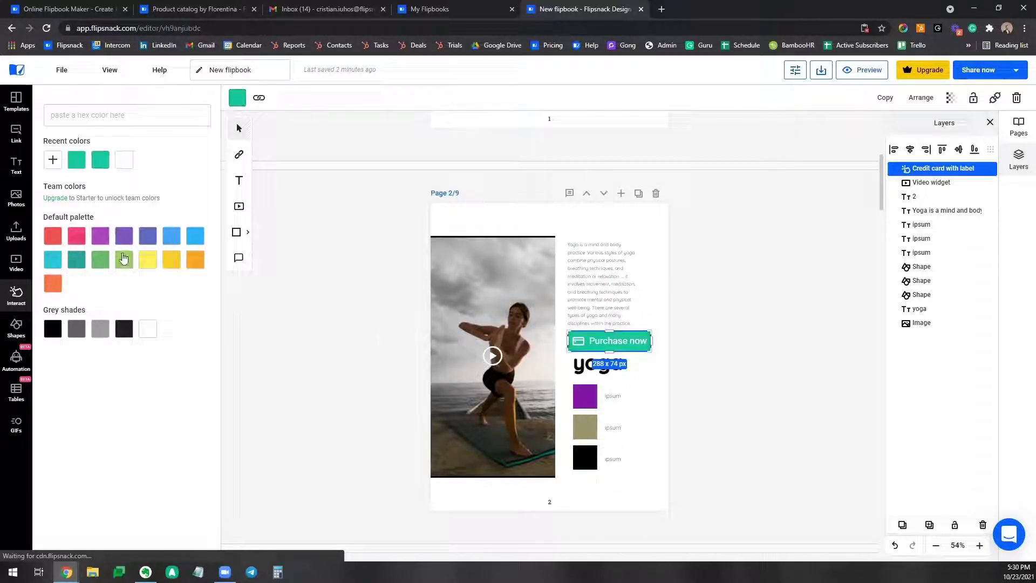
pyautogui.click(125, 241)
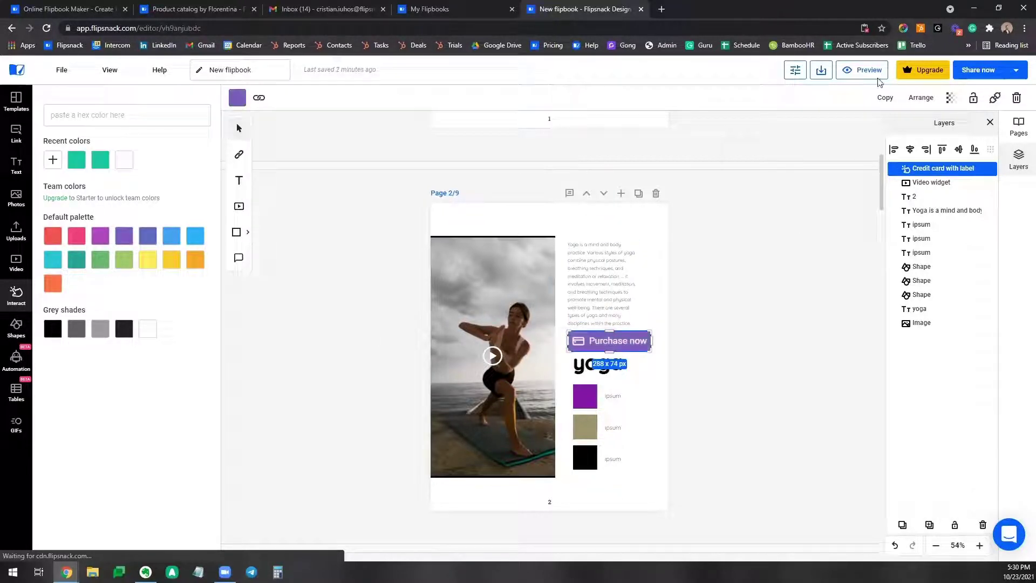
# Preview the flipbook, test the "Purchase now" link on page 2, and return to the editor.
pyautogui.click(880, 82)
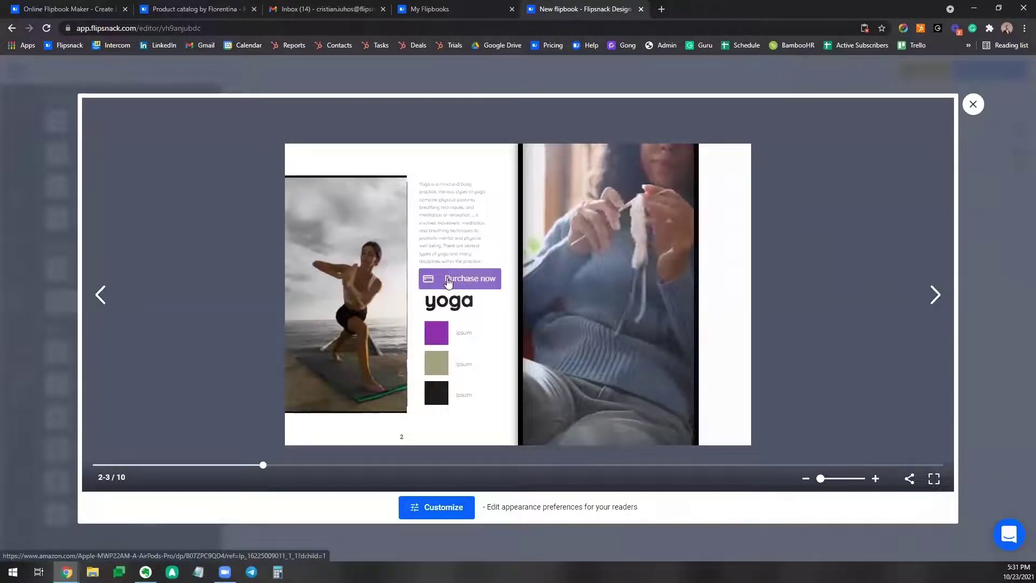
pyautogui.click(464, 280)
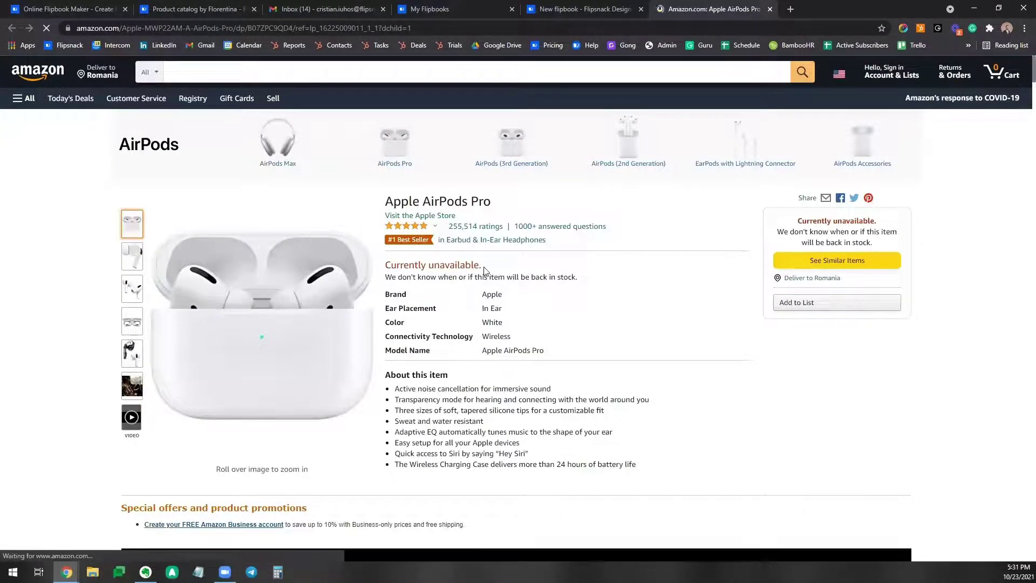
pyautogui.hotkey('ctrl', 'w')
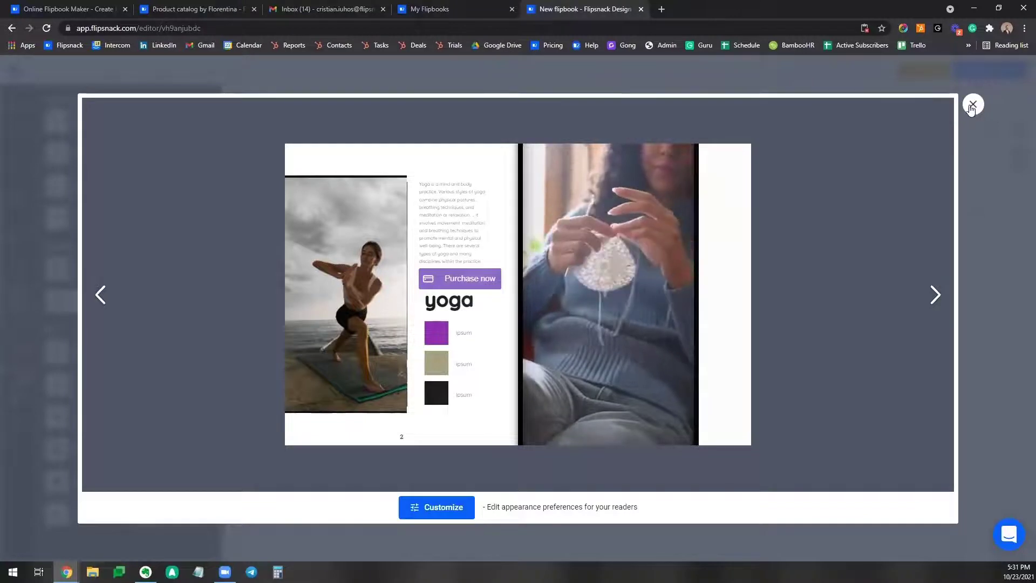
pyautogui.press('Escape')
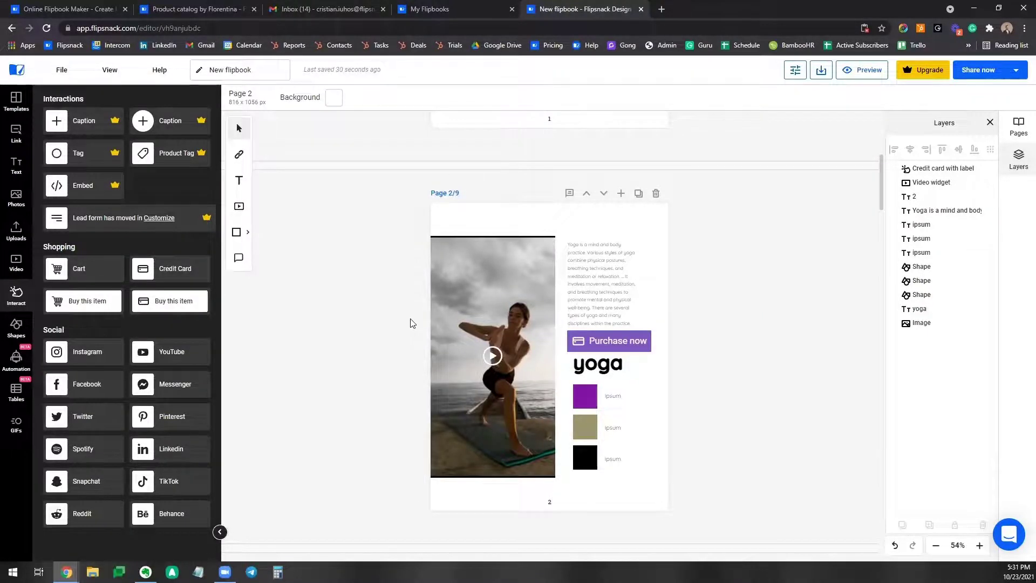
# Look through the flipbook down to page 5 and browse the crochet stock videos.
pyautogui.scroll(3, 411, 322)
pyautogui.scroll(-12, 412, 322)
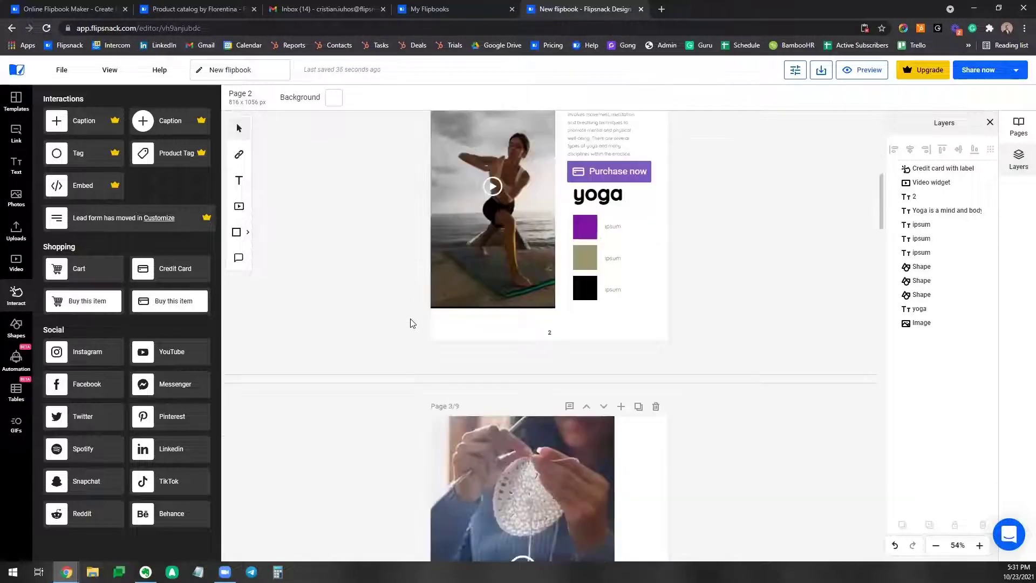
pyautogui.scroll(-6, 412, 323)
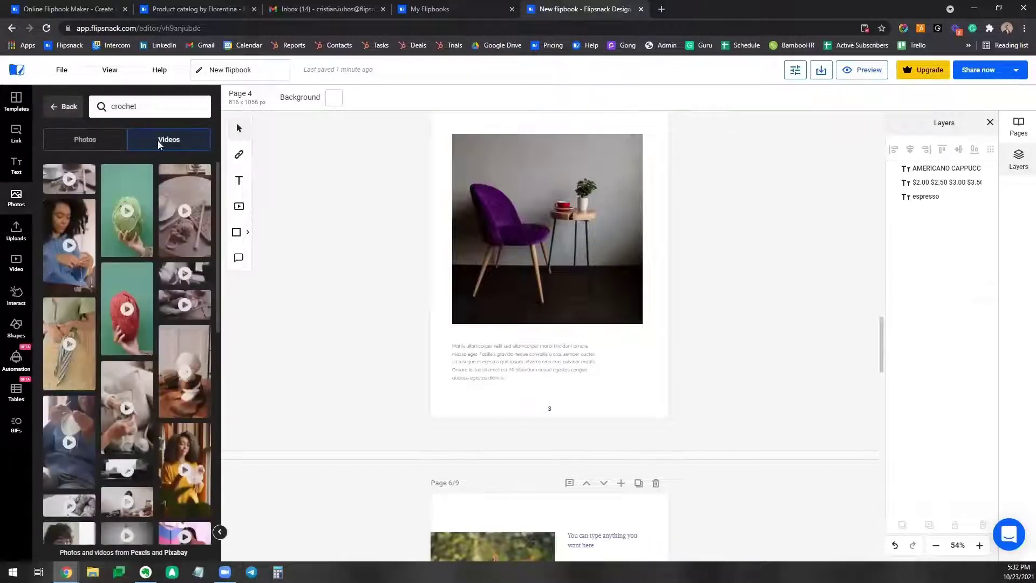
pyautogui.scroll(-3, 157, 242)
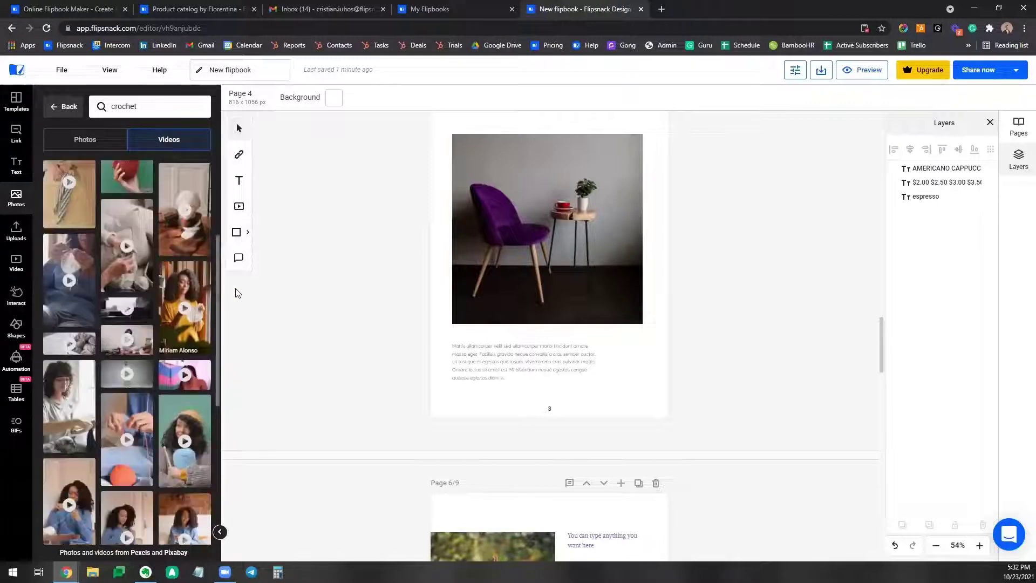
pyautogui.scroll(-3, 194, 296)
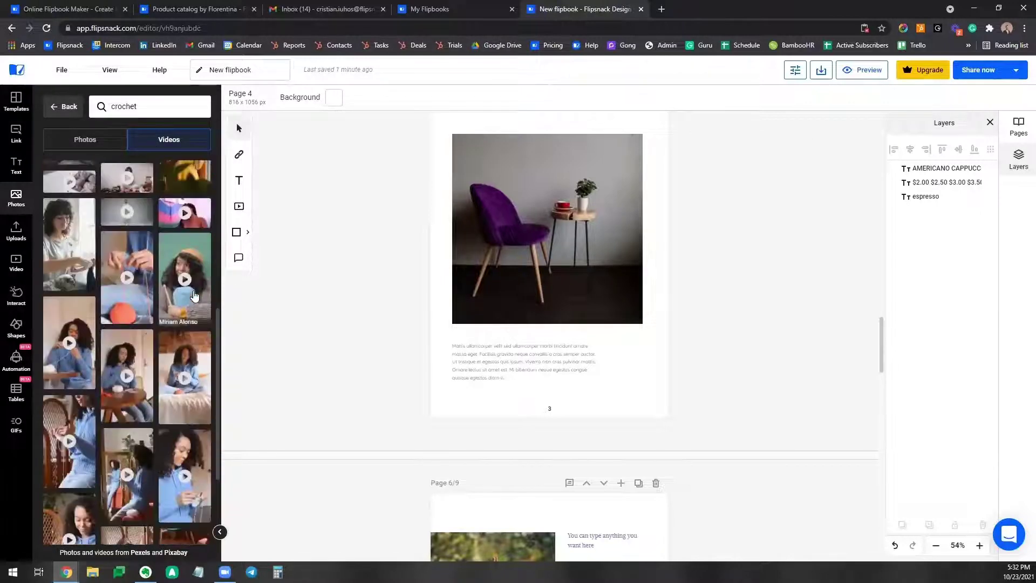
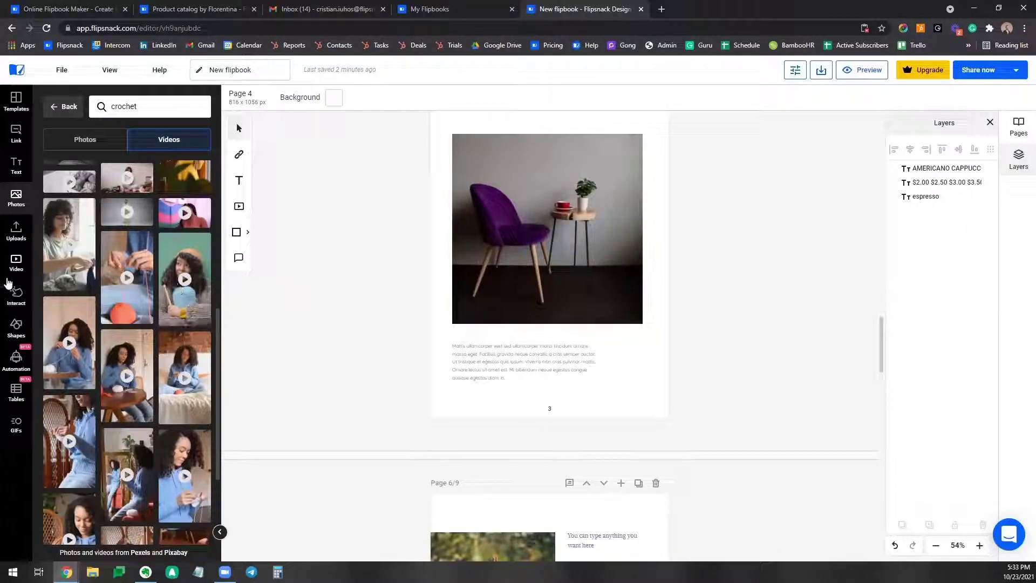
# Place a video widget of about 627 x 366 px over the lower part of page 5, below the purple chair.
pyautogui.click(15, 264)
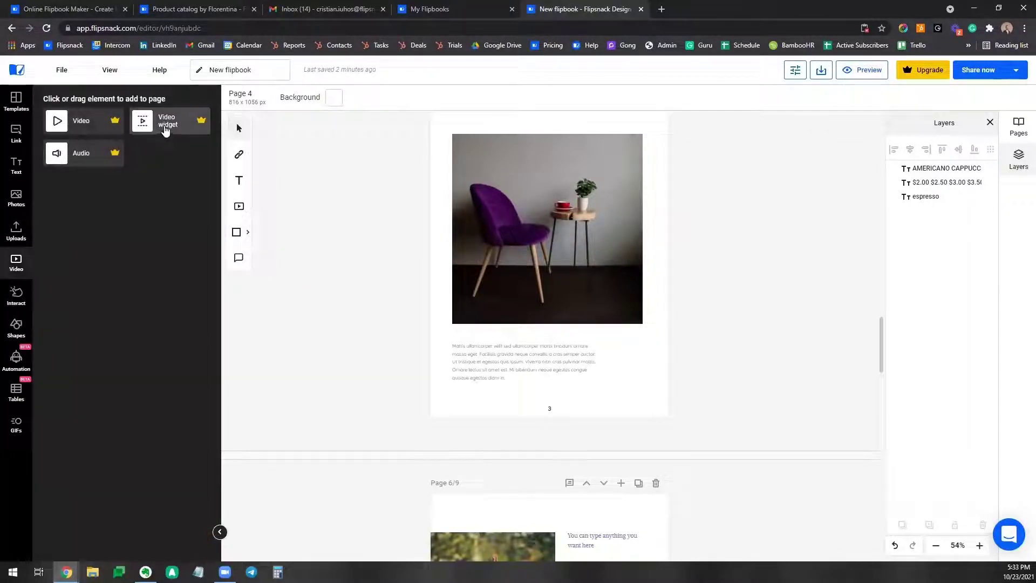
pyautogui.moveTo(161, 130); pyautogui.dragTo(499, 325)
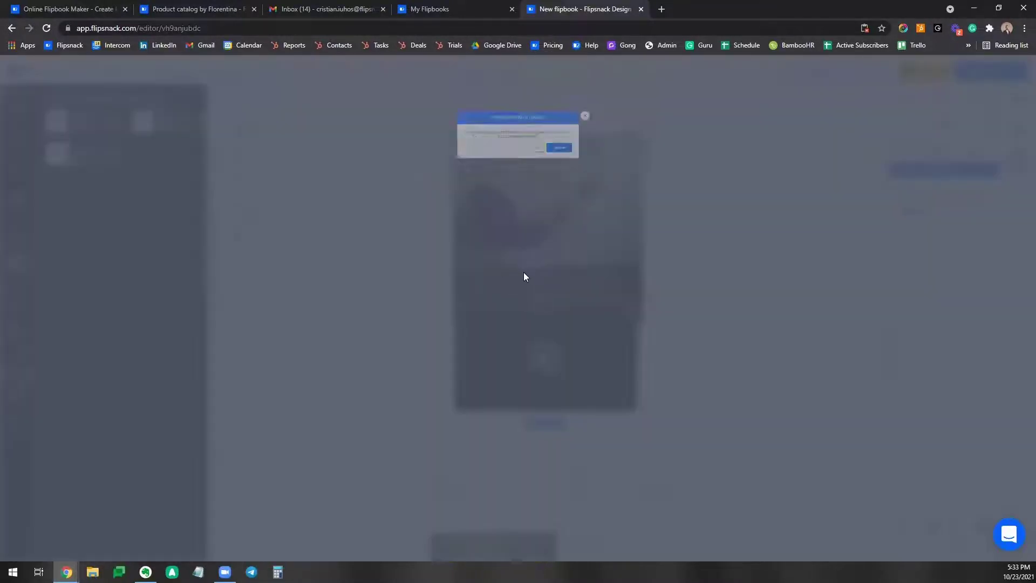
pyautogui.click(557, 164)
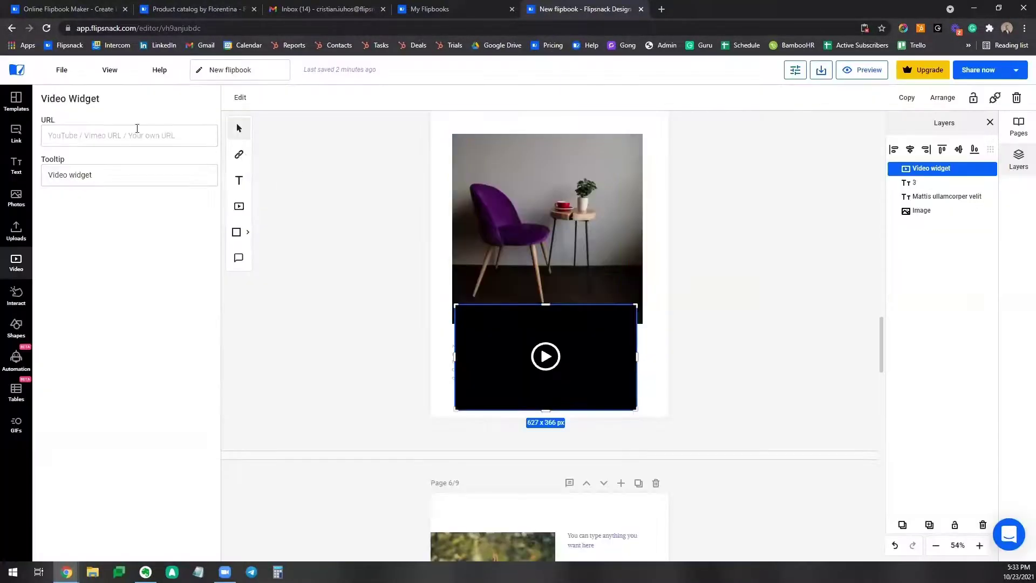
# Link the page 5 video widget to a YouTube video with sound unmuted, nudge it slightly, and check the flipbook preview.
pyautogui.click(87, 135)
pyautogui.click(91, 162)
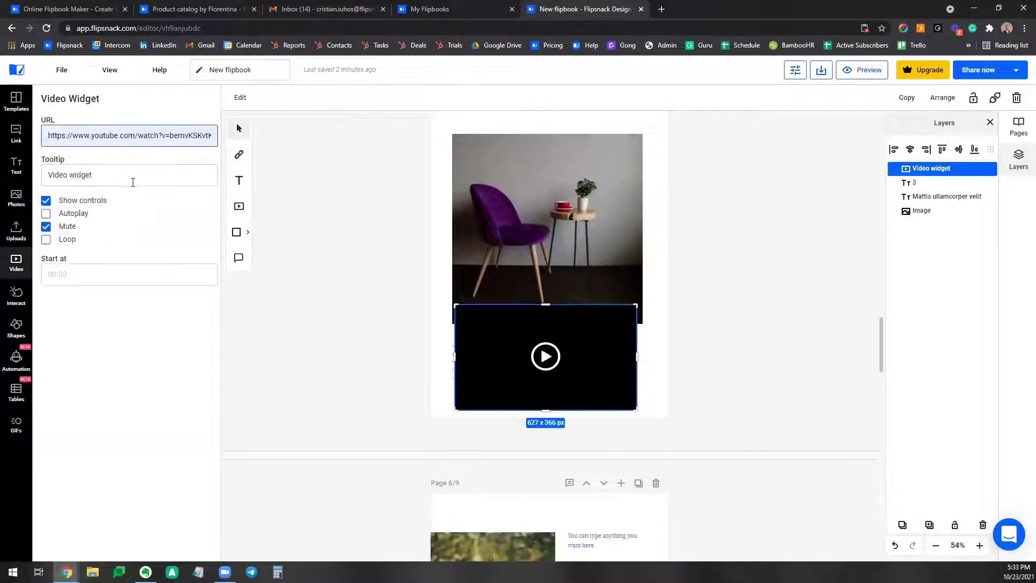
pyautogui.click(85, 225)
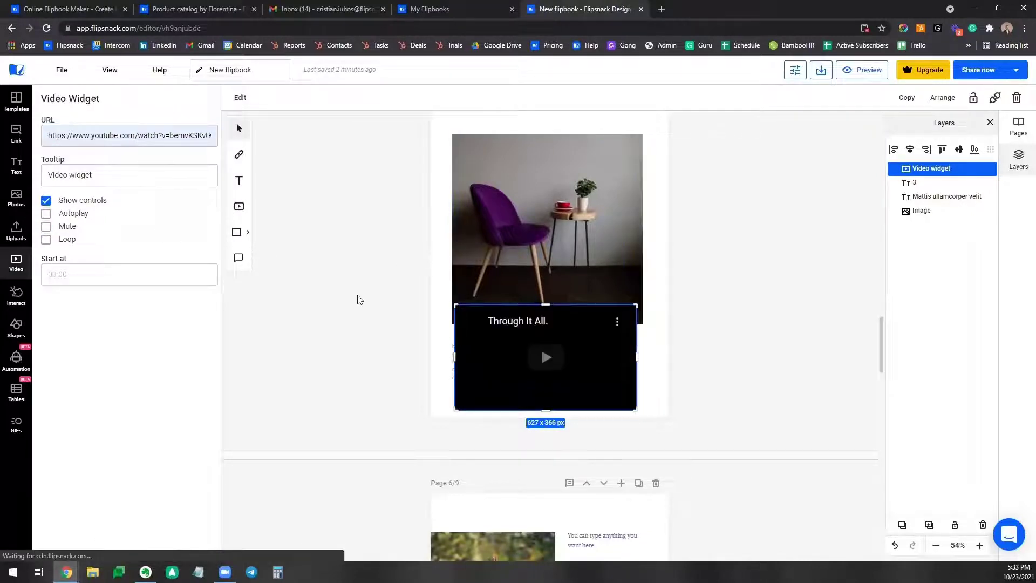
pyautogui.moveTo(539, 341); pyautogui.dragTo(542, 338)
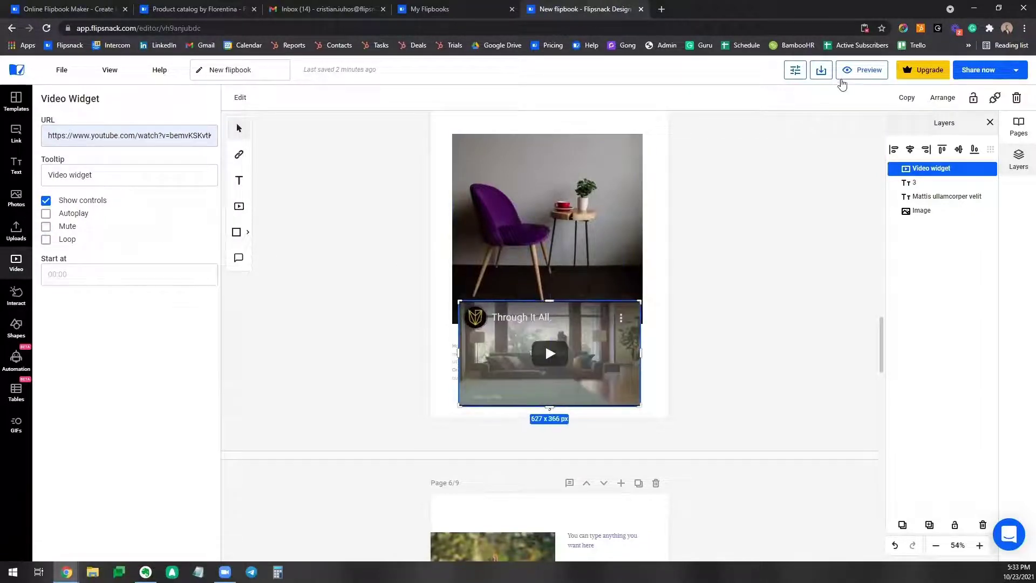
pyautogui.click(862, 69)
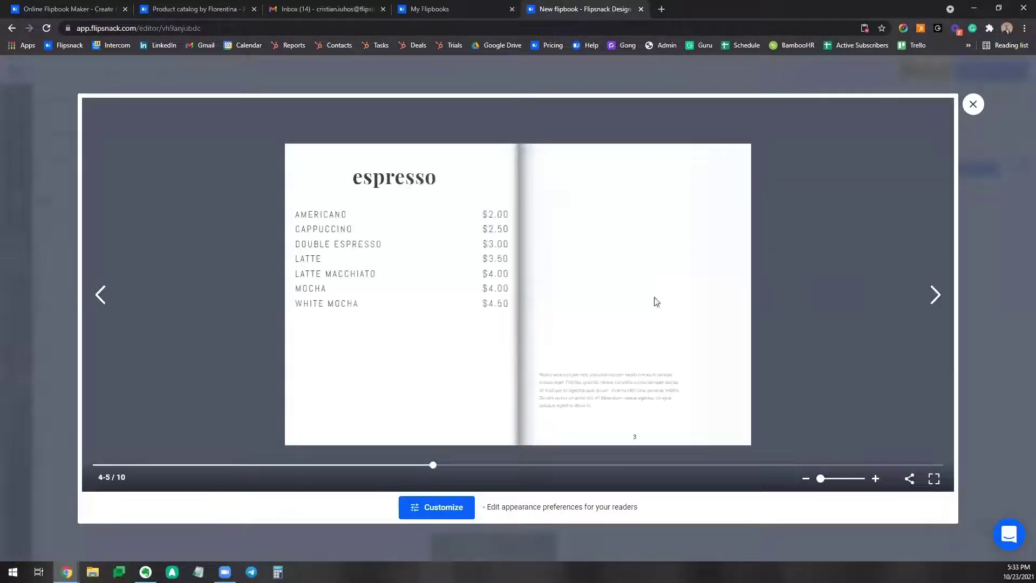
pyautogui.click(973, 104)
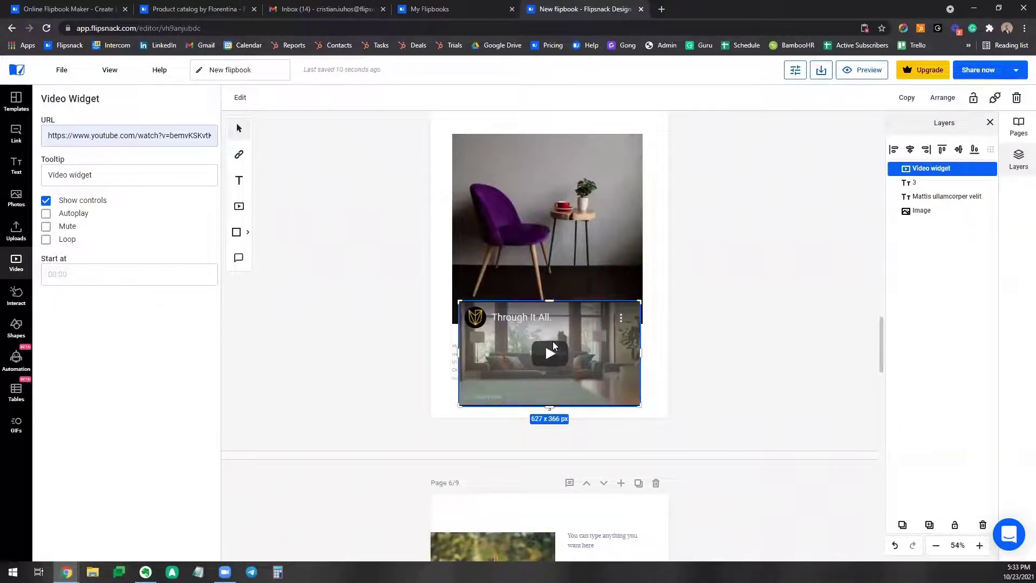
# Delete the video widget from the lower part of page 5.
pyautogui.click(108, 126)
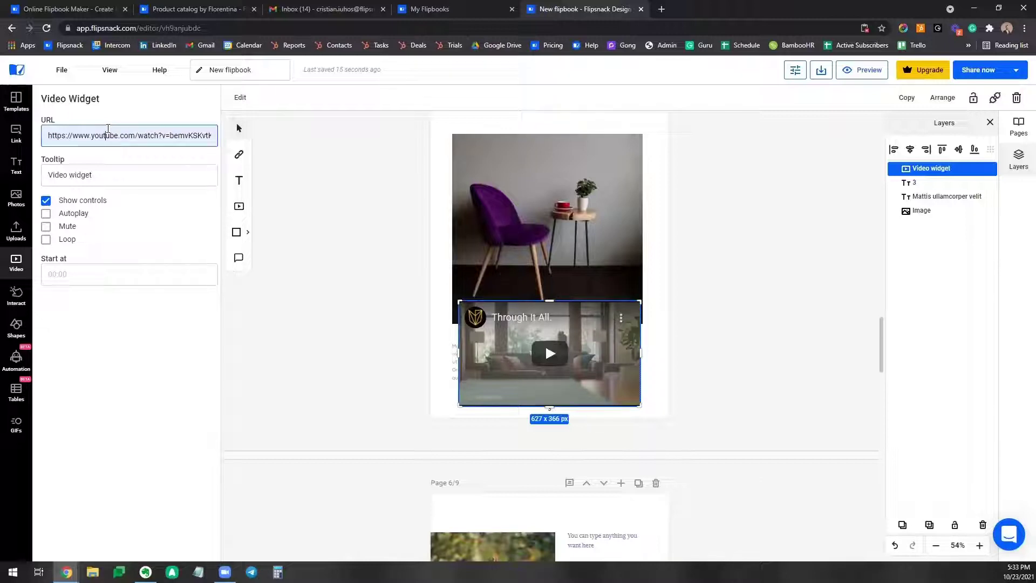
pyautogui.press('Delete')
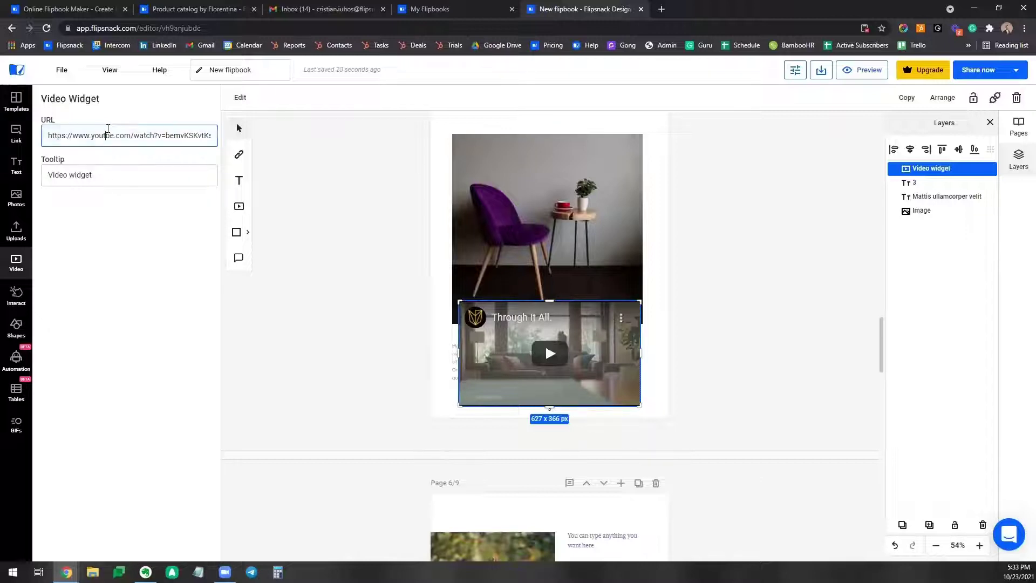
pyautogui.click(432, 312)
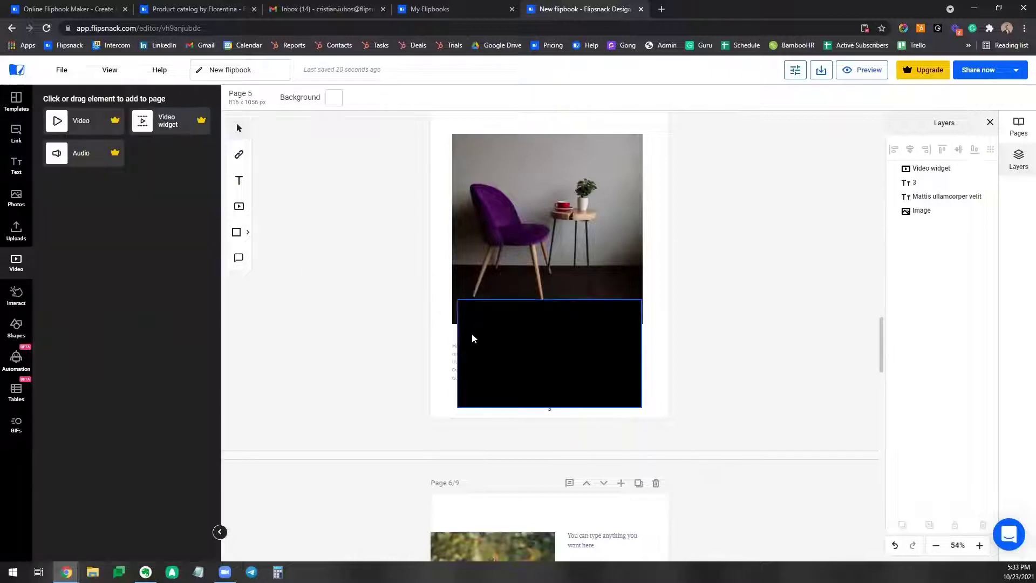
pyautogui.click(473, 338)
pyautogui.press('Delete')
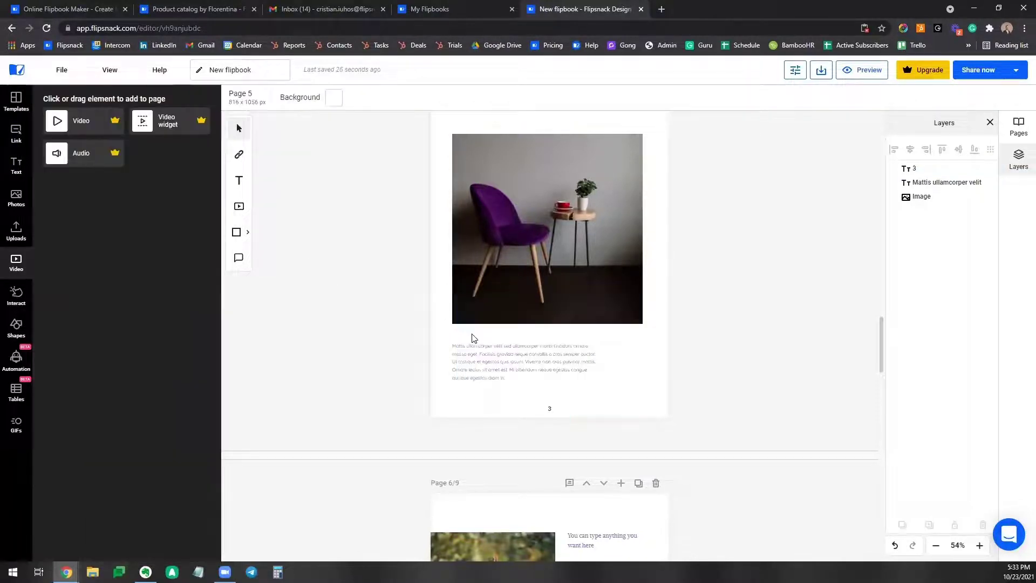
# Place a YouTube social button of about 92 x 92 px on page 1, just below the lower-left corner of the stacked-stones image.
pyautogui.scroll(7, 474, 338)
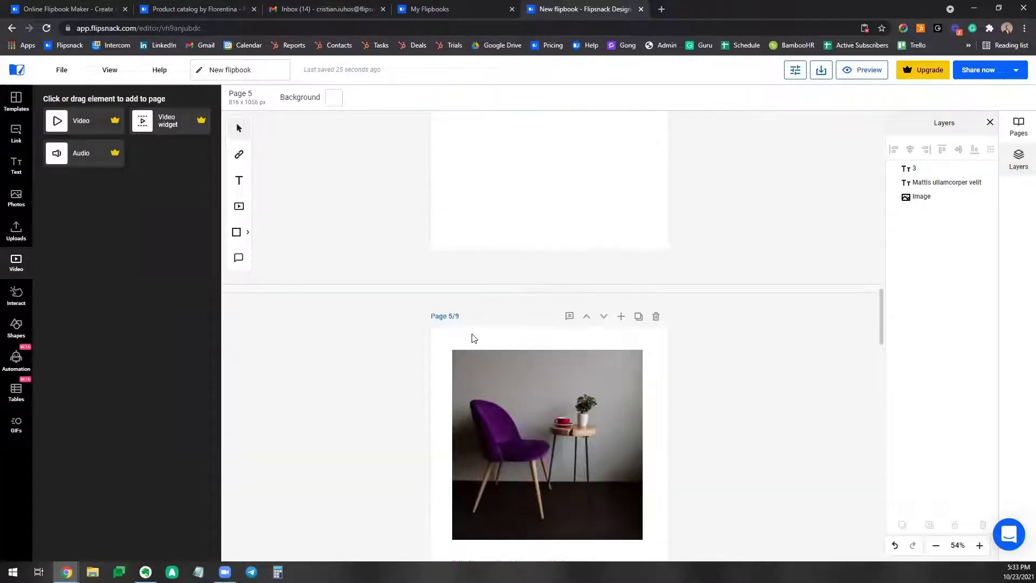
pyautogui.scroll(13, 473, 336)
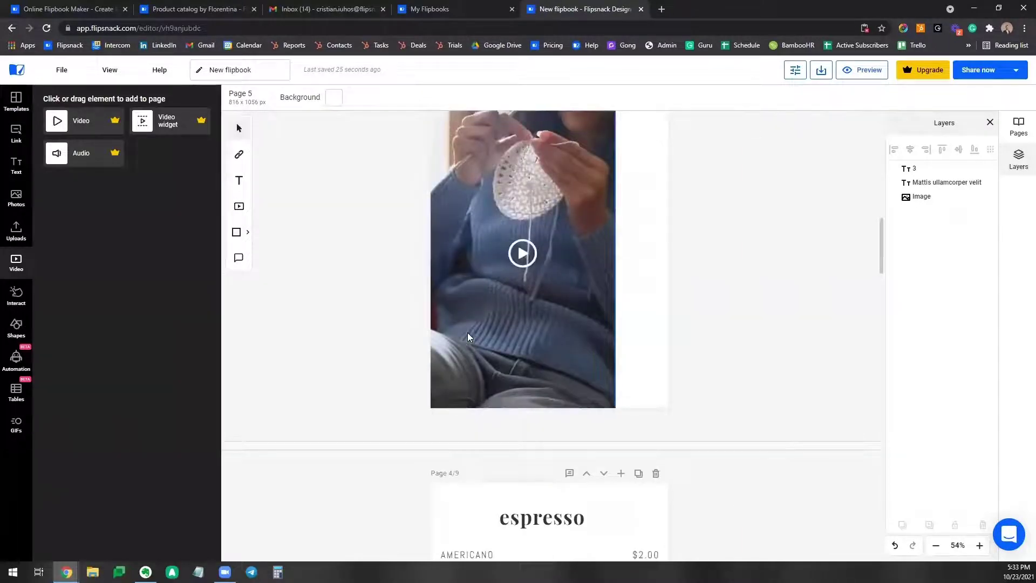
pyautogui.scroll(5, 396, 322)
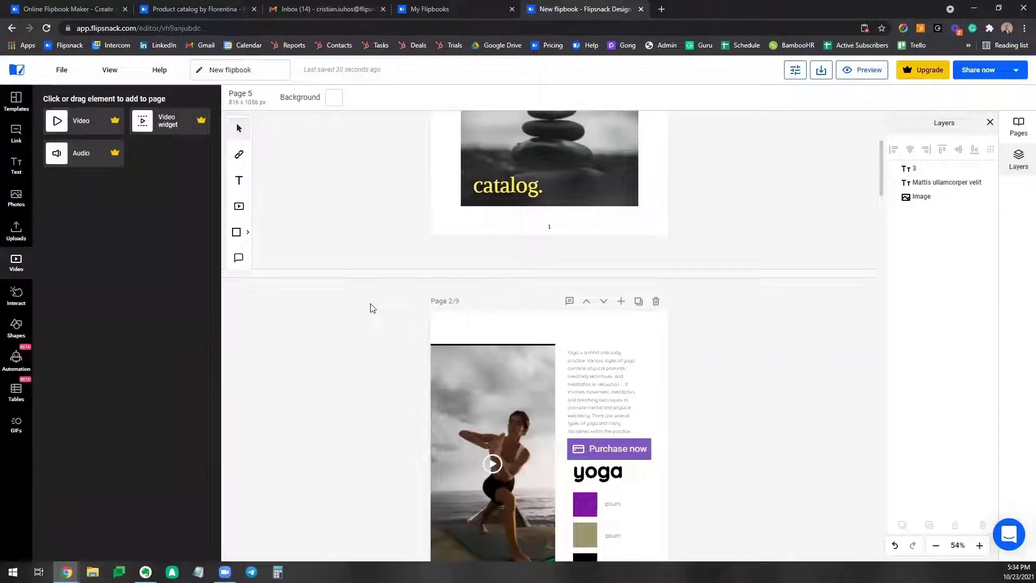
pyautogui.scroll(2, 386, 256)
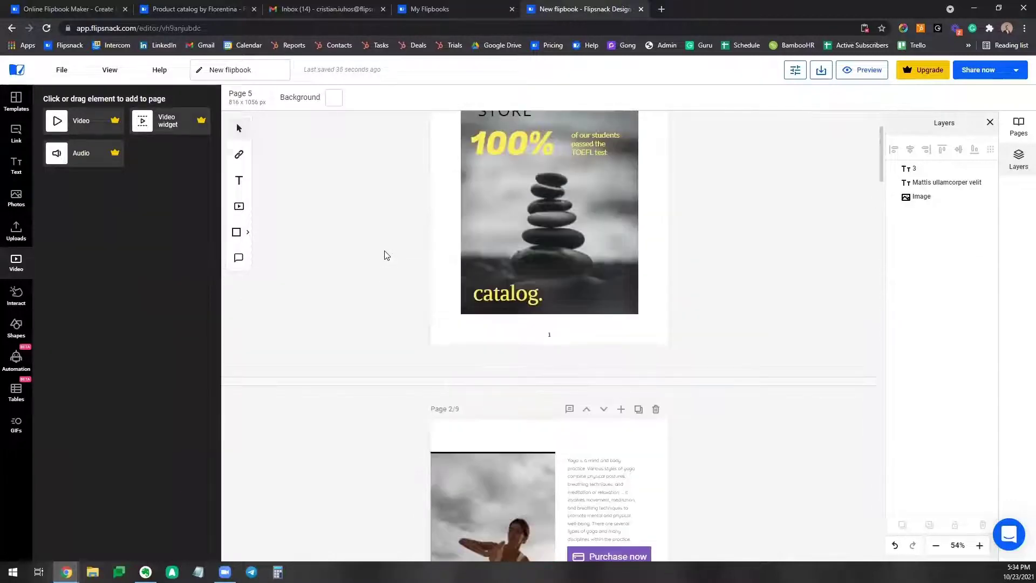
pyautogui.scroll(1, 386, 255)
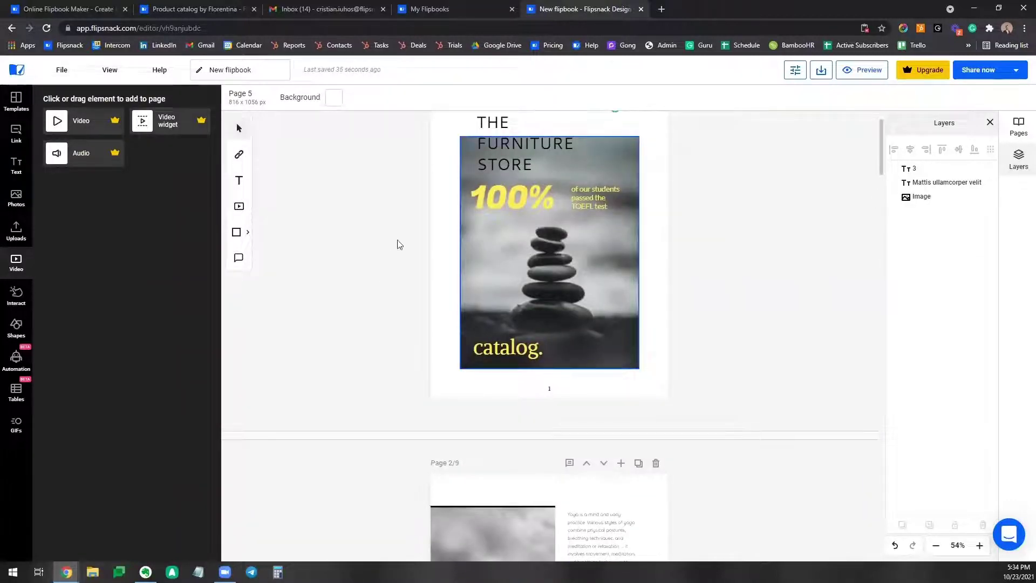
pyautogui.scroll(1, 410, 238)
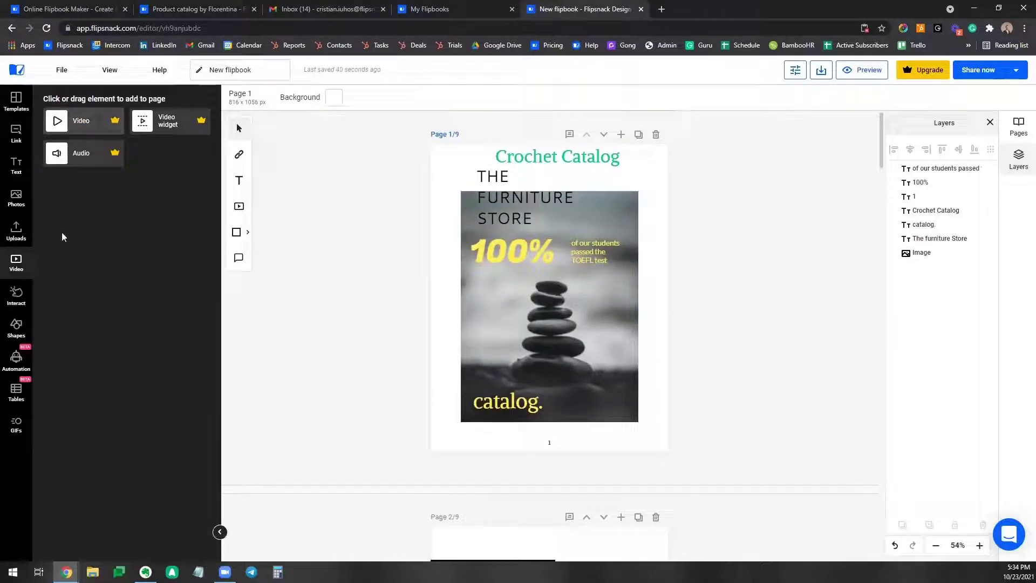
pyautogui.click(16, 295)
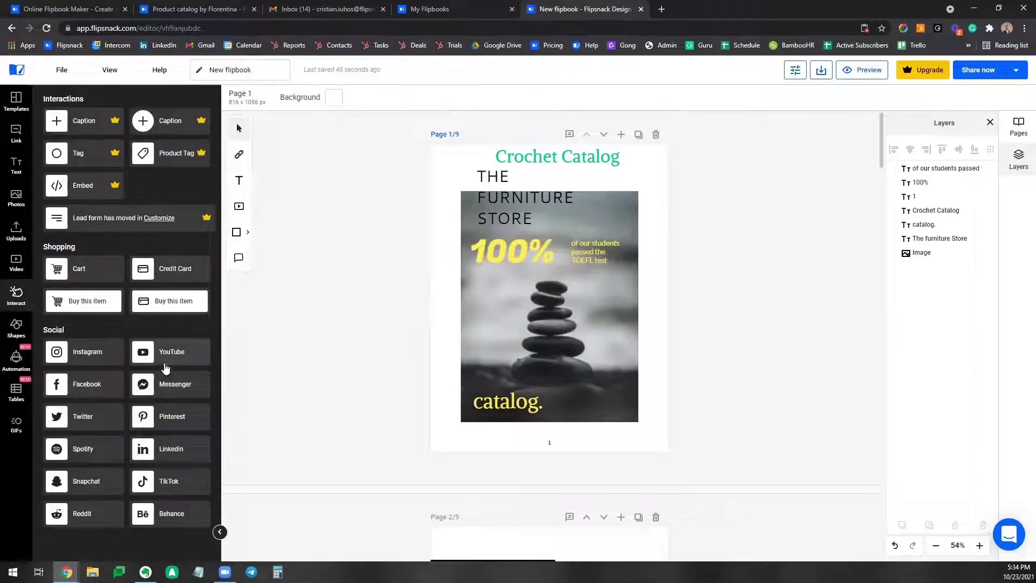
pyautogui.moveTo(162, 356); pyautogui.dragTo(485, 427)
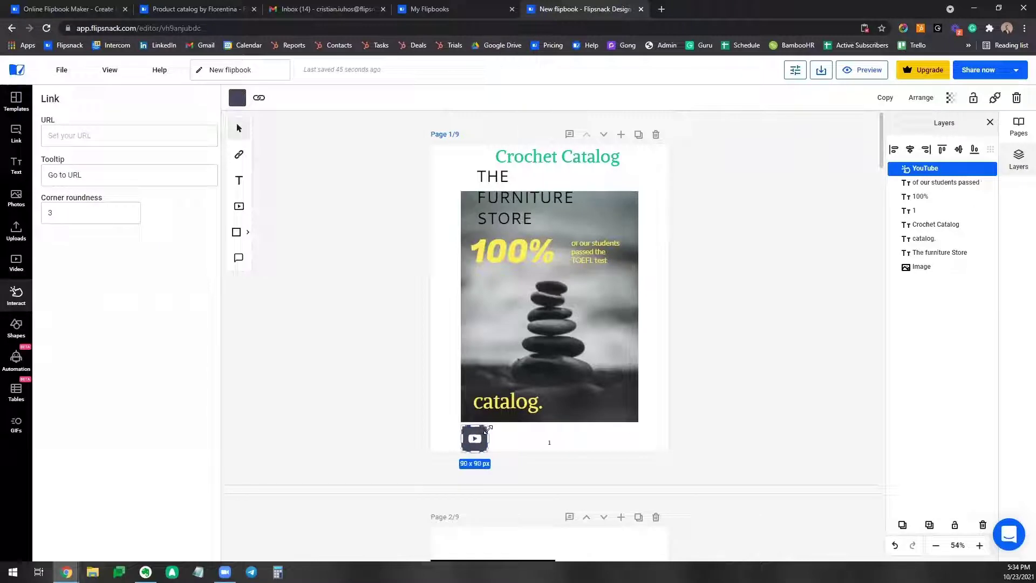
pyautogui.scroll(-2, 426, 378)
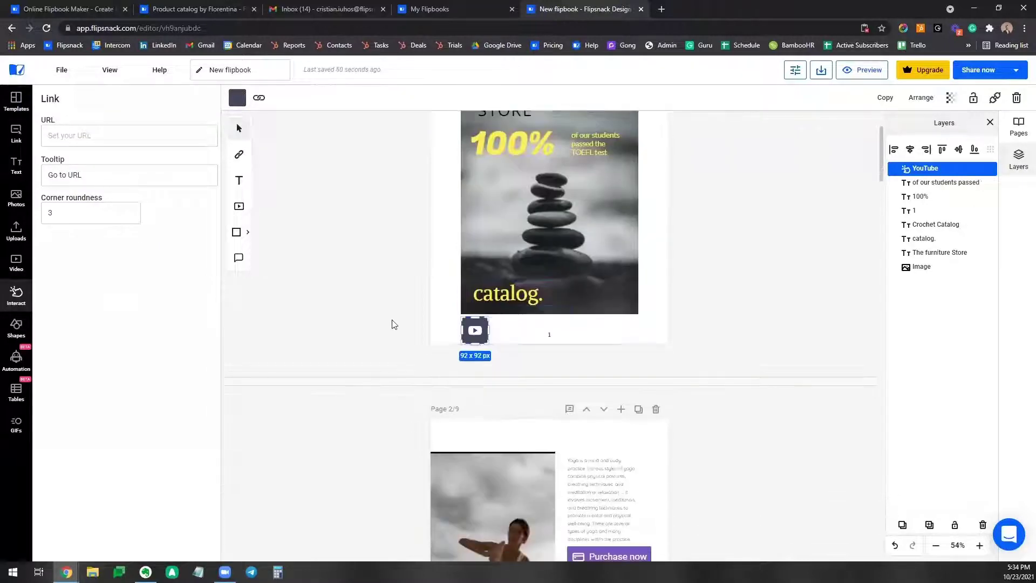
pyautogui.click(393, 321)
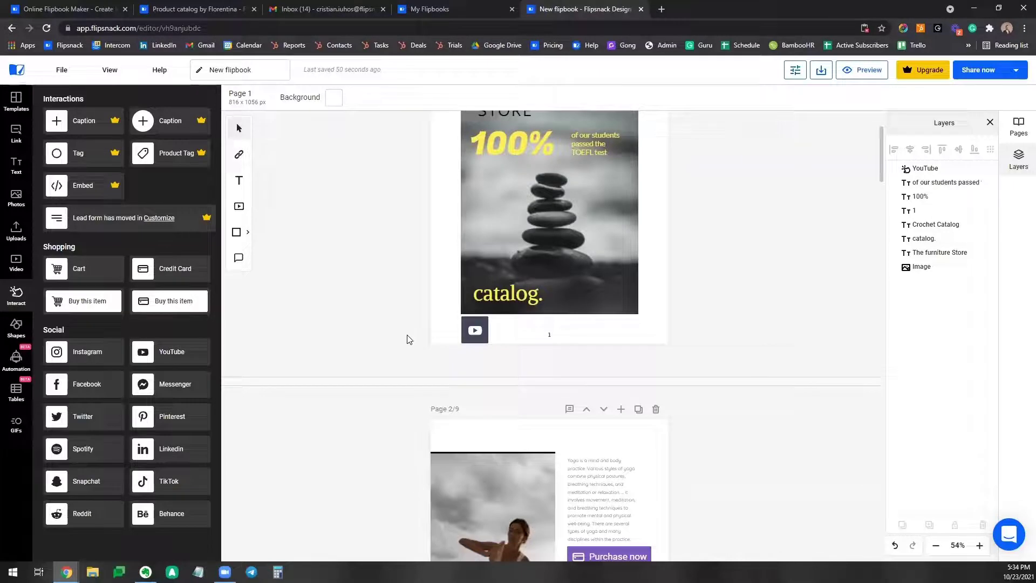
# Link the YouTube button on page 1 to youtube.com.
pyautogui.click(468, 333)
pyautogui.click(86, 136)
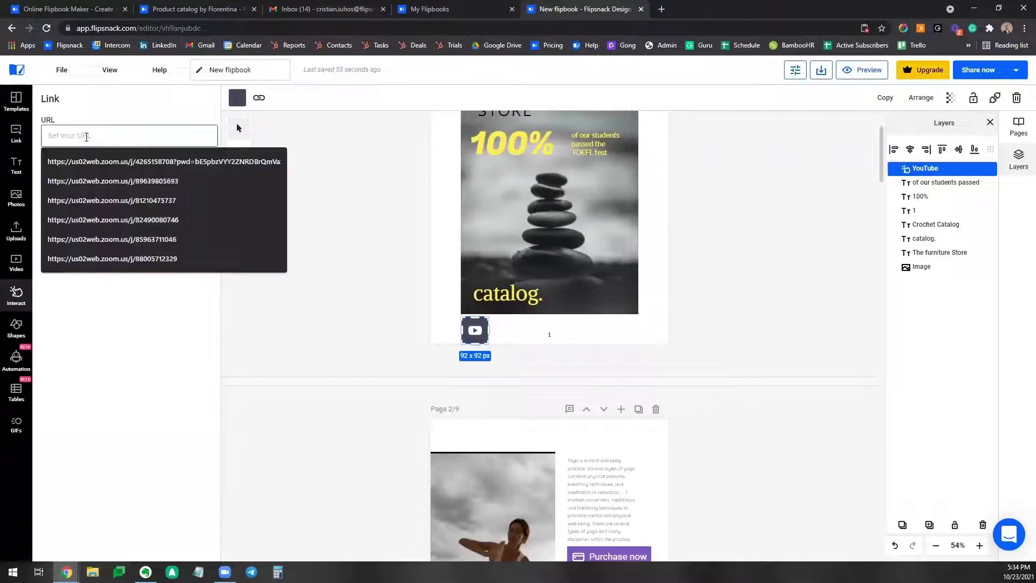
pyautogui.write('youte')
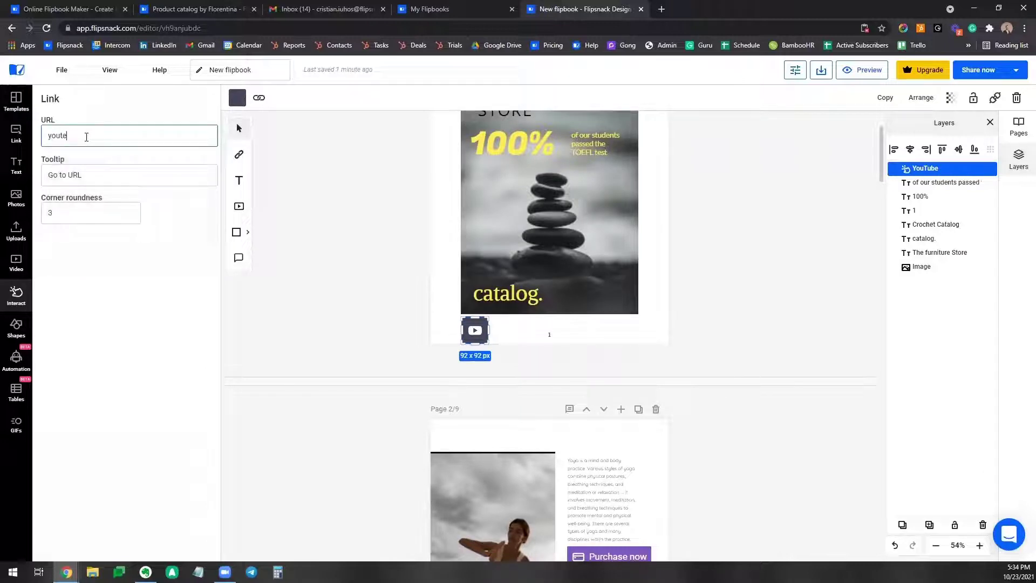
pyautogui.press('BackSpace')
pyautogui.write('ube.com')
pyautogui.click(102, 191)
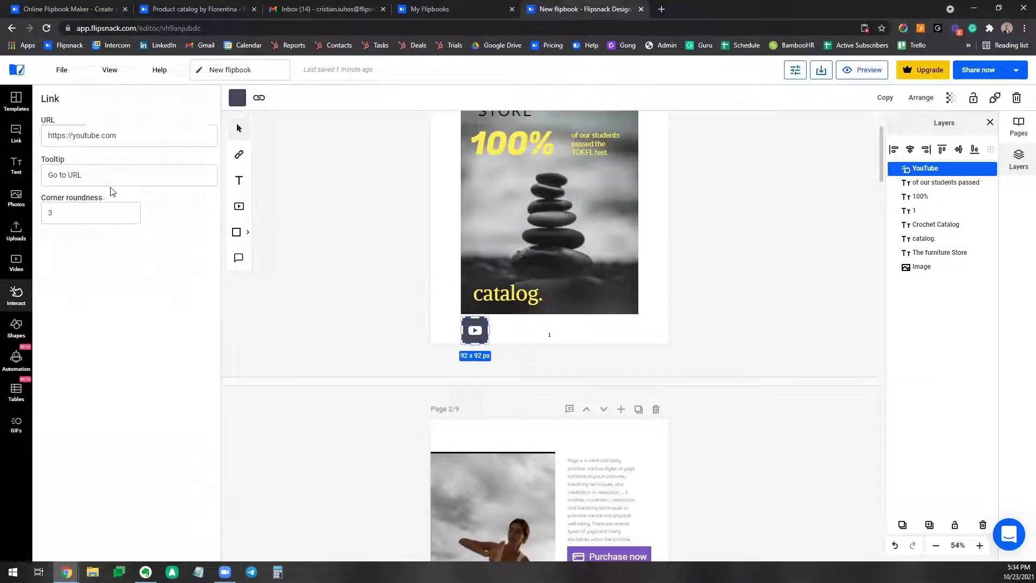
pyautogui.click(358, 293)
pyautogui.scroll(1, 370, 287)
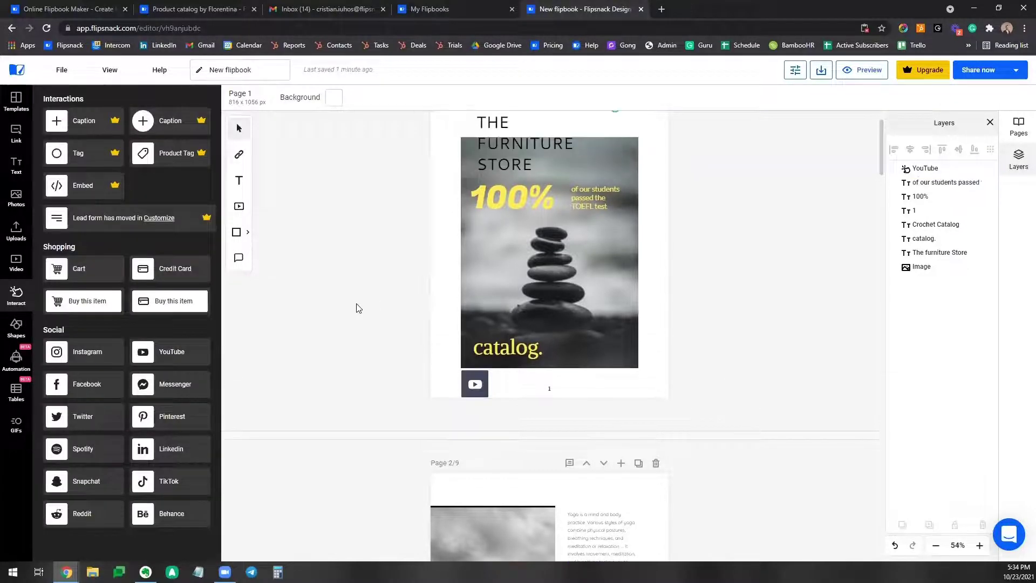
pyautogui.click(474, 385)
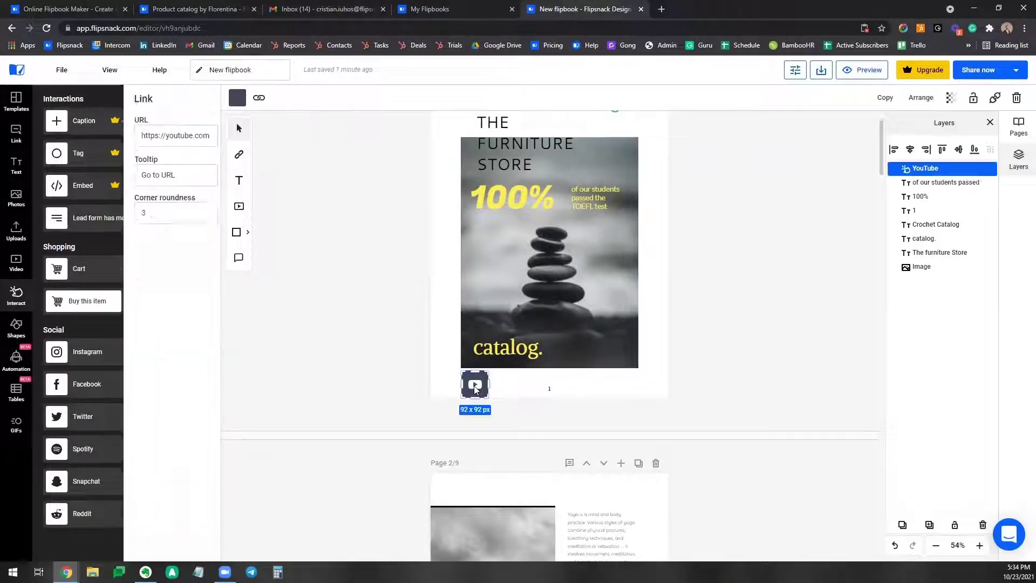
pyautogui.click(354, 333)
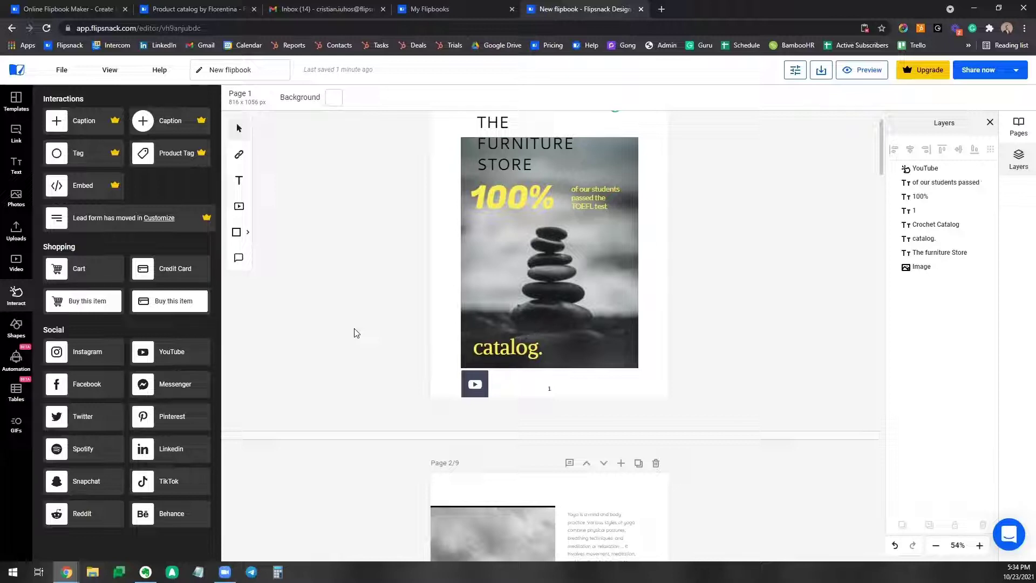
# Preview the flipbook, test the YouTube button on page 1, and return to the editor.
pyautogui.scroll(1, 361, 313)
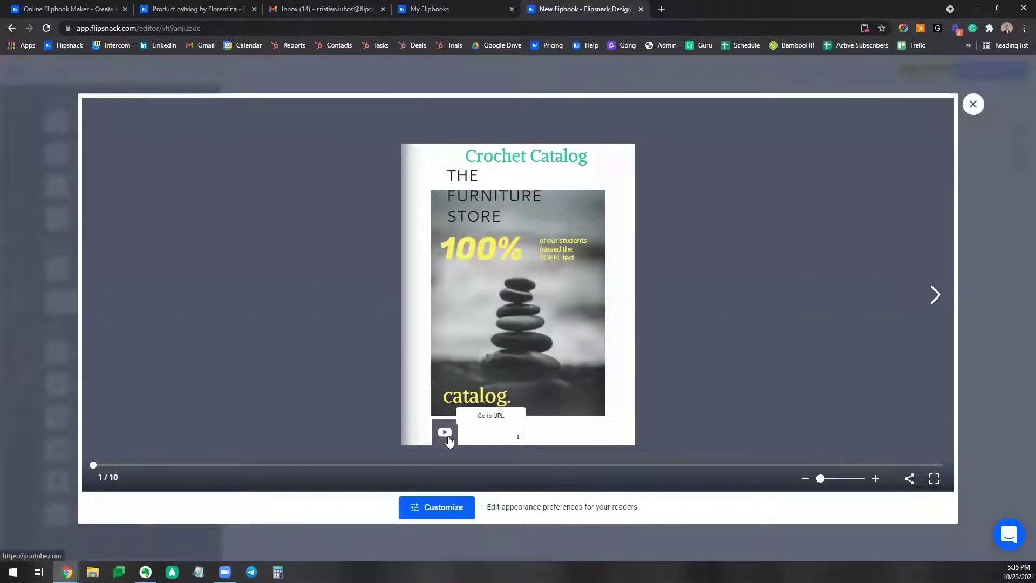
pyautogui.click(448, 439)
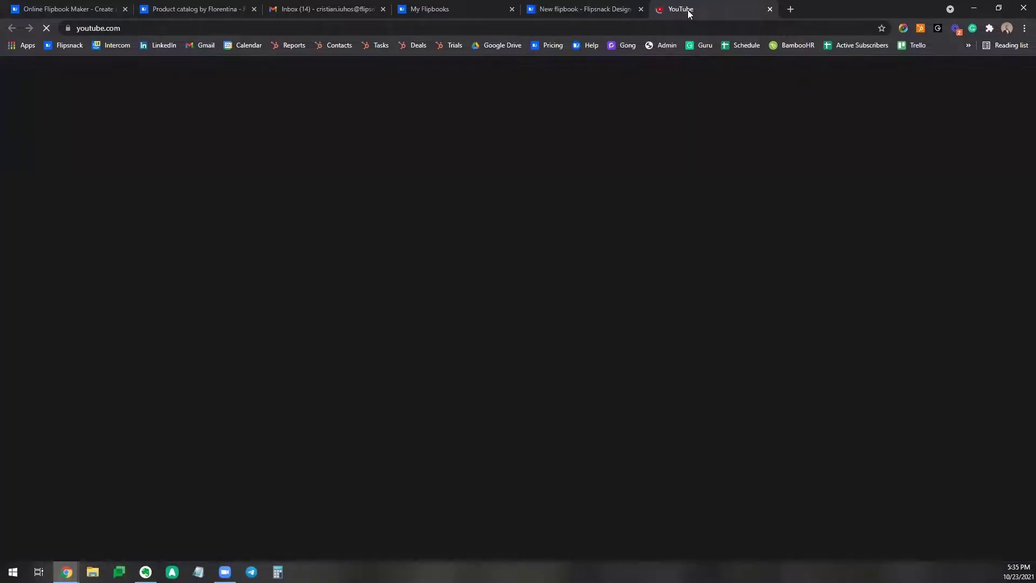
pyautogui.hotkey('ctrl', 'w')
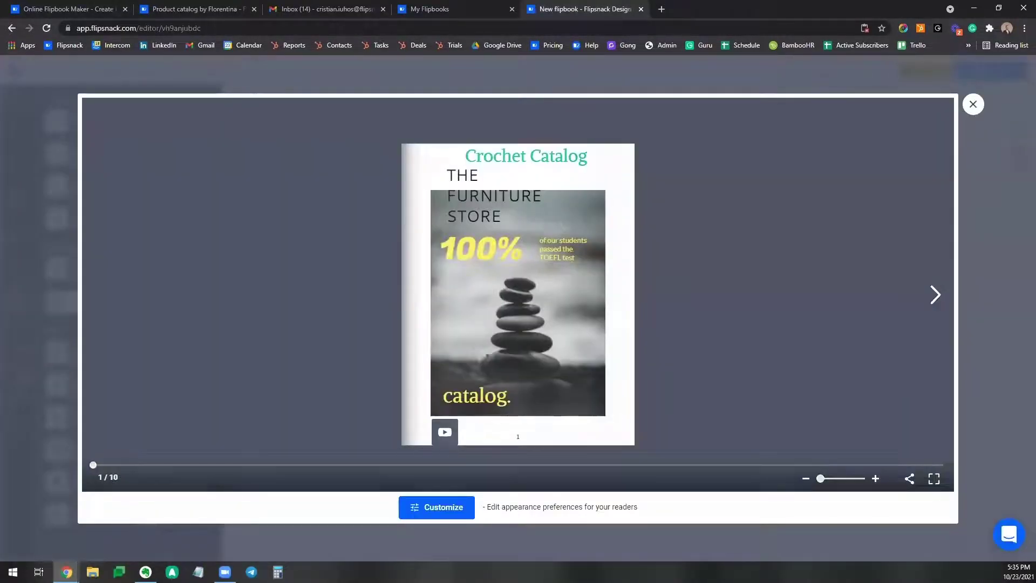
pyautogui.click(974, 104)
# Replace the crochet video on page 3 with a YouTube social button of about 85 x 85 px in the page's upper area.
pyautogui.scroll(-14, 645, 329)
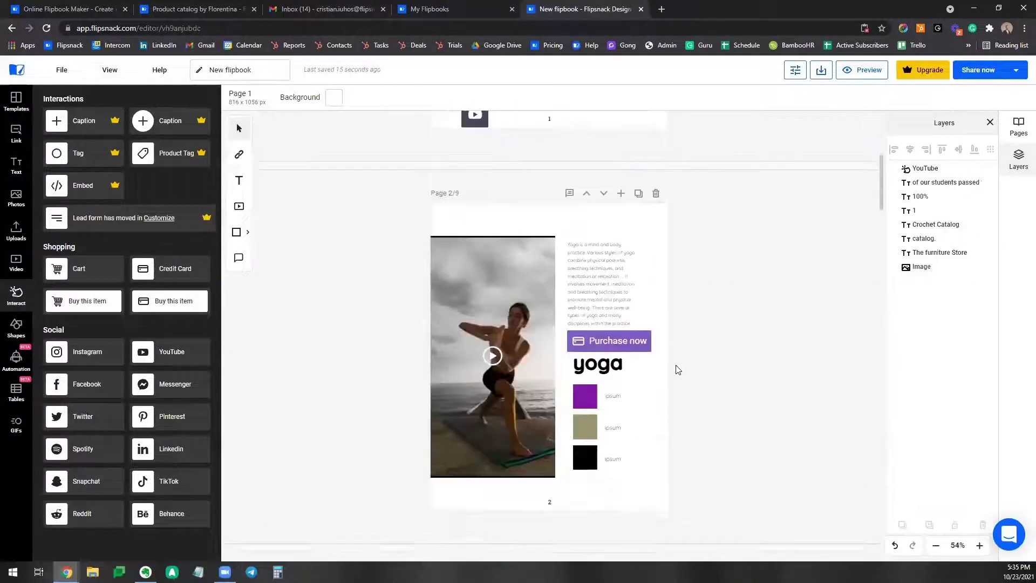
pyautogui.scroll(-4, 681, 375)
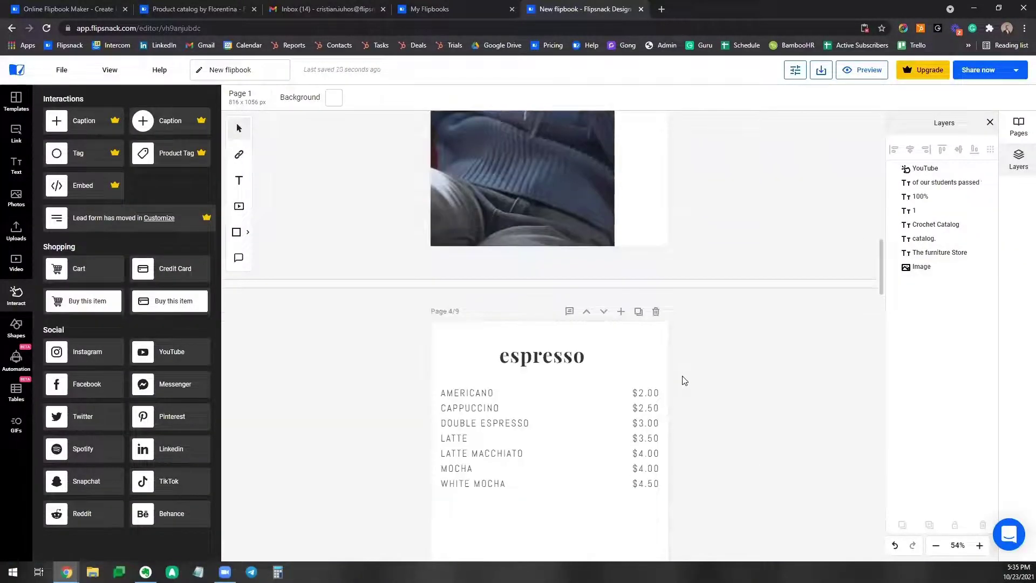
pyautogui.scroll(4, 682, 381)
pyautogui.click(520, 247)
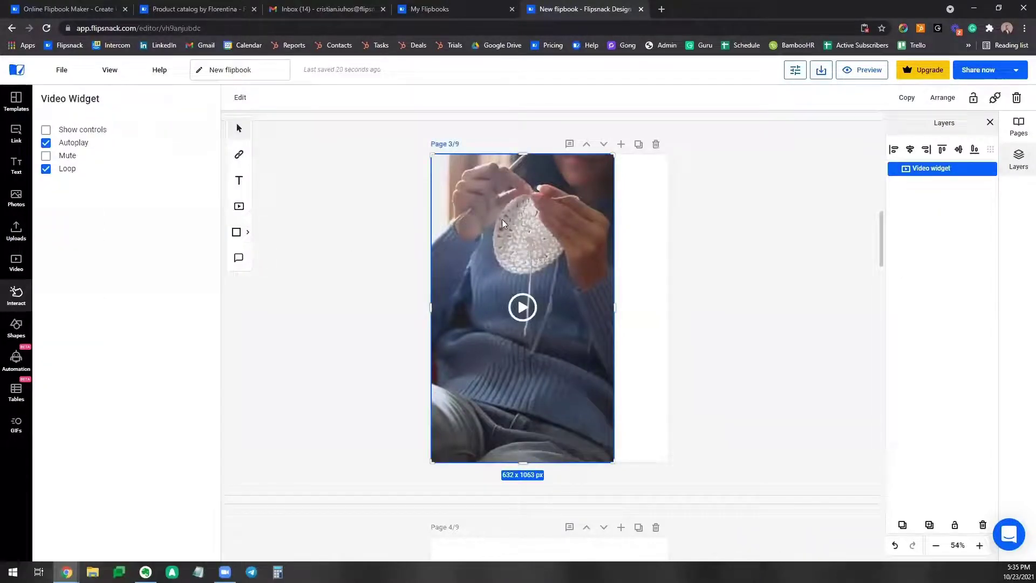
pyautogui.moveTo(610, 154); pyautogui.dragTo(588, 195)
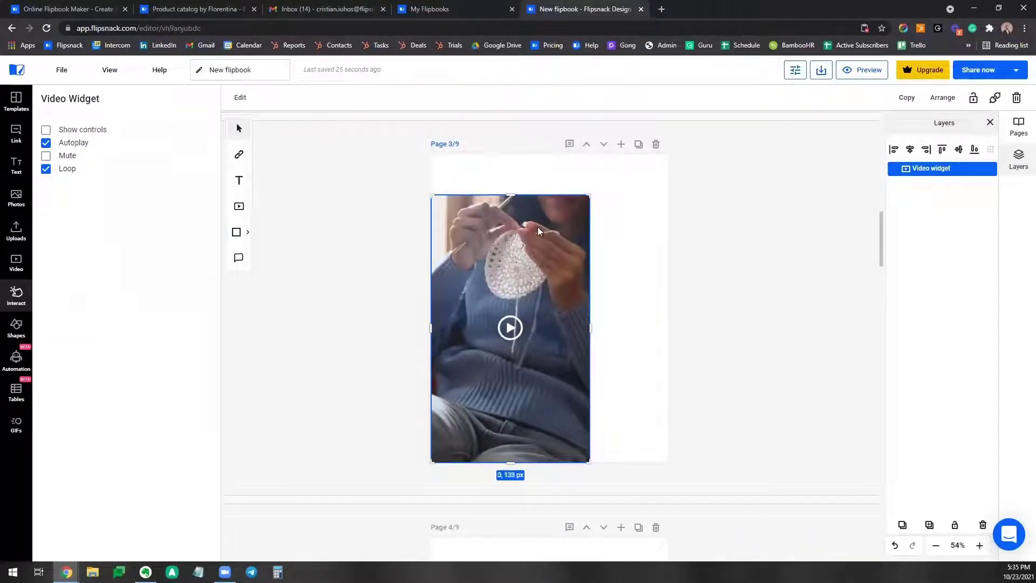
pyautogui.press('Delete')
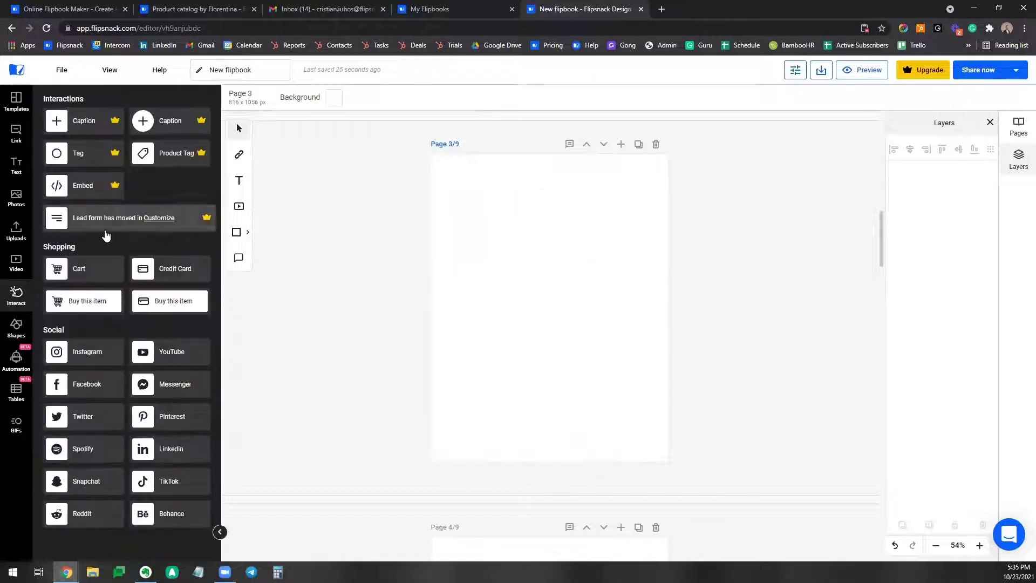
pyautogui.moveTo(198, 360); pyautogui.dragTo(505, 229)
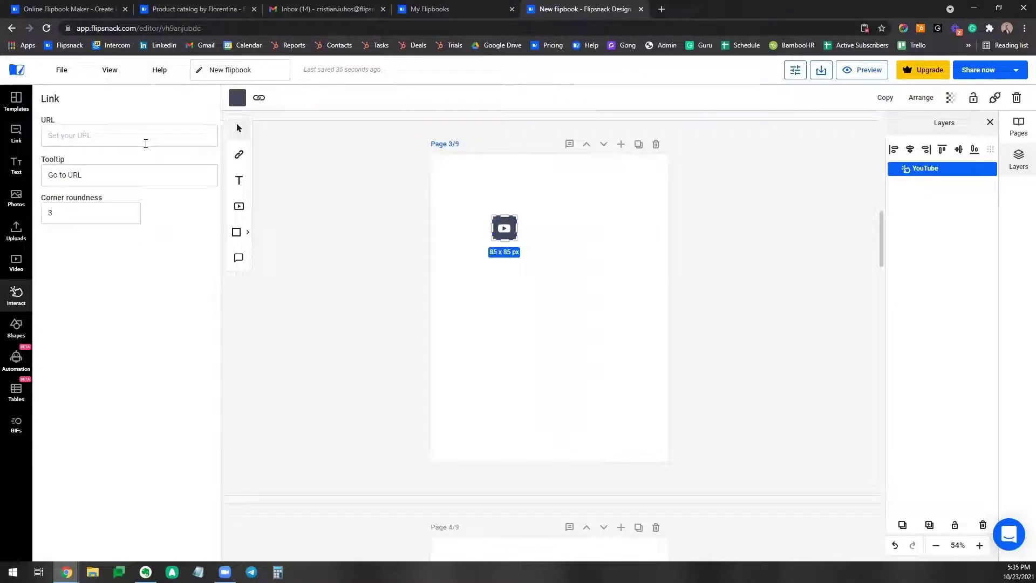
pyautogui.click(432, 251)
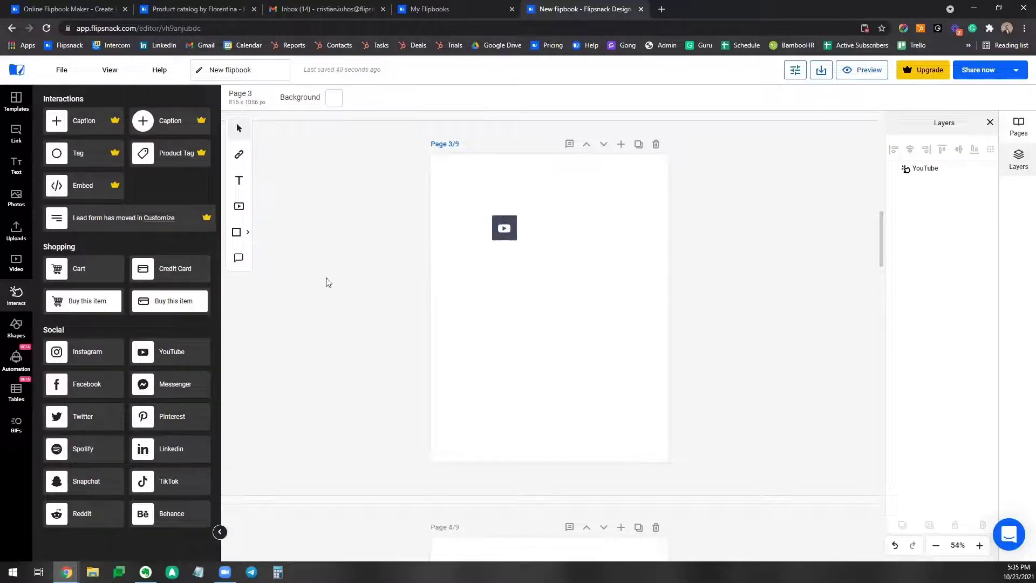
# Add Facebook, LinkedIn and Twitter social buttons of about 85 x 85 px in a row beside the YouTube button on page 3.
pyautogui.scroll(1, 327, 281)
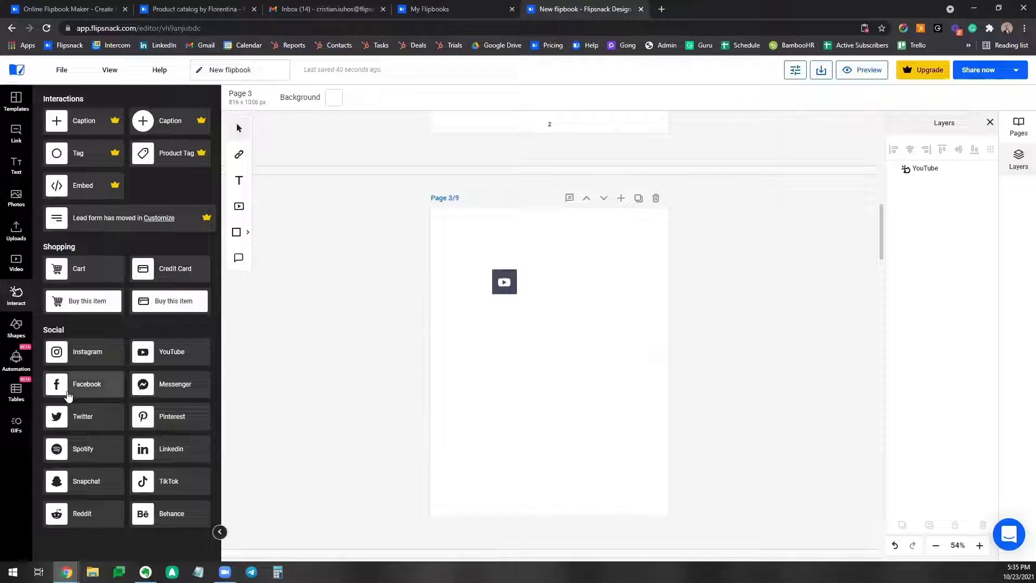
pyautogui.moveTo(153, 371); pyautogui.dragTo(539, 285)
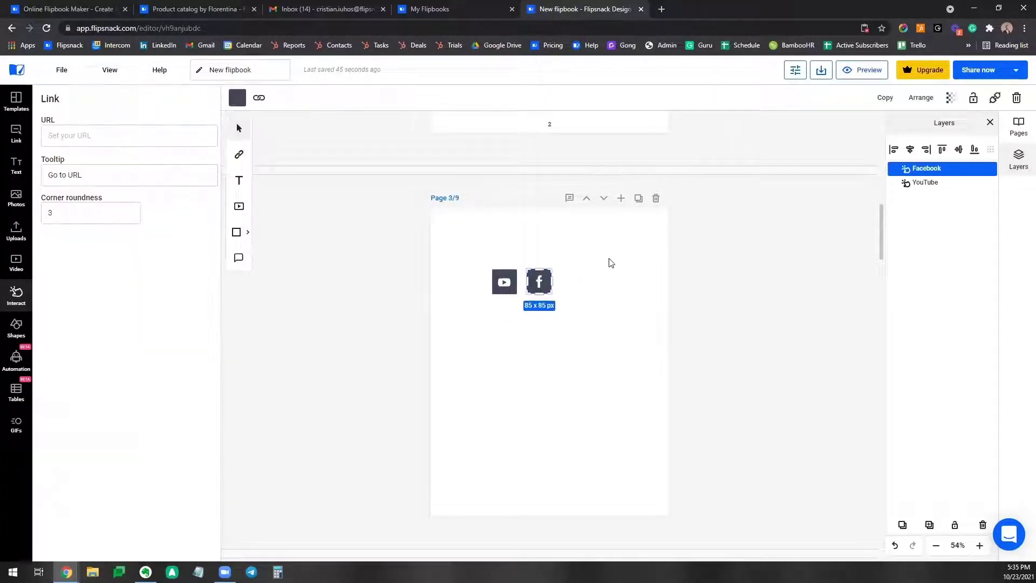
pyautogui.click(597, 272)
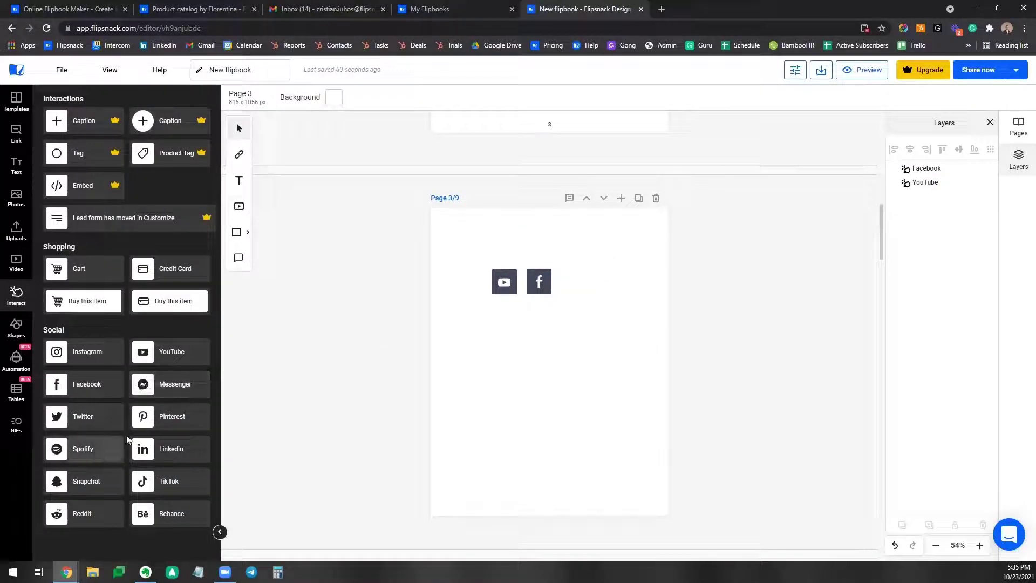
pyautogui.moveTo(158, 447); pyautogui.dragTo(572, 283)
pyautogui.click(303, 409)
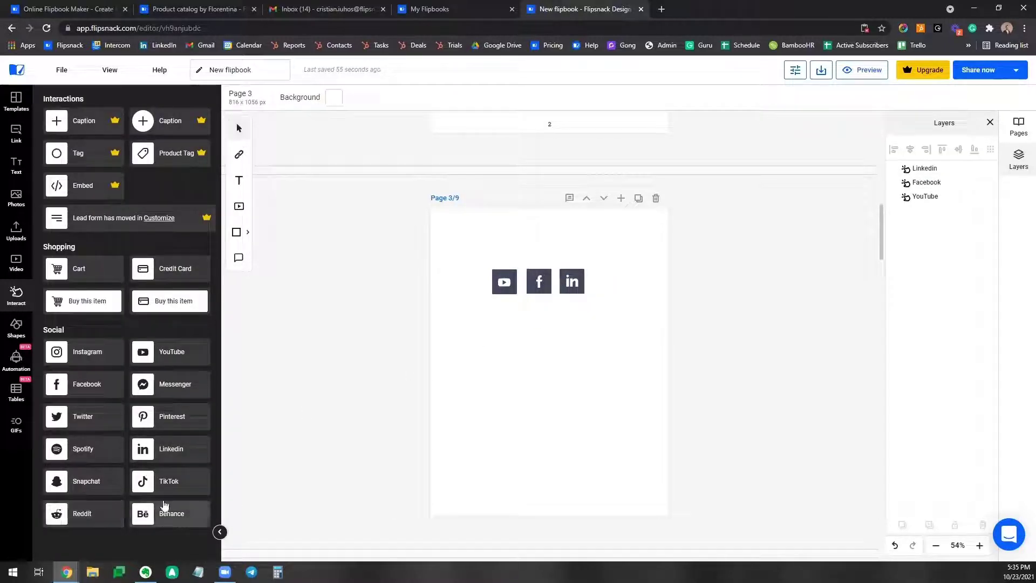
pyautogui.moveTo(73, 419); pyautogui.dragTo(605, 280)
pyautogui.click(649, 277)
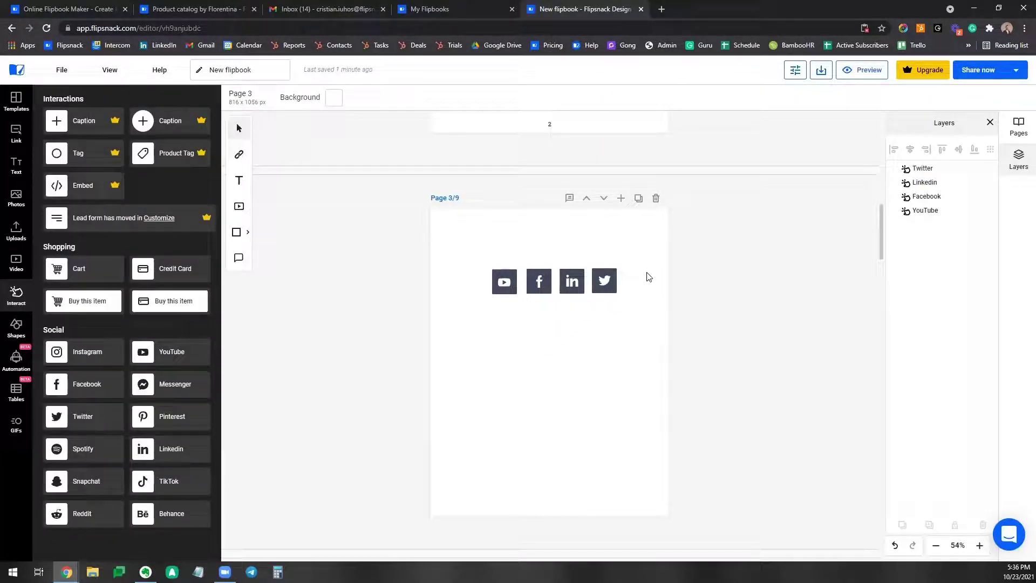
# Nudge the YouTube button on page 3 closer to the Facebook button and inspect the link settings of all four social buttons.
pyautogui.click(510, 288)
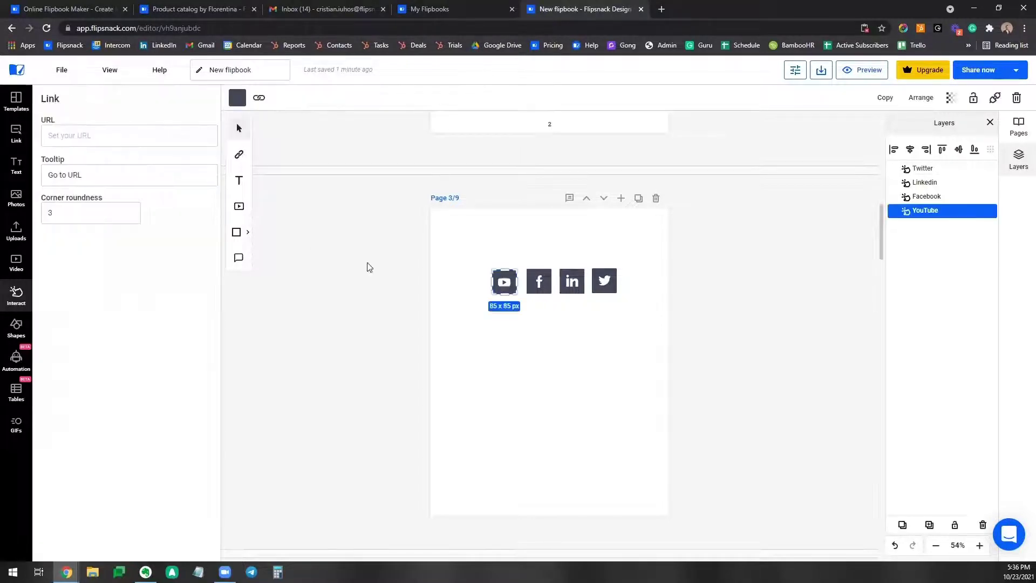
pyautogui.moveTo(511, 289); pyautogui.dragTo(515, 286)
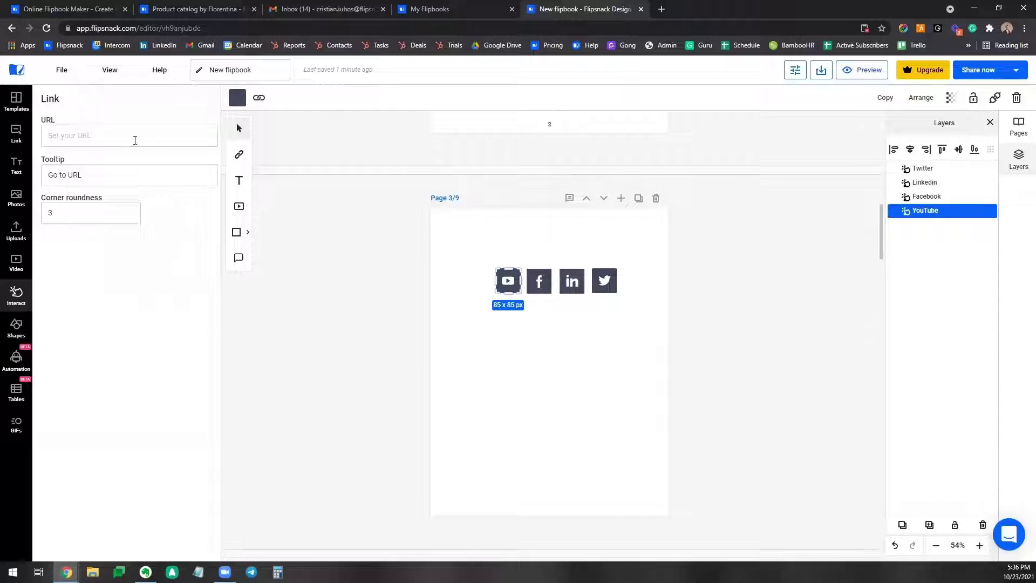
pyautogui.click(135, 140)
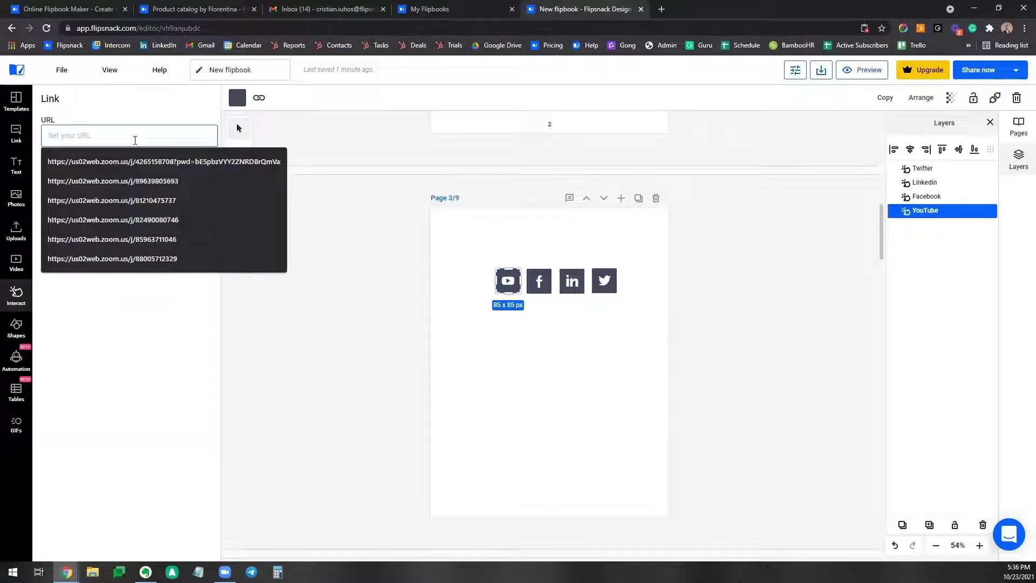
pyautogui.click(539, 280)
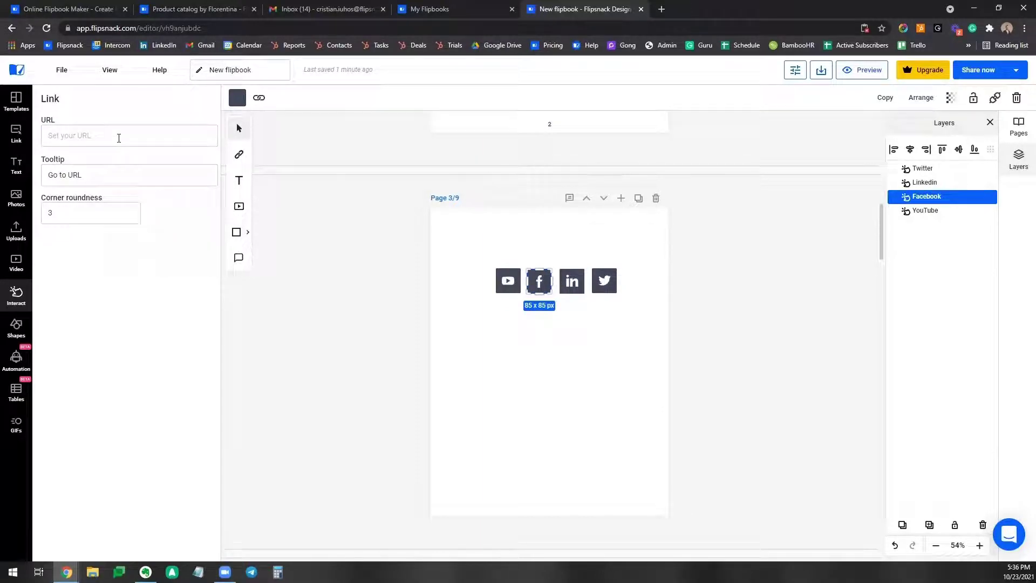
pyautogui.click(89, 137)
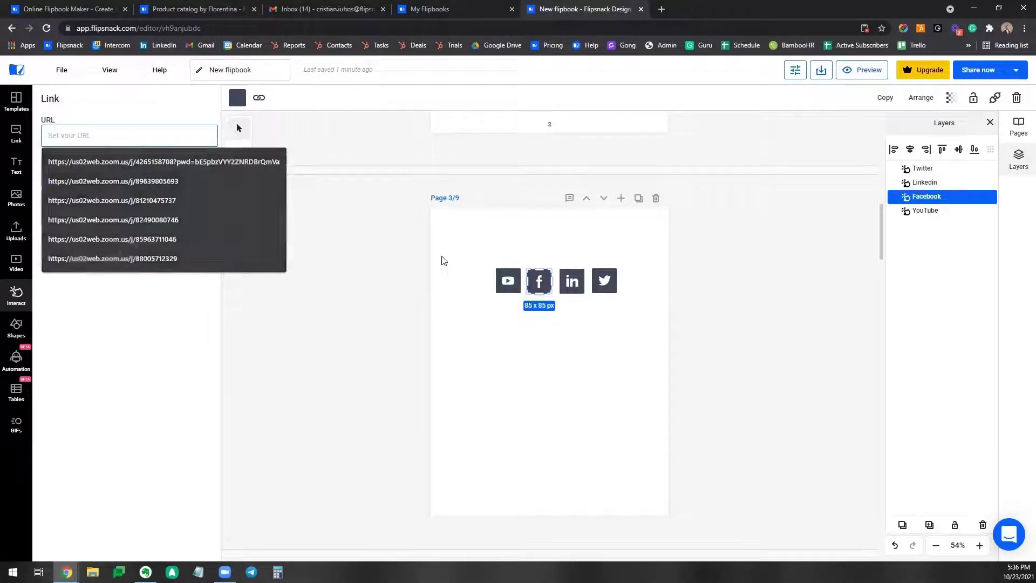
pyautogui.click(444, 261)
pyautogui.click(563, 289)
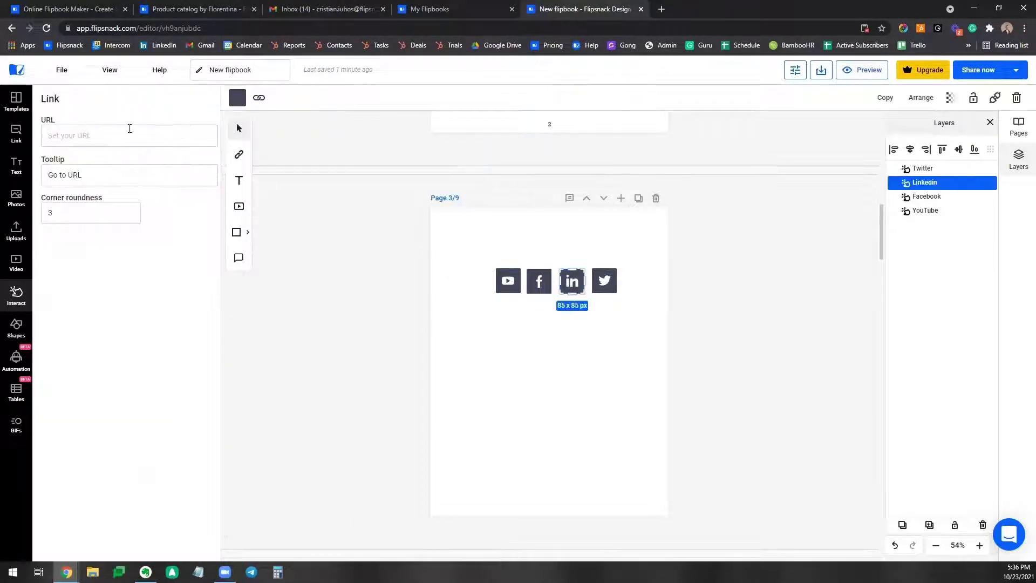
pyautogui.click(604, 281)
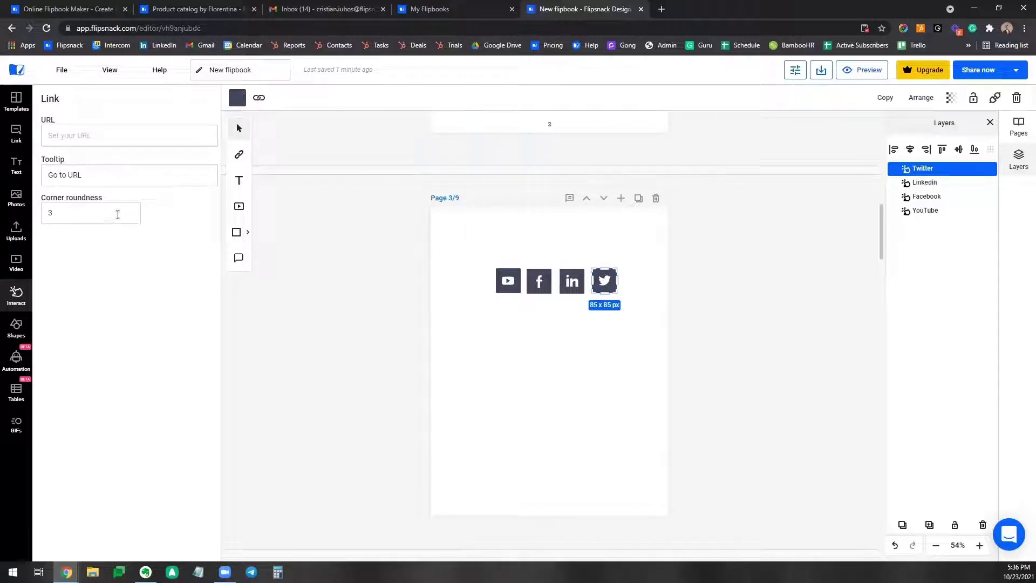
# Recolor all four social buttons on page 3 together in the default palette's purple.
pyautogui.click(488, 294)
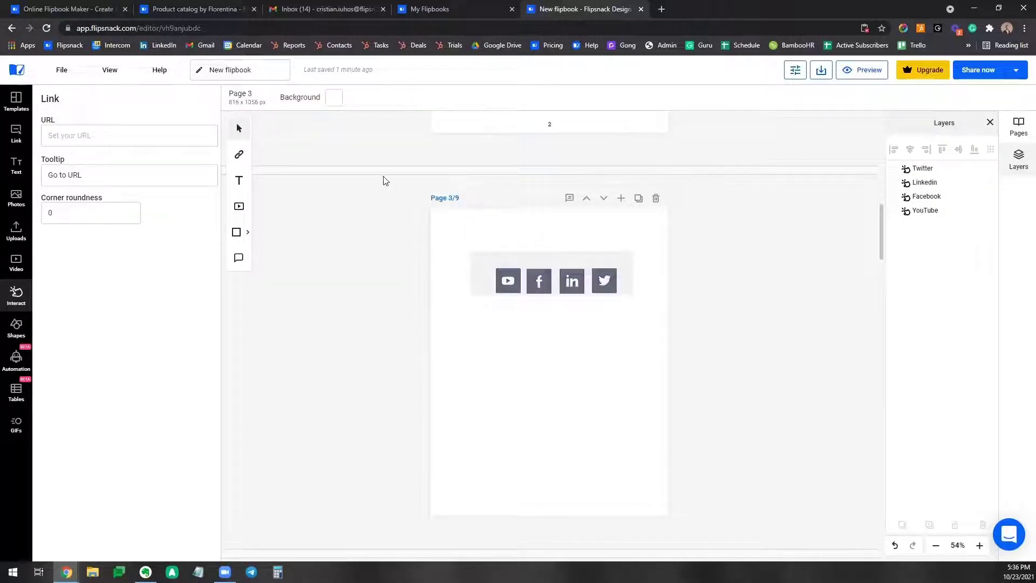
pyautogui.hotkey('ctrl', 'a')
pyautogui.click(238, 98)
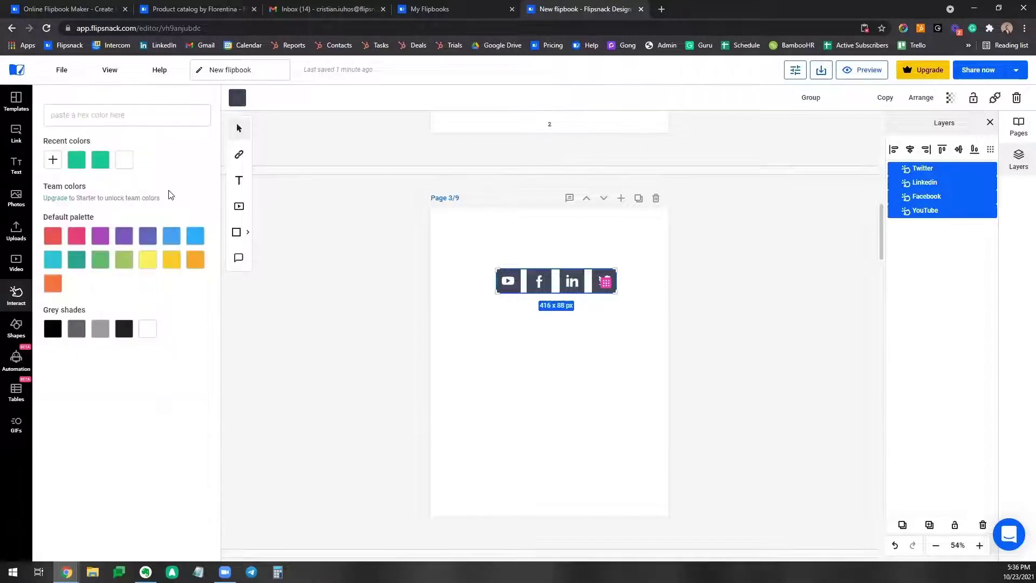
pyautogui.moveTo(645, 252); pyautogui.dragTo(490, 299)
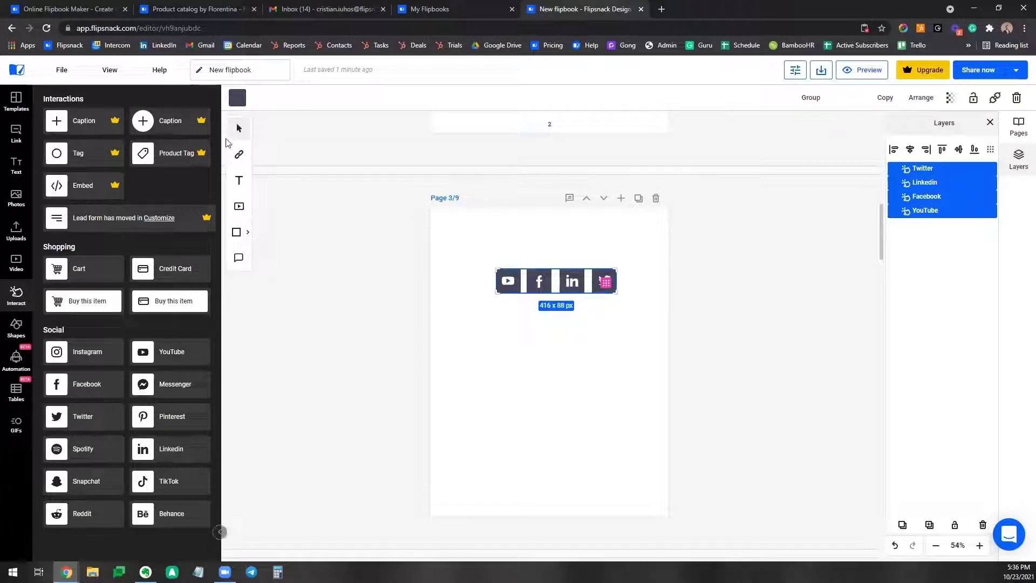
pyautogui.click(237, 97)
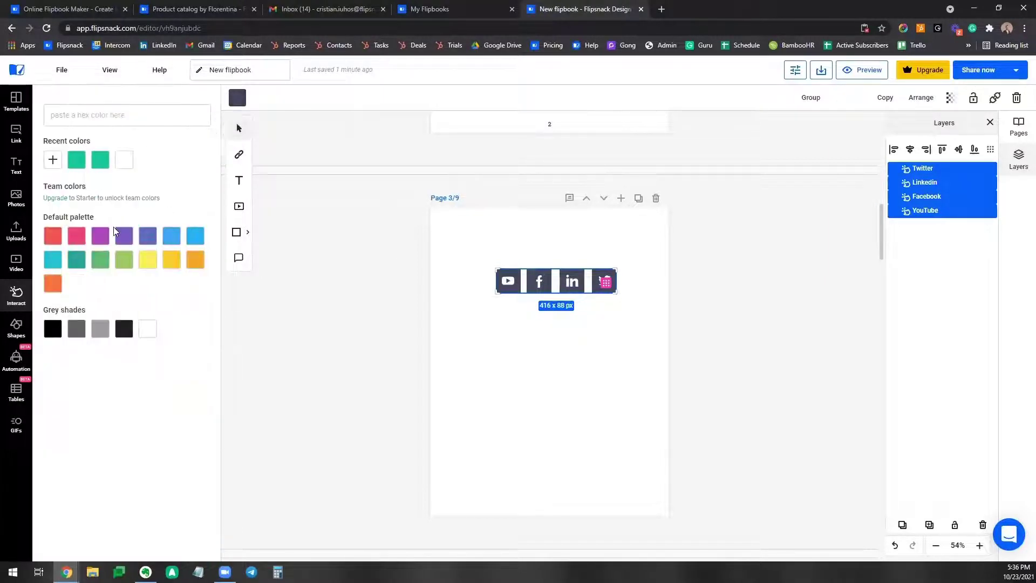
pyautogui.click(124, 236)
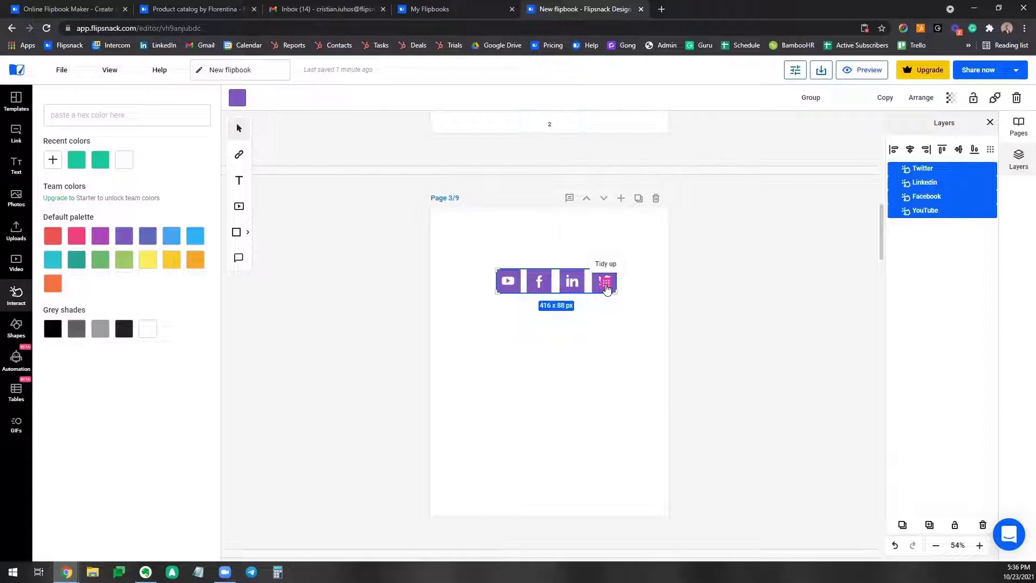
# Tidy up the four social buttons into an evenly spaced row and move the row near the bottom of page 3.
pyautogui.click(606, 281)
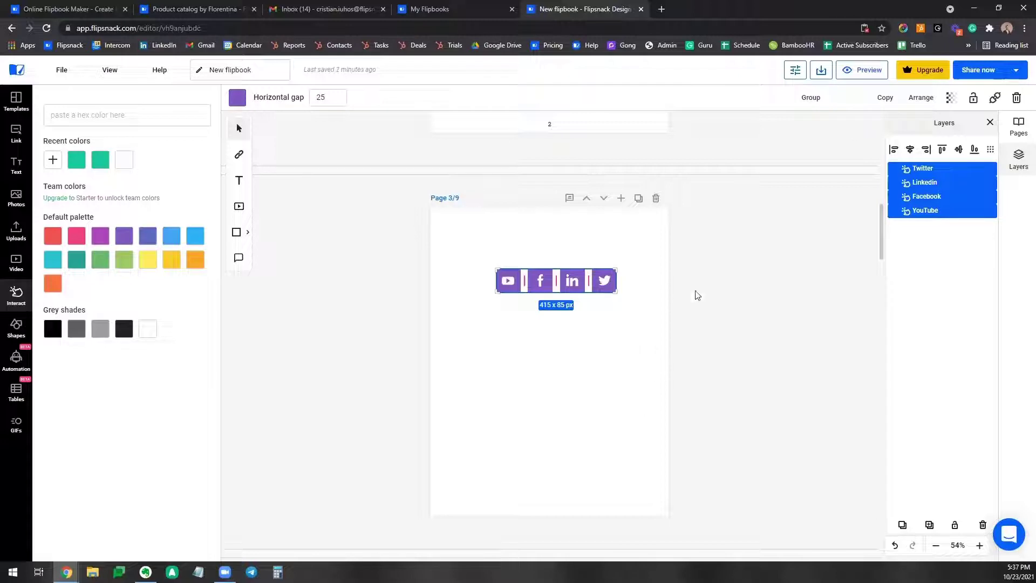
pyautogui.click(673, 285)
pyautogui.click(546, 279)
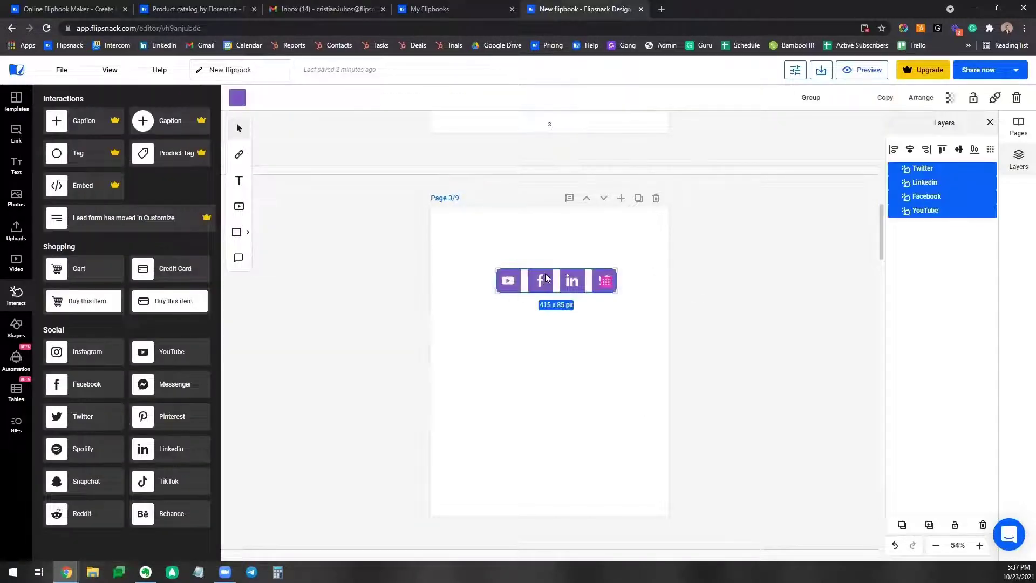
pyautogui.moveTo(546, 279); pyautogui.dragTo(538, 488)
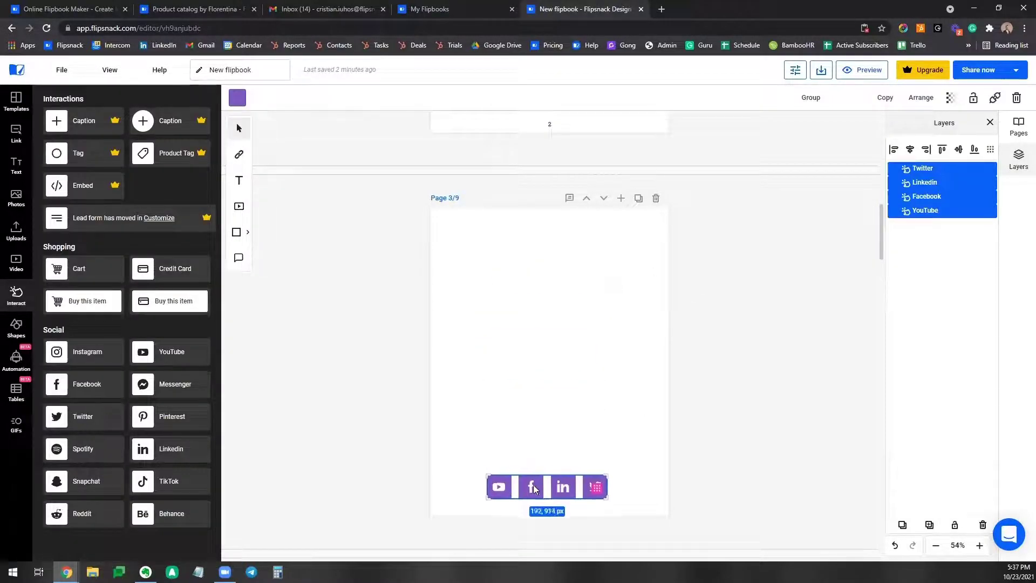
pyautogui.click(528, 386)
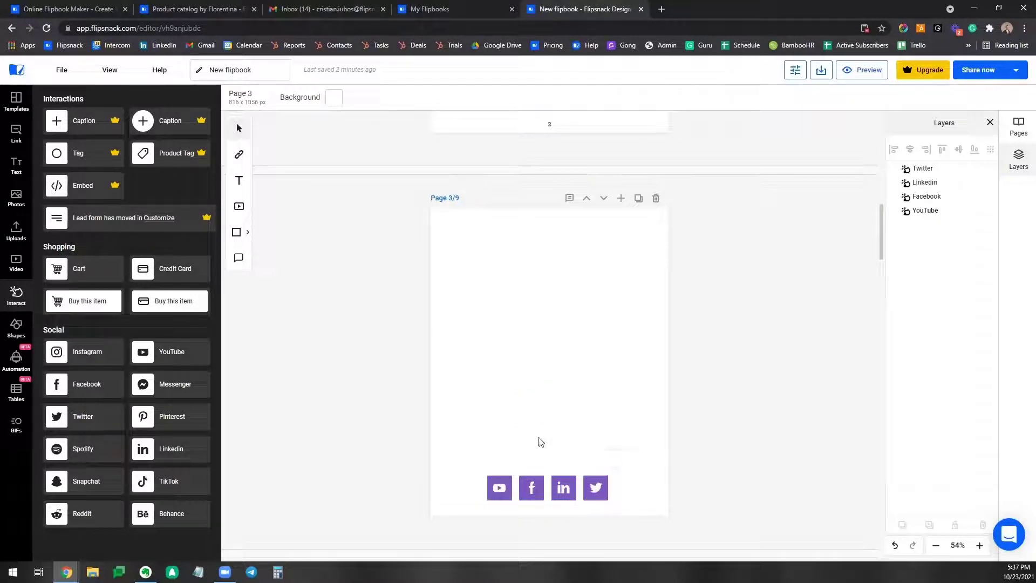
# Rearrange the four social buttons into a tidied two-by-two grid and move it to the middle of page 3.
pyautogui.moveTo(502, 511); pyautogui.dragTo(546, 504)
pyautogui.click(618, 477)
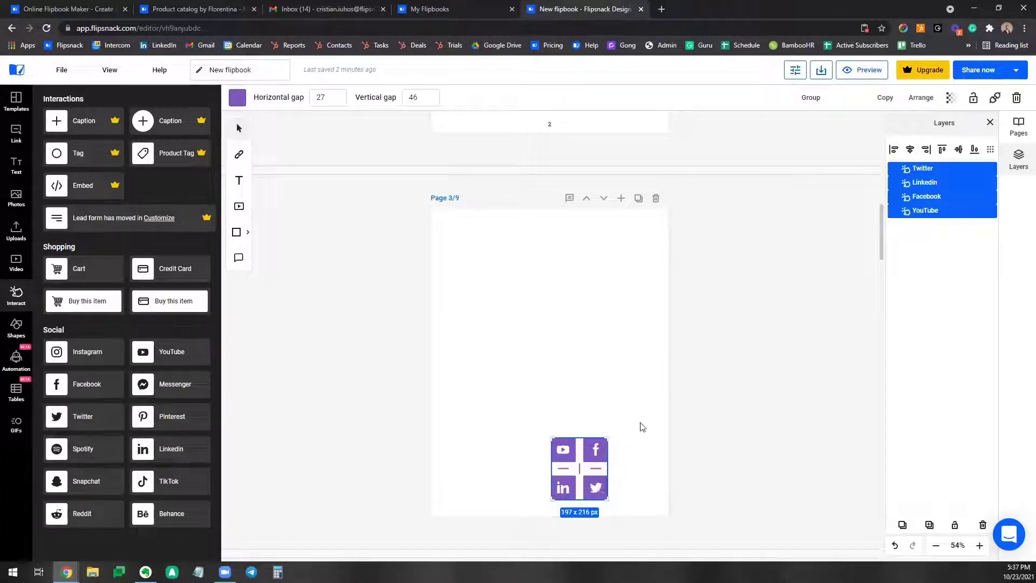
pyautogui.click(649, 417)
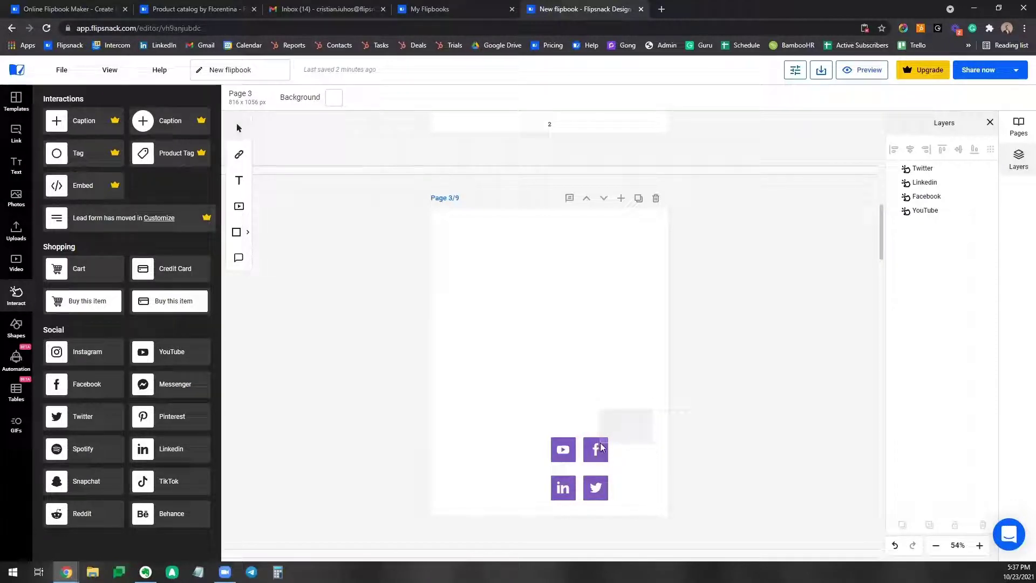
pyautogui.moveTo(586, 459); pyautogui.dragTo(528, 512)
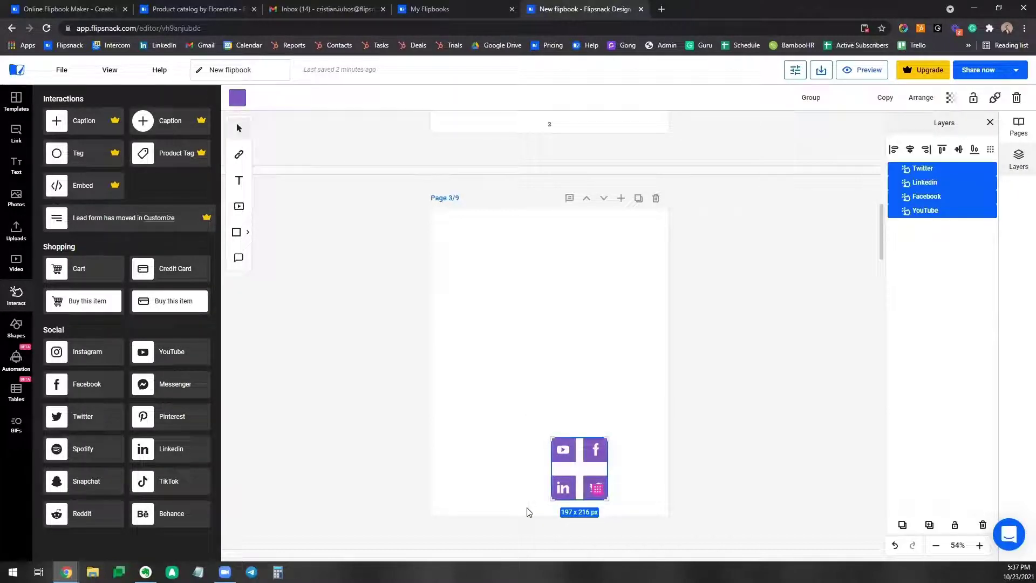
pyautogui.click(600, 493)
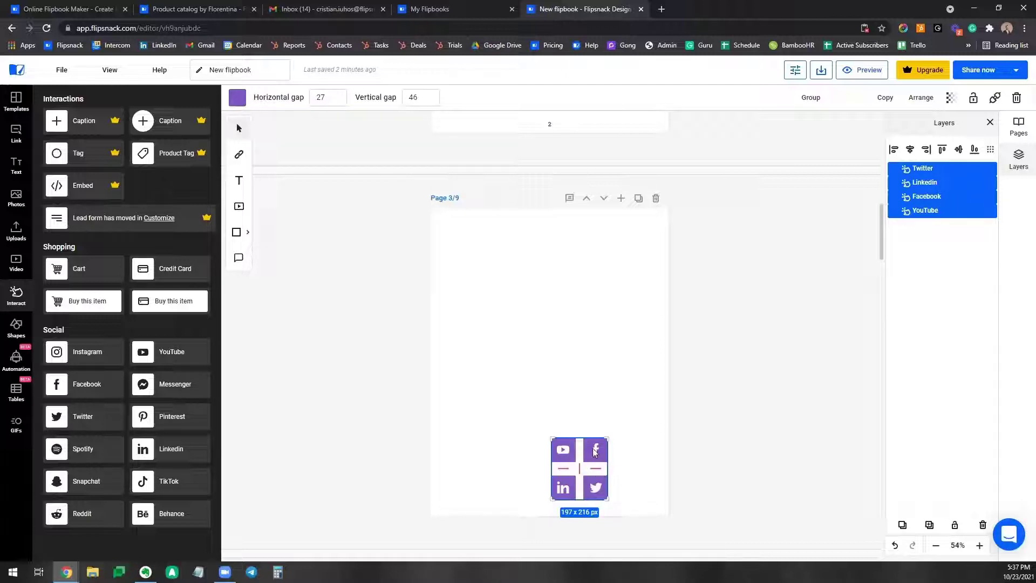
pyautogui.moveTo(594, 448); pyautogui.dragTo(580, 342)
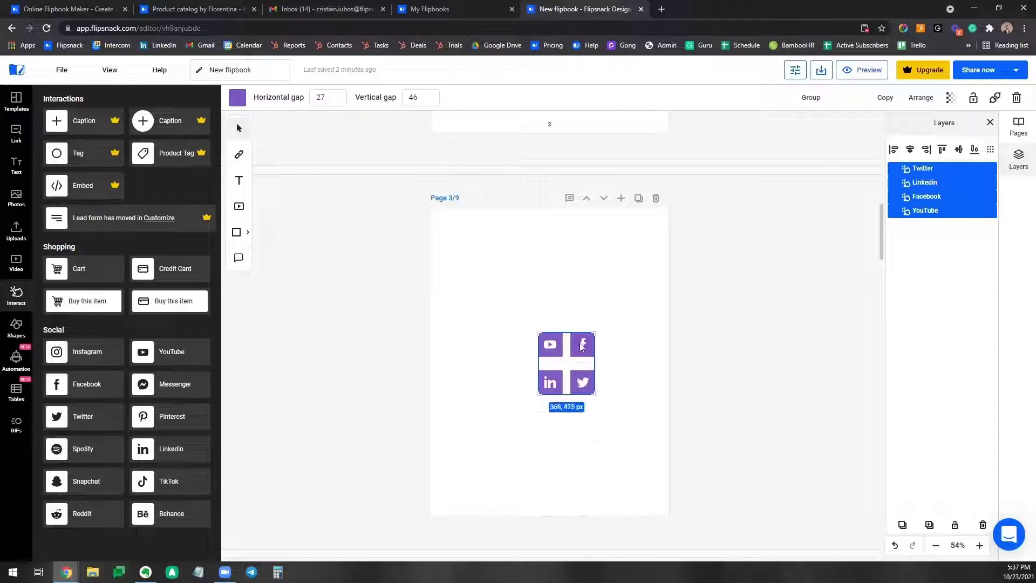
pyautogui.click(636, 368)
# Move the stacked-stones image and the "catalog." text up on page 1, and delete the YouTube button below them.
pyautogui.scroll(15, 636, 367)
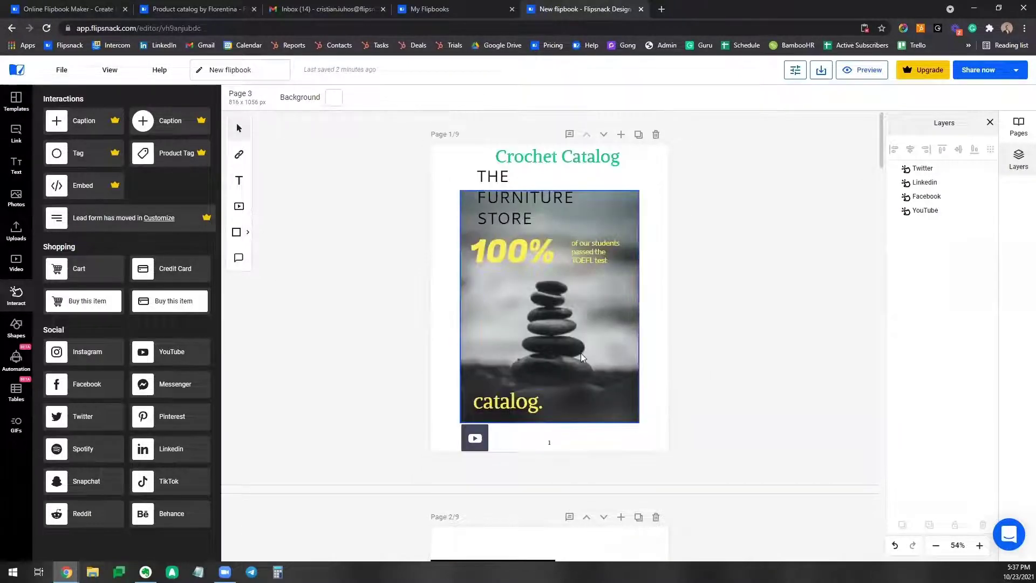
pyautogui.click(621, 399)
pyautogui.moveTo(565, 378); pyautogui.dragTo(567, 350)
pyautogui.moveTo(507, 405); pyautogui.dragTo(508, 382)
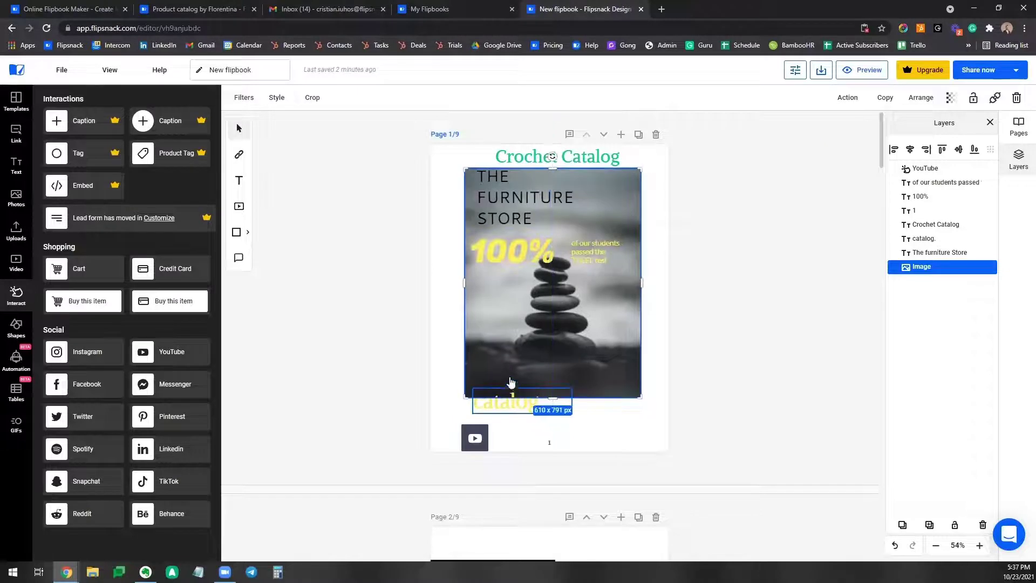
pyautogui.click(483, 438)
pyautogui.press('Delete')
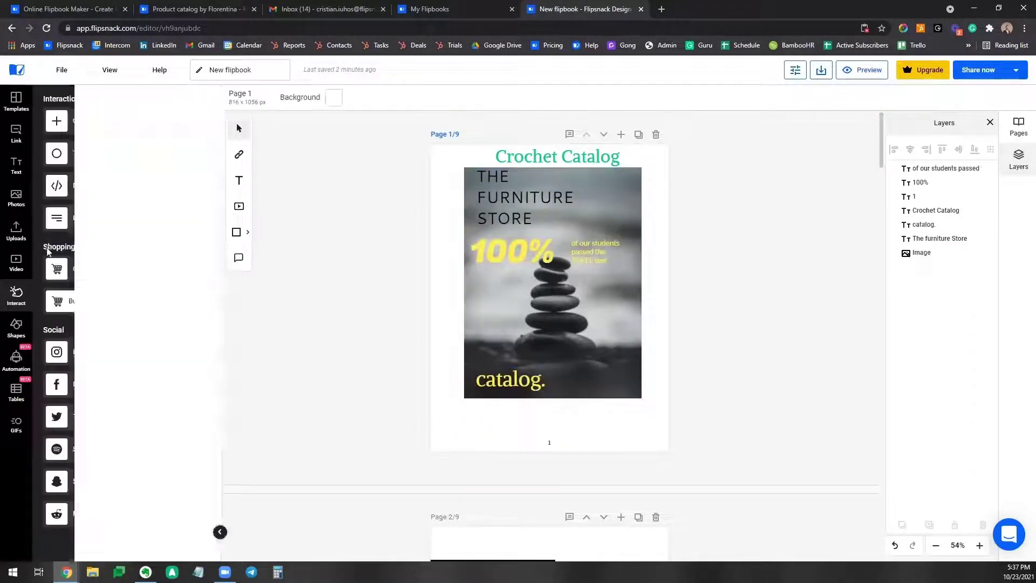
# Add Instagram, YouTube and Twitter social buttons of about 85 x 85 px in a row below the image on page 1.
pyautogui.moveTo(122, 360); pyautogui.dragTo(481, 422)
pyautogui.click(286, 377)
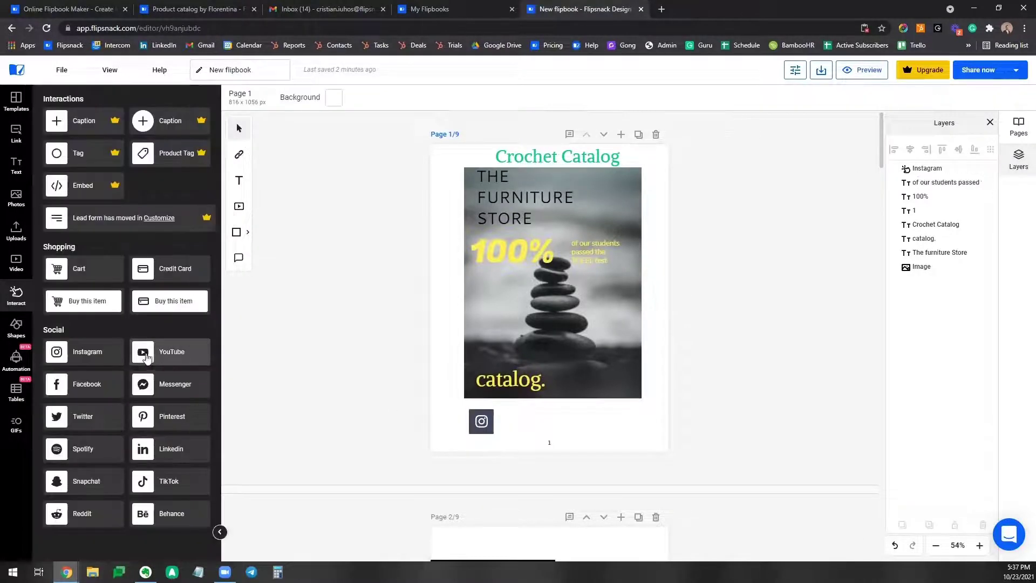
pyautogui.moveTo(162, 353); pyautogui.dragTo(517, 420)
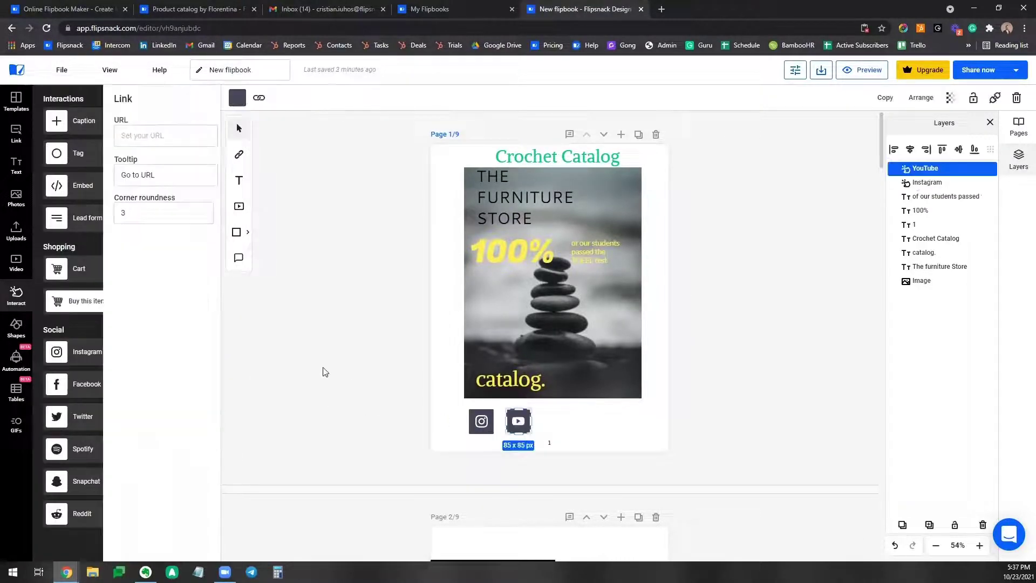
pyautogui.click(322, 372)
pyautogui.moveTo(117, 422); pyautogui.dragTo(579, 438)
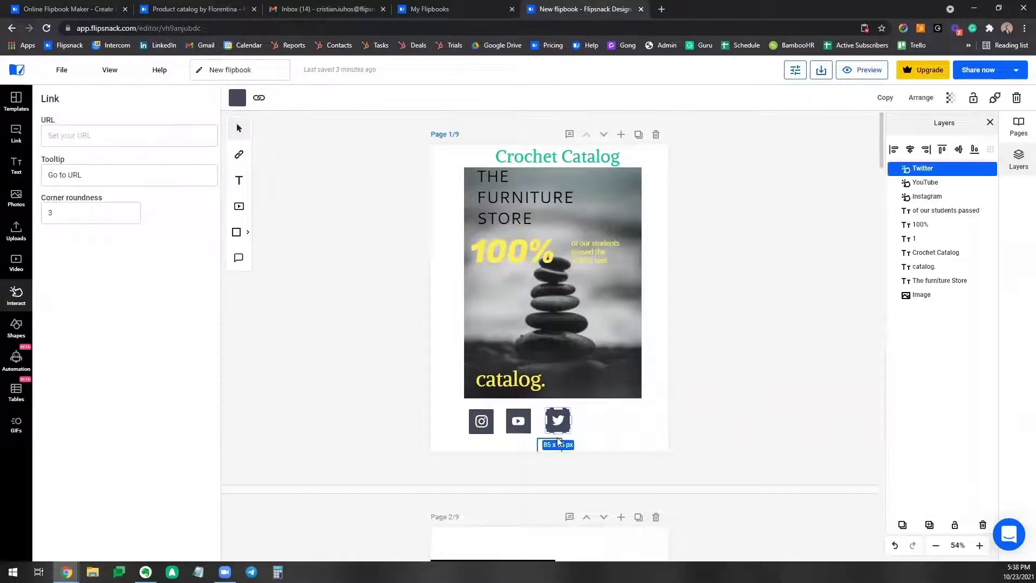
# Center the three social buttons under the image on page 1 and space them evenly with Tidy up.
pyautogui.click(589, 423)
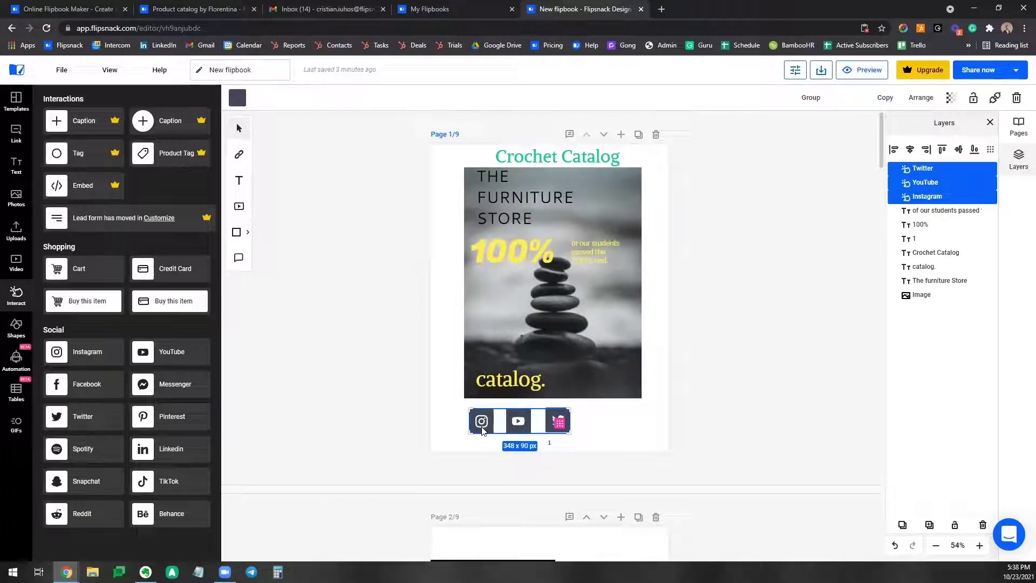
pyautogui.moveTo(510, 428); pyautogui.dragTo(540, 428)
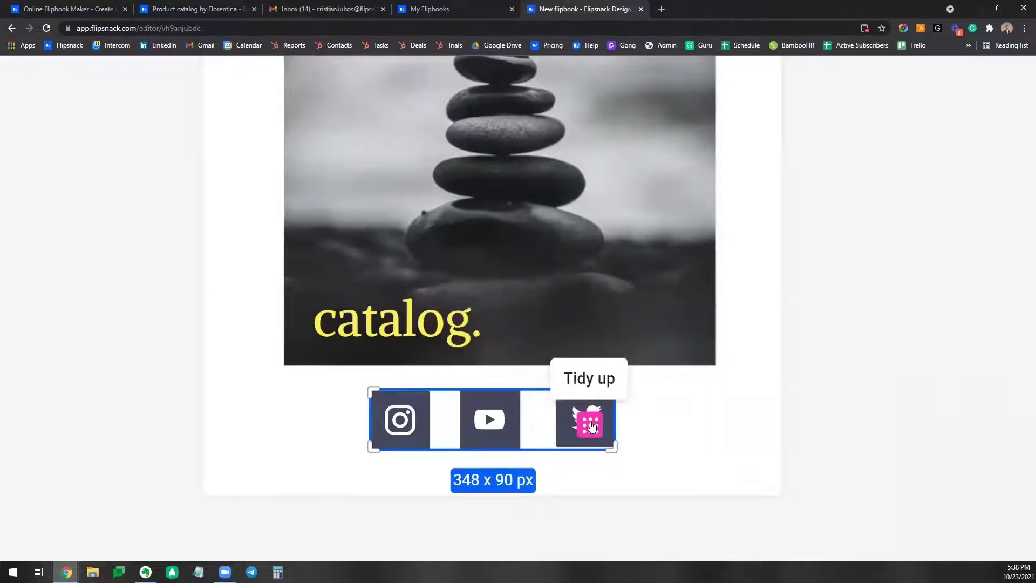
pyautogui.click(591, 426)
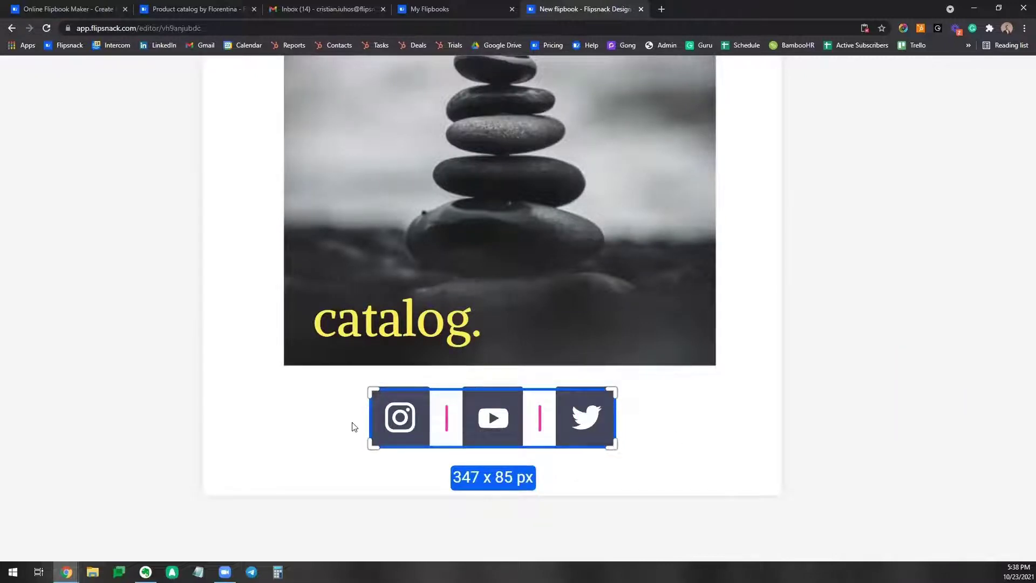
pyautogui.click(326, 421)
pyautogui.click(493, 417)
pyautogui.moveTo(707, 409); pyautogui.dragTo(380, 429)
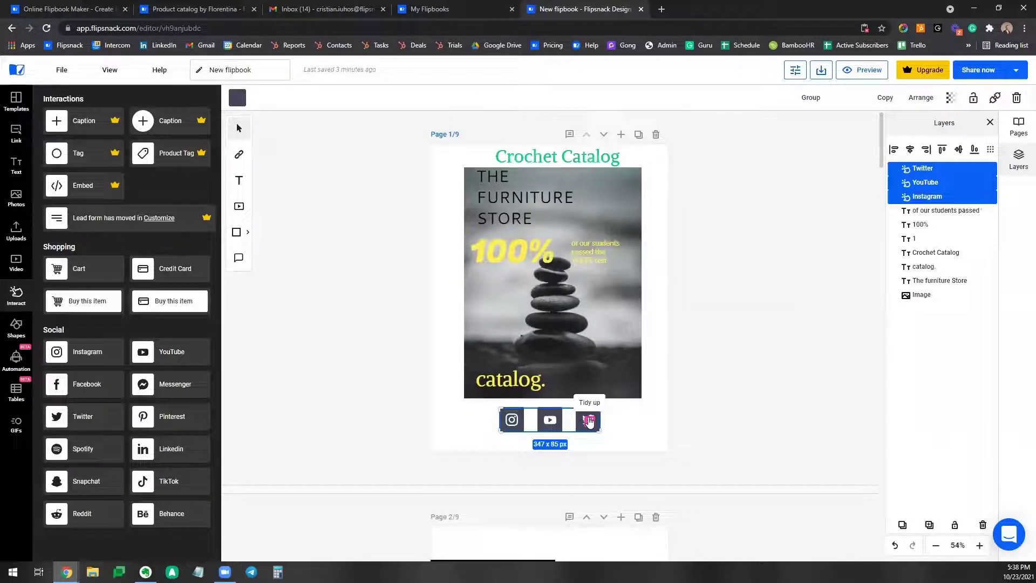
pyautogui.click(648, 432)
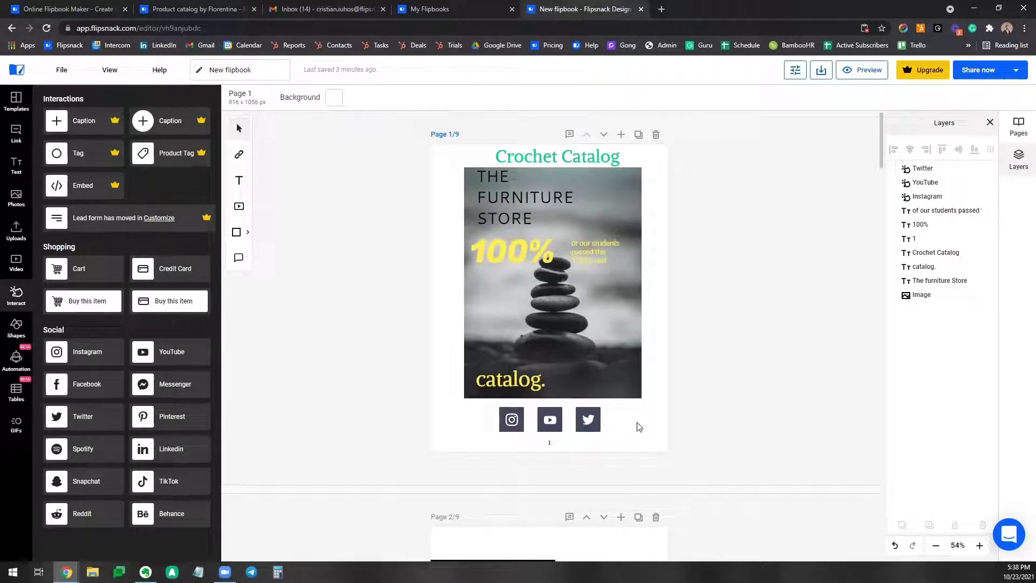
pyautogui.moveTo(646, 415); pyautogui.dragTo(489, 429)
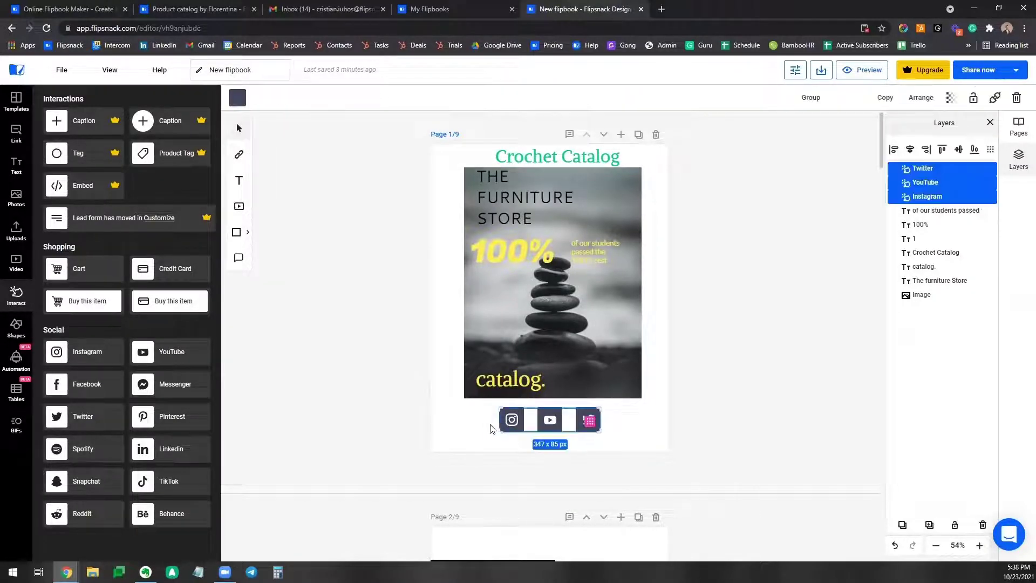
pyautogui.click(478, 423)
# Add a hyperlink area of about 296 x 321 px over the yoga paragraph on page 2.
pyautogui.scroll(-5, 477, 421)
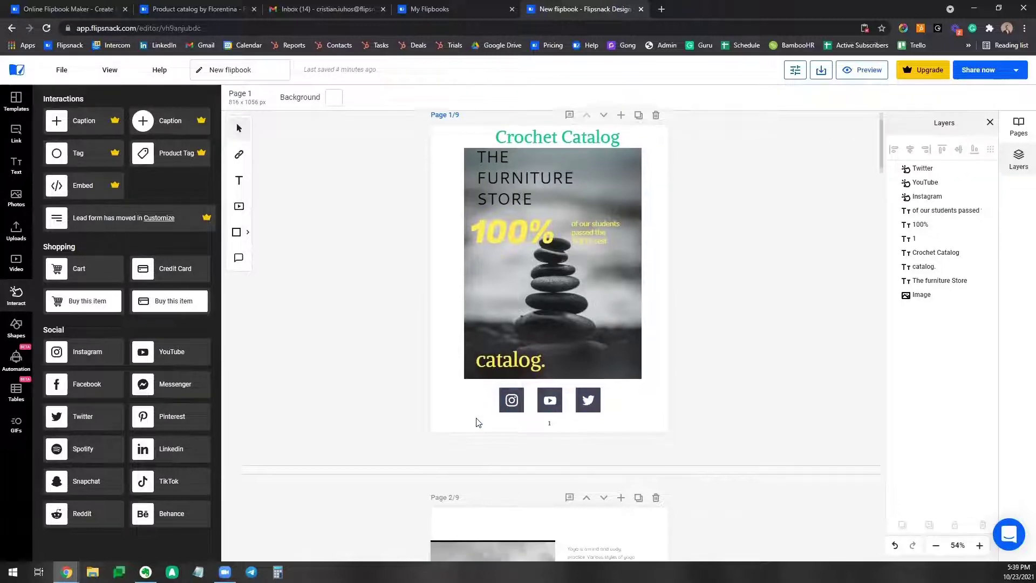
pyautogui.scroll(-2, 739, 387)
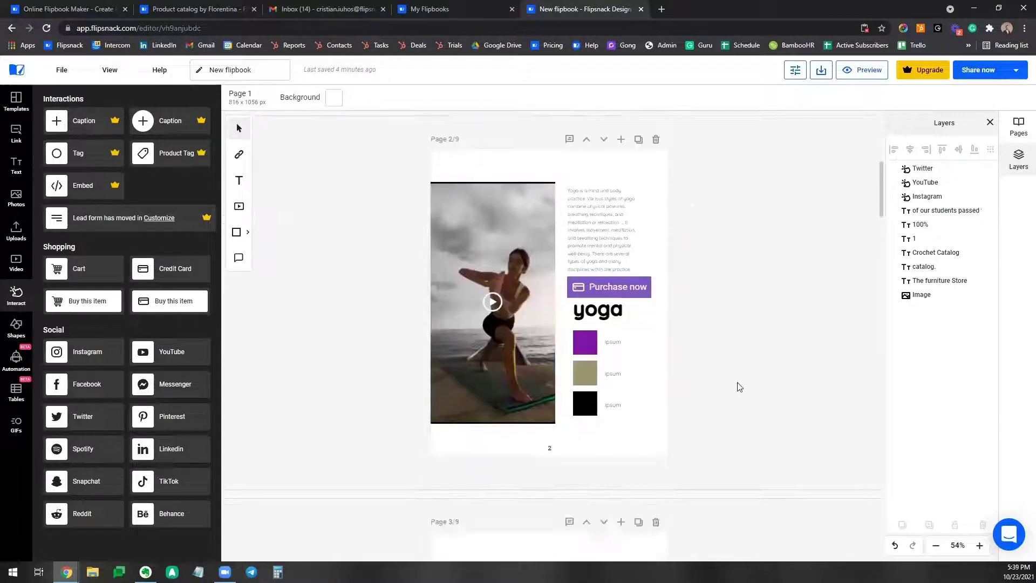
pyautogui.scroll(-1, 739, 387)
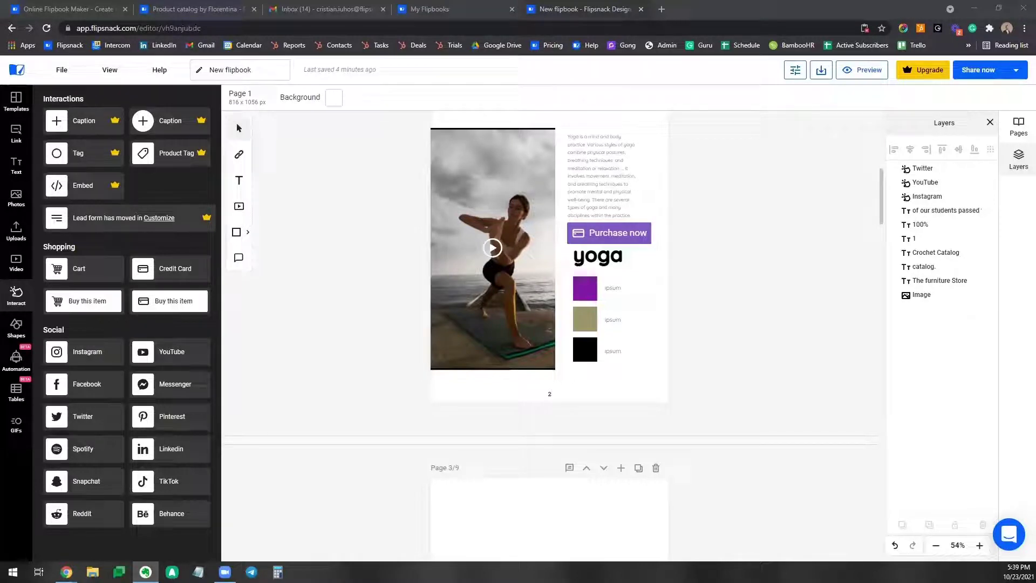
pyautogui.scroll(1, 744, 179)
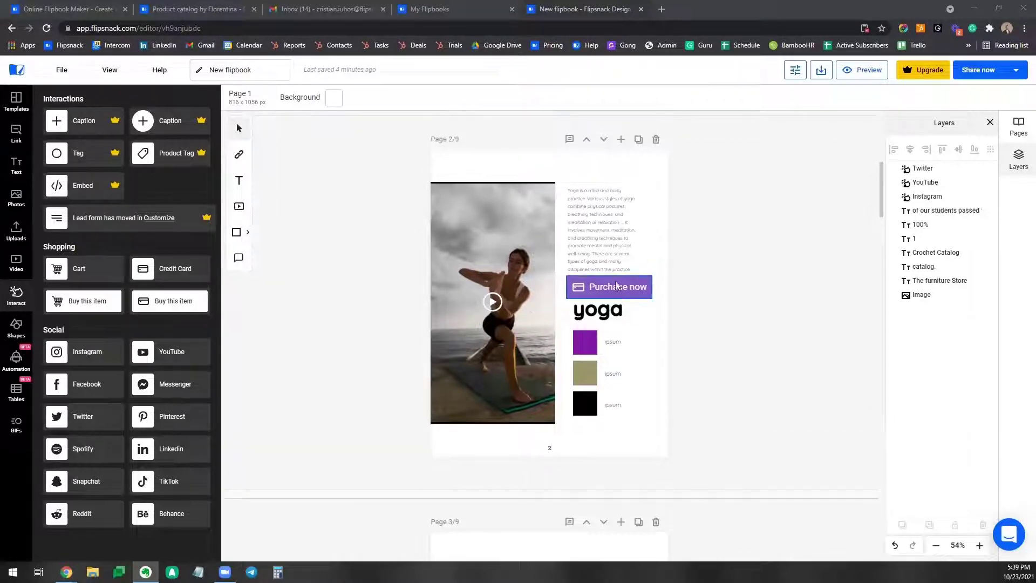
pyautogui.scroll(1, 615, 273)
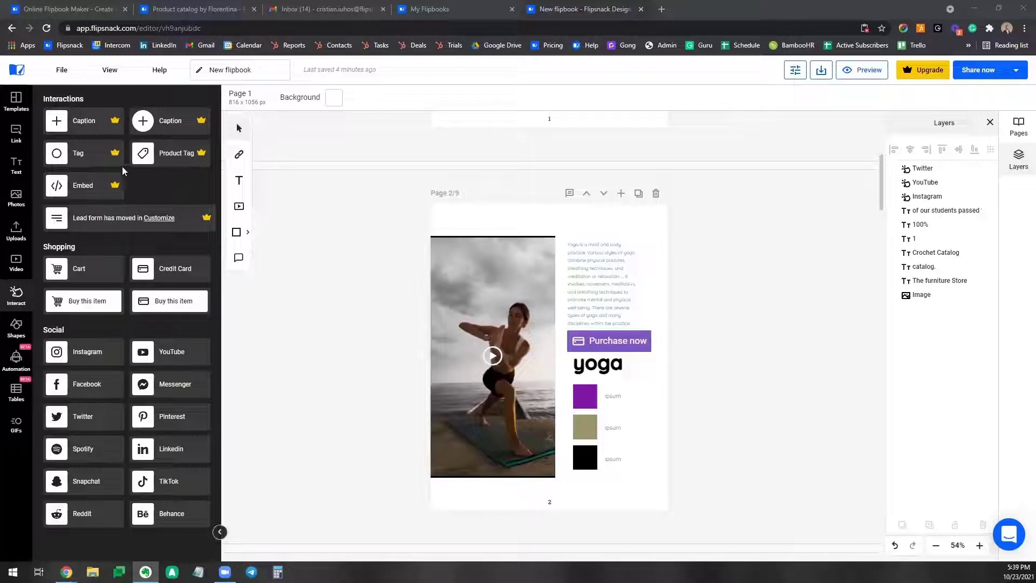
pyautogui.click(19, 138)
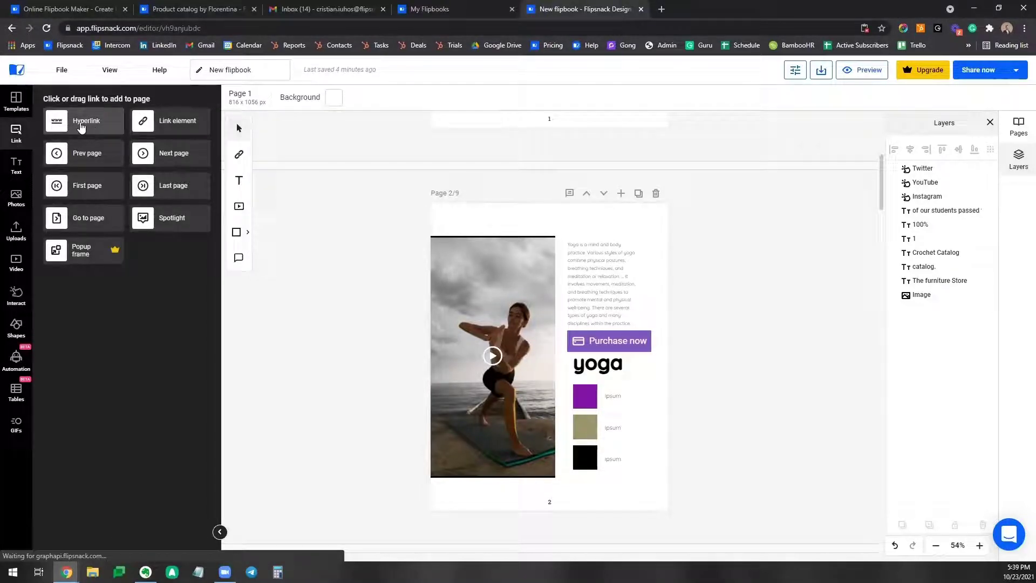
pyautogui.moveTo(81, 127); pyautogui.dragTo(610, 332)
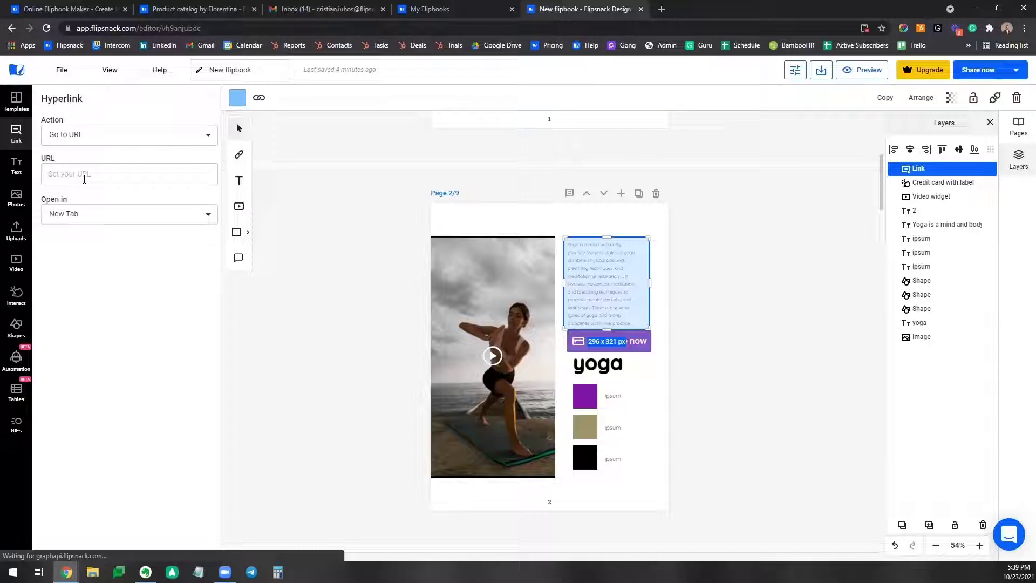
pyautogui.click(85, 179)
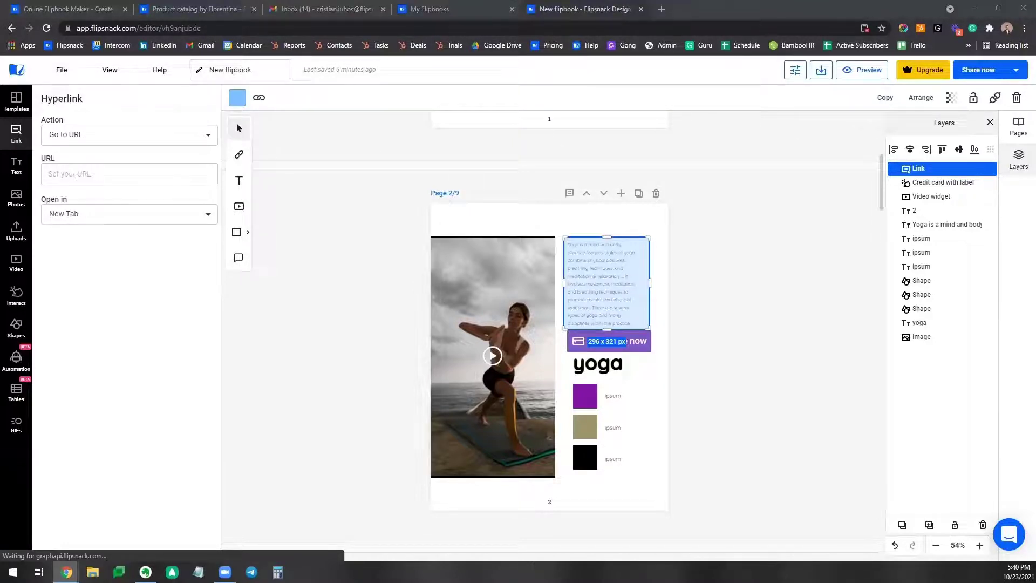
pyautogui.click(76, 175)
pyautogui.write('https://en.wikipedia.org/wiki/Yoga')
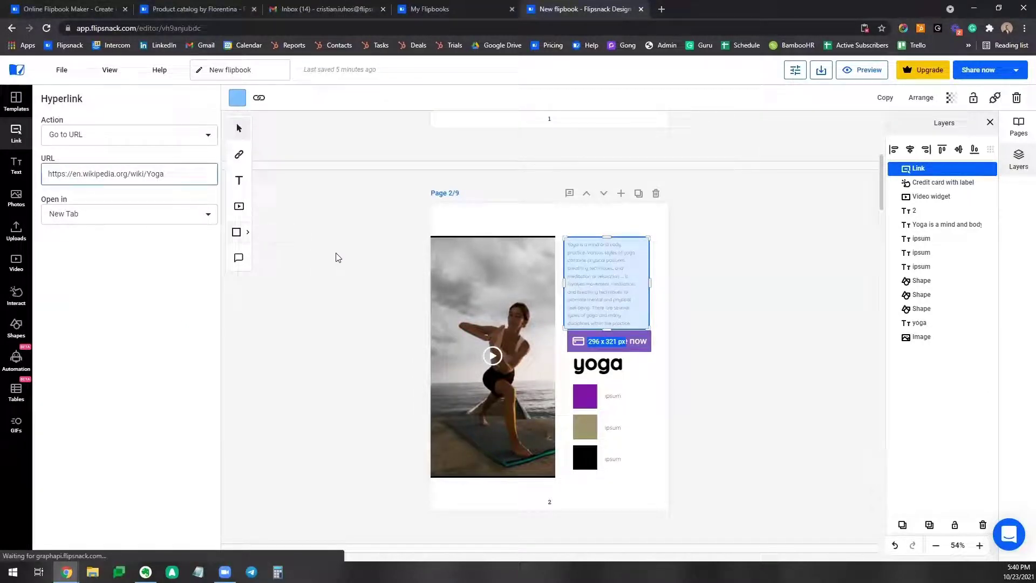
pyautogui.click(699, 171)
# Preview the flipbook and test the hyperlink on the yoga paragraph, then return to the editor.
pyautogui.click(853, 70)
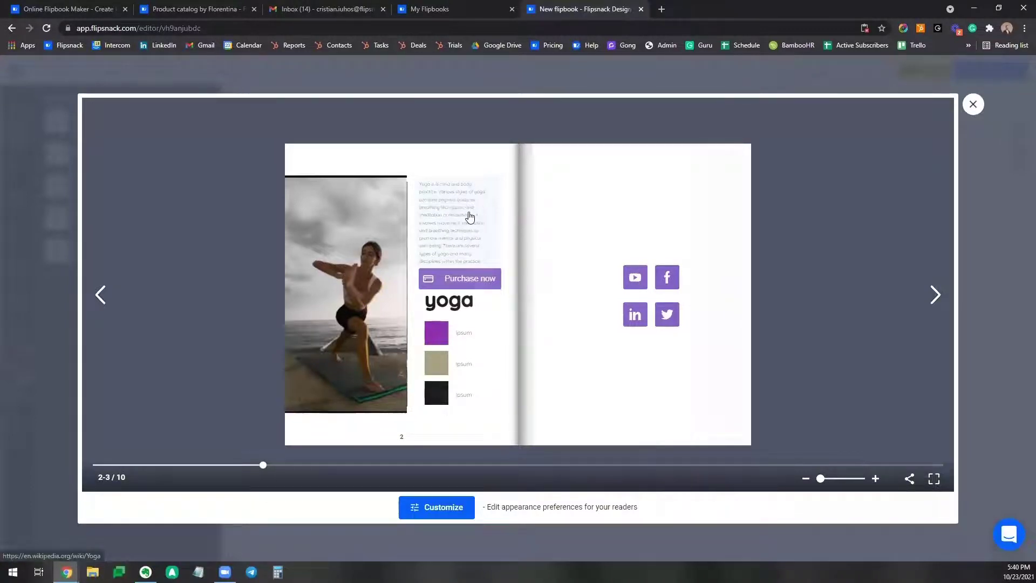
pyautogui.click(469, 215)
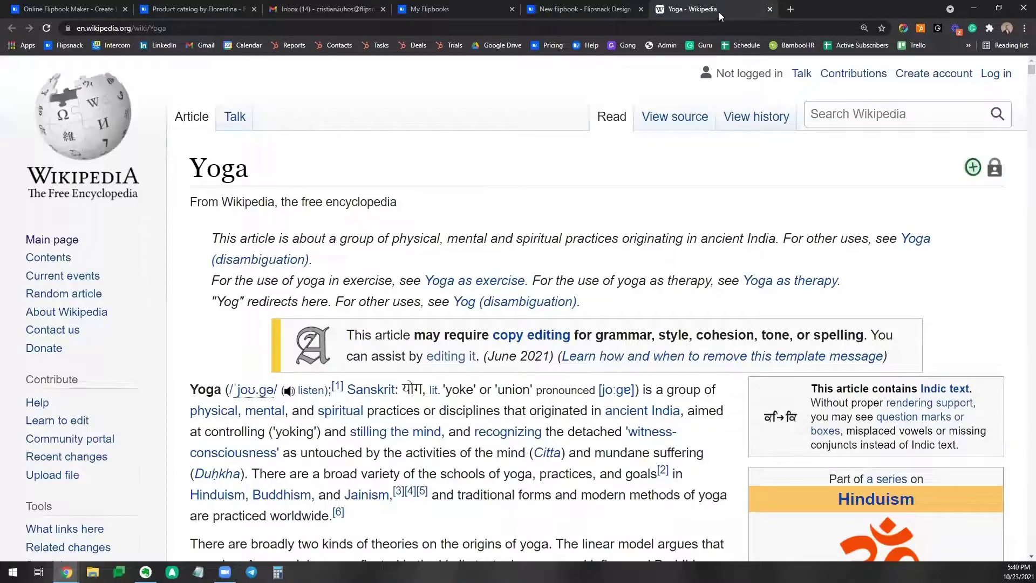
pyautogui.hotkey('ctrl', 'w')
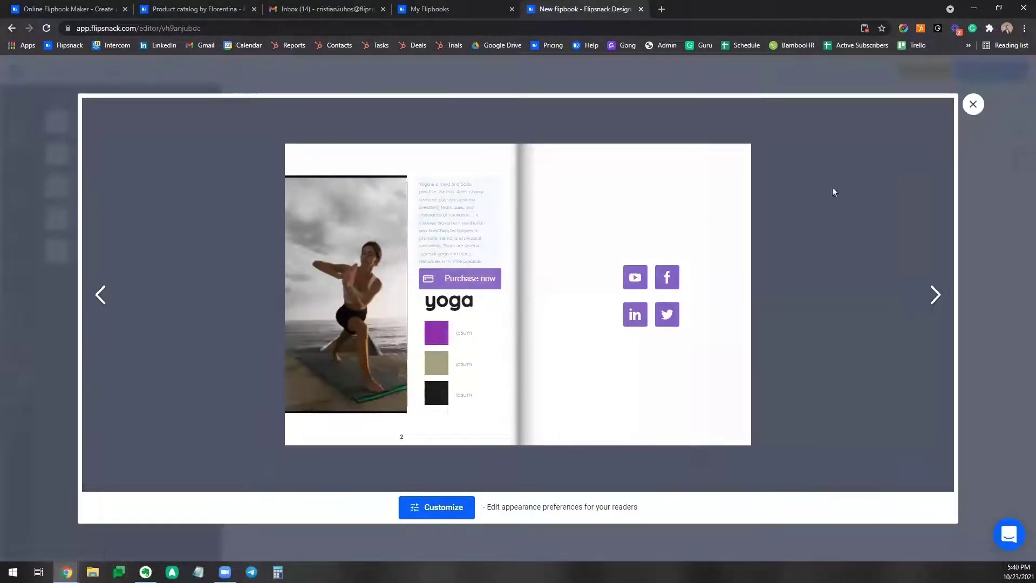
pyautogui.press('Escape')
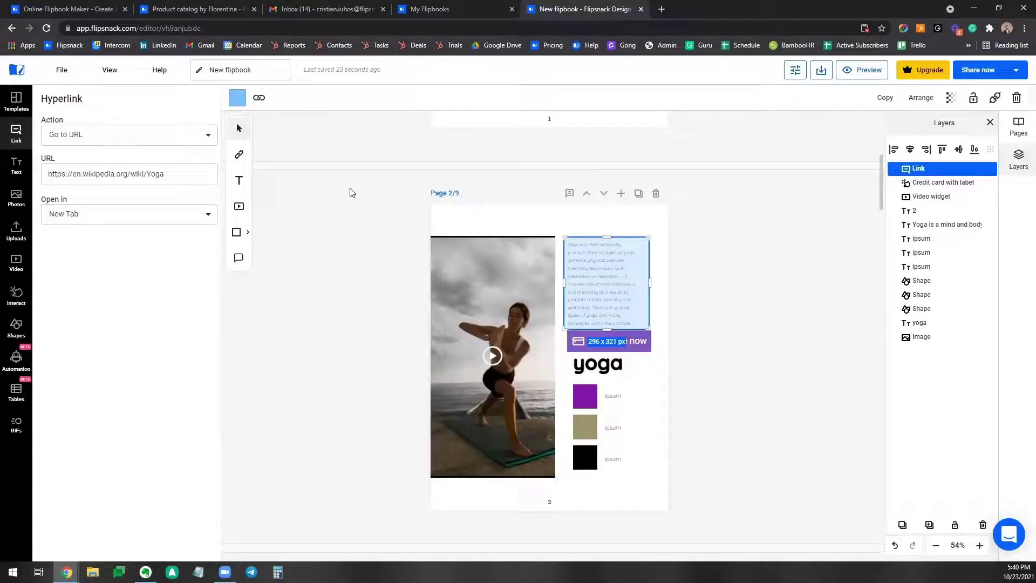
# Try yellow shades on the yoga paragraph's hyperlink area and recolor it with the recently used green.
pyautogui.click(236, 102)
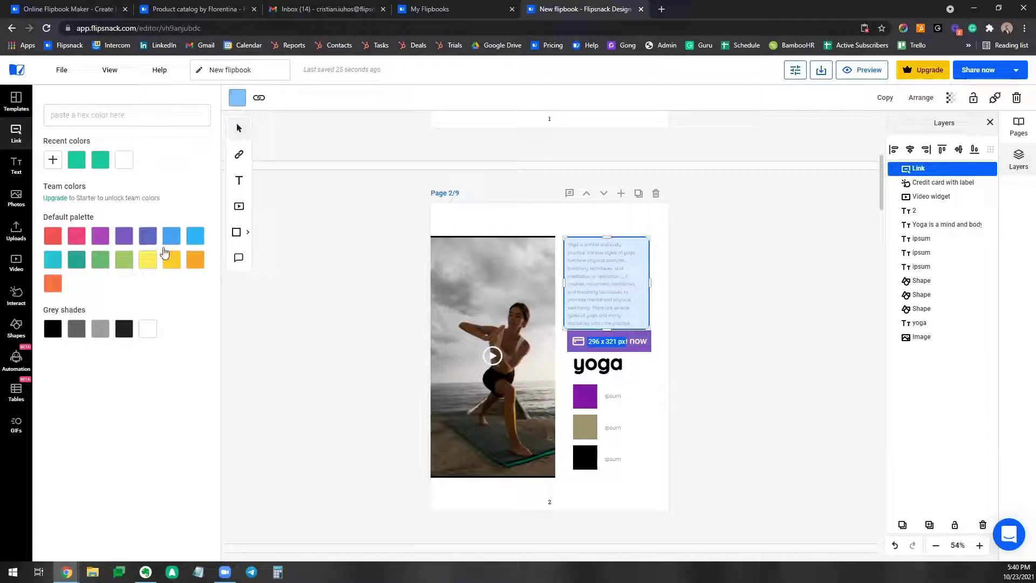
pyautogui.click(148, 260)
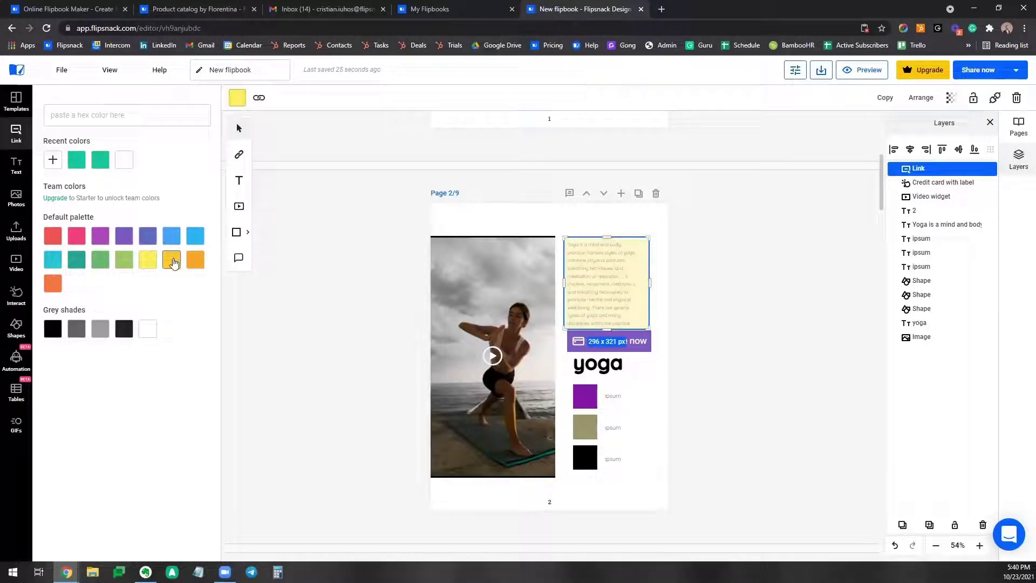
pyautogui.click(173, 260)
pyautogui.click(100, 160)
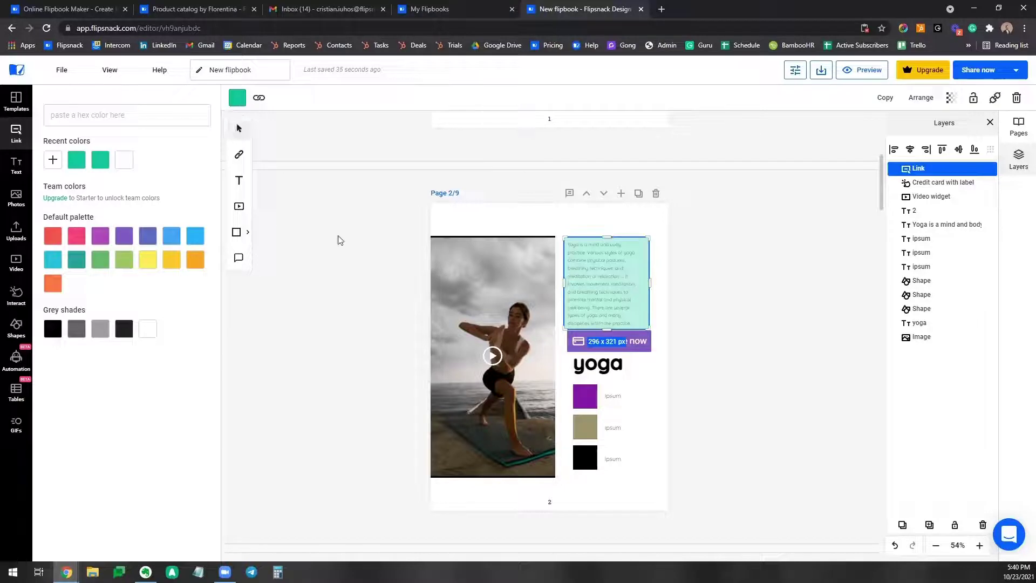
pyautogui.click(372, 275)
# Add a hyperlink area over the "100%" text on page 1 and fit it to about 330 x 118 px.
pyautogui.scroll(3, 388, 270)
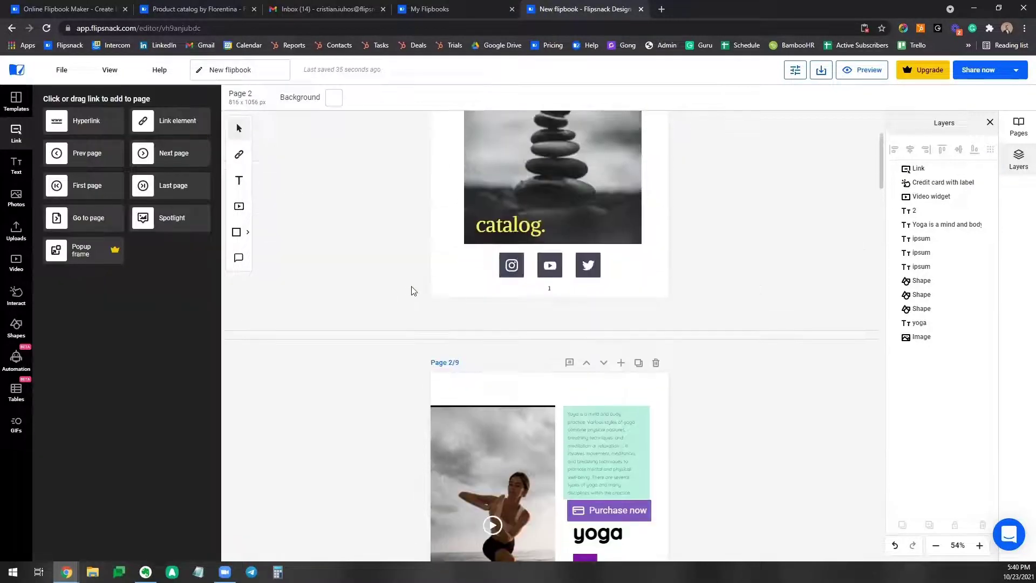
pyautogui.scroll(3, 528, 311)
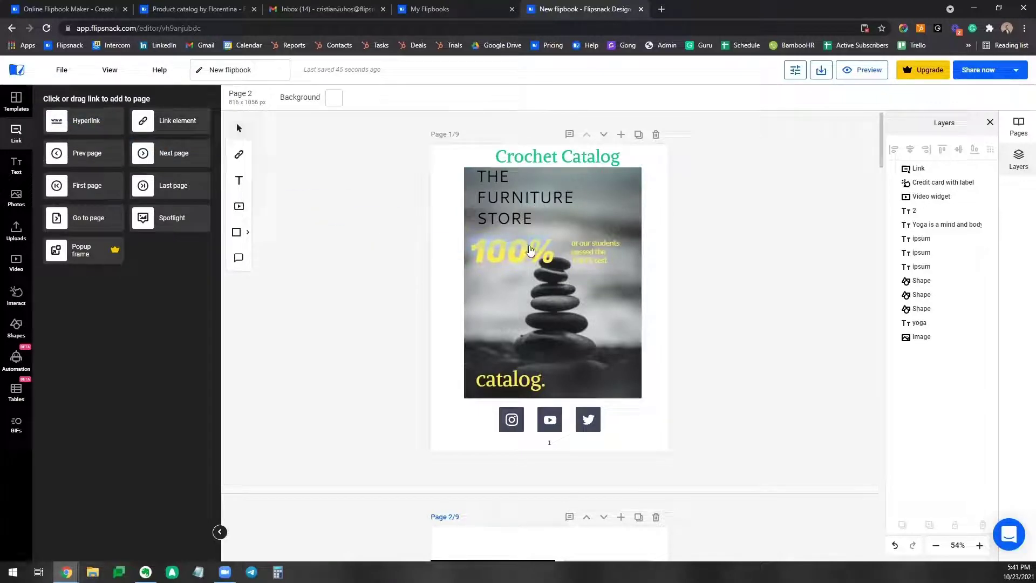
pyautogui.moveTo(531, 249); pyautogui.dragTo(497, 265)
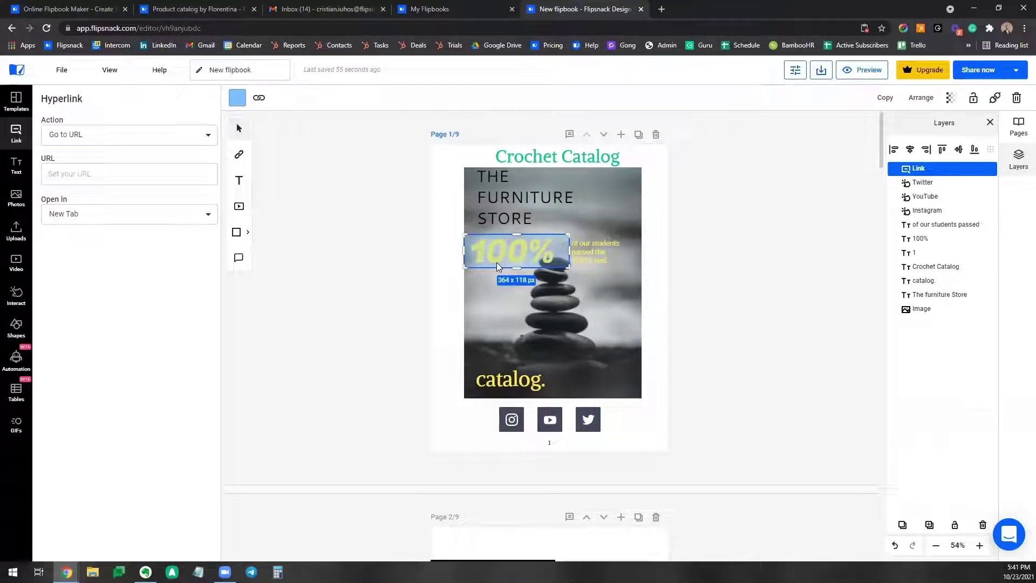
pyautogui.moveTo(570, 251); pyautogui.dragTo(562, 252)
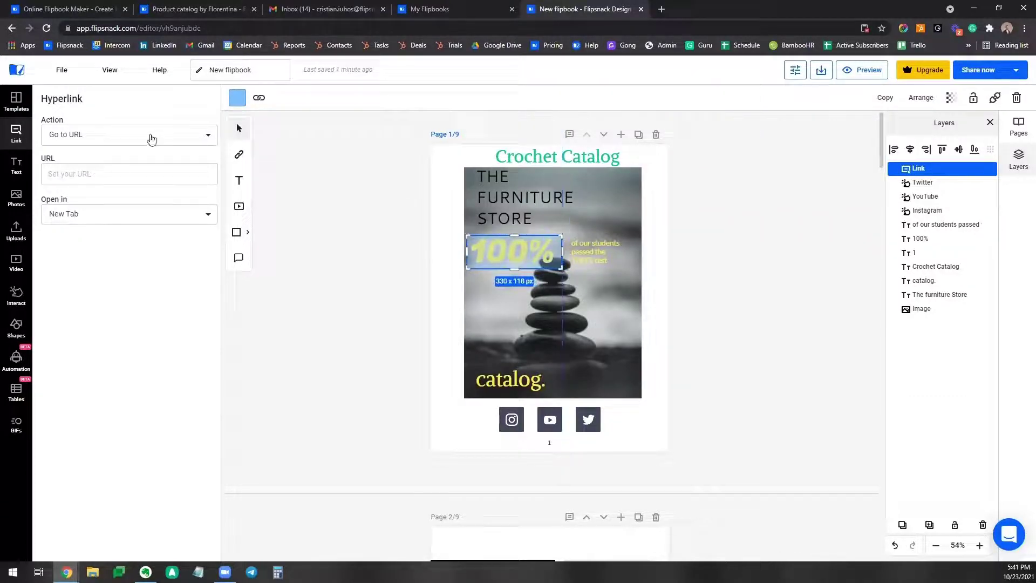
# Set the action of the "100%" hyperlink to Go to page with page number 6.
pyautogui.click(66, 139)
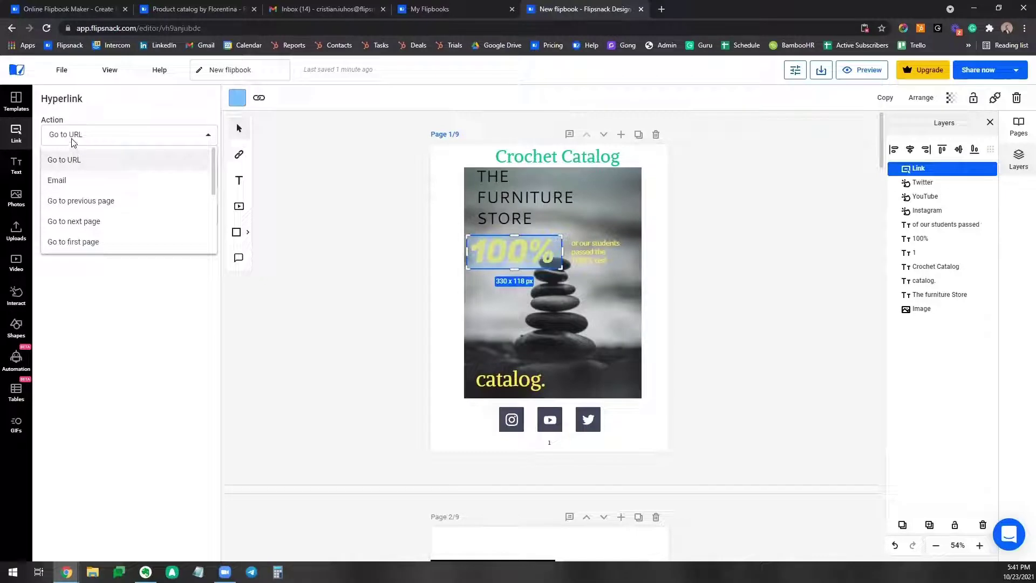
pyautogui.scroll(-1, 89, 207)
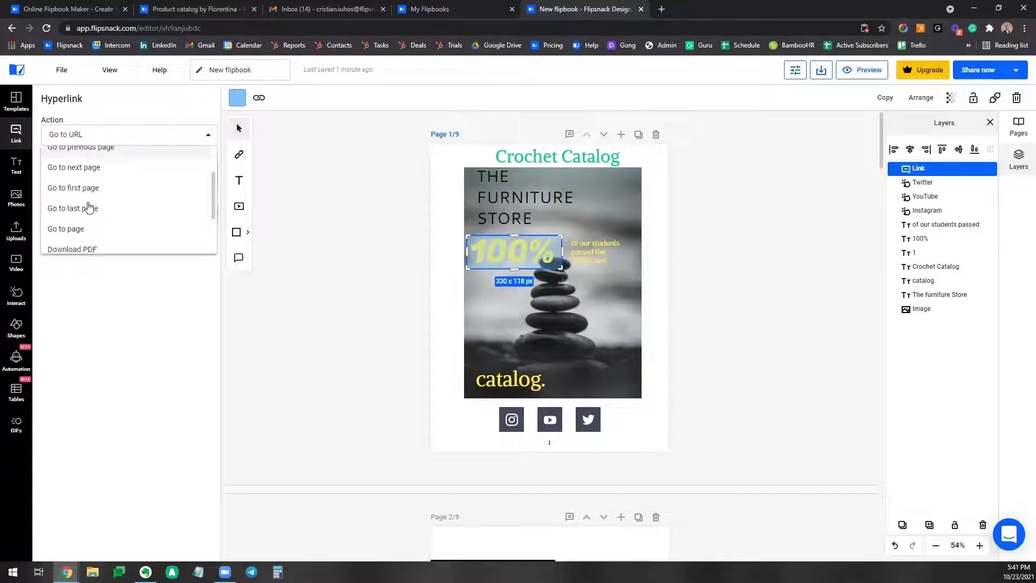
pyautogui.scroll(-1, 89, 207)
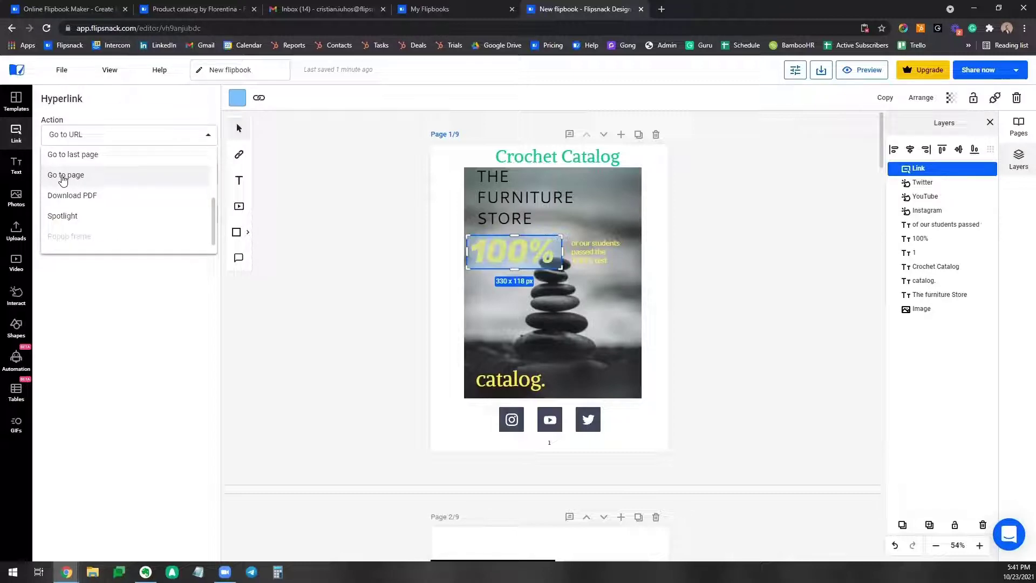
pyautogui.click(63, 176)
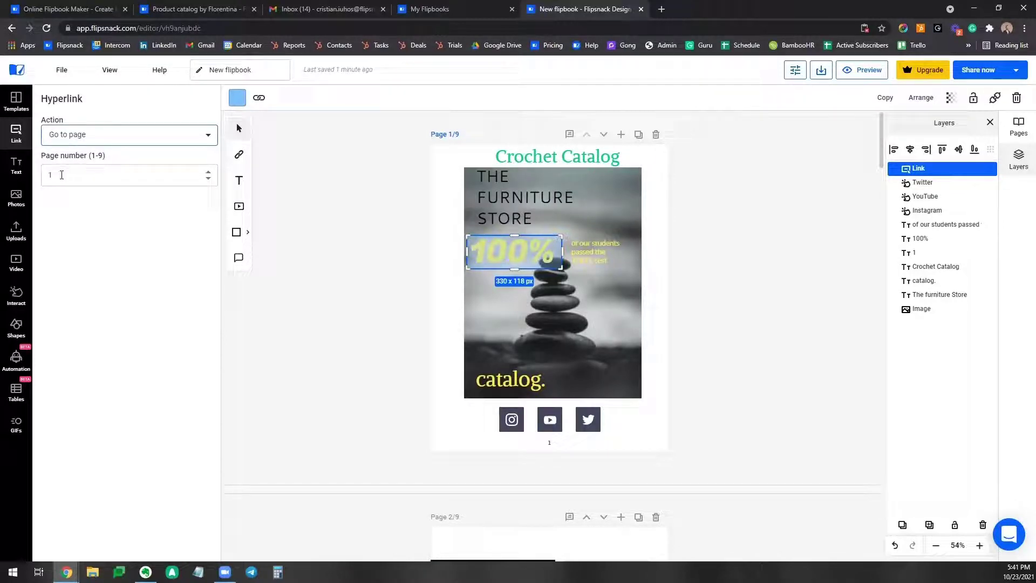
pyautogui.doubleClick(62, 175)
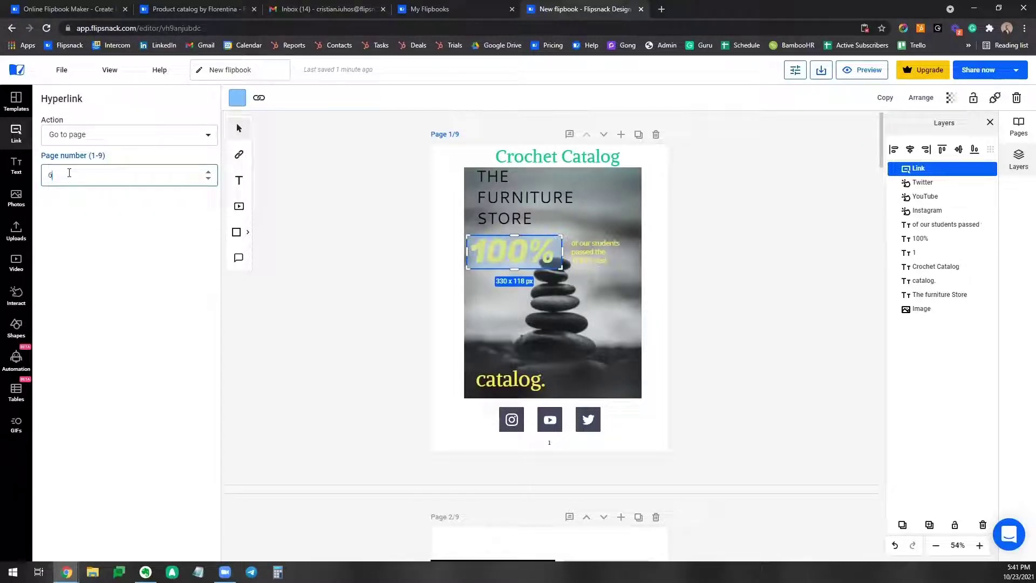
pyautogui.click(106, 222)
pyautogui.click(328, 271)
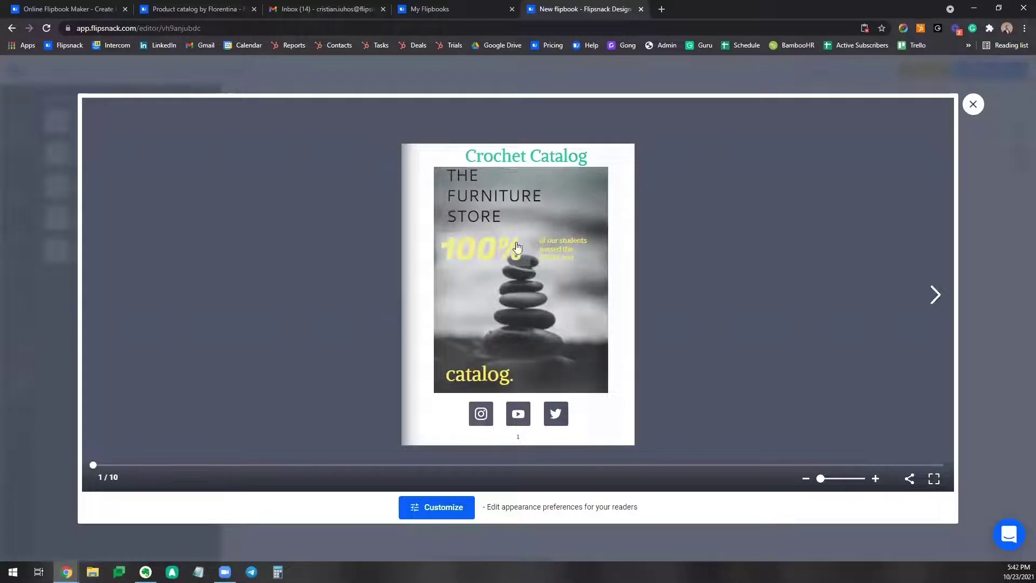
# Test the "100%" page link in the flipbook preview and return to the editor.
pyautogui.click(485, 255)
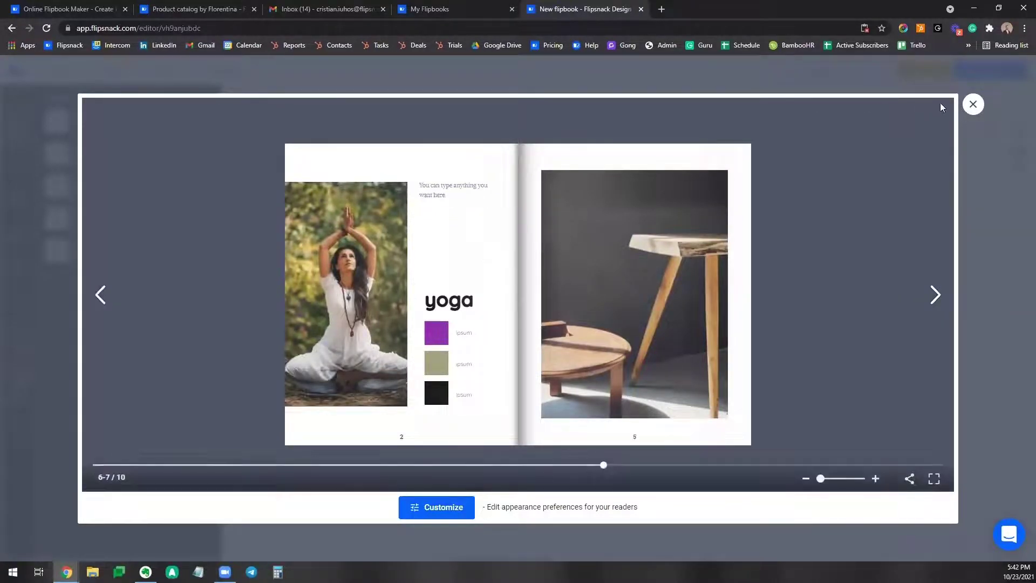
pyautogui.click(973, 104)
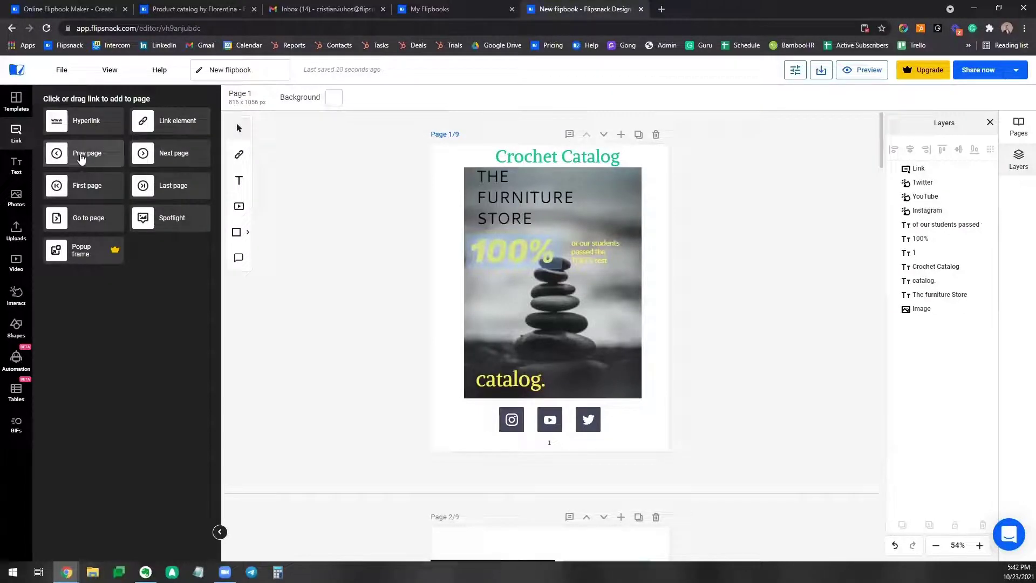
# Add a Next page button beside the Twitter button and a Go to page button targeting page 7 beside the Instagram button on page 1.
pyautogui.moveTo(155, 157); pyautogui.dragTo(621, 425)
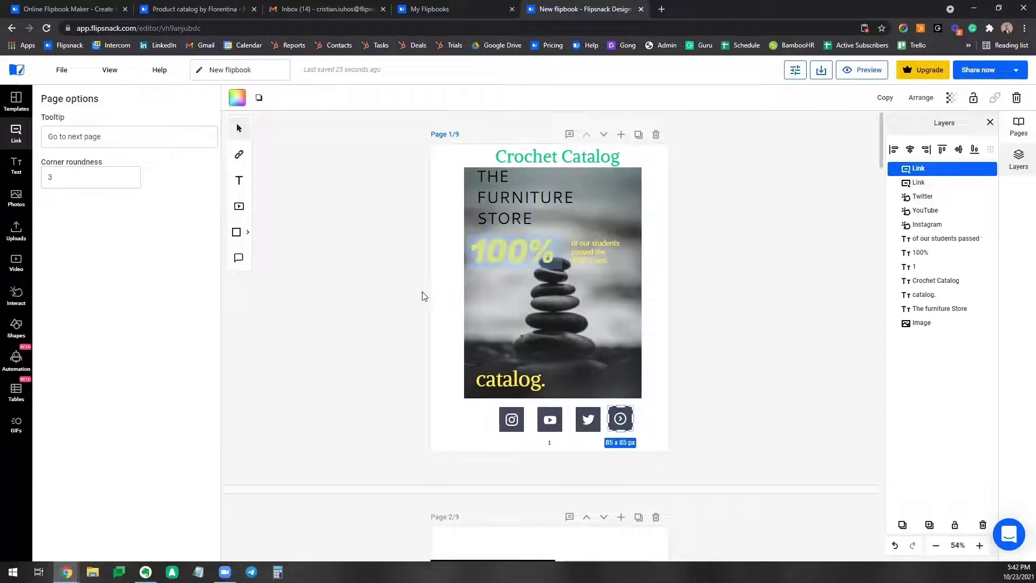
pyautogui.click(365, 314)
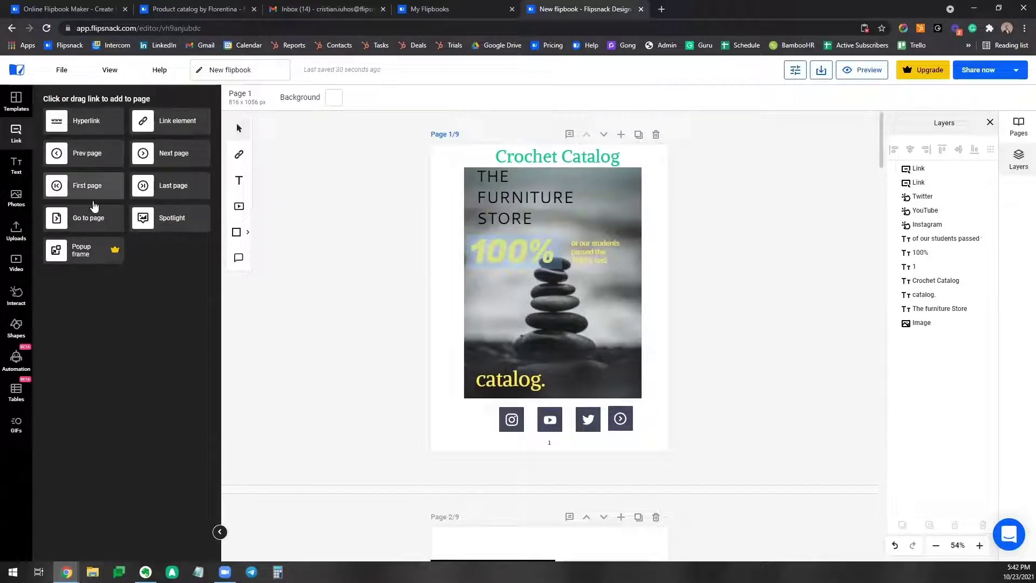
pyautogui.moveTo(102, 221); pyautogui.dragTo(470, 421)
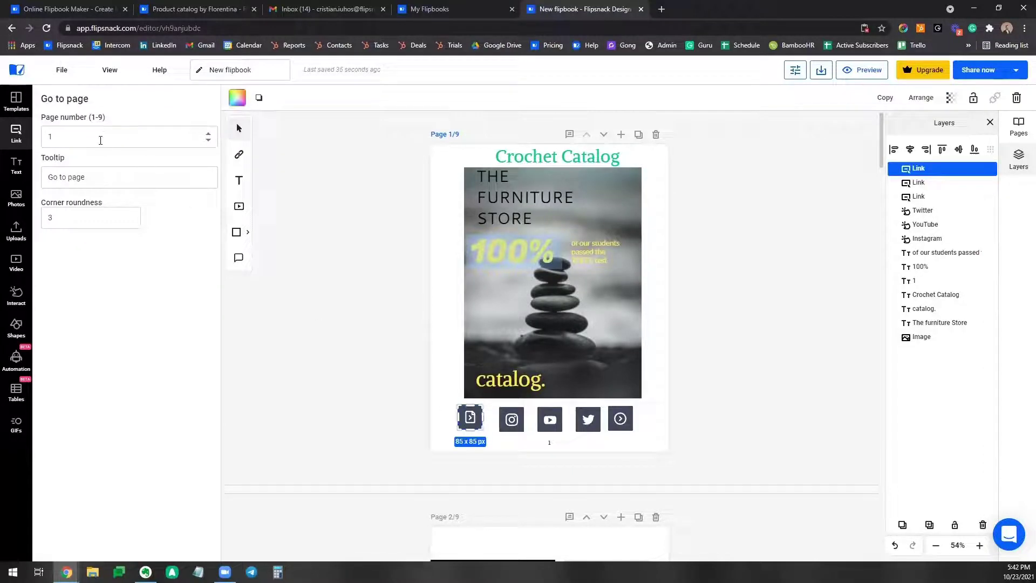
pyautogui.doubleClick(100, 140)
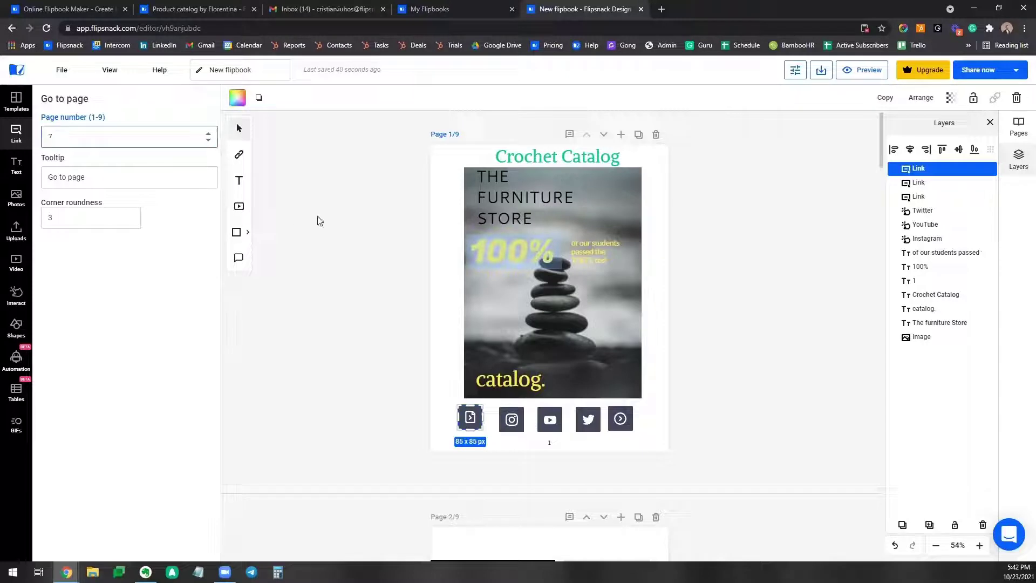
# Check the page-navigation buttons on page 1 in the flipbook preview and return to the editor.
pyautogui.click(354, 221)
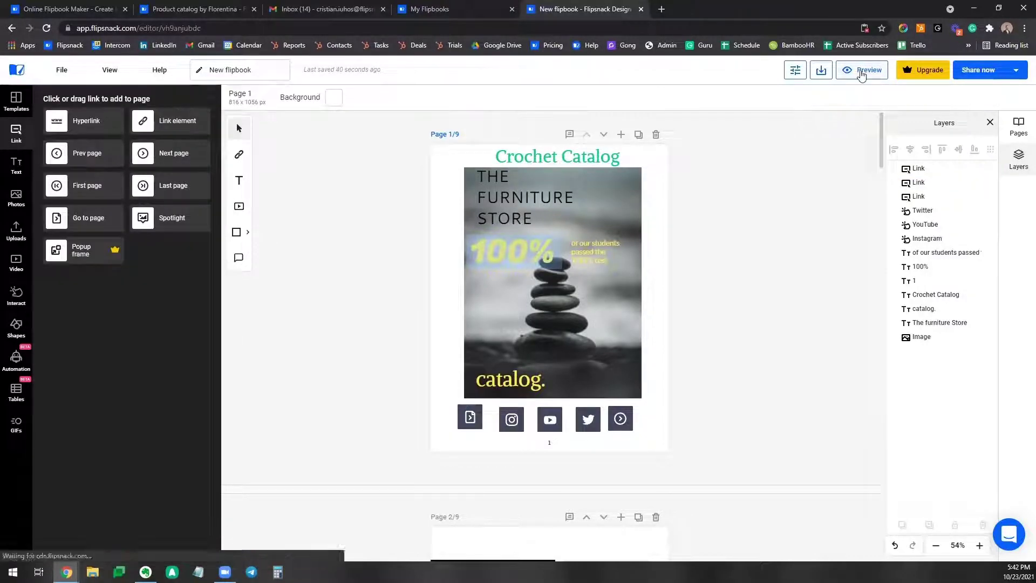
pyautogui.hotkey('ctrl', 'p')
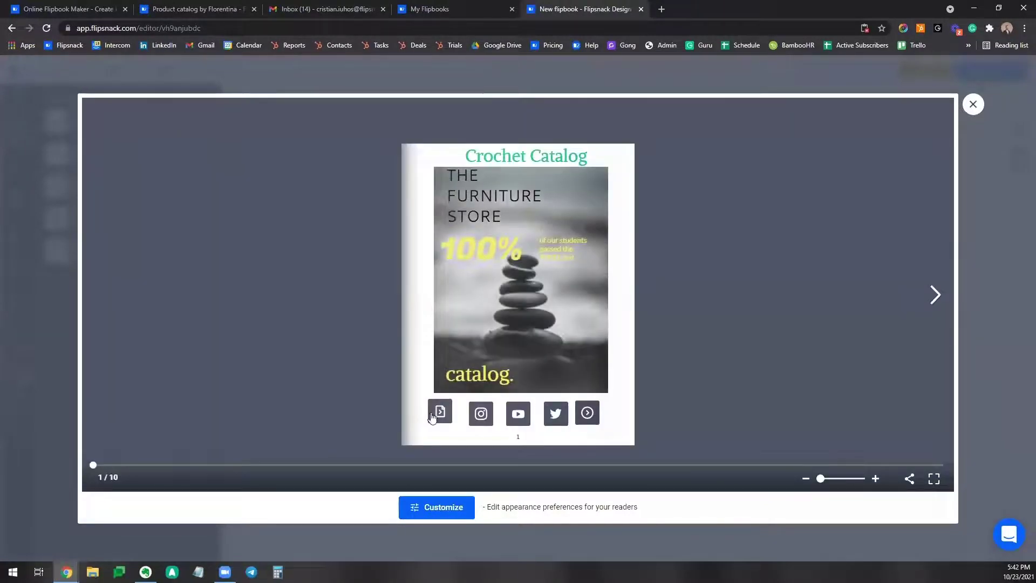
pyautogui.click(973, 104)
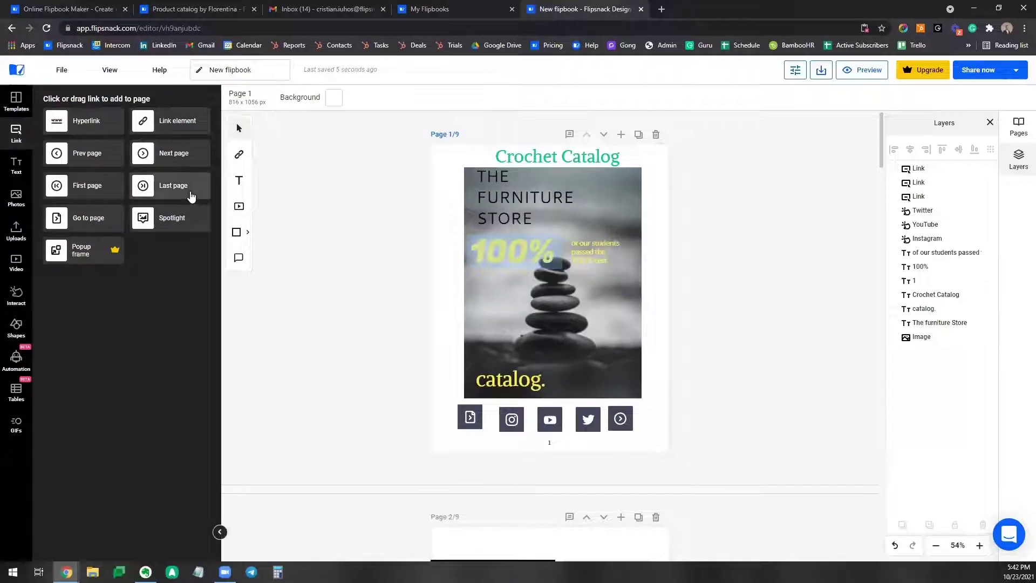
# Delete the Next page, Go to page and social buttons from the bottom of page 1.
pyautogui.click(620, 424)
pyautogui.press('Delete')
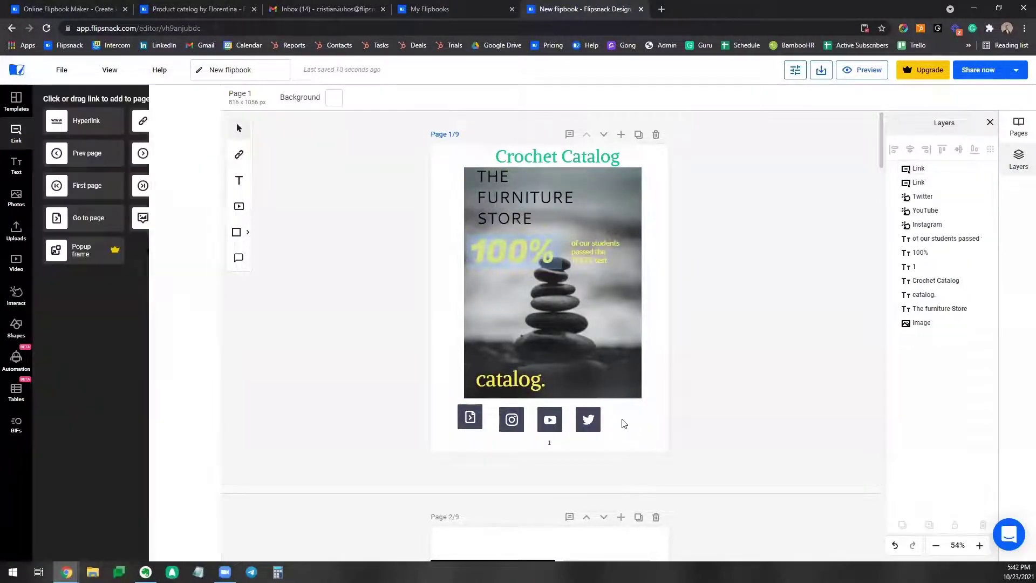
pyautogui.moveTo(620, 420); pyautogui.dragTo(431, 420)
pyautogui.press('Delete')
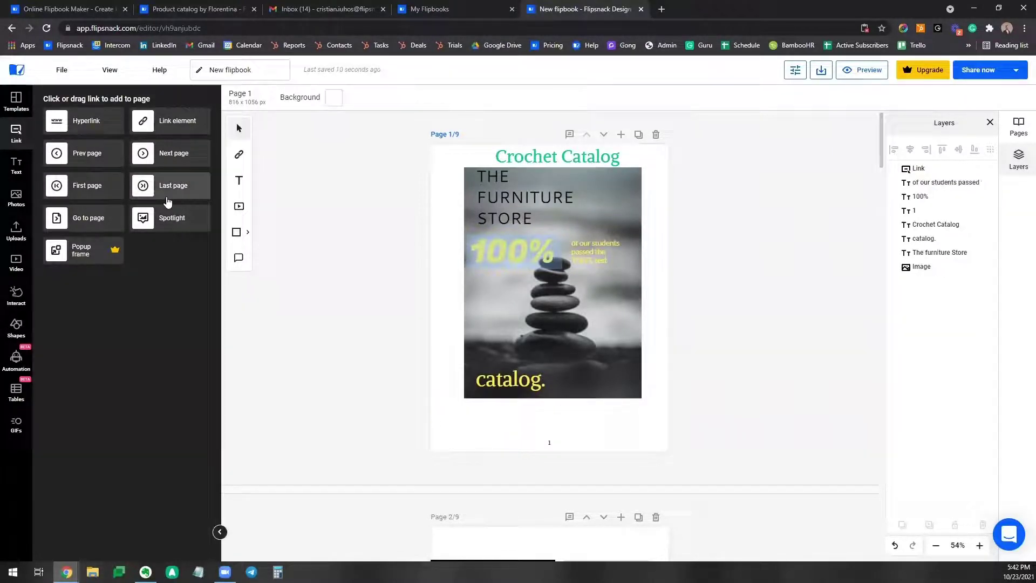
# Add a Last page button at the bottom edge of page 1, to the right of the page number.
pyautogui.moveTo(167, 202); pyautogui.dragTo(425, 331)
pyautogui.moveTo(501, 373); pyautogui.dragTo(608, 430)
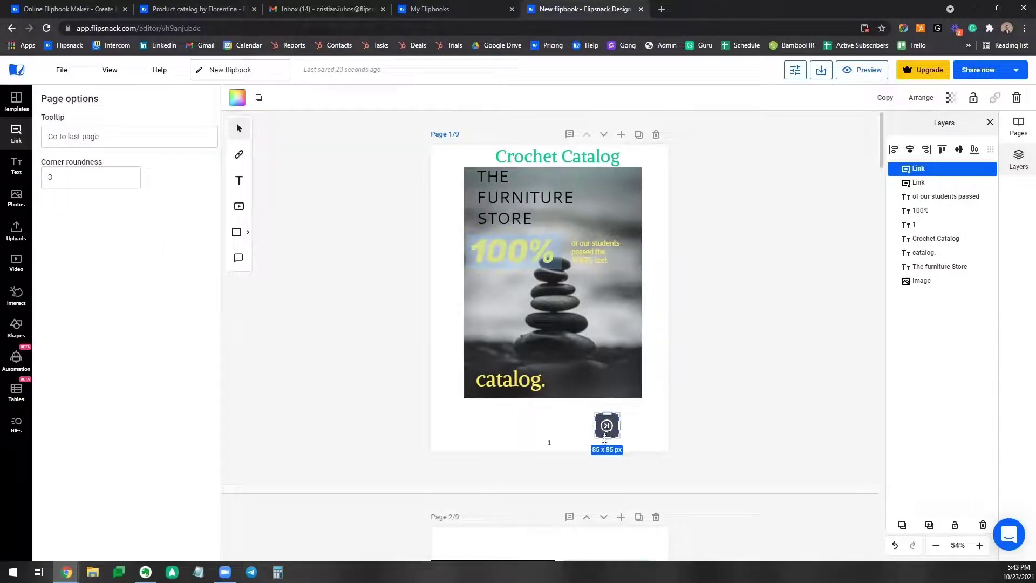
pyautogui.moveTo(608, 434); pyautogui.dragTo(615, 442)
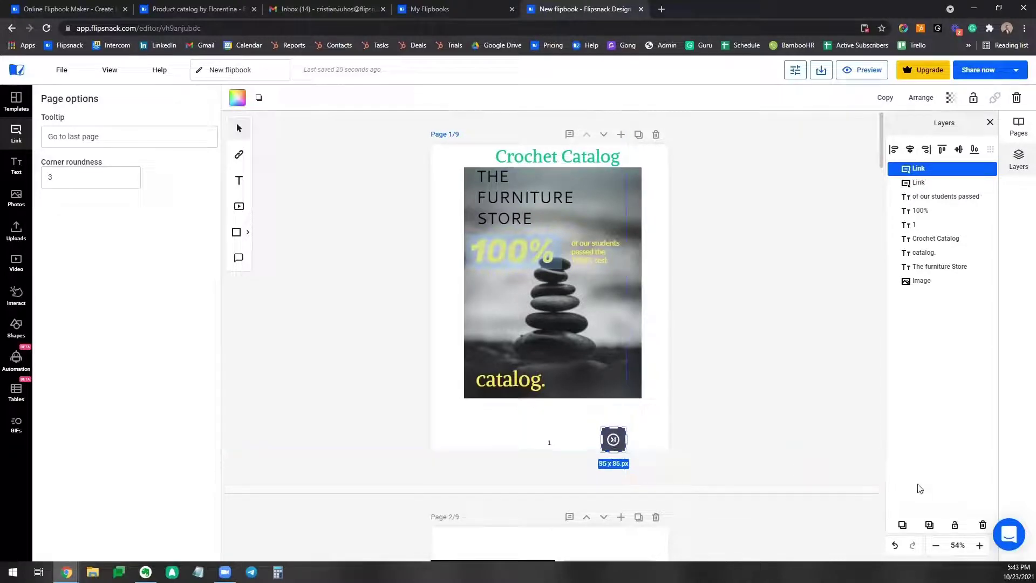
# Add the Last page button on all pages and check it on the following pages.
pyautogui.click(929, 527)
pyautogui.scroll(-7, 795, 395)
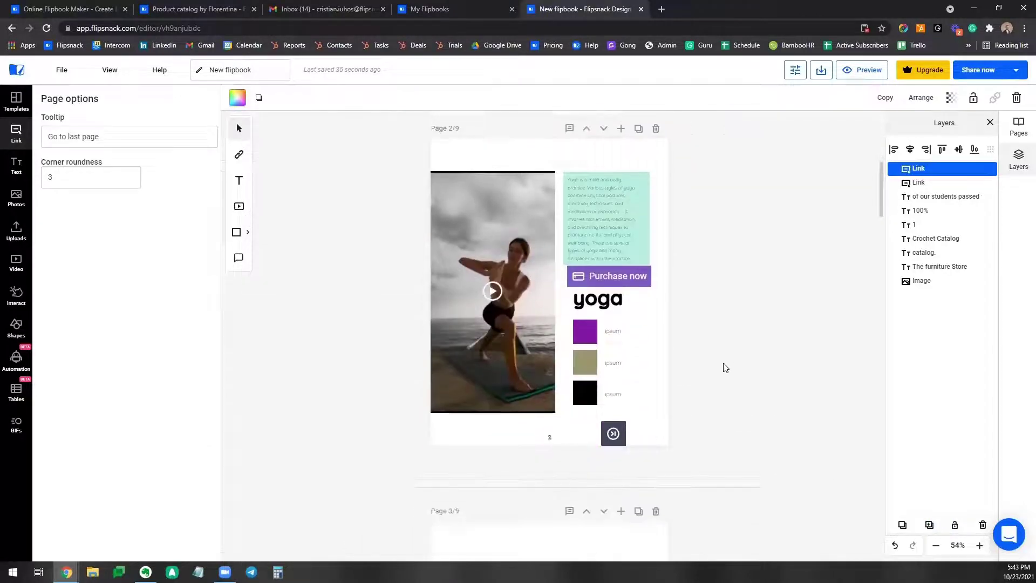
pyautogui.scroll(-8, 635, 395)
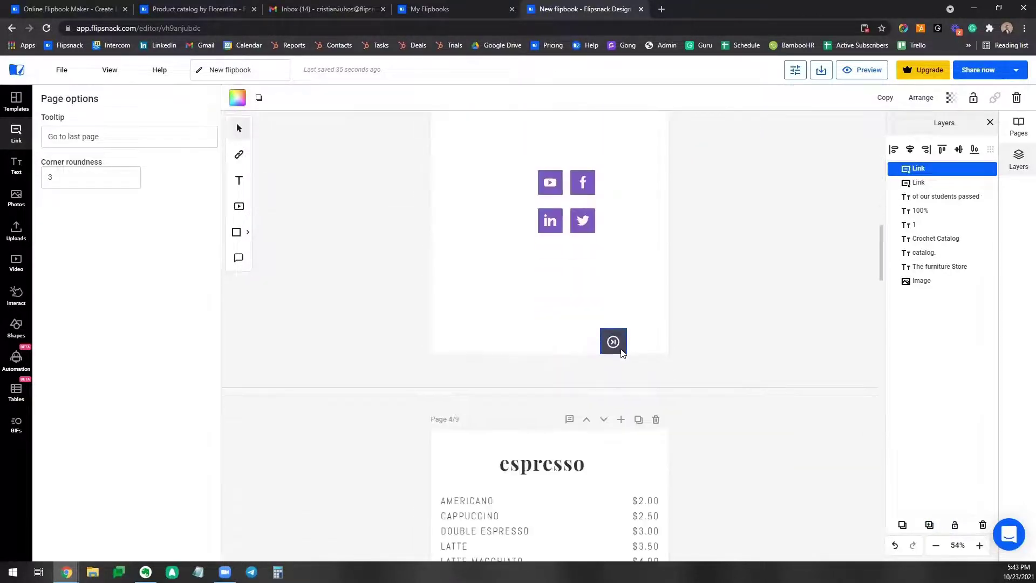
pyautogui.scroll(-10, 713, 370)
# Test the Last page button from the espresso page in the flipbook preview and return to the editor.
pyautogui.click(802, 251)
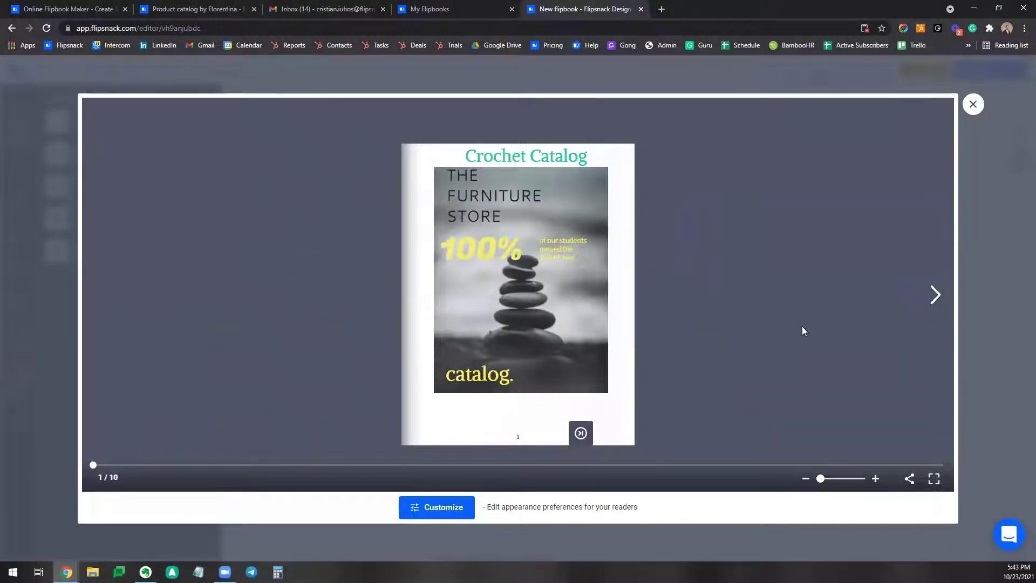
pyautogui.click(932, 300)
pyautogui.click(749, 400)
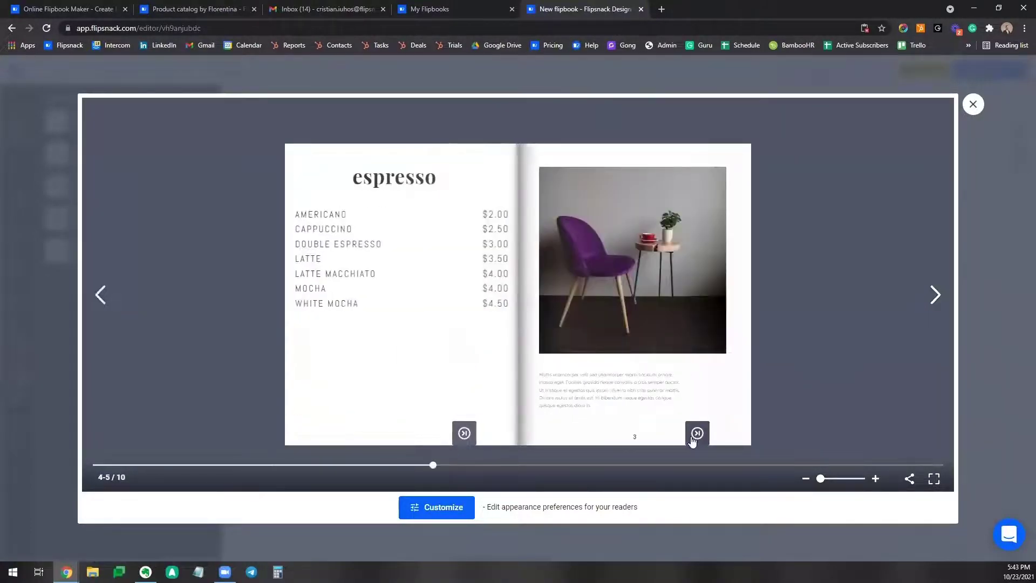
pyautogui.click(463, 434)
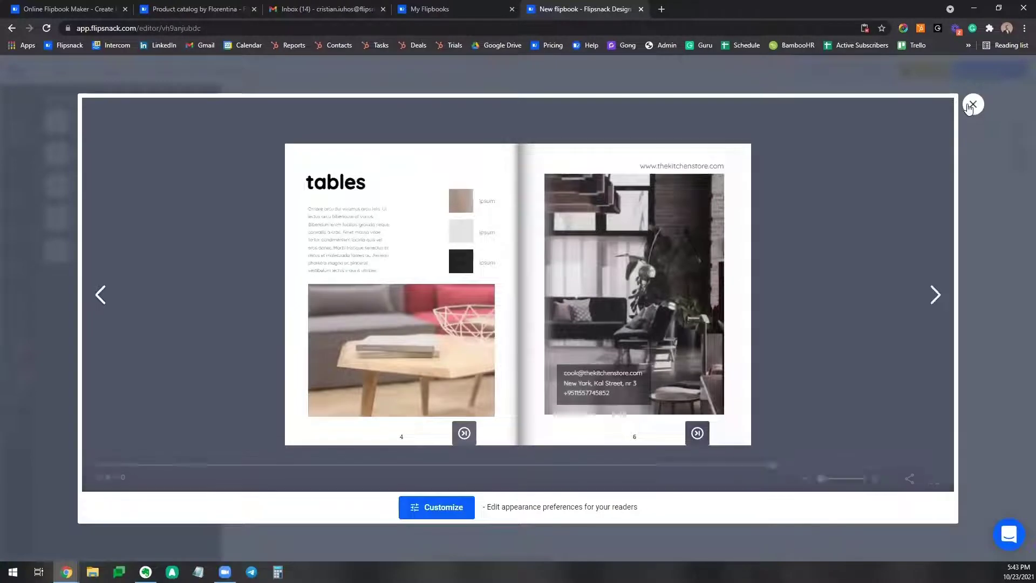
pyautogui.click(972, 106)
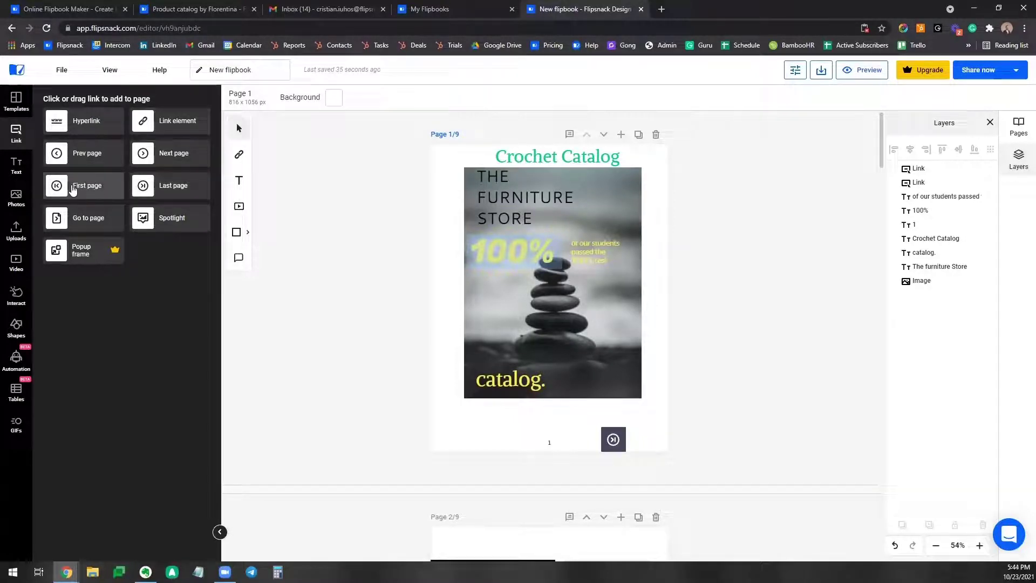
# Add a First page button at the bottom of page 1, to the left of the page number.
pyautogui.moveTo(68, 190); pyautogui.dragTo(485, 436)
pyautogui.moveTo(76, 155); pyautogui.dragTo(486, 440)
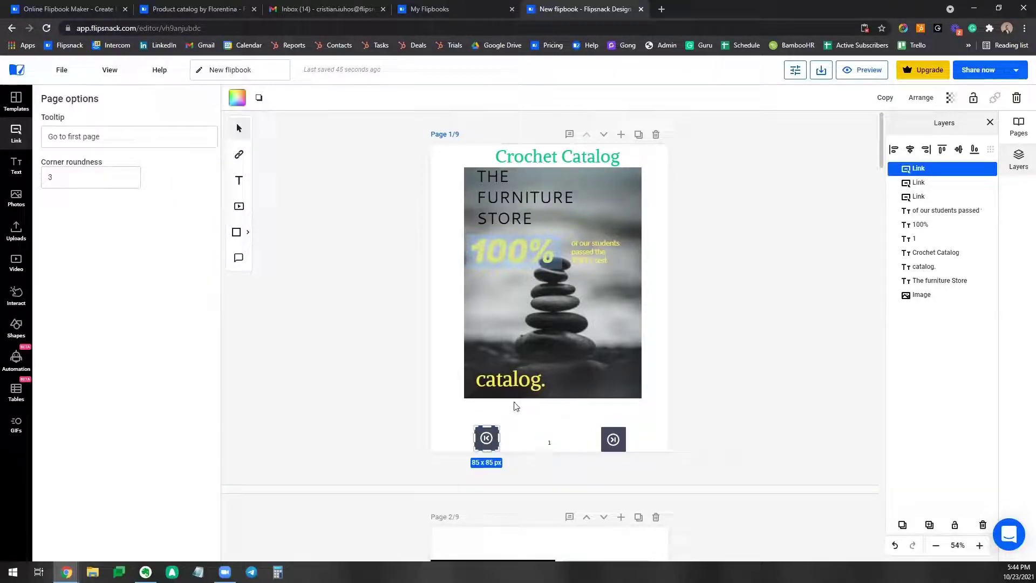
pyautogui.scroll(-2, 516, 404)
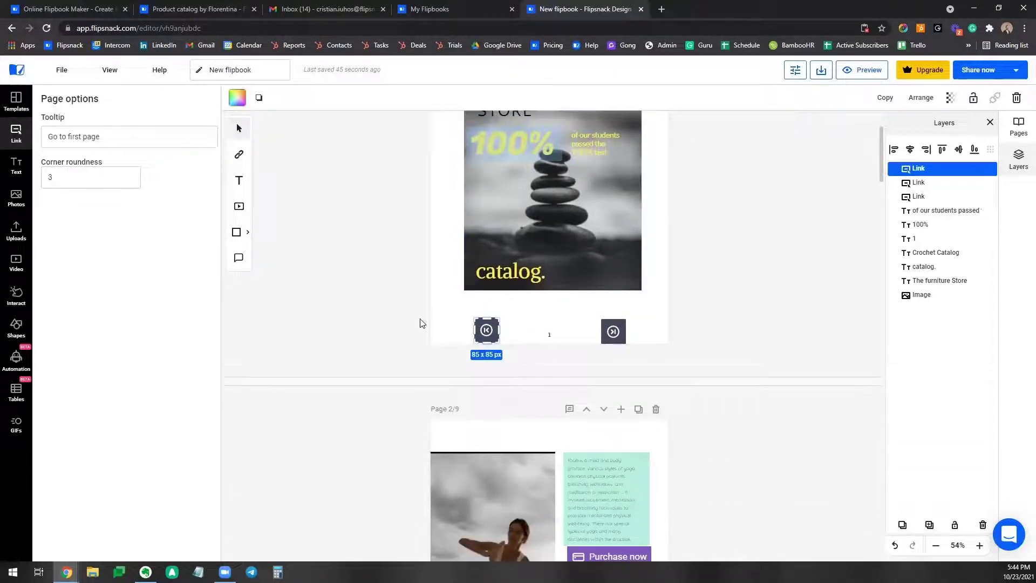
# Add a second Last page button on page 1 between the page number and the existing Last page button.
pyautogui.click(403, 292)
pyautogui.moveTo(154, 189); pyautogui.dragTo(573, 337)
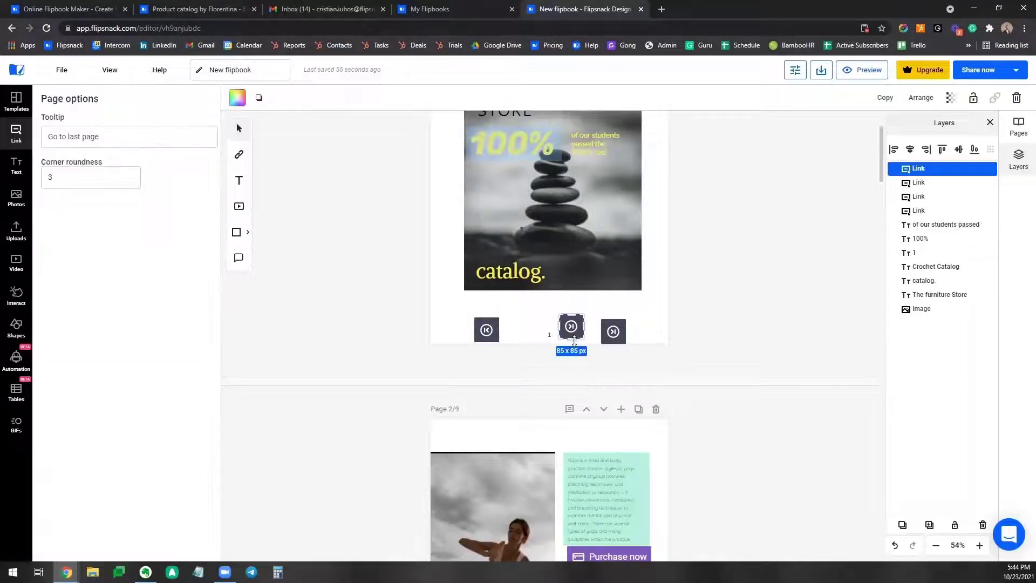
pyautogui.click(511, 315)
pyautogui.scroll(-10, 510, 318)
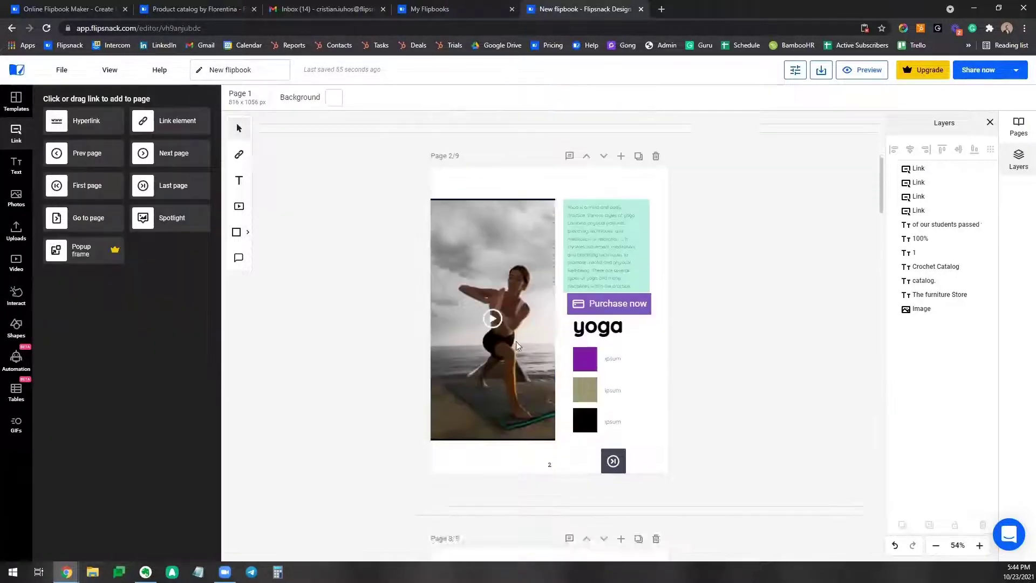
pyautogui.scroll(10, 653, 361)
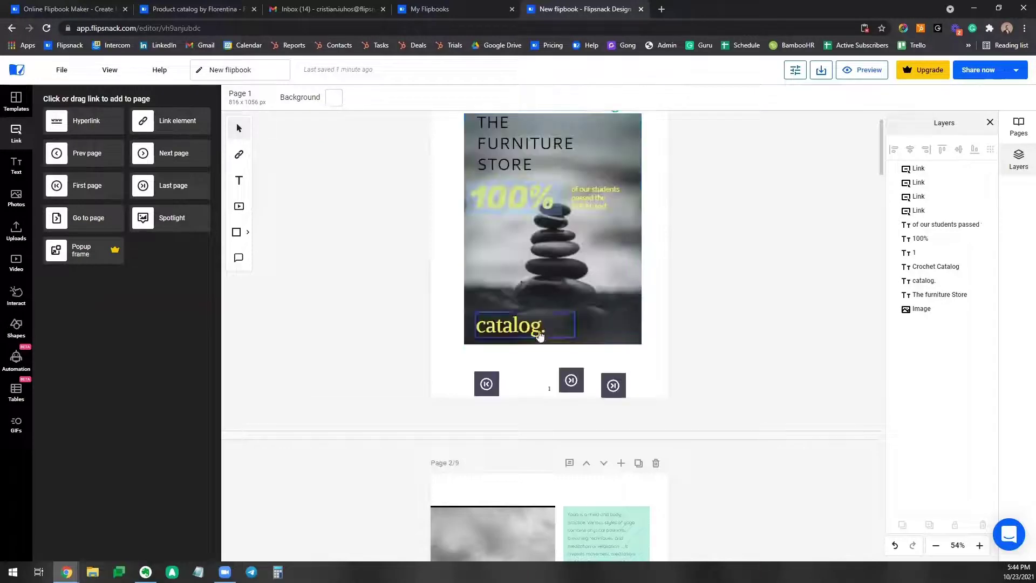
pyautogui.scroll(-8, 535, 370)
pyautogui.scroll(7, 496, 400)
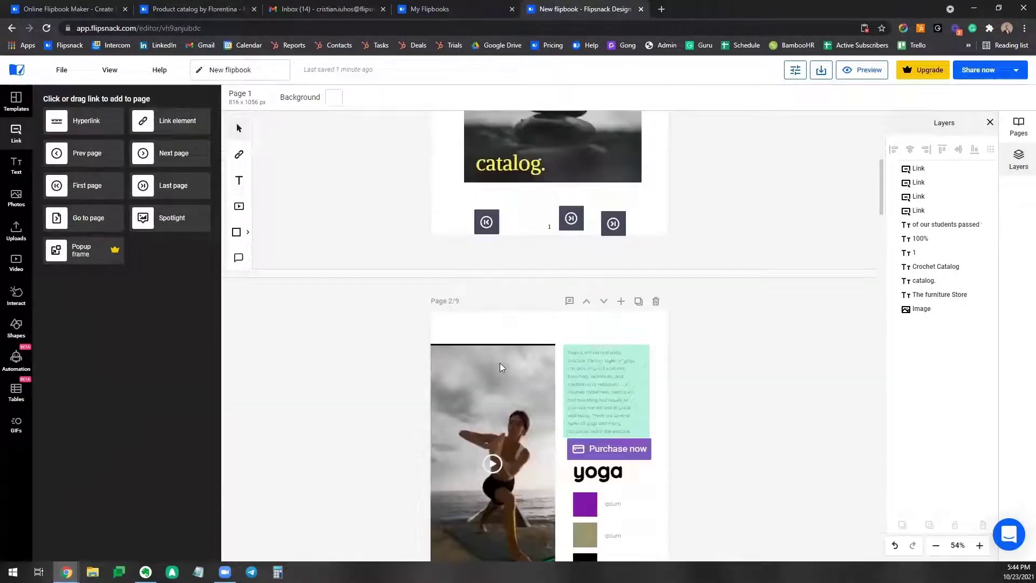
# Add the First page button on all pages and check it on the following pages.
pyautogui.click(487, 330)
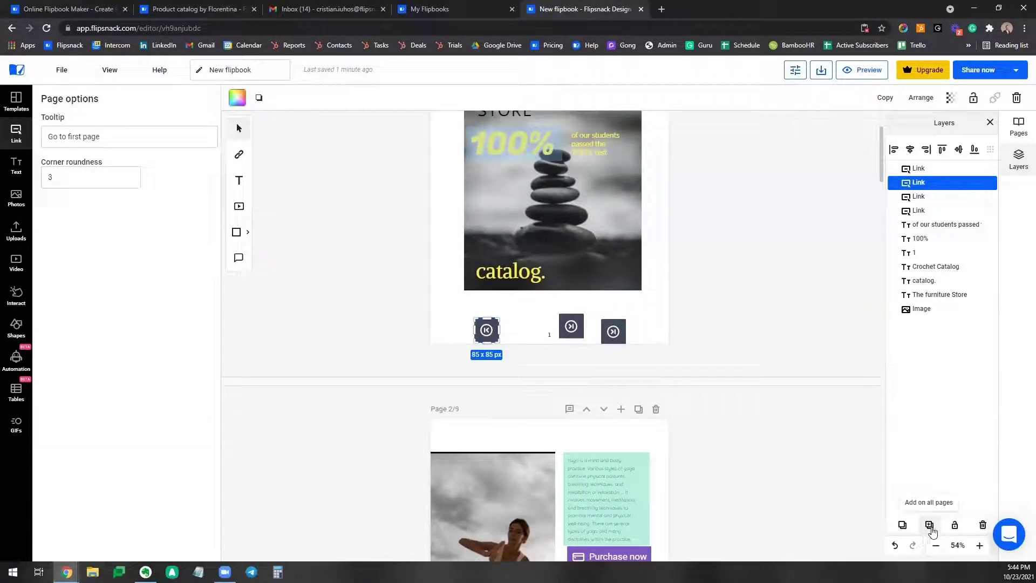
pyautogui.scroll(-3, 779, 441)
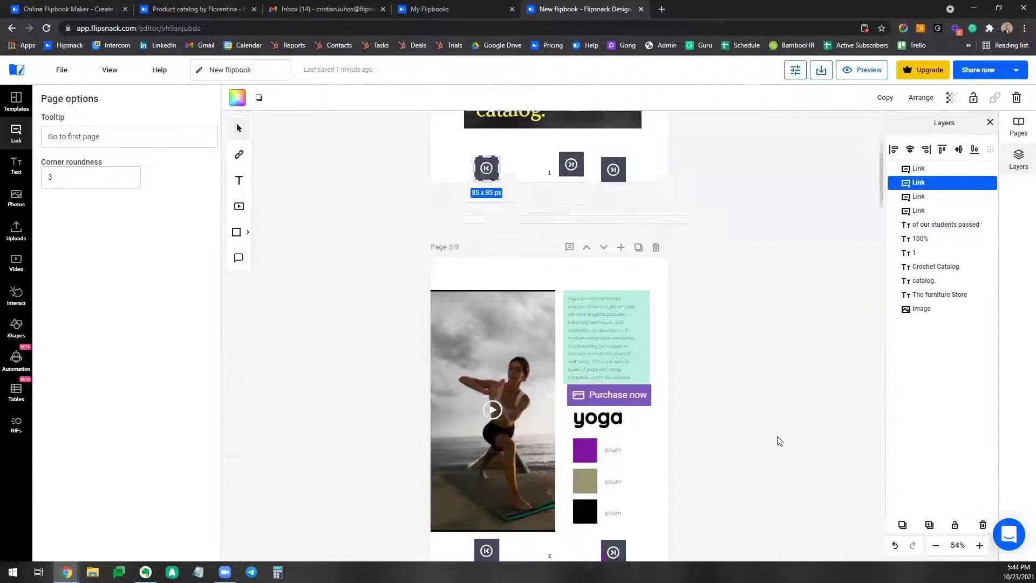
pyautogui.scroll(-4, 780, 441)
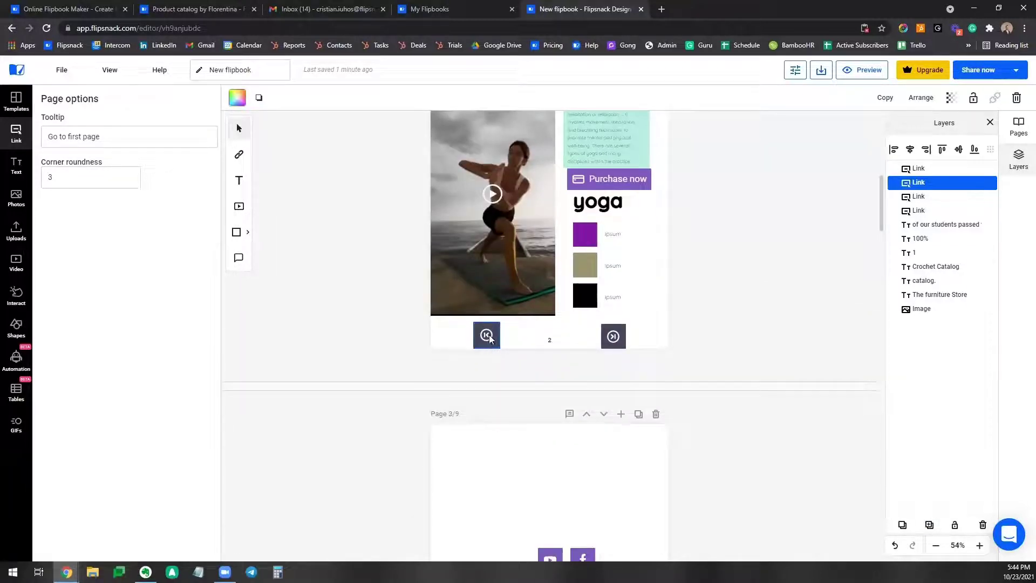
pyautogui.scroll(-8, 540, 345)
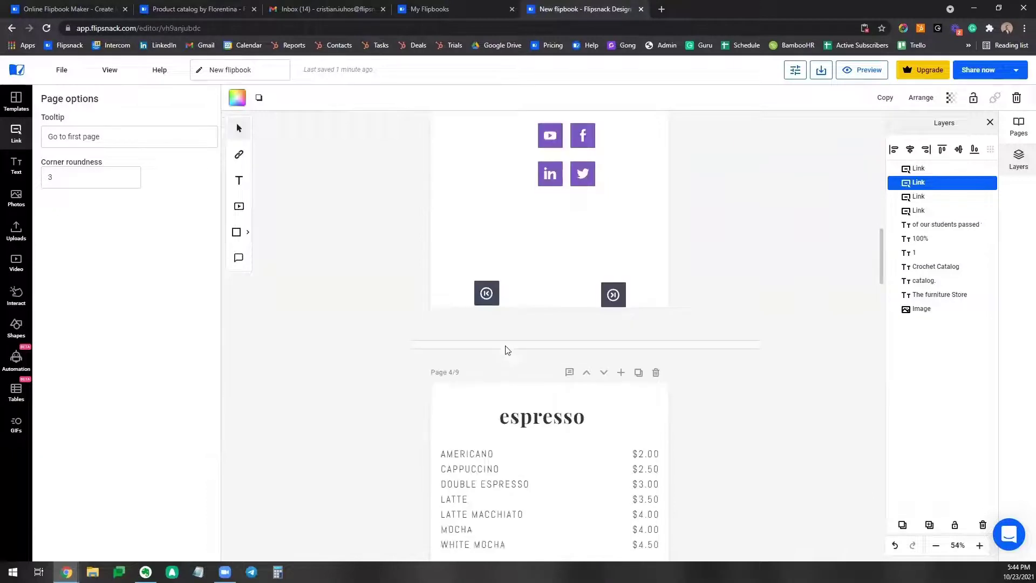
pyautogui.scroll(-7, 641, 398)
pyautogui.scroll(-4, 799, 394)
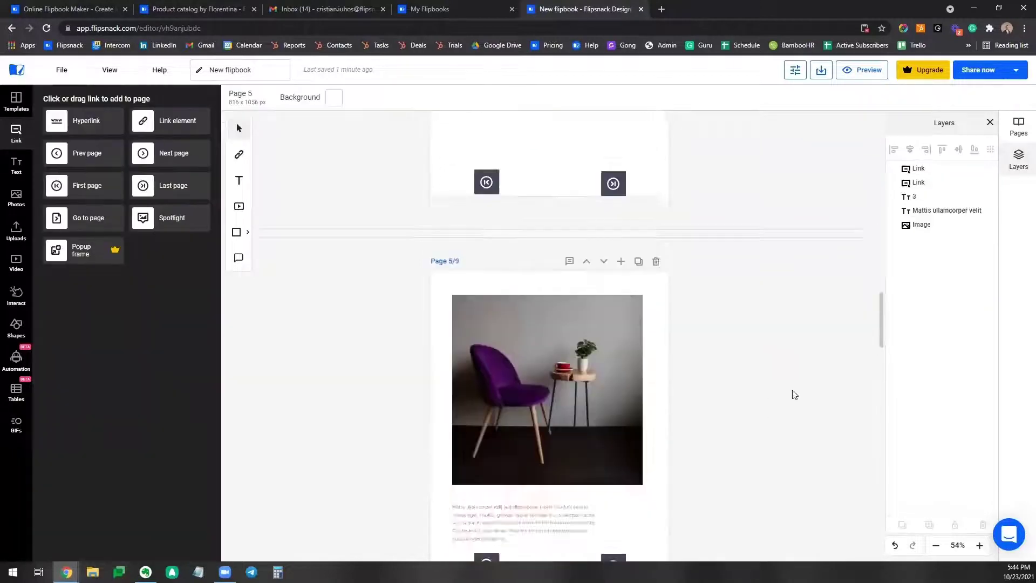
# Test the First page button on the espresso page and the Last page button on the cover in the preview.
pyautogui.click(866, 70)
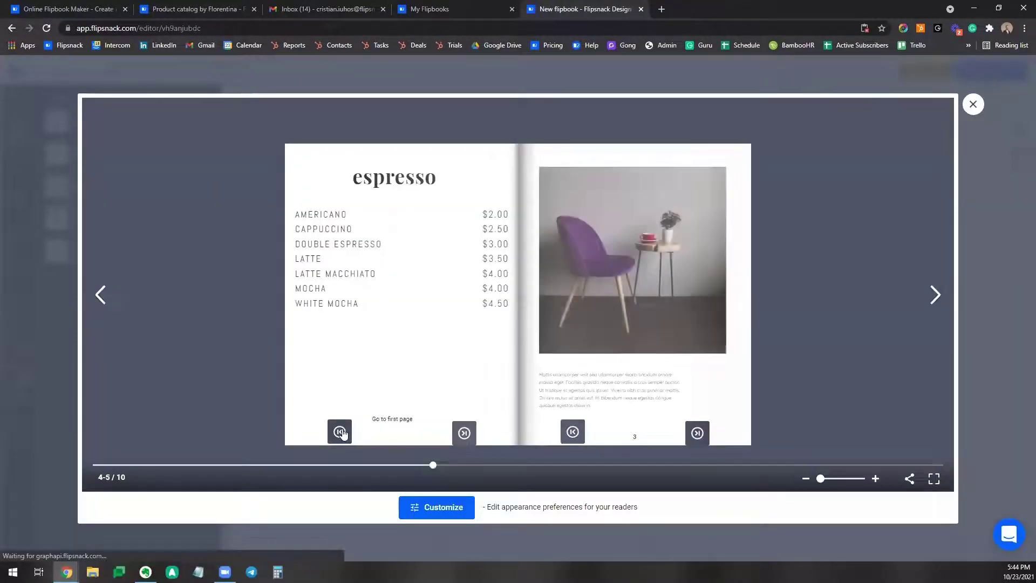
pyautogui.click(340, 431)
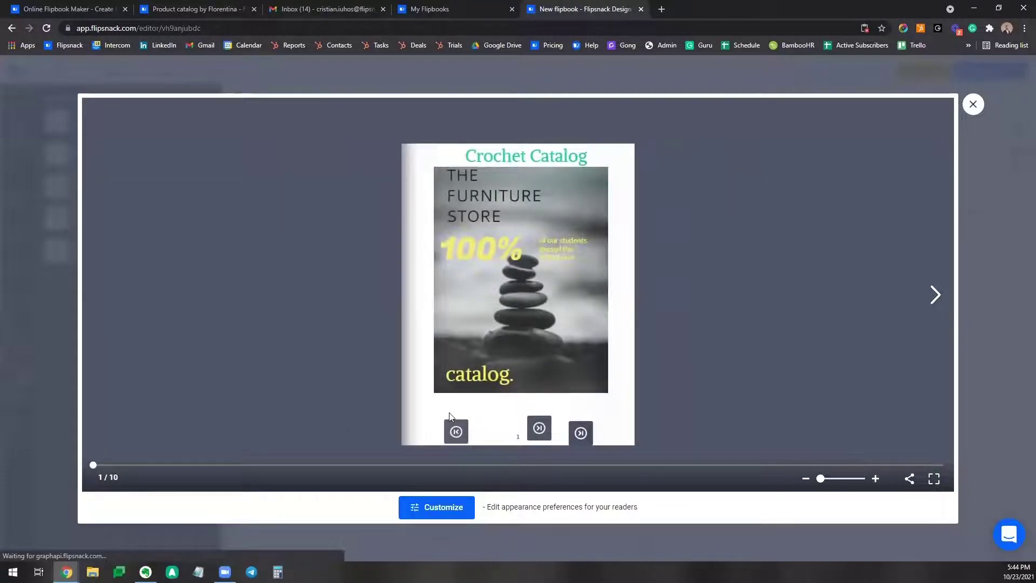
pyautogui.click(549, 430)
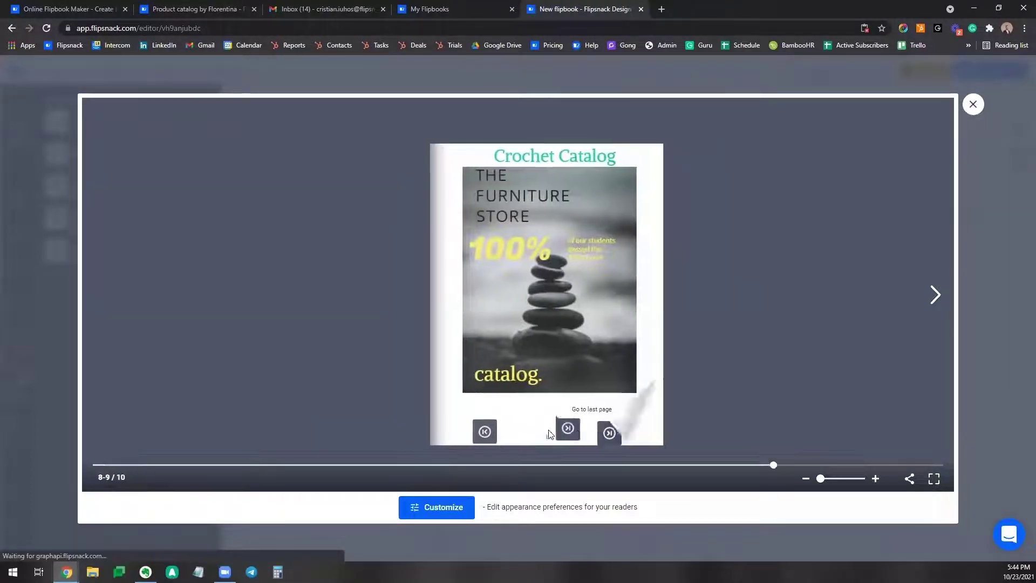
pyautogui.click(980, 110)
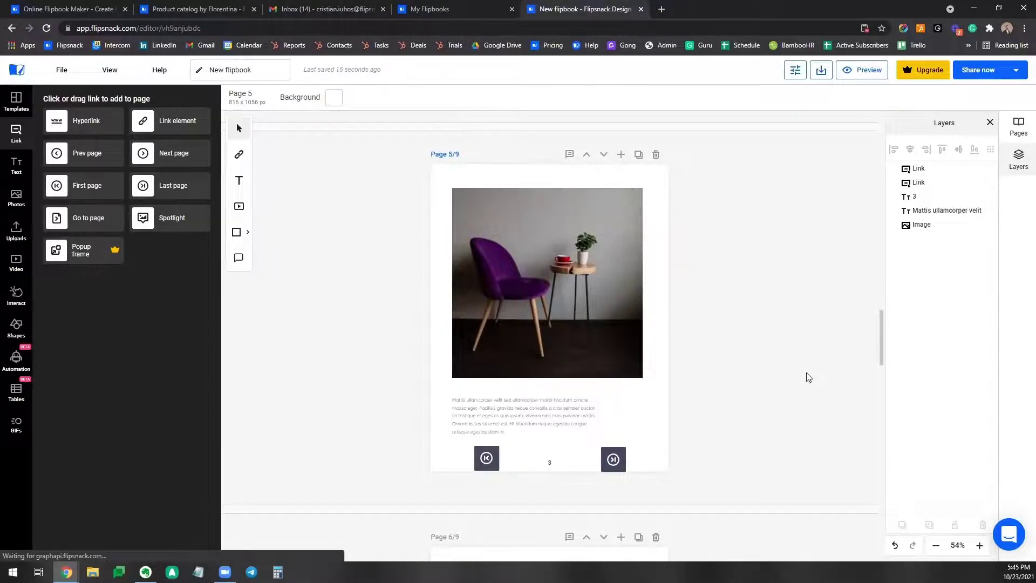
pyautogui.scroll(15, 768, 351)
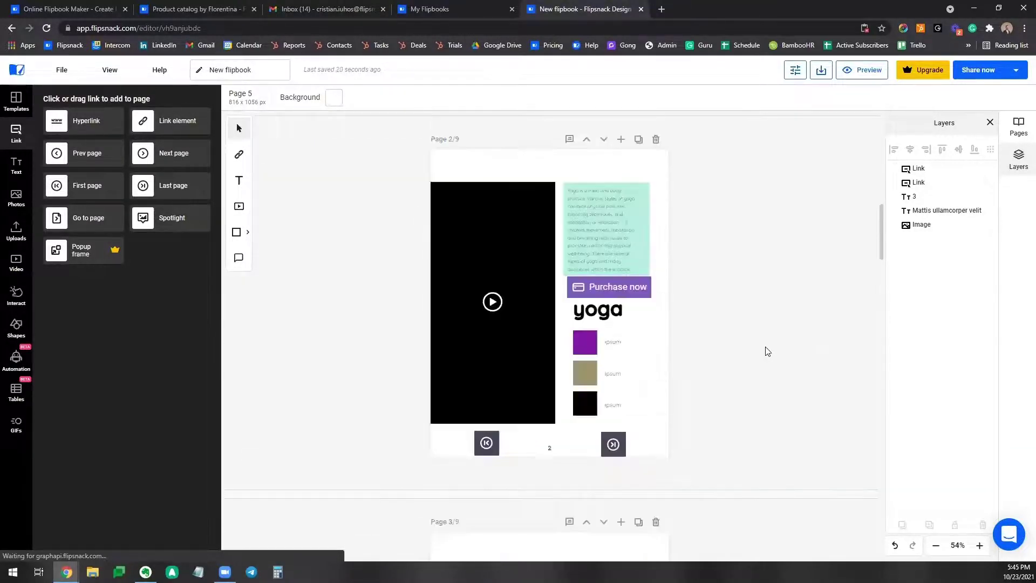
pyautogui.scroll(5, 756, 404)
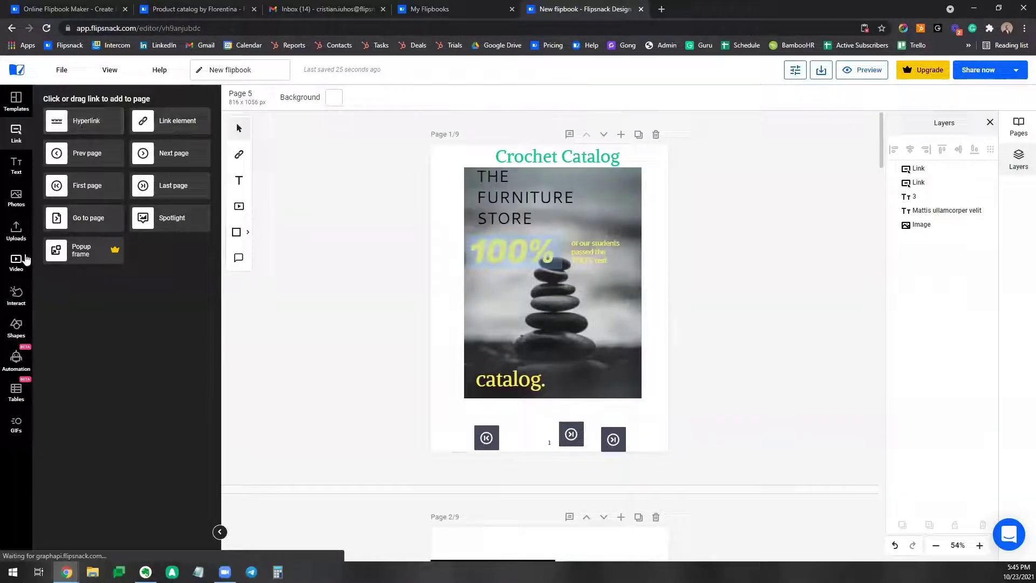
pyautogui.click(16, 294)
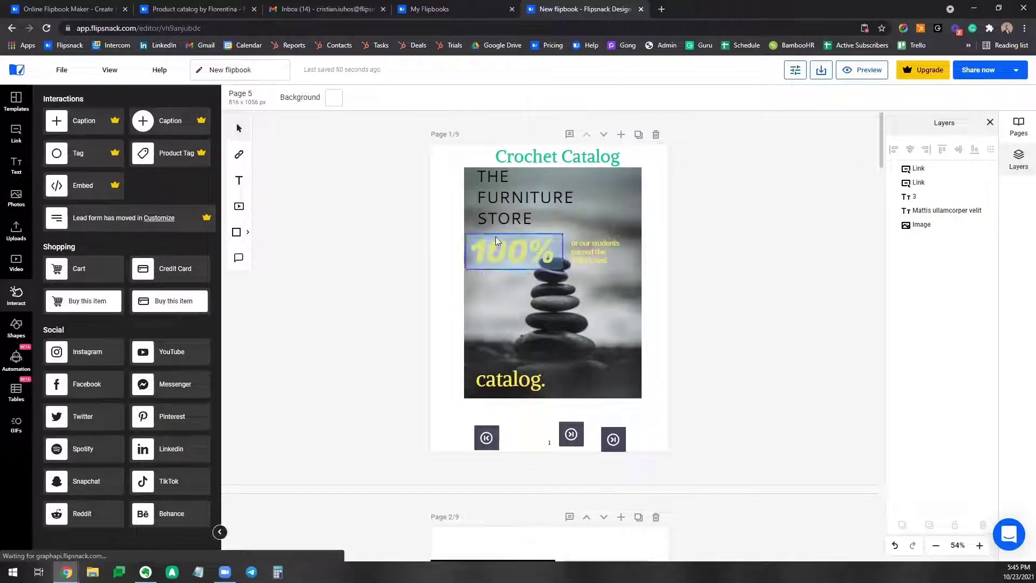
pyautogui.click(531, 254)
pyautogui.click(349, 273)
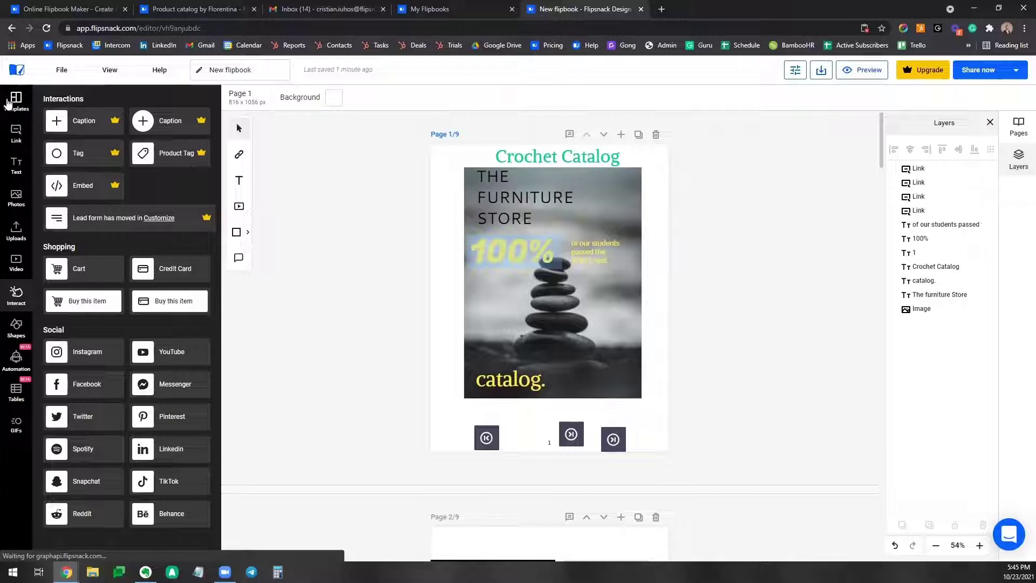
# Add a hyperlink area below the cover photo on page 1, linked to the copied Amazon AirPods Pro product URL.
pyautogui.click(16, 135)
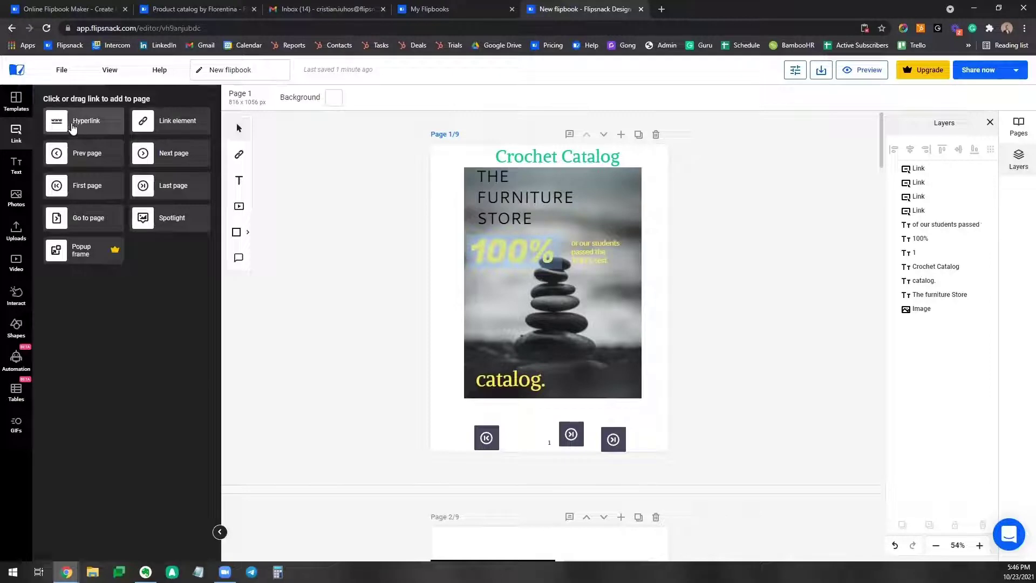
pyautogui.moveTo(83, 127); pyautogui.dragTo(542, 414)
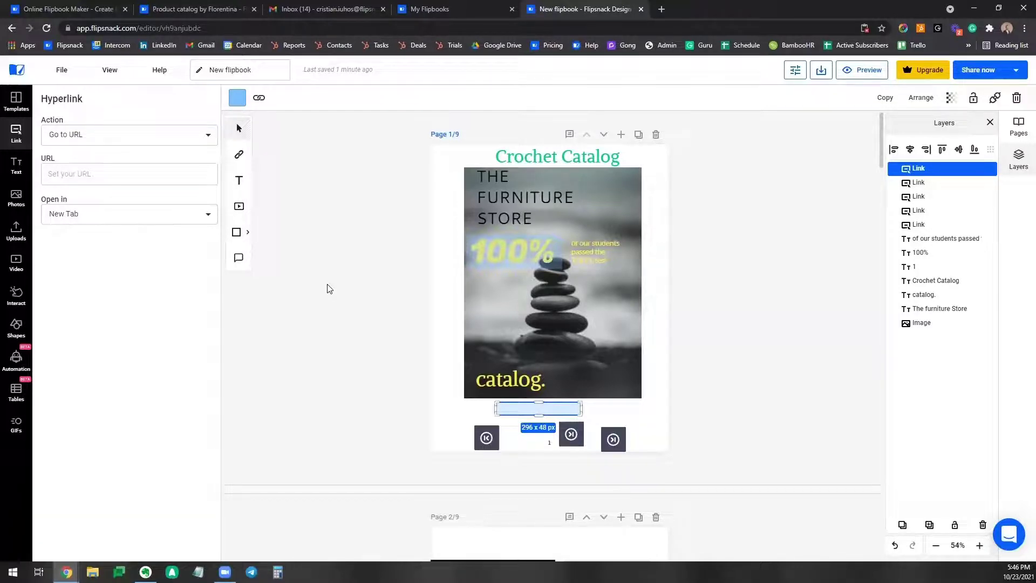
pyautogui.click(105, 174)
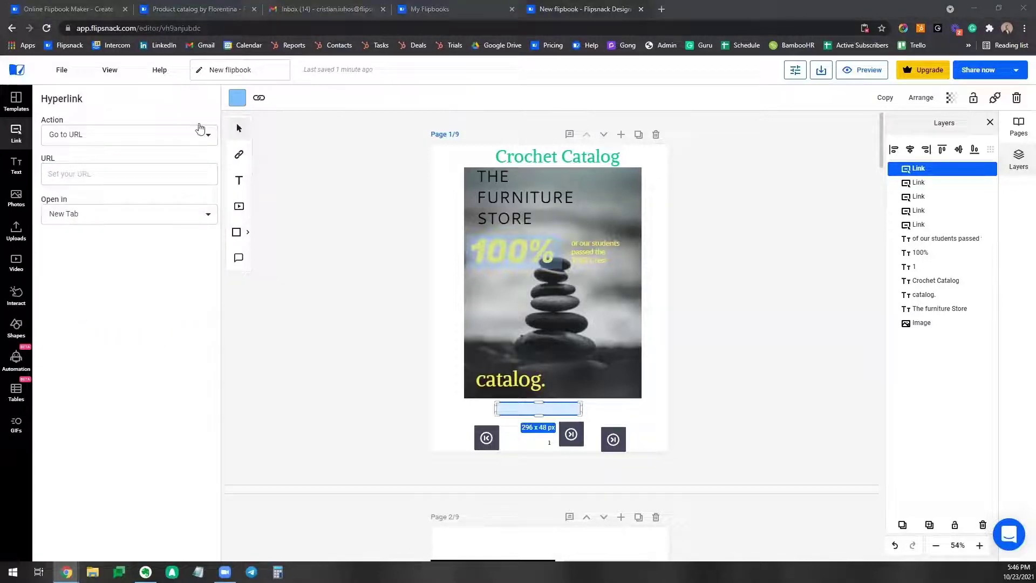
pyautogui.click(89, 174)
pyautogui.hotkey('ctrl', 'v')
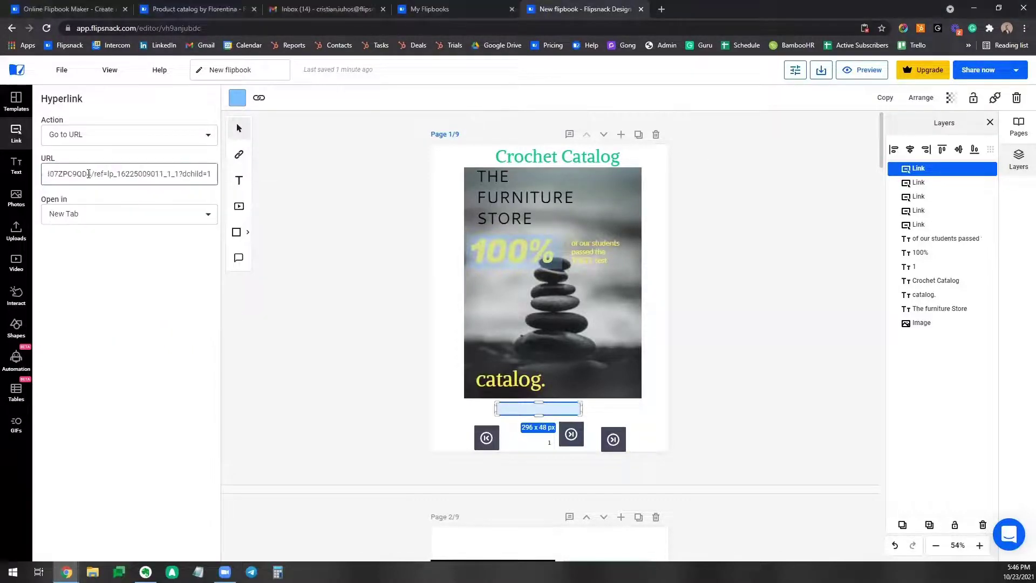
pyautogui.press('Home')
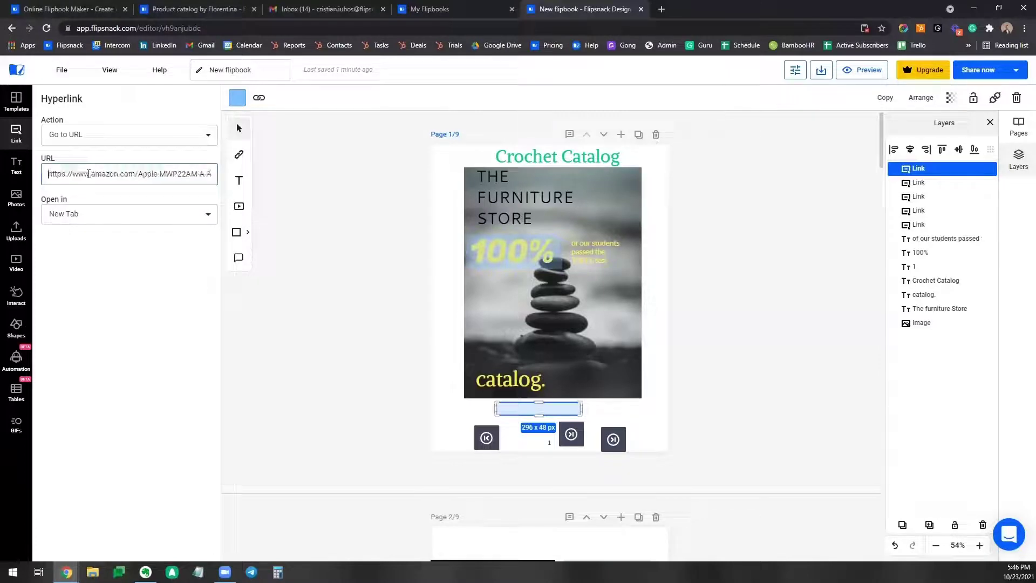
pyautogui.click(369, 307)
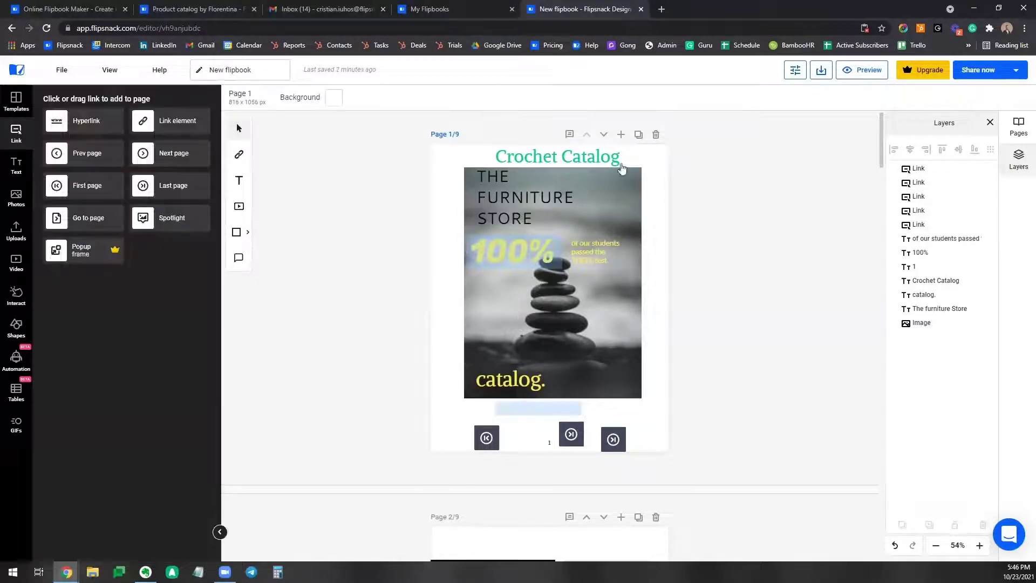
# Test the cover's new hyperlink in the preview and return to the editor.
pyautogui.click(862, 69)
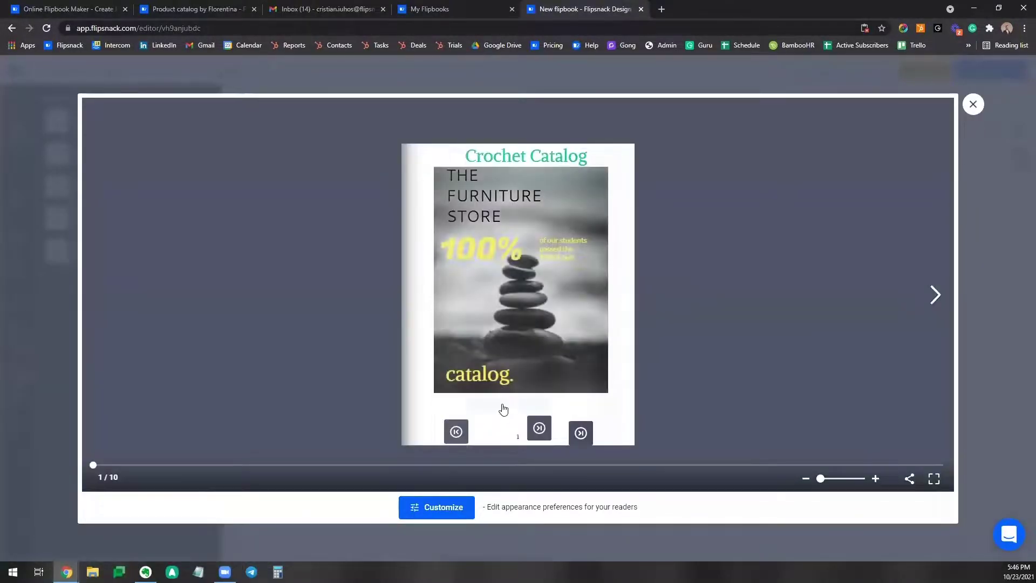
pyautogui.click(491, 405)
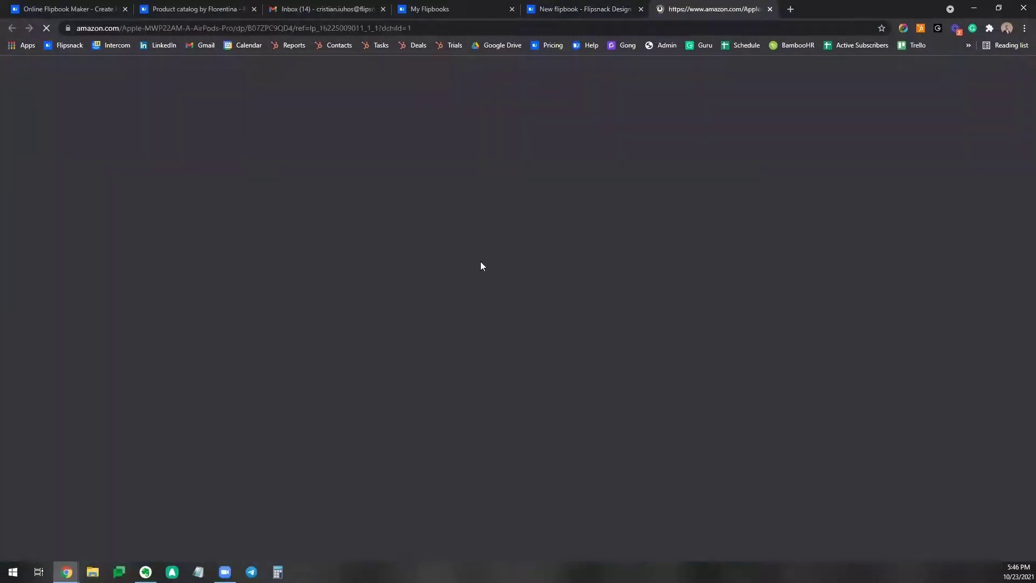
pyautogui.hotkey('ctrl', 'shift', 'Tab')
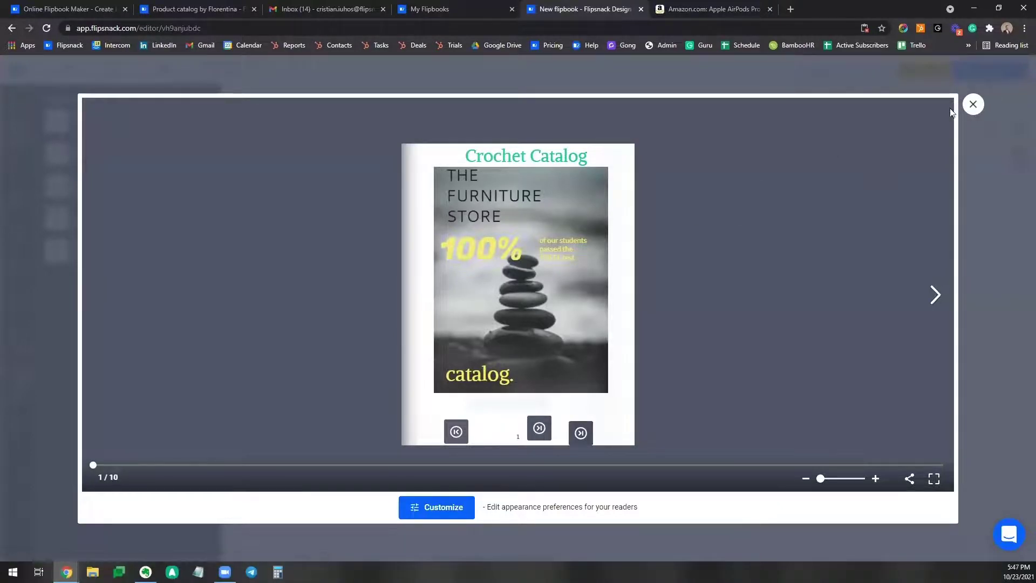
pyautogui.click(974, 104)
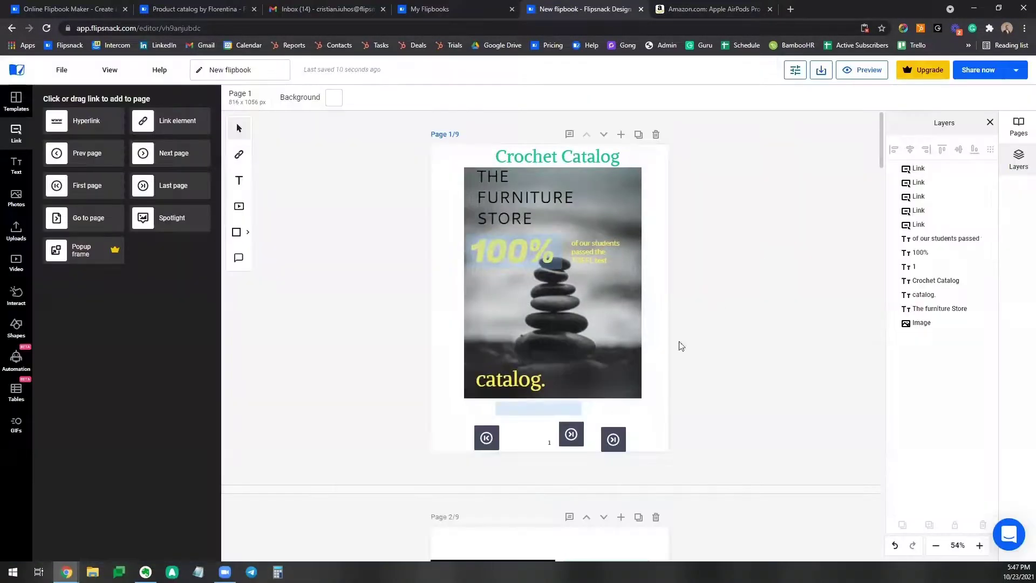
# Center the hyperlink area beneath the cover photo and raise its opacity to 93.
pyautogui.click(518, 413)
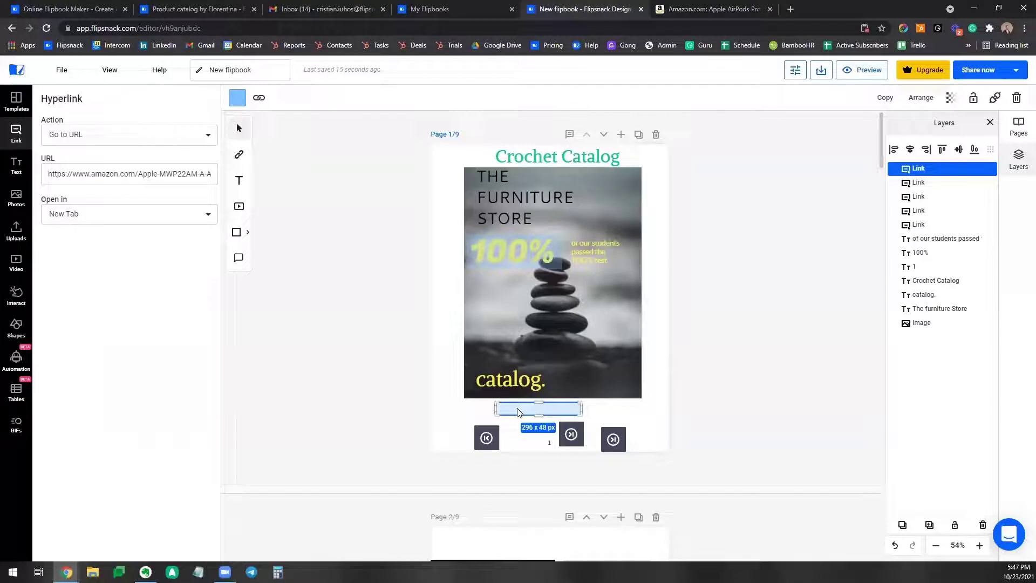
pyautogui.moveTo(567, 414); pyautogui.dragTo(578, 414)
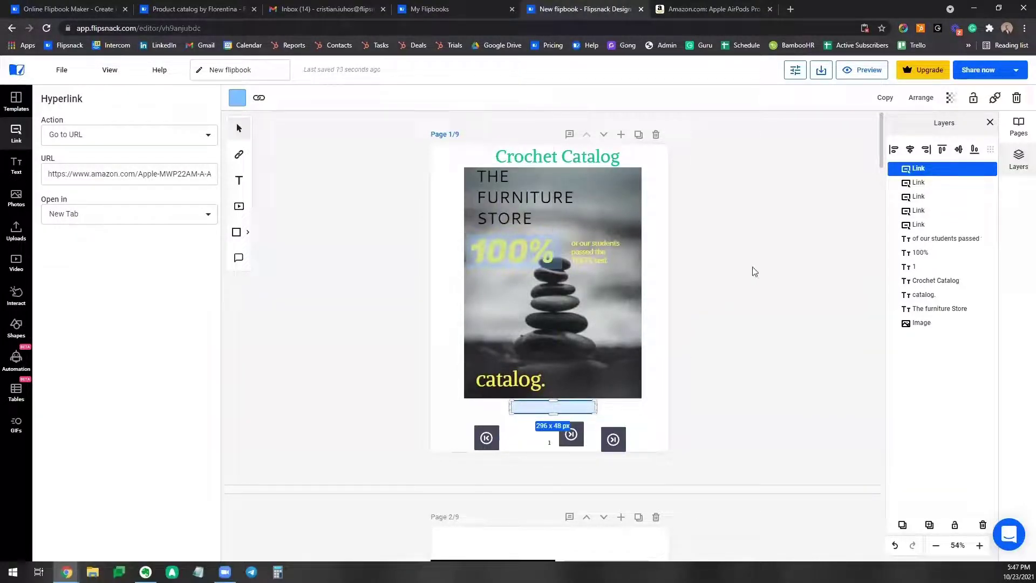
pyautogui.click(956, 102)
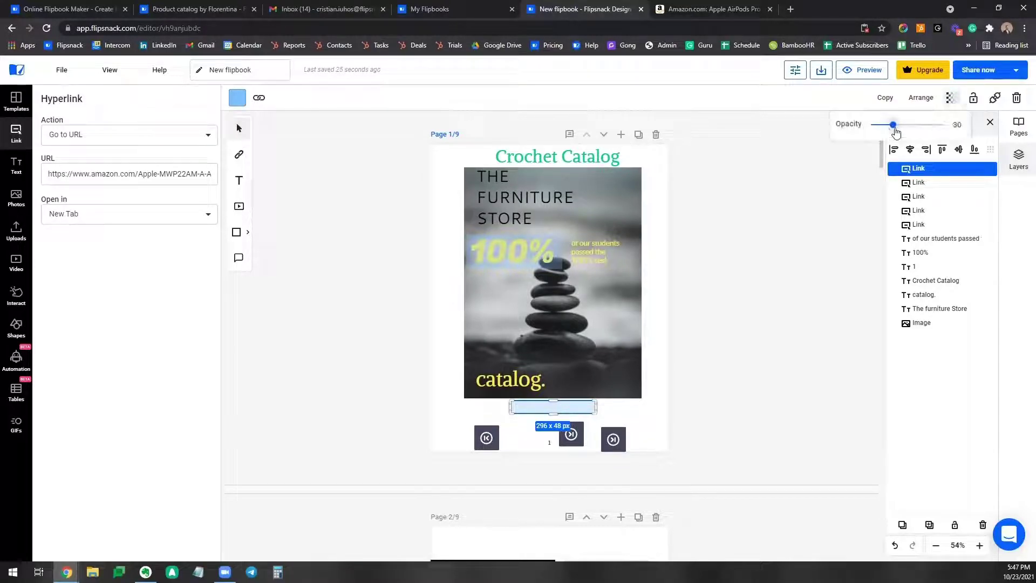
pyautogui.moveTo(894, 125); pyautogui.dragTo(940, 130)
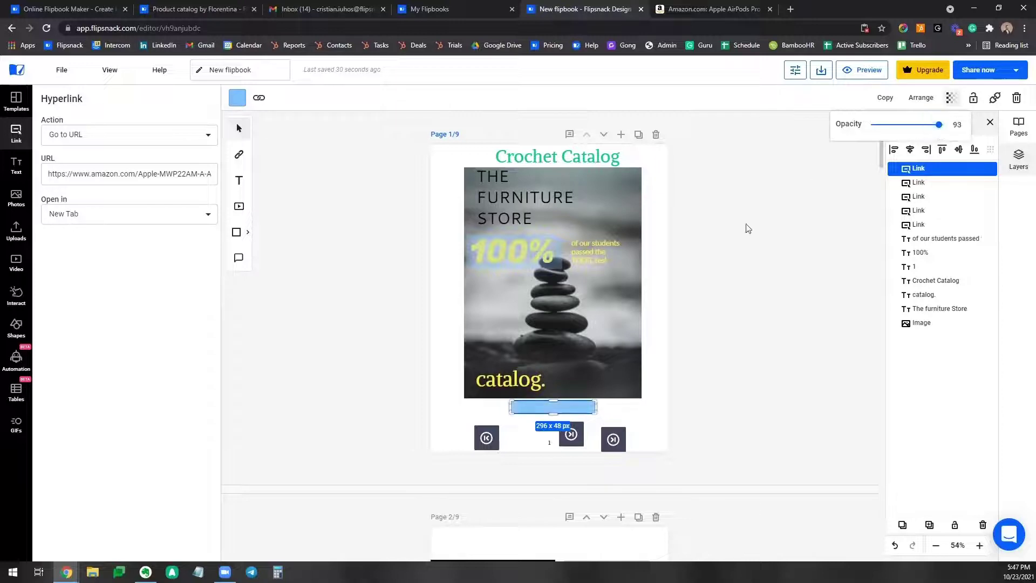
pyautogui.click(653, 429)
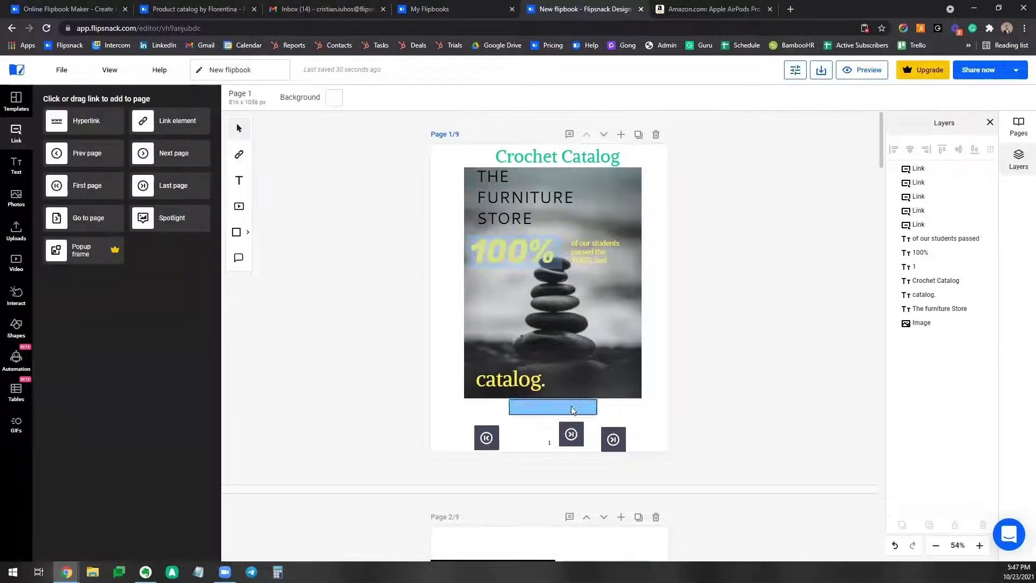
# Set the opacity of the hyperlink area on page 1 to 100 and check the cover in the preview.
pyautogui.click(567, 408)
pyautogui.click(950, 98)
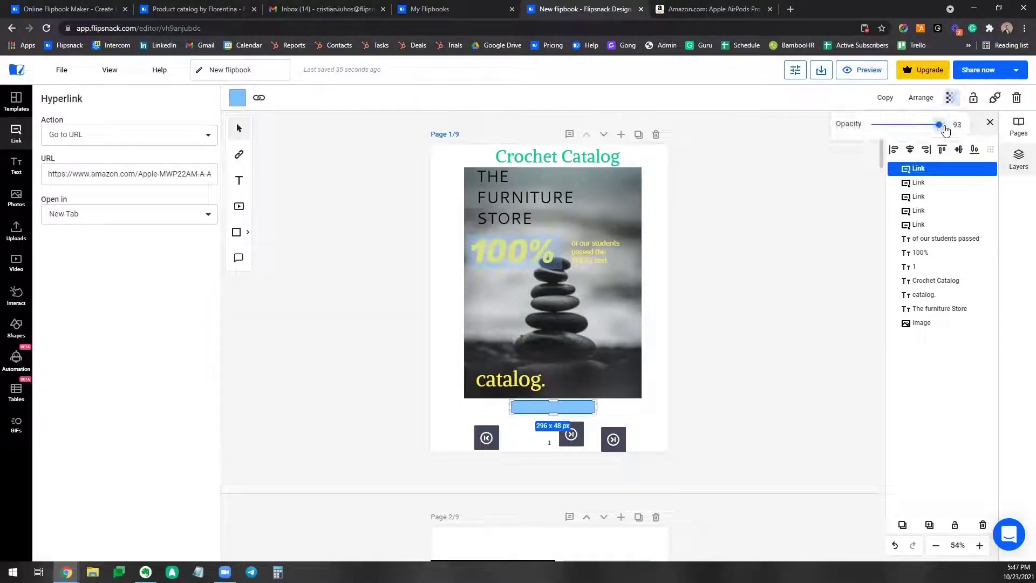
pyautogui.click(672, 379)
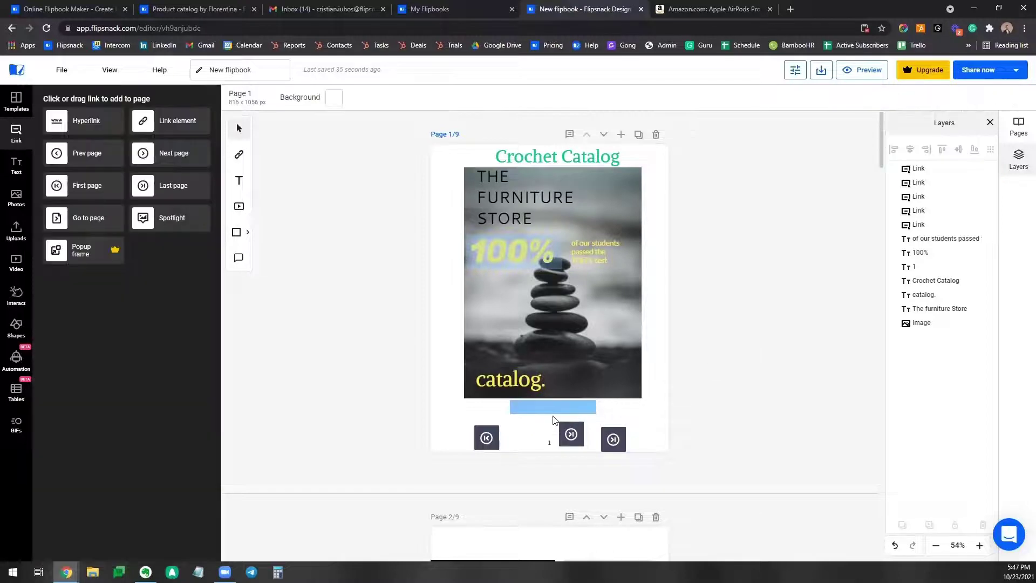
pyautogui.click(558, 413)
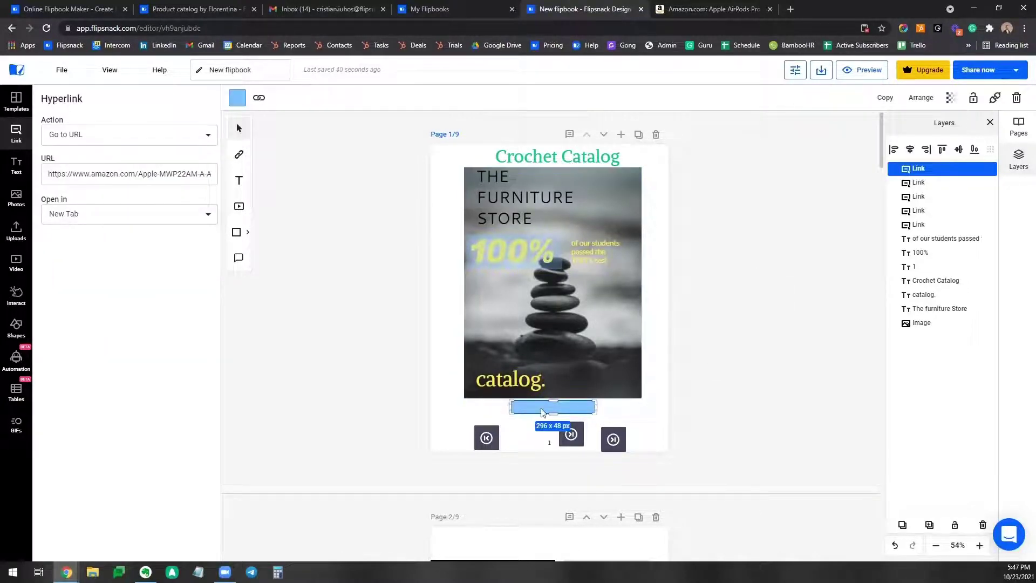
pyautogui.click(951, 99)
pyautogui.moveTo(928, 130); pyautogui.dragTo(956, 128)
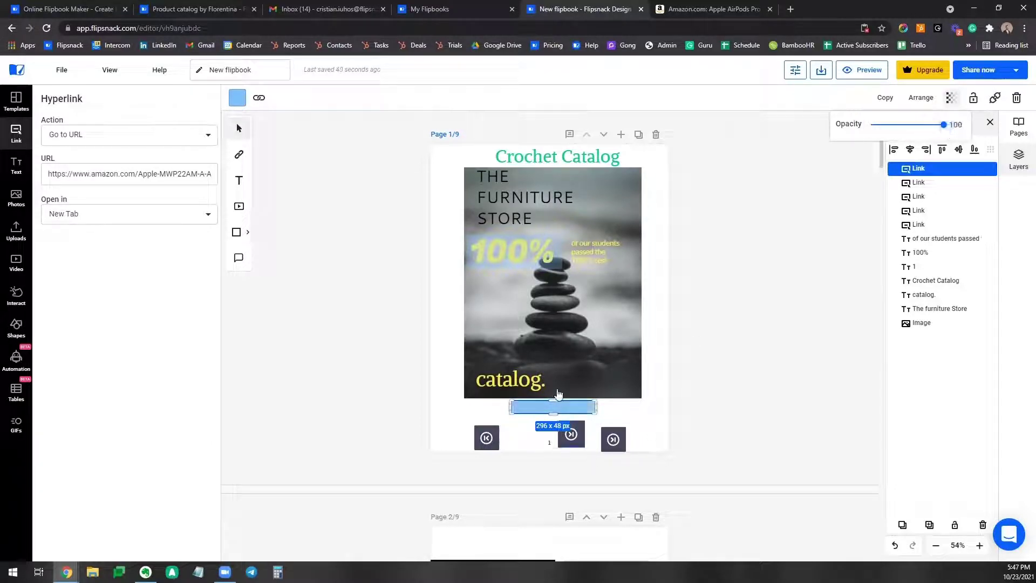
pyautogui.click(389, 436)
pyautogui.click(866, 76)
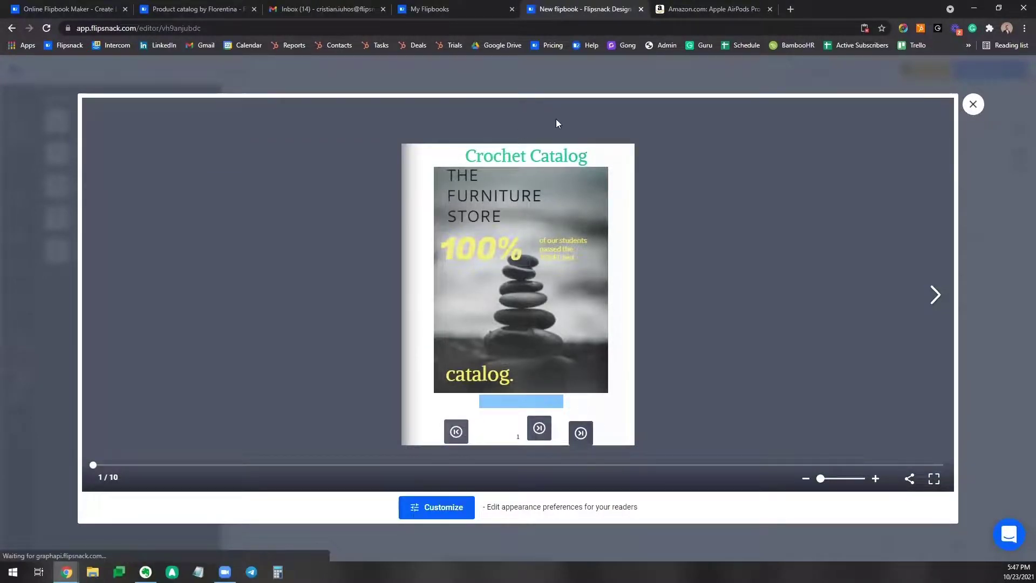
pyautogui.click(973, 105)
# Raise the opacity of the green hyperlink over the yoga text on page 2 to about 50 and check it in the preview.
pyautogui.scroll(-5, 650, 338)
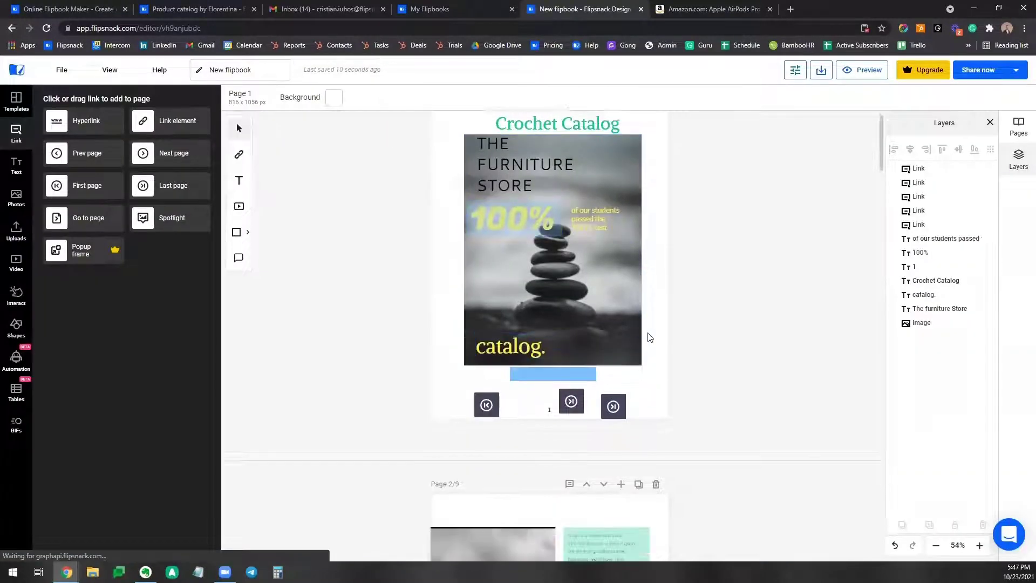
pyautogui.scroll(2, 650, 339)
pyautogui.scroll(-4, 645, 372)
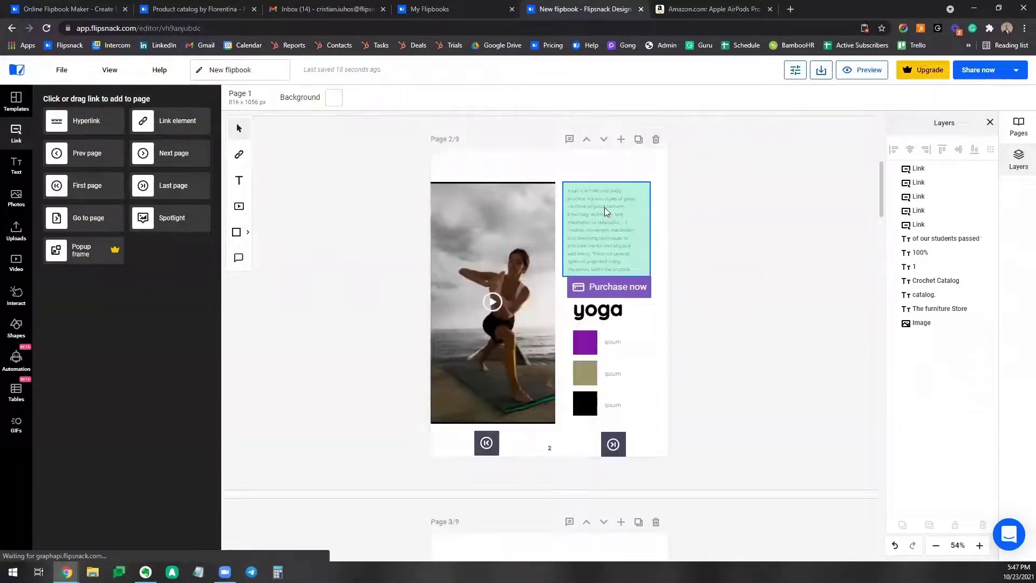
pyautogui.click(608, 234)
pyautogui.scroll(1, 616, 236)
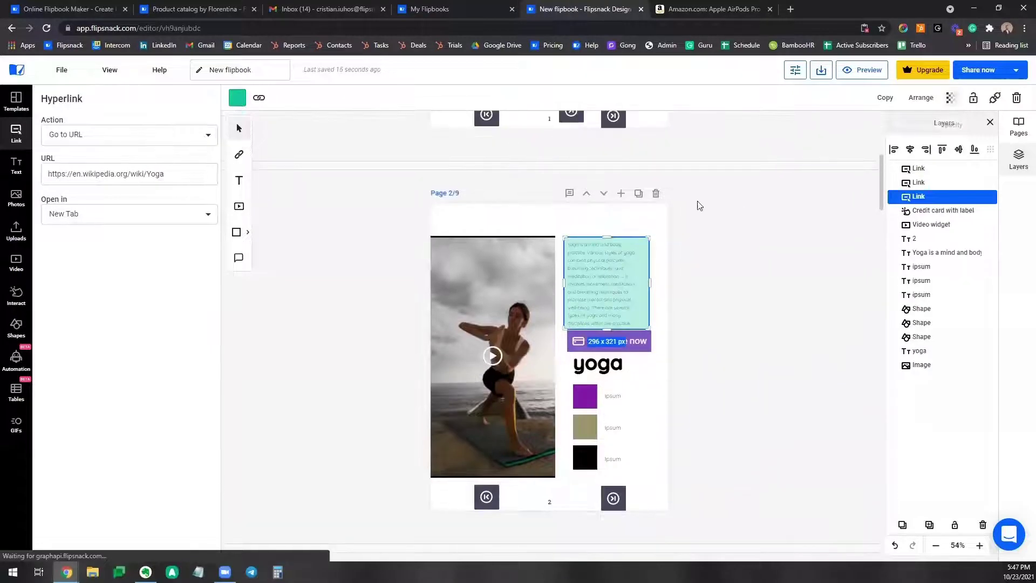
pyautogui.click(952, 100)
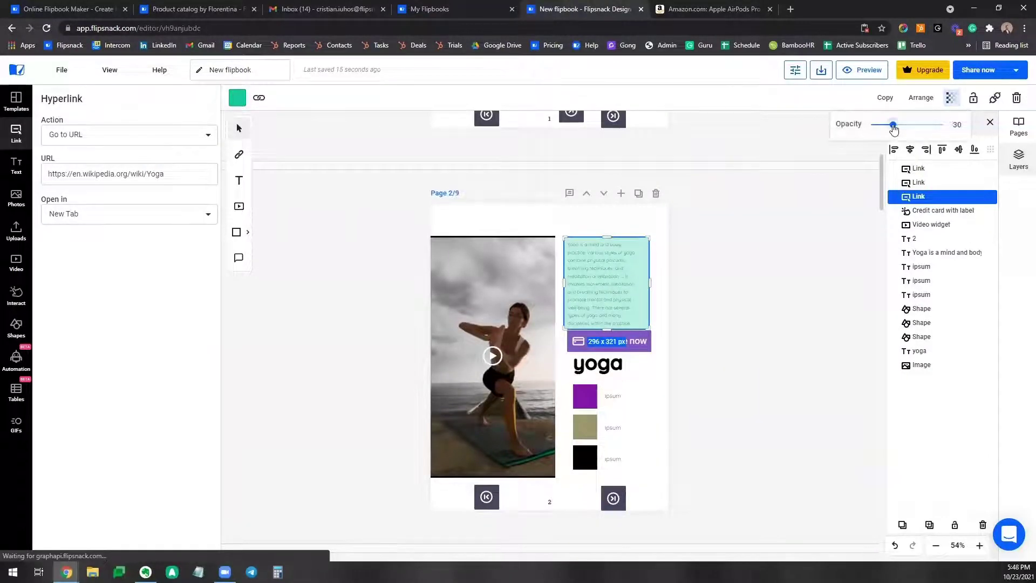
pyautogui.moveTo(920, 128); pyautogui.dragTo(893, 127)
pyautogui.moveTo(894, 127); pyautogui.dragTo(900, 128)
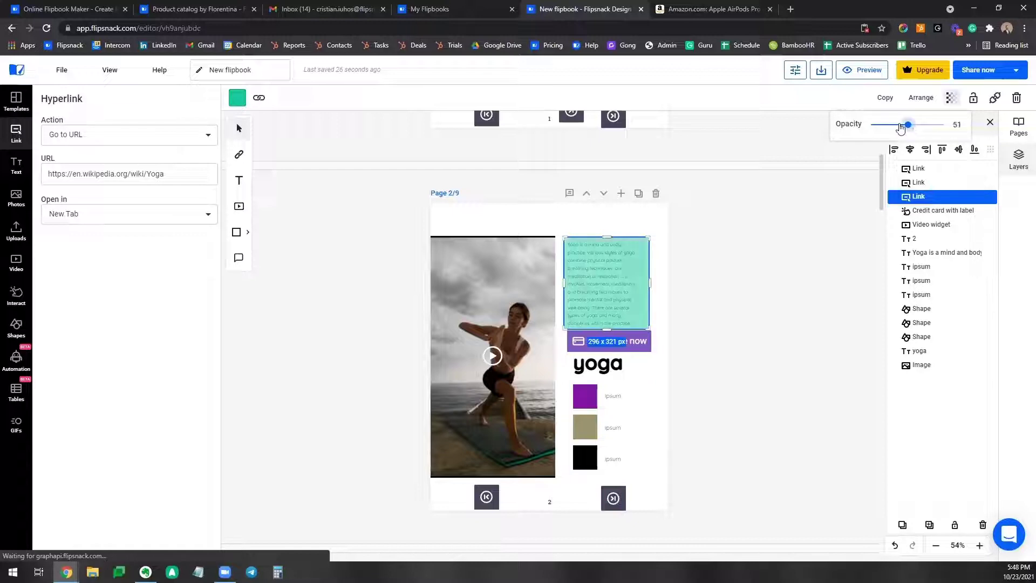
pyautogui.click(862, 70)
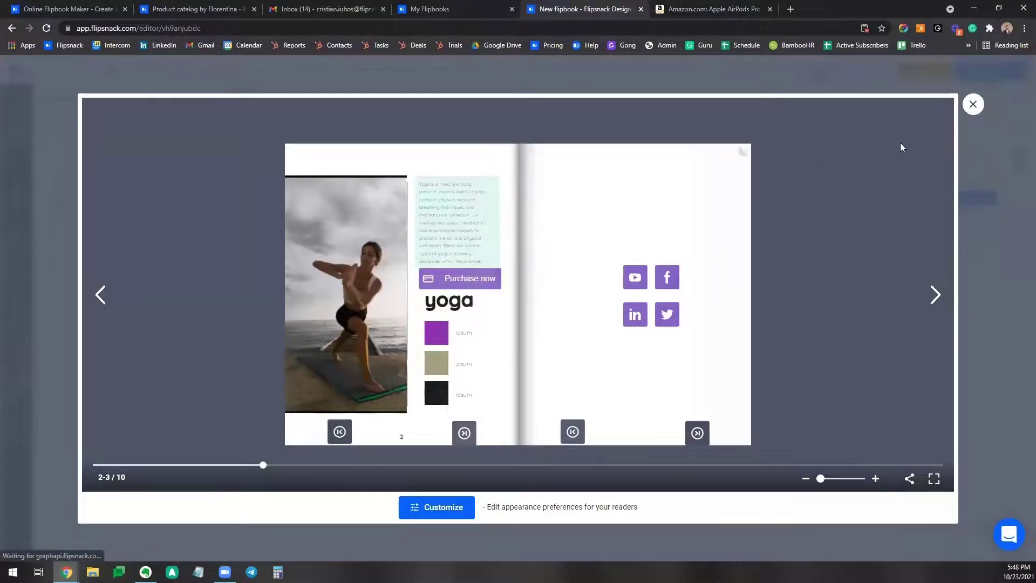
pyautogui.click(973, 104)
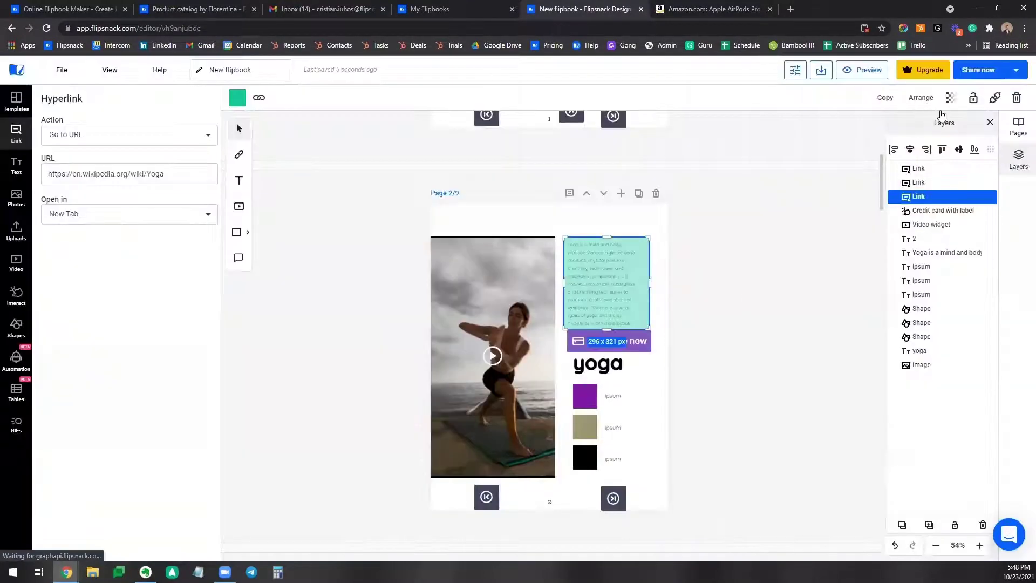
# Review the opacity of the green yoga hyperlink and preview pages 2-3 again.
pyautogui.click(951, 102)
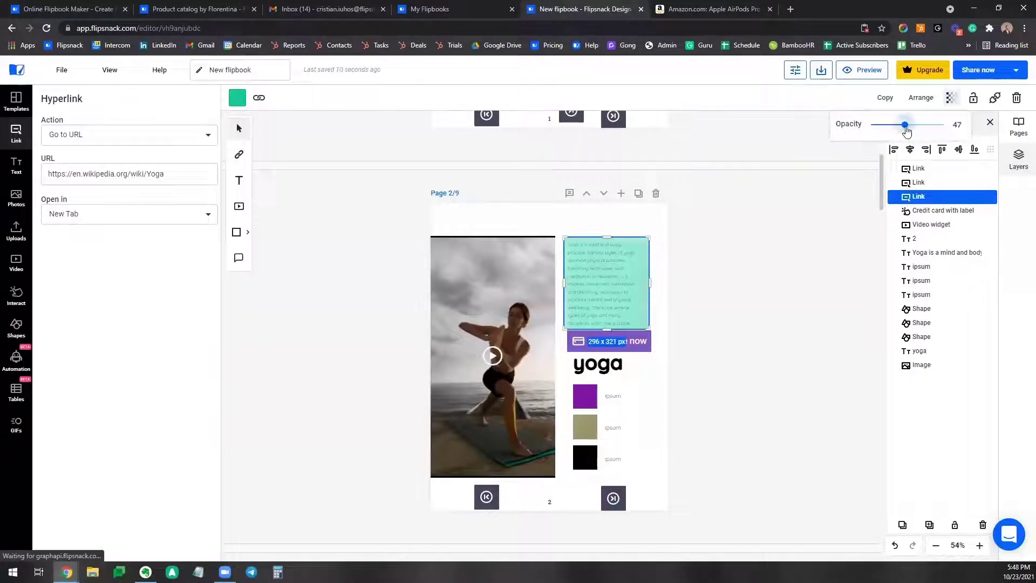
pyautogui.click(784, 207)
pyautogui.click(853, 73)
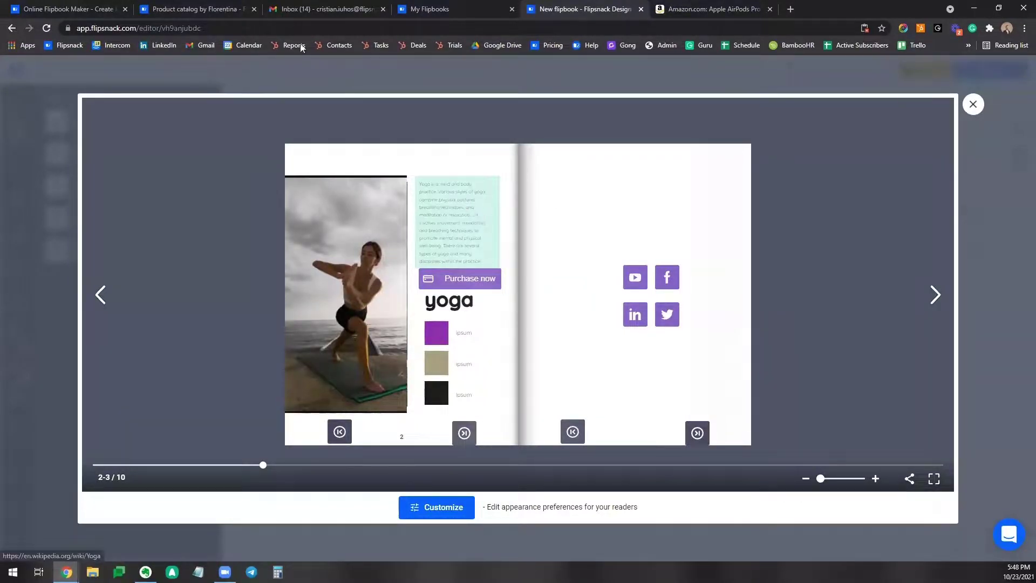
# Switch to the published product catalog, test the link on its cover, and return to the catalog.
pyautogui.click(189, 11)
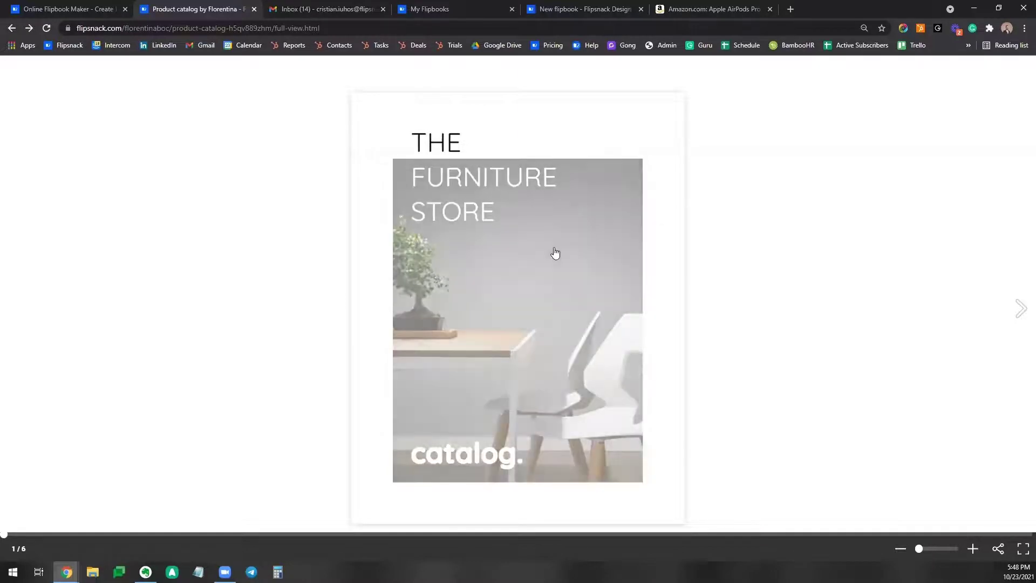
pyautogui.click(548, 275)
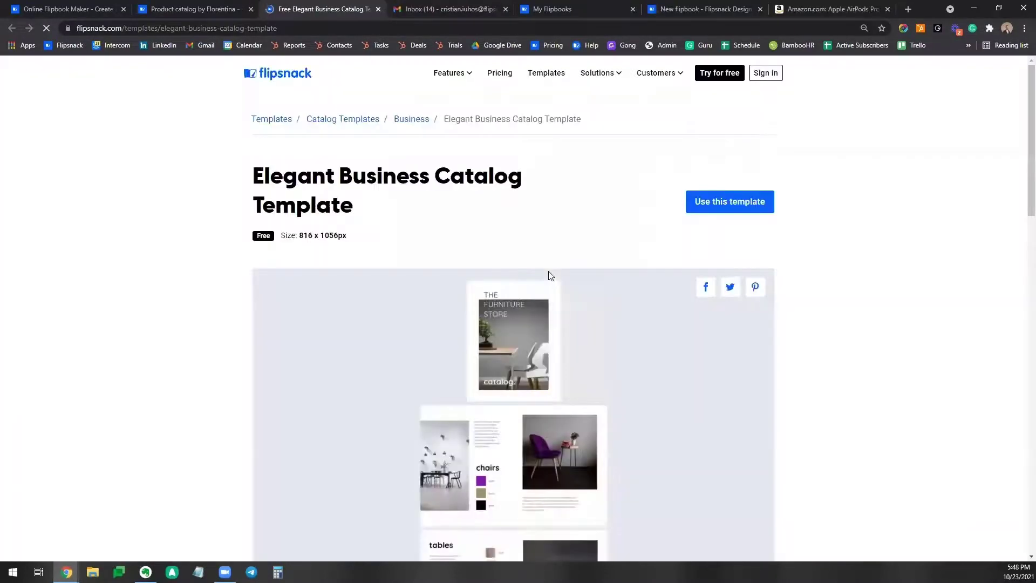
pyautogui.click(216, 12)
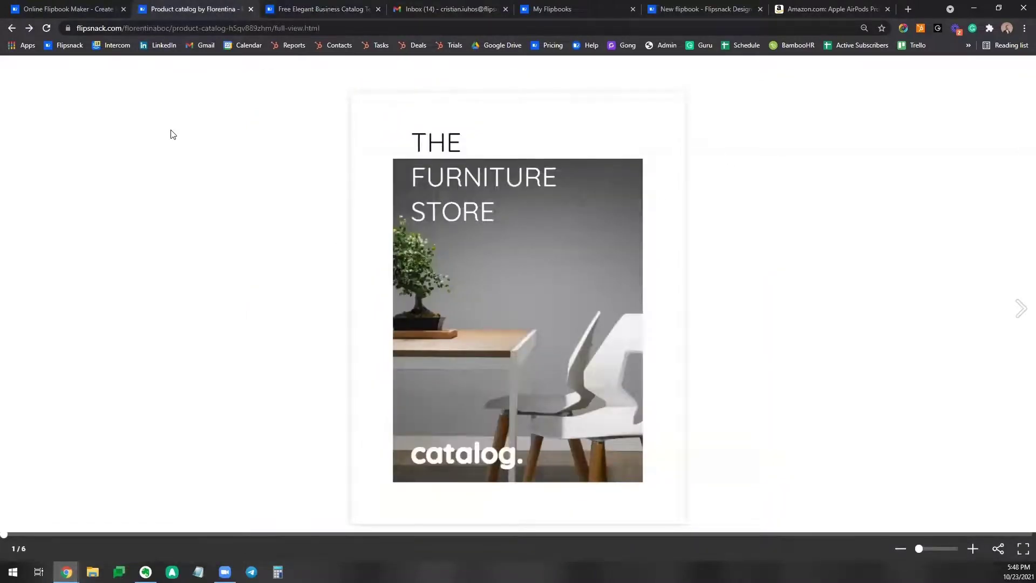
# Go to the catalog's chairs spread, test the Buy this item button, and close the page it opens.
pyautogui.click(555, 116)
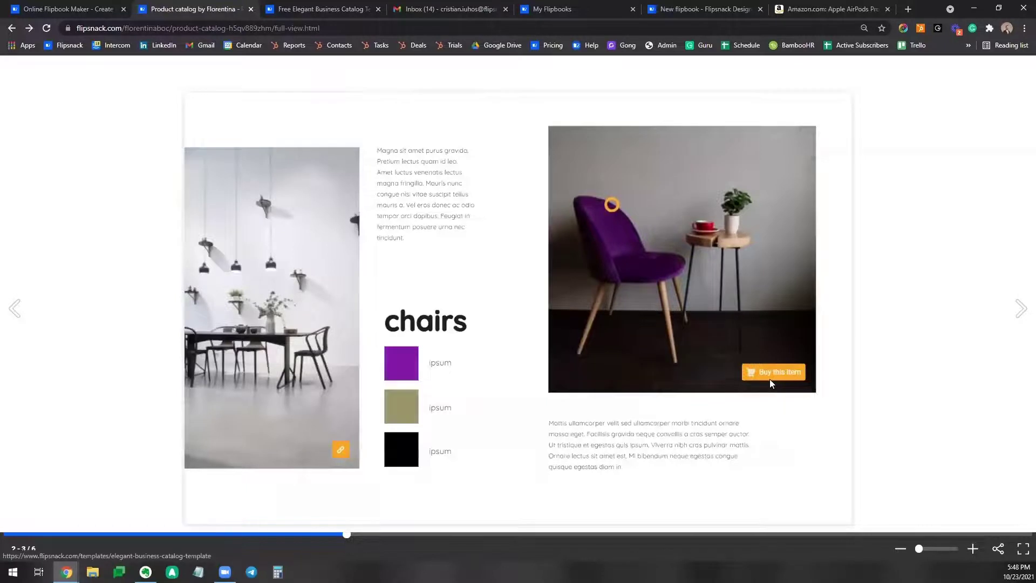
pyautogui.click(770, 372)
pyautogui.click(205, 9)
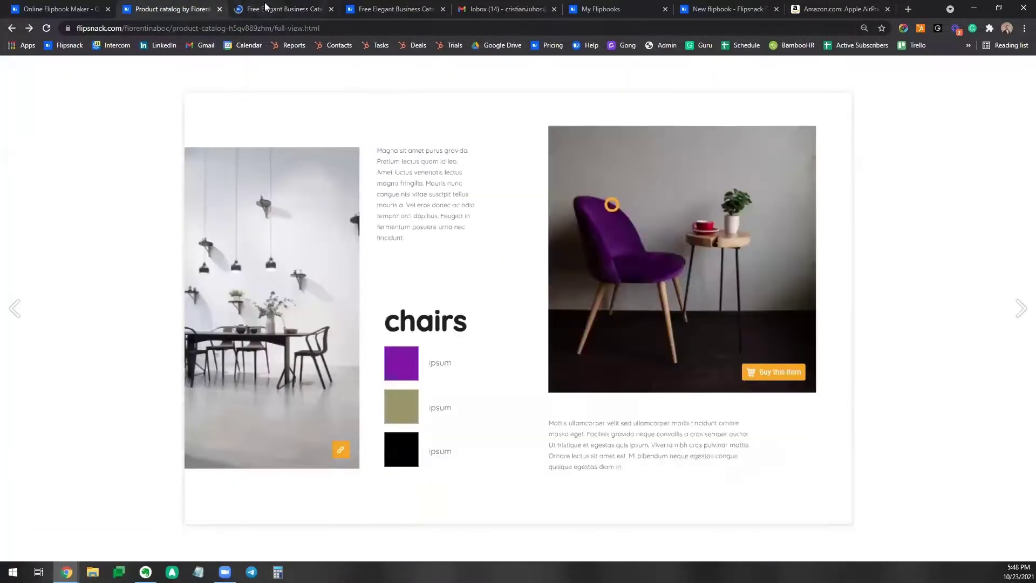
pyautogui.middleClick(265, 7)
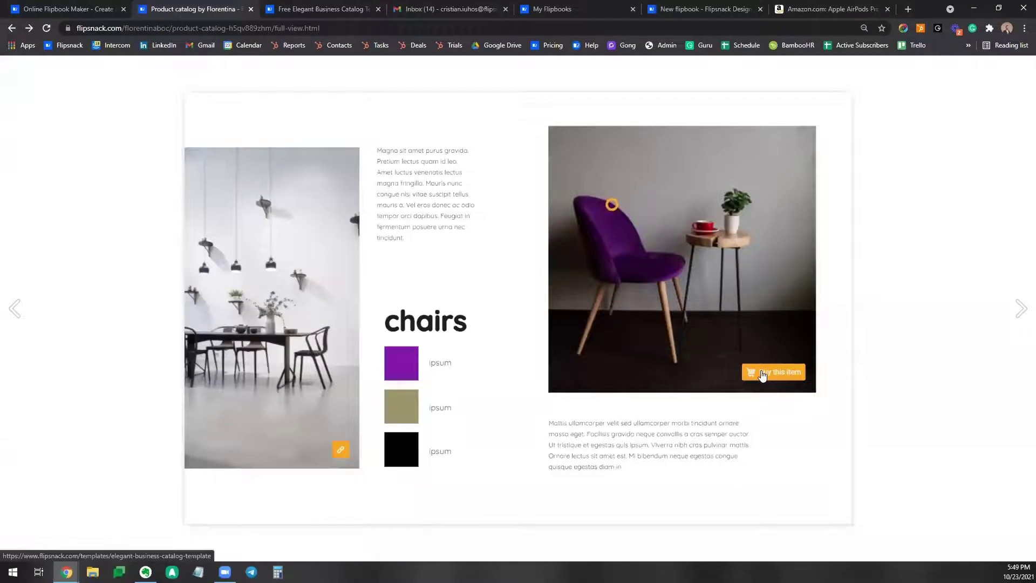
# Browse the published product catalog from the tables spread to its last page and glance at the business catalog template page.
pyautogui.click(643, 442)
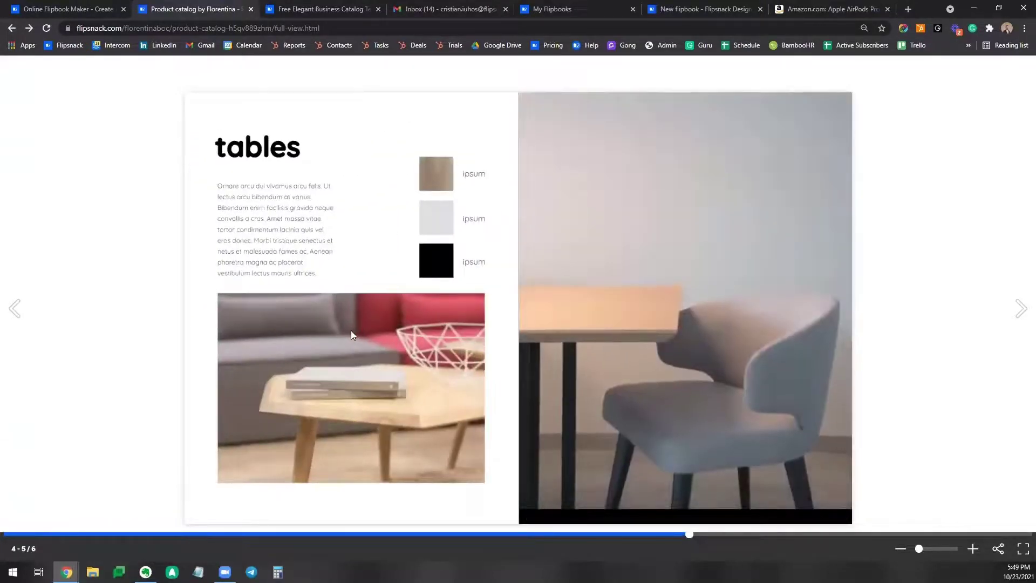
pyautogui.press('Right')
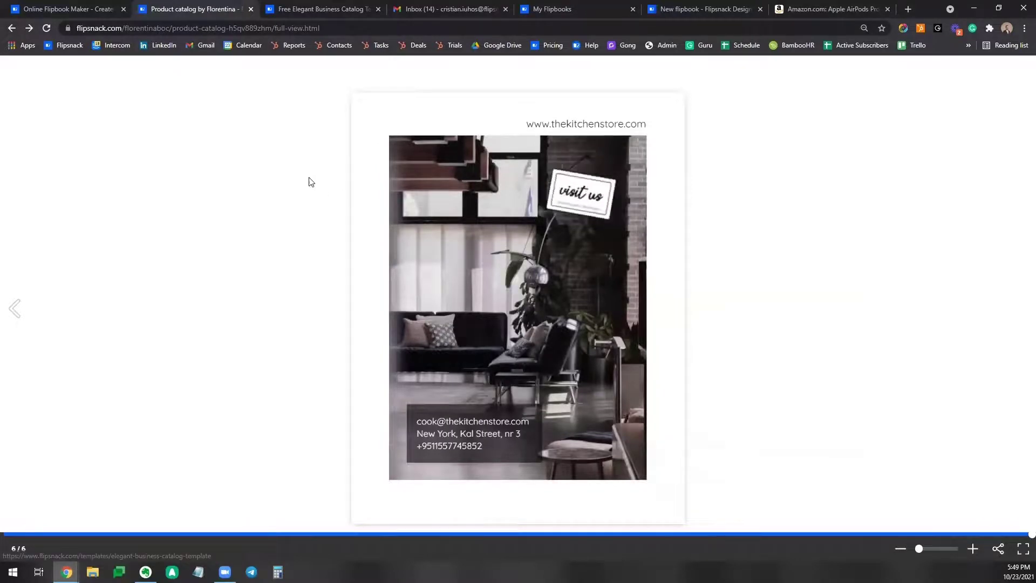
pyautogui.hotkey('ctrl', 'shift', 'Tab')
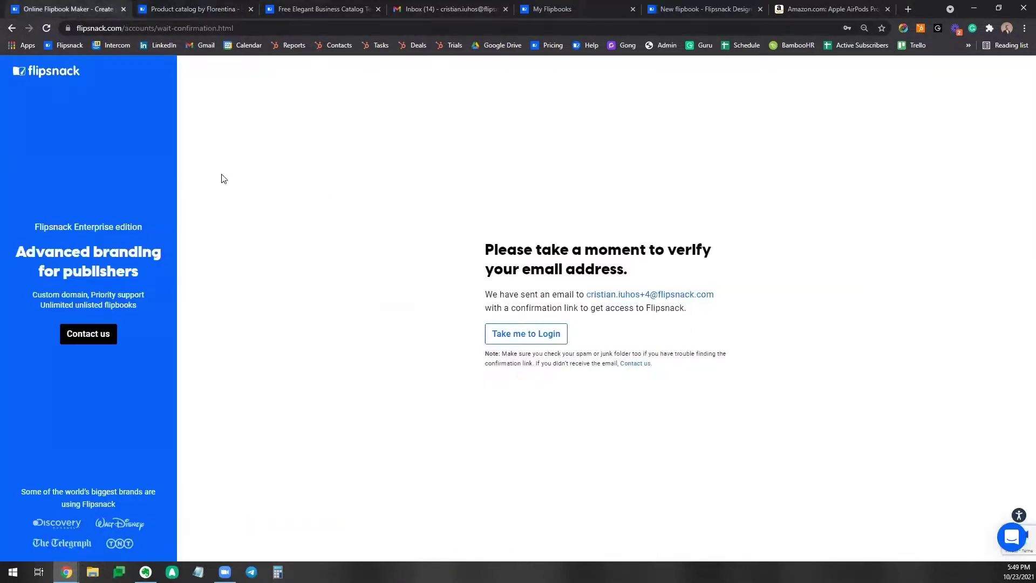
pyautogui.click(351, 6)
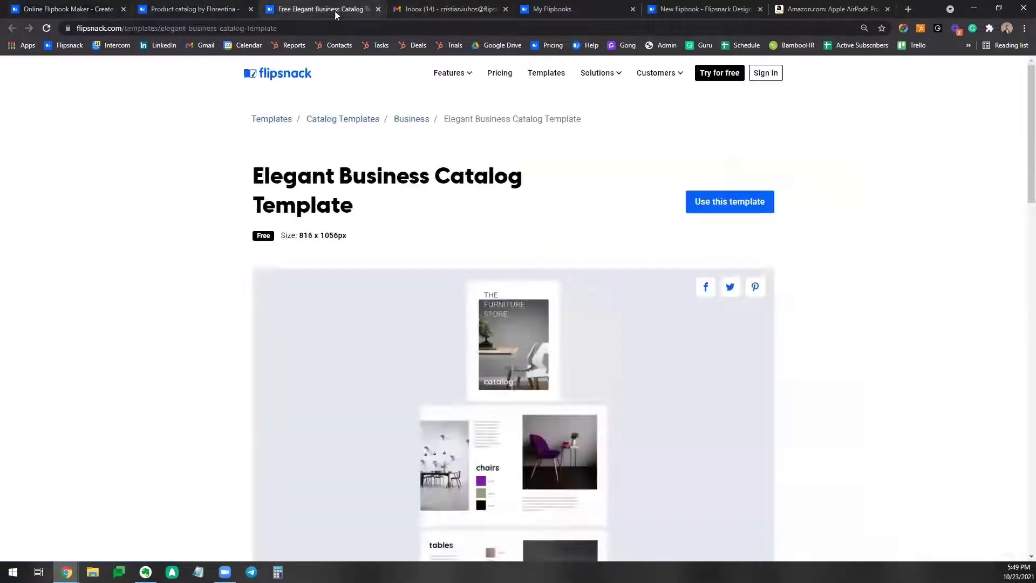
pyautogui.click(187, 9)
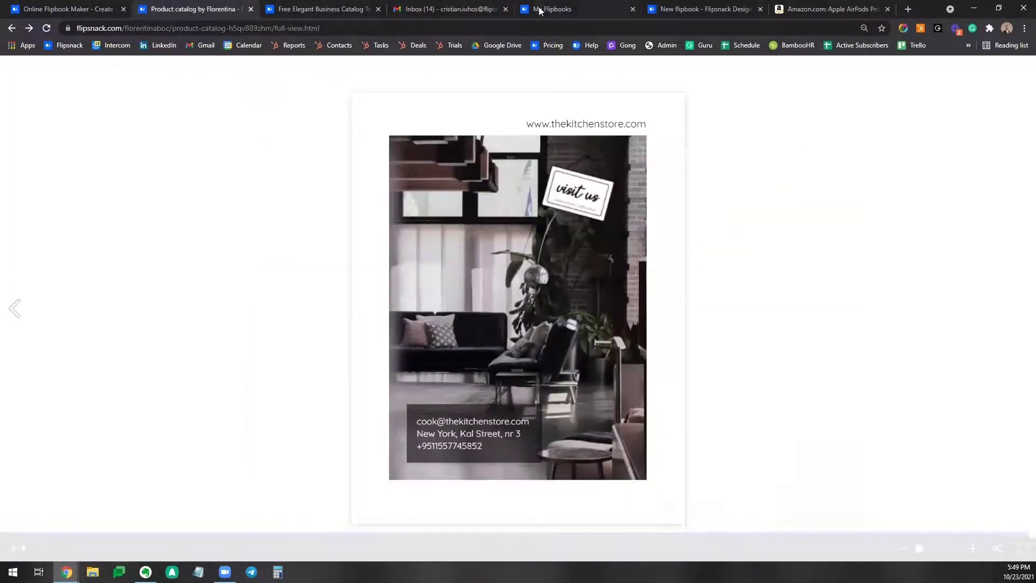
# Return to the New flipbook editor and close its preview.
pyautogui.click(621, 11)
pyautogui.click(704, 11)
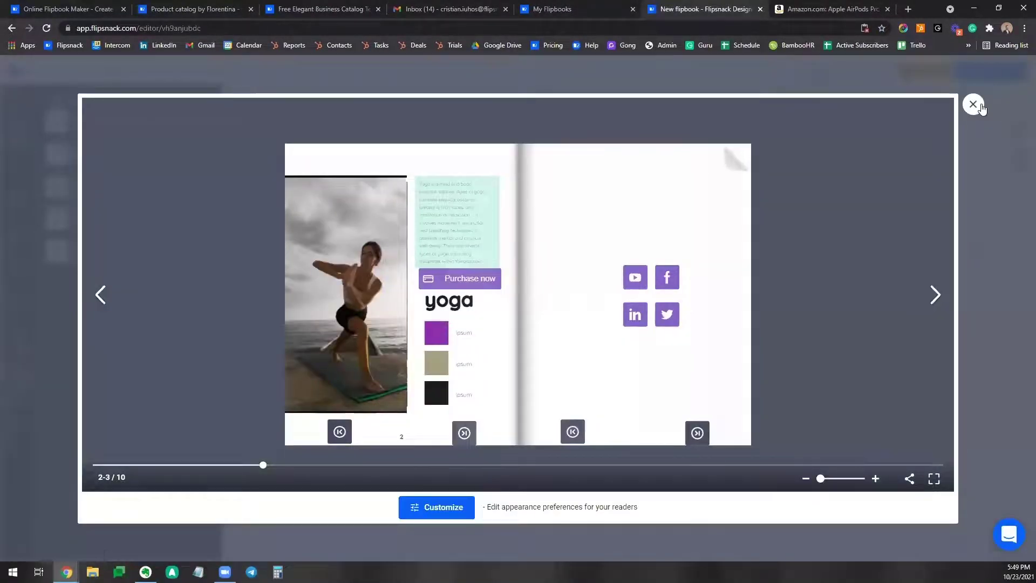
pyautogui.click(973, 105)
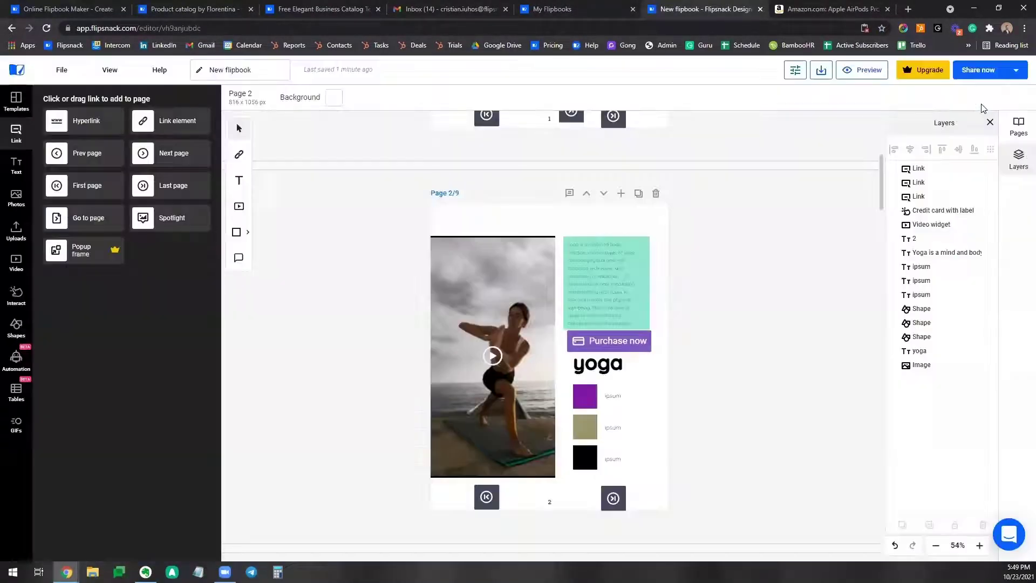
# Look through the Downloads folder for media to upload to the flipbook, and close the file chooser without choosing a file.
pyautogui.scroll(-8, 810, 328)
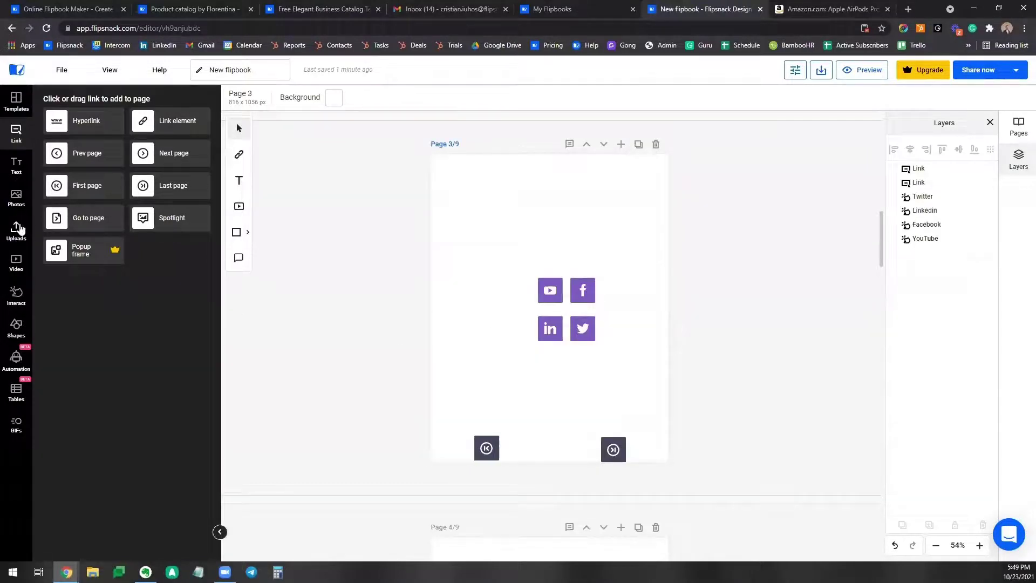
pyautogui.click(18, 228)
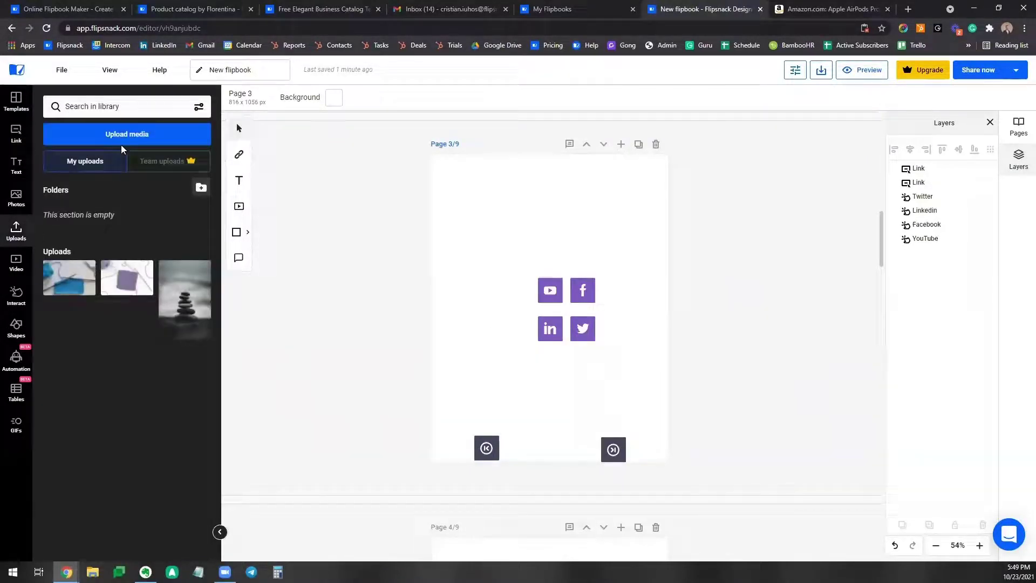
pyautogui.click(123, 141)
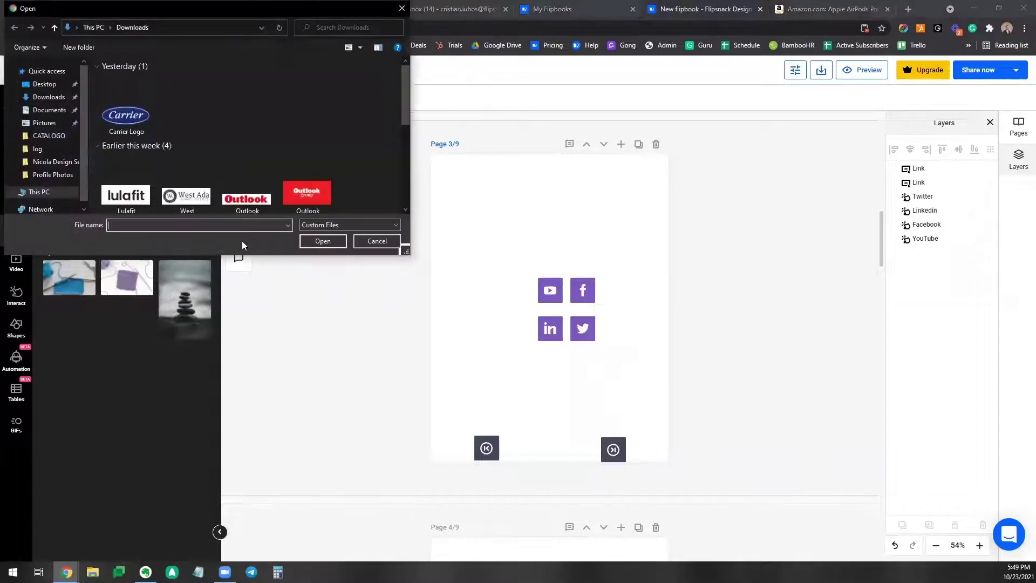
pyautogui.scroll(-4, 252, 183)
pyautogui.scroll(3, 252, 183)
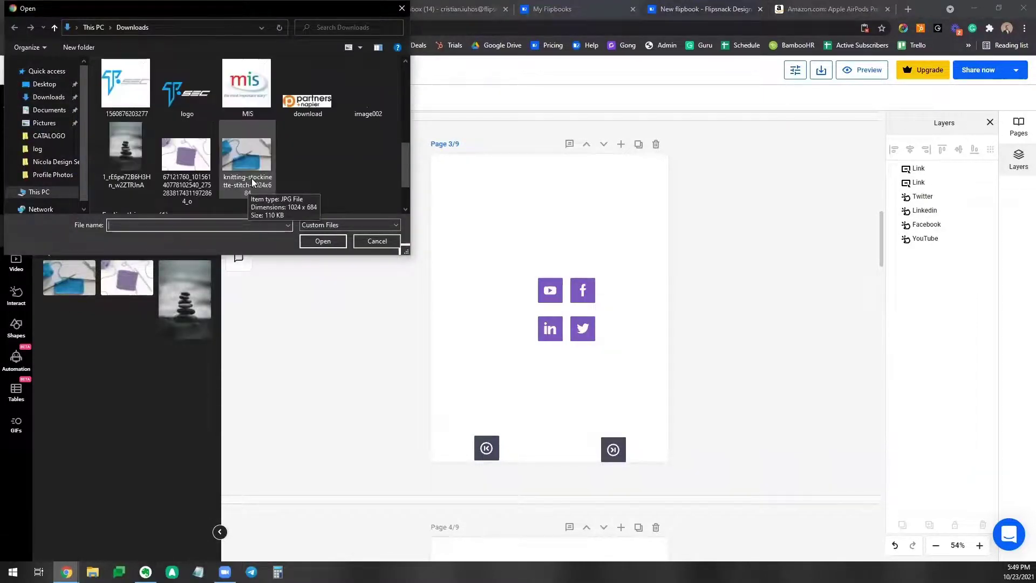
pyautogui.scroll(3, 378, 212)
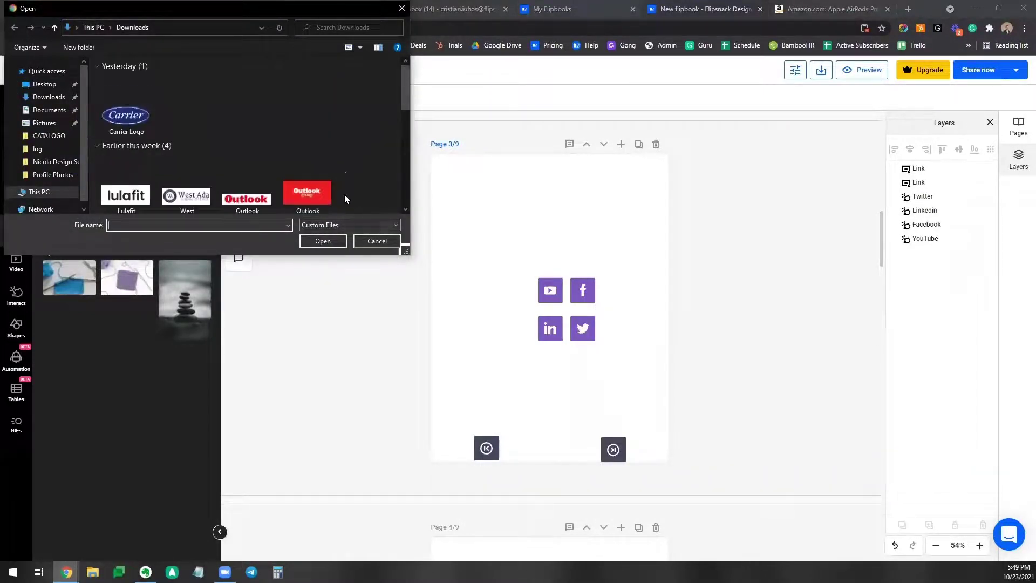
pyautogui.click(377, 241)
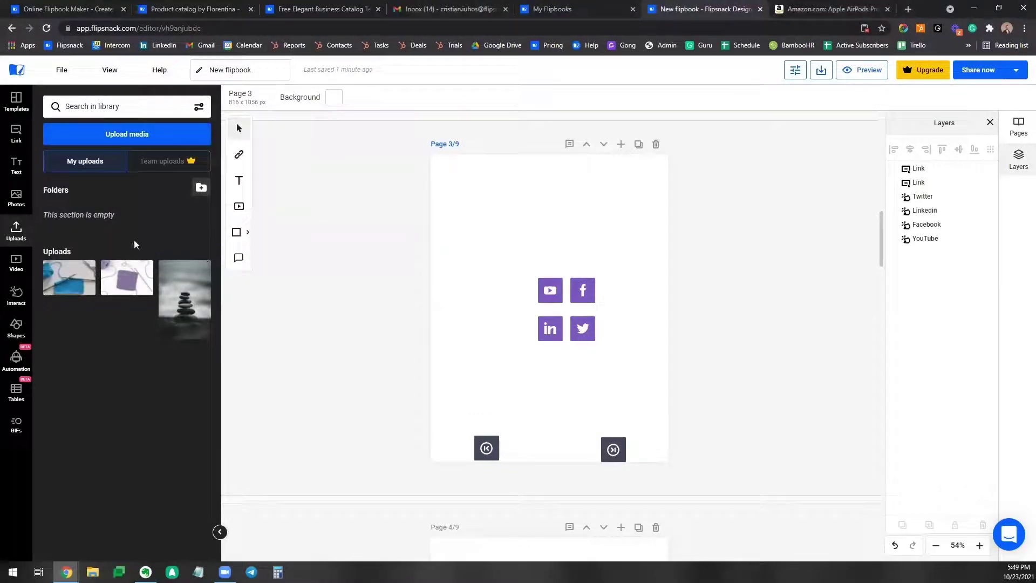
# Place the uploaded purple crochet image on page 3 above the social buttons and delete it again.
pyautogui.moveTo(127, 285); pyautogui.dragTo(536, 226)
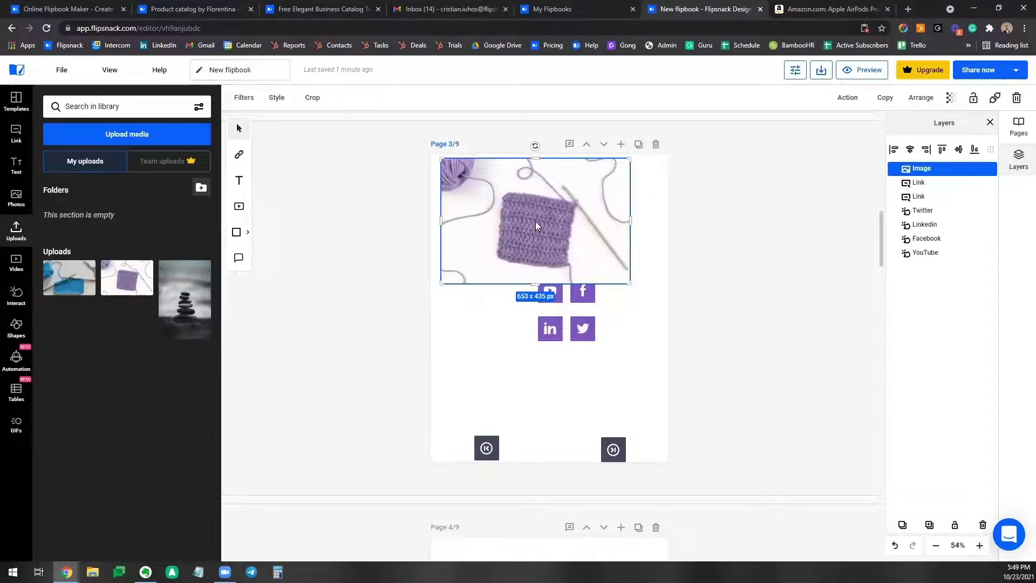
pyautogui.press('Delete')
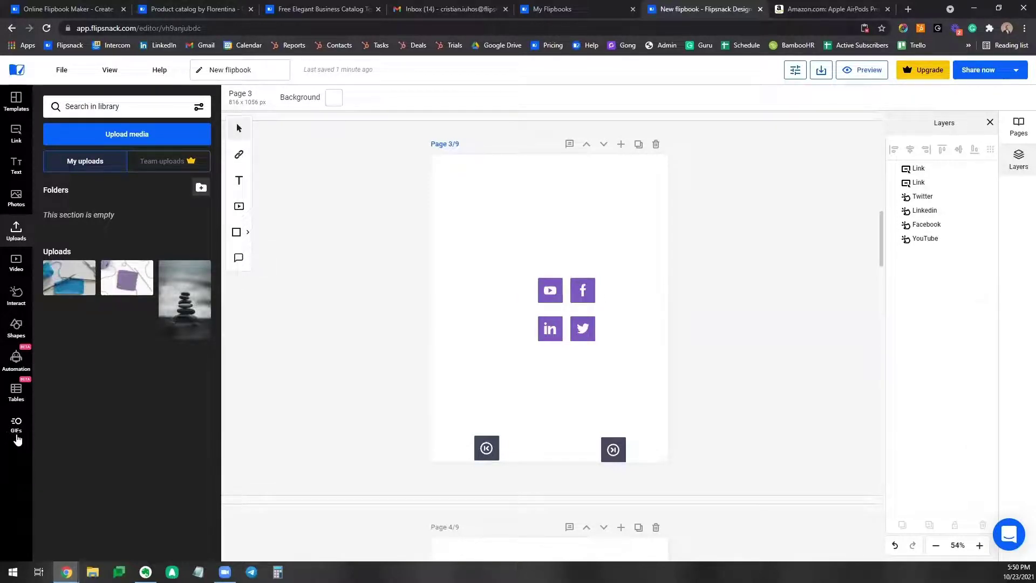
# Add the Happy Birthday balloon GIF at the top of page 3 and enlarge it to span the page width.
pyautogui.click(17, 437)
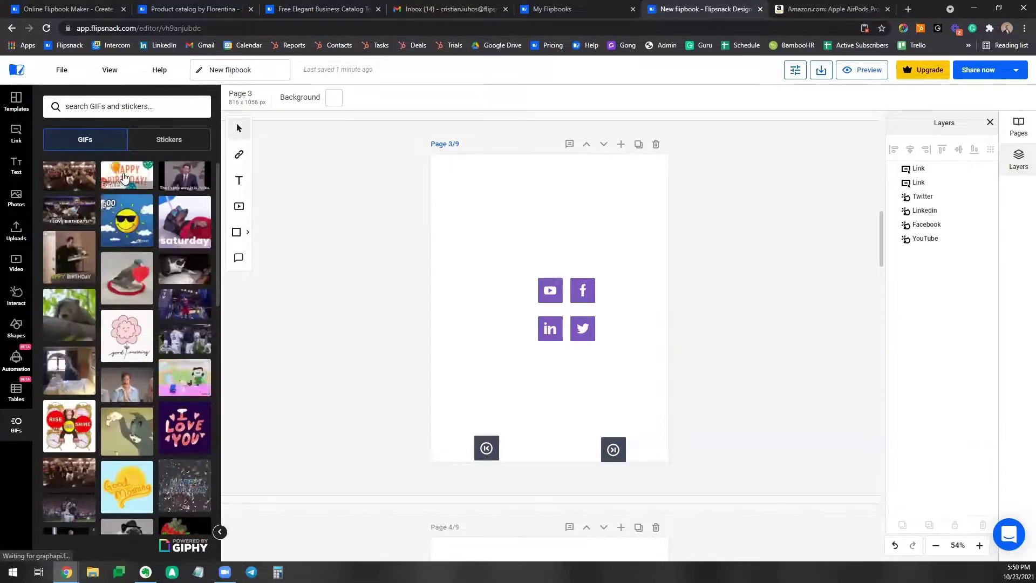
pyautogui.moveTo(133, 177); pyautogui.dragTo(540, 218)
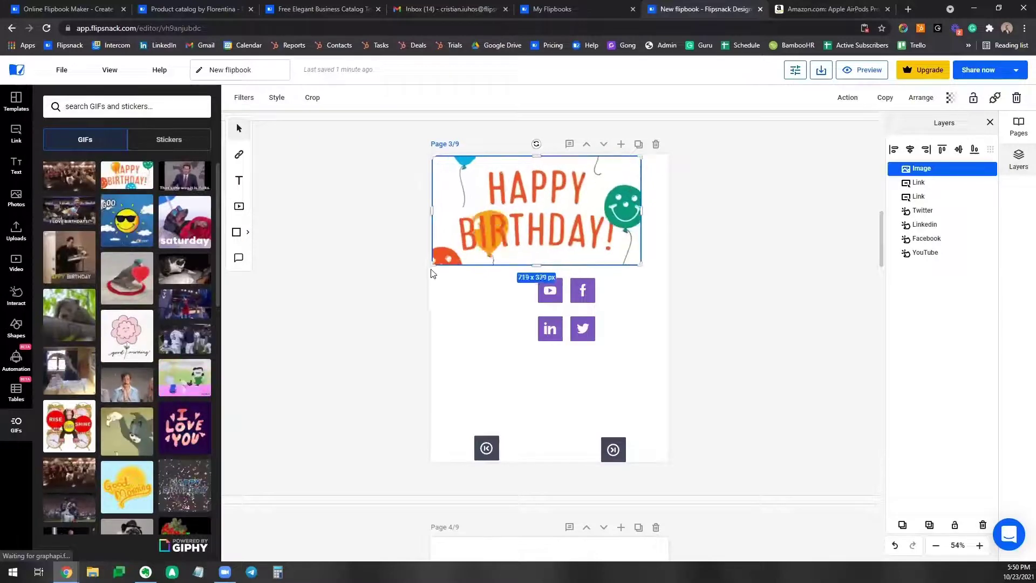
pyautogui.moveTo(493, 248); pyautogui.dragTo(509, 229)
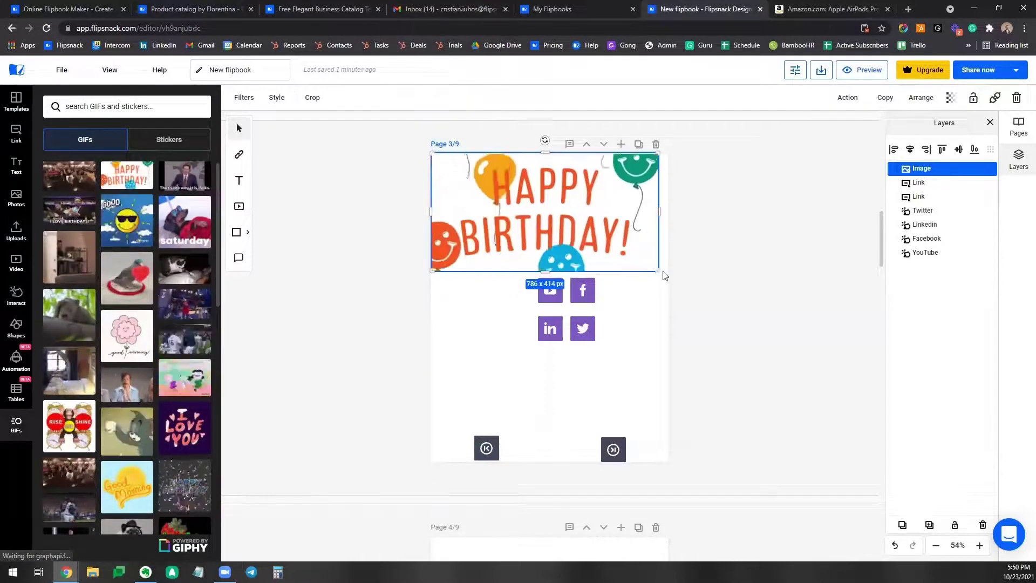
pyautogui.moveTo(659, 272); pyautogui.dragTo(671, 278)
pyautogui.click(636, 418)
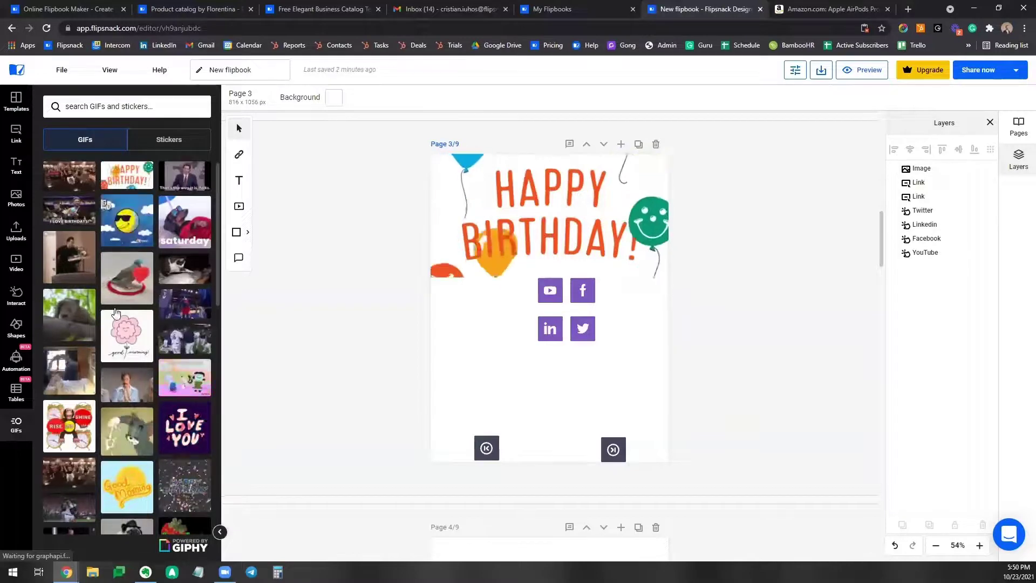
# Look through the collection of available GIFs.
pyautogui.scroll(-4, 124, 313)
pyautogui.scroll(-1, 129, 319)
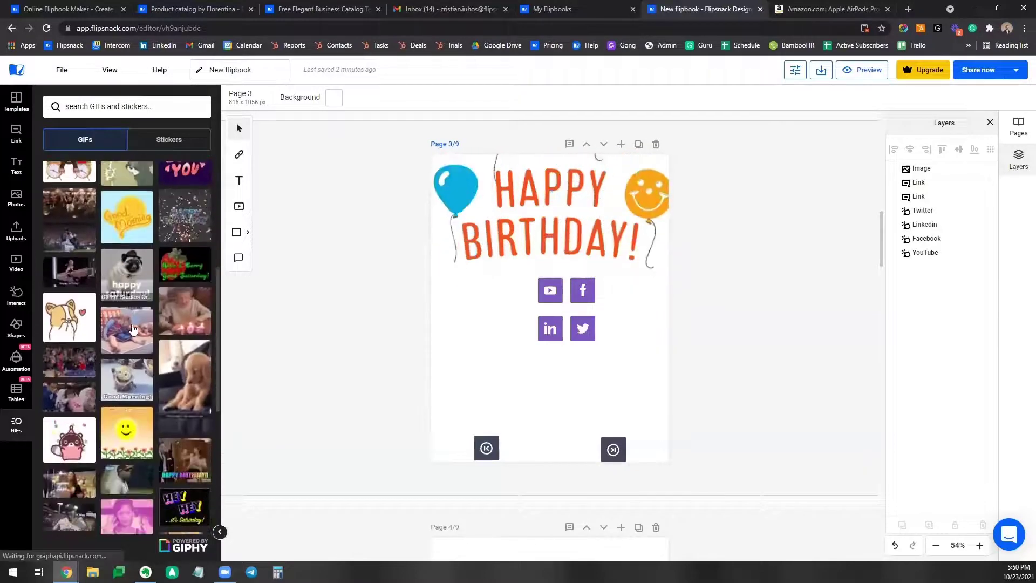
pyautogui.scroll(-4, 135, 329)
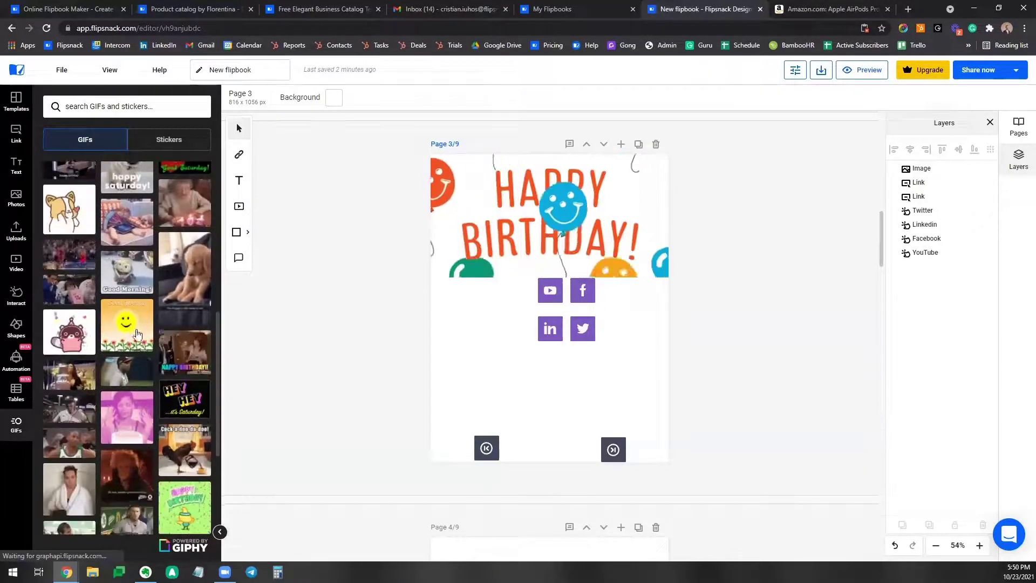
pyautogui.scroll(-2, 137, 334)
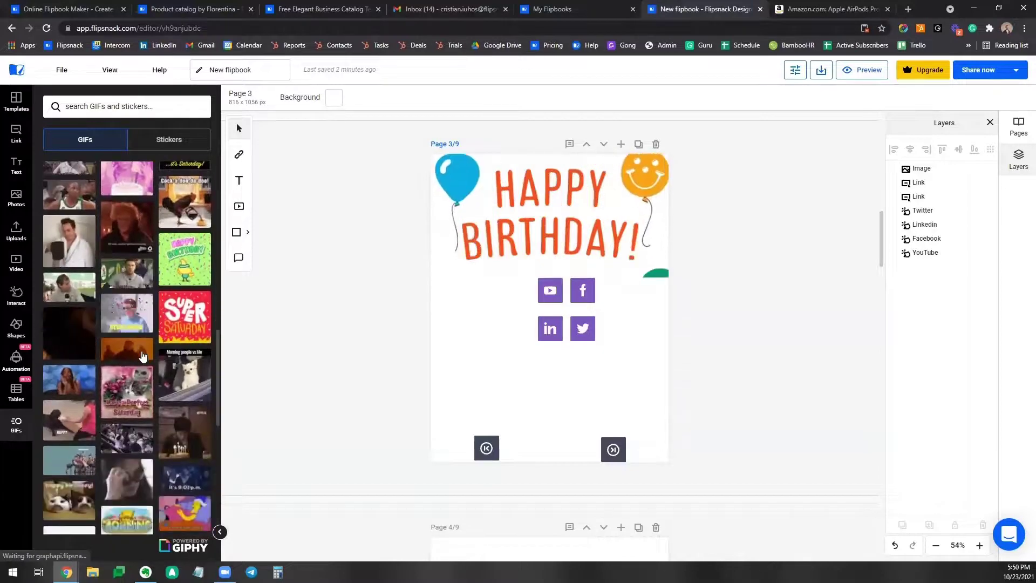
pyautogui.scroll(-1, 143, 356)
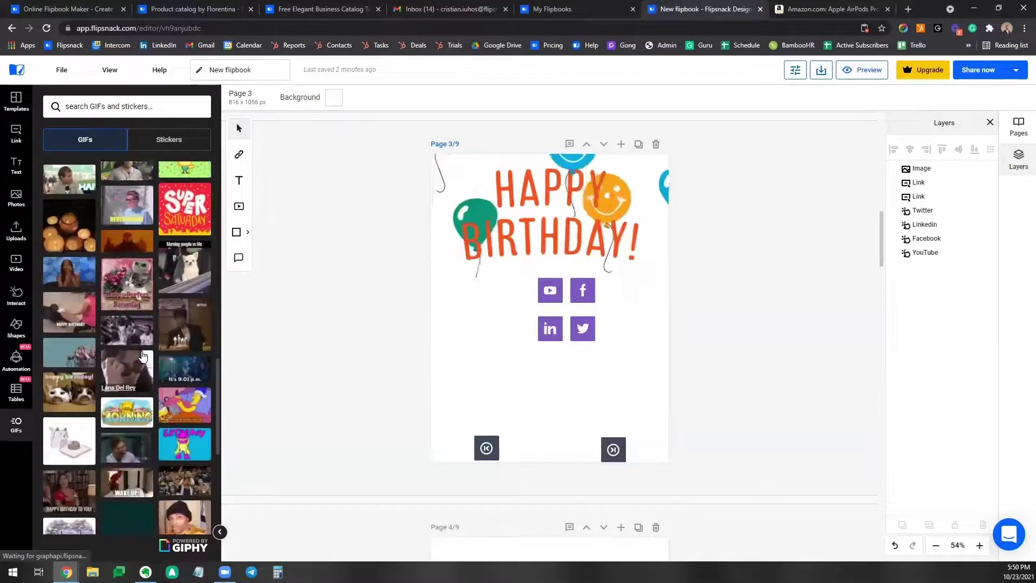
pyautogui.scroll(2, 143, 356)
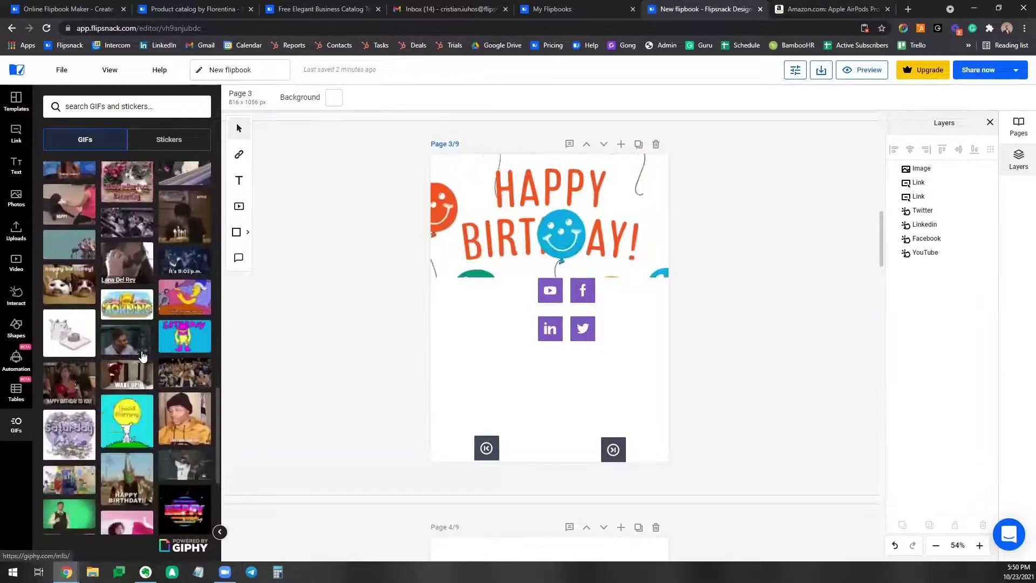
pyautogui.scroll(6, 143, 356)
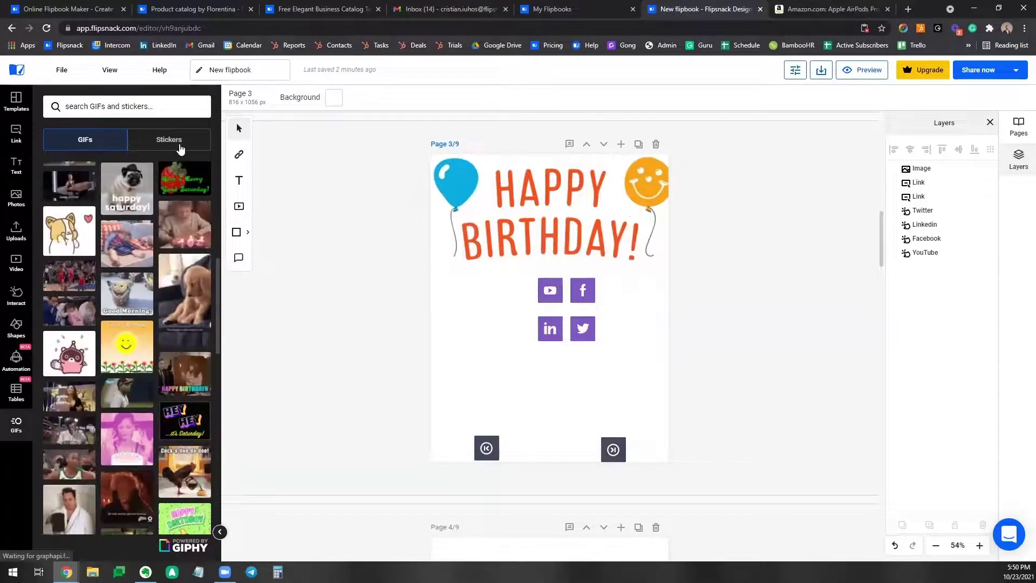
# Search the GIFs for "crochet" and place the three crochet bunnies below the social buttons on page 3, sized about 525 x 291 px.
pyautogui.click(144, 111)
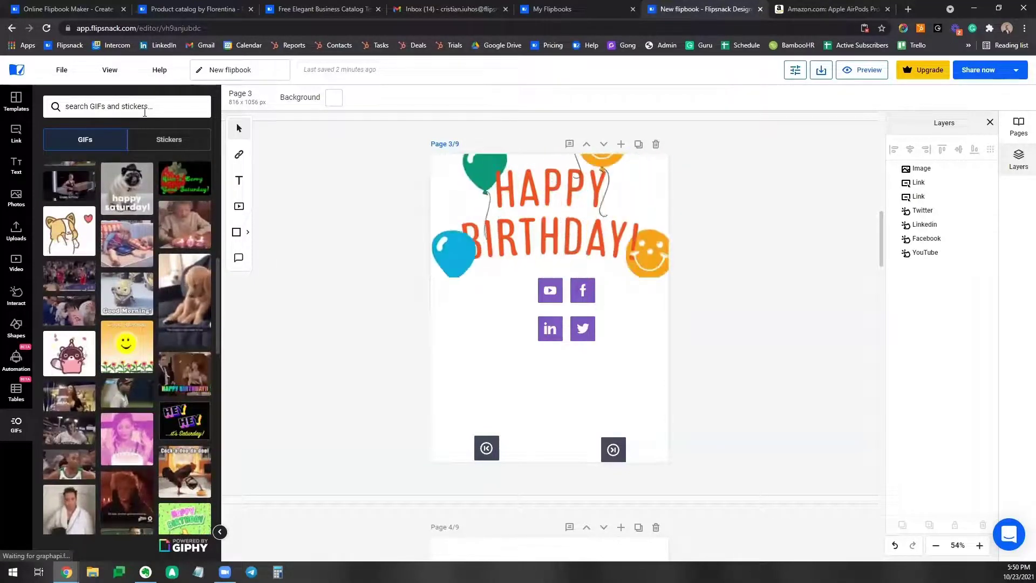
pyautogui.write('croc')
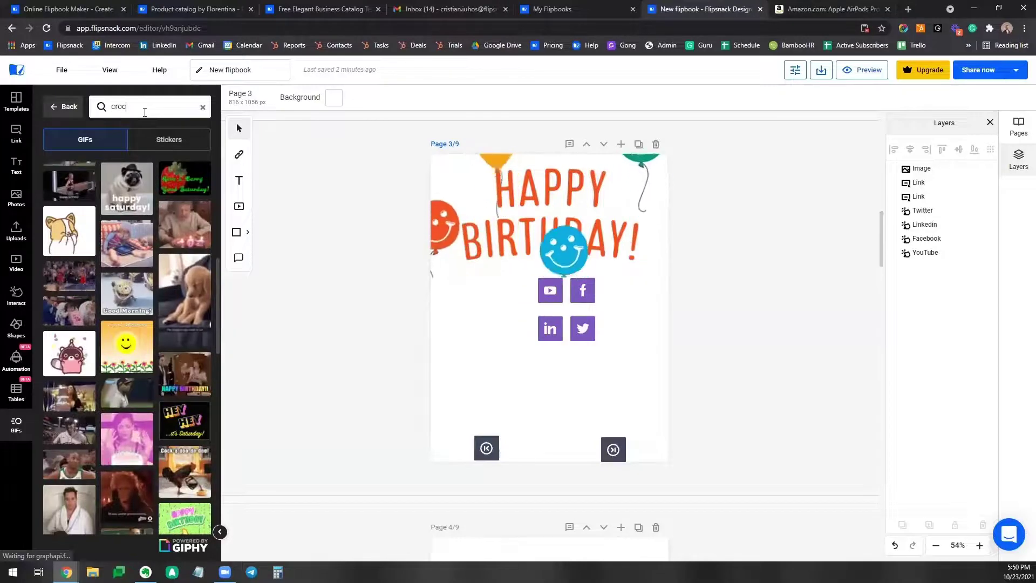
pyautogui.write('het')
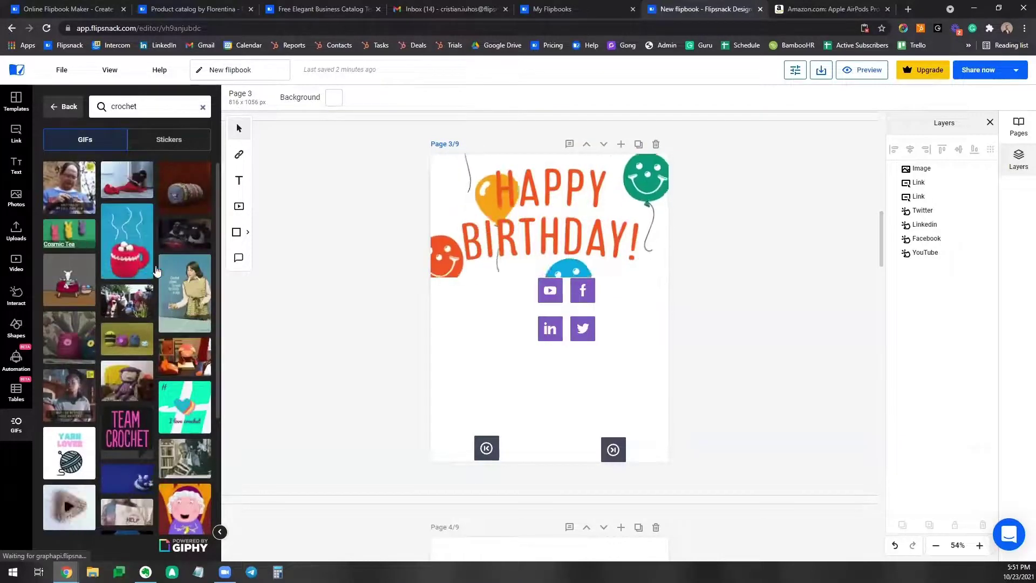
pyautogui.moveTo(69, 233); pyautogui.dragTo(533, 412)
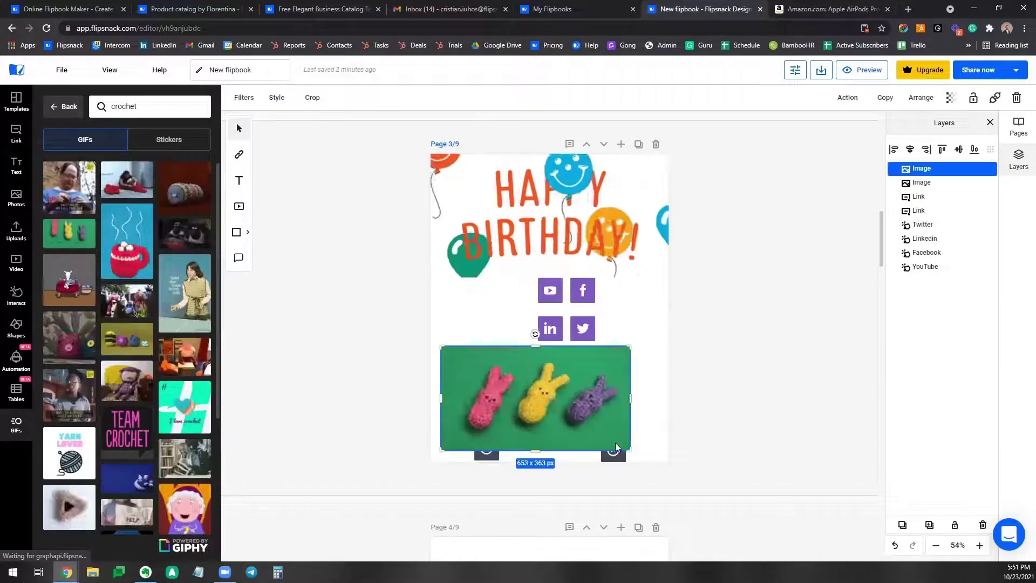
pyautogui.moveTo(625, 445); pyautogui.dragTo(545, 409)
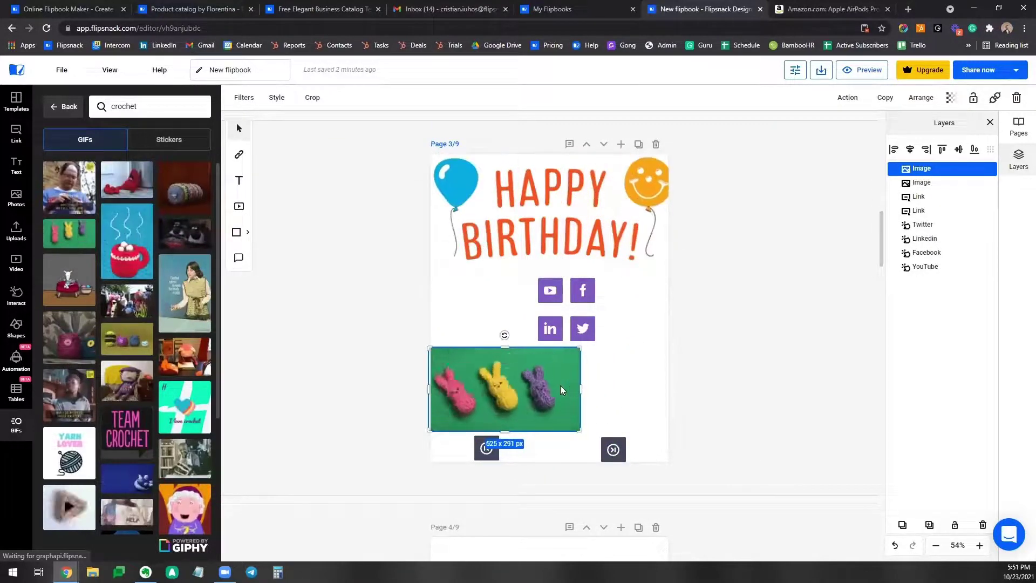
pyautogui.click(650, 383)
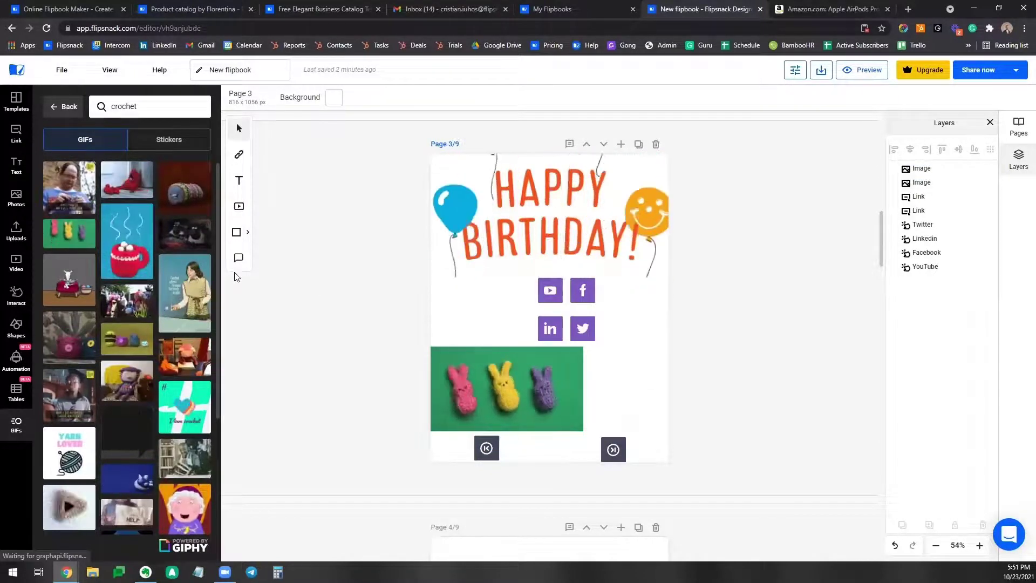
# Search the stickers for "yoga" and place a reduced Yoga Time sticker above the "yoga" heading on page 6, at about 517, 238 px.
pyautogui.scroll(-10, 358, 280)
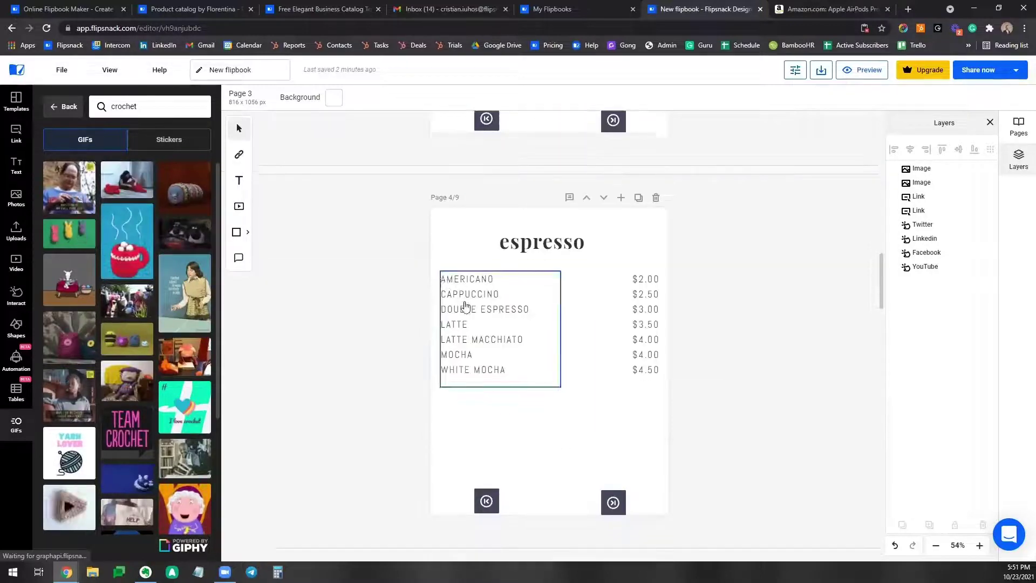
pyautogui.scroll(-8, 466, 306)
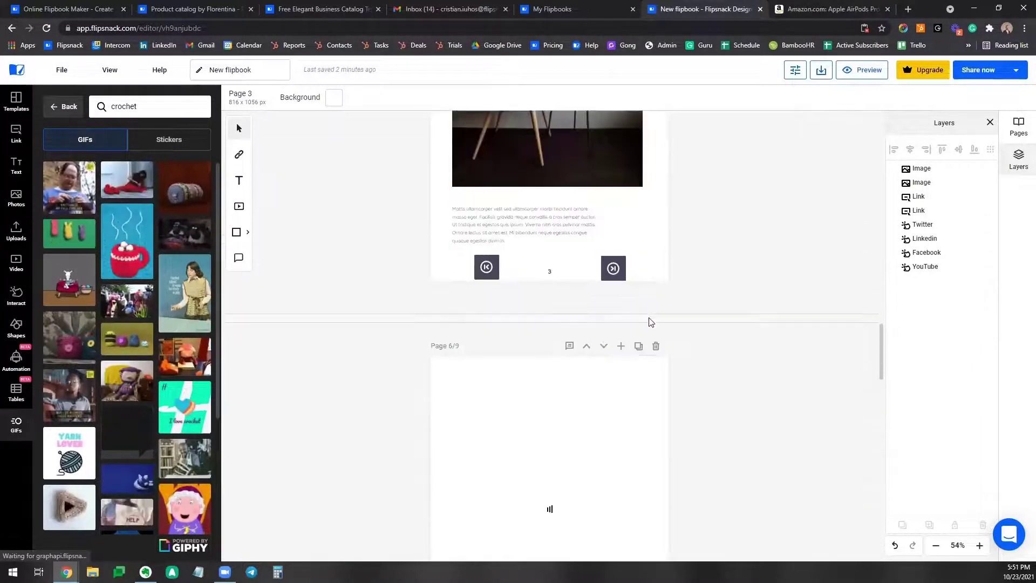
pyautogui.scroll(-1, 702, 329)
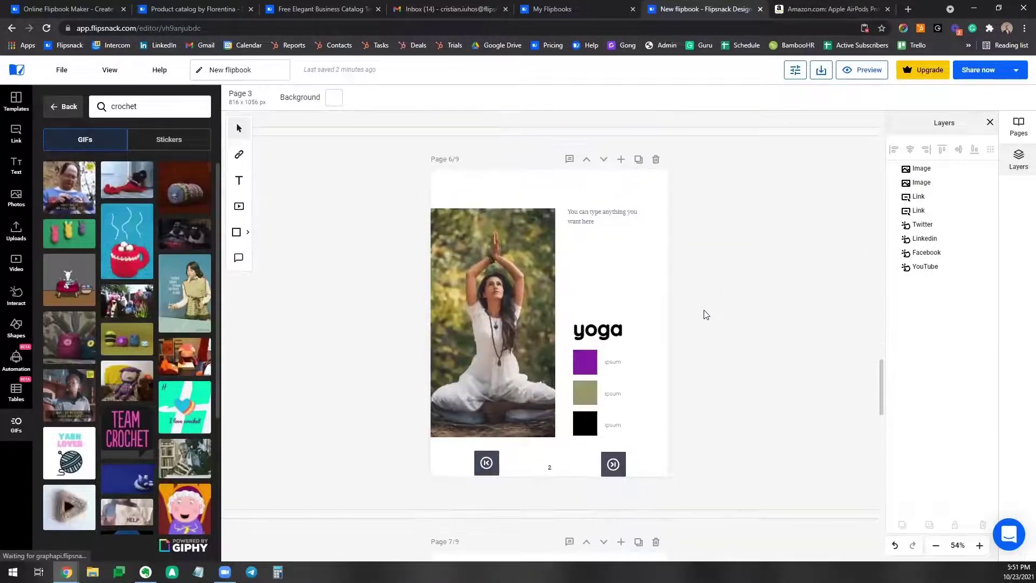
pyautogui.click(159, 142)
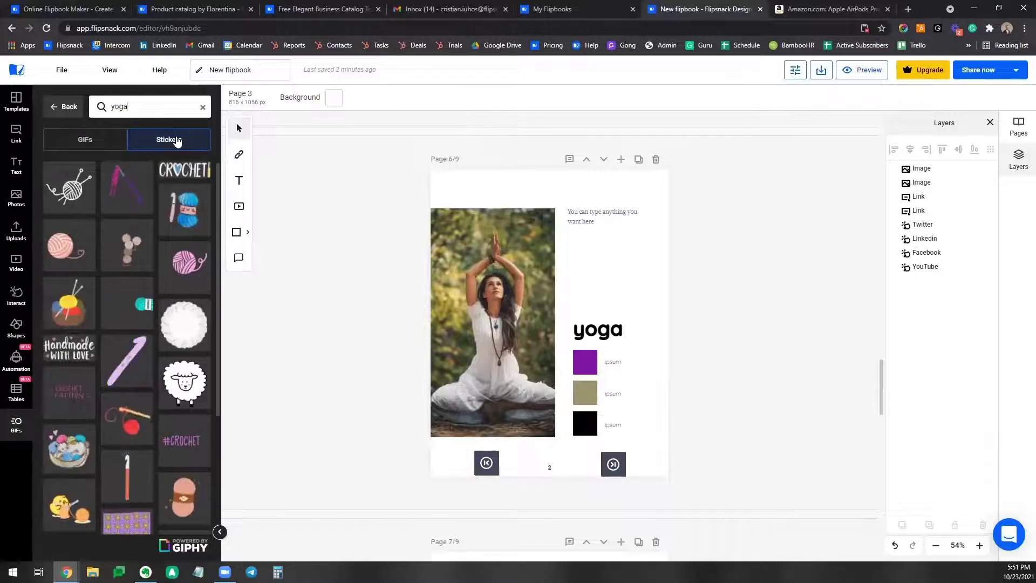
pyautogui.press('Return')
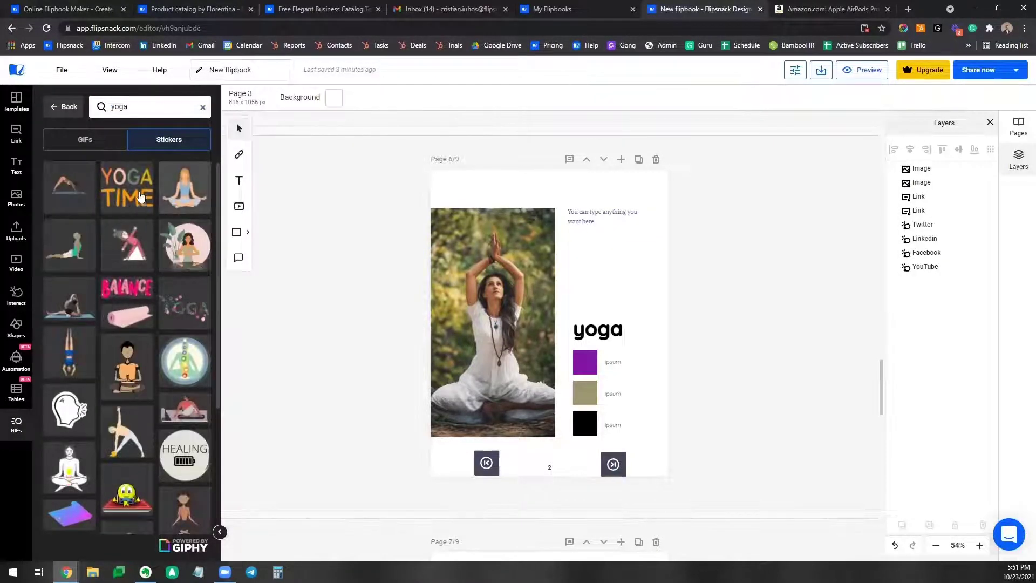
pyautogui.moveTo(365, 227); pyautogui.dragTo(599, 265)
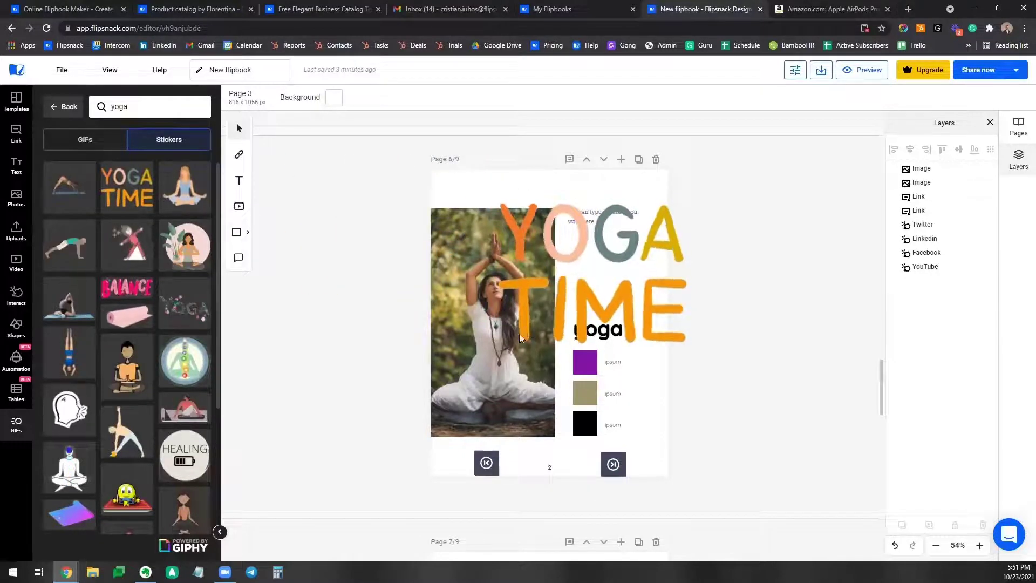
pyautogui.moveTo(479, 367); pyautogui.dragTo(626, 229)
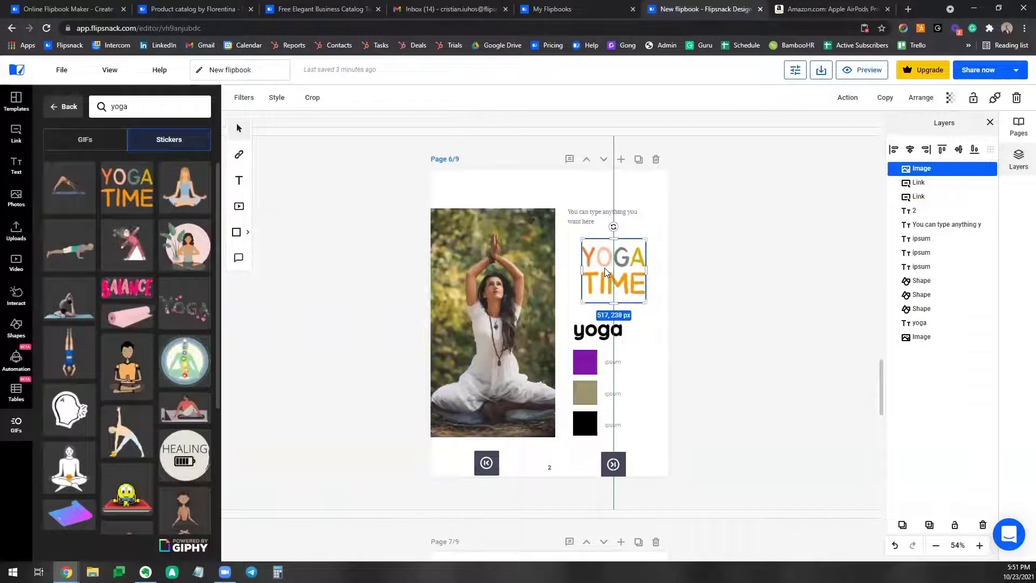
pyautogui.click(691, 279)
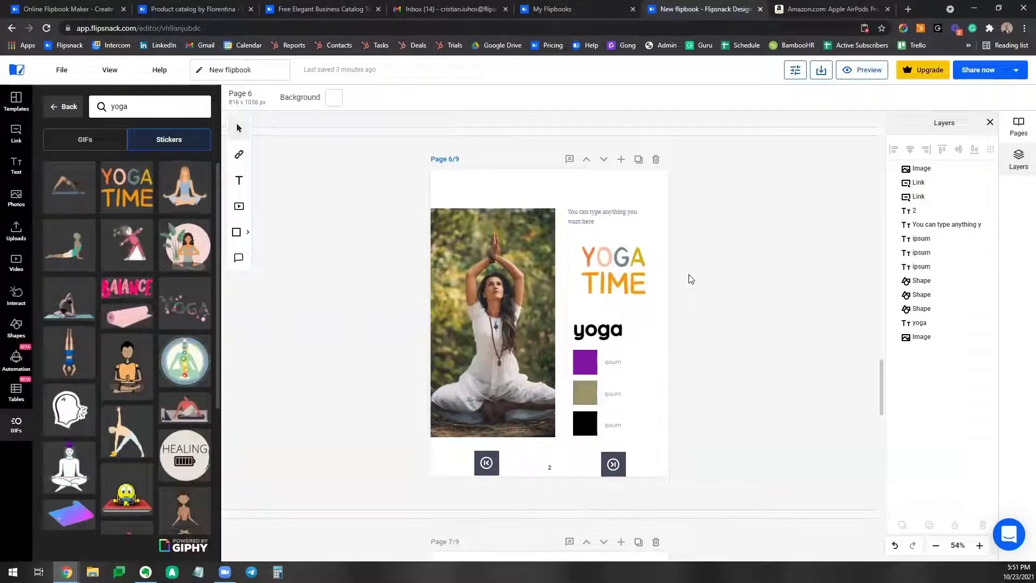
# Add the Balance sticker to page 6, shrink it, rotate it clockwise and fit it into the page's upper-right corner at about 644, 42 px.
pyautogui.scroll(-1, 196, 370)
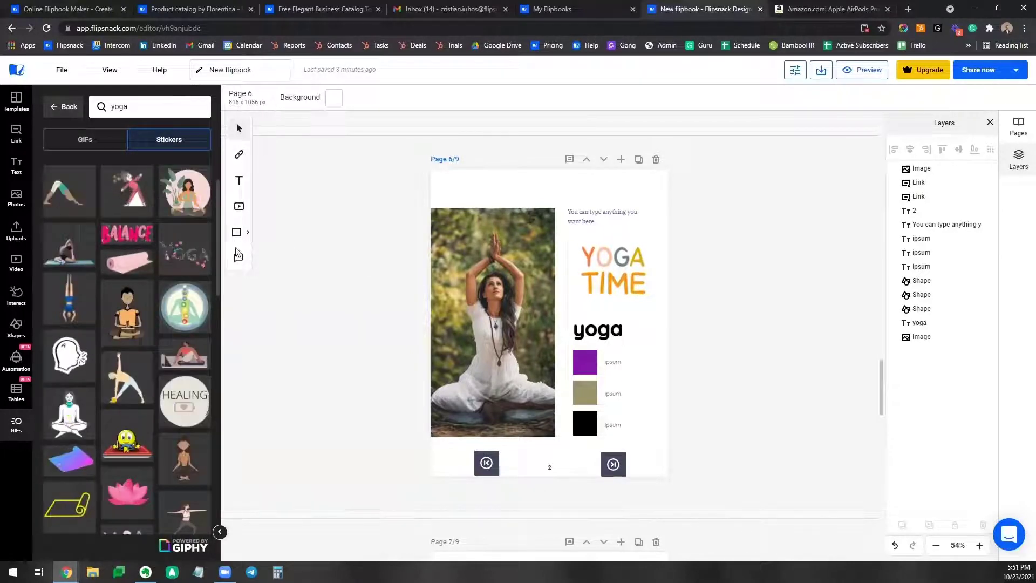
pyautogui.moveTo(130, 238); pyautogui.dragTo(497, 197)
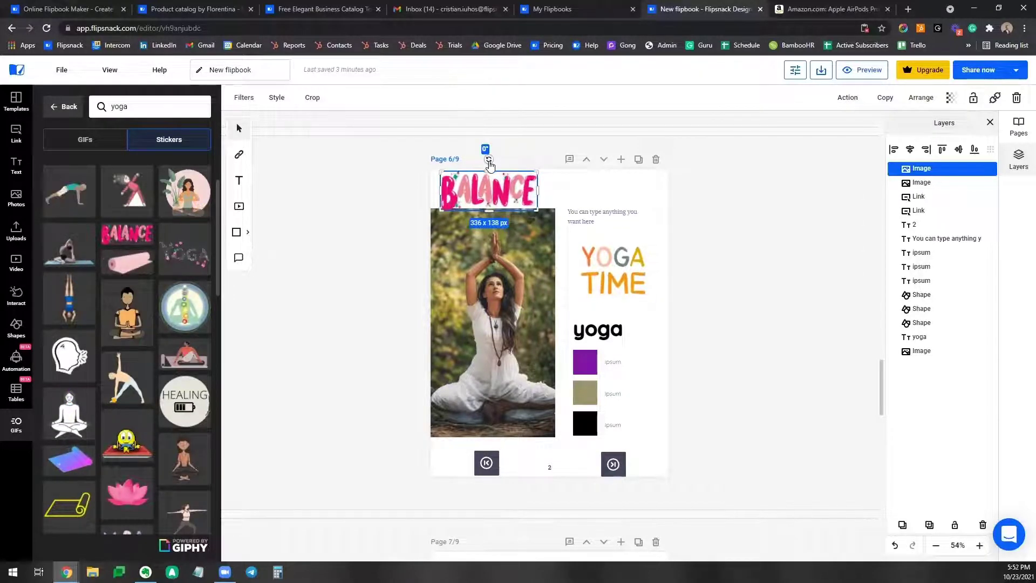
pyautogui.moveTo(490, 164); pyautogui.dragTo(656, 200)
pyautogui.moveTo(667, 241); pyautogui.dragTo(632, 207)
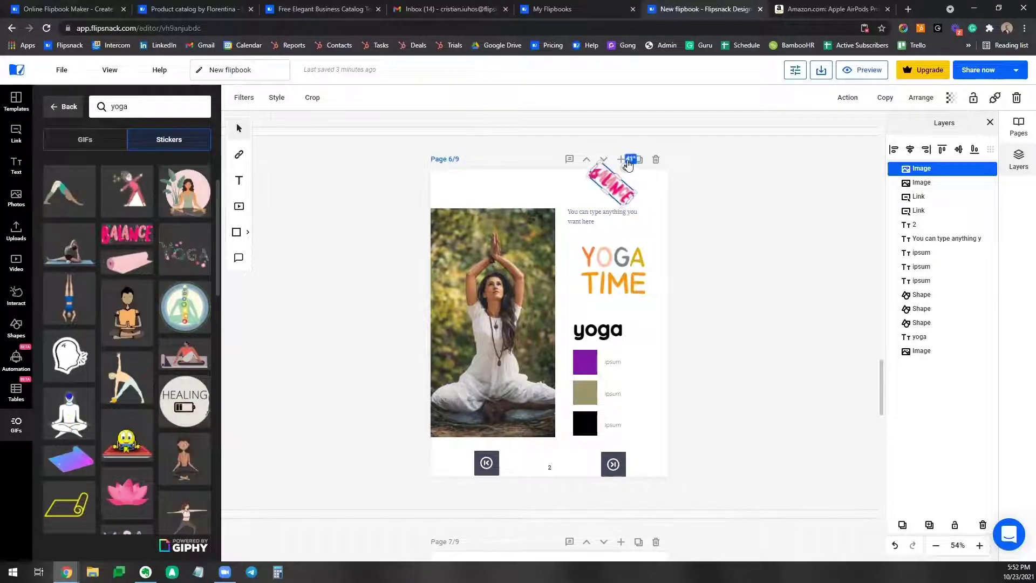
pyautogui.moveTo(611, 186); pyautogui.dragTo(643, 193)
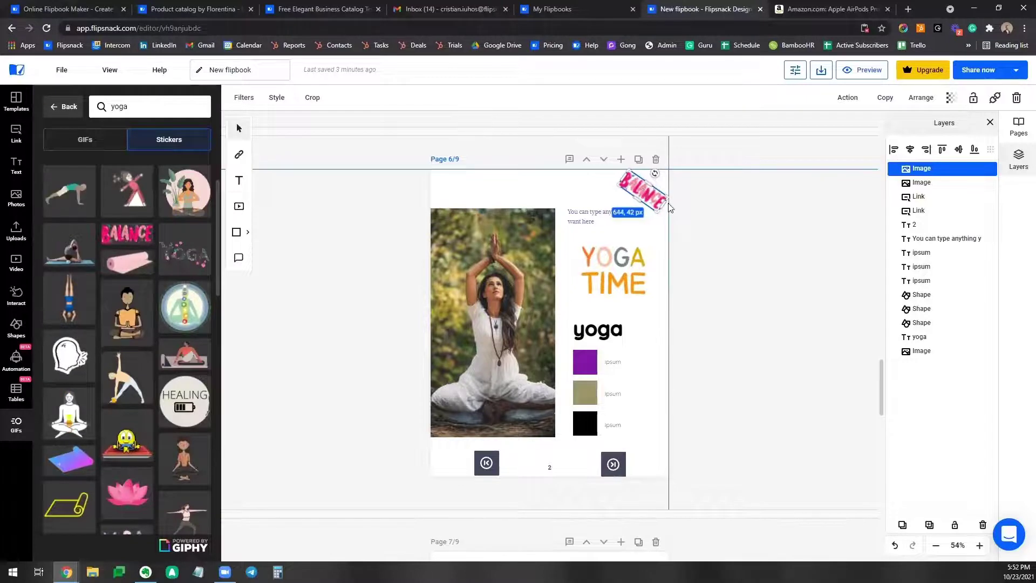
pyautogui.click(738, 284)
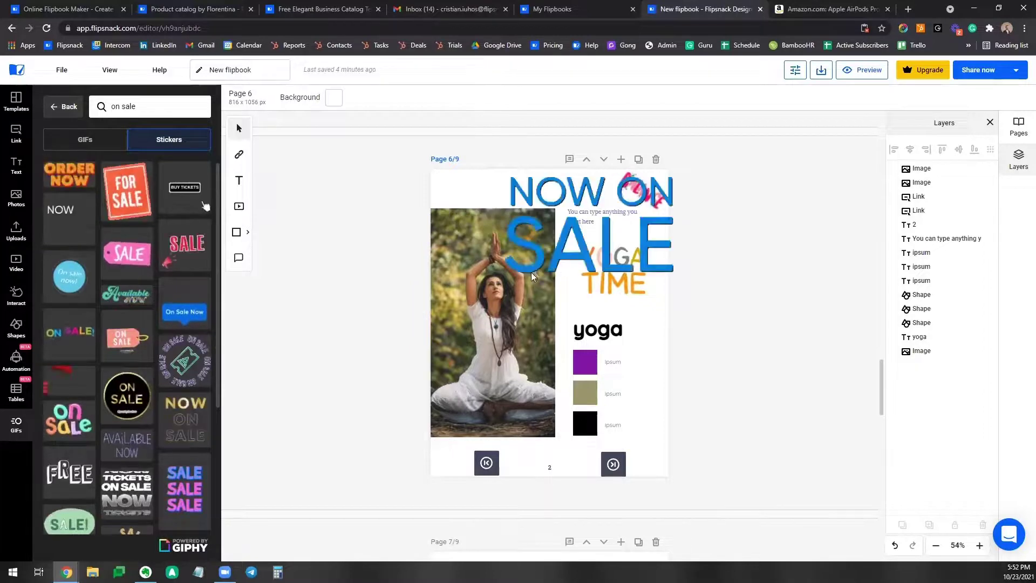
# Search the stickers for "on sale", place the Now on Sale sticker over the yoga photo on page 6 and remove it again.
pyautogui.moveTo(479, 358); pyautogui.dragTo(496, 419)
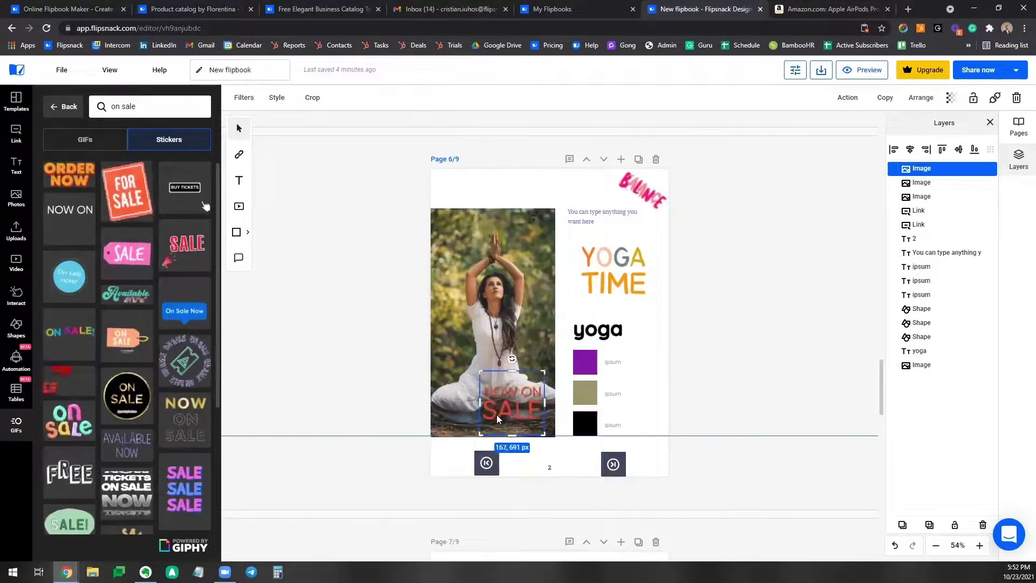
pyautogui.click(392, 435)
# Place the For Sale sticker on page 7 over the upper-left corner of the table photo, sized about 306 x 354 px.
pyautogui.scroll(-5, 397, 397)
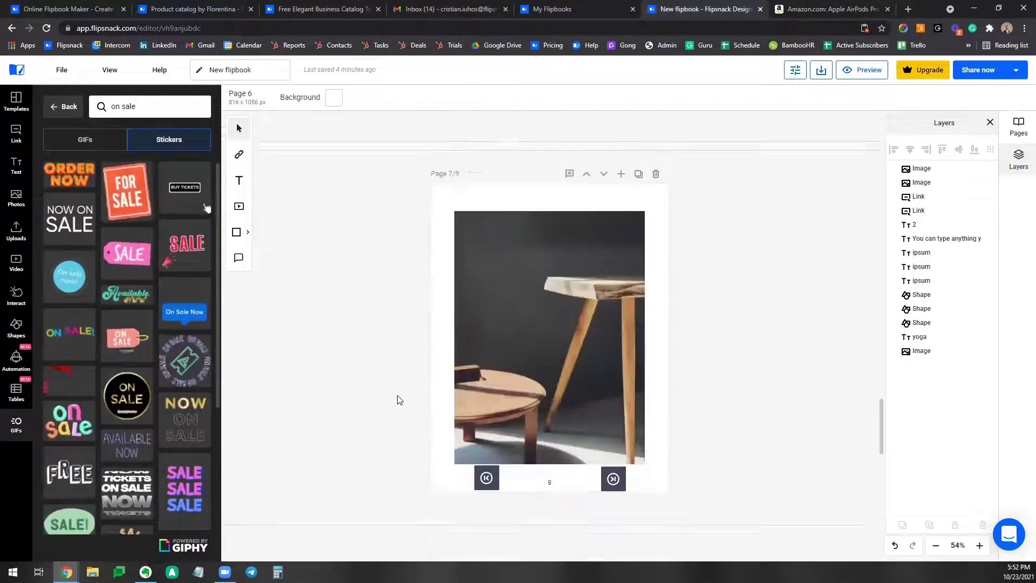
pyautogui.scroll(-2, 399, 397)
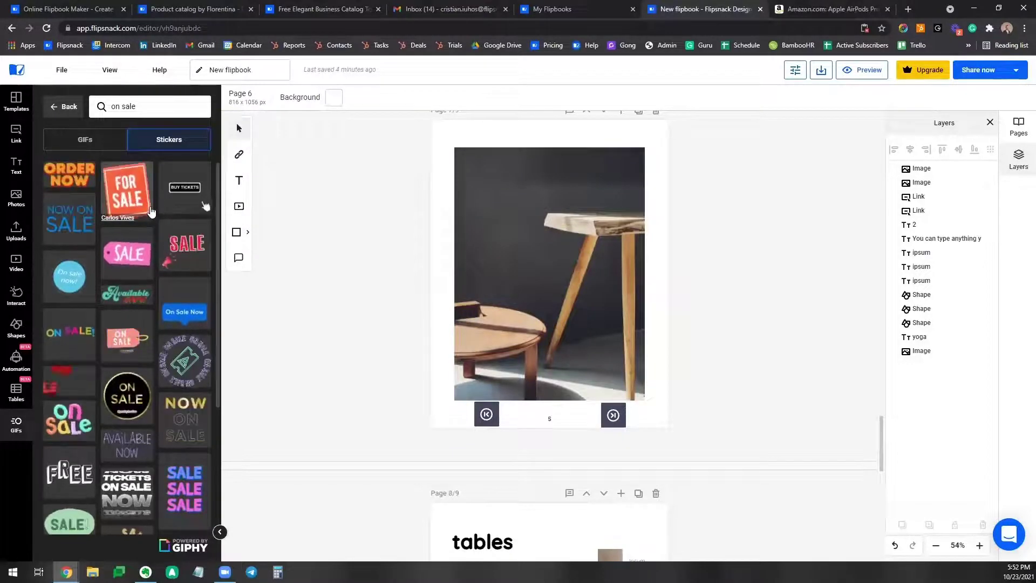
pyautogui.moveTo(148, 105); pyautogui.dragTo(112, 105)
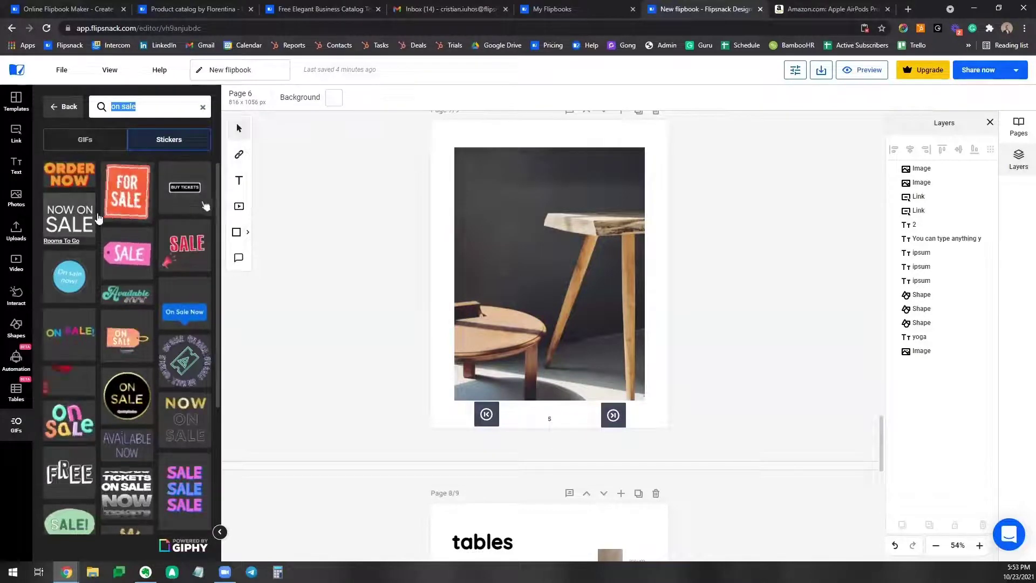
pyautogui.click(86, 140)
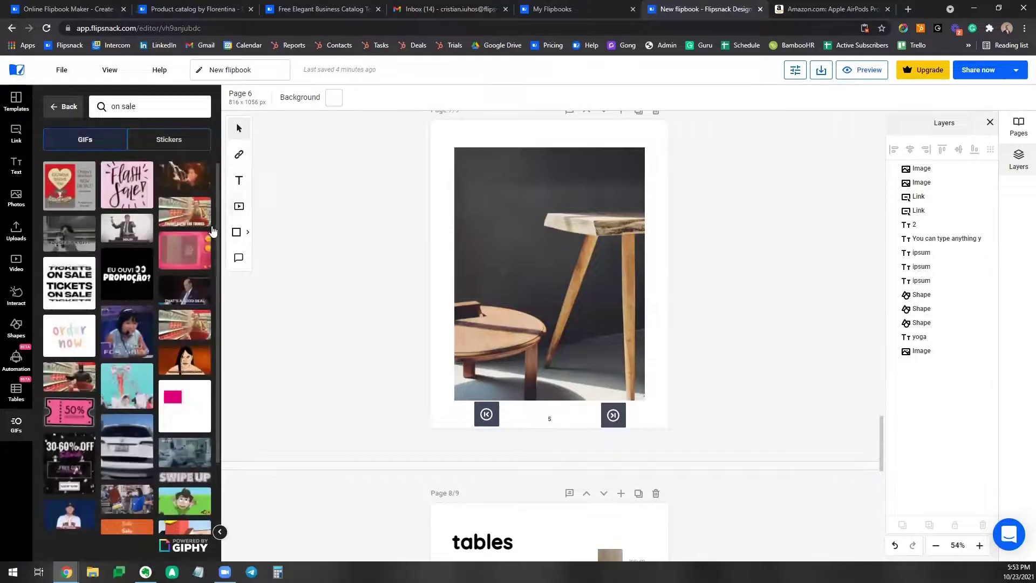
pyautogui.click(141, 107)
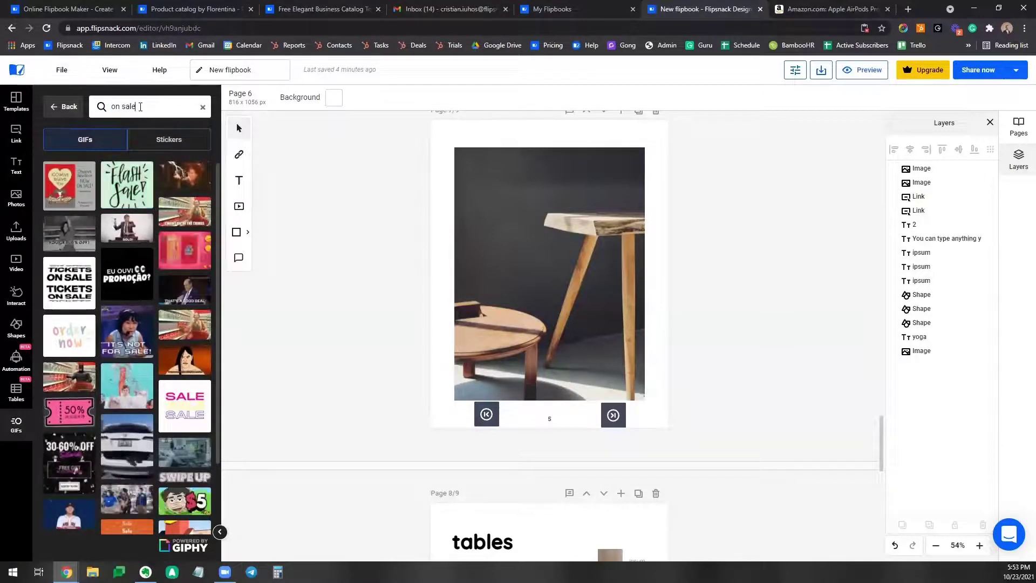
pyautogui.click(162, 141)
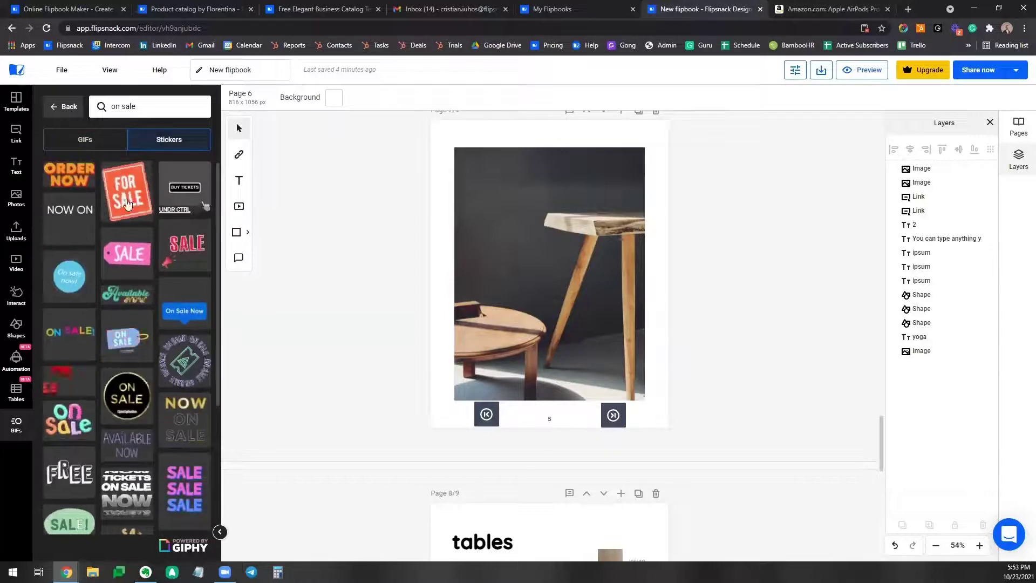
pyautogui.moveTo(126, 191); pyautogui.dragTo(518, 235)
pyautogui.moveTo(433, 339); pyautogui.dragTo(534, 222)
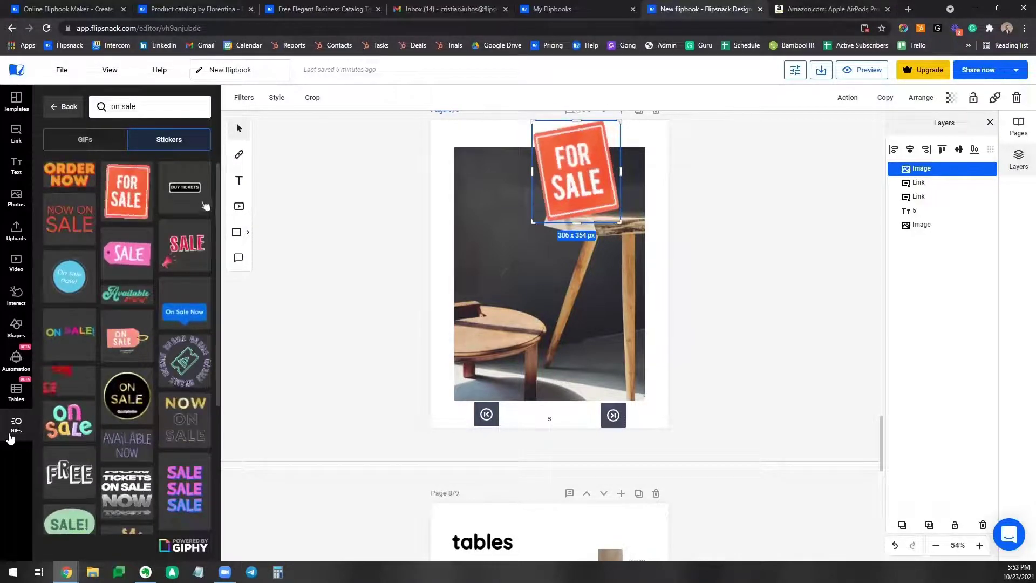
pyautogui.moveTo(571, 174); pyautogui.dragTo(473, 189)
pyautogui.scroll(2, 336, 257)
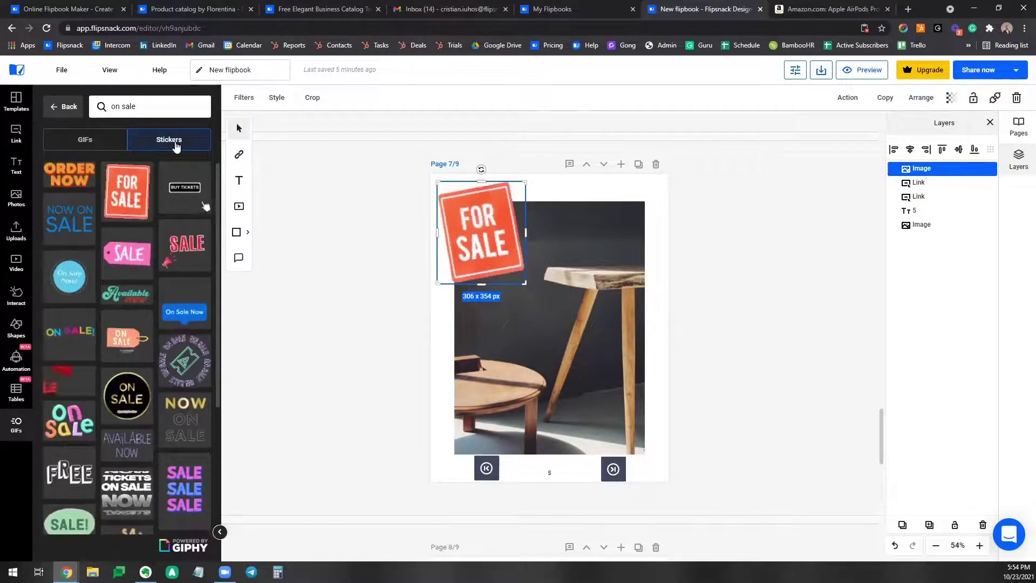
# Try to give the For Sale sticker an Open a link action with the copied product URL and preview the flipbook.
pyautogui.click(139, 106)
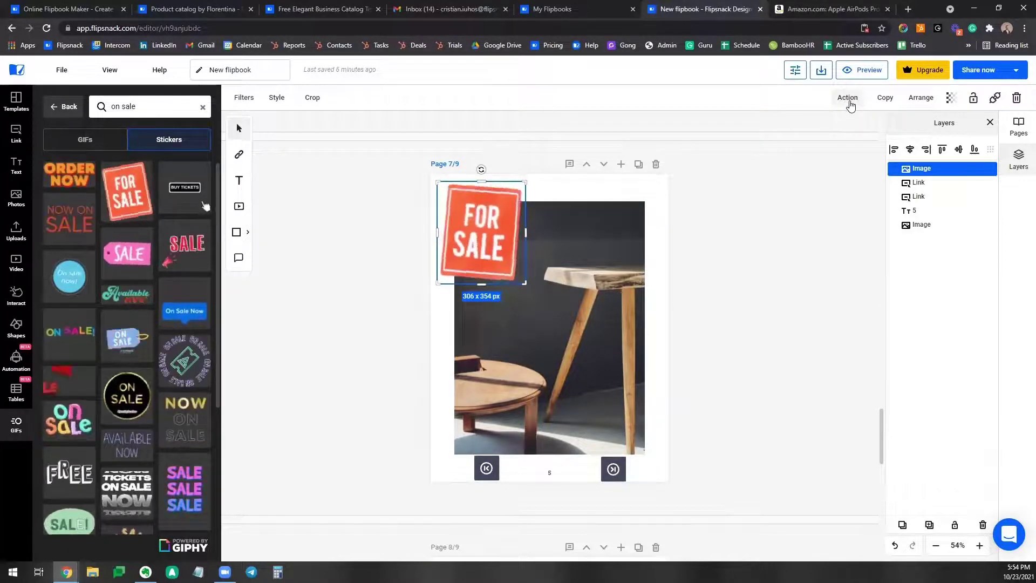
pyautogui.click(722, 241)
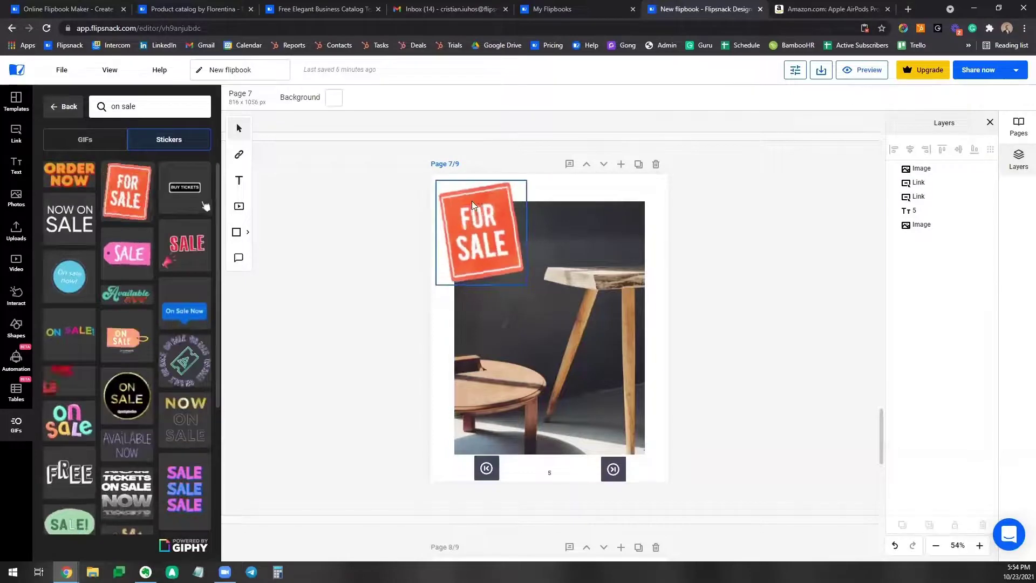
pyautogui.click(475, 213)
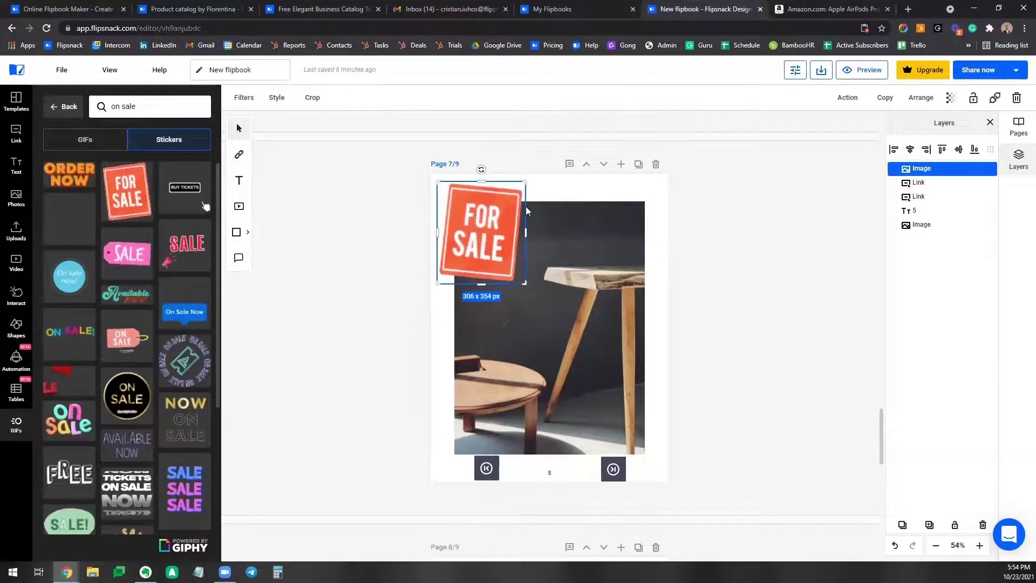
pyautogui.click(848, 98)
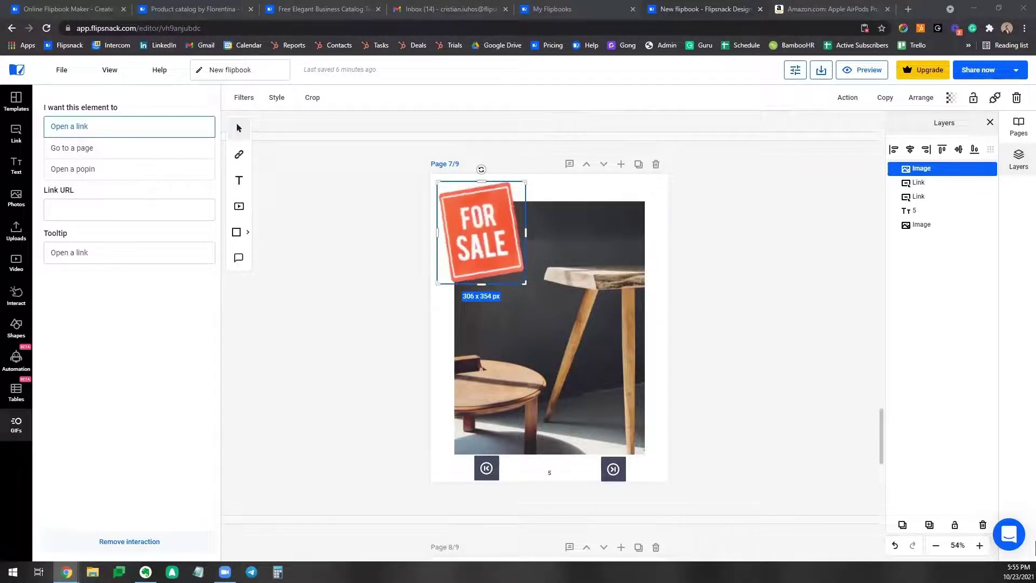
pyautogui.click(71, 208)
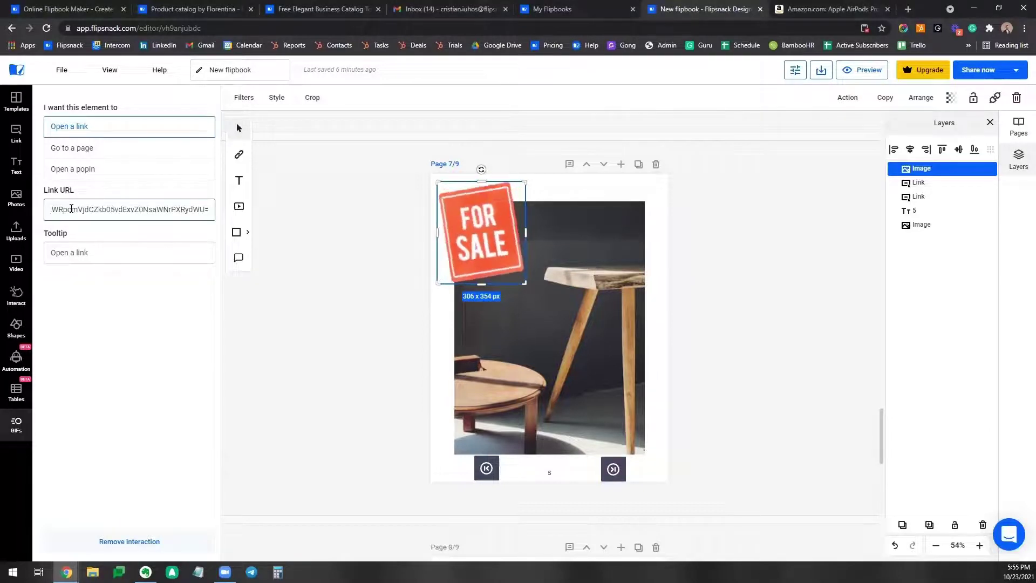
pyautogui.click(359, 316)
pyautogui.click(858, 71)
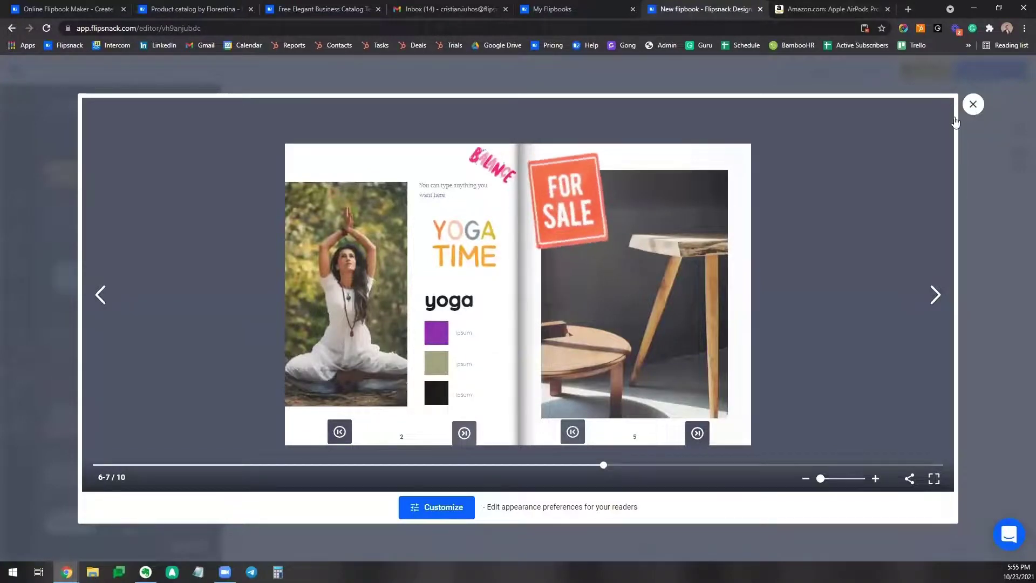
pyautogui.press('Escape')
# Set the For Sale sticker on page 7 to open the copied Amazon product URL and recheck its action settings.
pyautogui.click(473, 214)
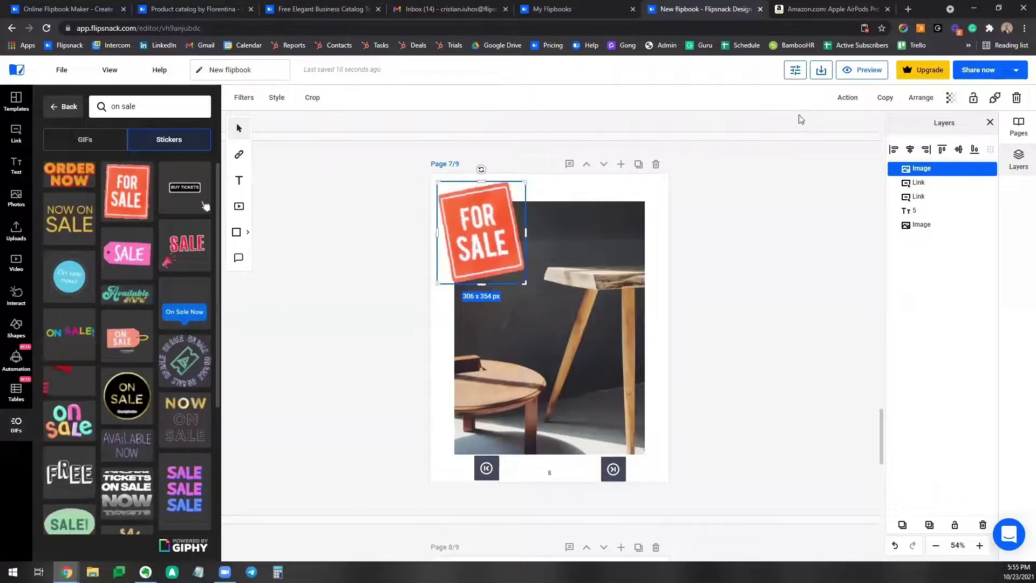
pyautogui.click(847, 97)
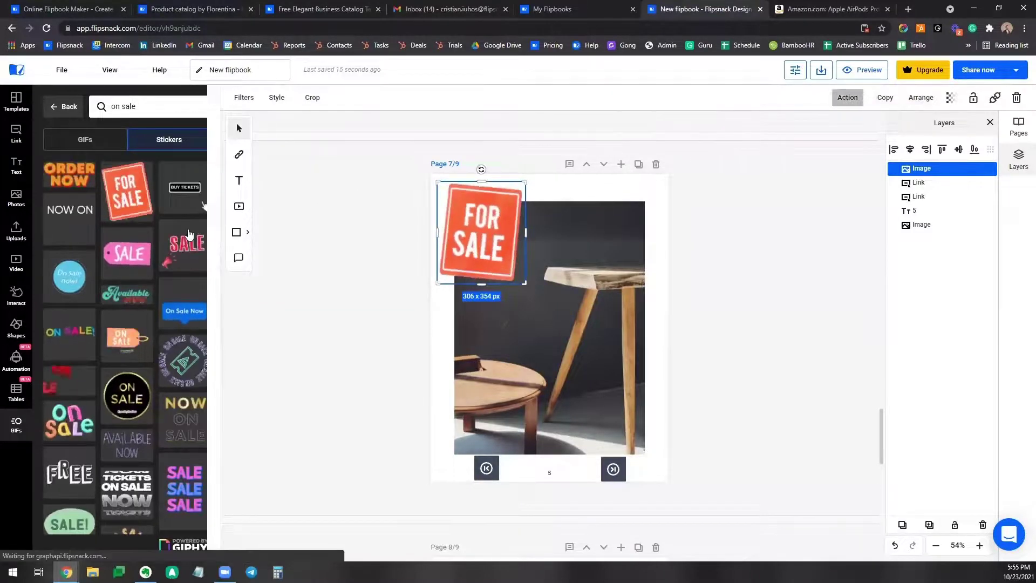
pyautogui.click(147, 205)
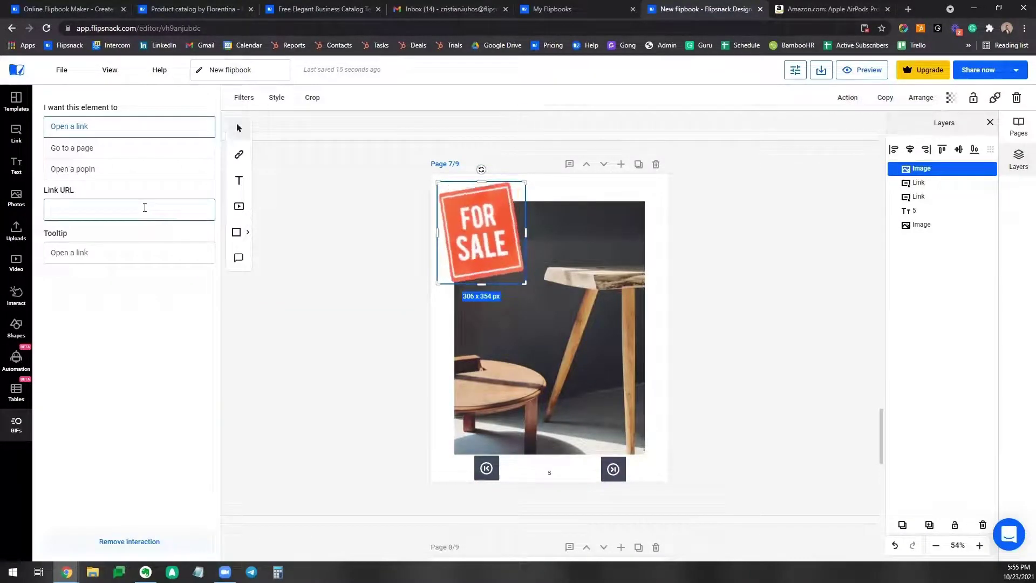
pyautogui.hotkey('ctrl', 'v')
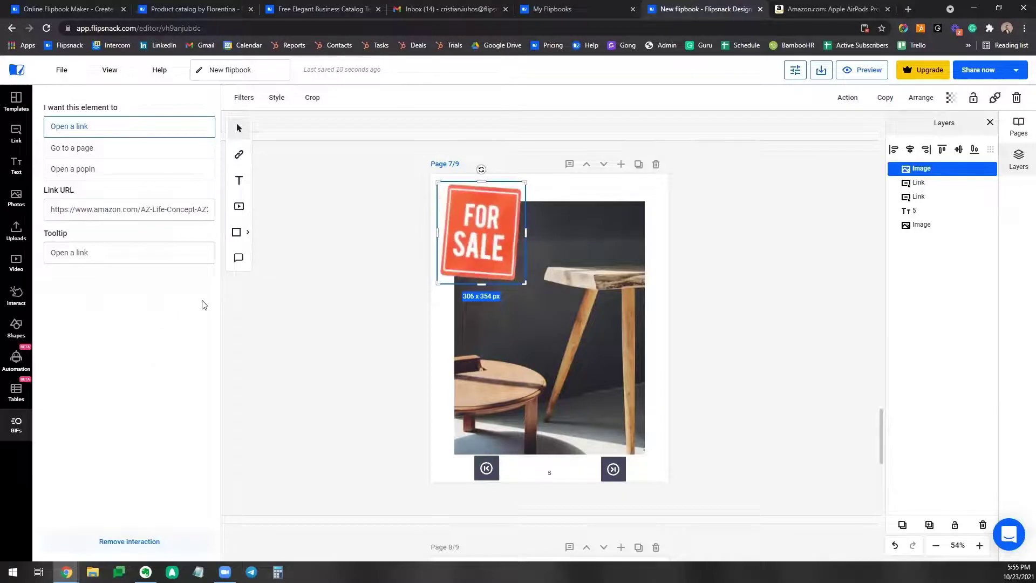
pyautogui.click(264, 306)
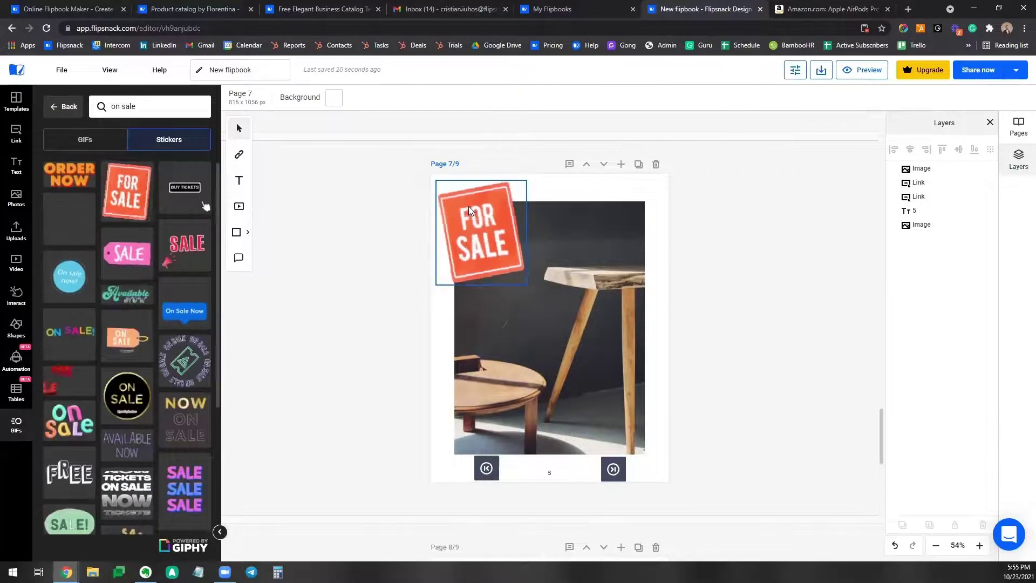
pyautogui.click(469, 207)
pyautogui.click(847, 99)
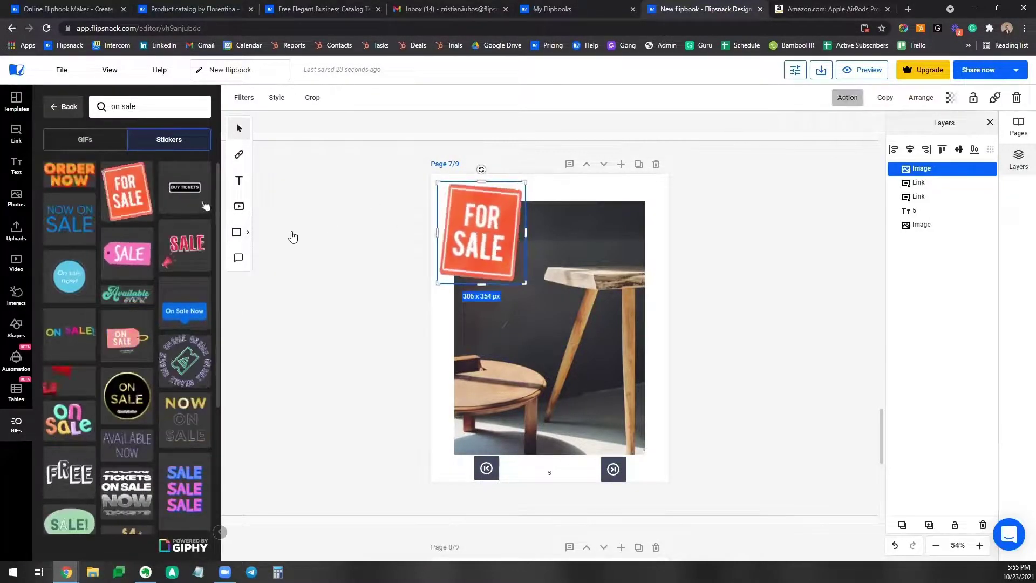
pyautogui.click(375, 254)
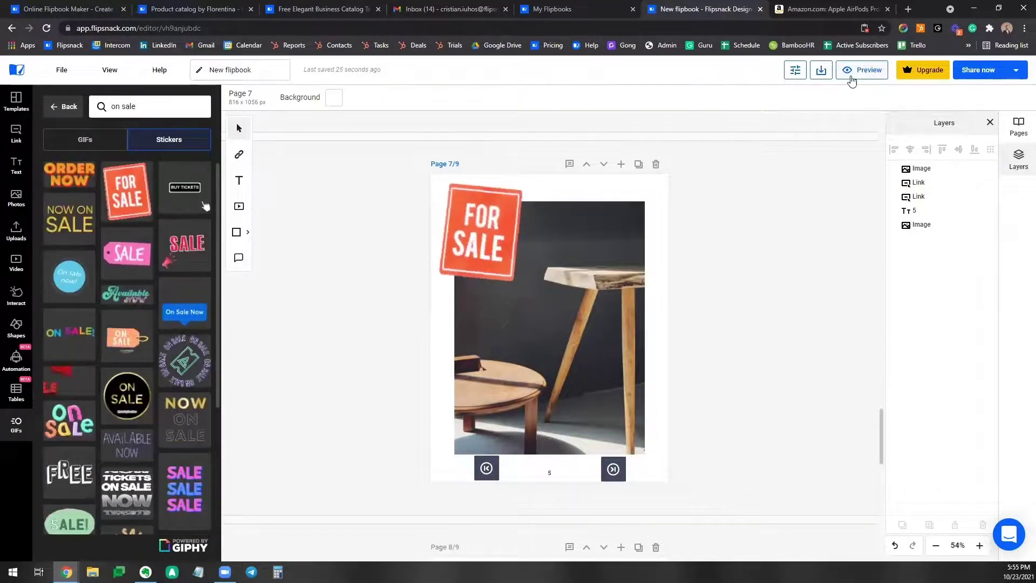
# Test the For Sale sticker's link on page 7 in the flipbook preview and return to the editor.
pyautogui.click(482, 218)
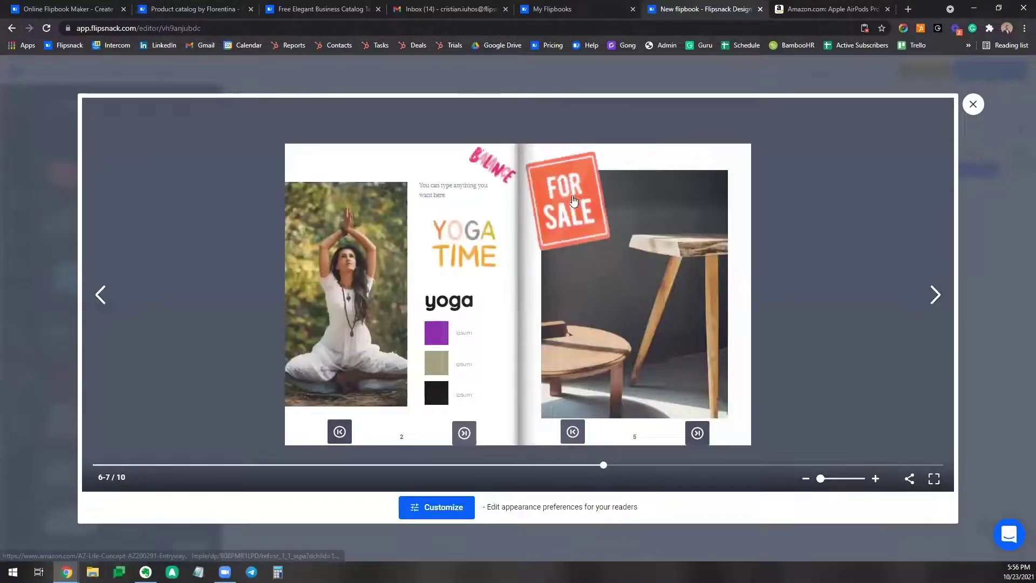
pyautogui.click(583, 169)
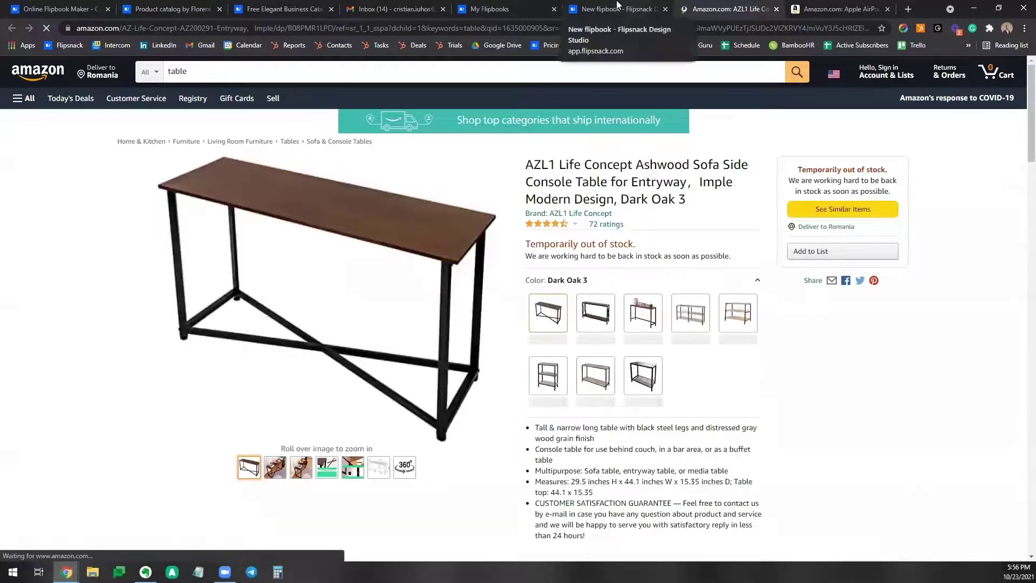
pyautogui.hotkey('ctrl', 'shift', 'Tab')
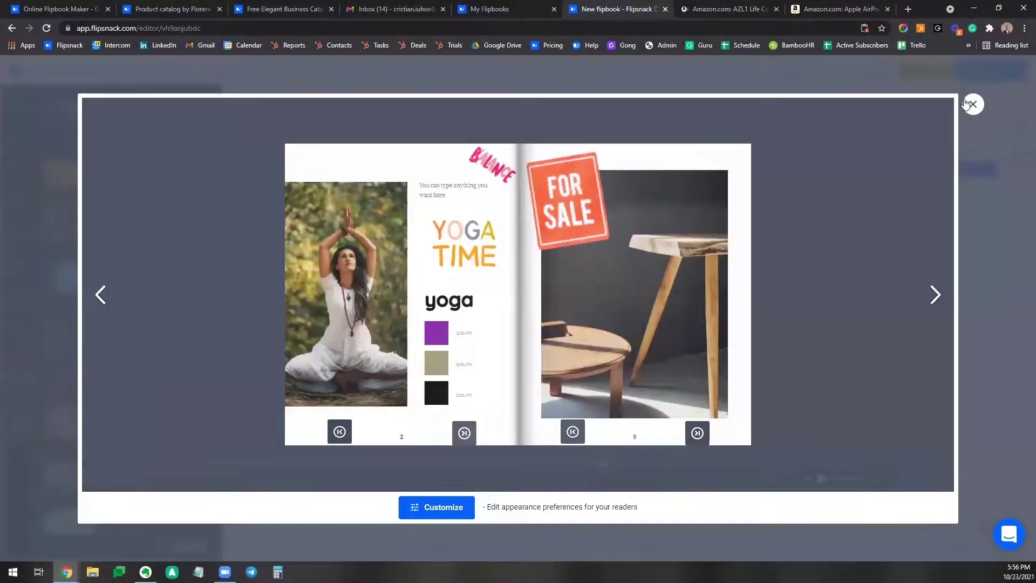
pyautogui.click(971, 103)
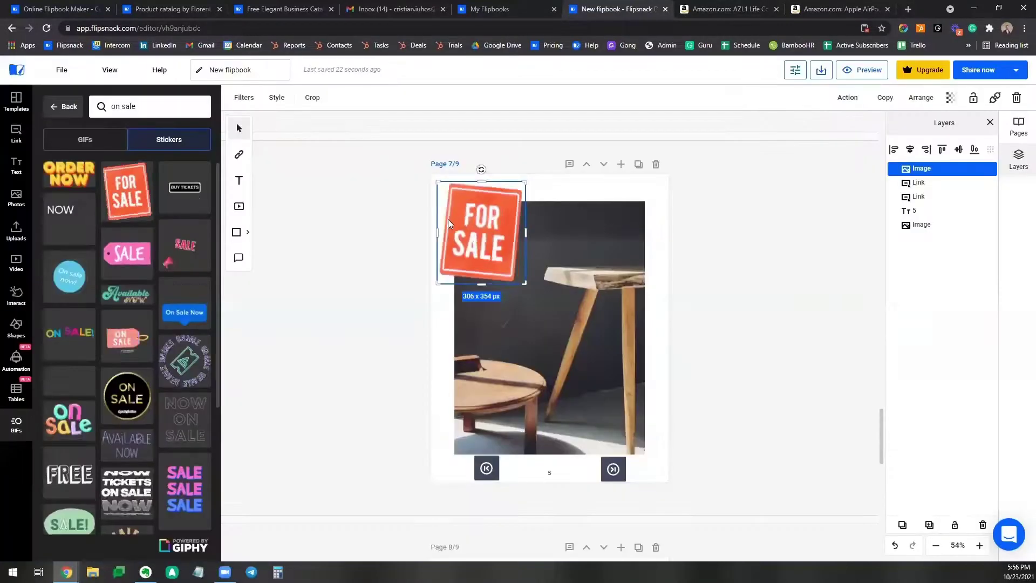
# Check the link URL and tooltip in the For Sale sticker's action settings on page 7.
pyautogui.click(513, 214)
pyautogui.click(516, 213)
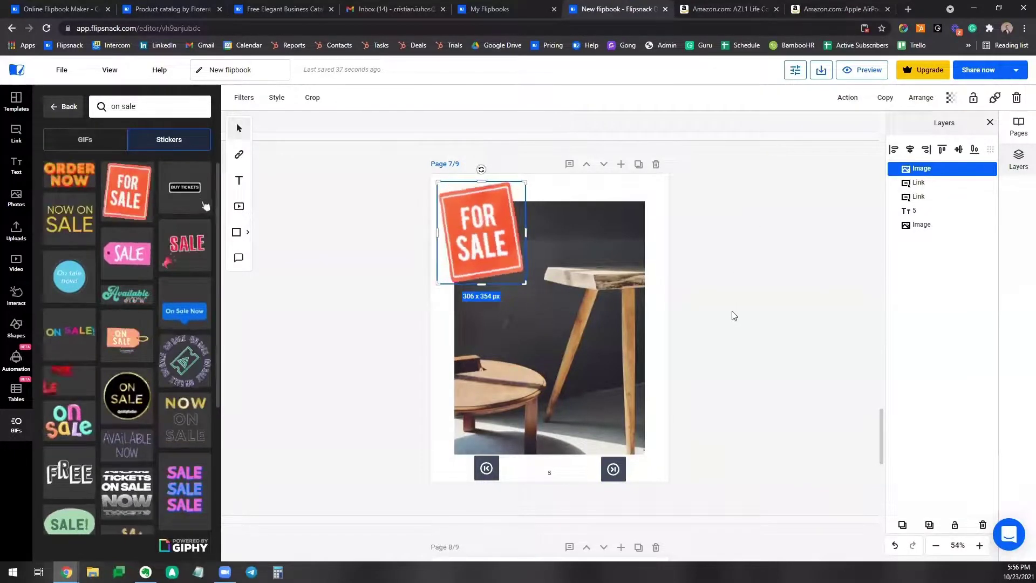
pyautogui.click(847, 97)
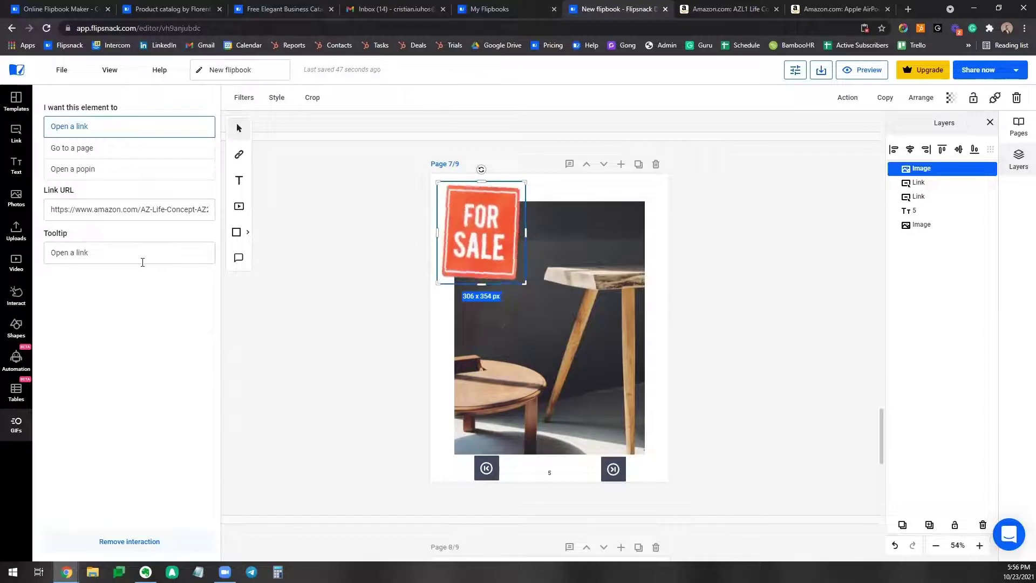
pyautogui.click(337, 314)
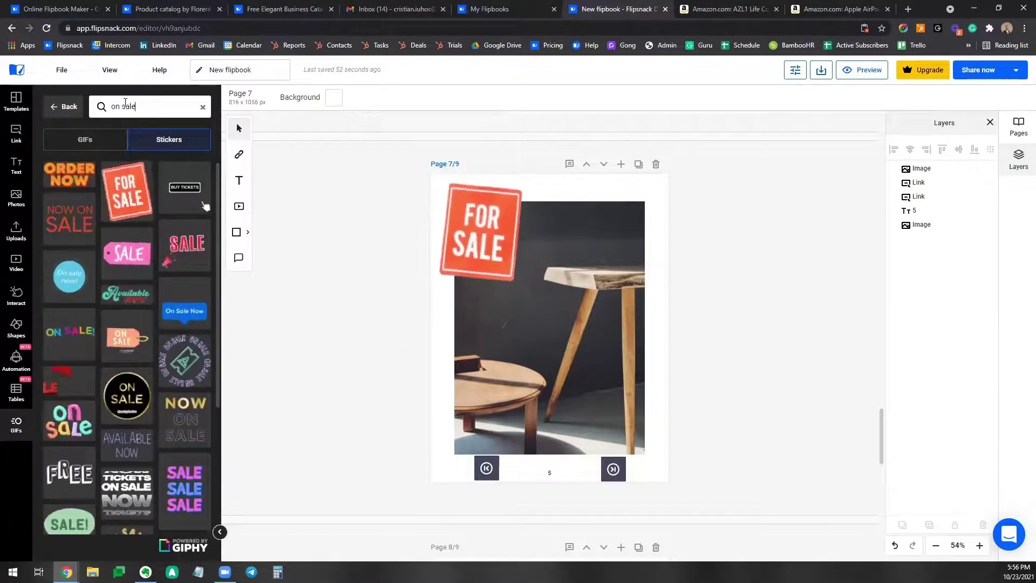
# Search the stickers for "click here" and place the round Click Here sticker over the table photo's upper-right corner on page 7, about 212 x 212 px.
pyautogui.moveTo(144, 107); pyautogui.dragTo(113, 99)
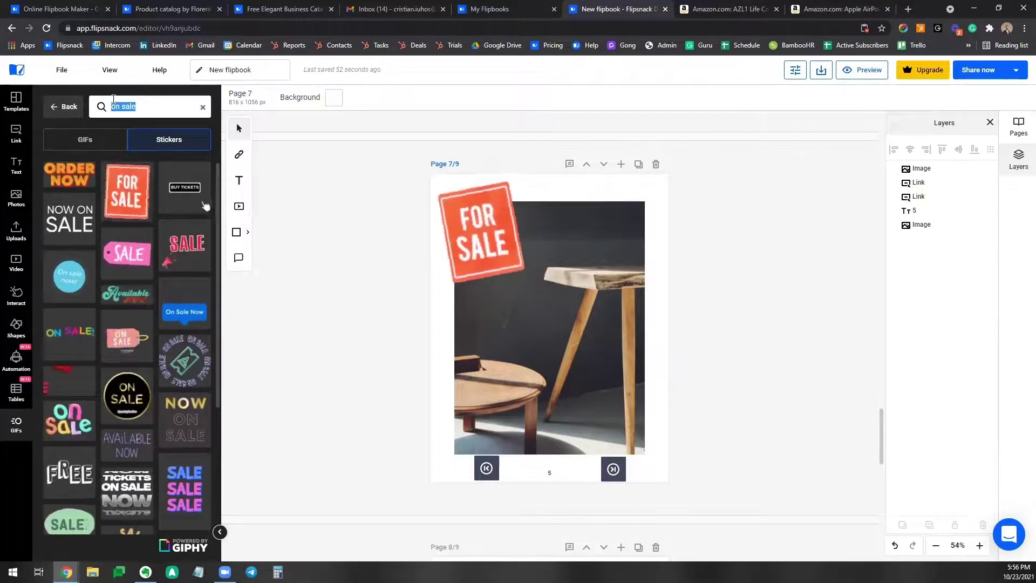
pyautogui.write('Click here')
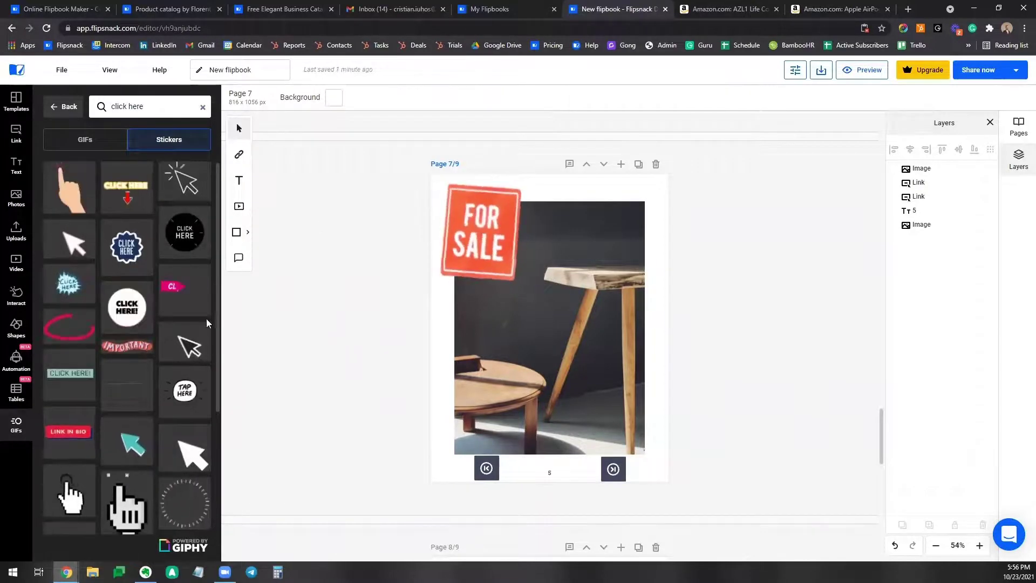
pyautogui.moveTo(276, 306); pyautogui.dragTo(558, 300)
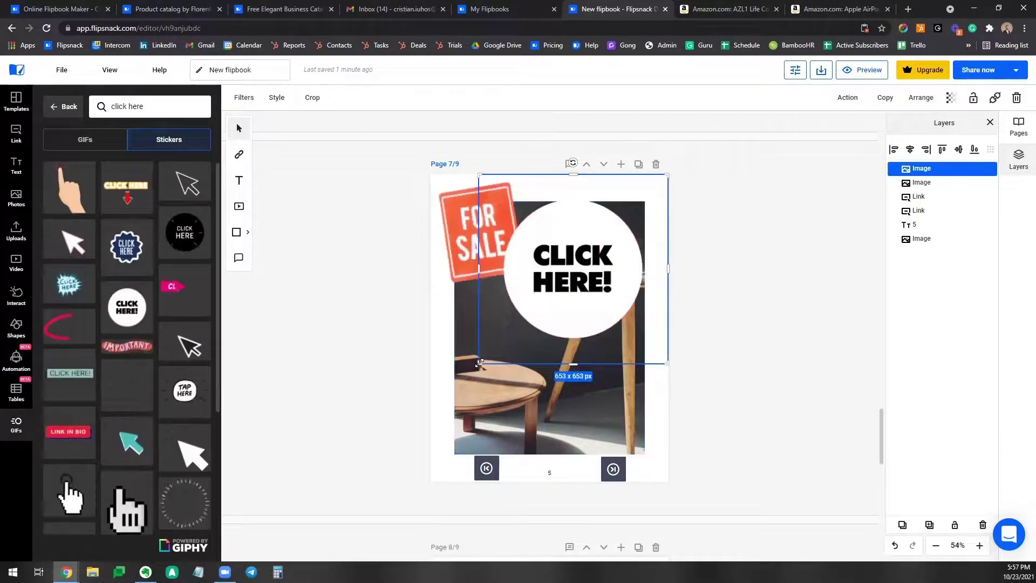
pyautogui.moveTo(479, 363); pyautogui.dragTo(613, 233)
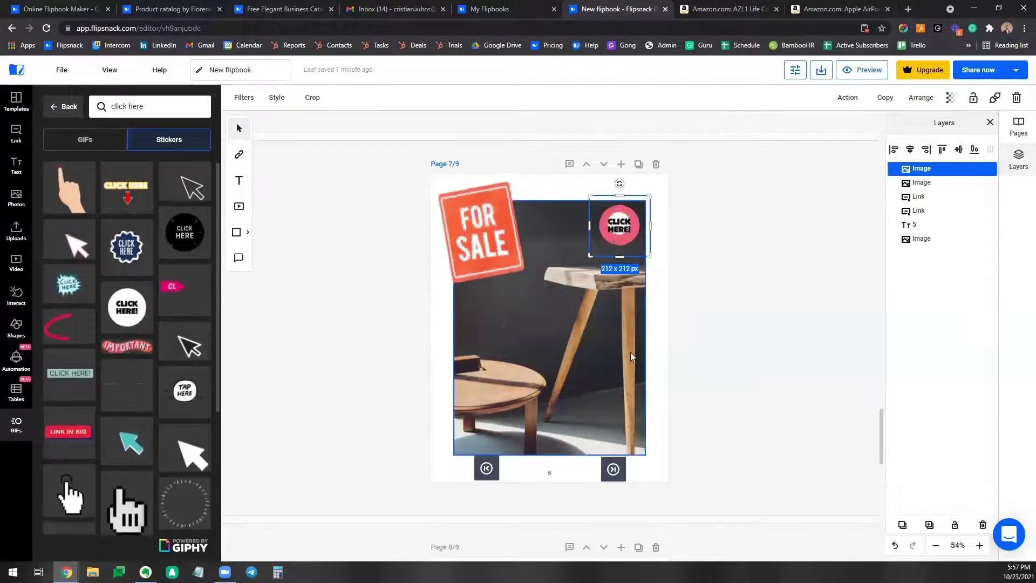
pyautogui.click(752, 299)
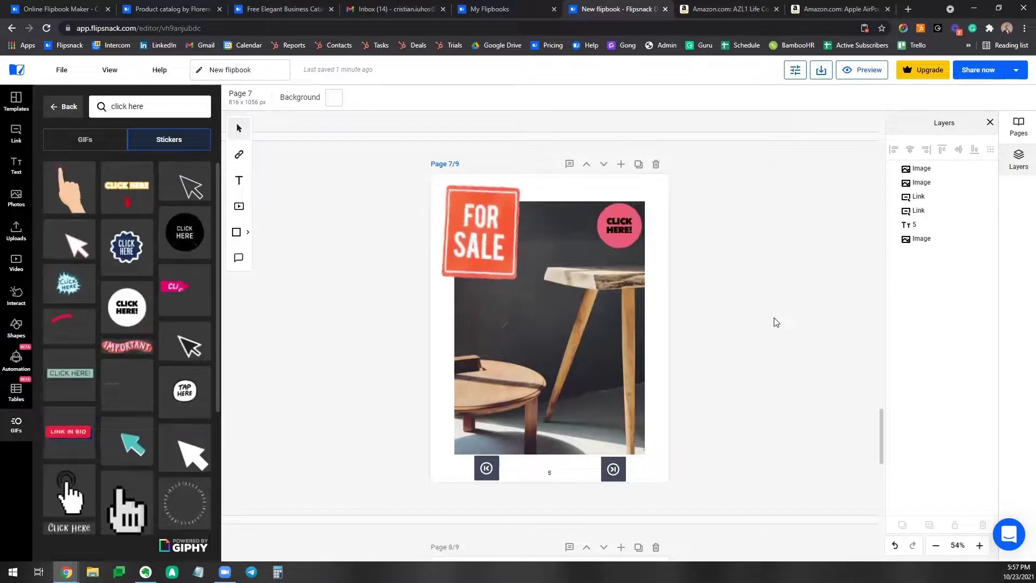
# Set the Click Here sticker to open the copied Amazon product URL with the tooltip "Click here to find more".
pyautogui.click(613, 244)
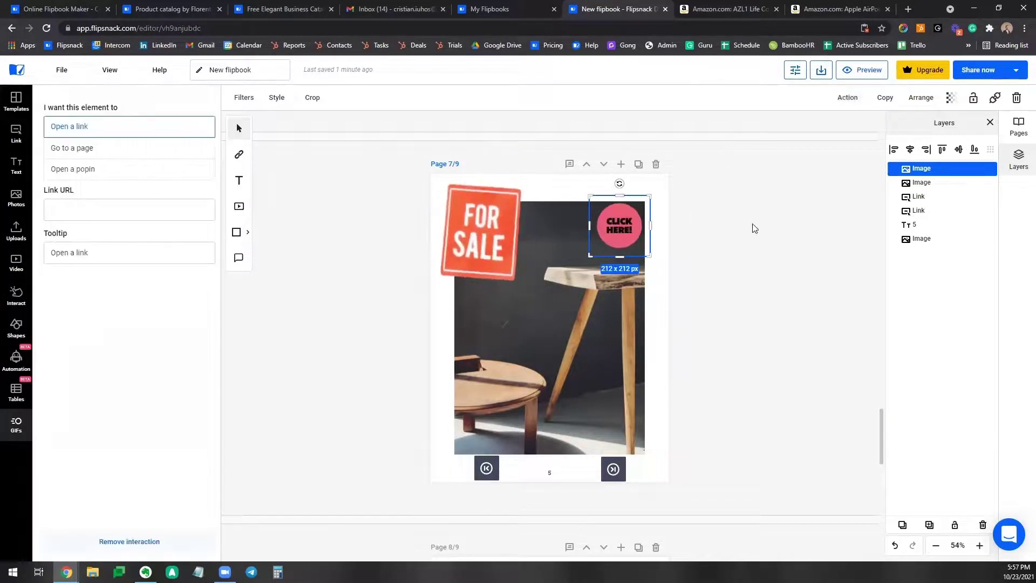
pyautogui.click(695, 228)
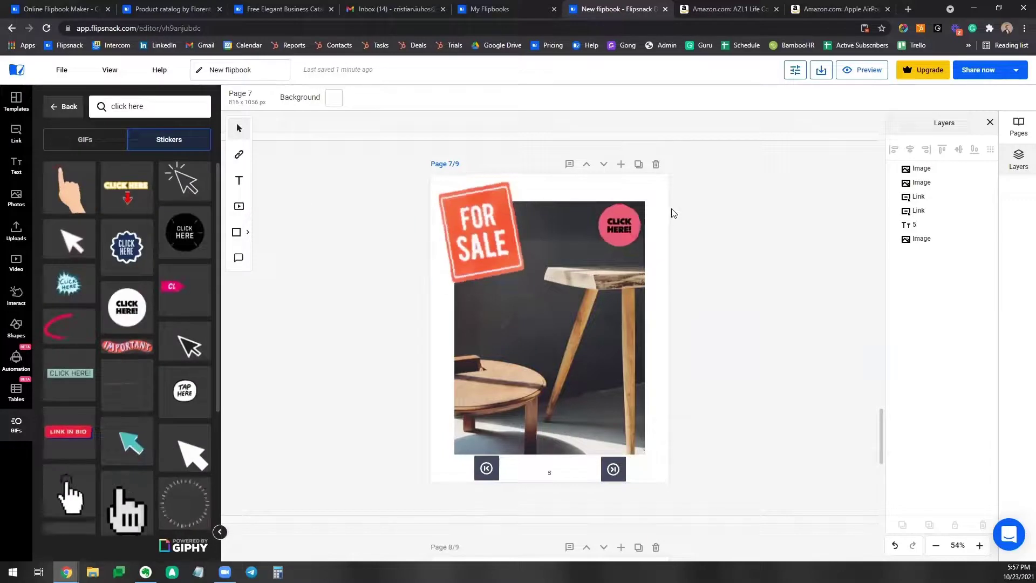
pyautogui.click(628, 230)
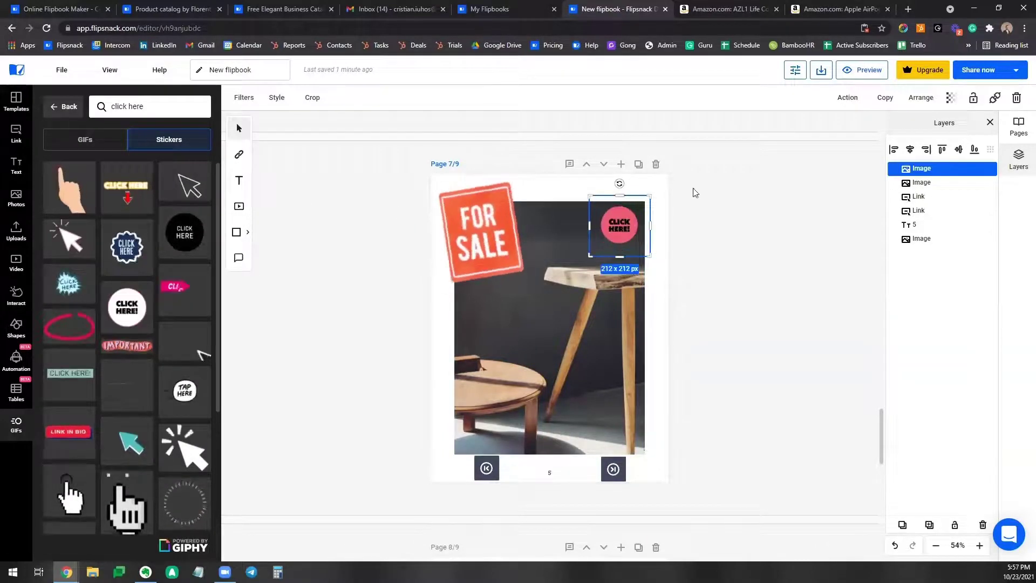
pyautogui.click(849, 98)
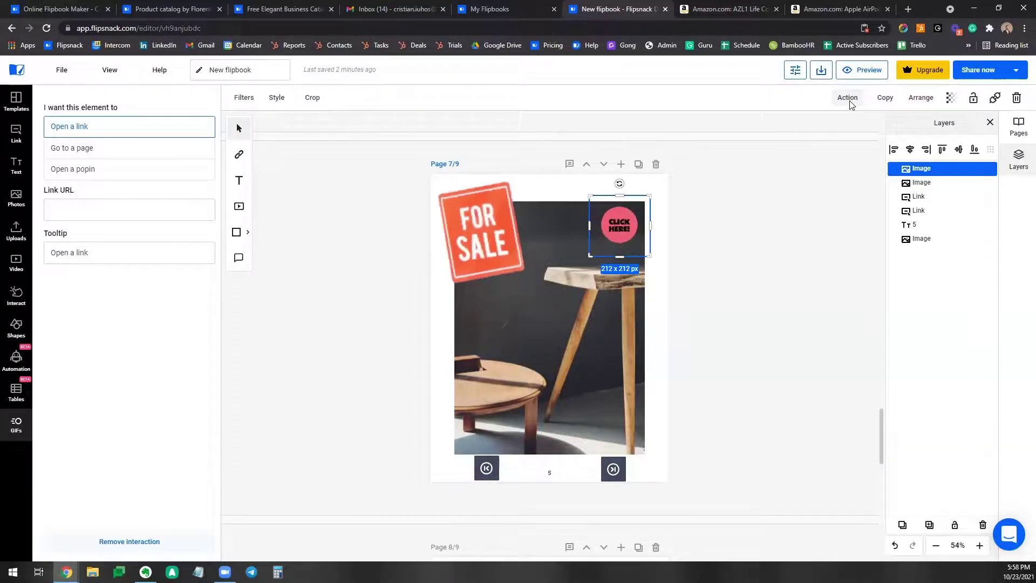
pyautogui.click(86, 214)
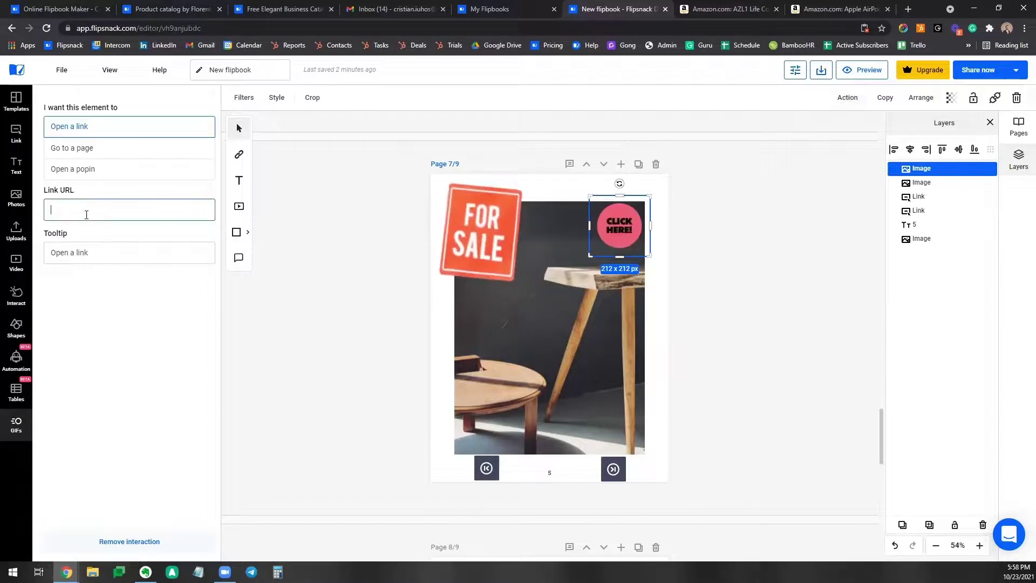
pyautogui.hotkey('ctrl', 'v')
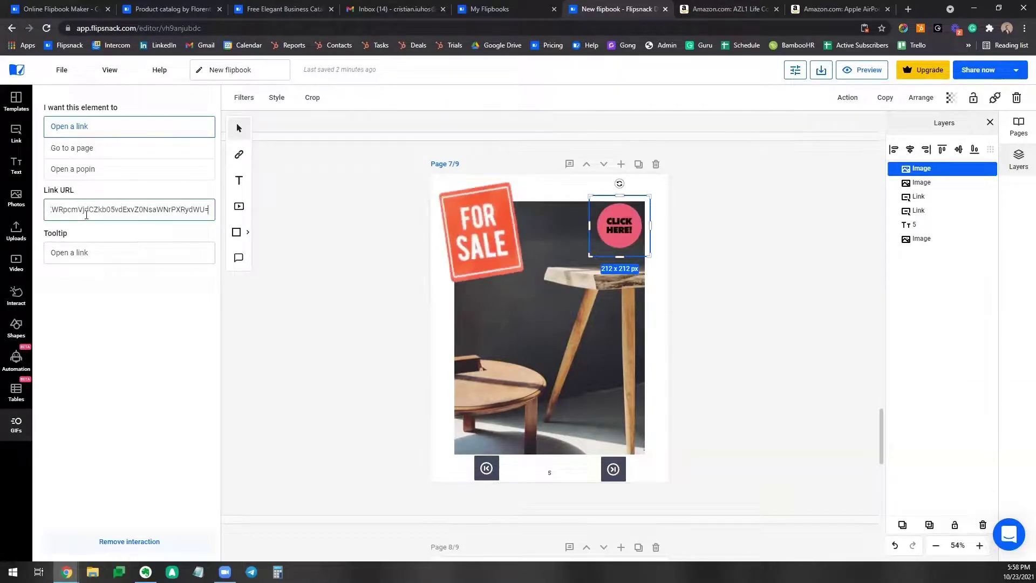
pyautogui.press('Return')
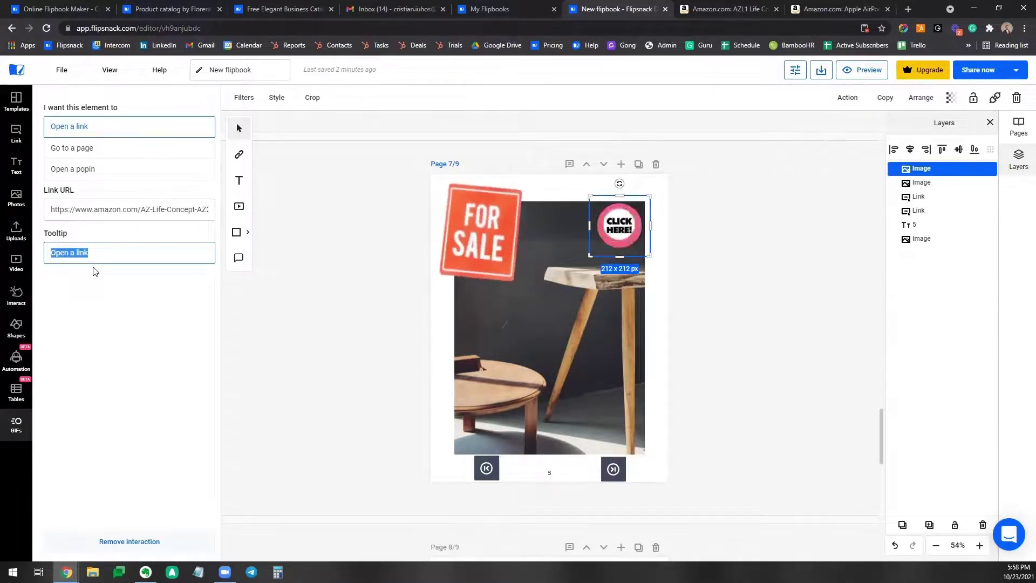
pyautogui.write('Click here to find more')
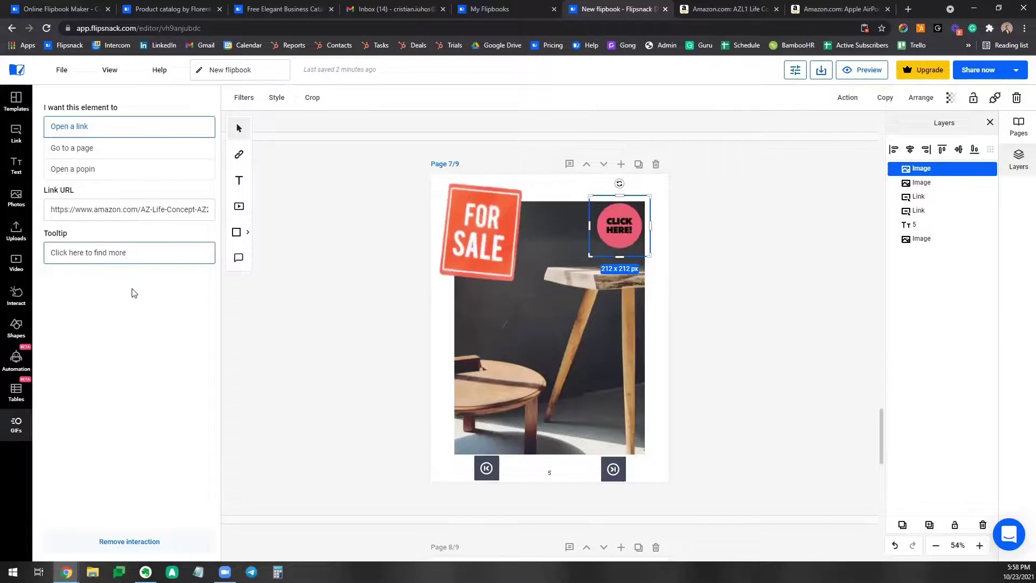
pyautogui.click(343, 324)
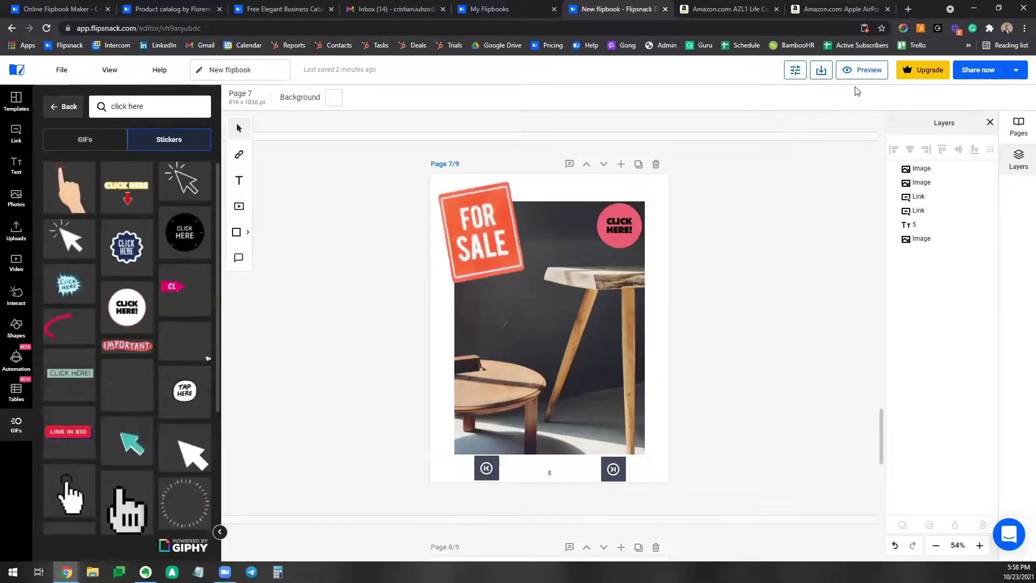
# Preview the Click Here sticker on page 7 and set its tooltip to "Click here to find out".
pyautogui.hotkey('ctrl', 'p')
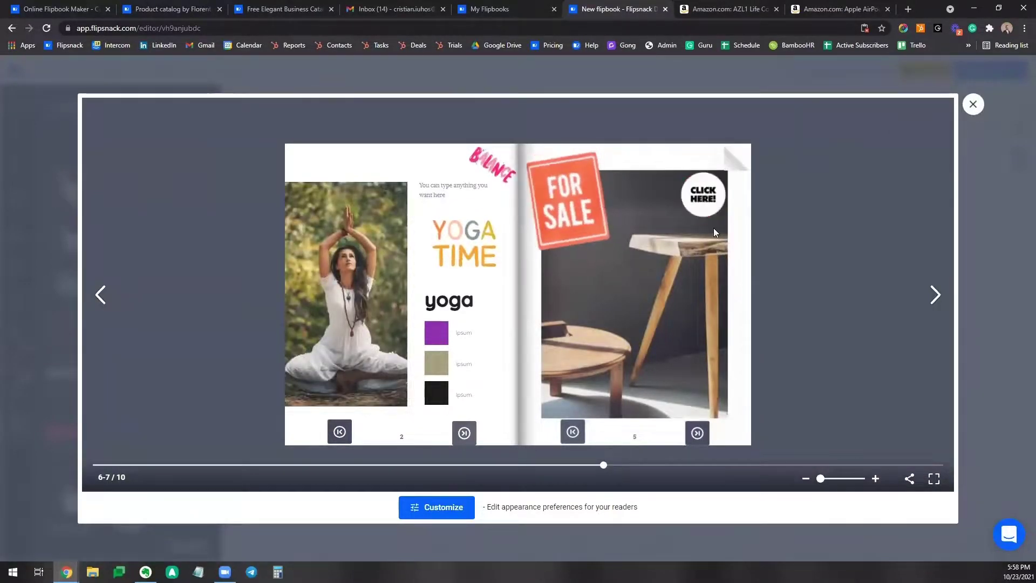
pyautogui.press('Escape')
pyautogui.click(619, 225)
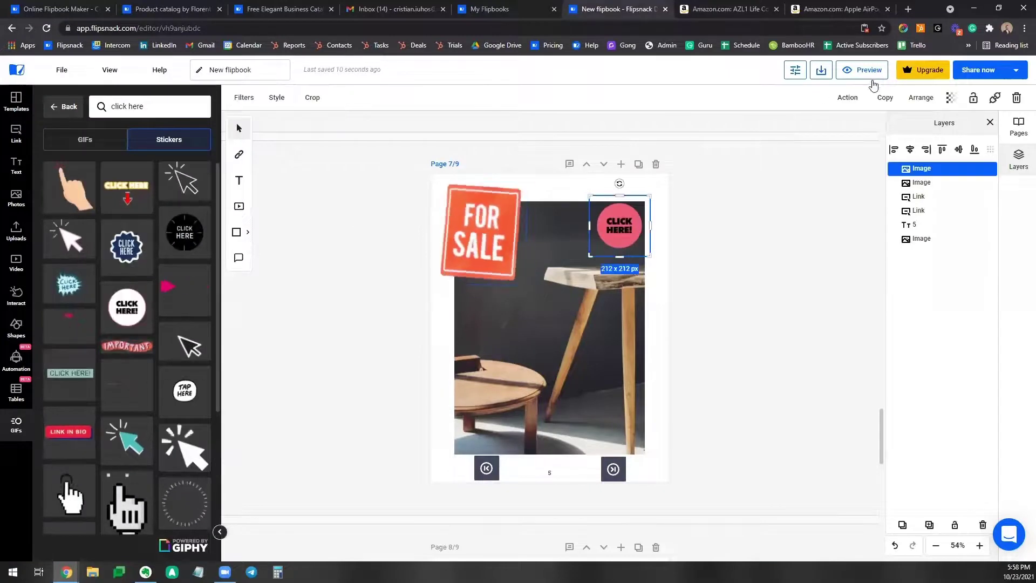
pyautogui.click(846, 98)
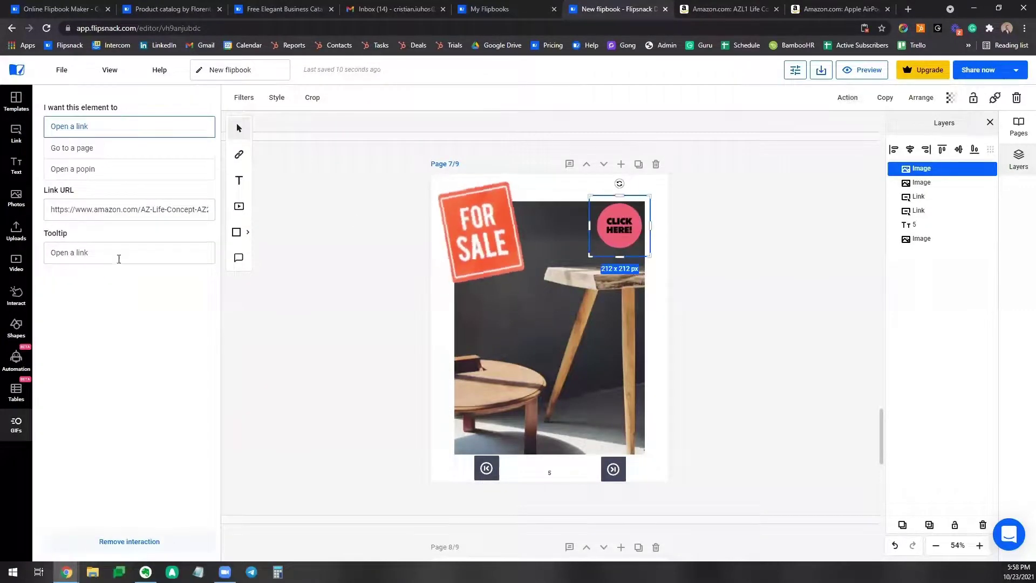
pyautogui.click(118, 253)
pyautogui.write('Click h')
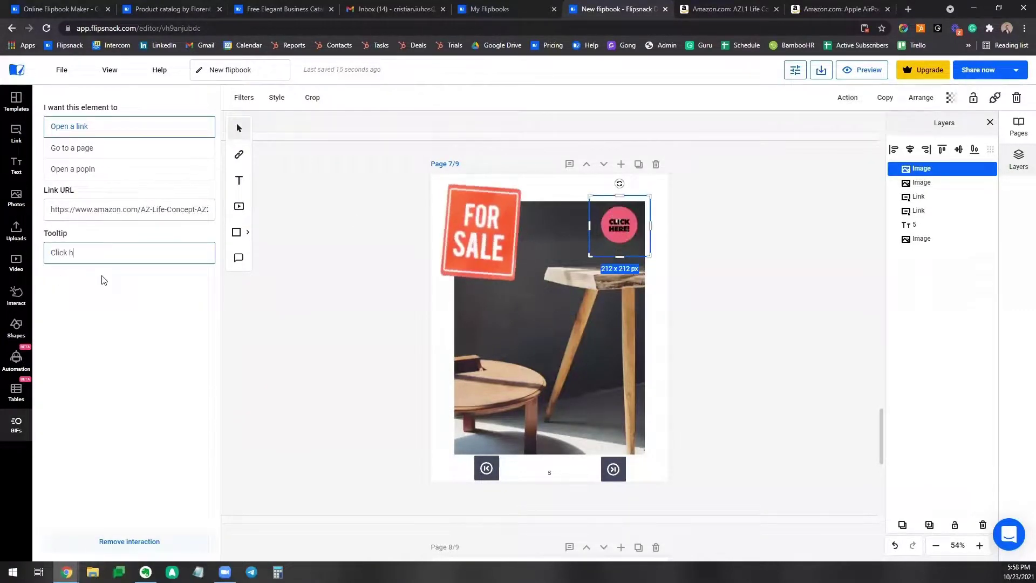
pyautogui.write('ere to find out')
pyautogui.click(104, 296)
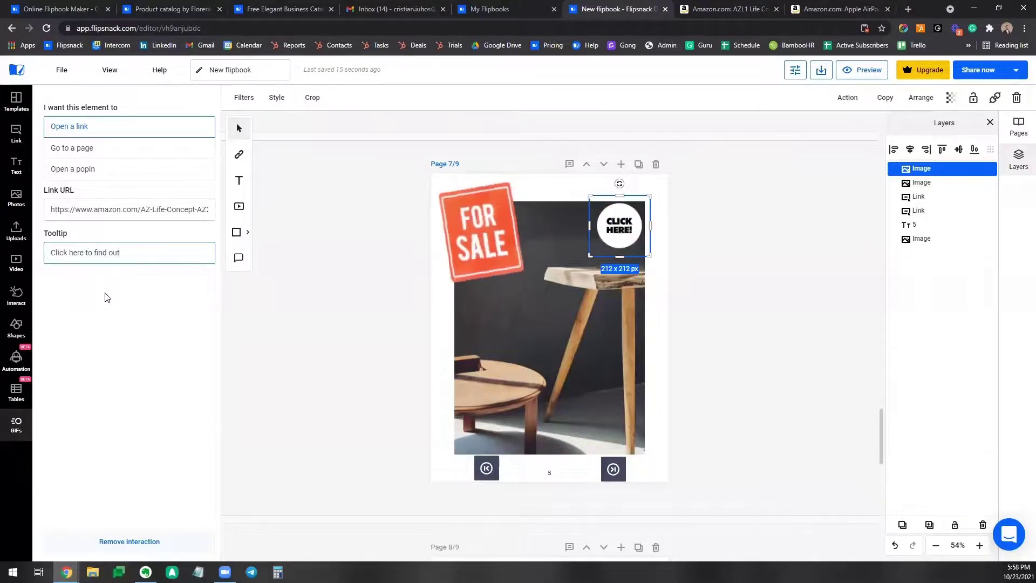
pyautogui.click(359, 312)
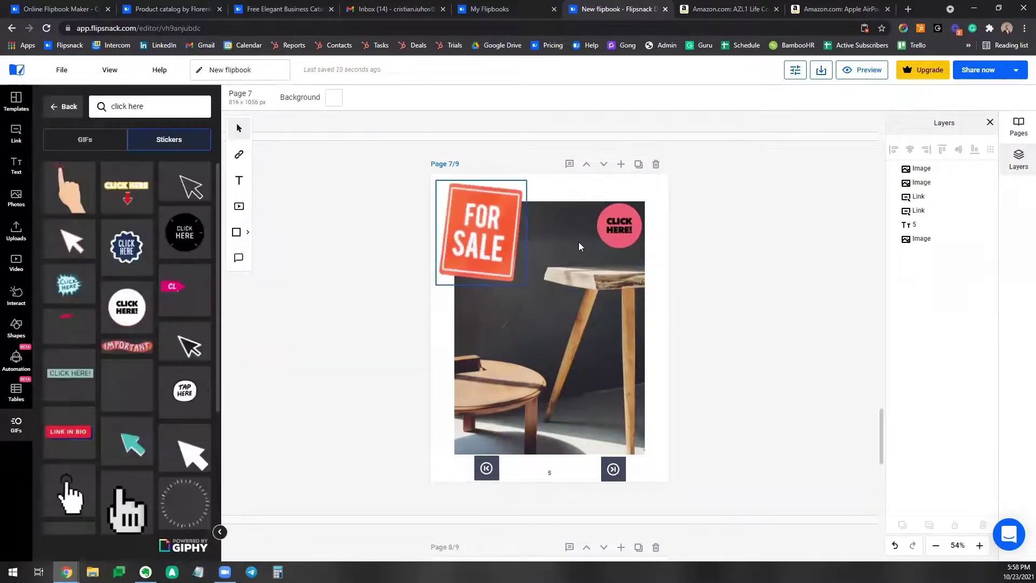
# Recheck the Click Here sticker's action settings and test its link in the flipbook preview.
pyautogui.click(611, 229)
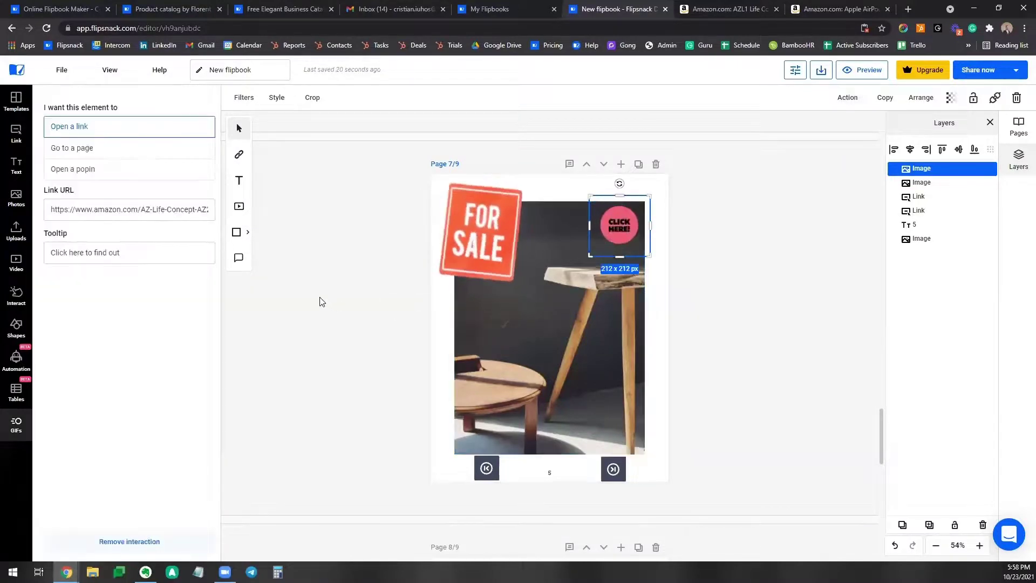
pyautogui.click(319, 301)
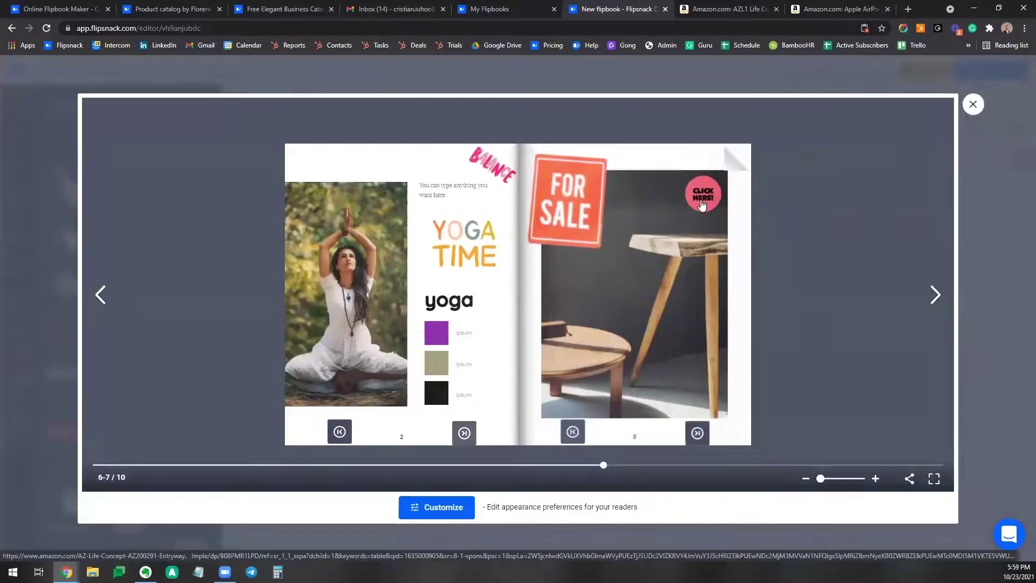
pyautogui.click(698, 199)
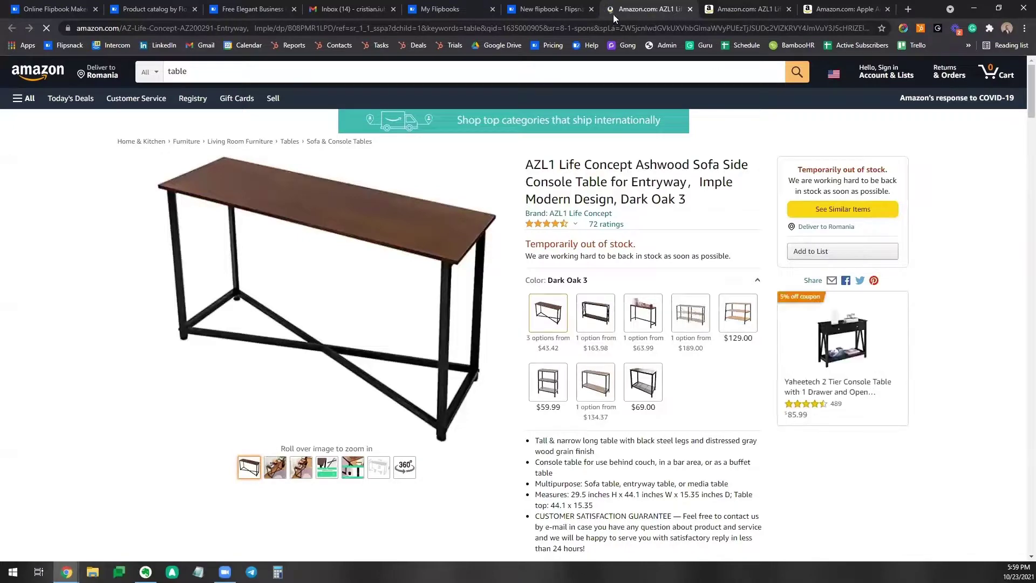
pyautogui.click(560, 9)
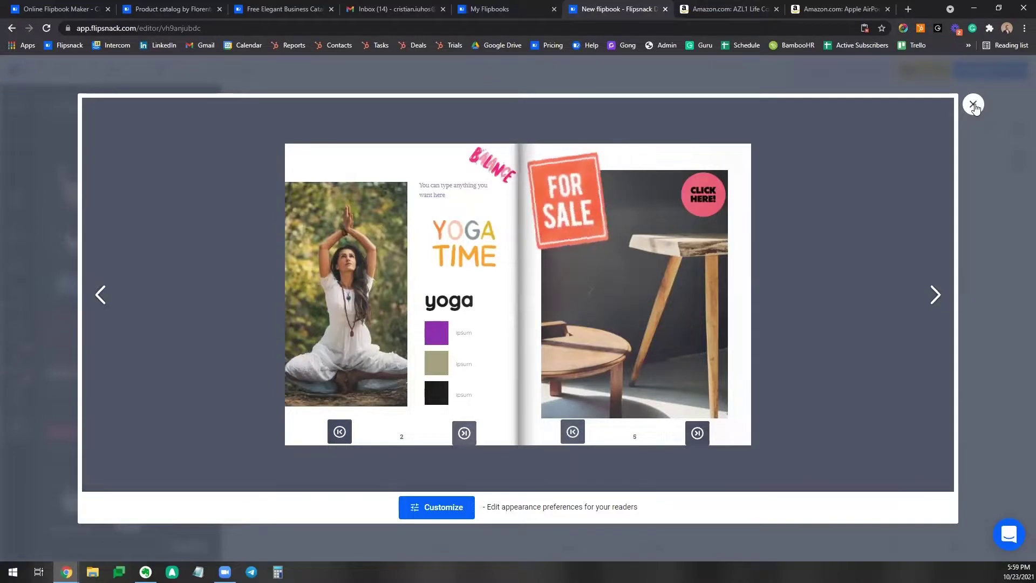
pyautogui.press('Escape')
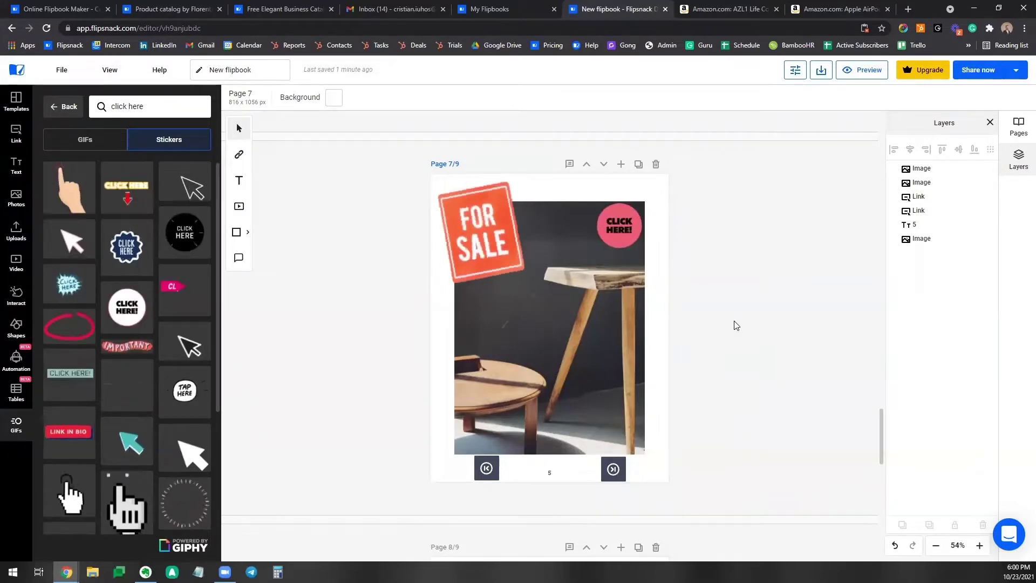
# Look at the PDF upload page reached from My Flipbooks and its file picker, without choosing a file.
pyautogui.scroll(8, 737, 326)
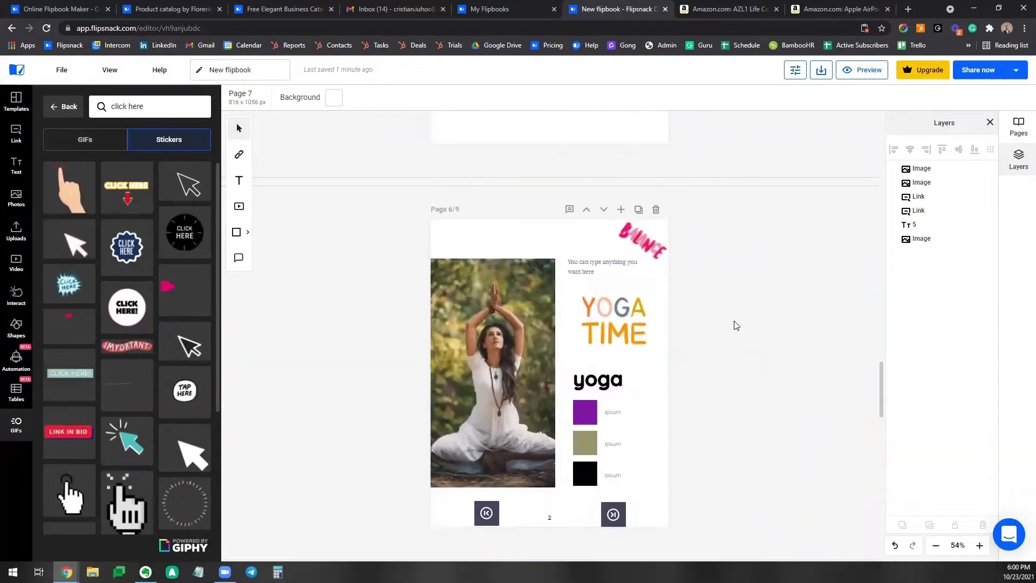
pyautogui.scroll(4, 737, 326)
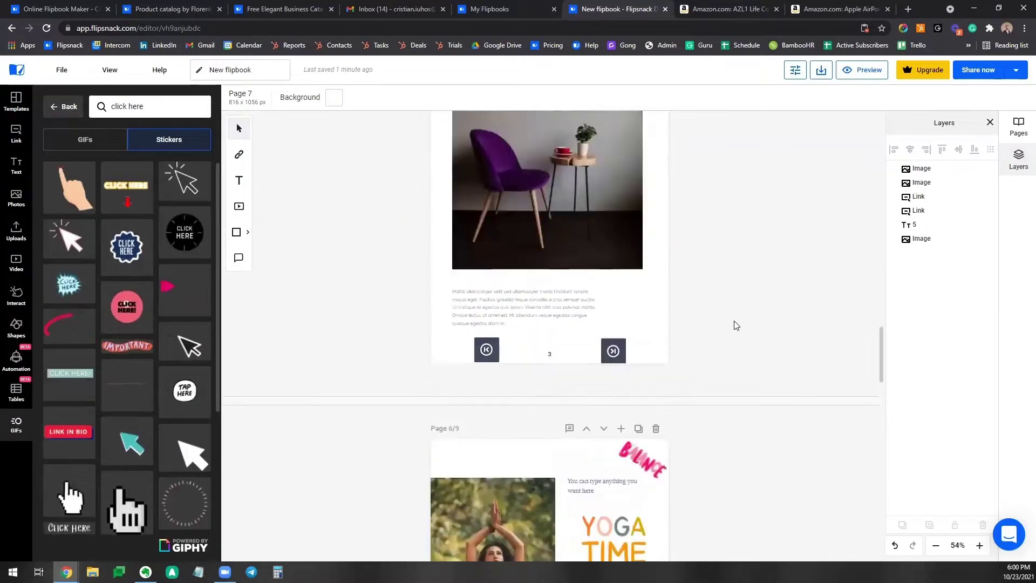
pyautogui.scroll(5, 737, 326)
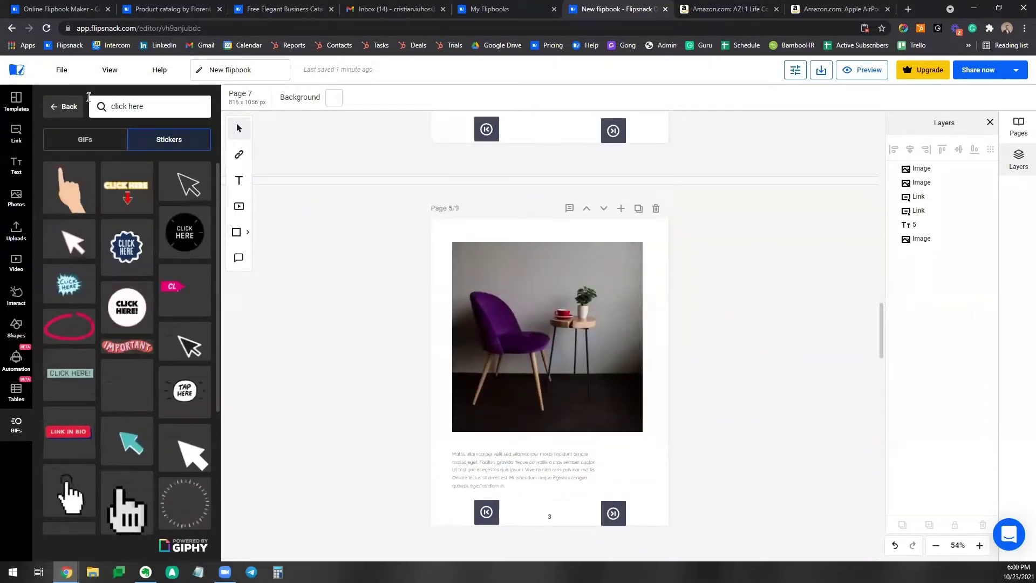
pyautogui.click(22, 73)
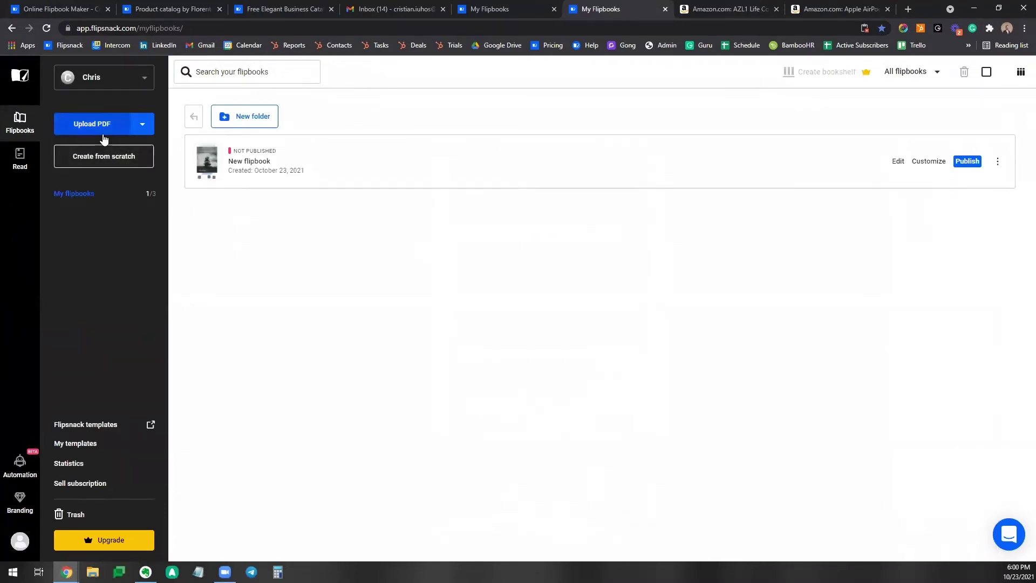
pyautogui.click(92, 130)
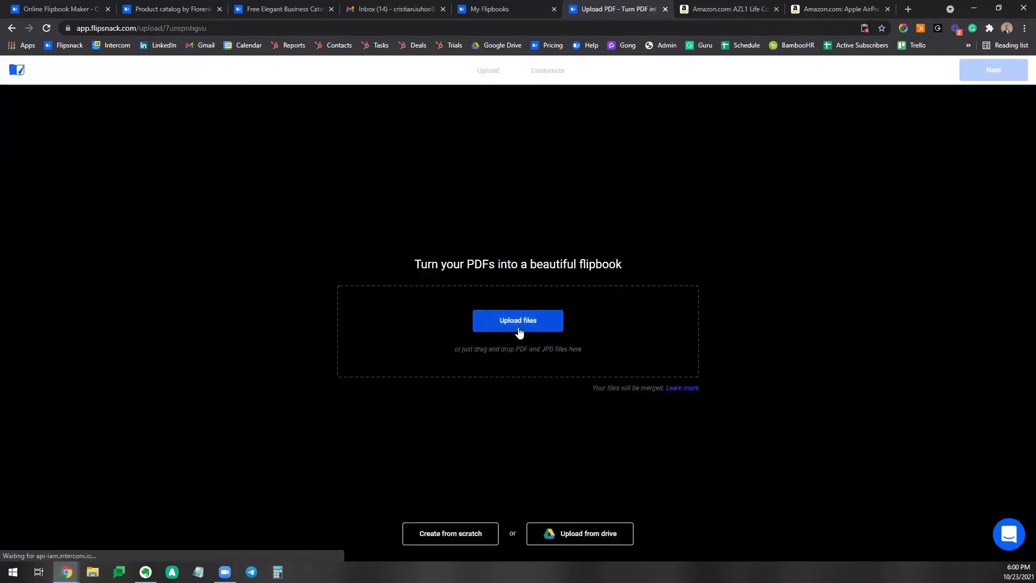
pyautogui.click(519, 328)
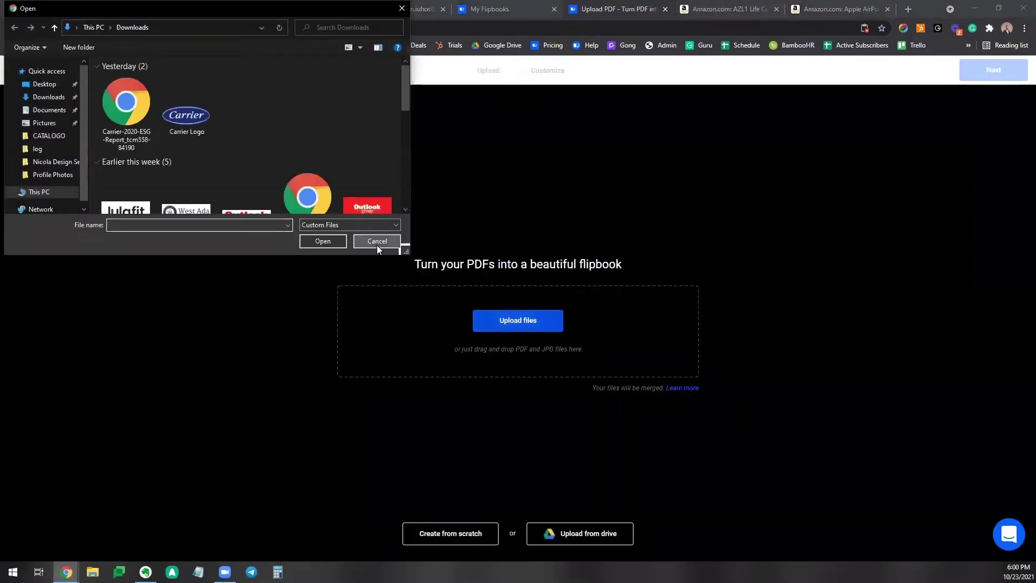
pyautogui.click(376, 241)
# Return to the My Flipbooks list and open New flipbook for editing.
pyautogui.click(18, 75)
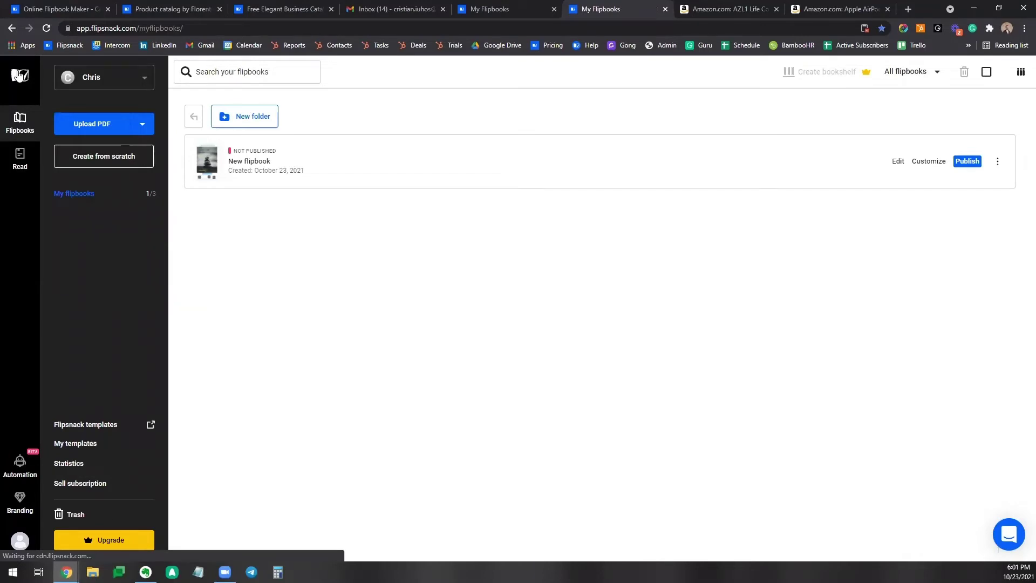
pyautogui.click(899, 162)
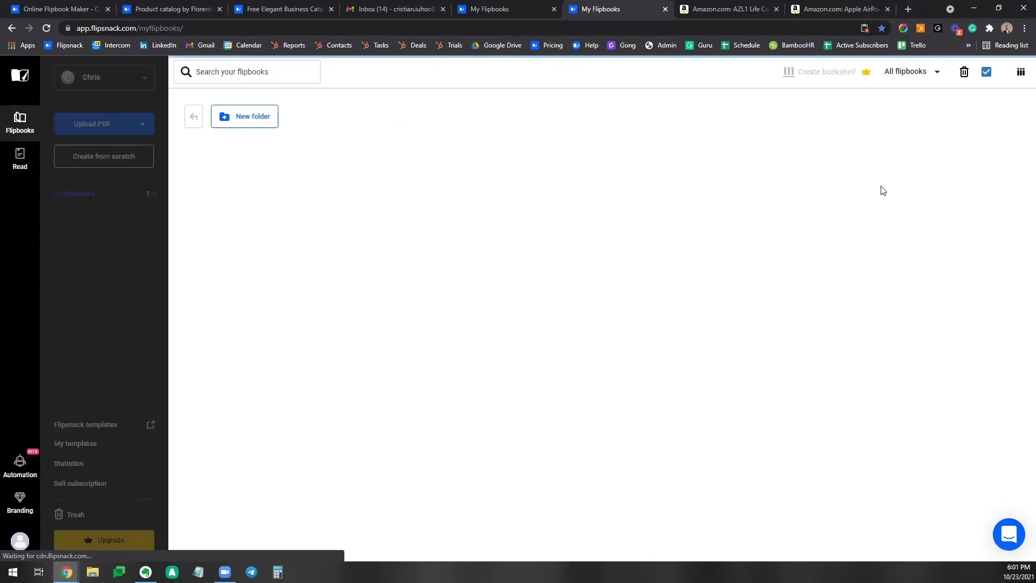